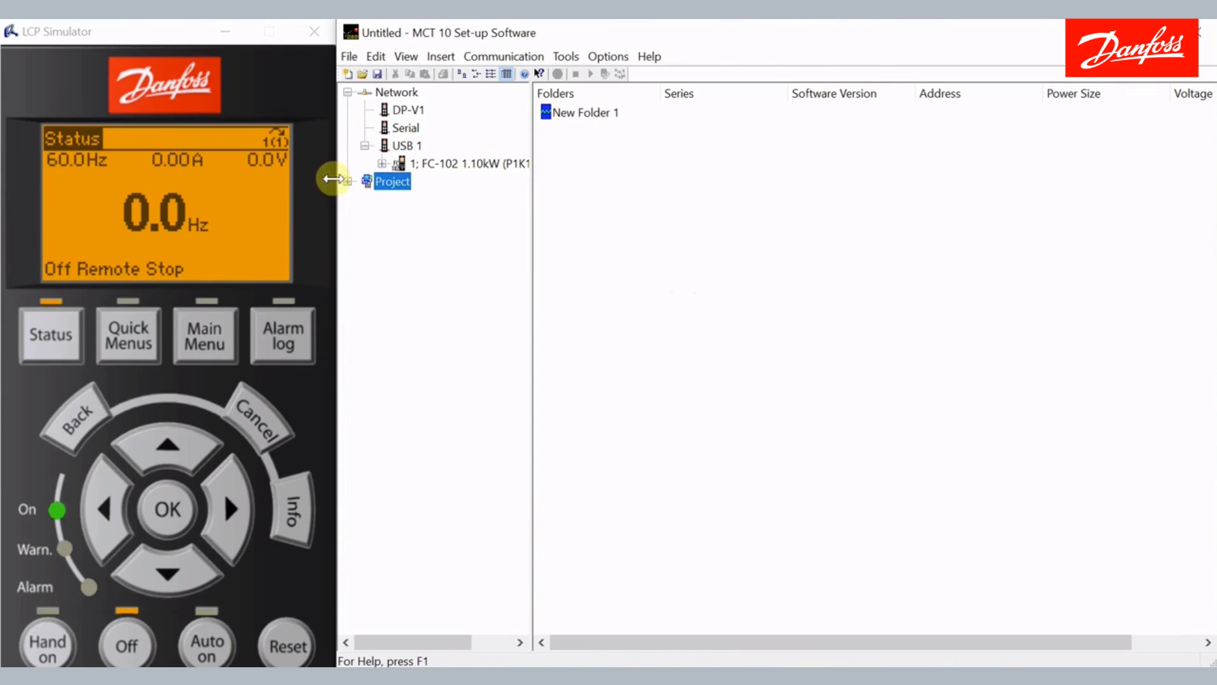
Step: Open the scope folder New Folder 1 in the project and select the FC-102 drive on USB 1 for a new channel
click(347, 181)
click(409, 201)
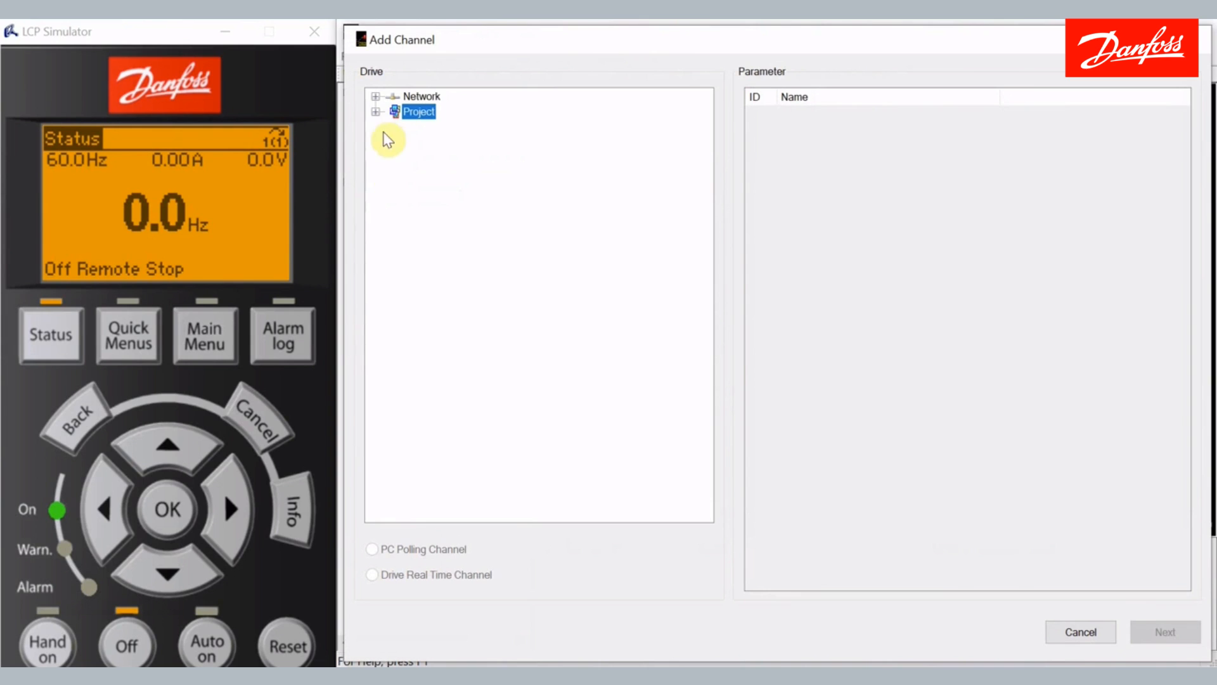
click(375, 96)
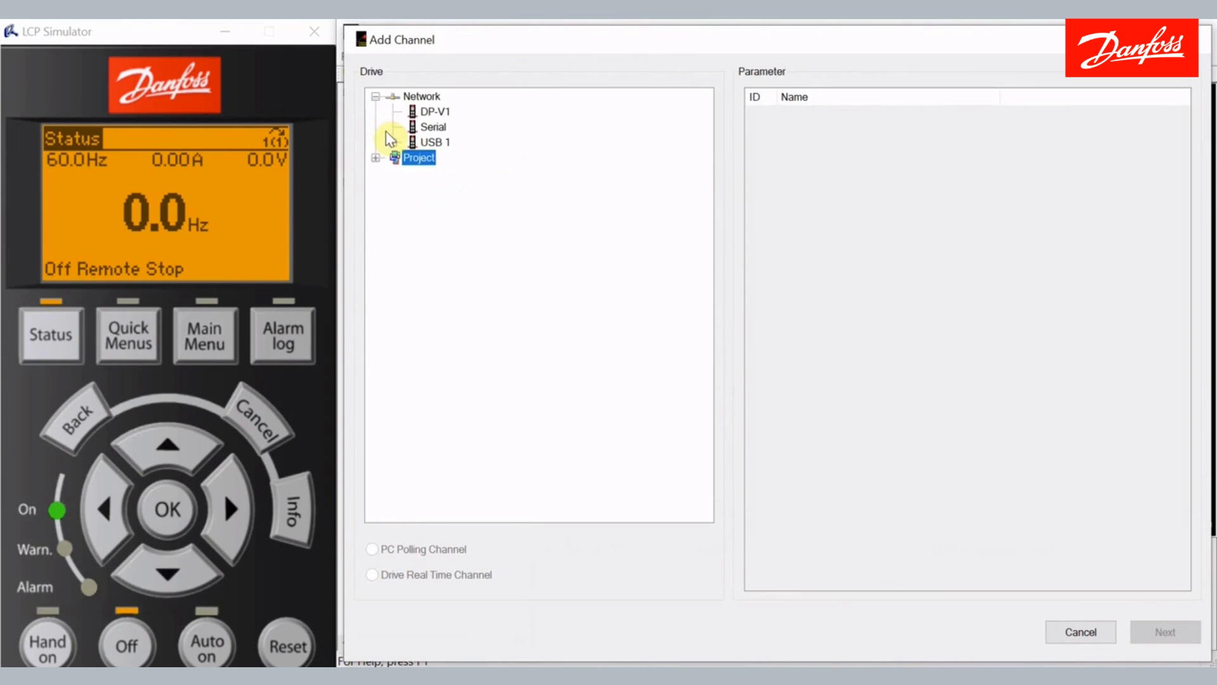
click(393, 142)
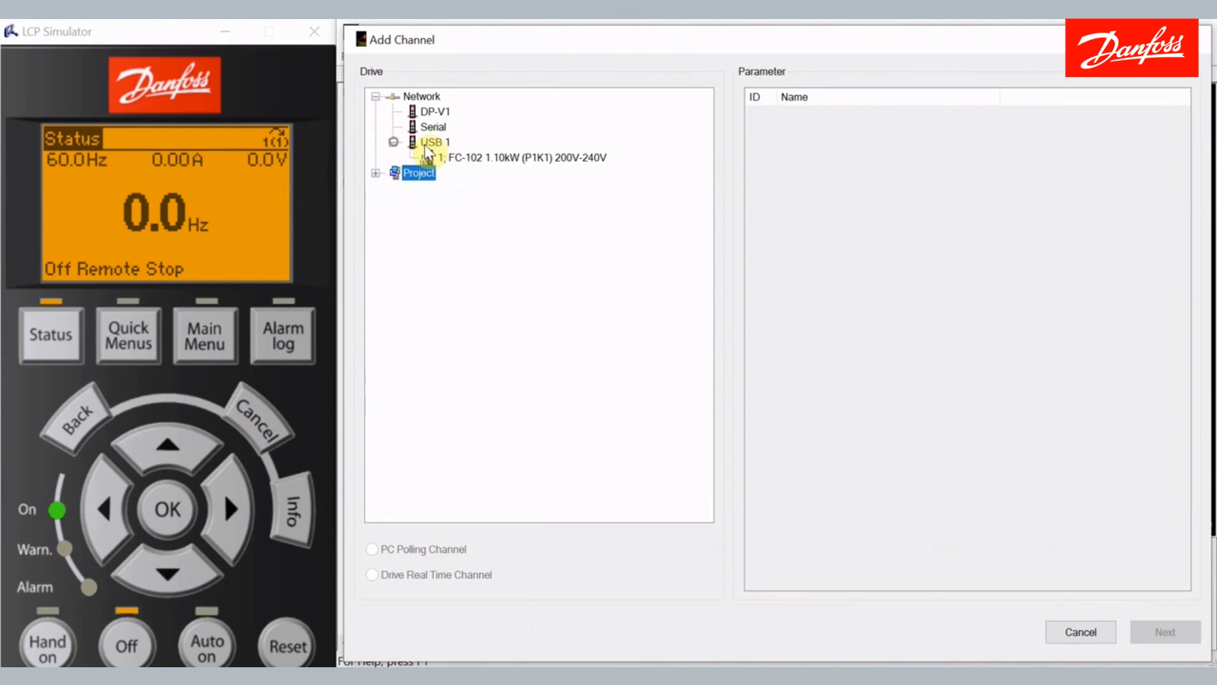
click(488, 158)
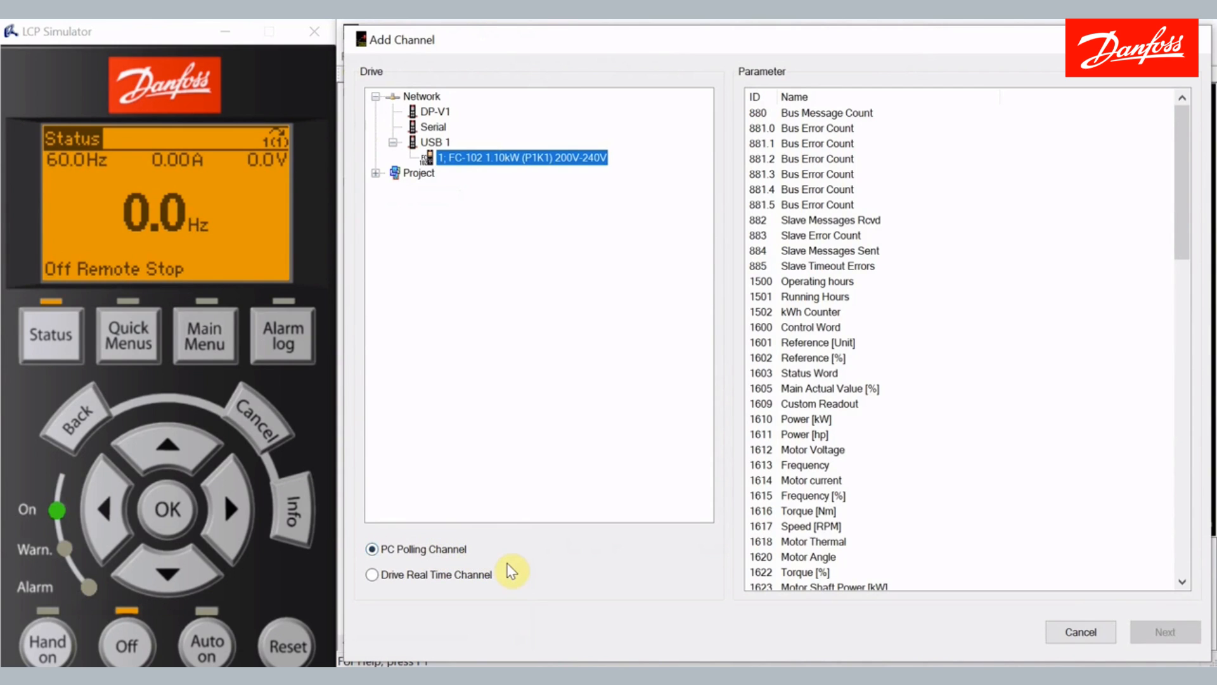
Step: Add a PC polling channel for parameter 1613 Frequency, keeping the default channel settings
click(372, 575)
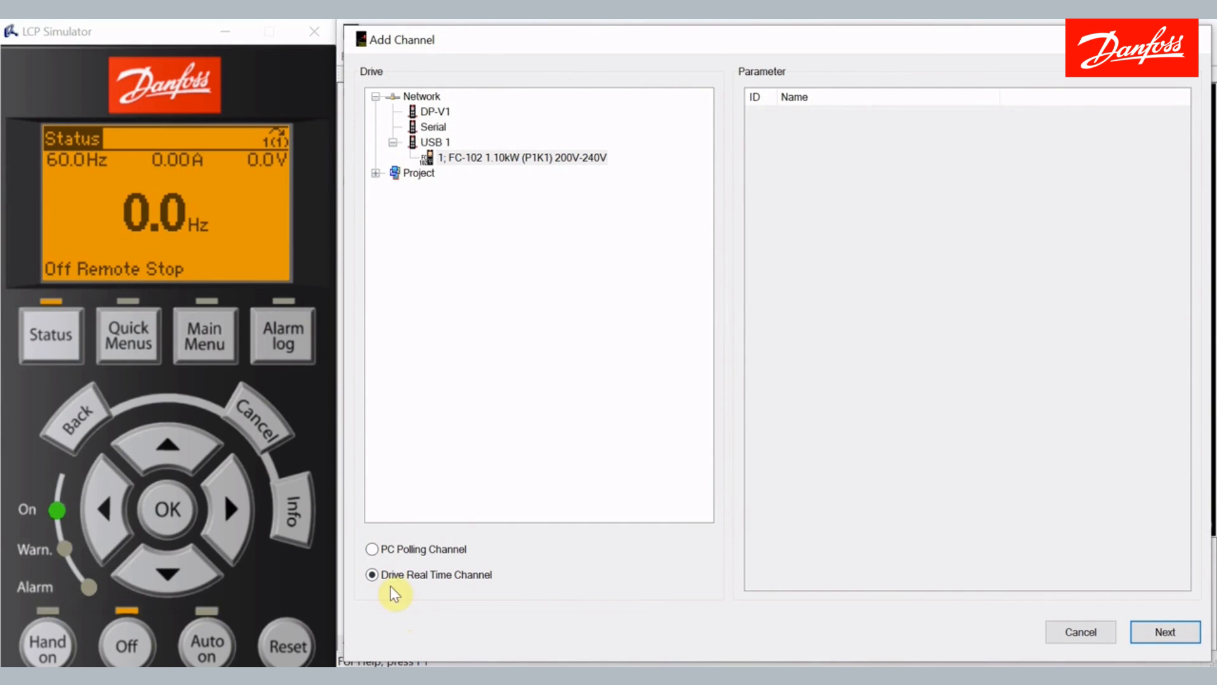
click(372, 547)
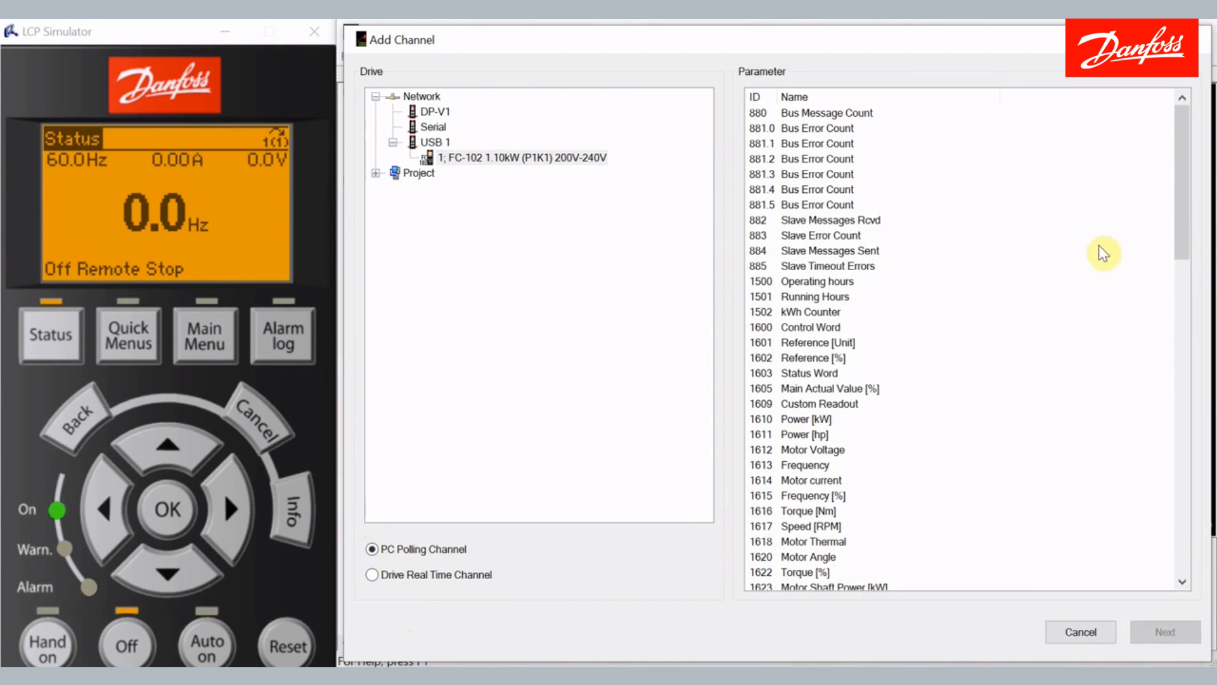
mouse_move(1183, 183)
mouse_down()
mouse_move(1185, 517)
mouse_move(1204, 187)
mouse_up()
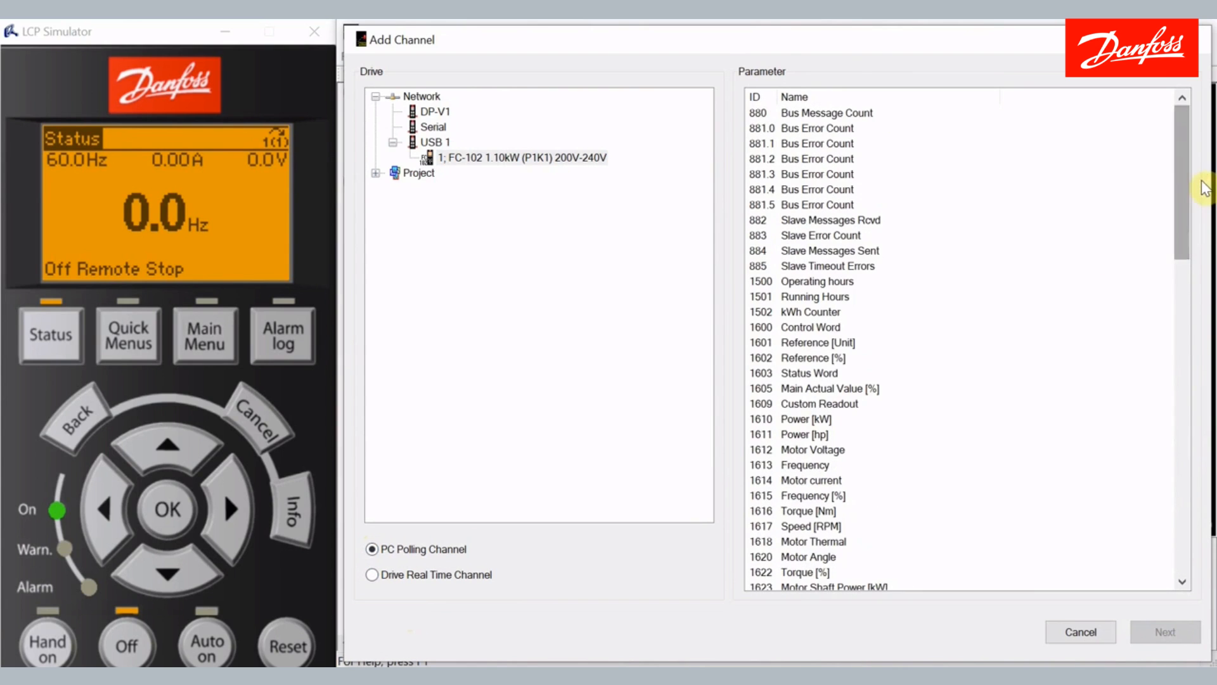
click(807, 468)
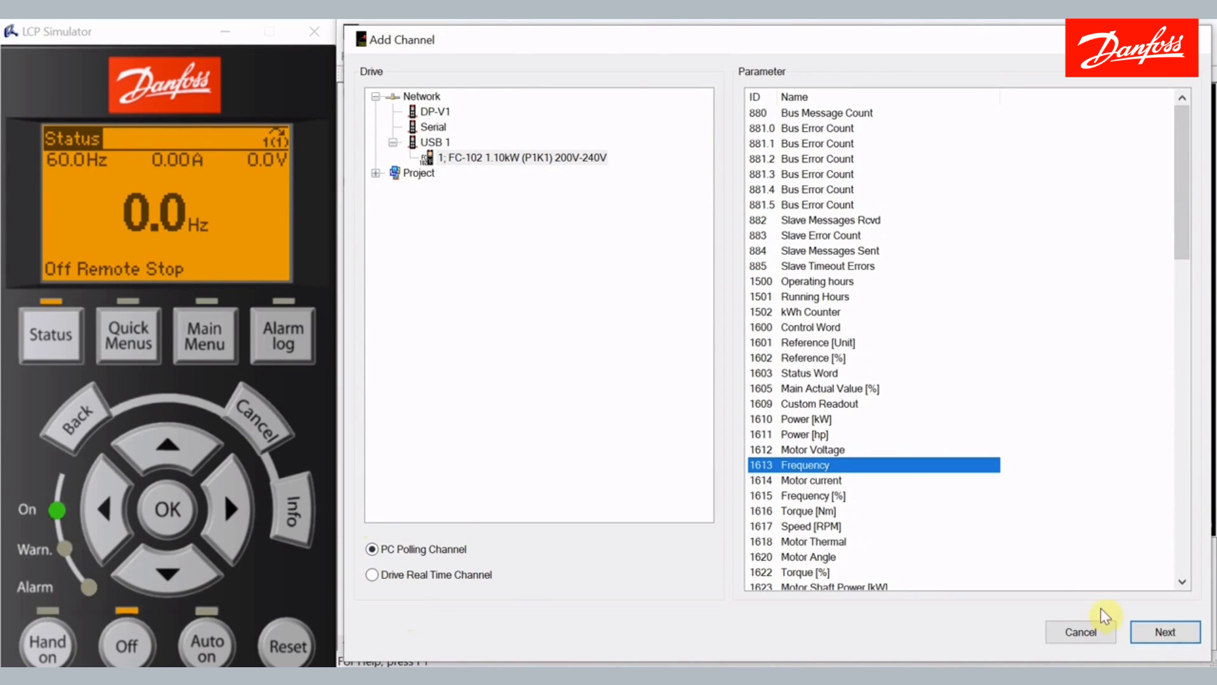
click(1164, 631)
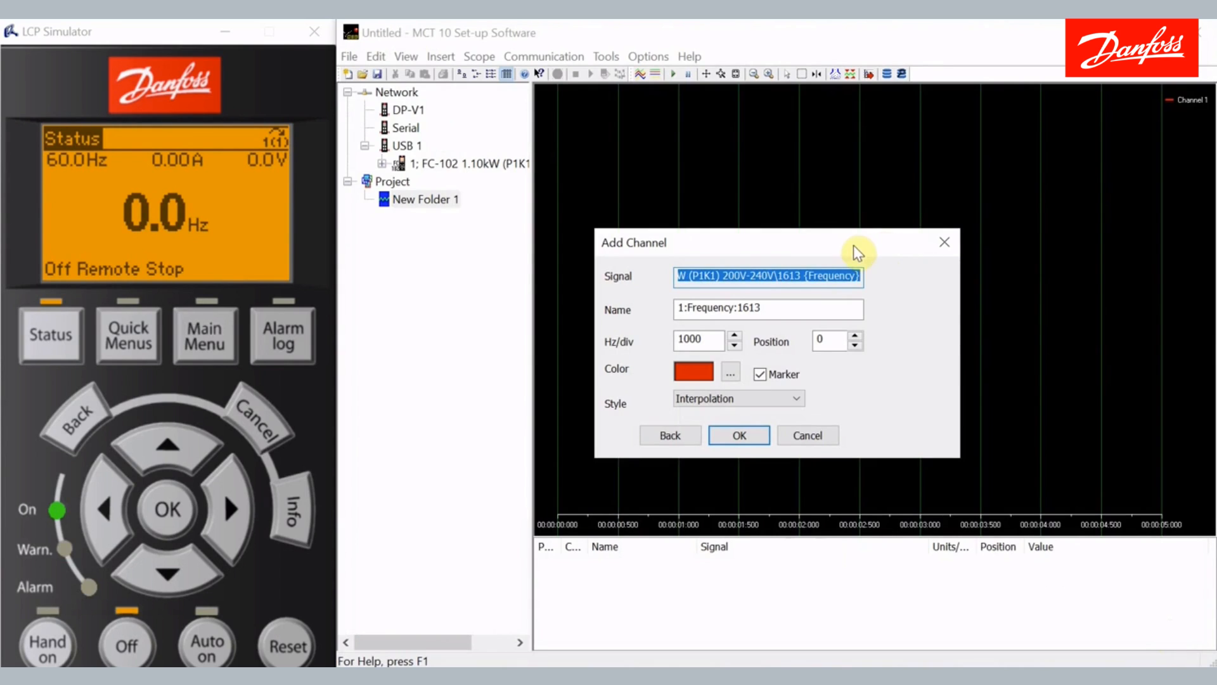
click(734, 435)
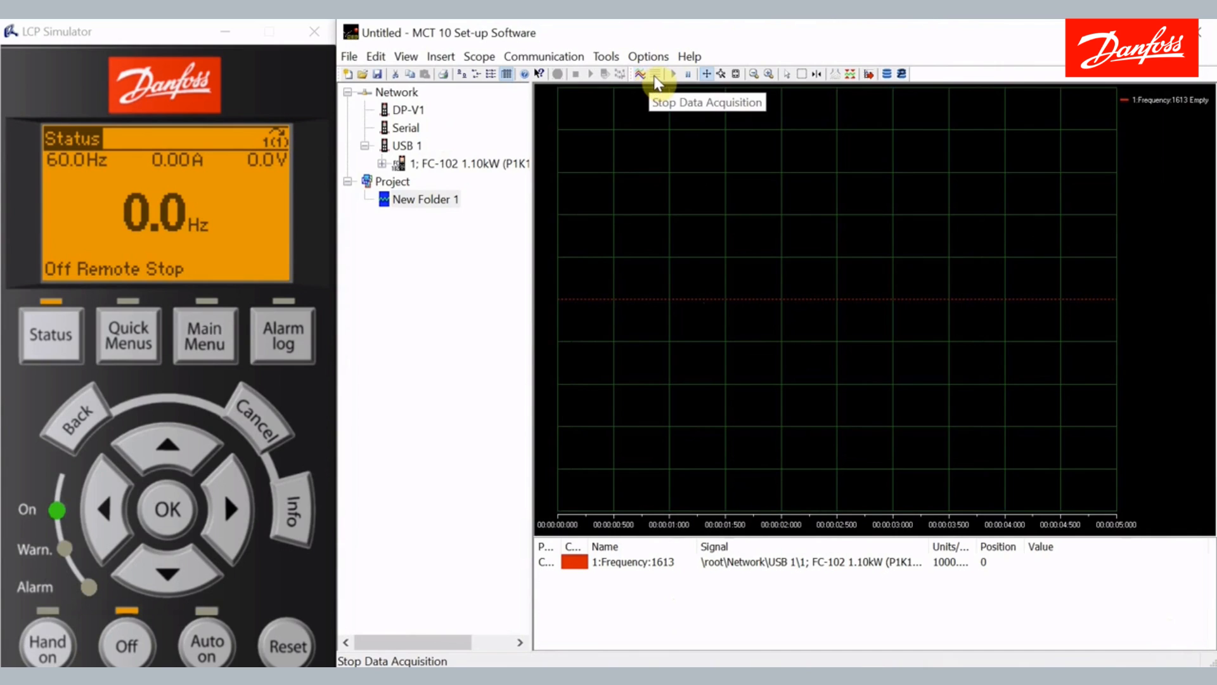
click(708, 75)
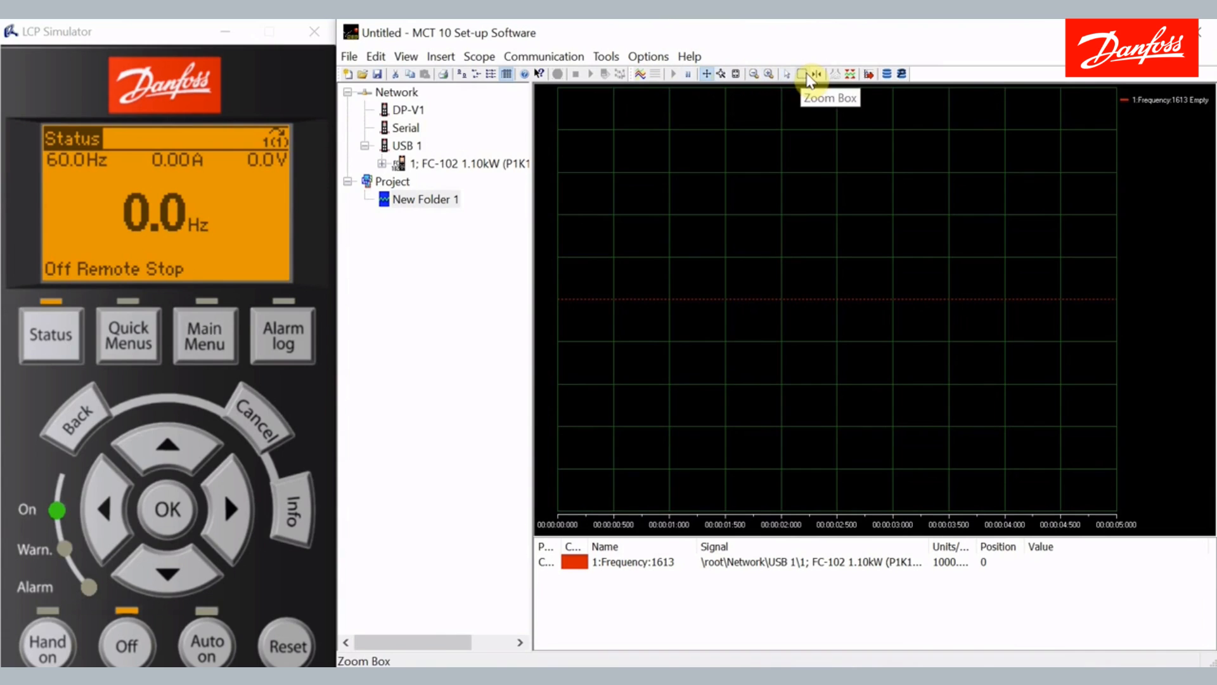
click(850, 75)
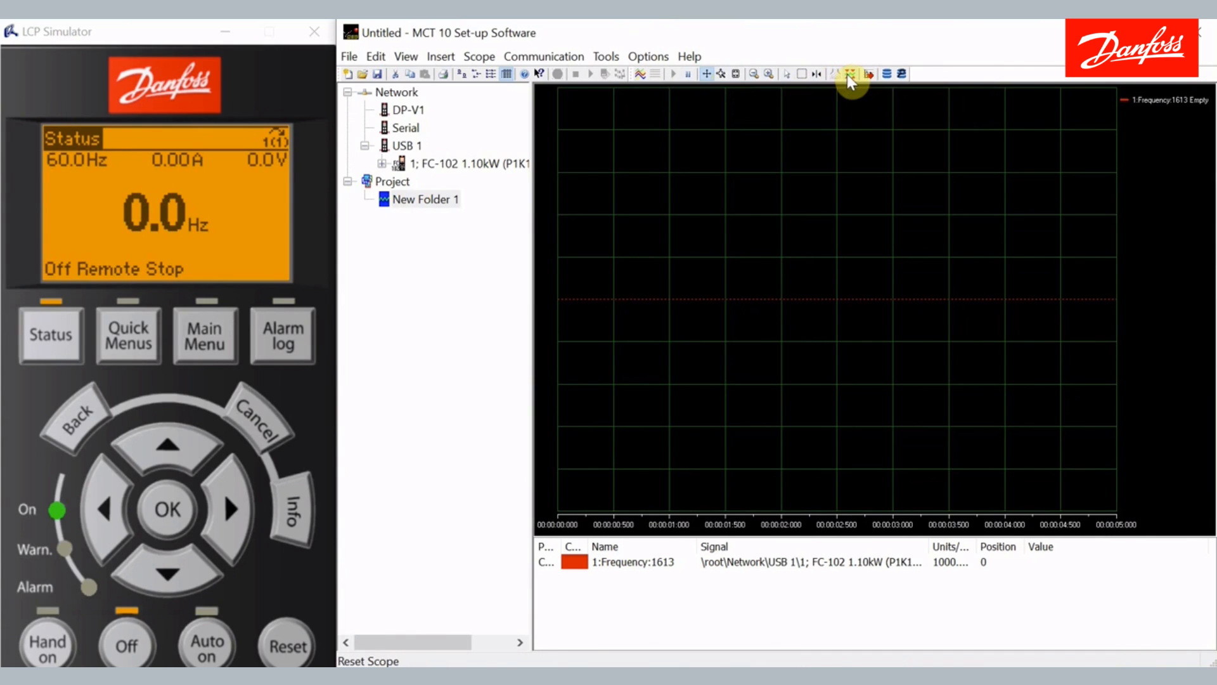
click(888, 76)
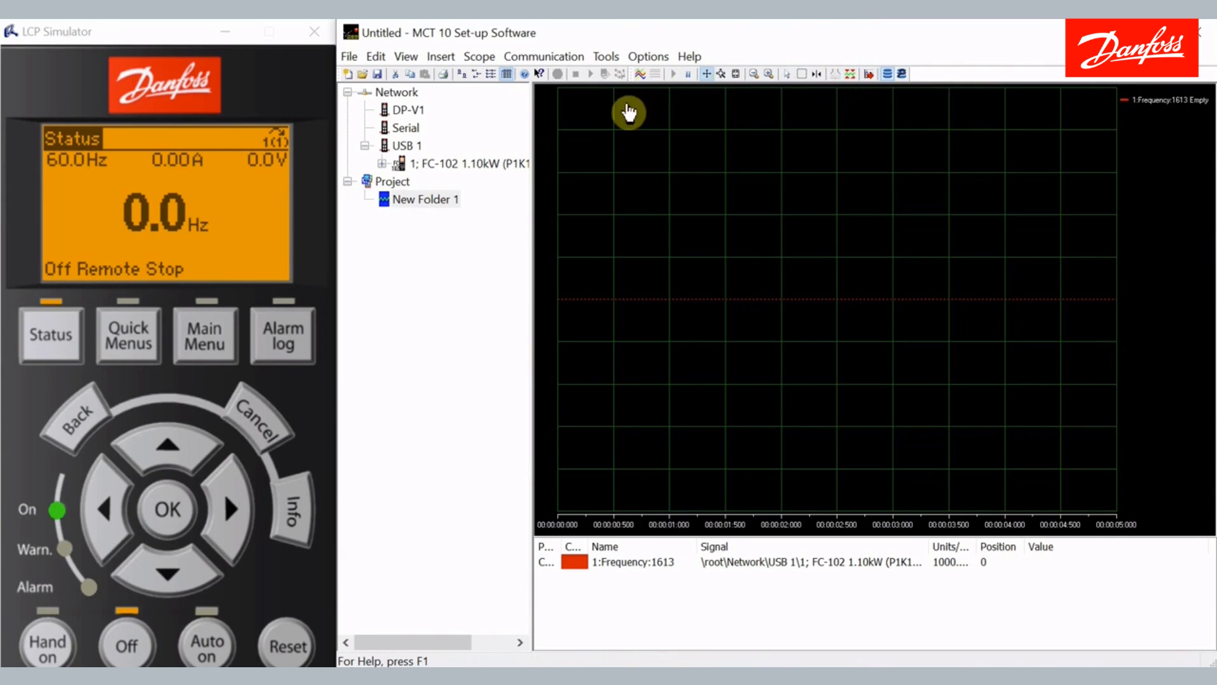
Step: Review the scope's general, trigger, data storage and cursor properties, leaving them as they are
right_click(741, 112)
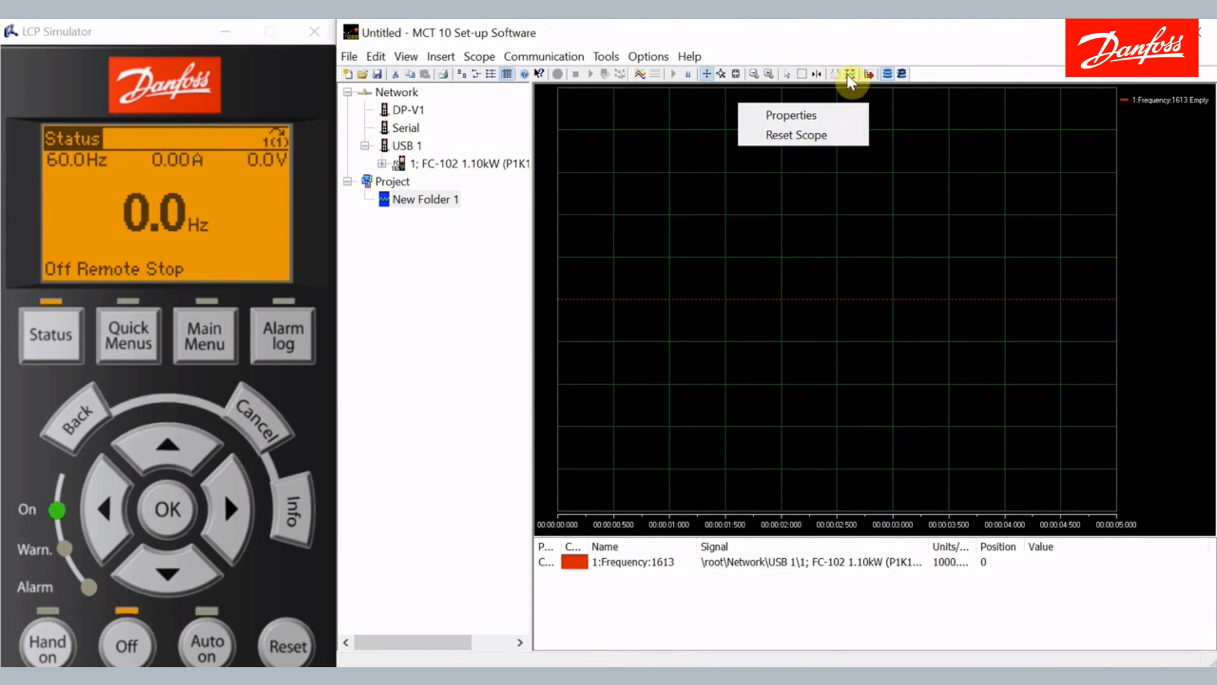
click(811, 115)
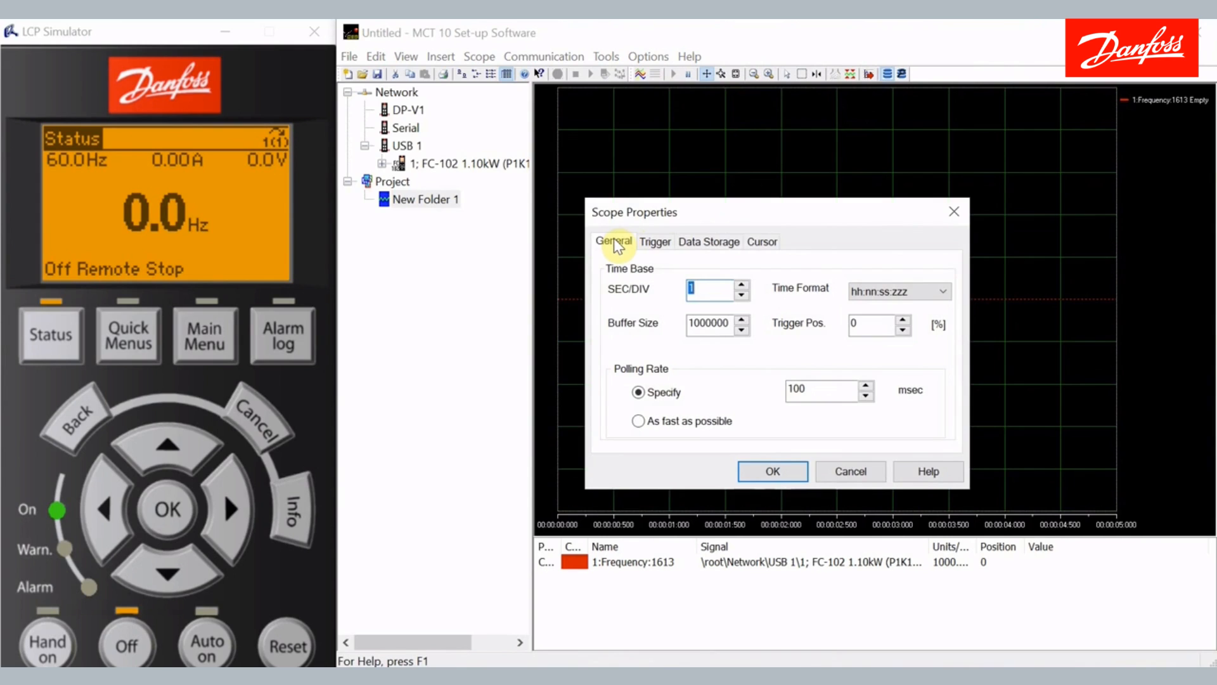
click(661, 243)
click(702, 244)
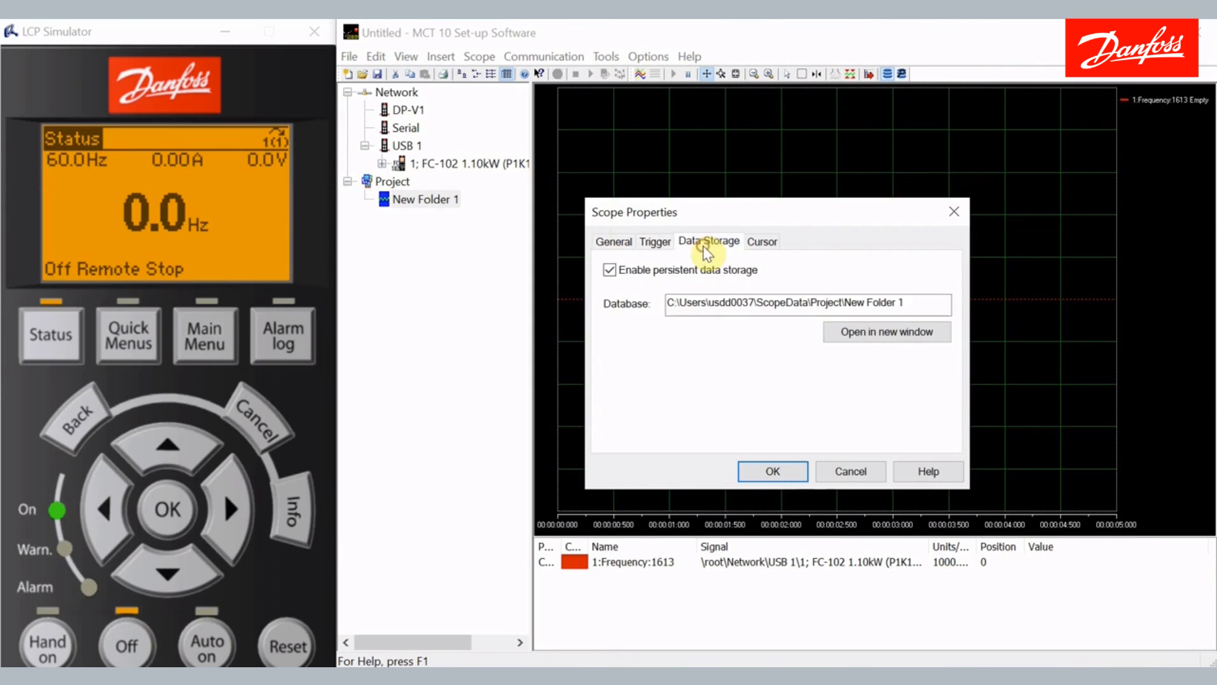
click(764, 244)
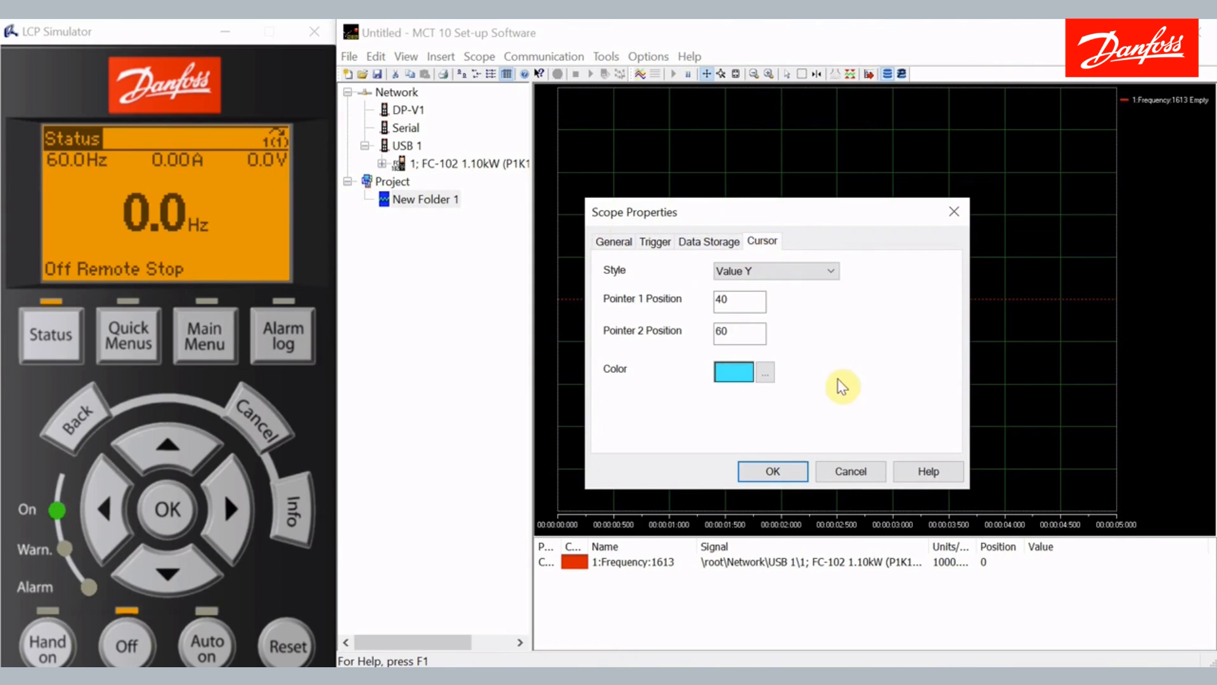
click(850, 470)
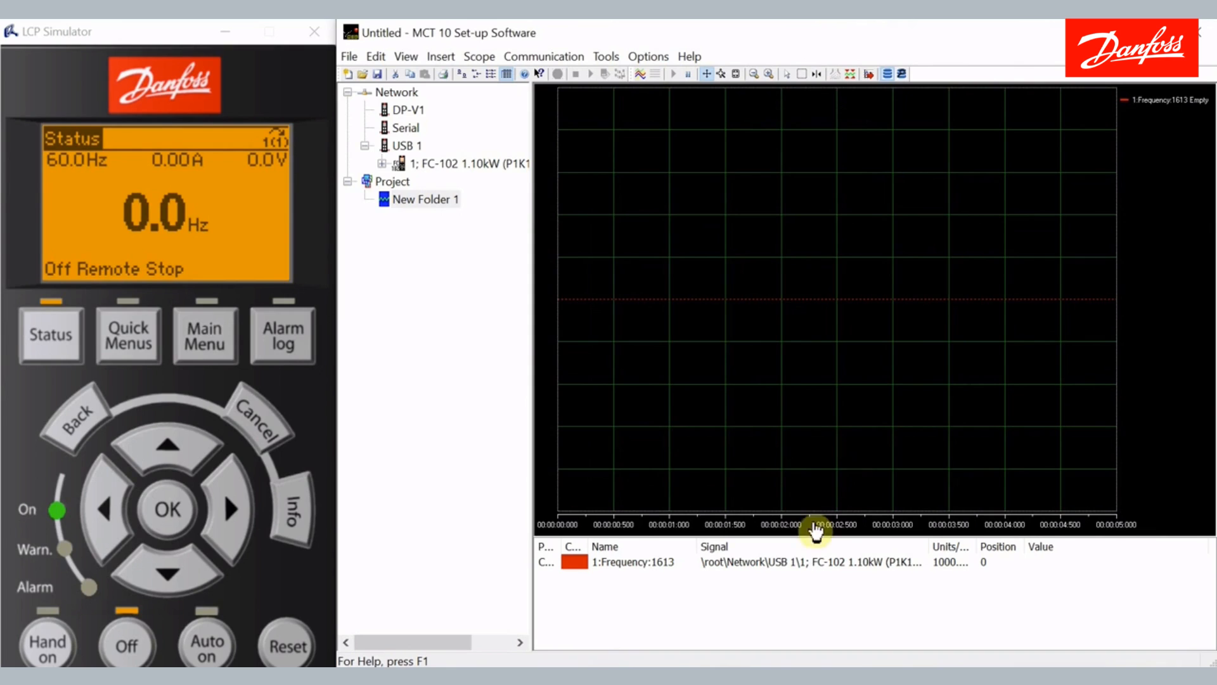
Step: Examine the Frequency channel's properties, including its polling settings, against the captured scope properties in Snipping Tool, and put both away
click(786, 565)
right_click(788, 566)
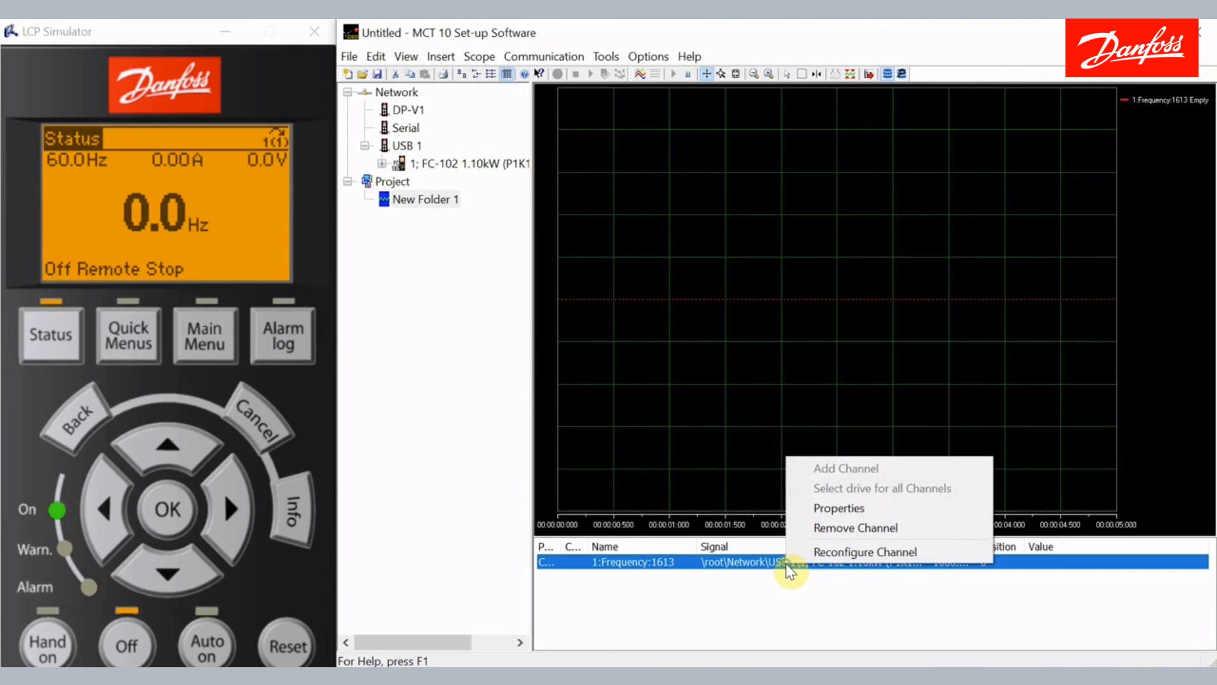
click(838, 510)
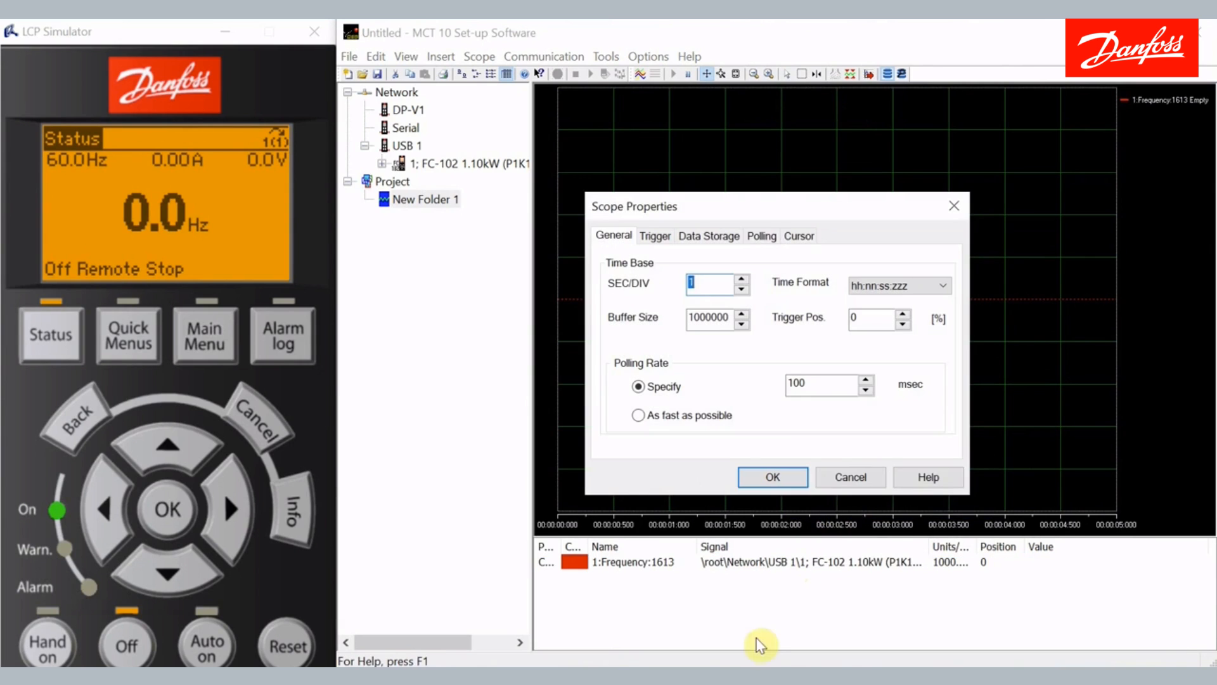
click(685, 676)
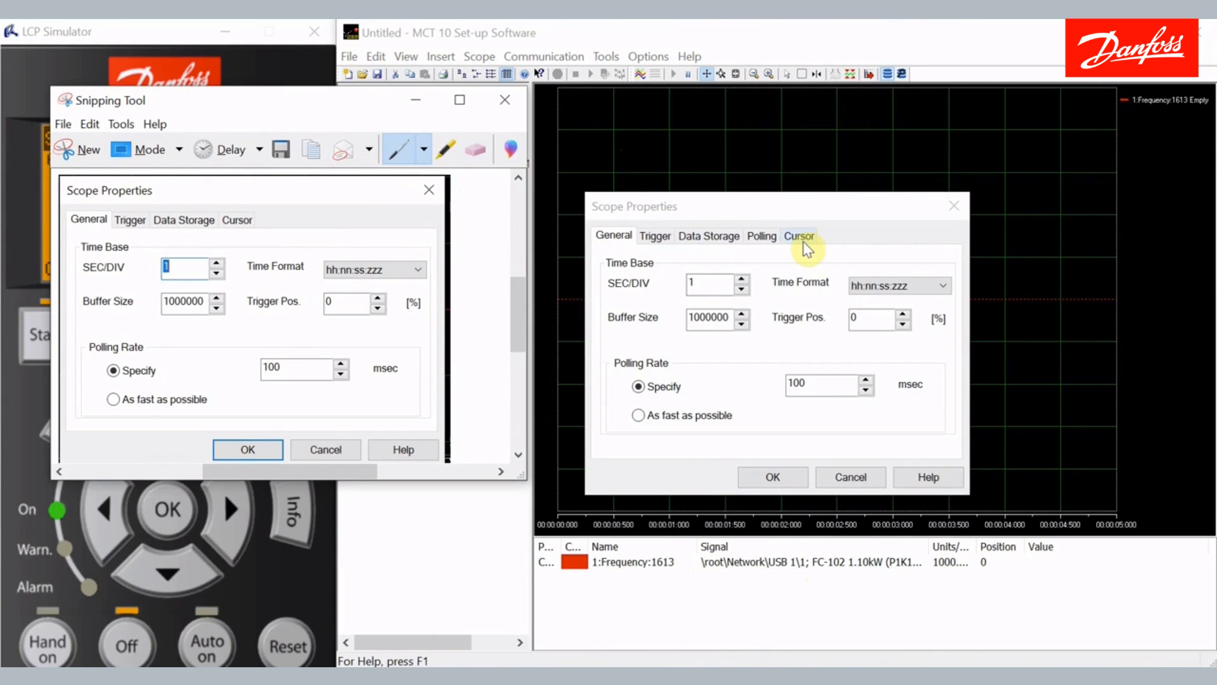
click(760, 241)
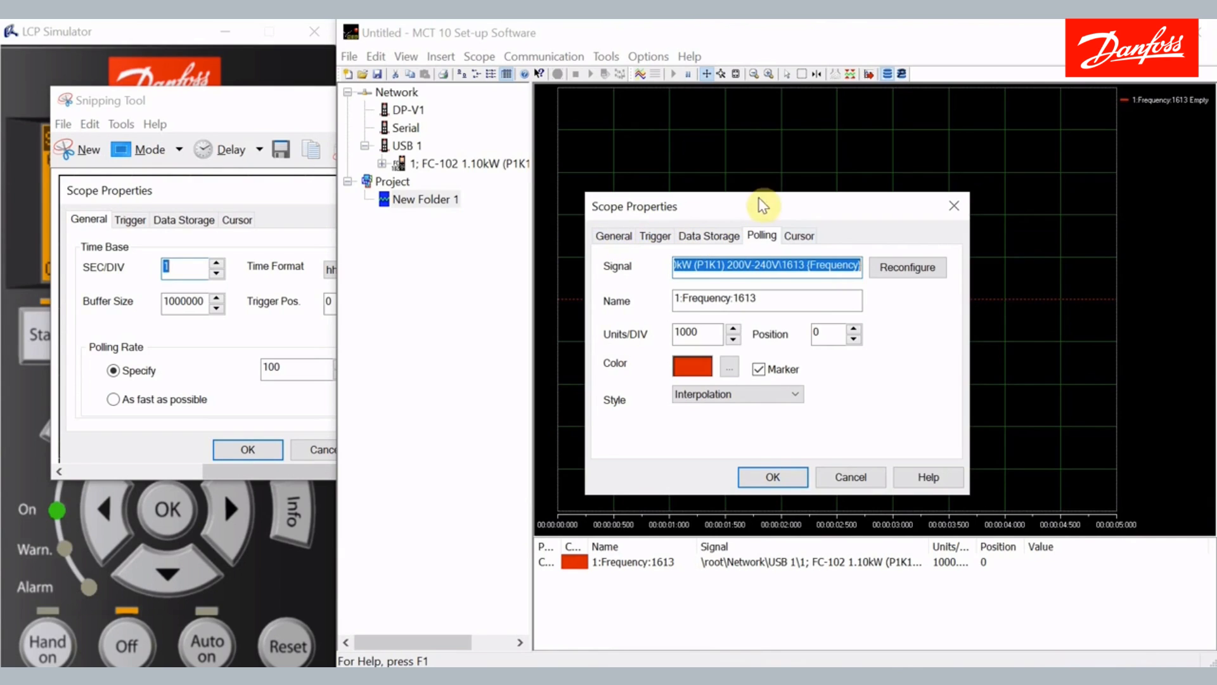
click(853, 477)
click(685, 602)
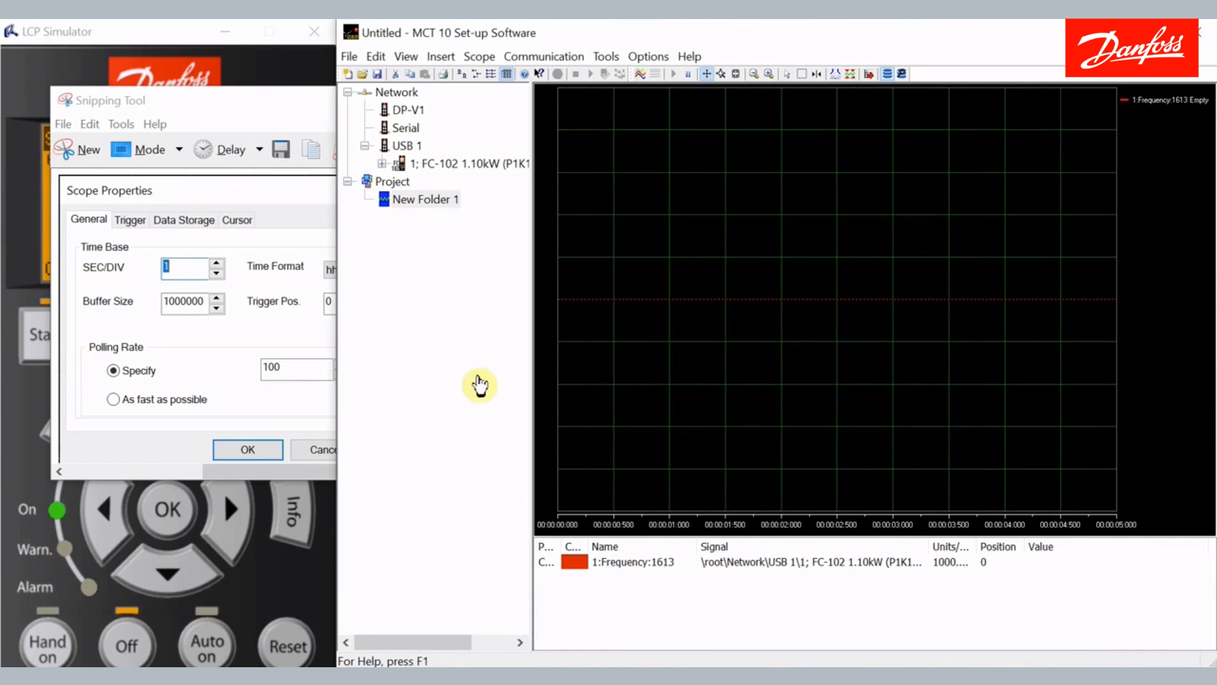
click(260, 108)
click(402, 97)
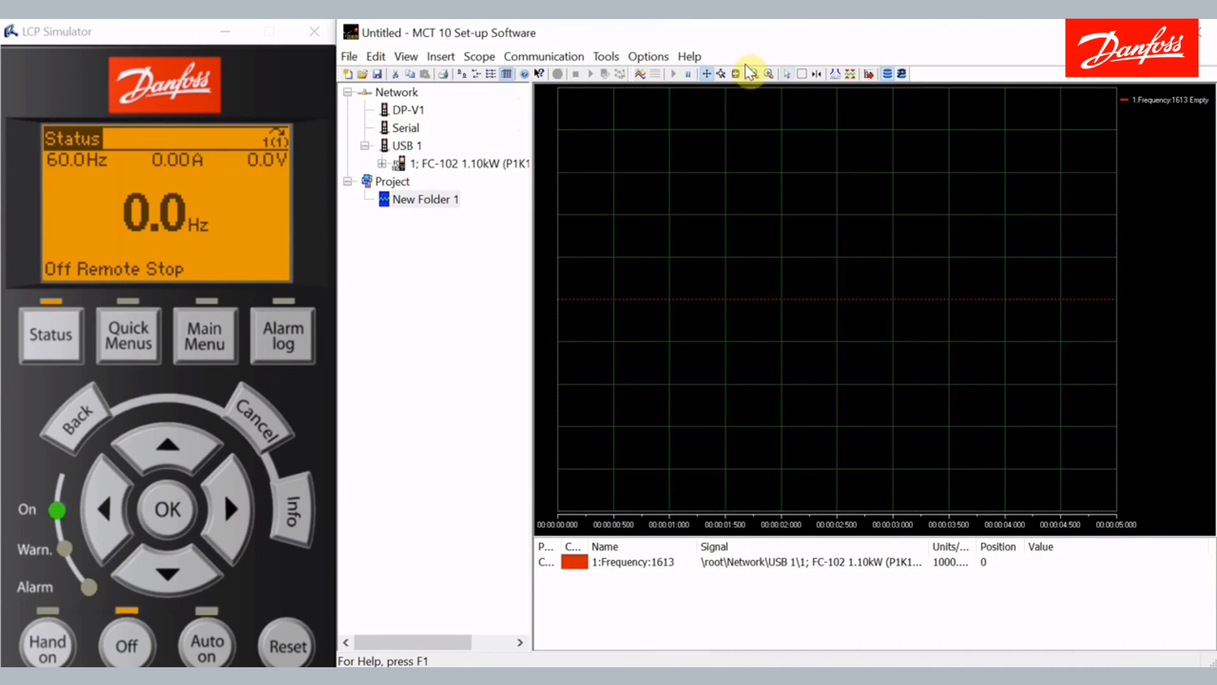
Step: Start data acquisition on the scope and run the drive in Auto On mode
click(640, 74)
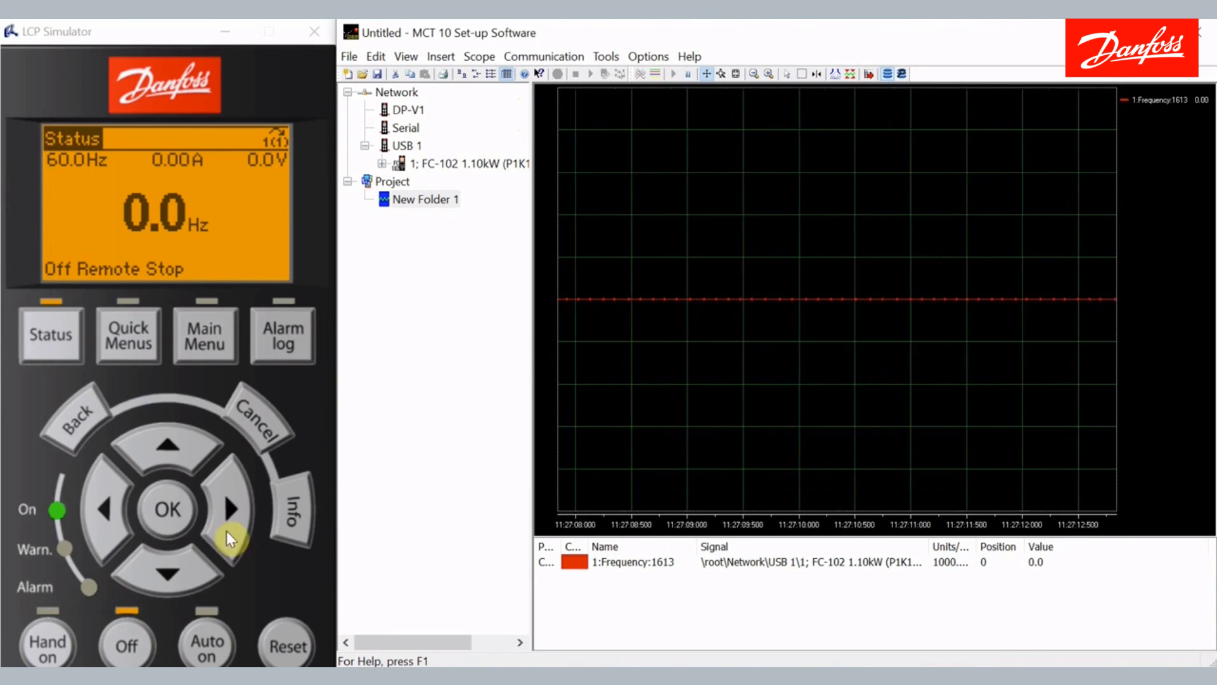
click(201, 644)
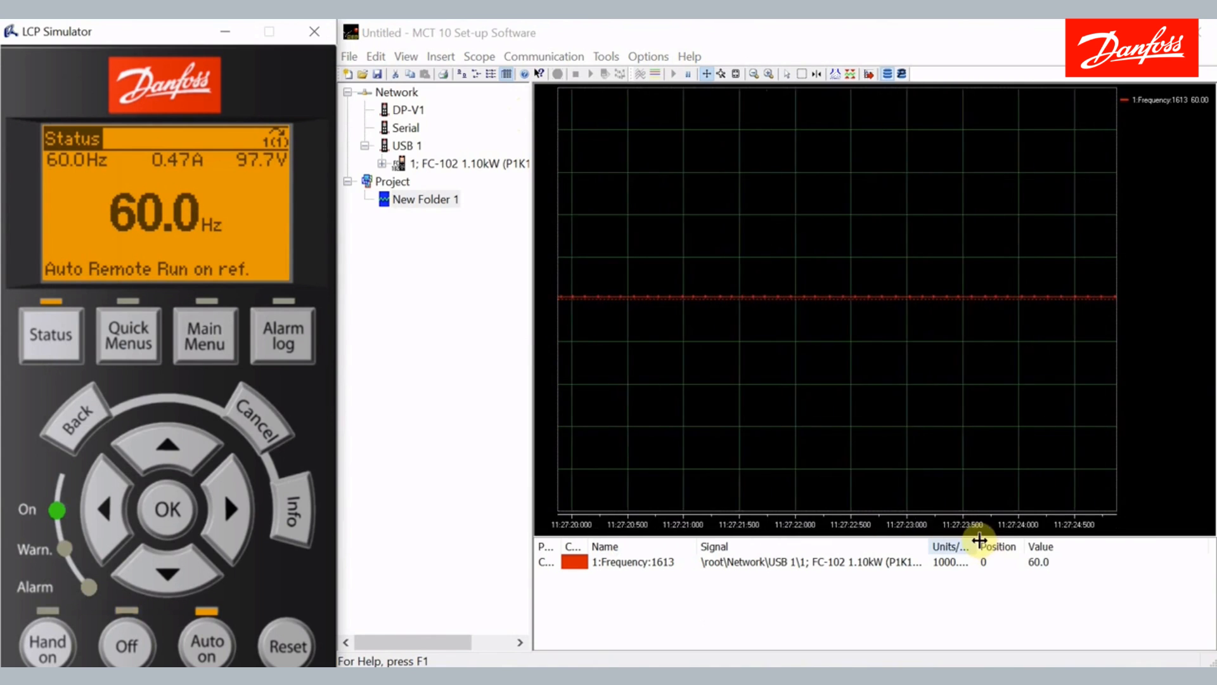
Step: Widen the Units/Div column in the channel list and turn on auto scaling for the frequency trace
drag(979, 539, 1011, 539)
click(965, 584)
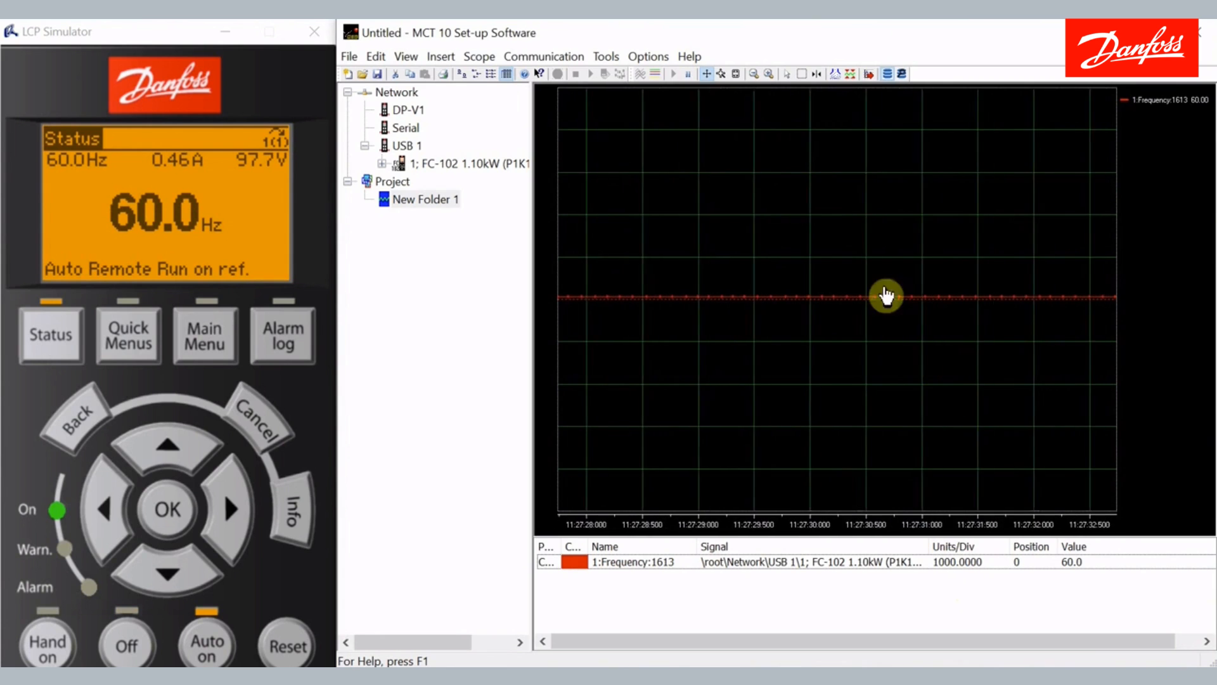
click(735, 74)
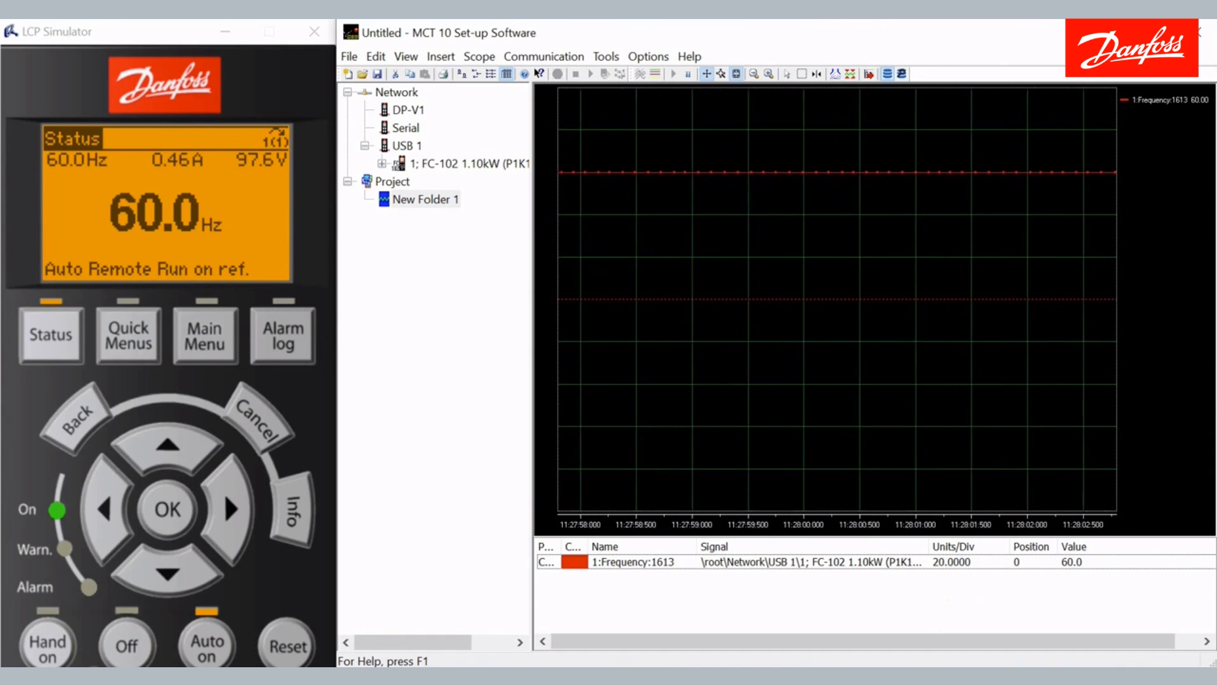
Step: Switch the drive off and back to Auto On, and turn off auto scaling with the trace at 60 Hz
click(124, 642)
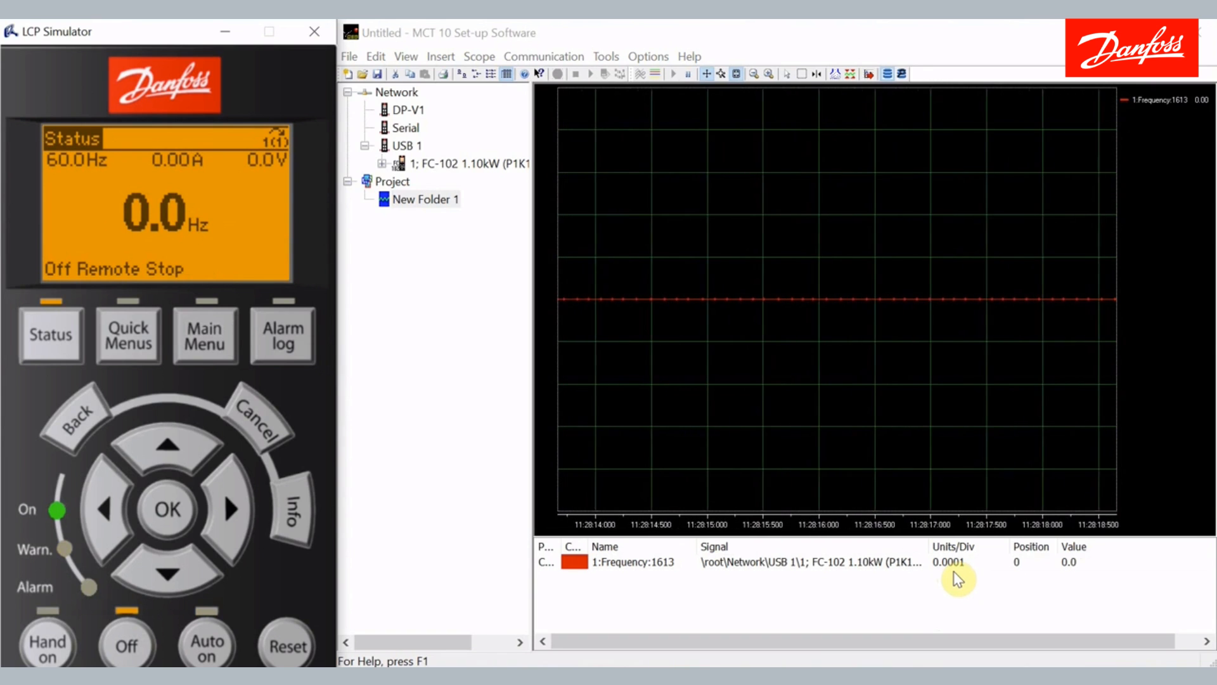
click(205, 642)
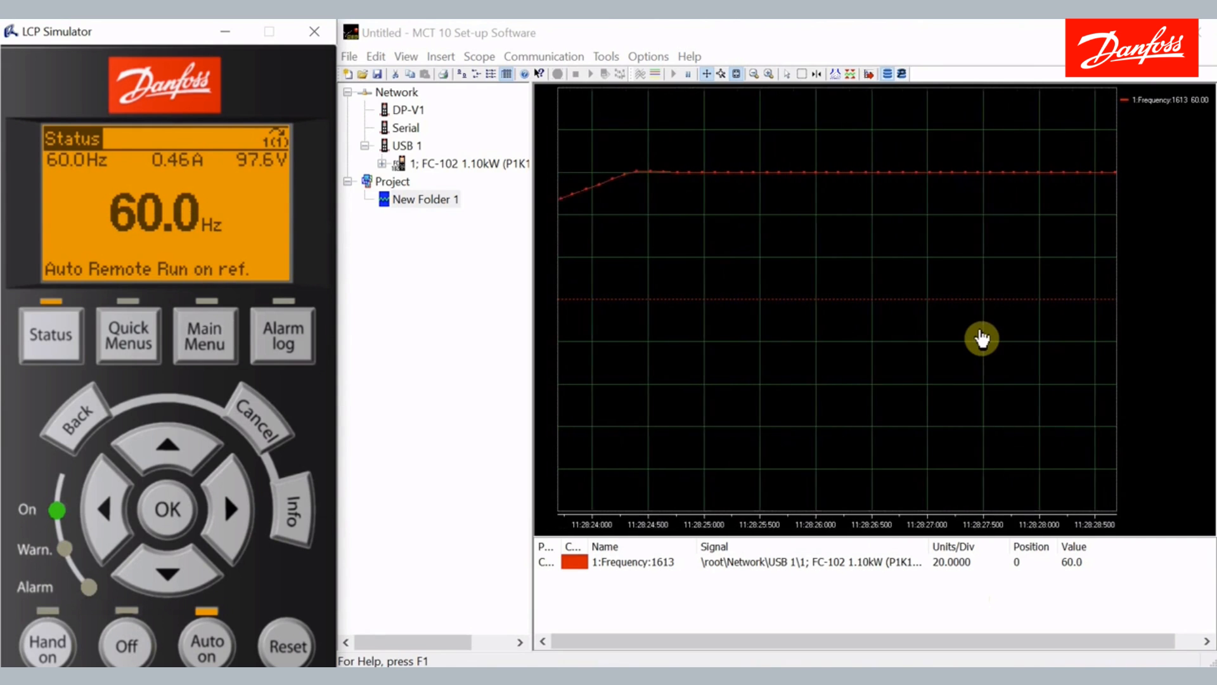
click(738, 74)
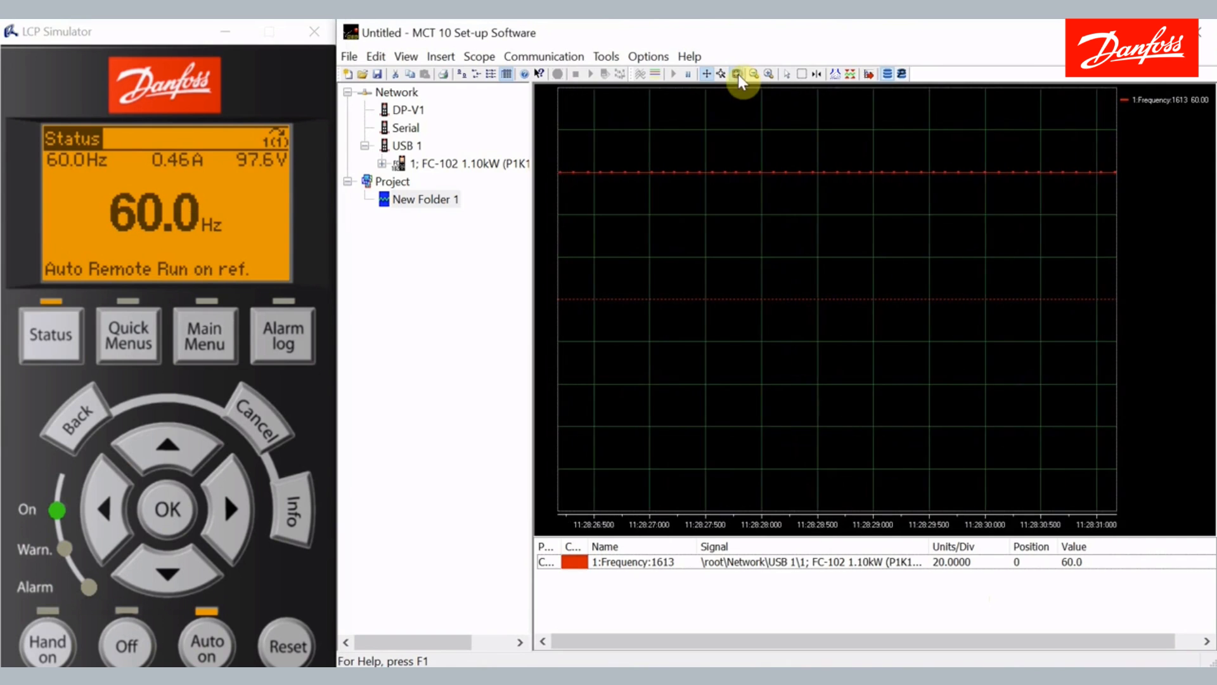
Step: Switch the drive off to record its ramp down, and stop data acquisition
click(120, 643)
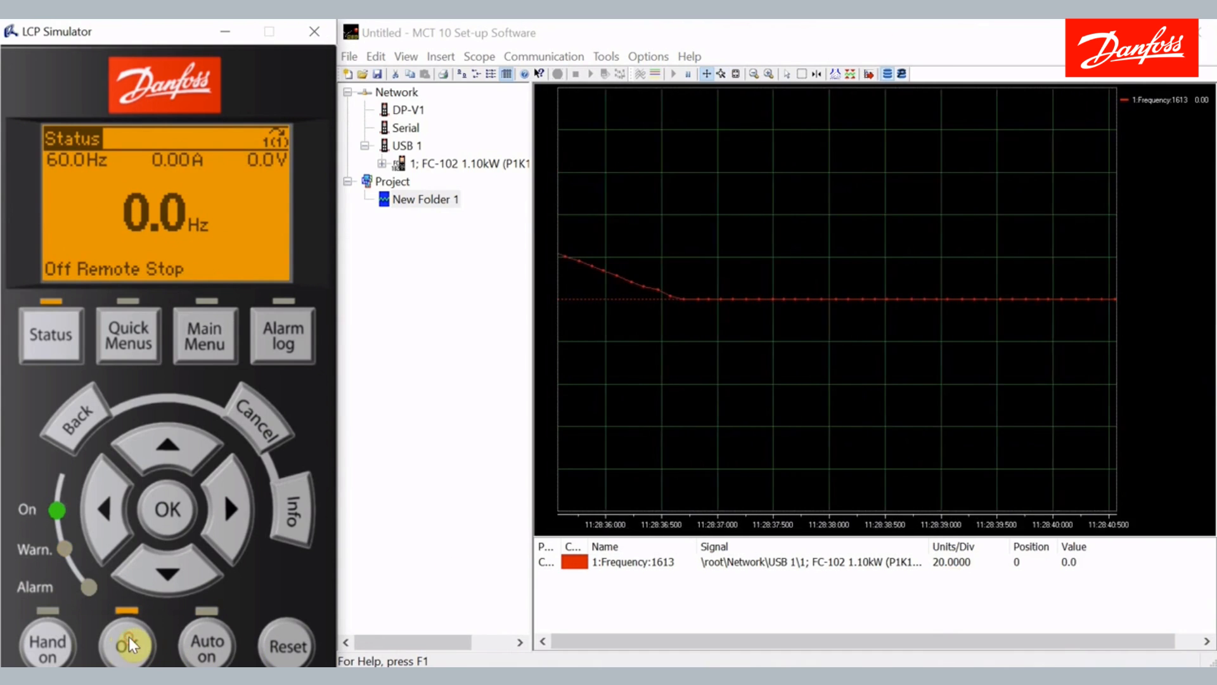
click(658, 74)
click(658, 74)
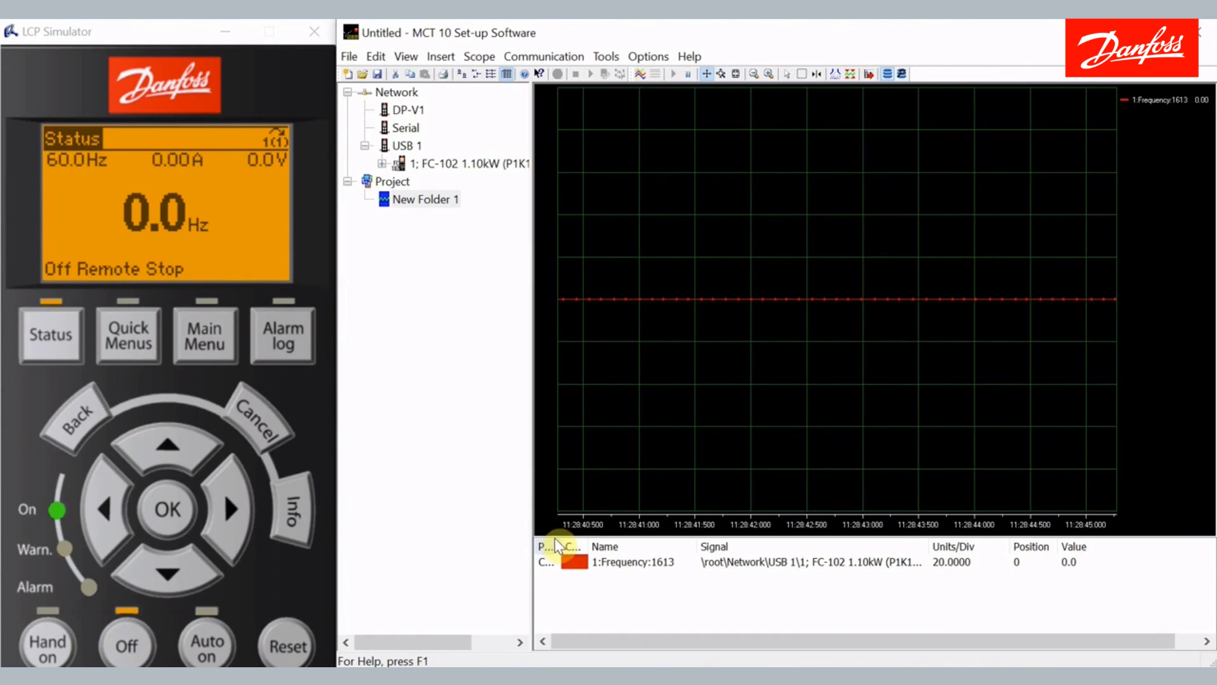
Step: Widen the Polling column and add a PC polling channel for parameter 1612 Motor Voltage with default settings
drag(558, 544, 578, 543)
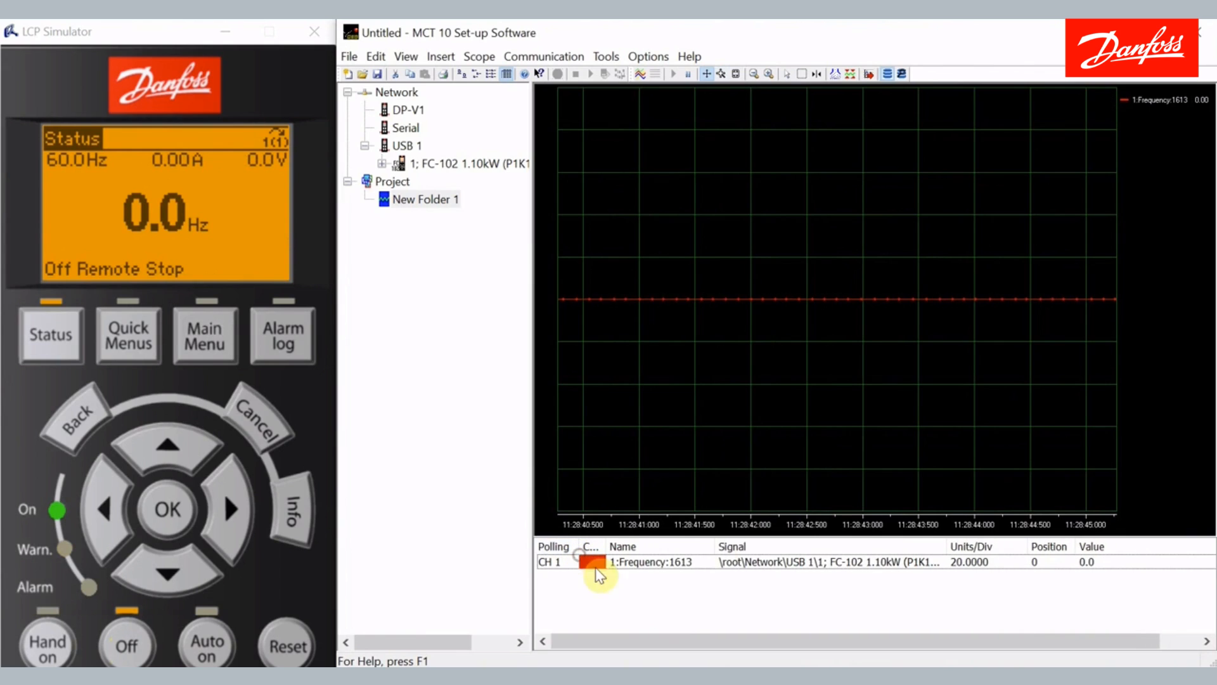
right_click(708, 597)
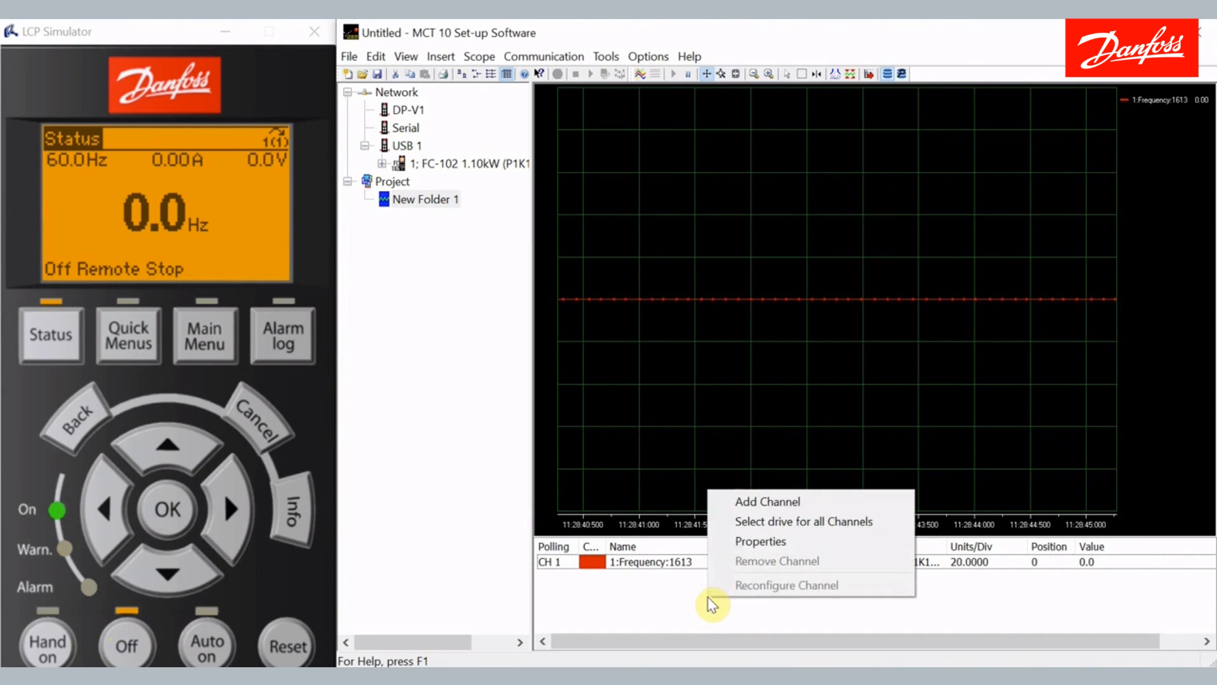
click(802, 503)
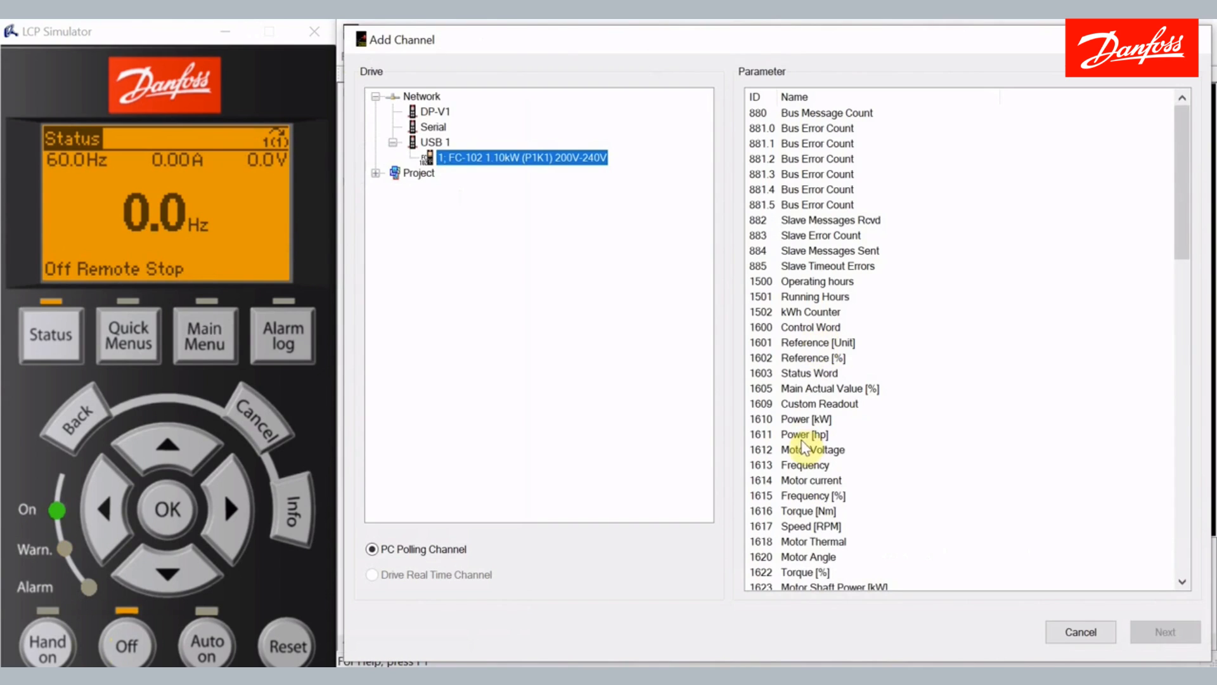
click(806, 451)
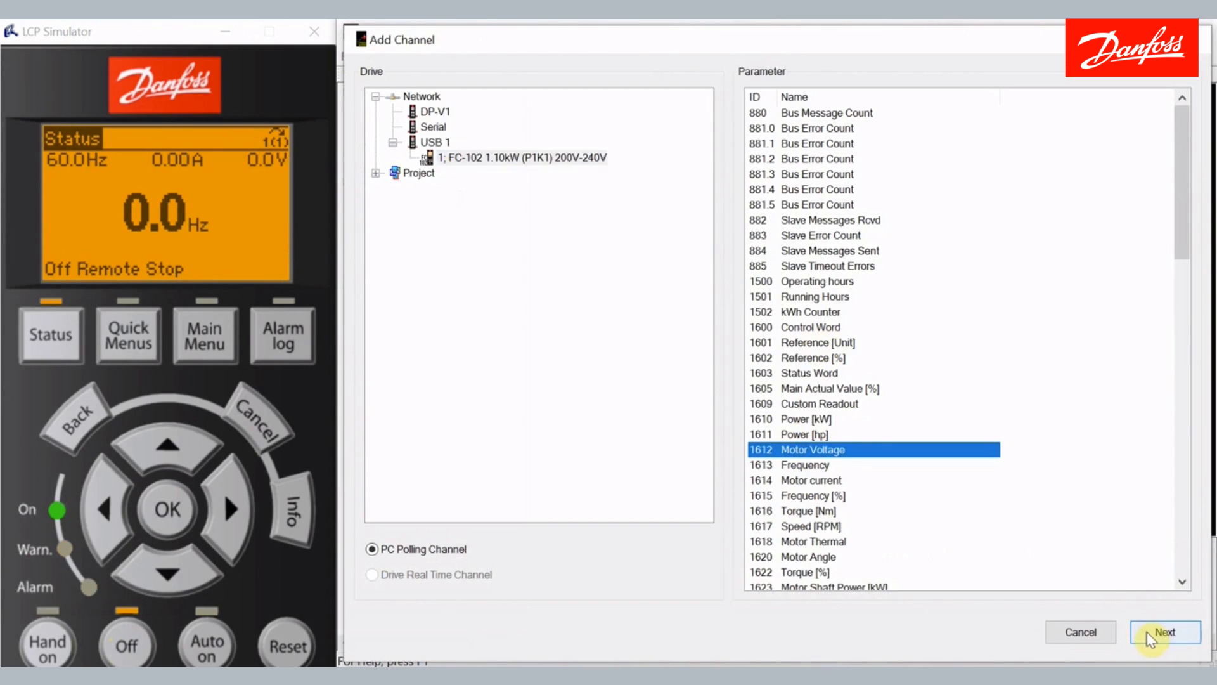
click(1153, 632)
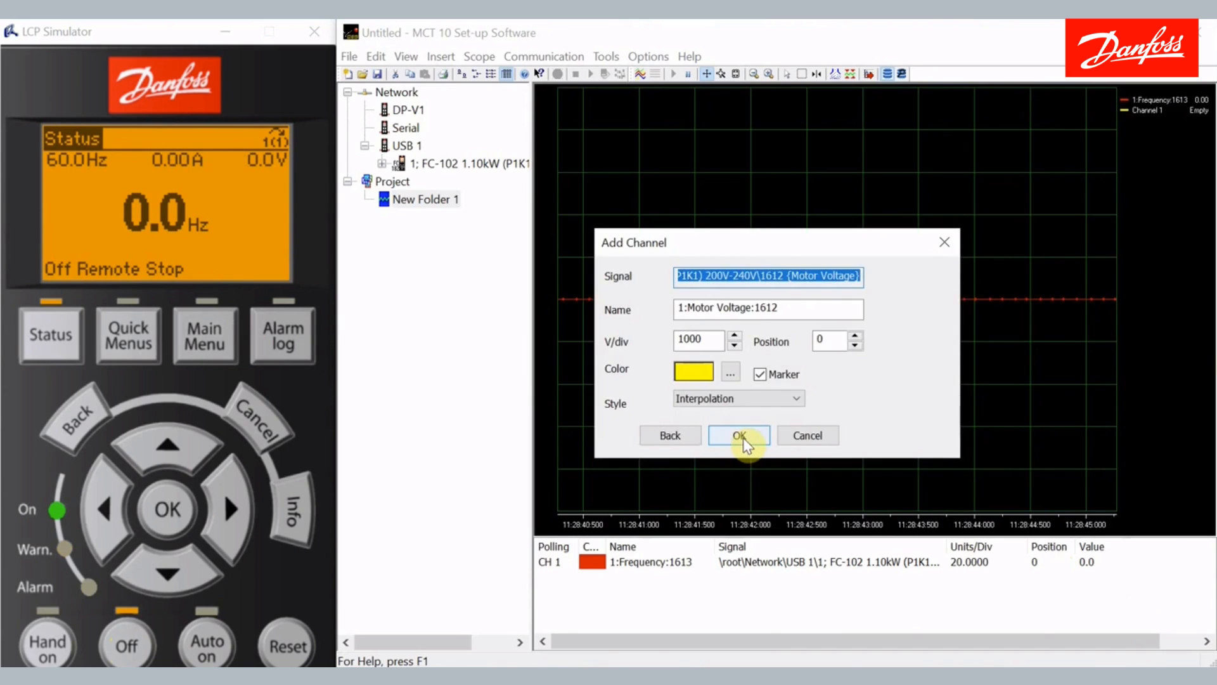
click(740, 436)
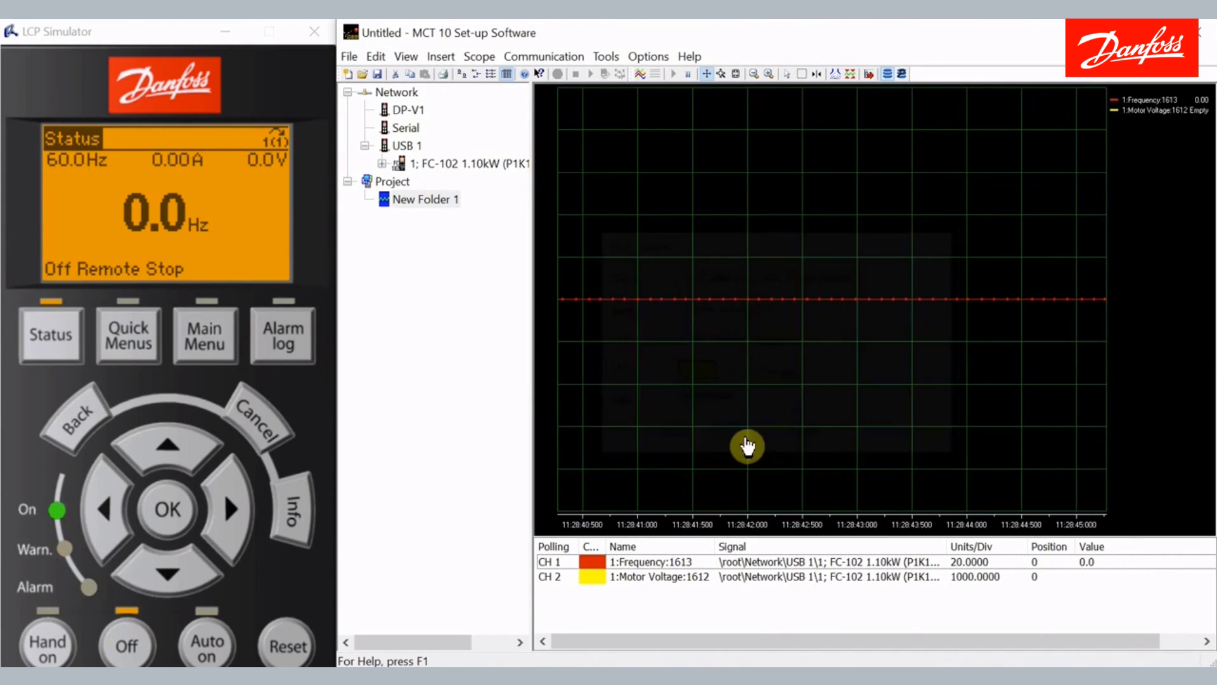
Step: Add a PC polling channel for parameter 1614 Motor current from the FC-102 drive with default settings
right_click(754, 612)
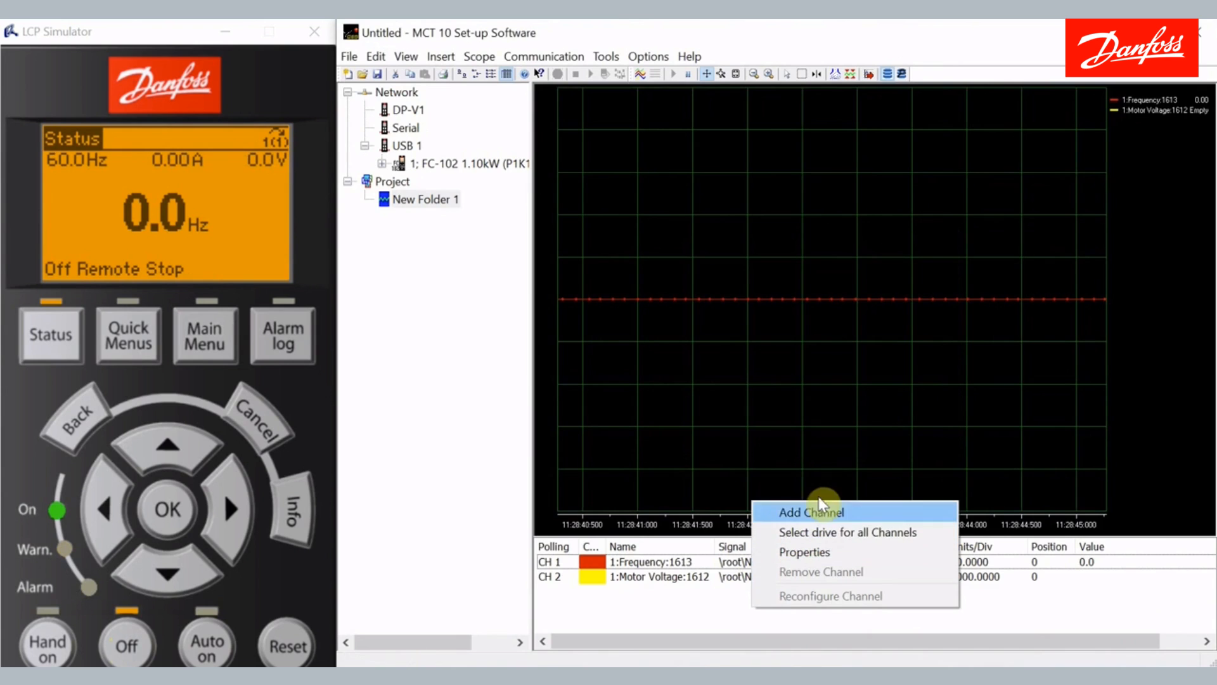
click(817, 512)
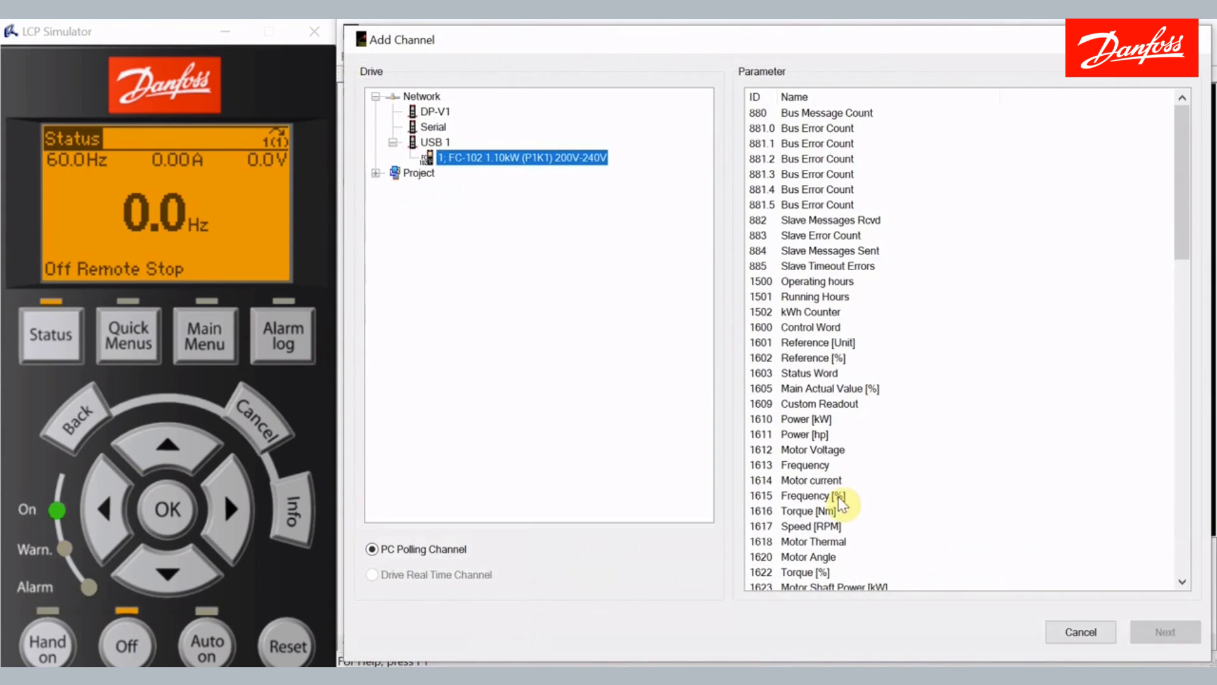
click(824, 482)
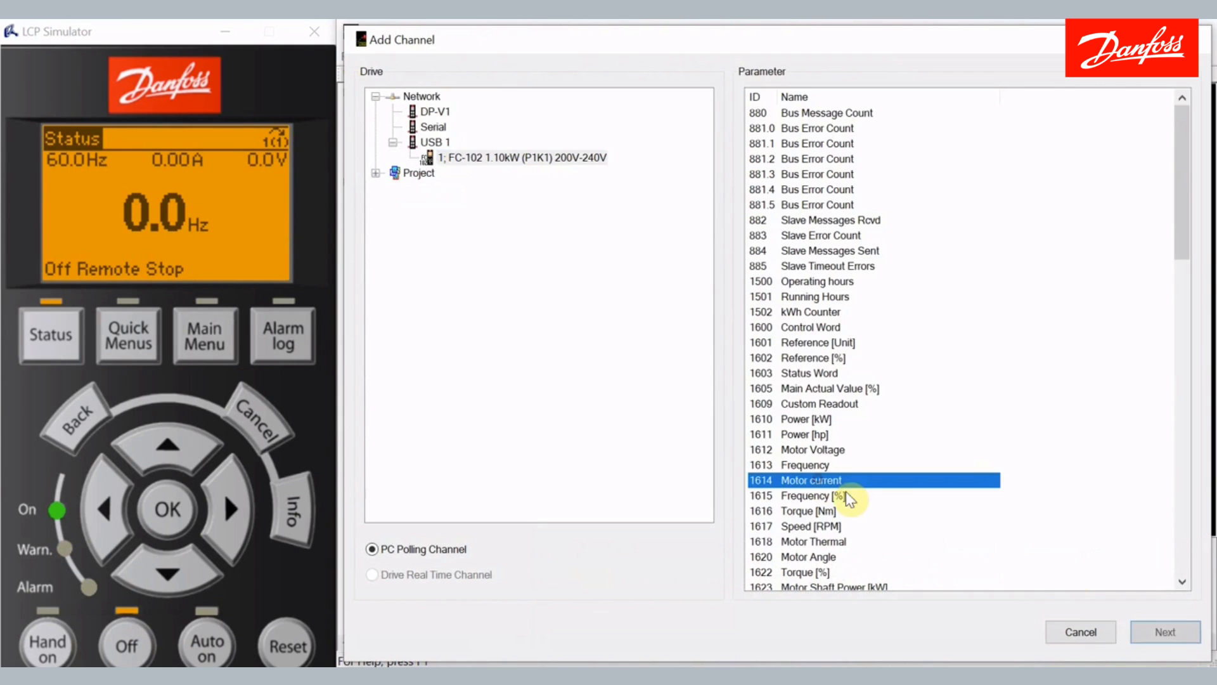
click(1163, 632)
click(739, 435)
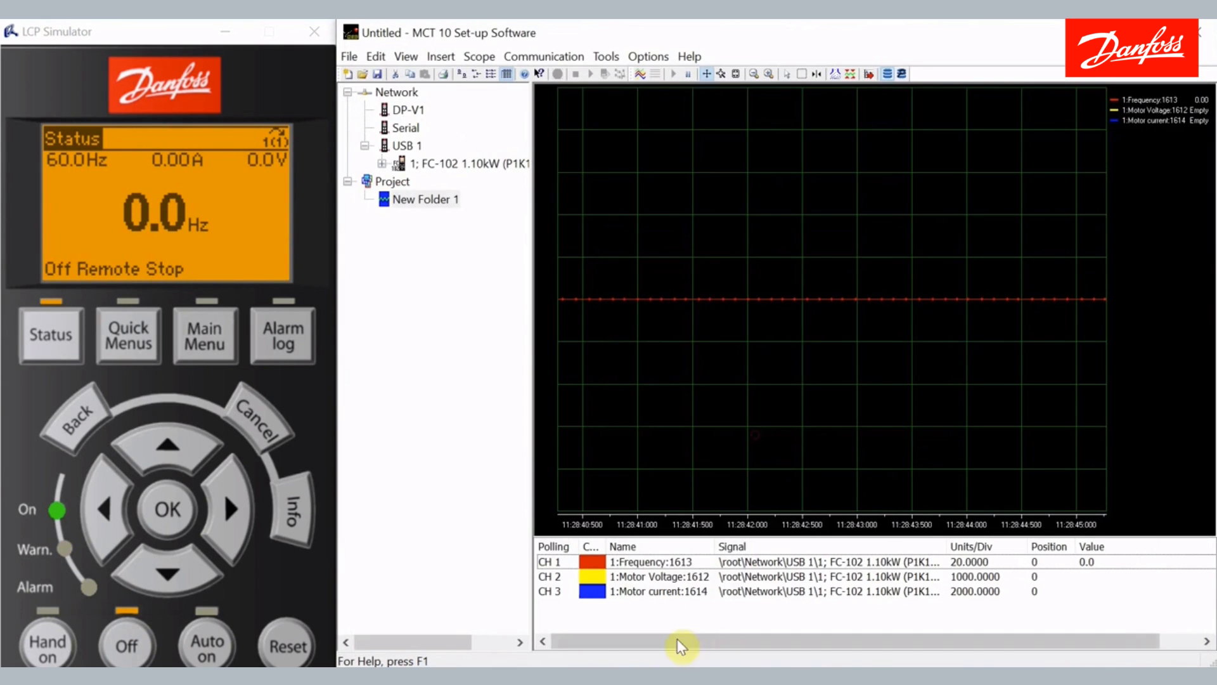
Step: Add a PC polling channel for parameter 1630 DC Link Voltage with 2000 V/div and interpolation style
right_click(677, 617)
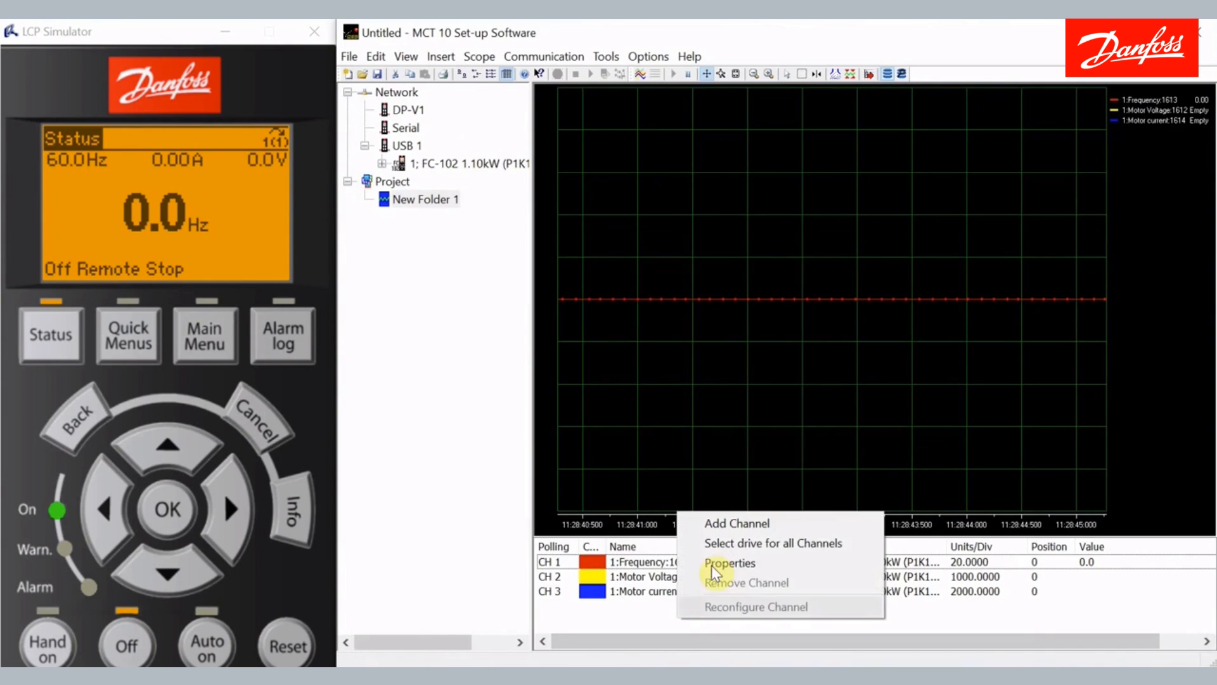
click(757, 524)
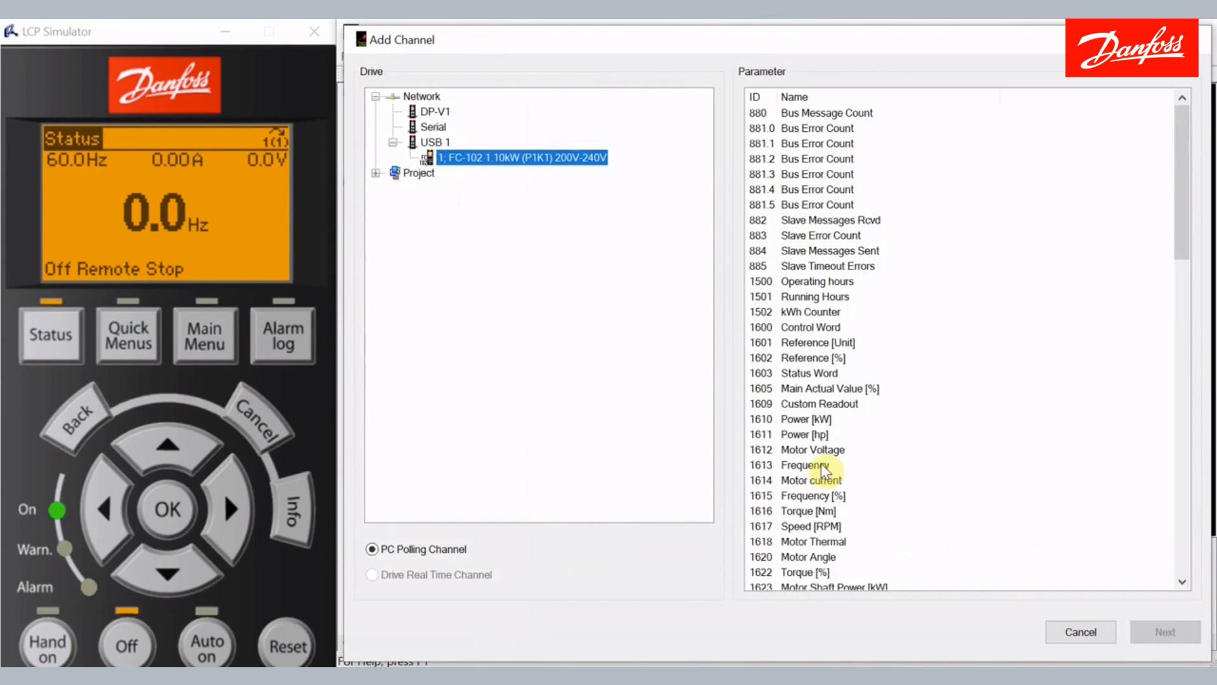
click(1181, 481)
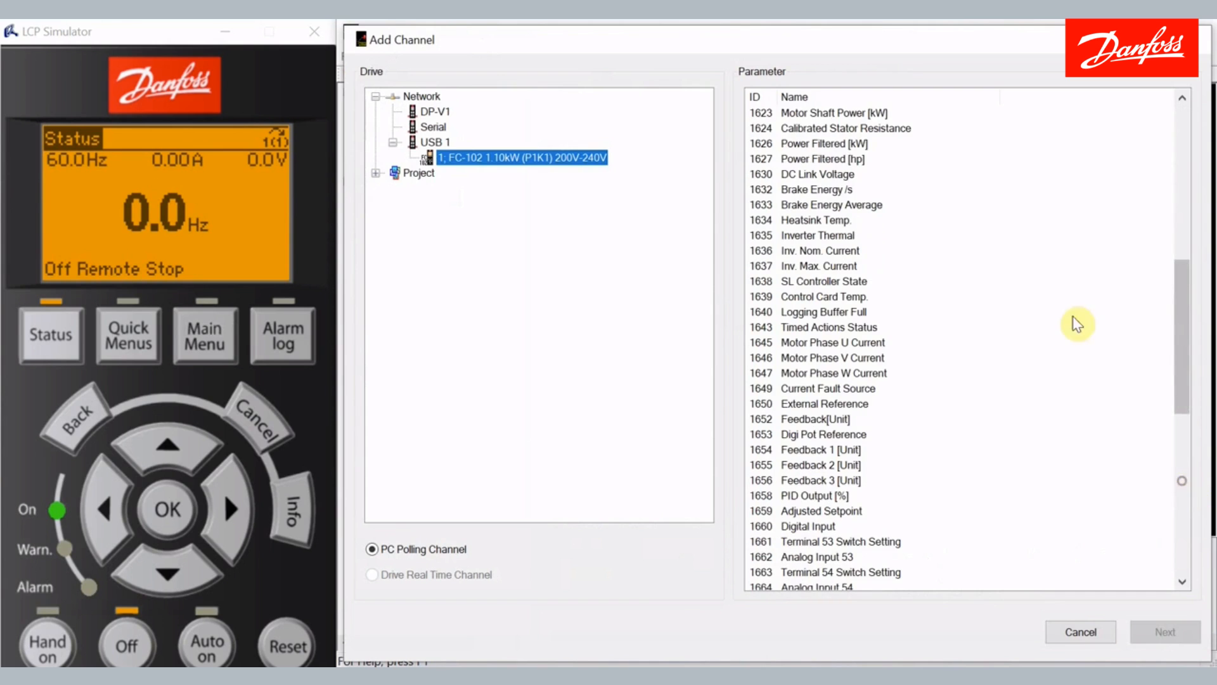
click(839, 178)
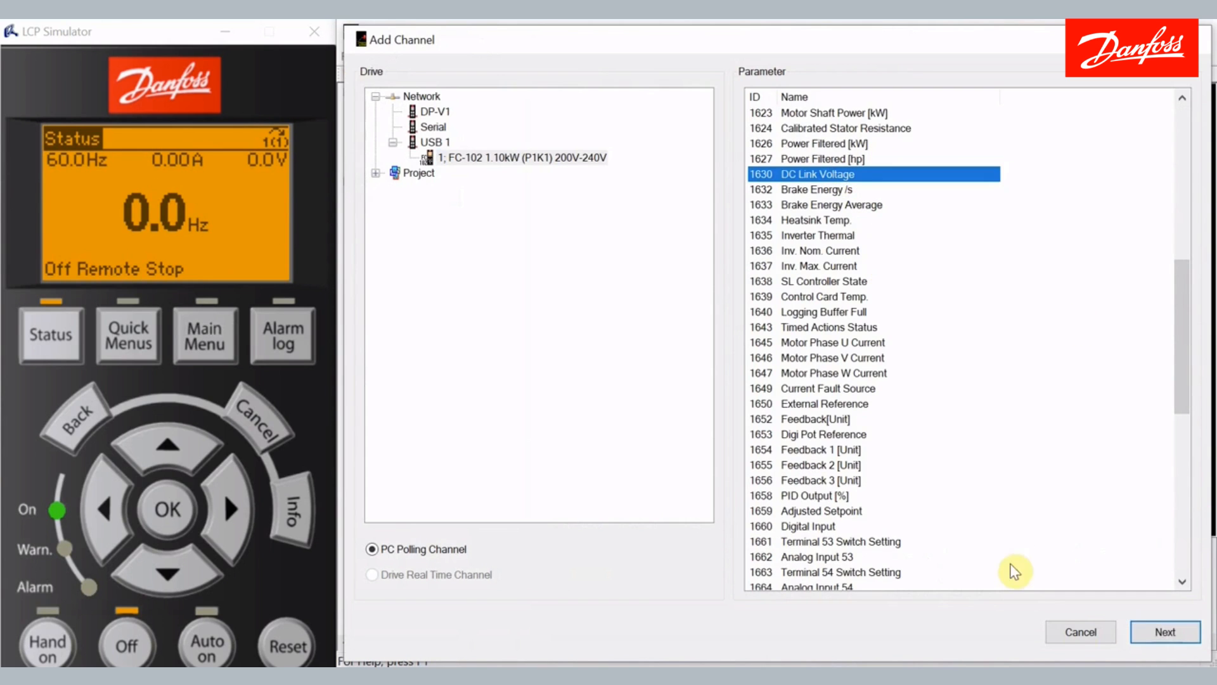
click(1167, 633)
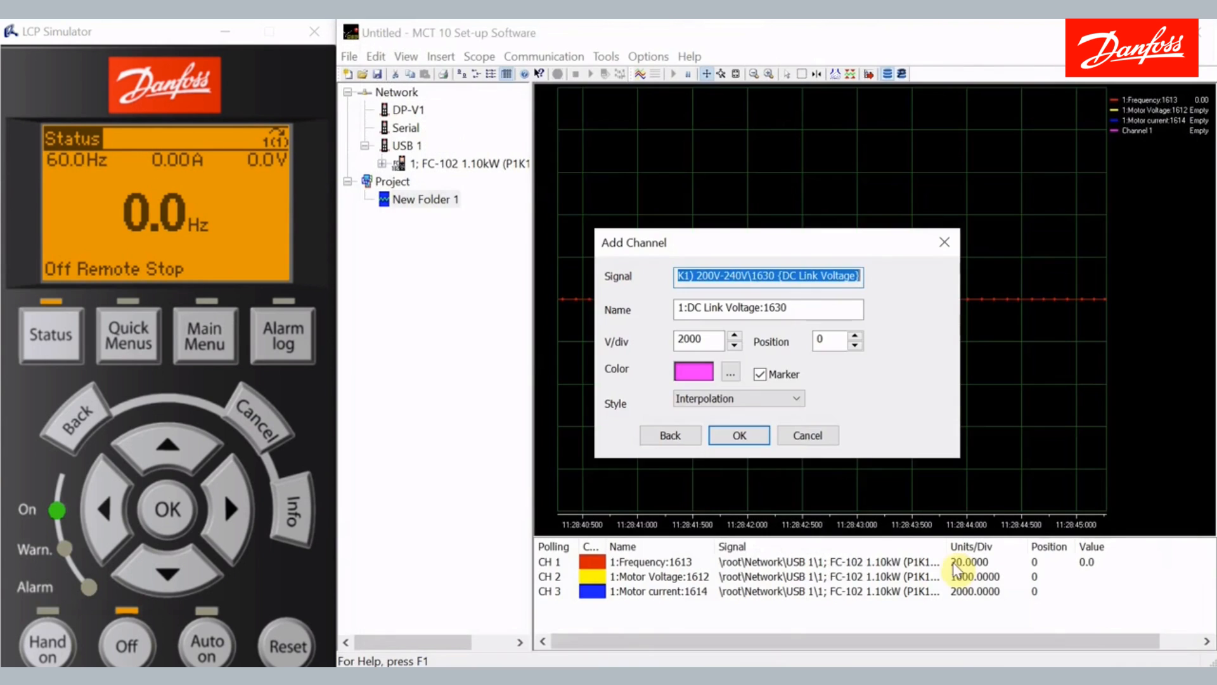
click(744, 437)
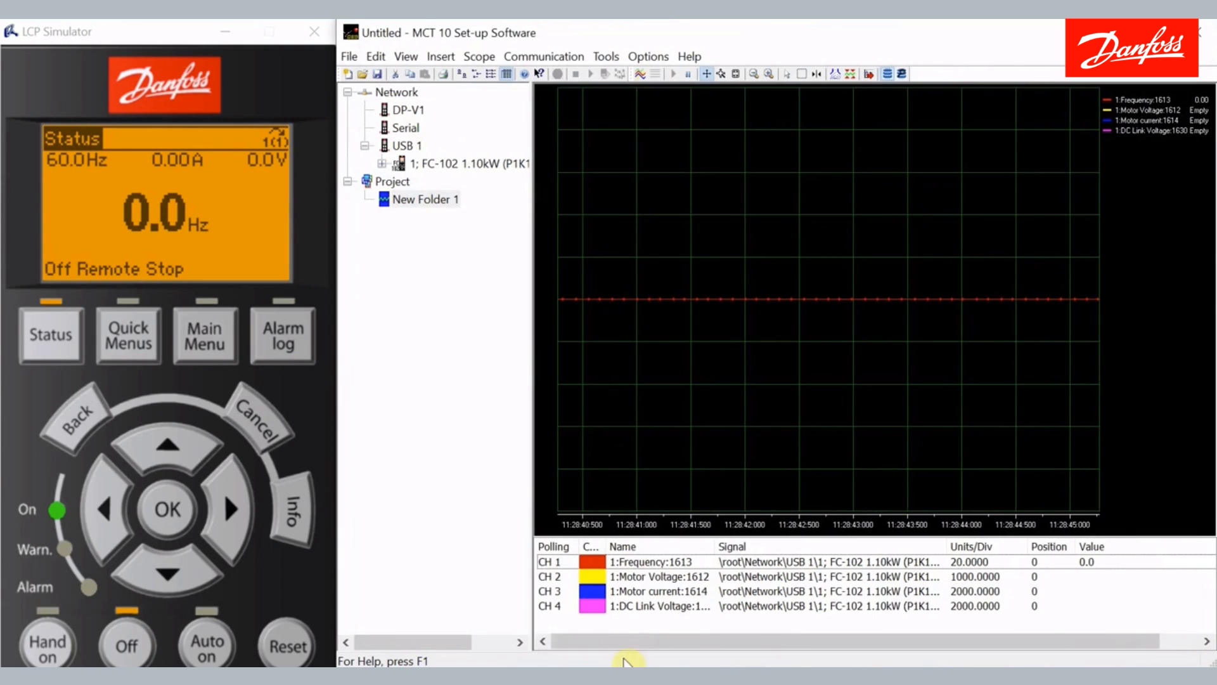
Step: Add a PC polling channel for parameter 1660 Digital Input with 200 Units/DIV and interpolation style
right_click(616, 624)
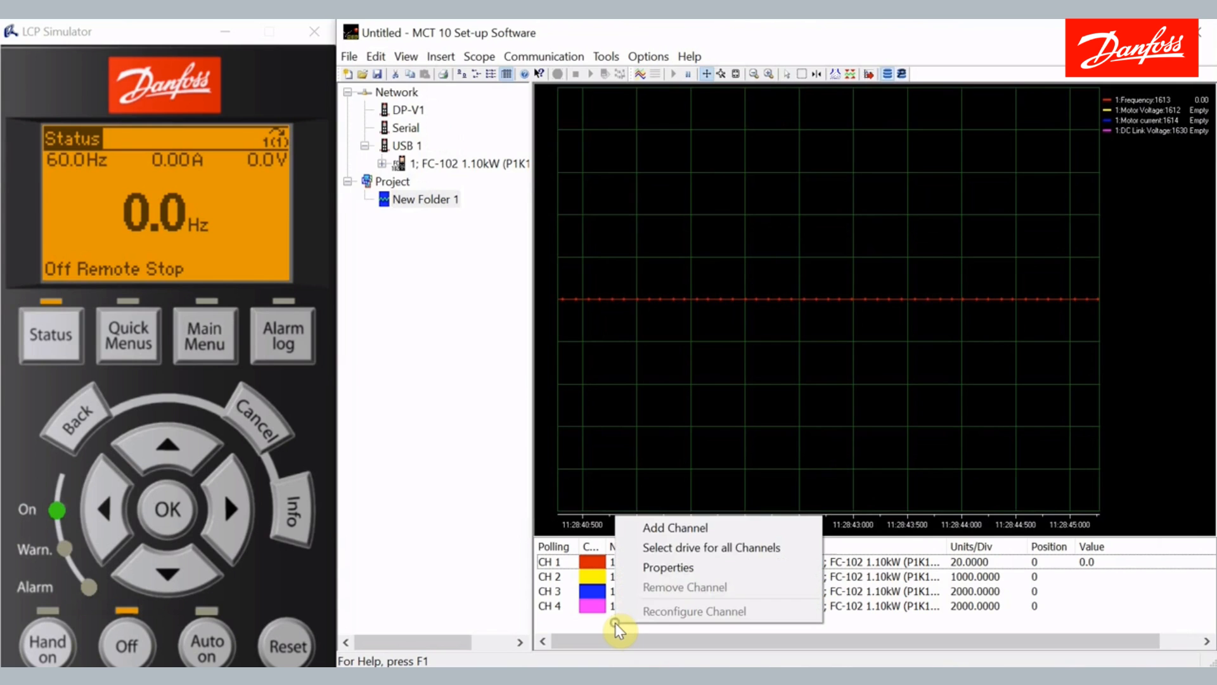
click(697, 532)
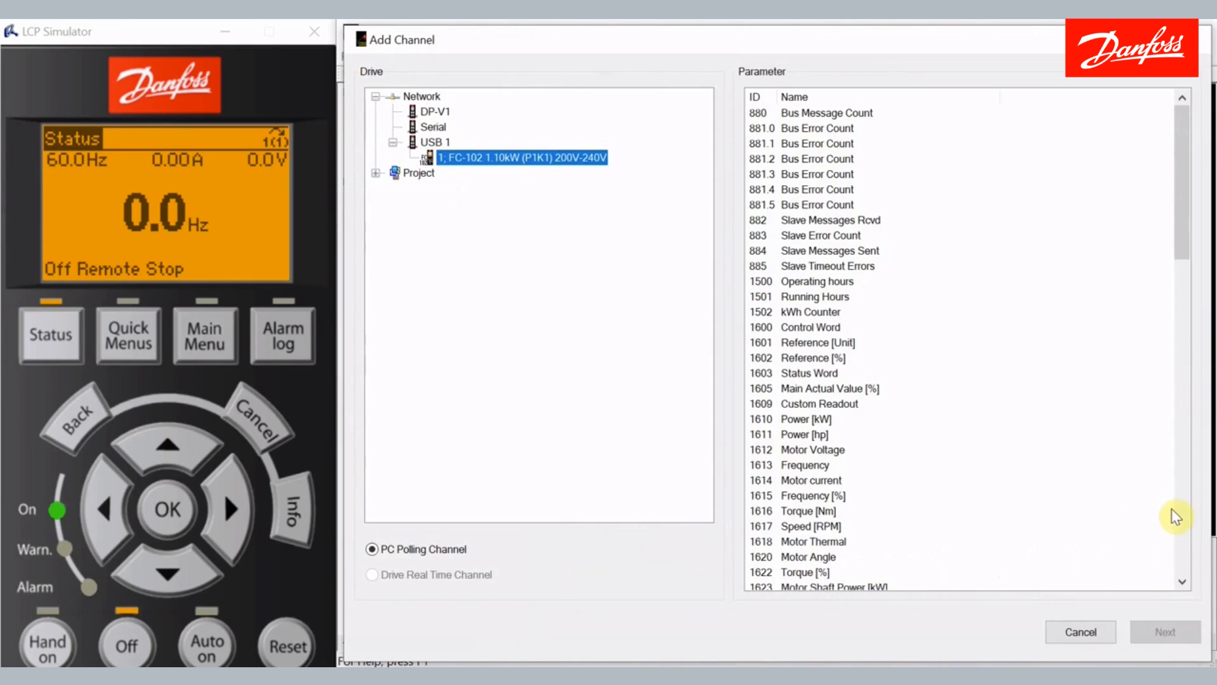
click(1177, 507)
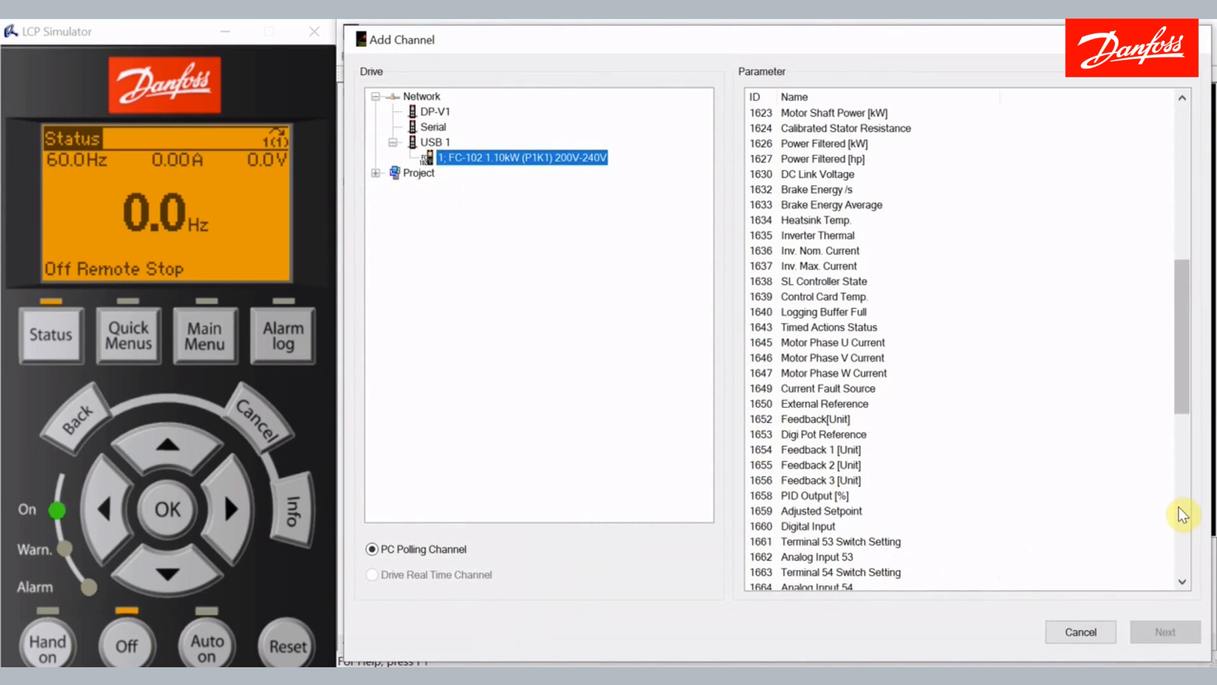
click(806, 527)
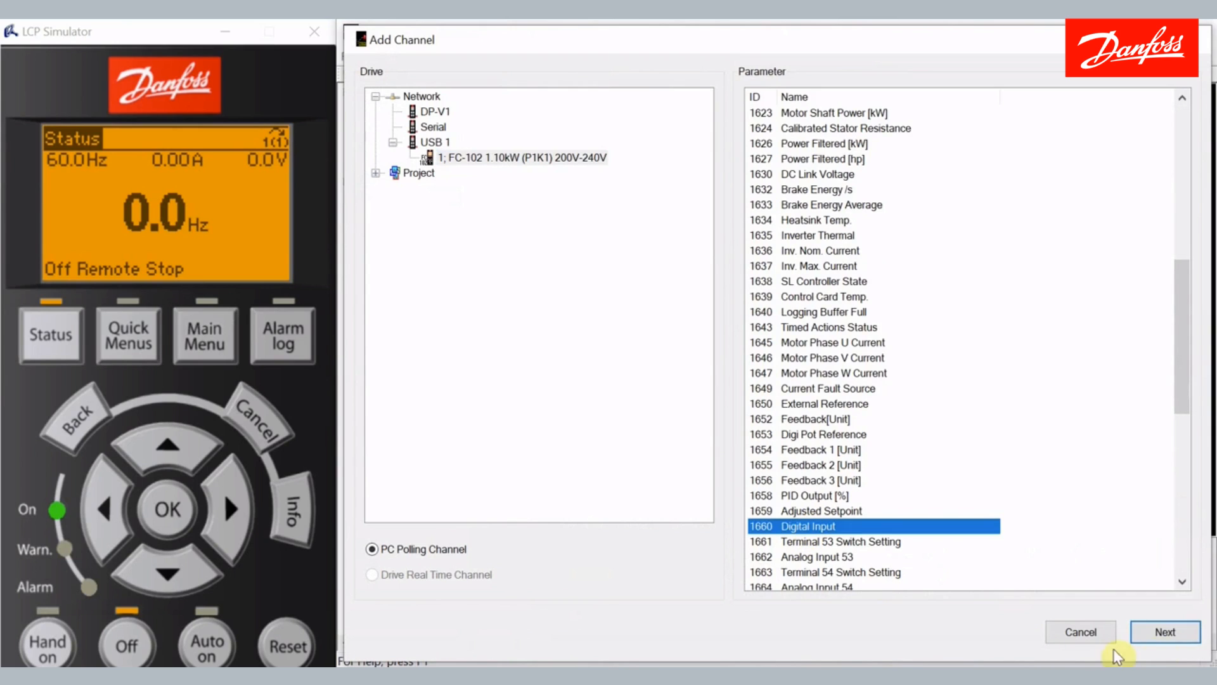
click(1166, 633)
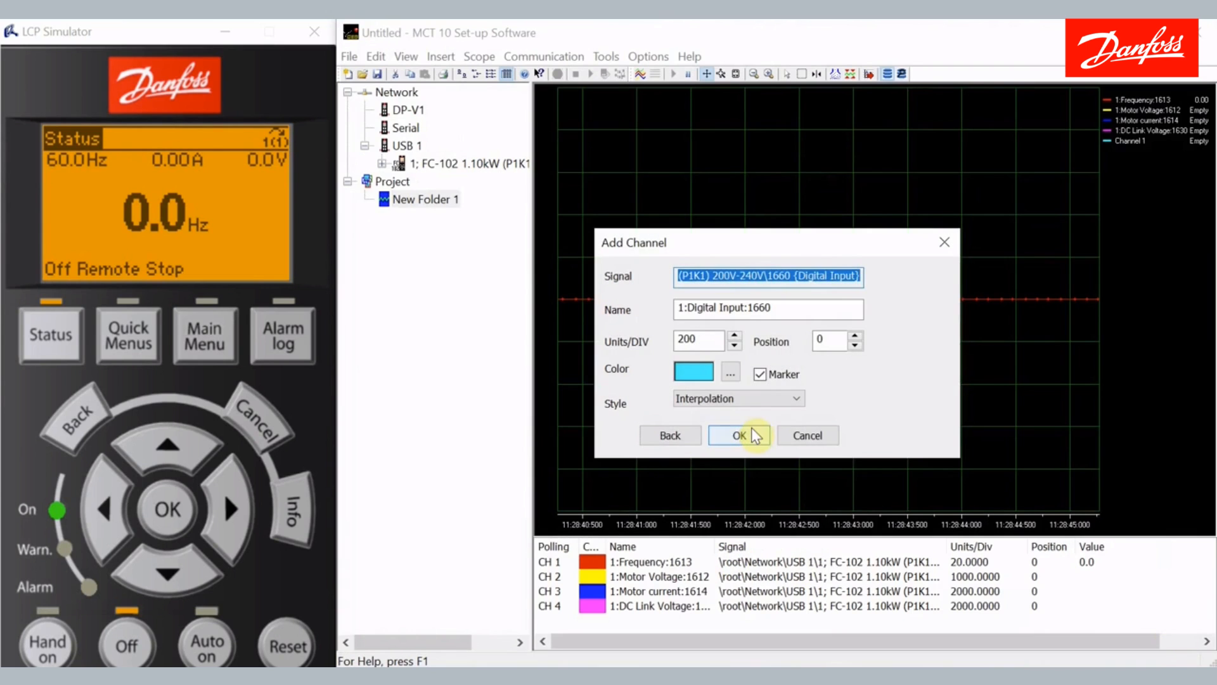
click(753, 435)
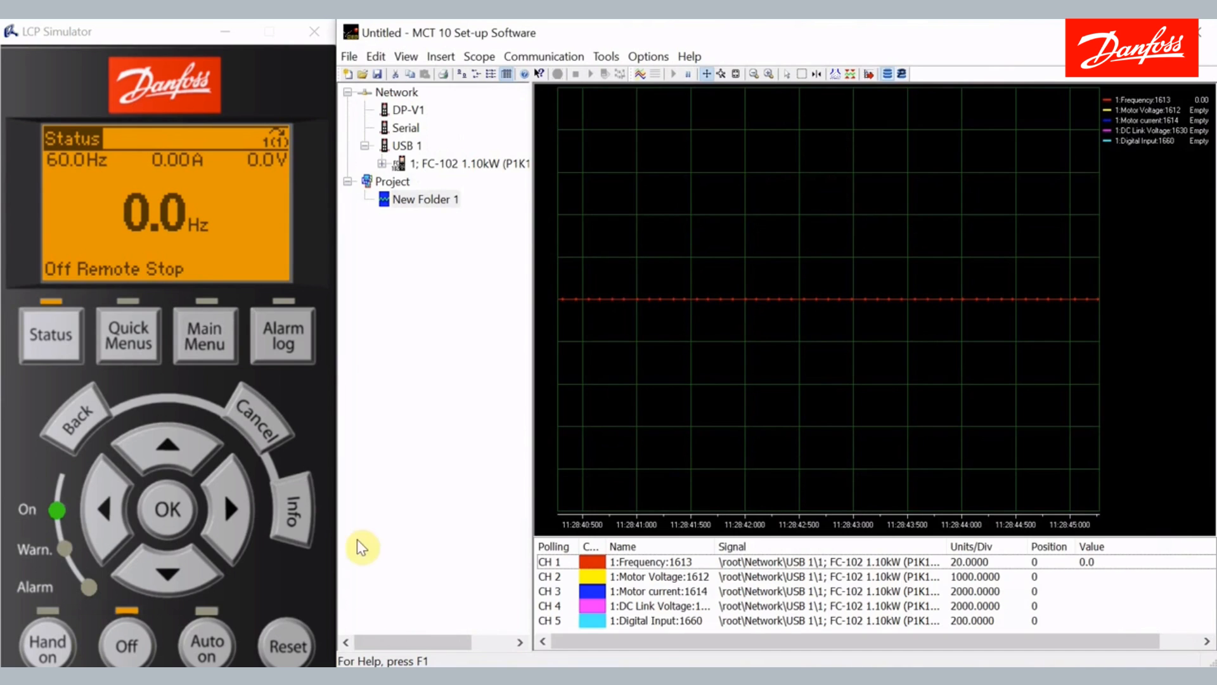
Step: Start data acquisition with the drive running in Auto On mode, and auto scale all channel traces
click(641, 74)
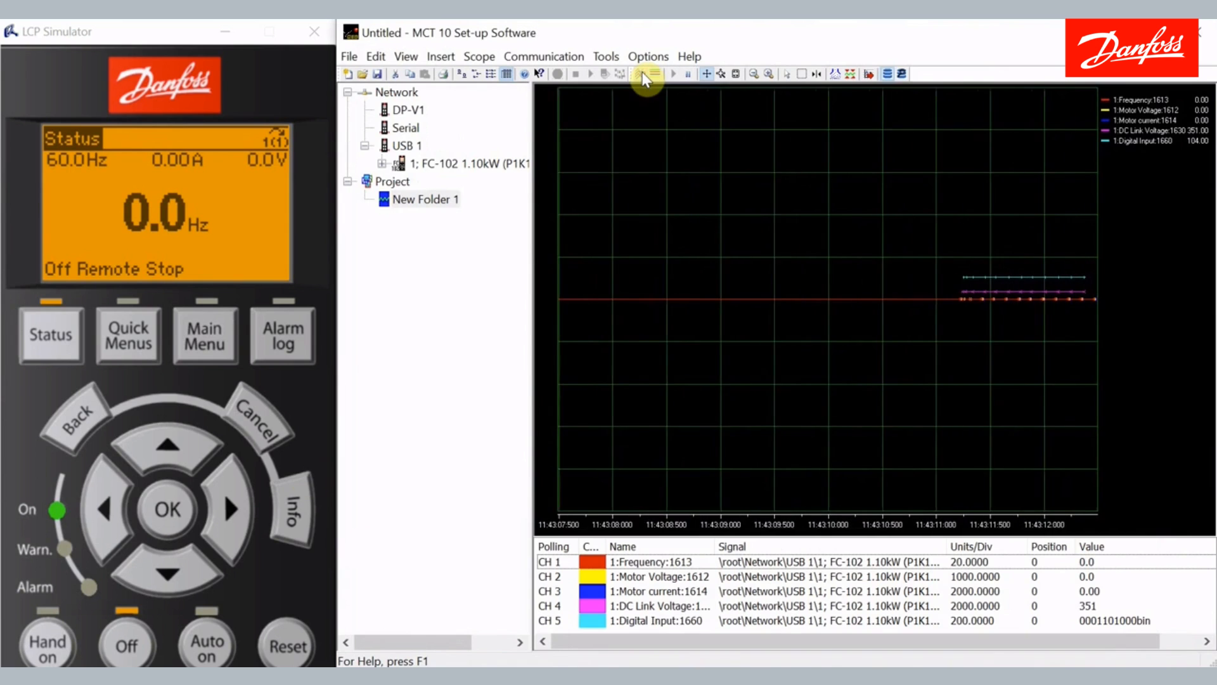
click(205, 641)
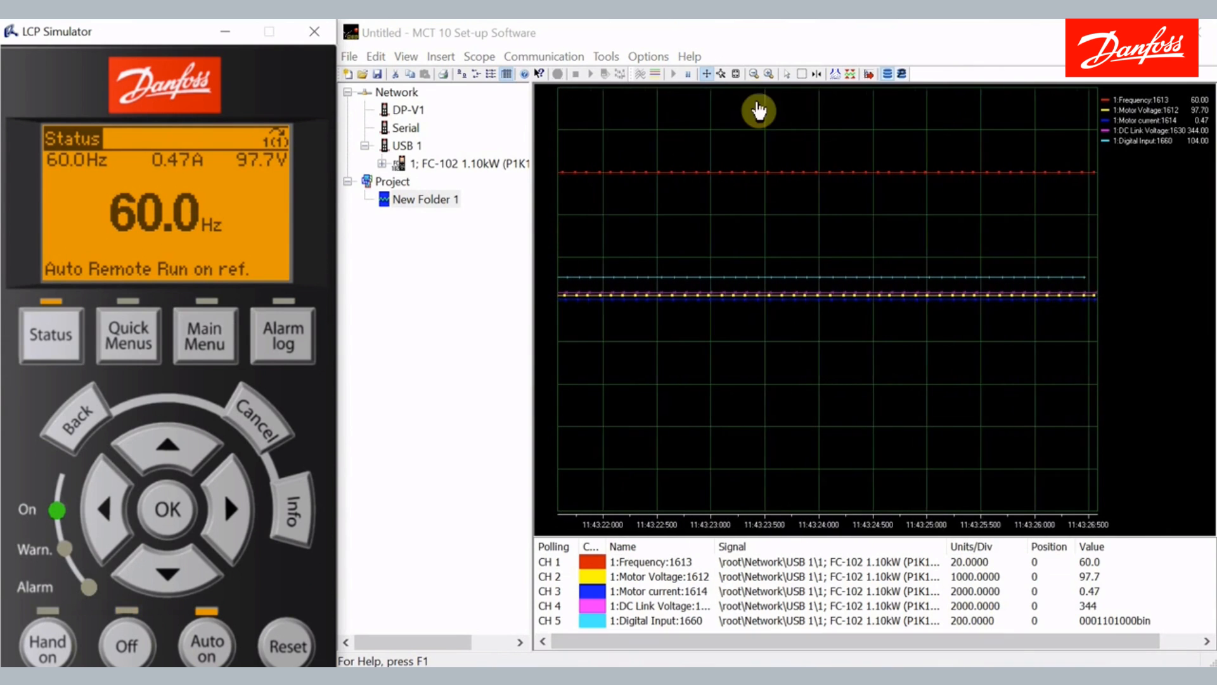
click(738, 74)
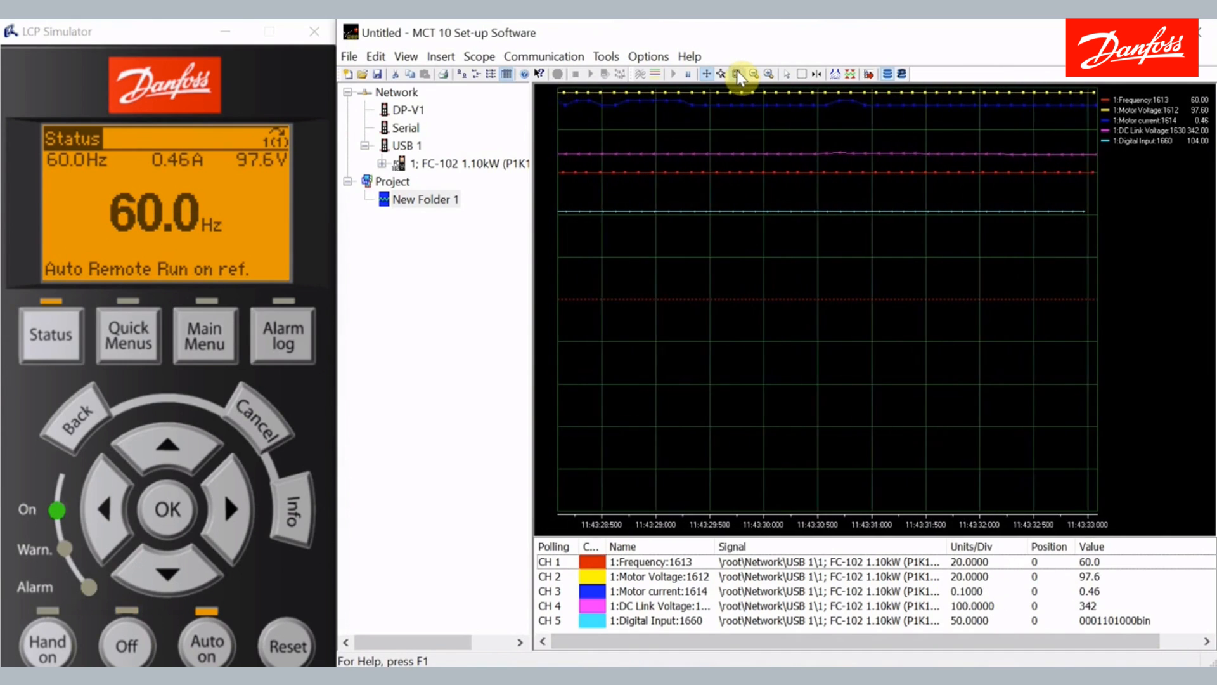
Step: Switch the drive off to record its ramp down, and pause the scope display
click(127, 637)
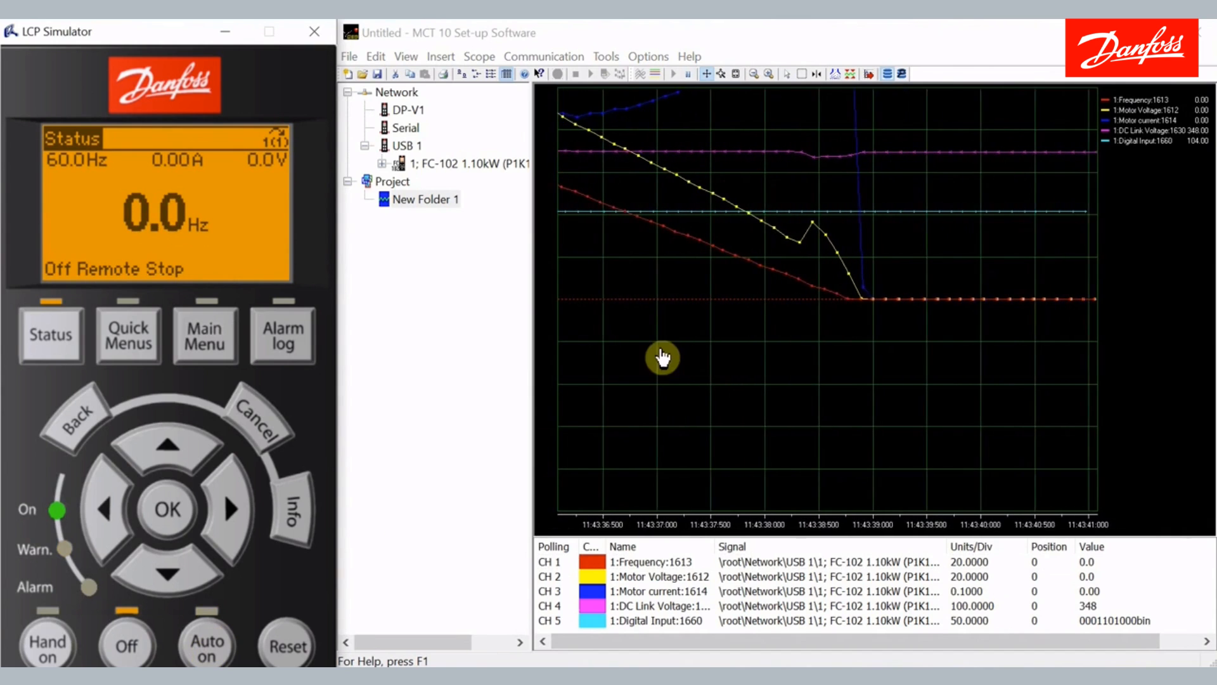
click(689, 74)
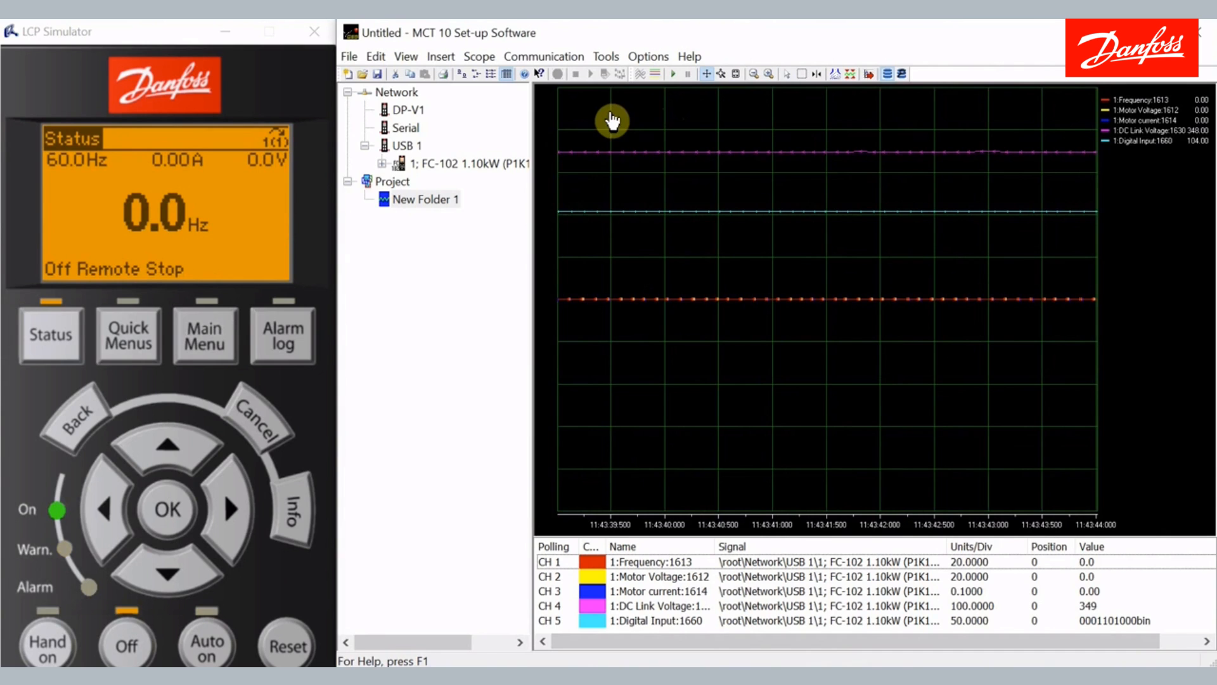
Step: Shift the paused traces back in time to the ramp down and move them vertically to position -45
drag(576, 112, 760, 212)
drag(661, 158, 861, 342)
drag(864, 435, 848, 168)
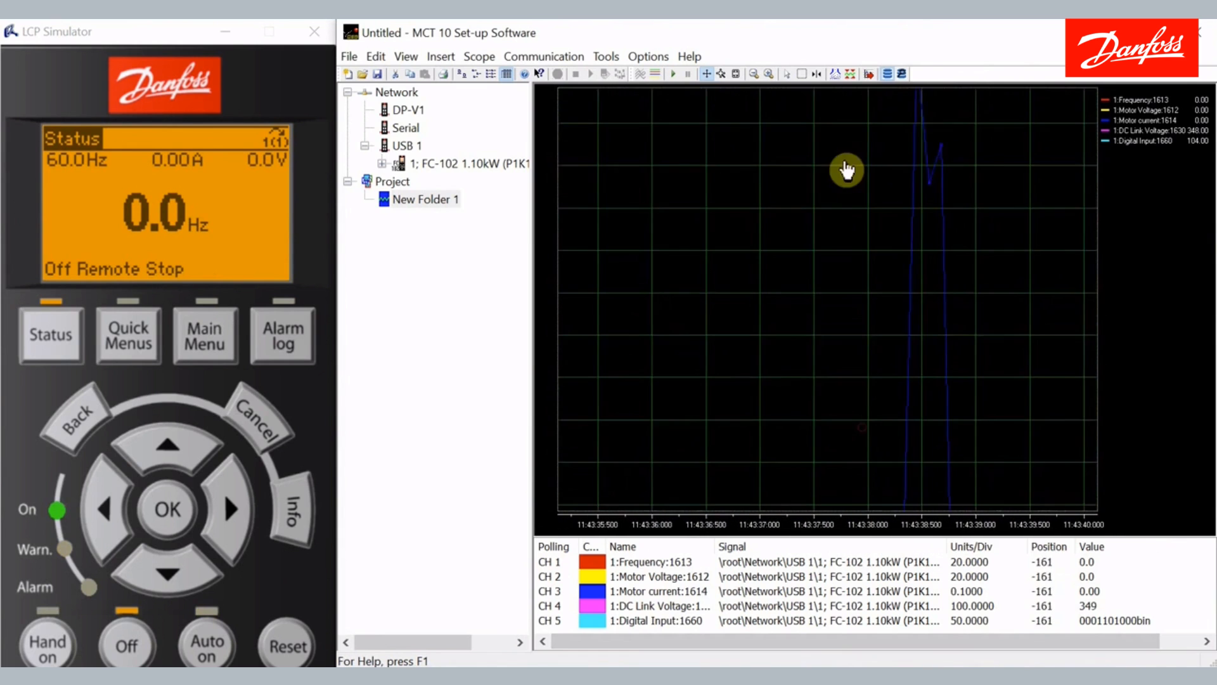
drag(868, 440, 843, 180)
drag(882, 407, 883, 242)
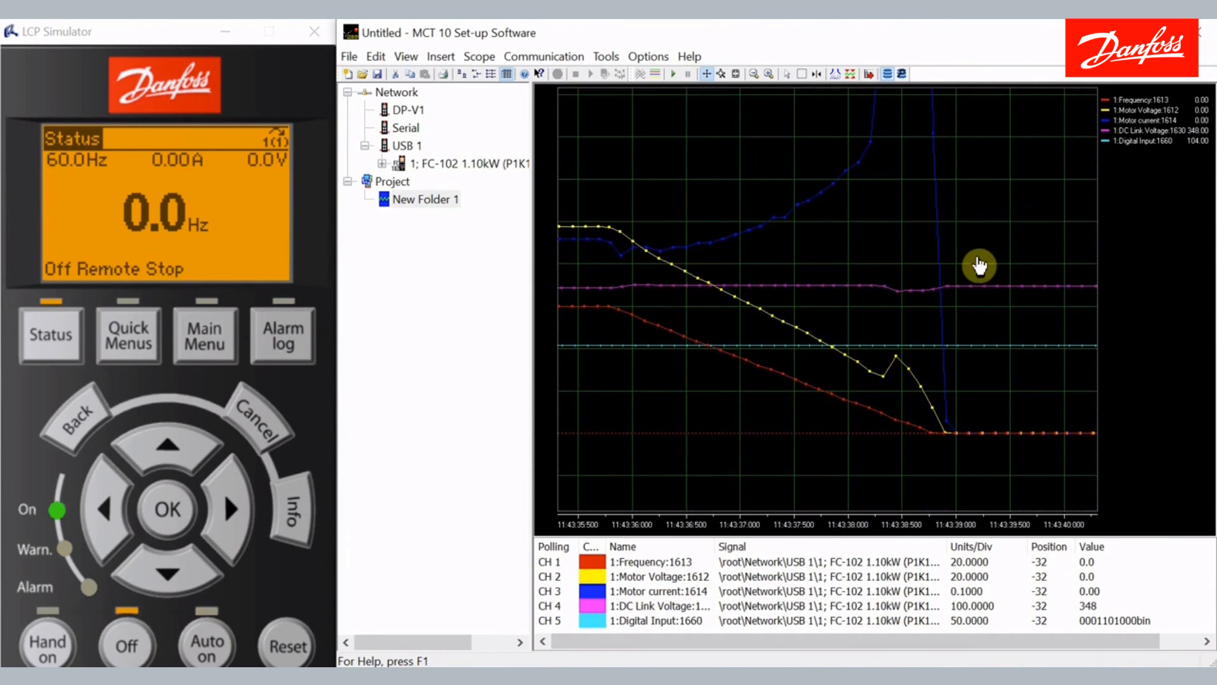
drag(983, 247, 960, 306)
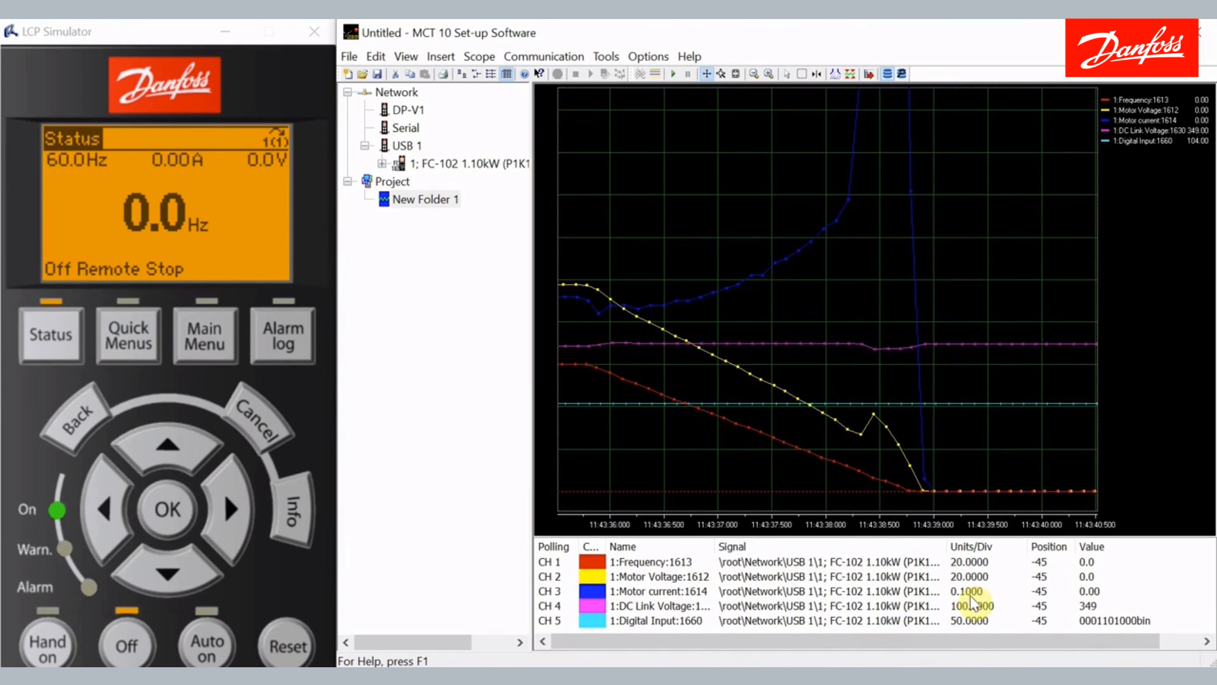
Step: Set the Units/DIV of the 1:Motor current:1614 channel to 0.3
click(749, 596)
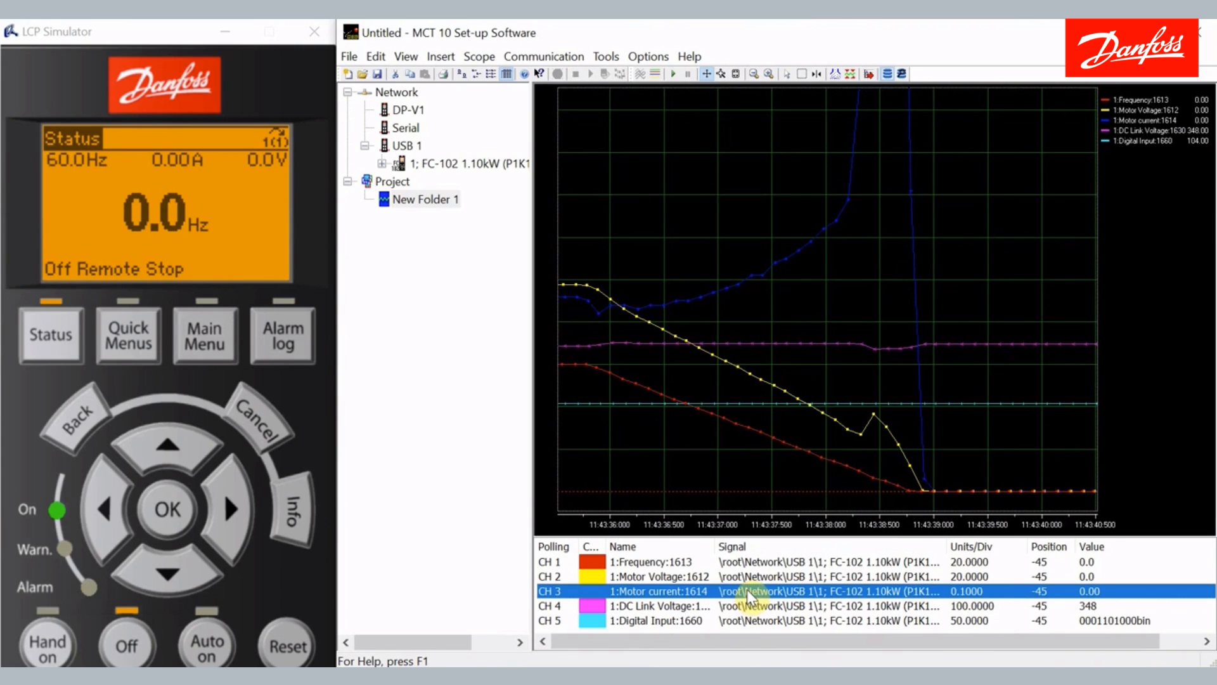
right_click(746, 591)
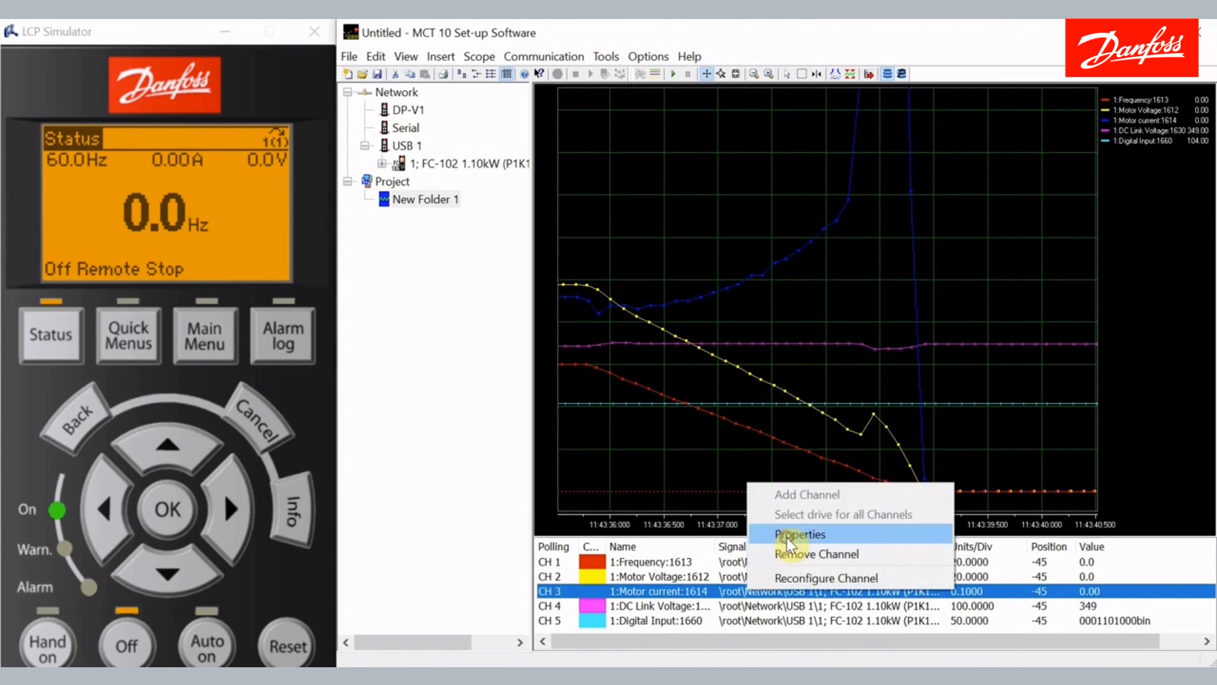
click(786, 538)
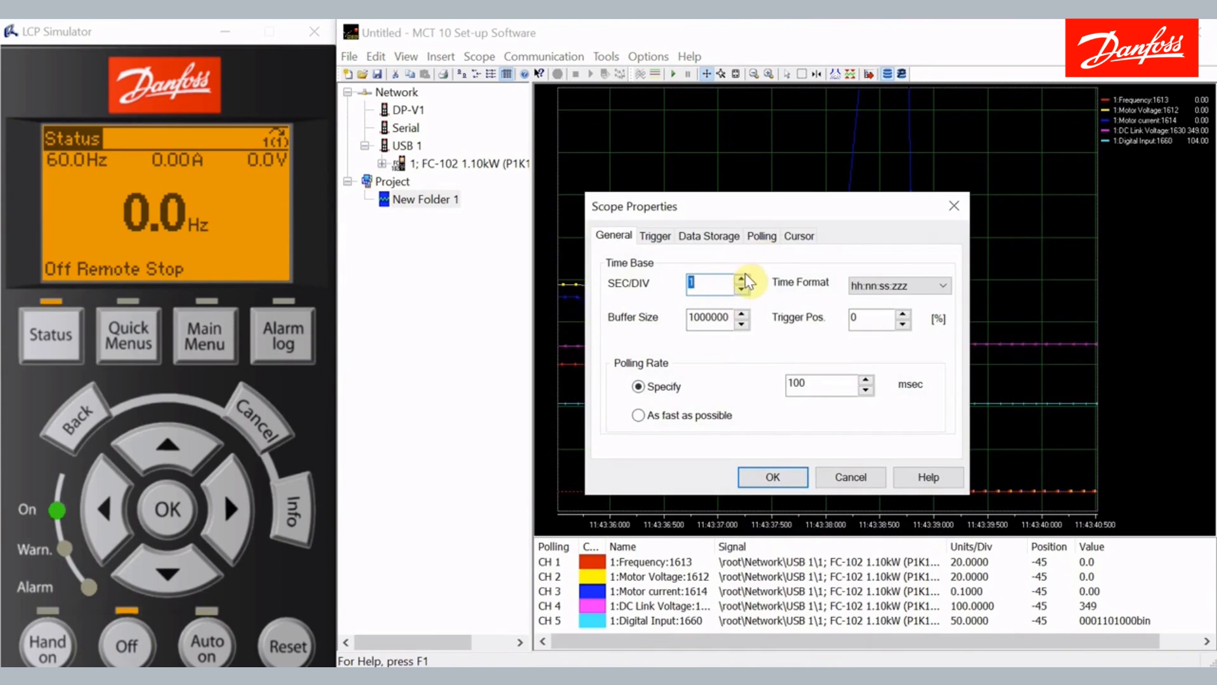
click(761, 237)
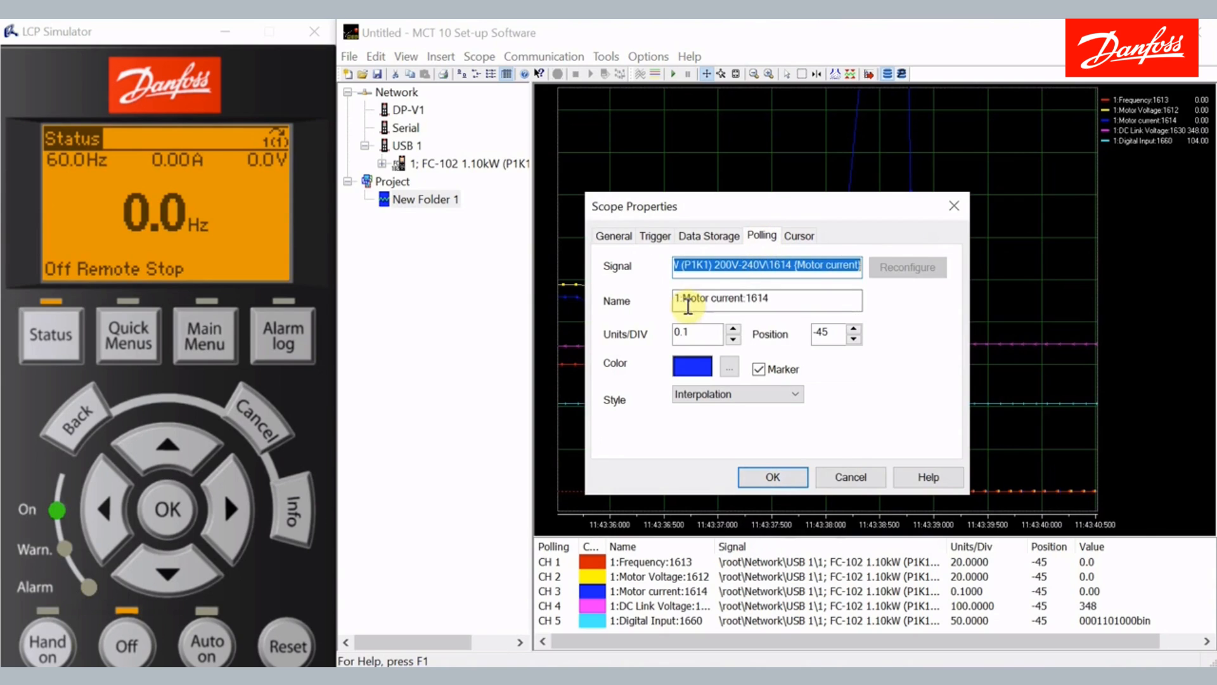
drag(695, 331, 663, 334)
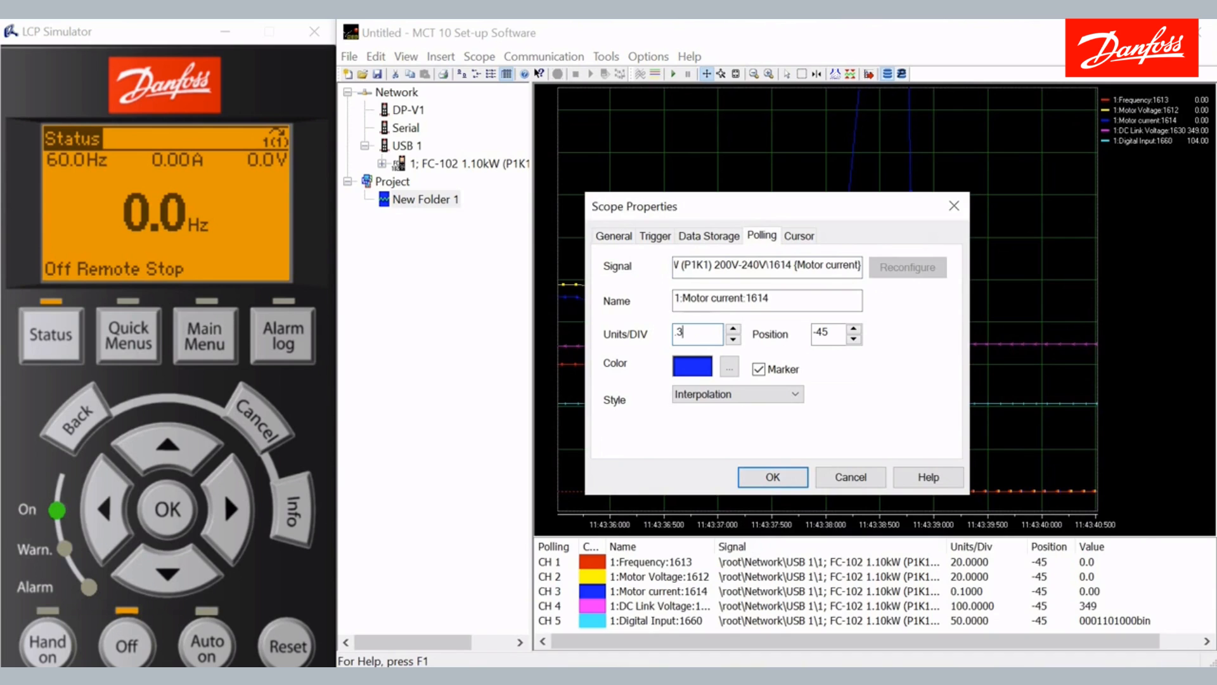
key(Return)
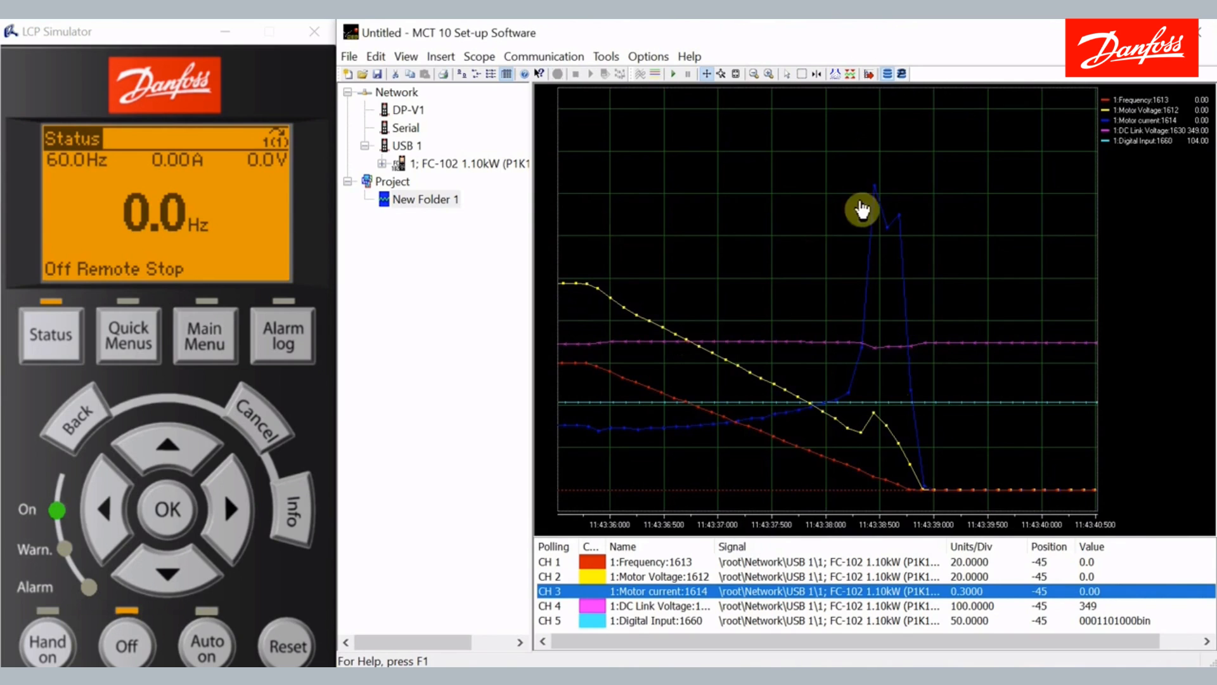
Step: Examine the steady-running section recorded before the ramp down, and return the paused traces to the ramp down
drag(729, 245, 1018, 252)
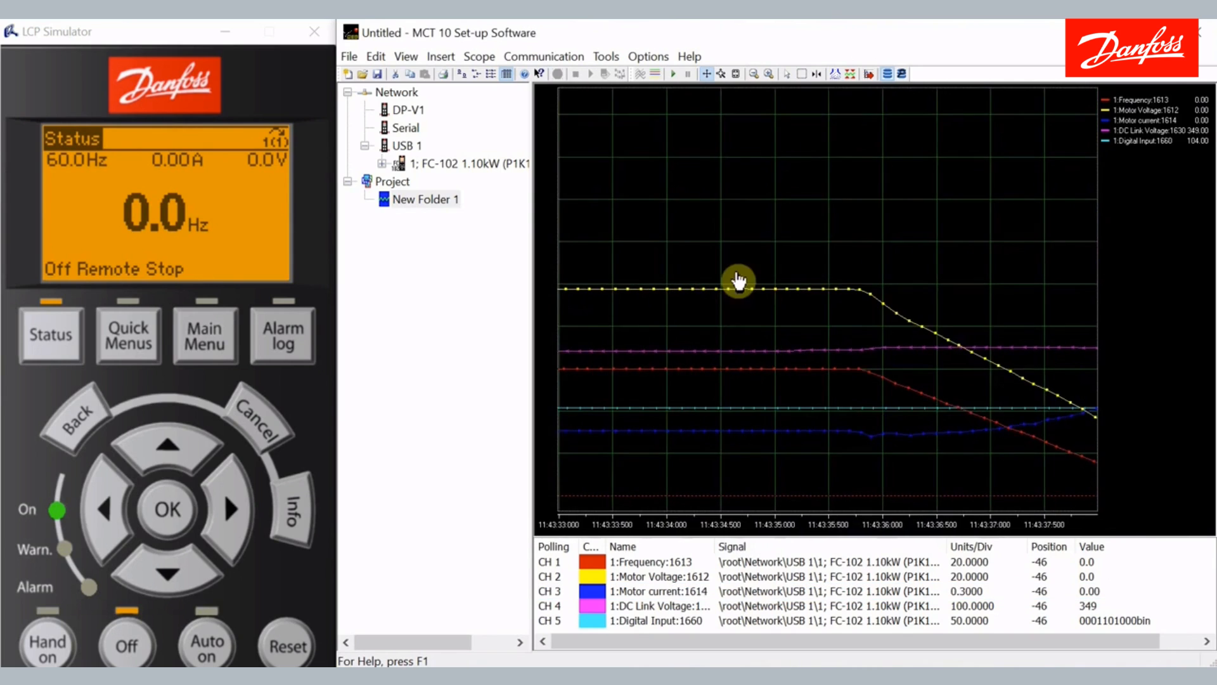
drag(695, 290, 996, 269)
drag(717, 272, 1035, 284)
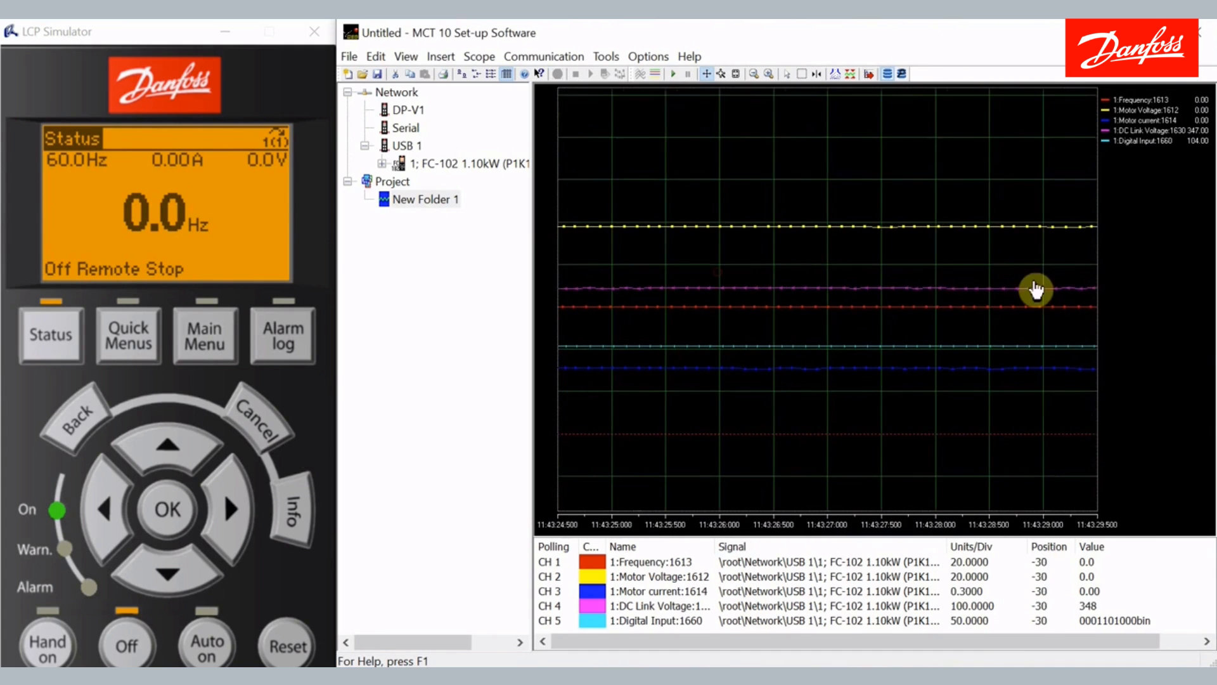
drag(711, 275, 923, 270)
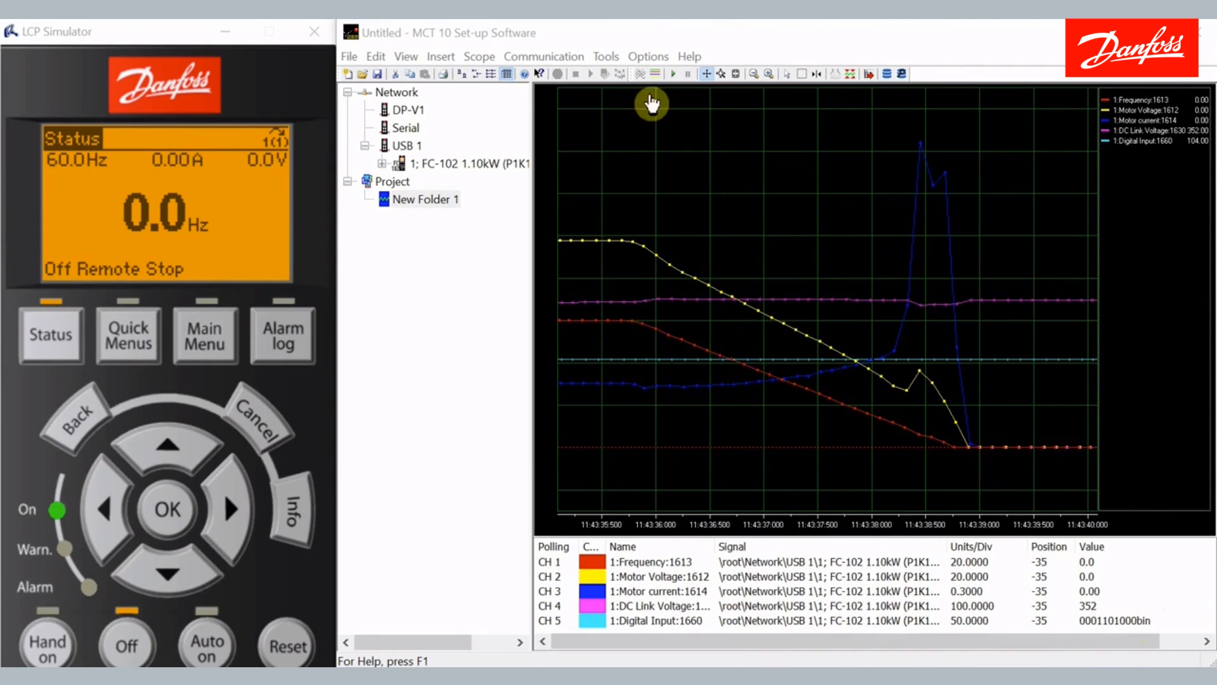
Step: Resume the scope display to record digital input changes, pause it, and shift the traces back to those changes
click(674, 75)
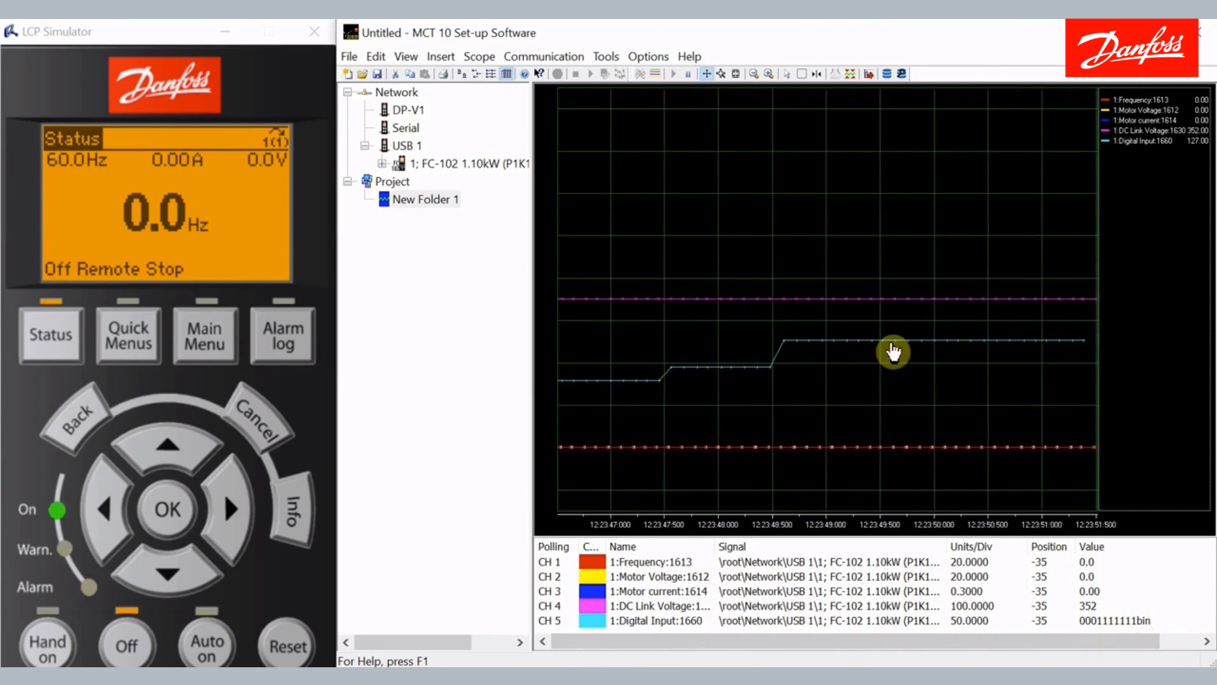
click(688, 79)
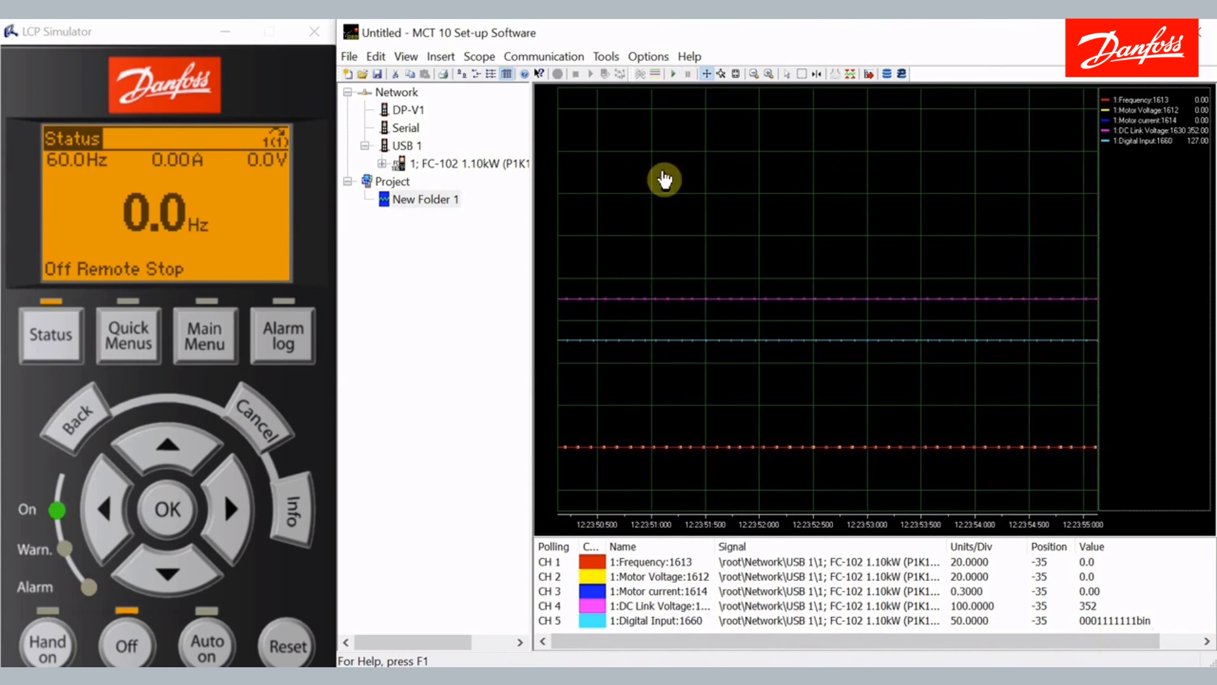
drag(794, 185, 982, 167)
drag(654, 179, 892, 190)
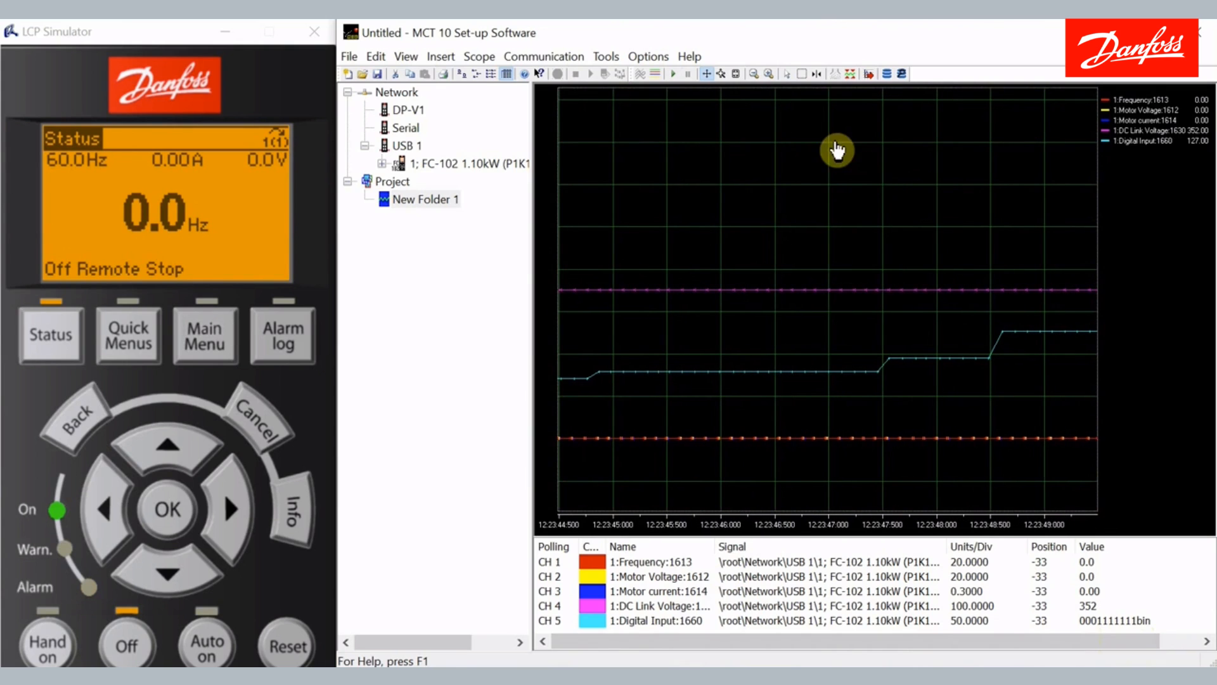
Step: Turn on the scope cursor and use it to read the digital input value at each level of the trace
click(817, 74)
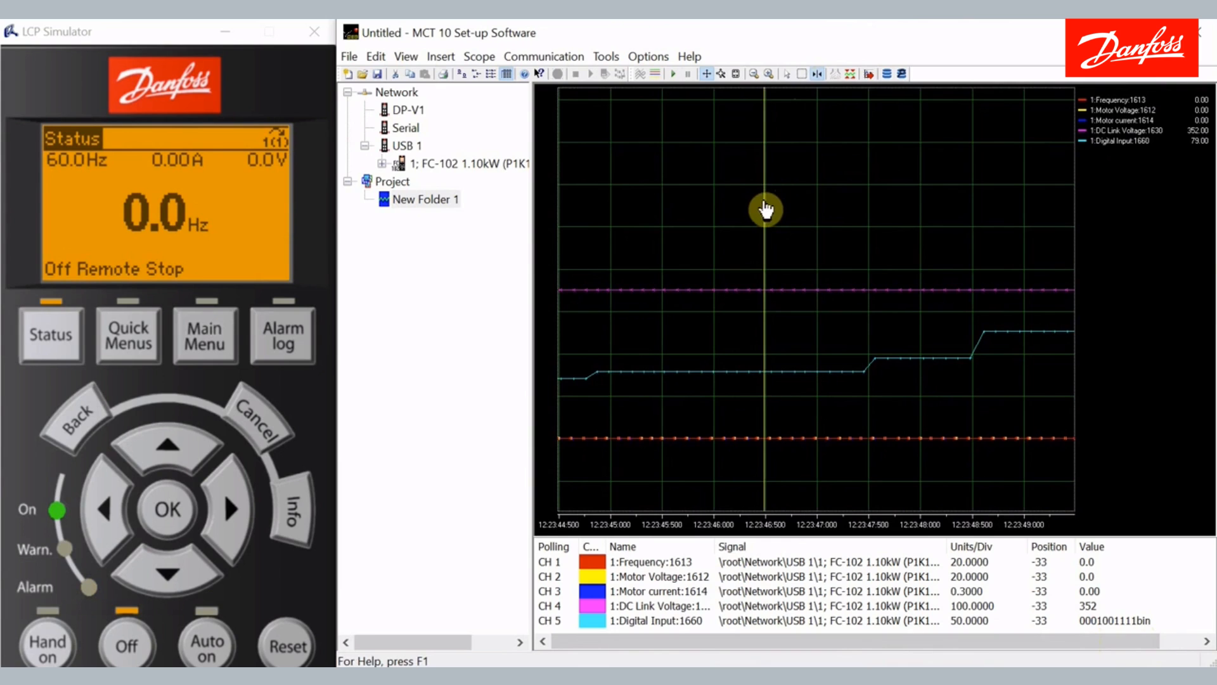
drag(765, 209, 1009, 254)
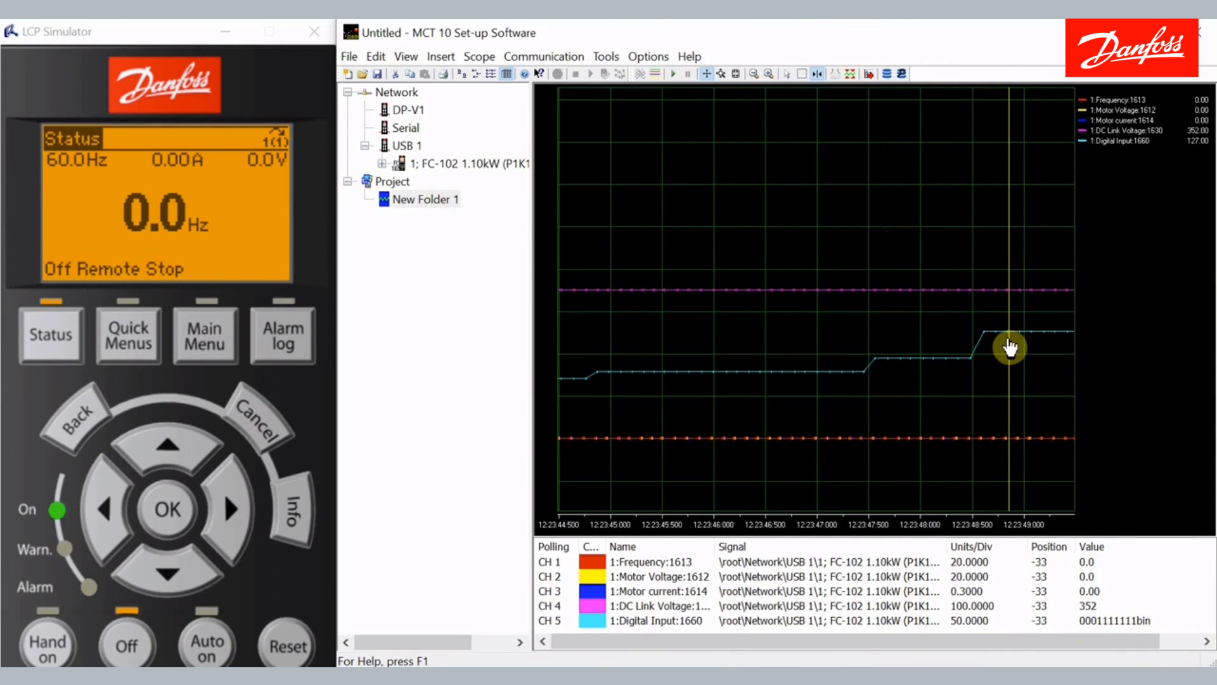
drag(1010, 365, 933, 380)
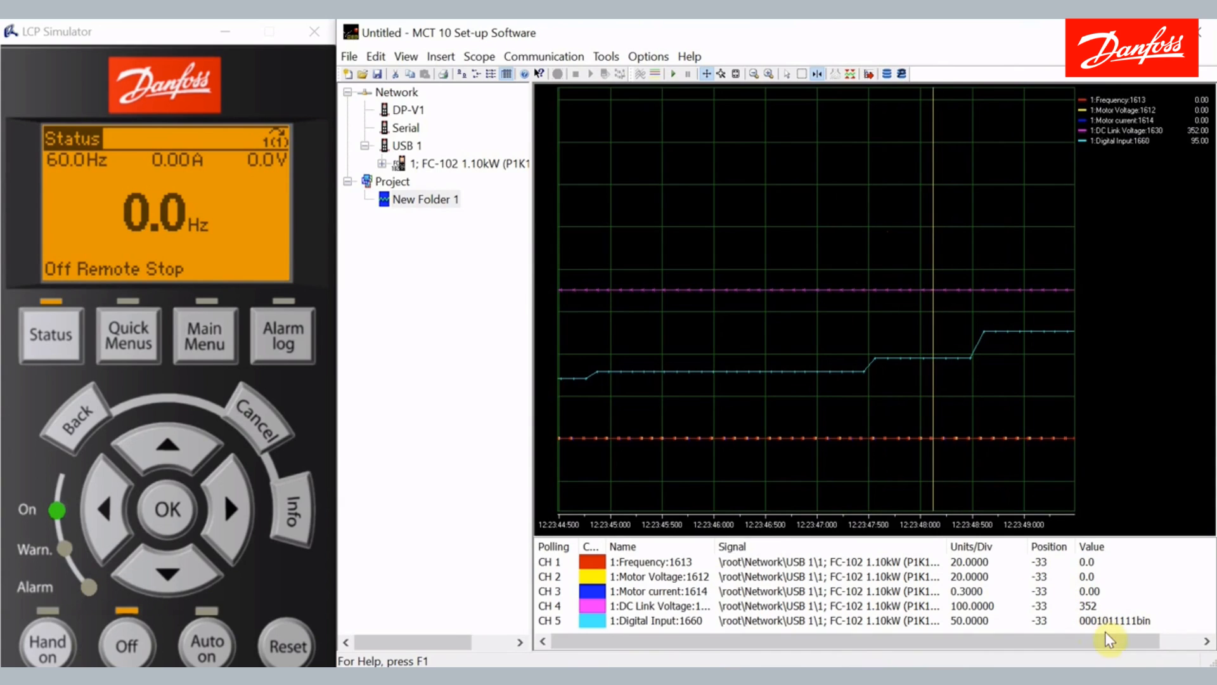
drag(936, 328, 753, 339)
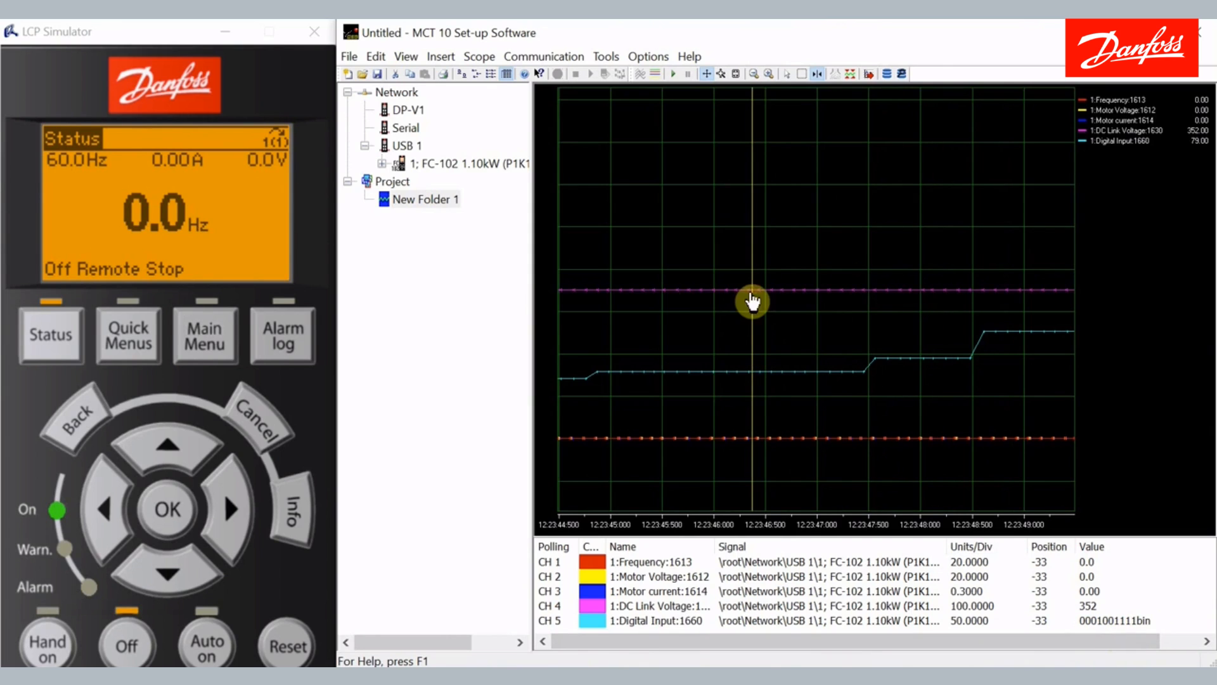
drag(752, 298, 589, 299)
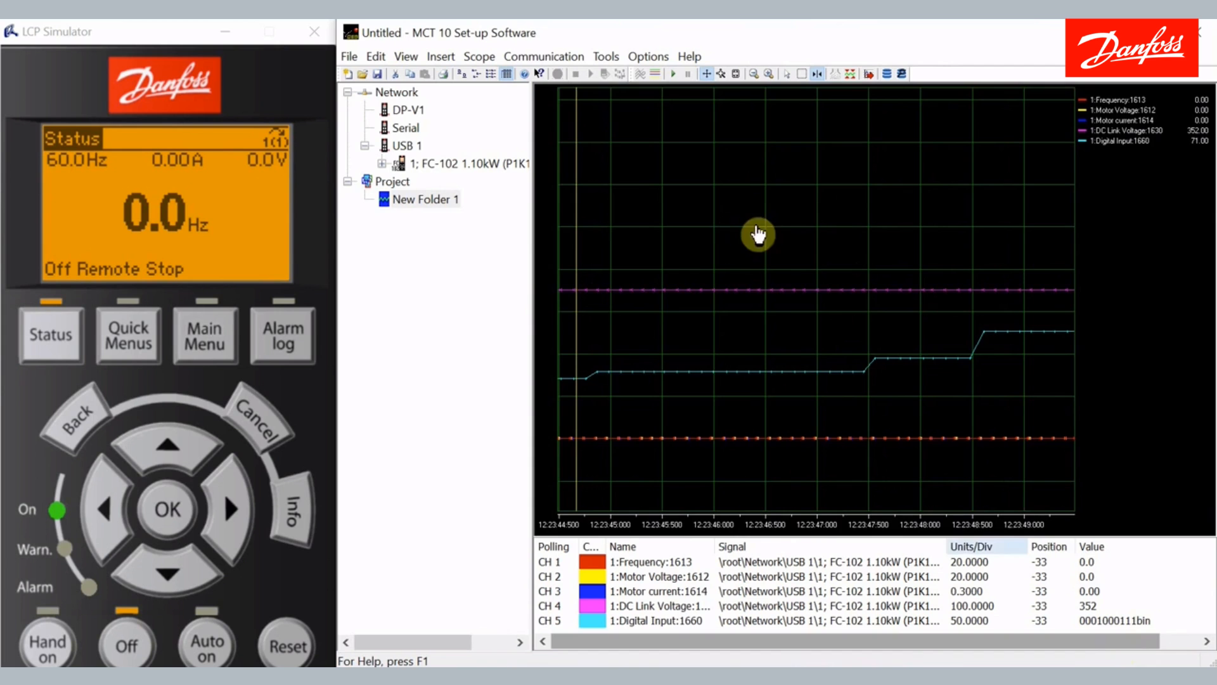
Step: Examine the earlier digital input changes and the most recent section of the paused recording
drag(723, 225, 1014, 220)
drag(655, 205, 771, 198)
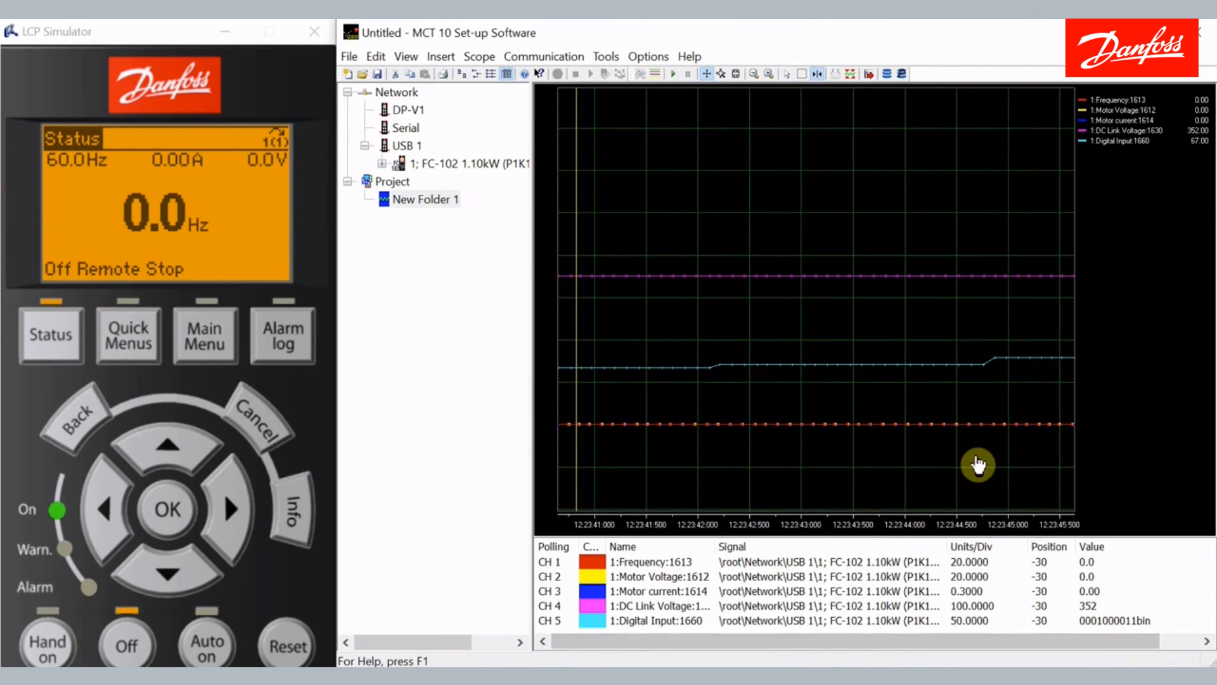
click(970, 437)
drag(970, 438, 696, 399)
drag(925, 388, 675, 384)
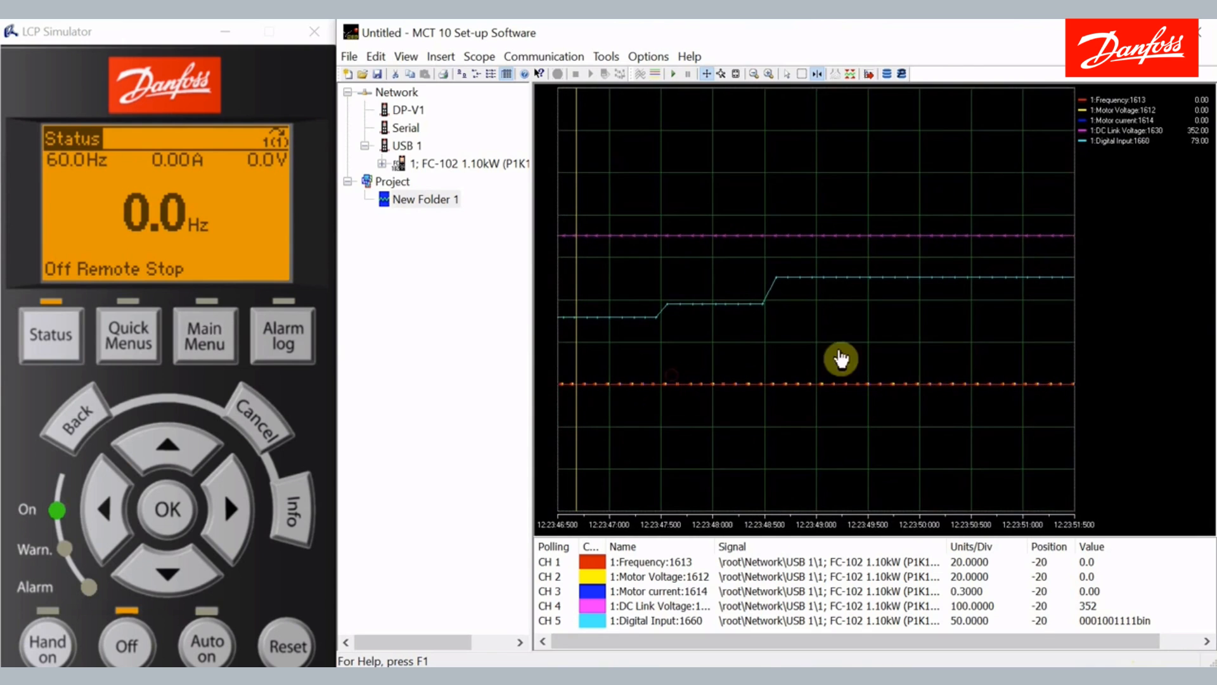
drag(976, 378, 705, 379)
drag(939, 393, 723, 388)
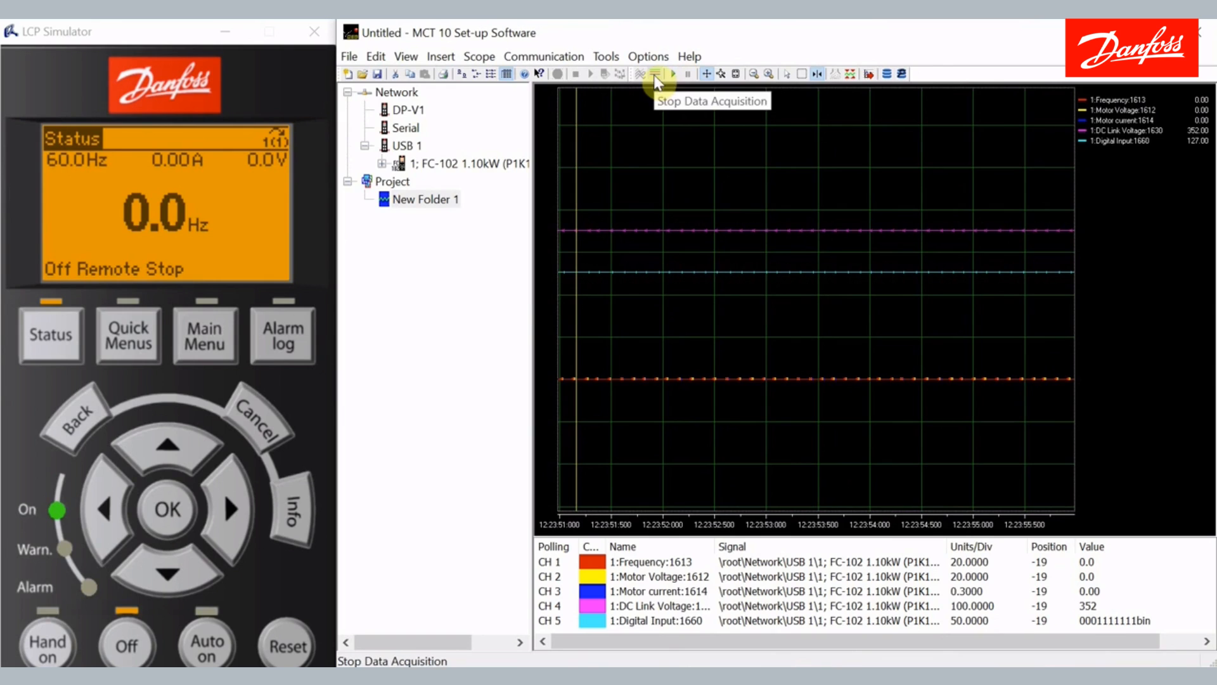
Step: Run the drive in Auto On mode and briefly pause the scope display while its speed varies
click(211, 632)
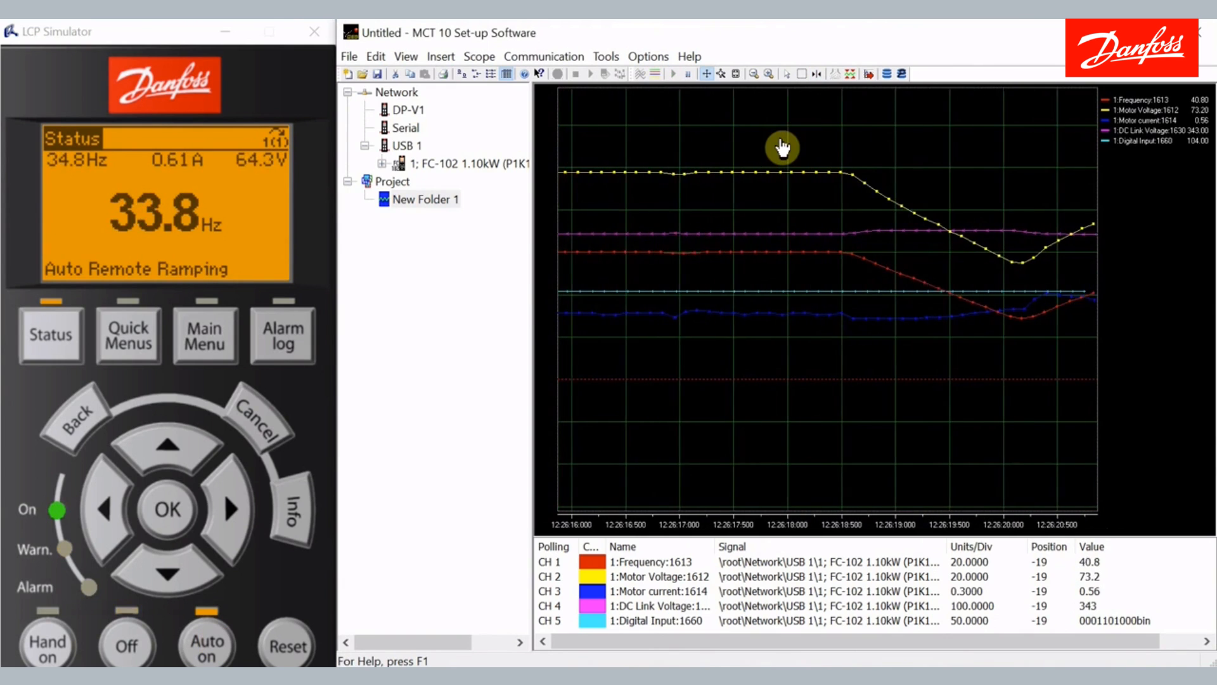
click(690, 78)
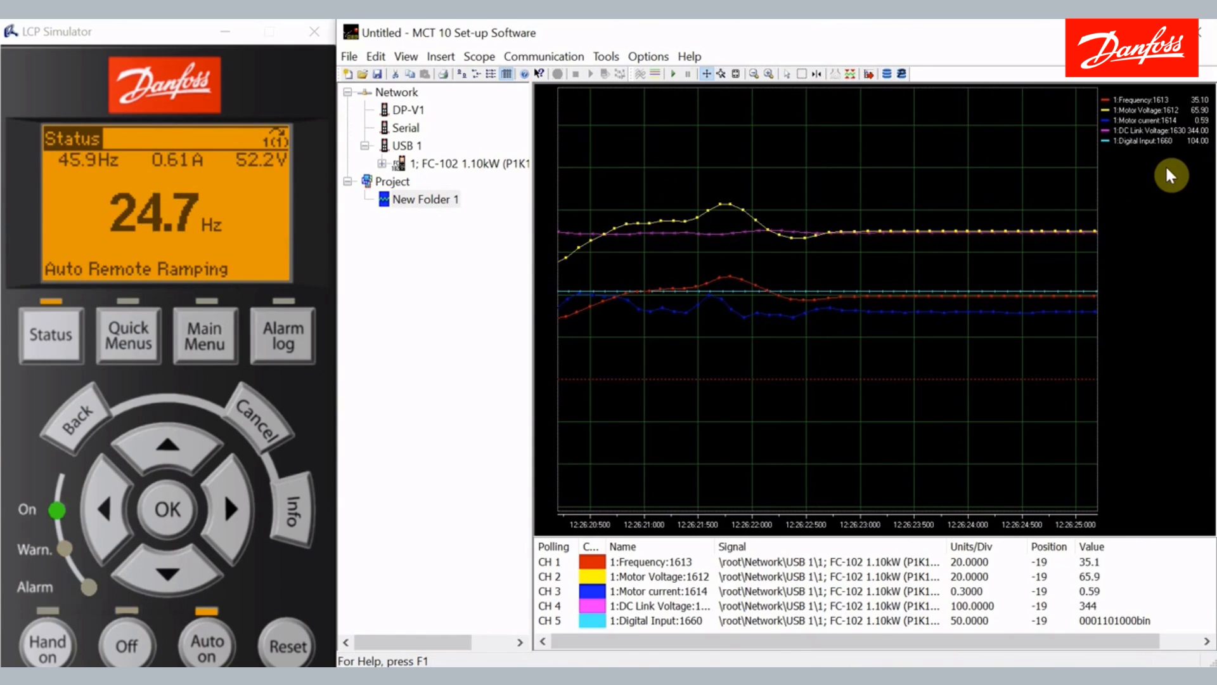
click(673, 75)
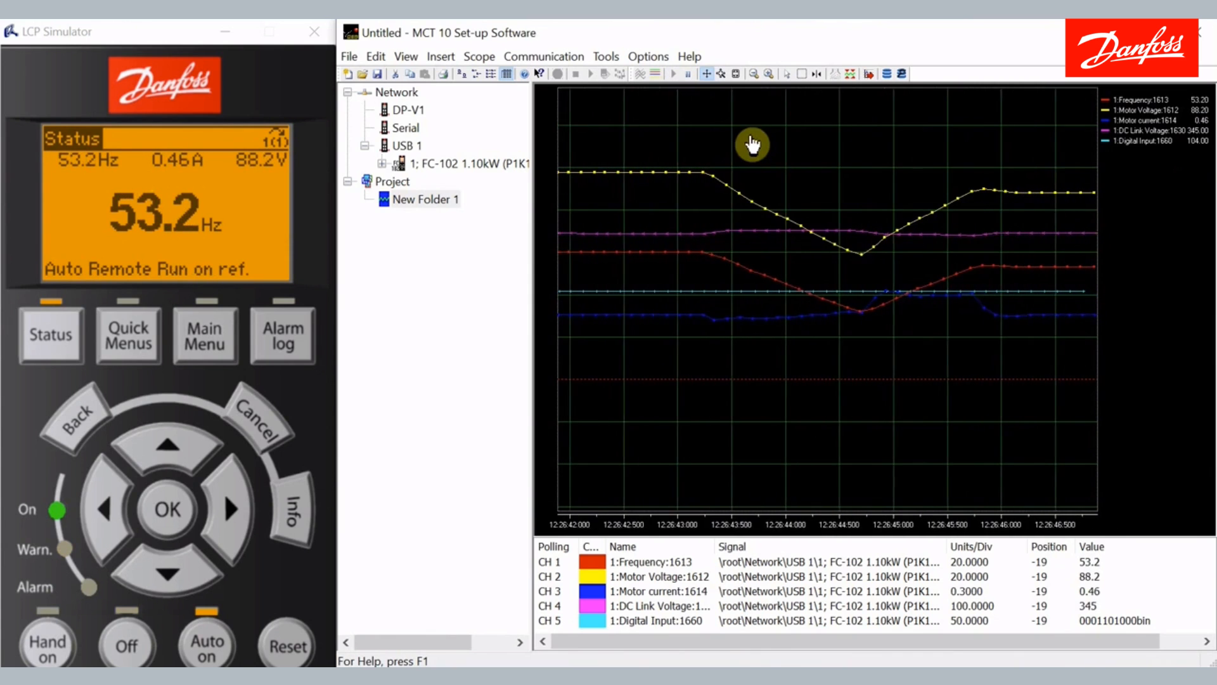
Step: Examine the recorded speed changes by moving back and forth through the frequency, voltage and current traces
drag(711, 233, 989, 246)
drag(761, 263, 997, 260)
drag(854, 273, 997, 256)
drag(677, 374, 1004, 353)
drag(693, 312, 988, 297)
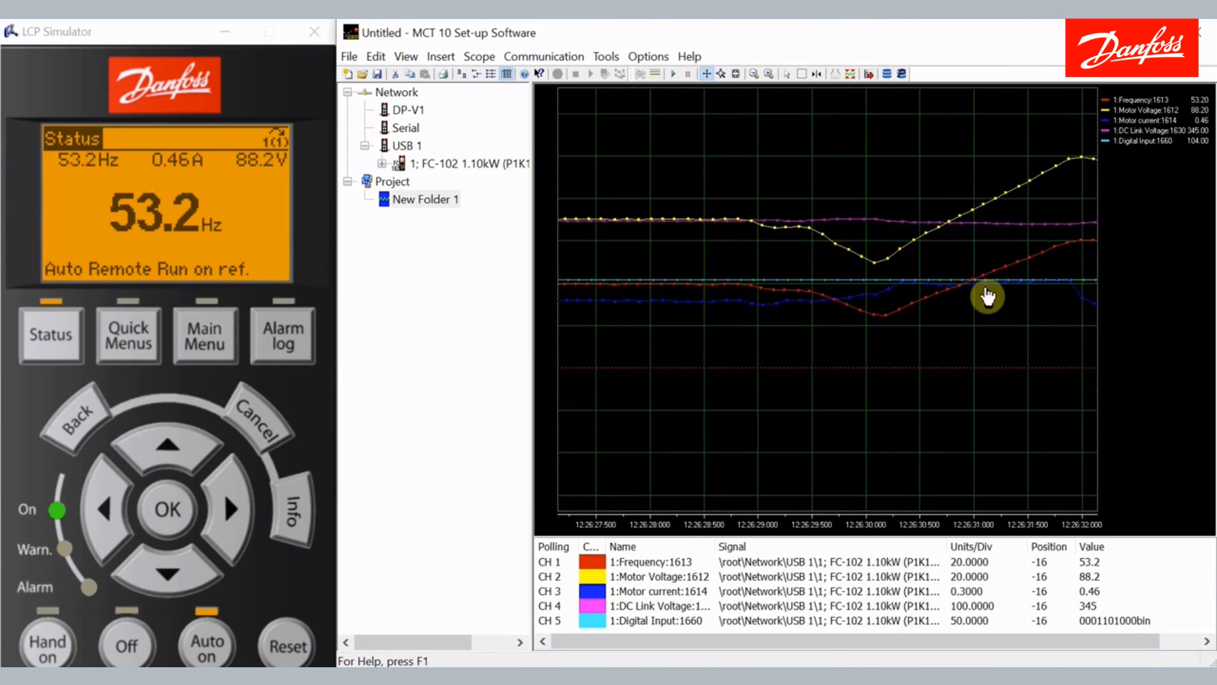
drag(806, 294, 731, 326)
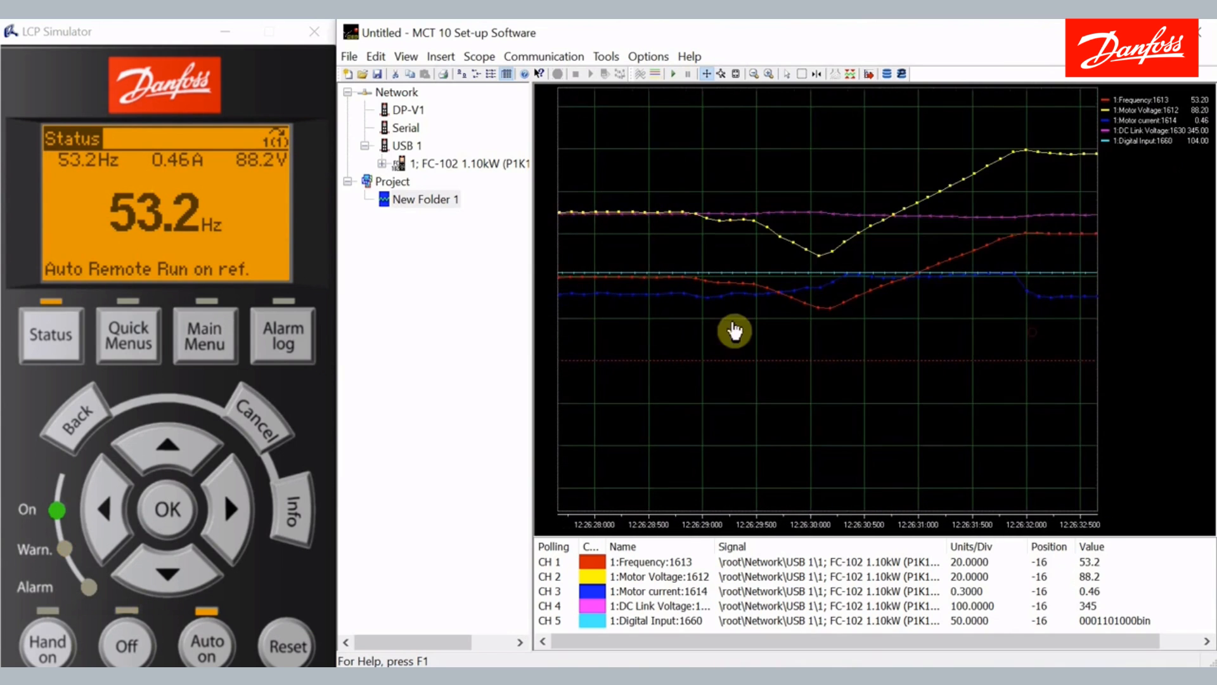
drag(1010, 318, 723, 330)
drag(856, 316, 566, 273)
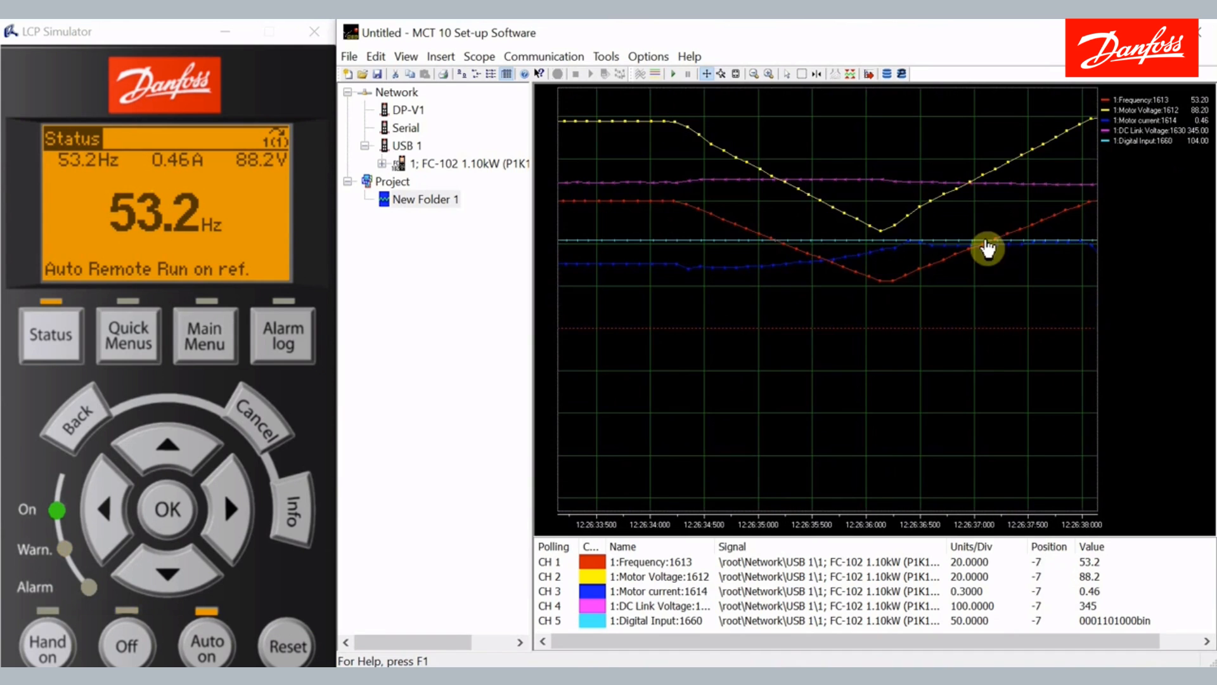
Step: Resume the scope display, and stop and restart data acquisition while the drive ramps down
click(673, 75)
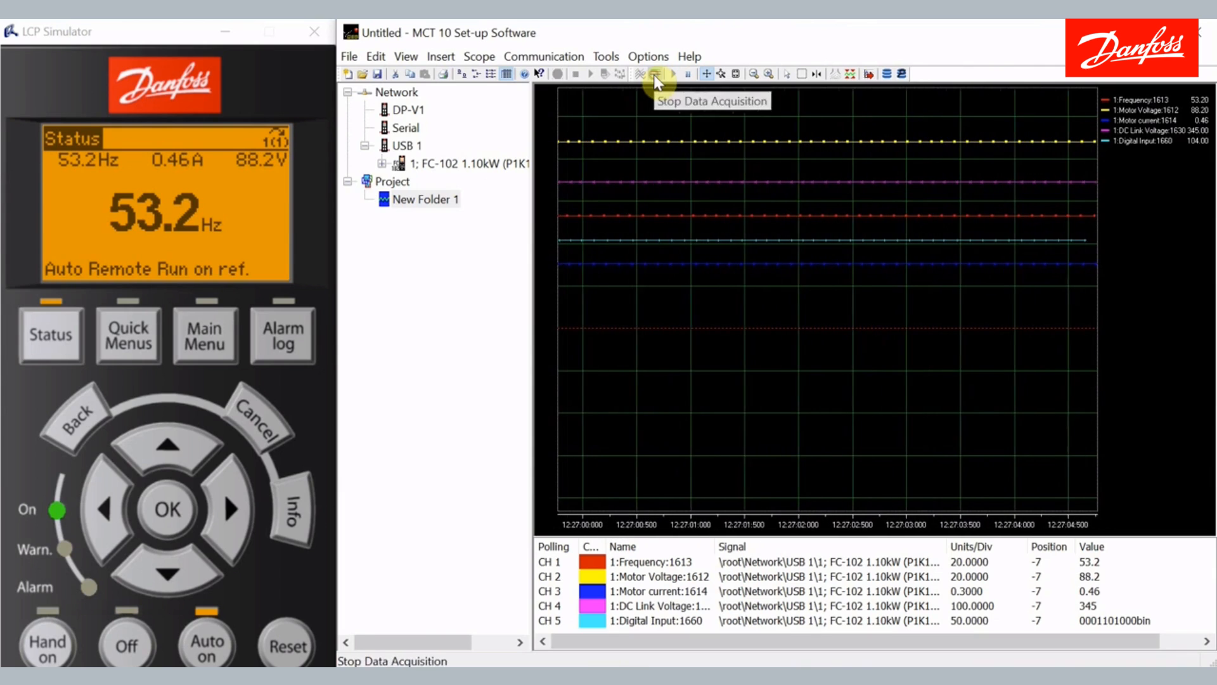
click(655, 76)
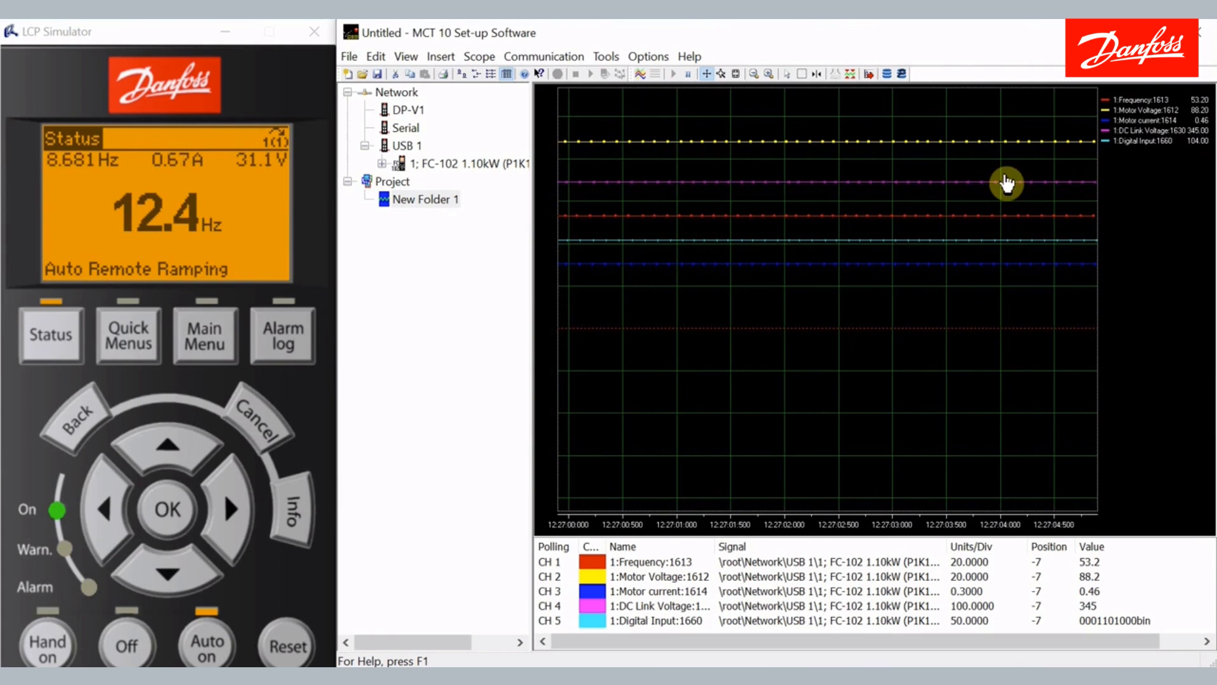
click(638, 74)
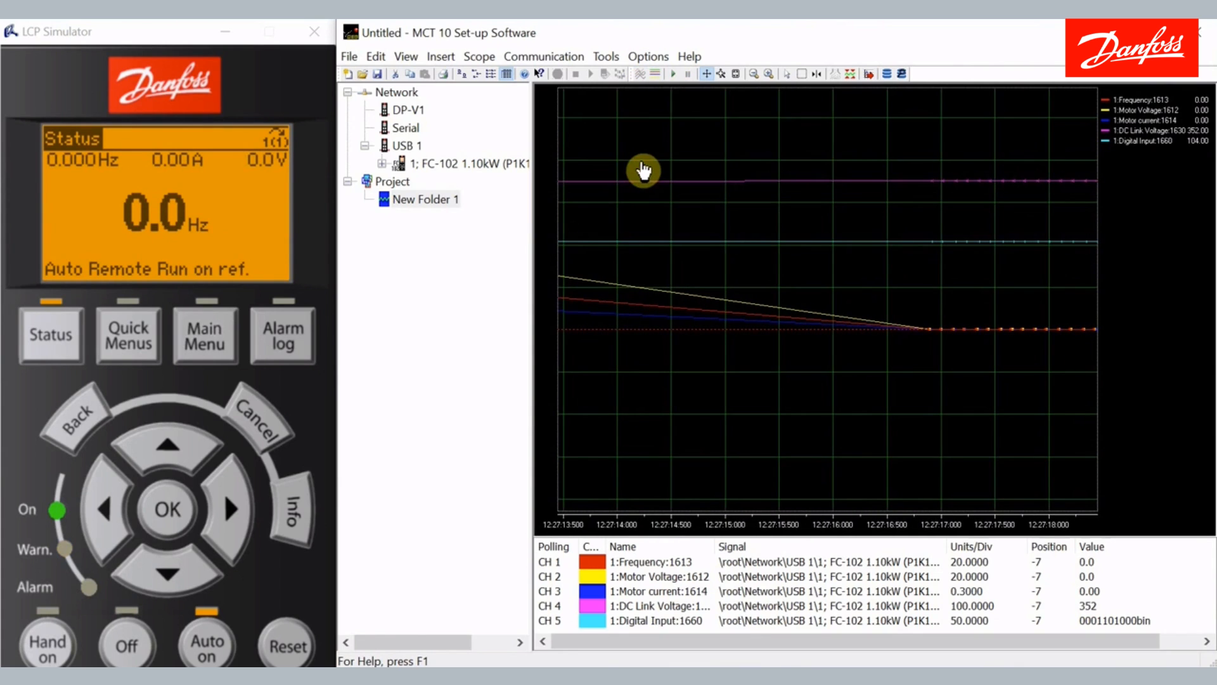
Step: Examine the traces before, during and after the interval in which data acquisition was stopped
drag(636, 347, 961, 311)
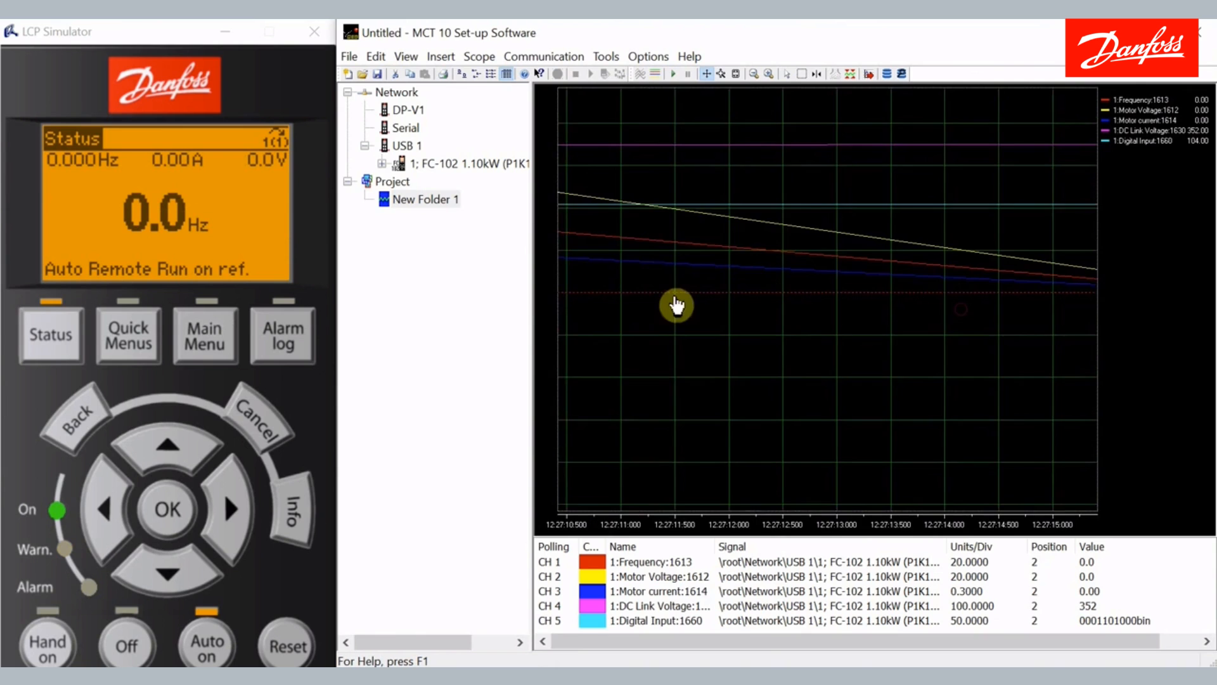
drag(677, 305, 953, 337)
drag(682, 334, 975, 342)
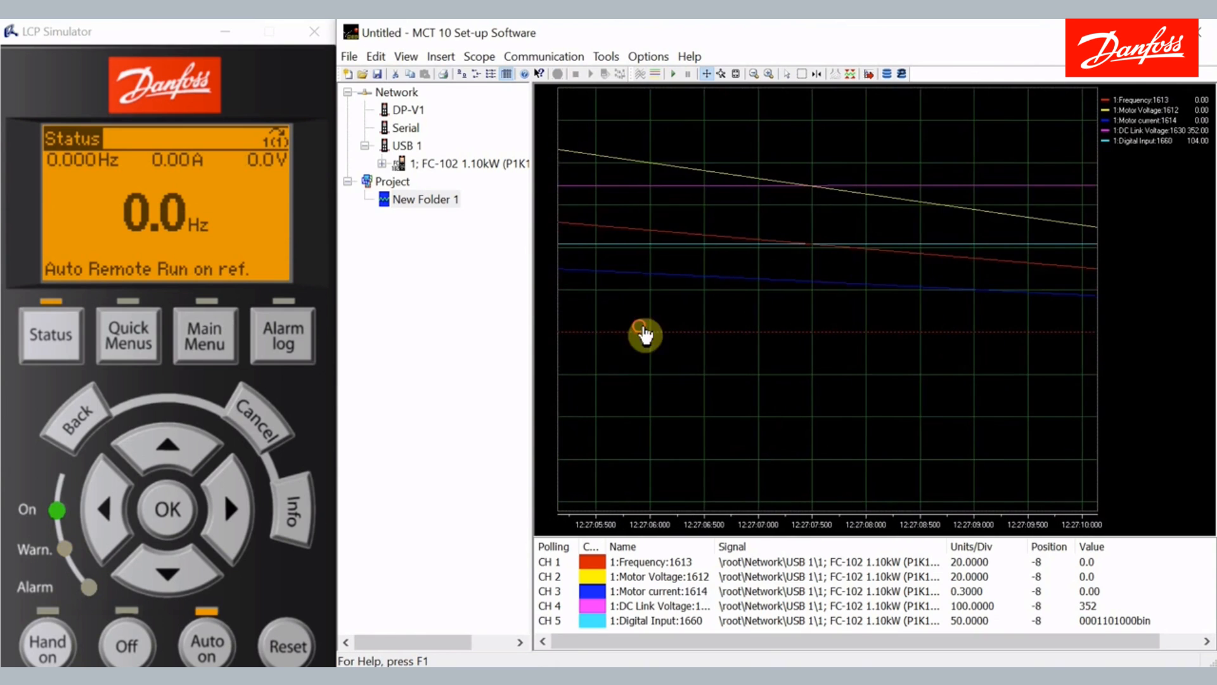
drag(644, 334, 810, 114)
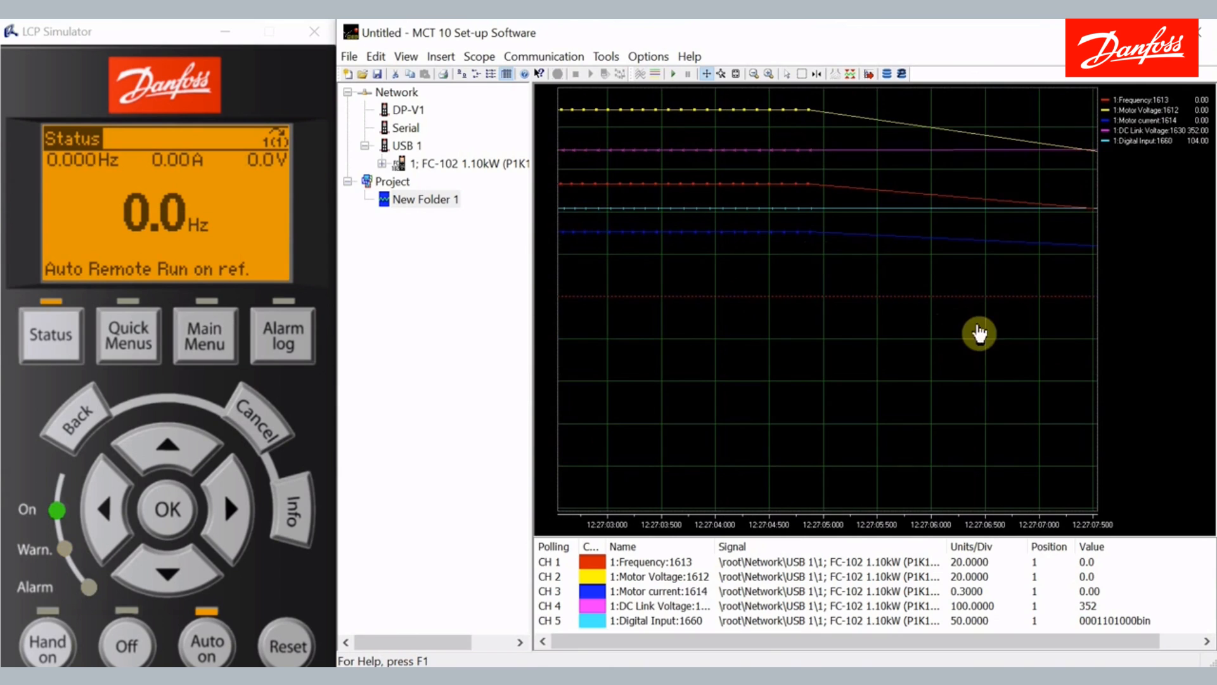
drag(1024, 316, 727, 341)
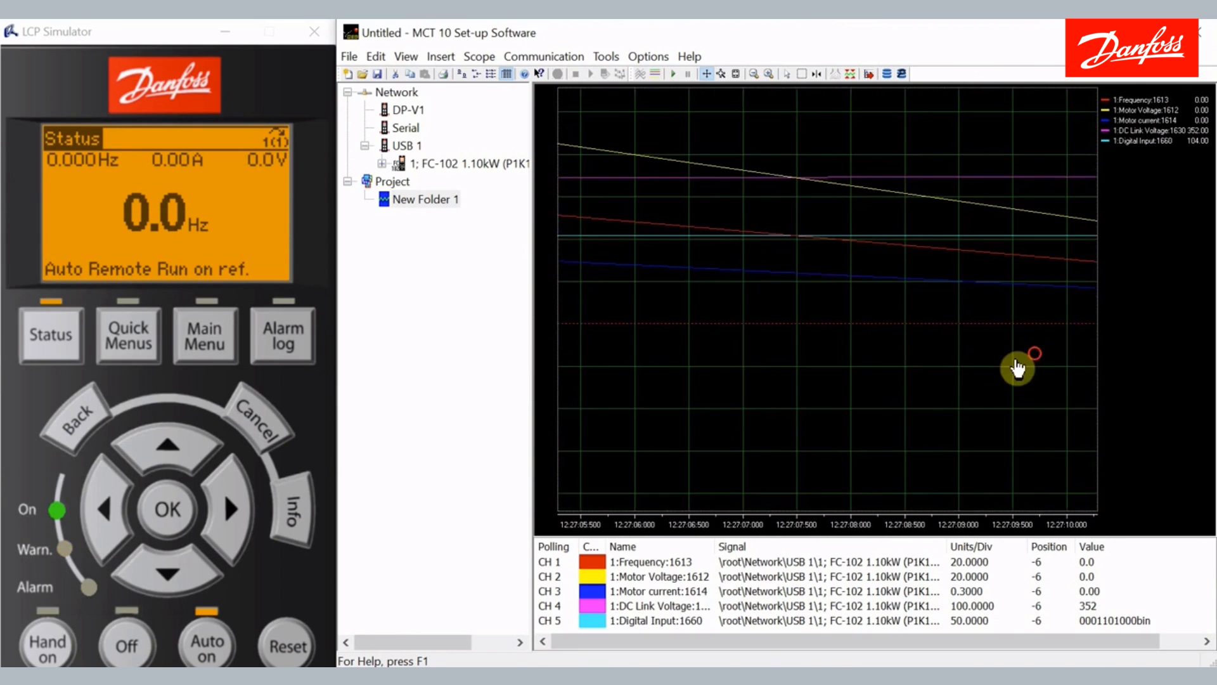
drag(1023, 360, 817, 353)
drag(1002, 402, 1004, 308)
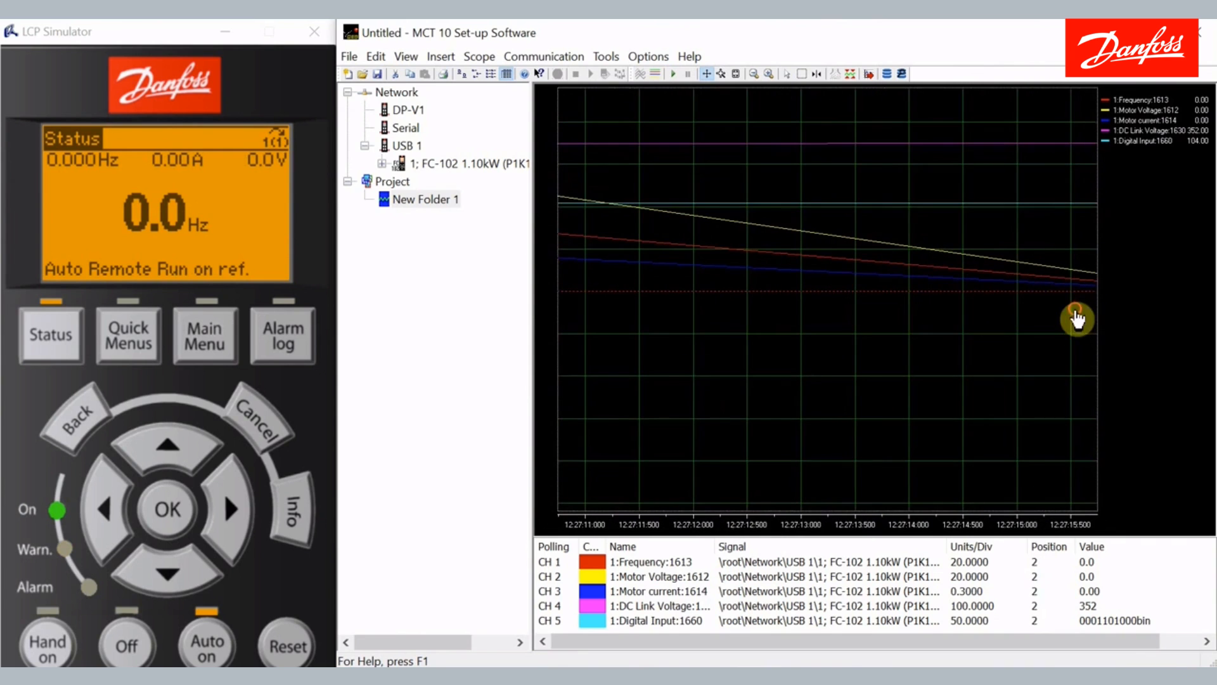
drag(1075, 318, 822, 360)
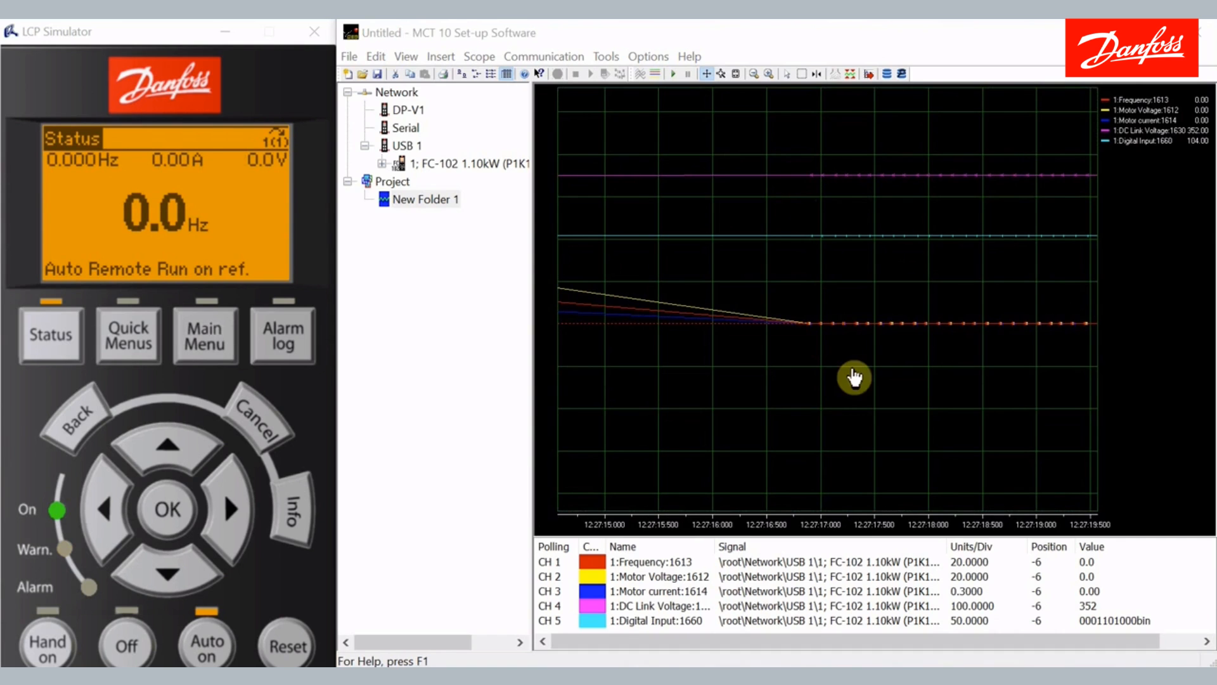
Step: Resume the scope display to record the drive's speed changes, and scroll the traces vertically and back and forth along the time axis
click(673, 74)
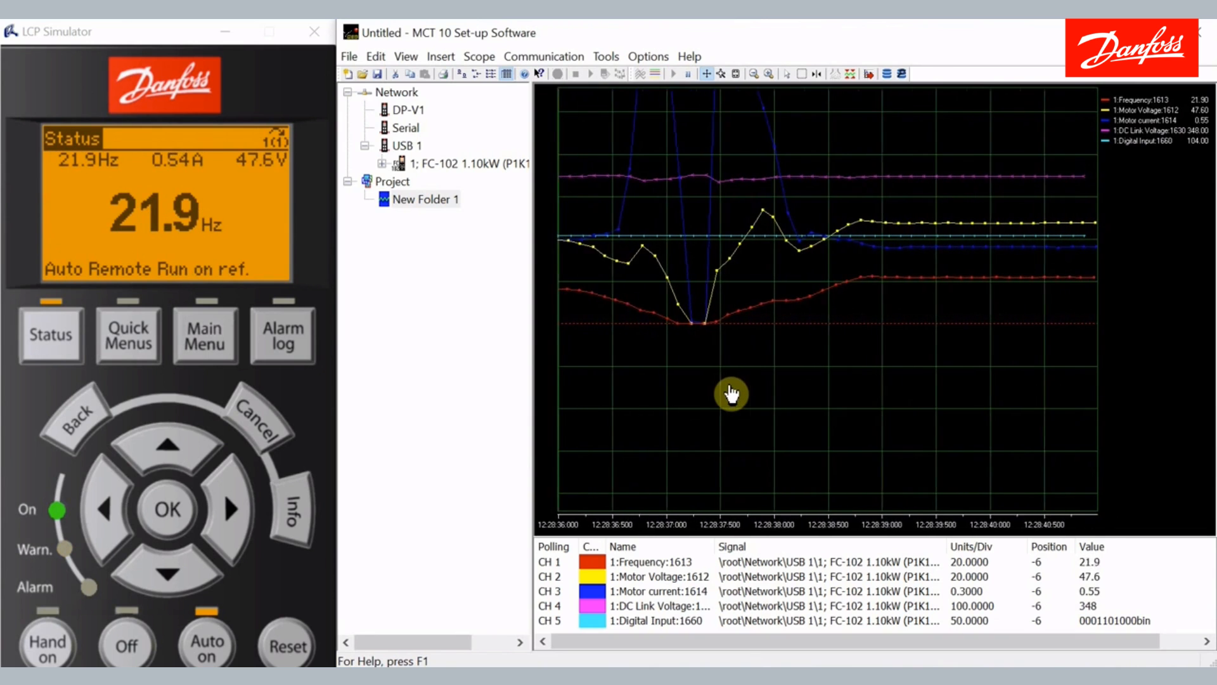
click(675, 74)
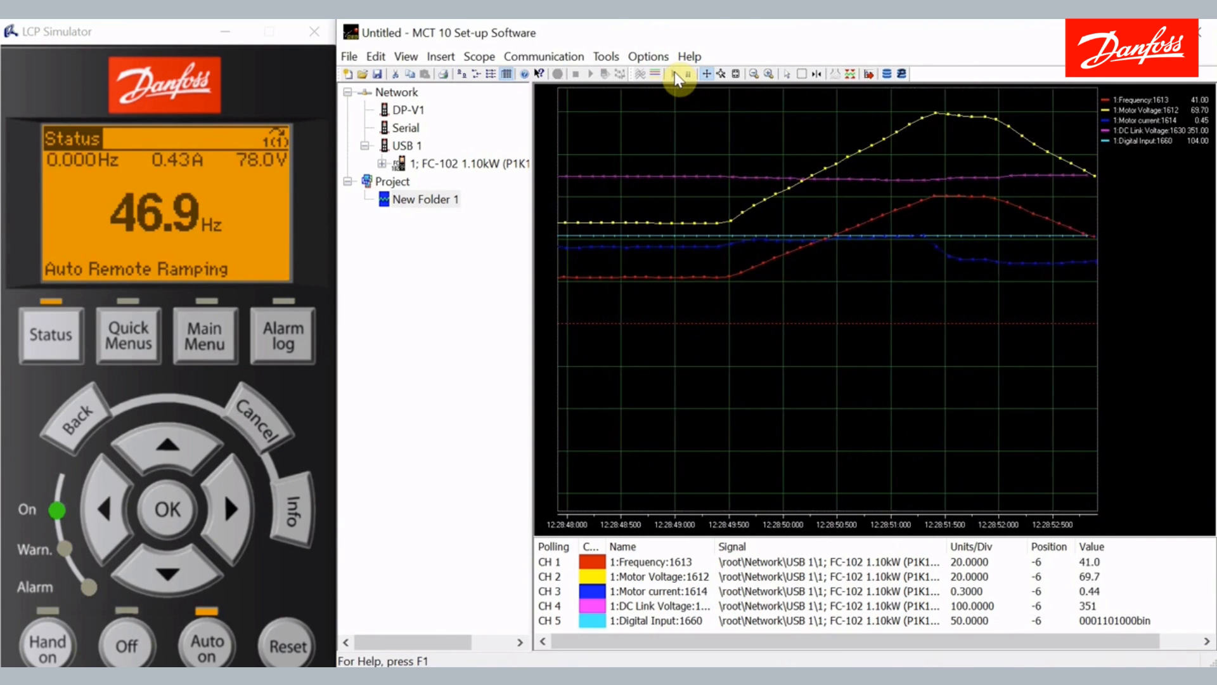
click(710, 73)
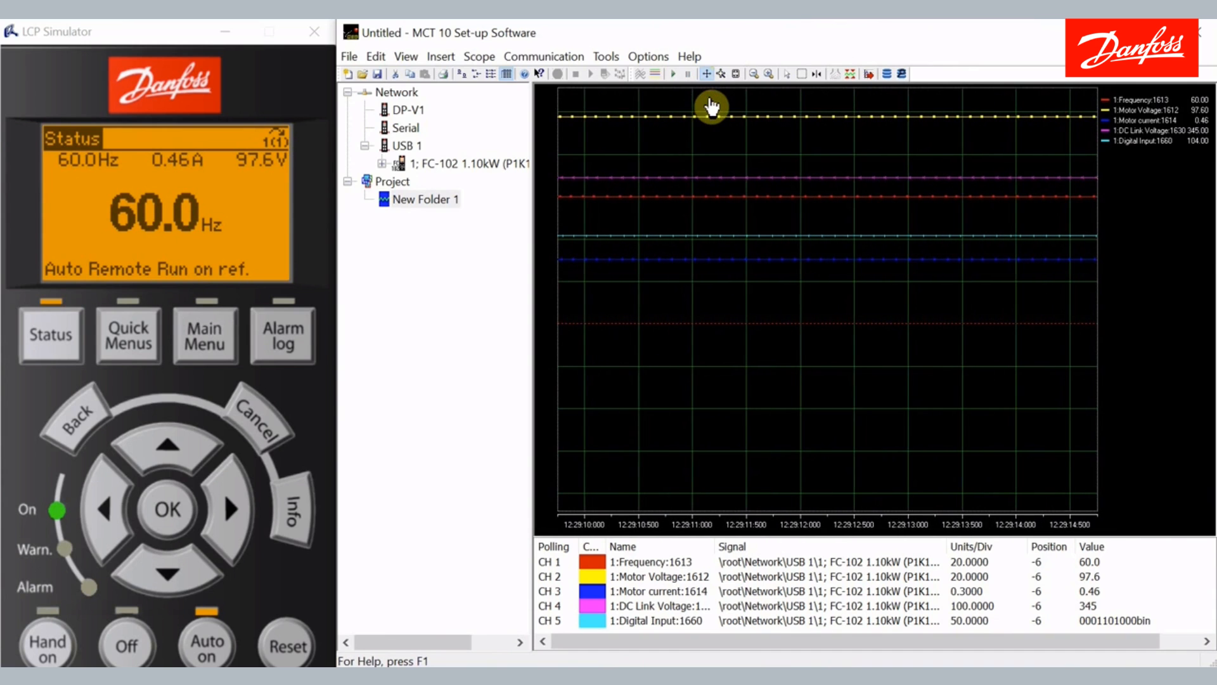
drag(711, 114, 714, 230)
drag(669, 312, 906, 253)
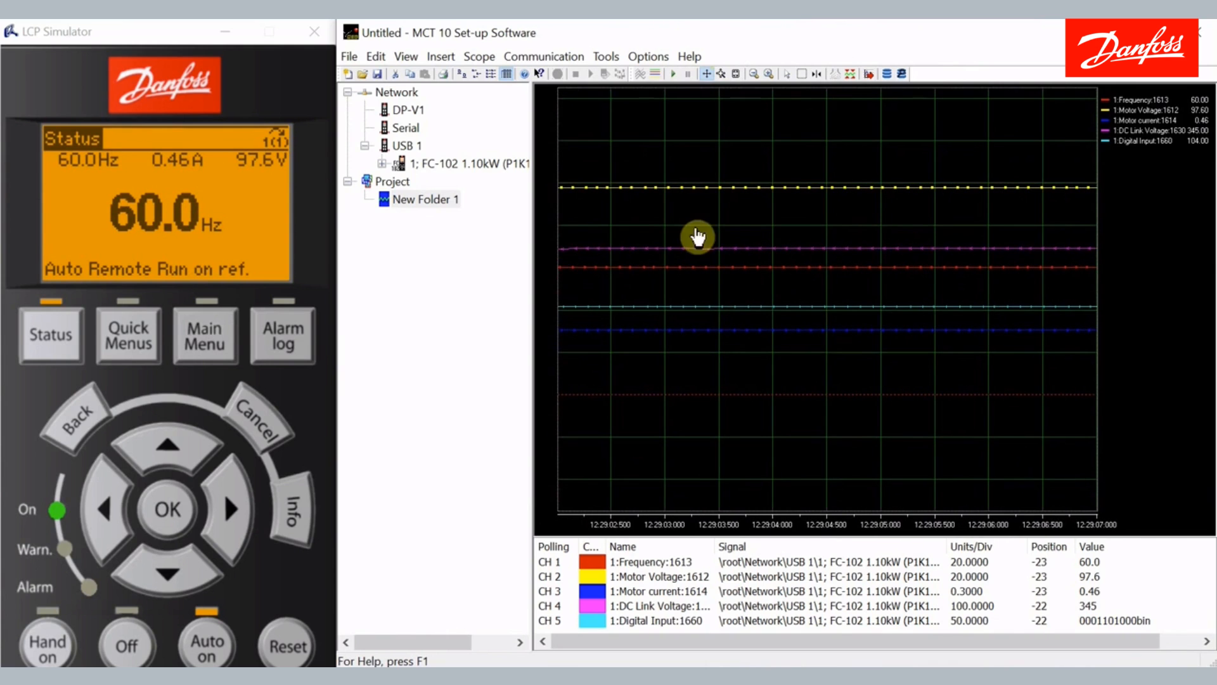
drag(699, 249, 810, 291)
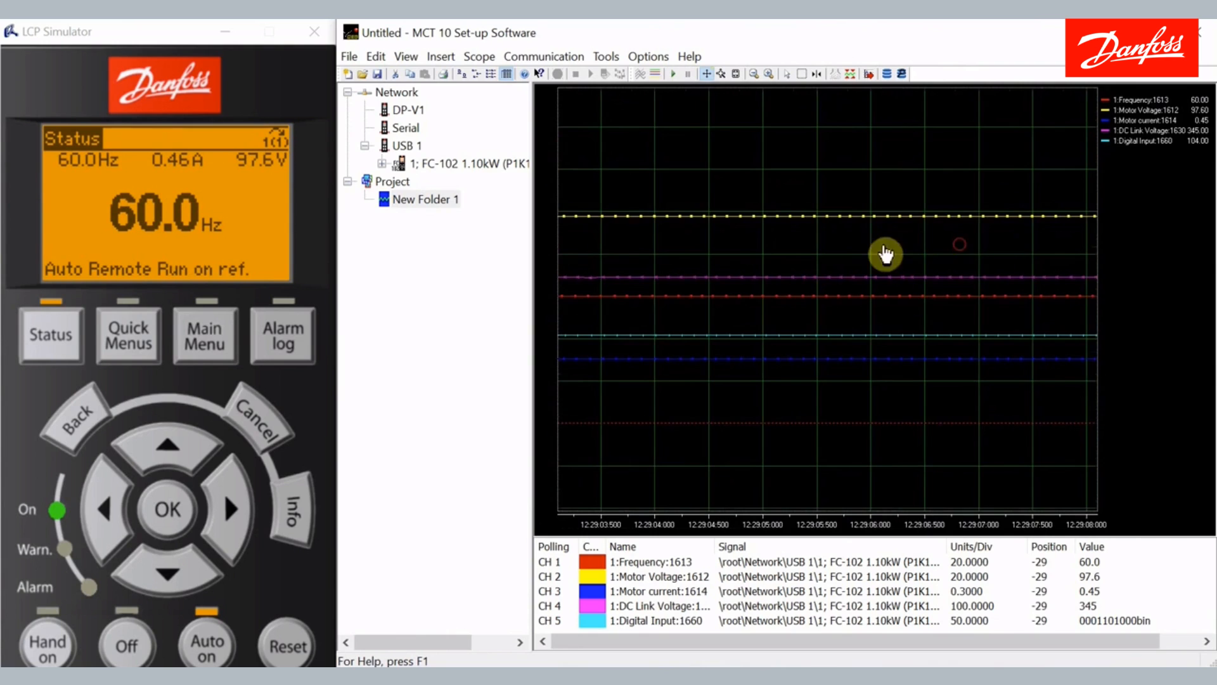
drag(886, 254, 665, 240)
drag(987, 293, 792, 266)
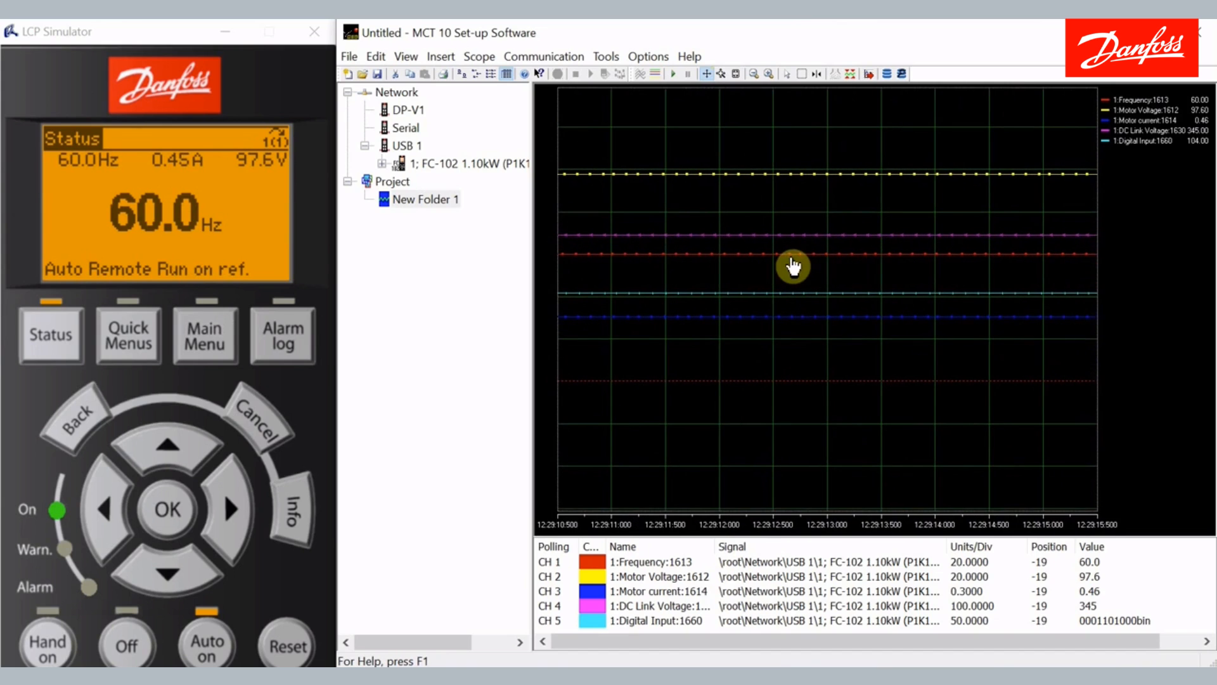
Step: Rescale the traces vertically with the Zoom Axes tool, resuming the display in between to record the drive's ramp-down
click(721, 74)
drag(722, 123, 729, 197)
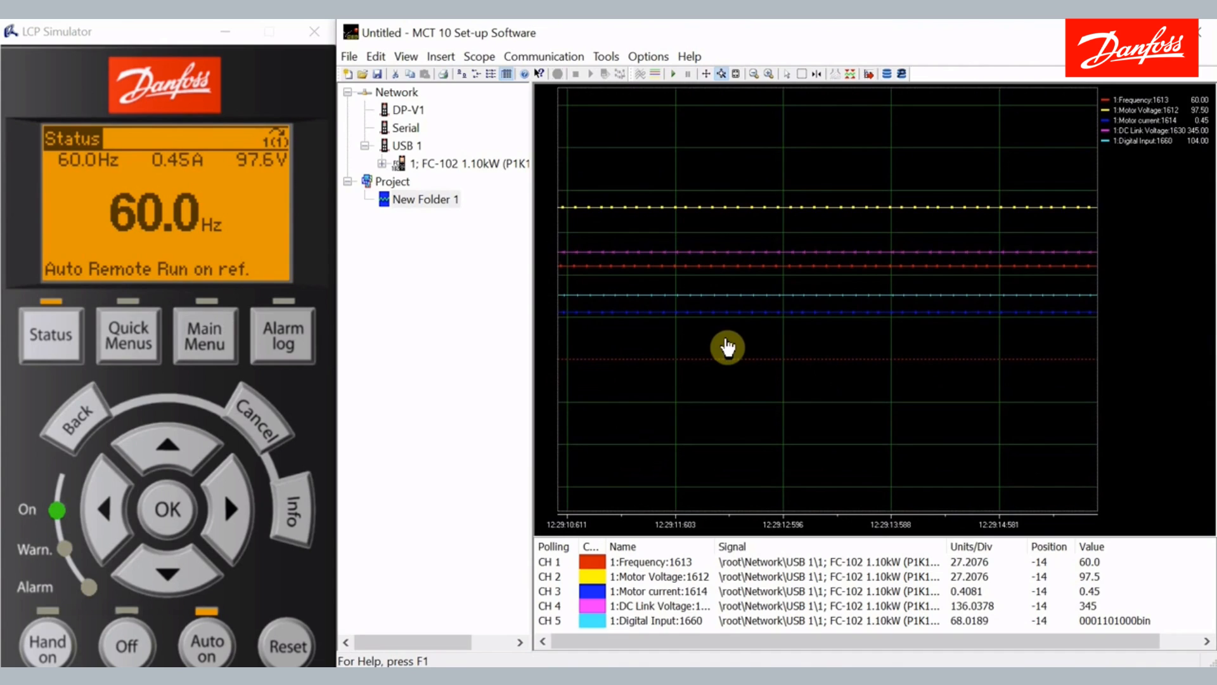
click(674, 76)
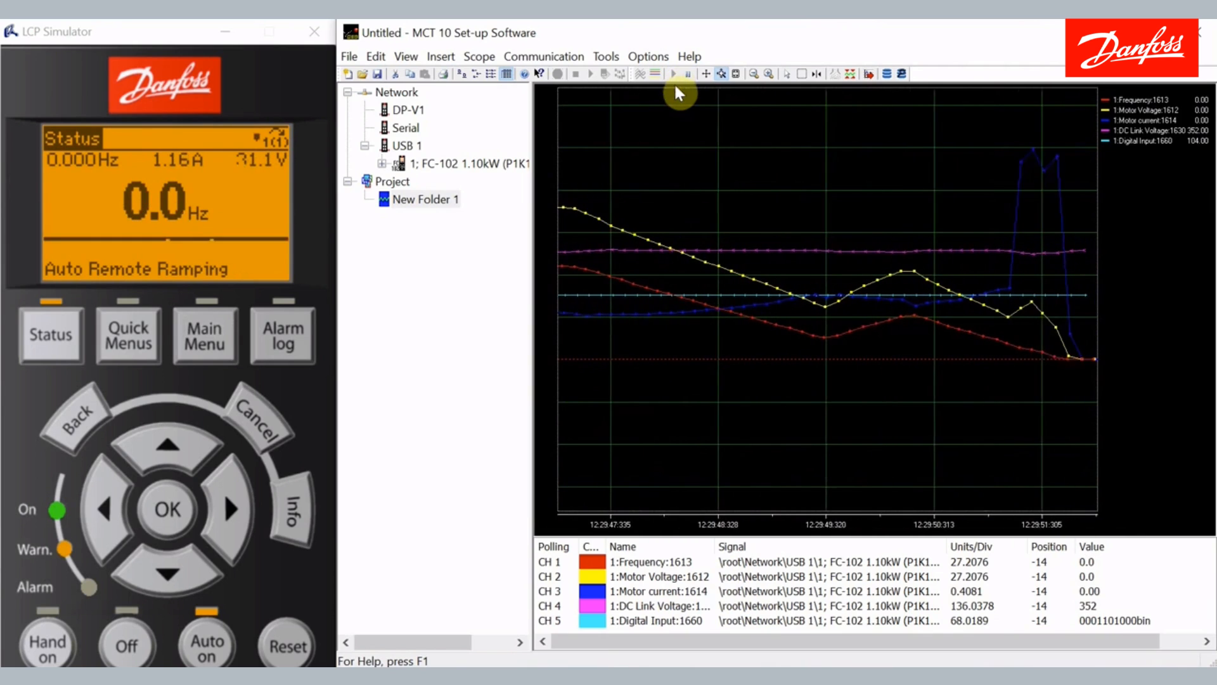
click(724, 78)
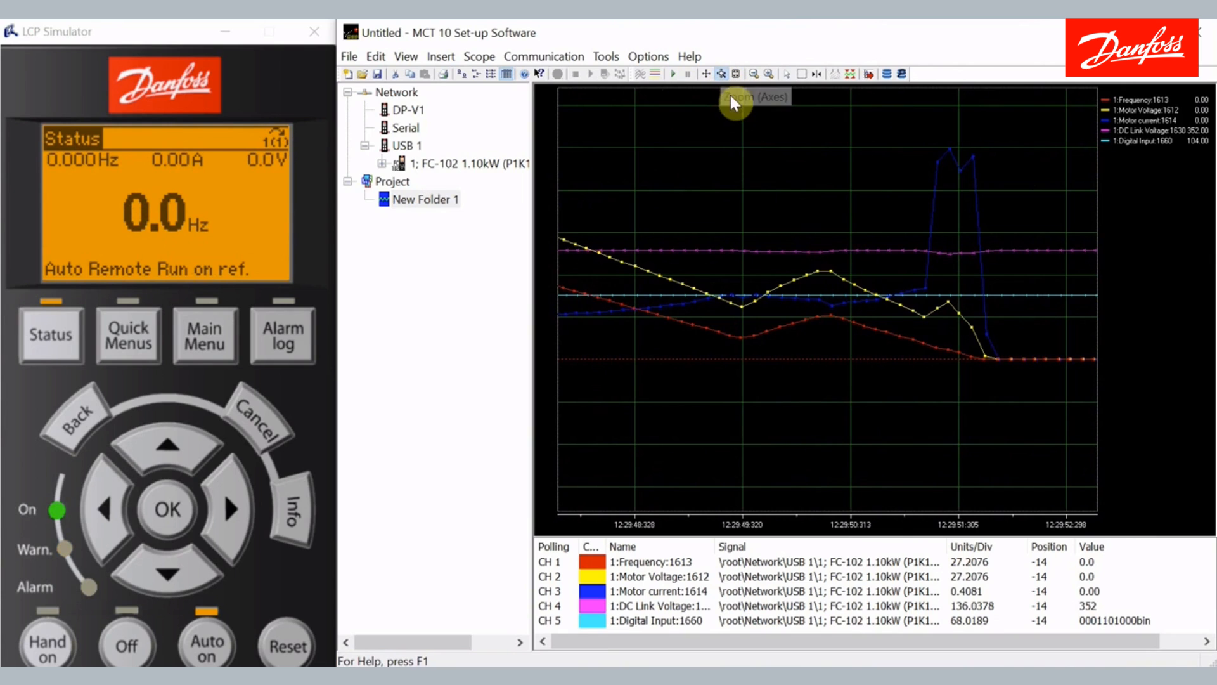
drag(730, 99, 753, 279)
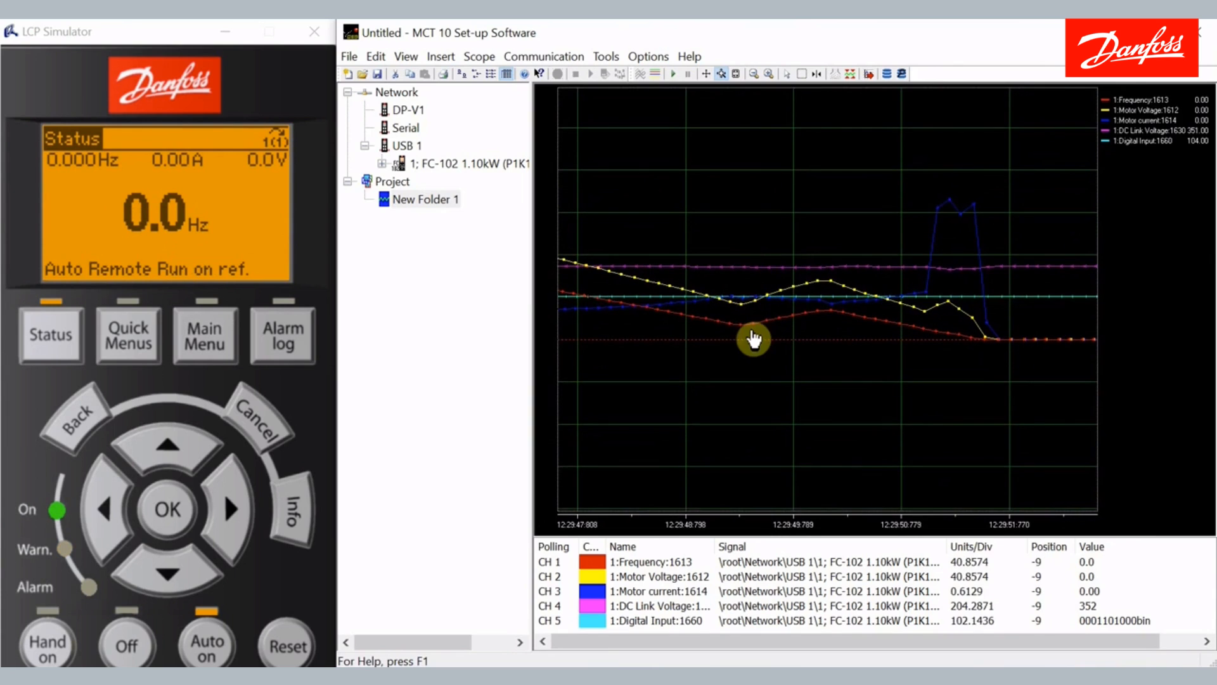
drag(753, 334, 724, 167)
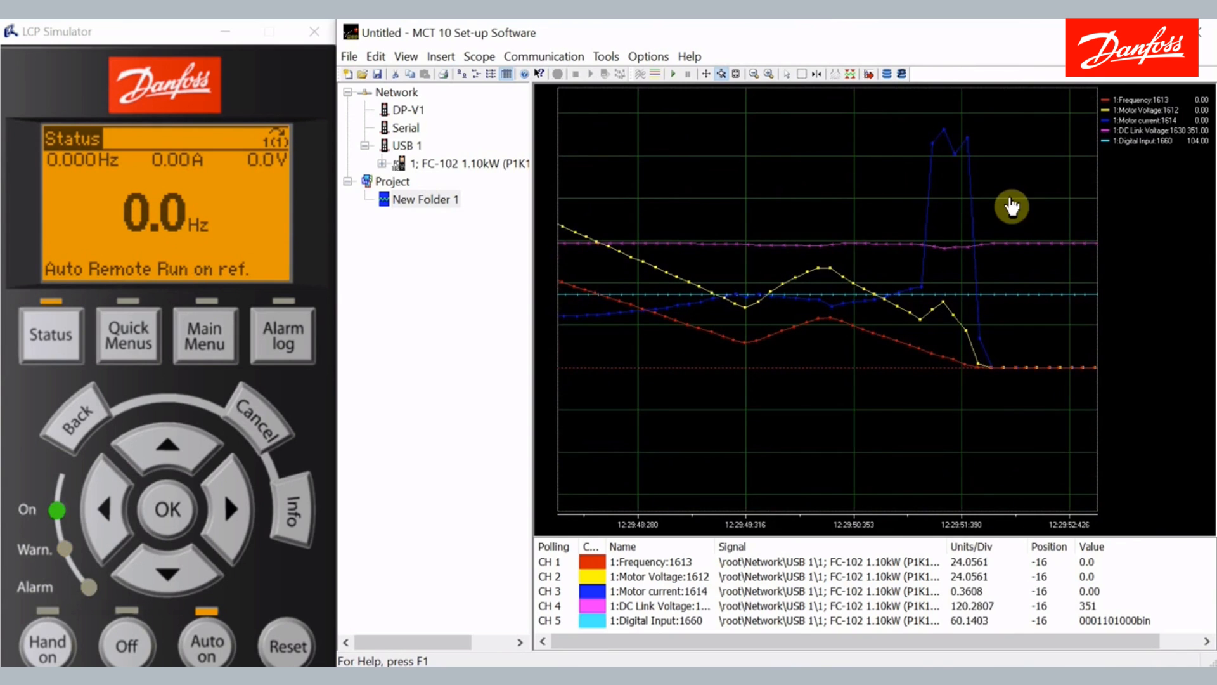
Step: Compress and stretch the time axis around the recorded ramp-down with the Zoom Axes tool
drag(1025, 209, 628, 206)
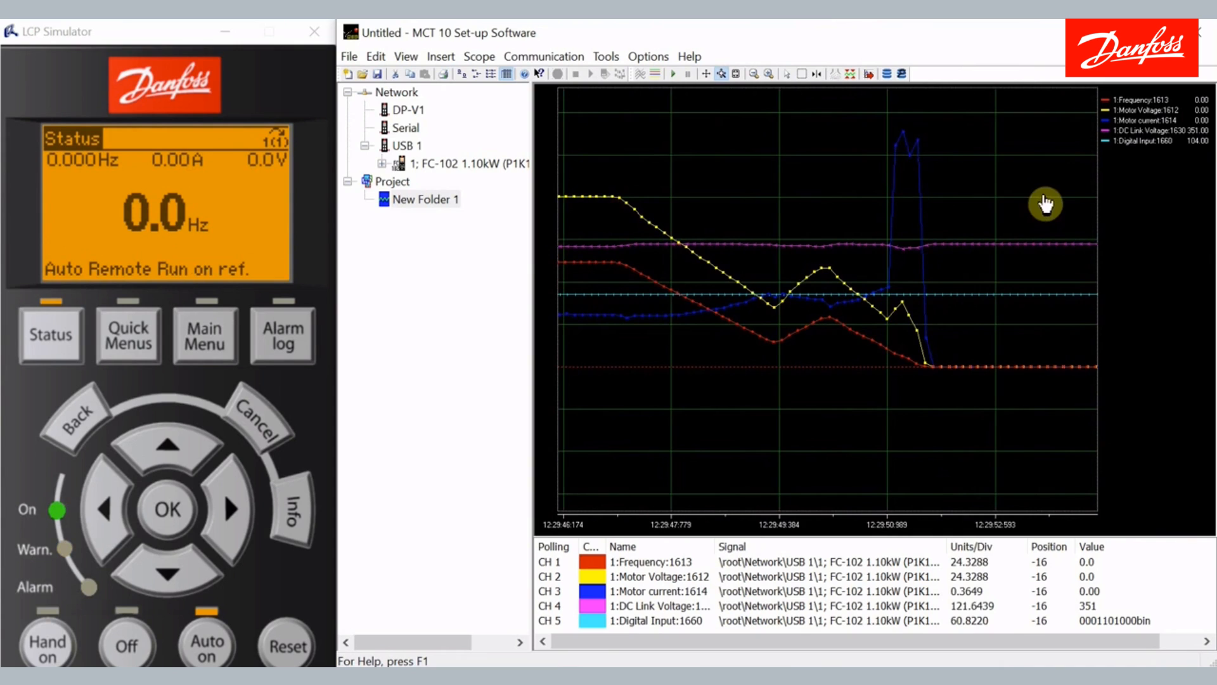
drag(1046, 204, 641, 211)
drag(1035, 198, 760, 205)
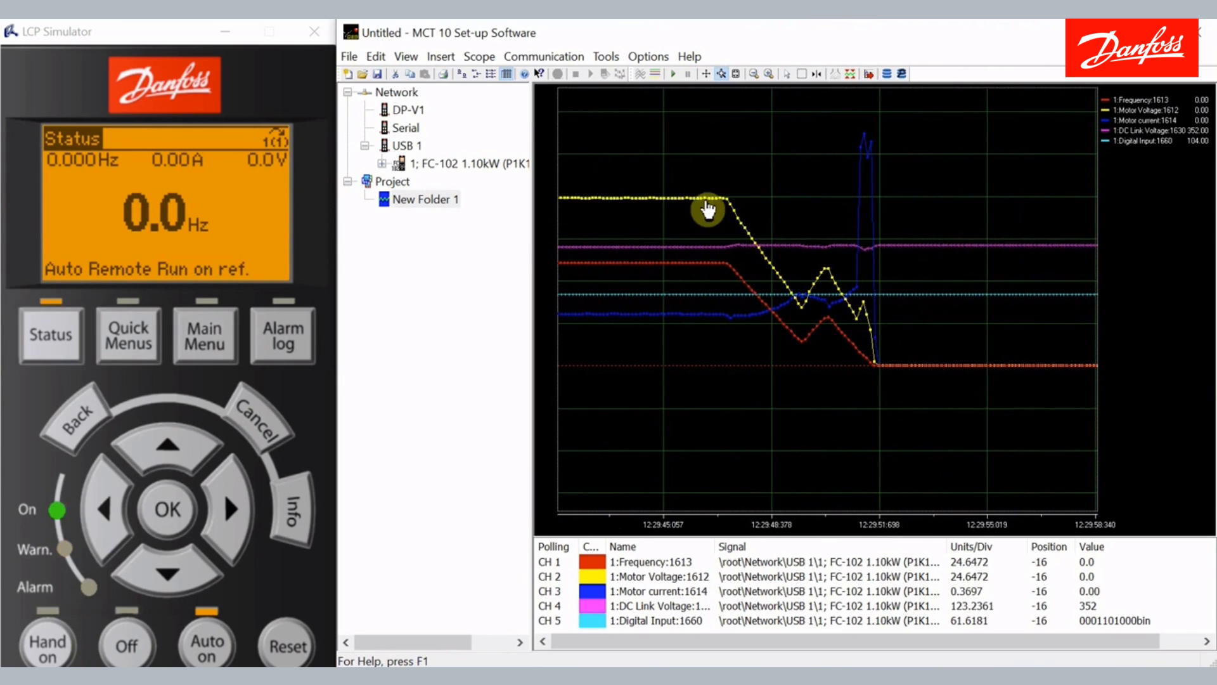
drag(620, 205, 809, 207)
drag(649, 208, 728, 142)
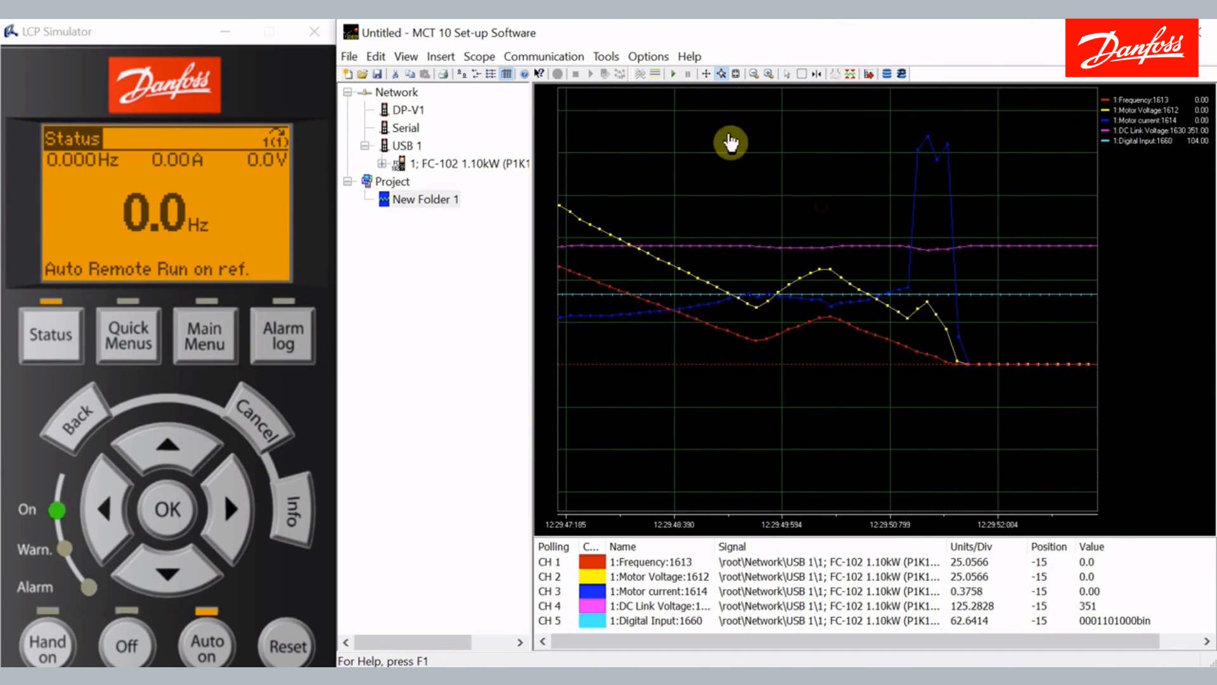
Step: Zoom the traces out to 100 units/div for frequency and back in to 20, and scroll them downward in the plot
click(706, 74)
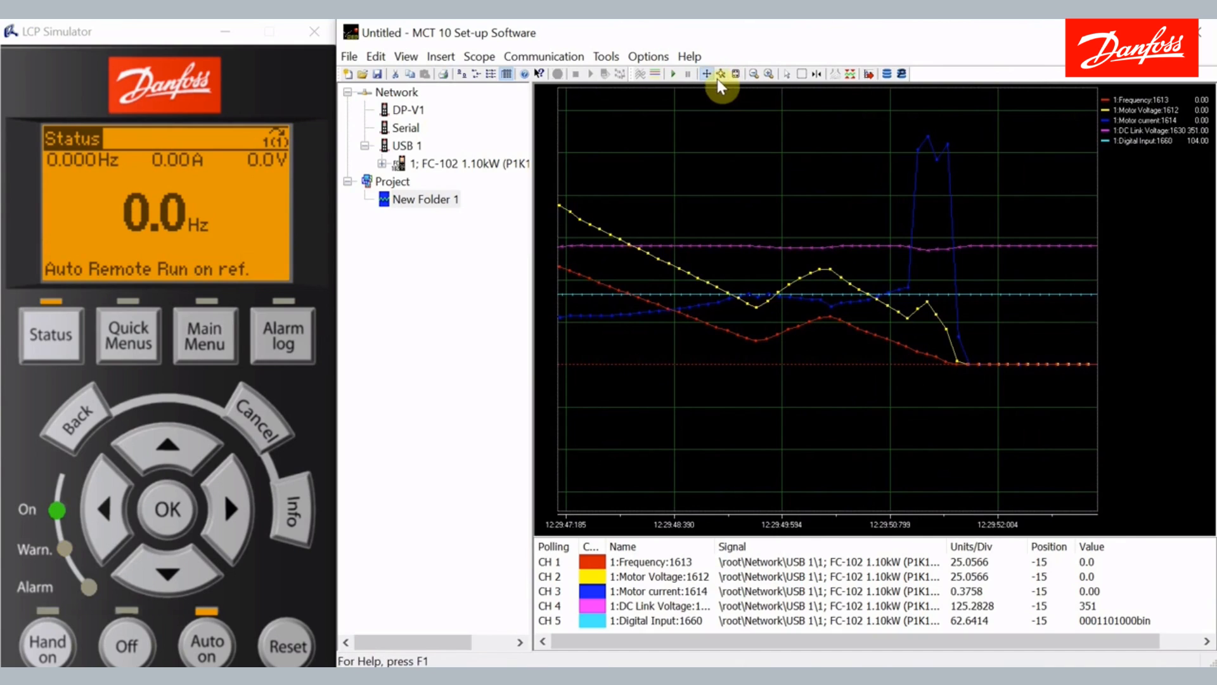
click(752, 74)
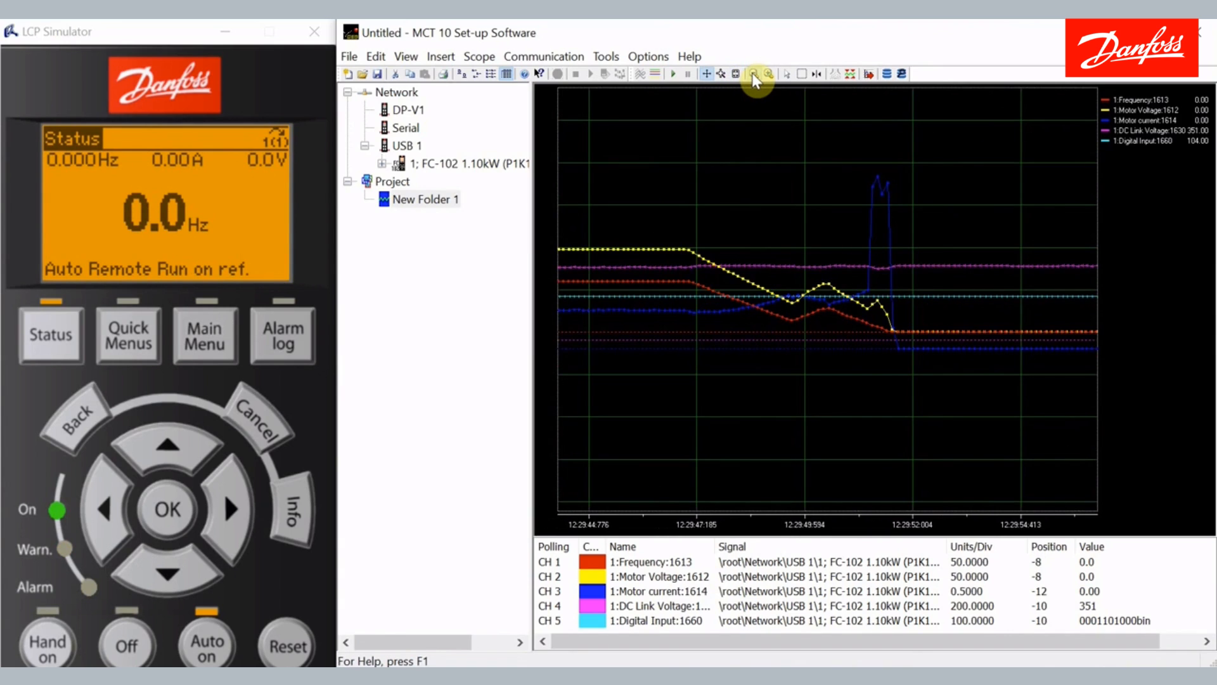
click(754, 75)
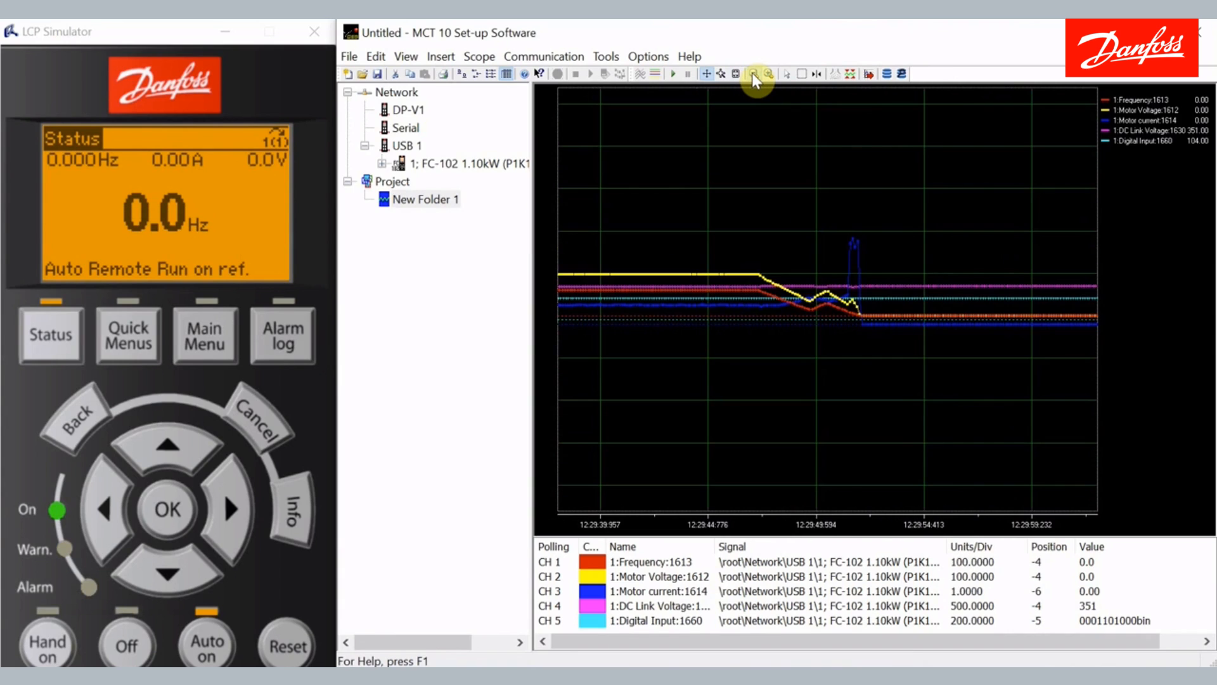
click(771, 74)
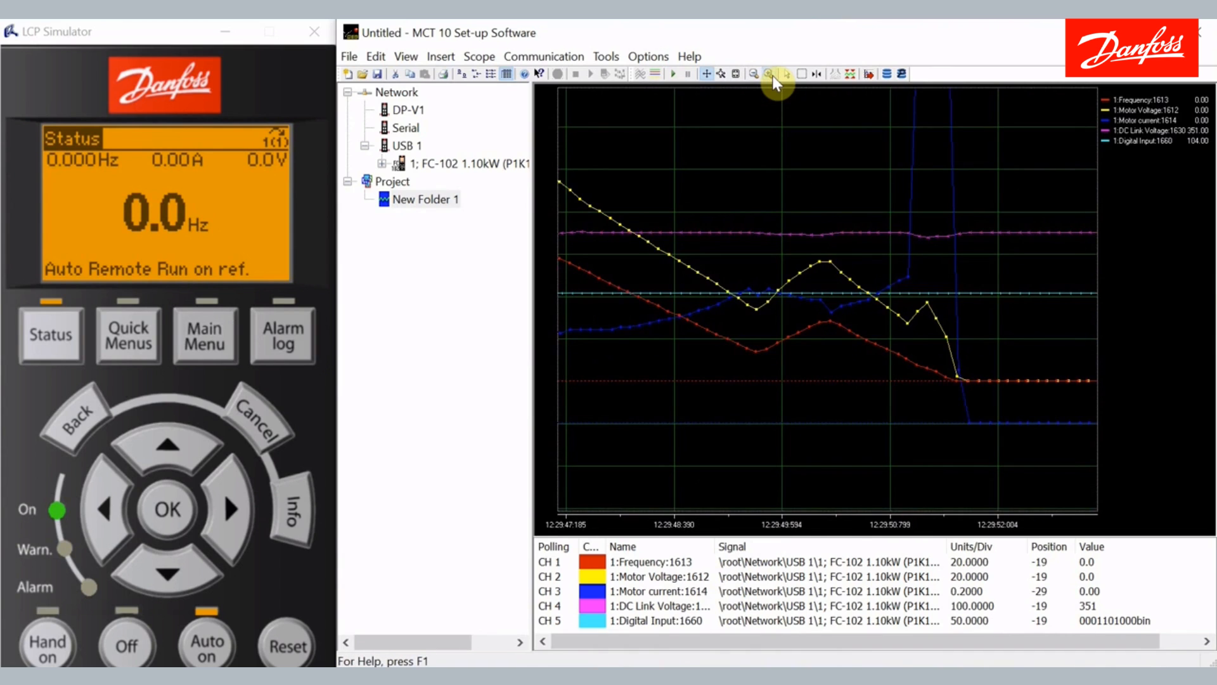
drag(820, 124, 802, 204)
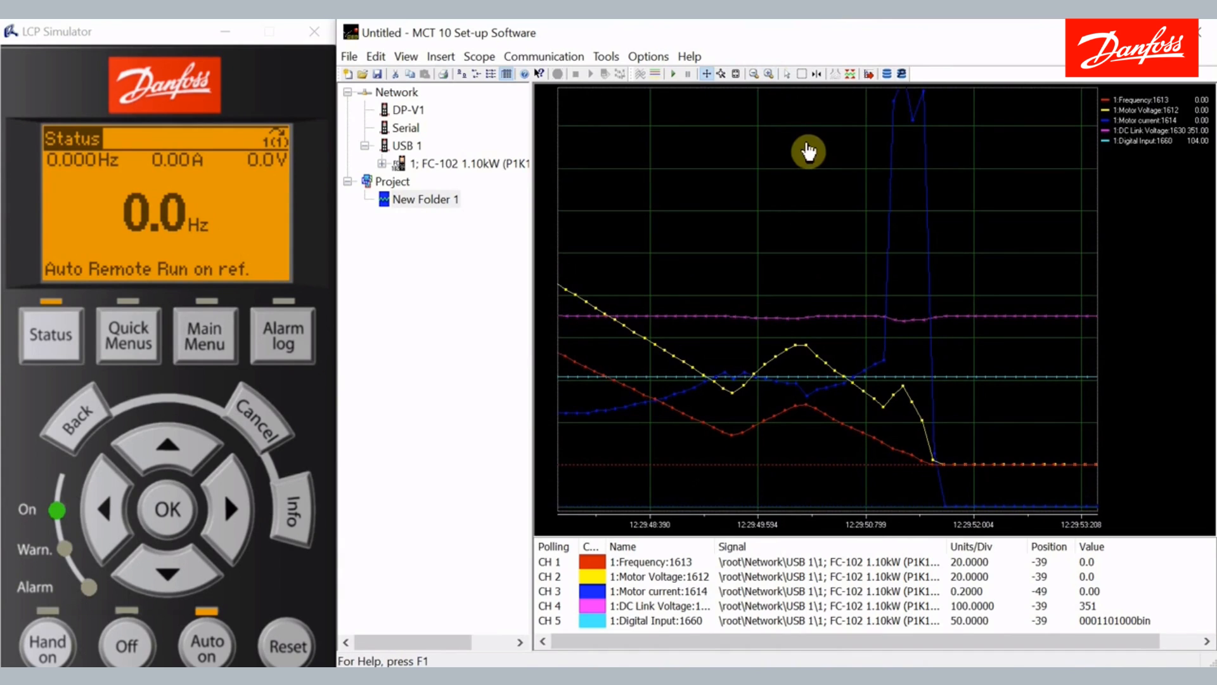
Step: Magnify the dip and rise in the frequency and voltage traces using the Zoom Box tool
click(802, 75)
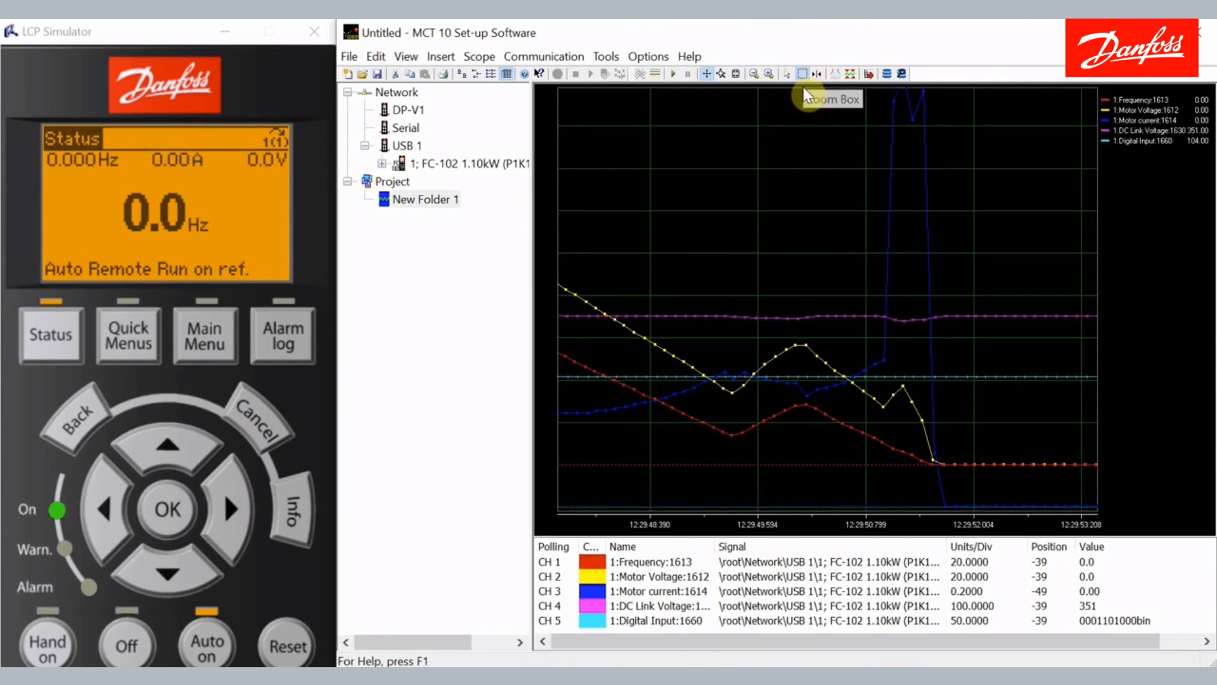
drag(675, 253, 824, 470)
drag(787, 248, 900, 453)
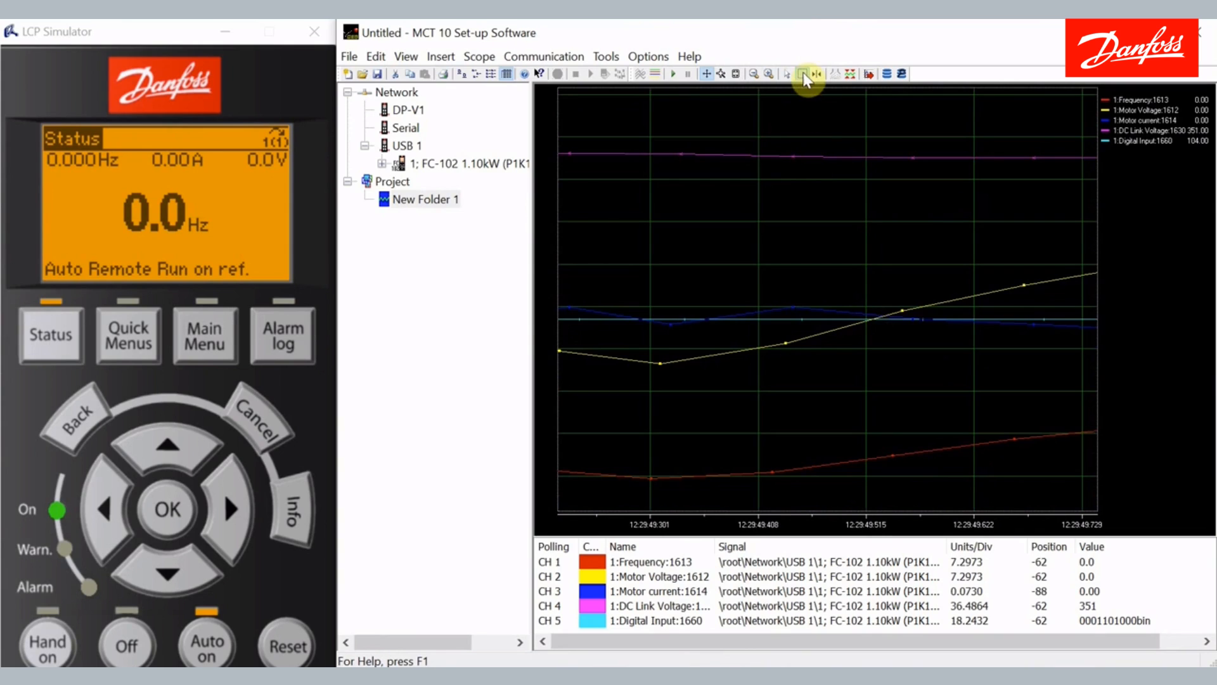
Step: Zoom out until frequency is at 50 units/div, and scroll the motor current peak into the middle of the plot
click(754, 75)
click(754, 75)
click(754, 75)
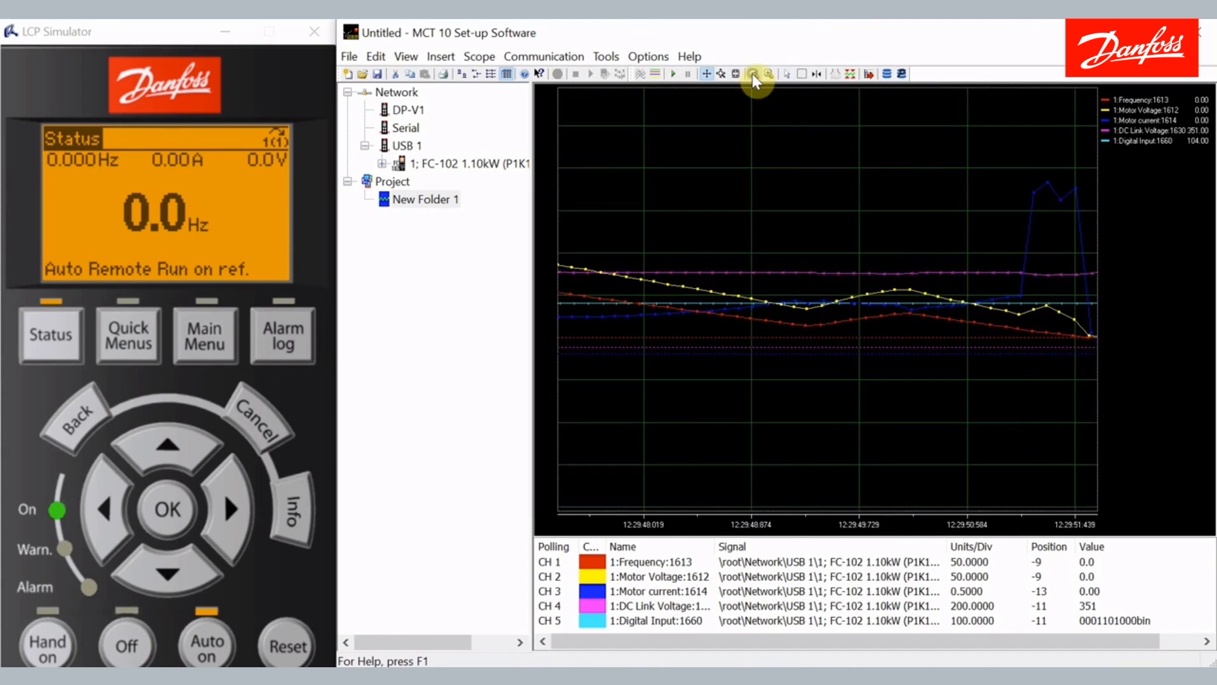
drag(1006, 198, 728, 195)
drag(937, 193, 945, 272)
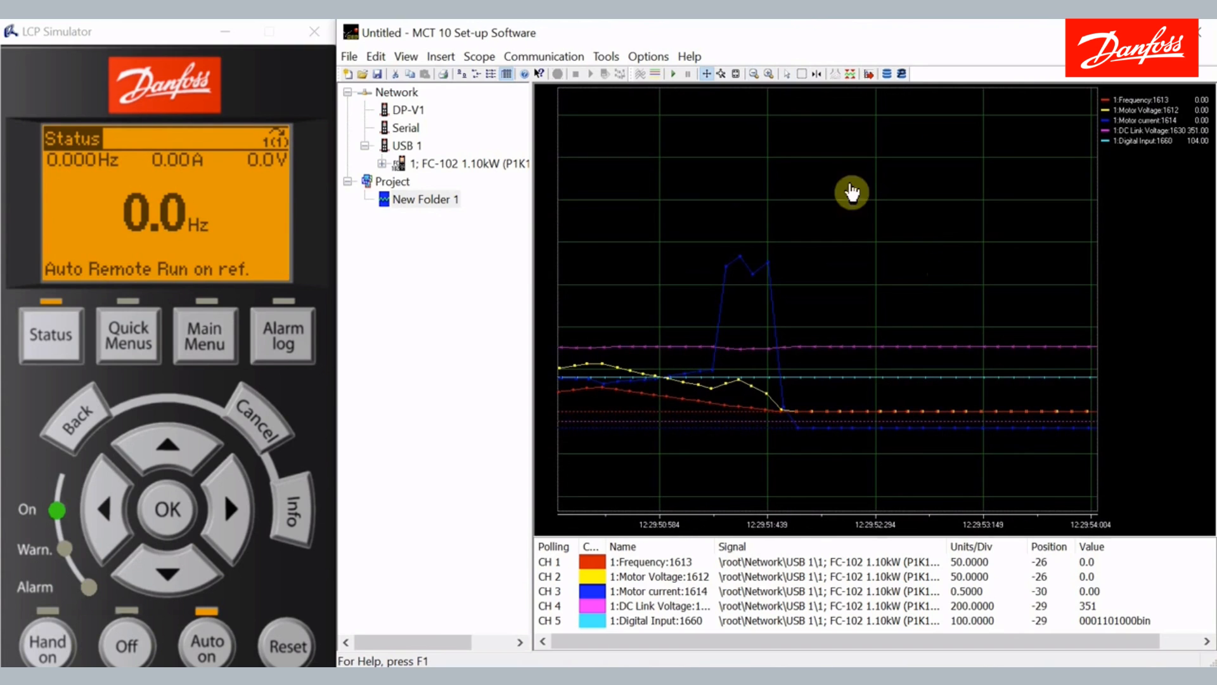
Step: Turn on the data cursor and confirm Value Y as its style in the scope properties
click(820, 75)
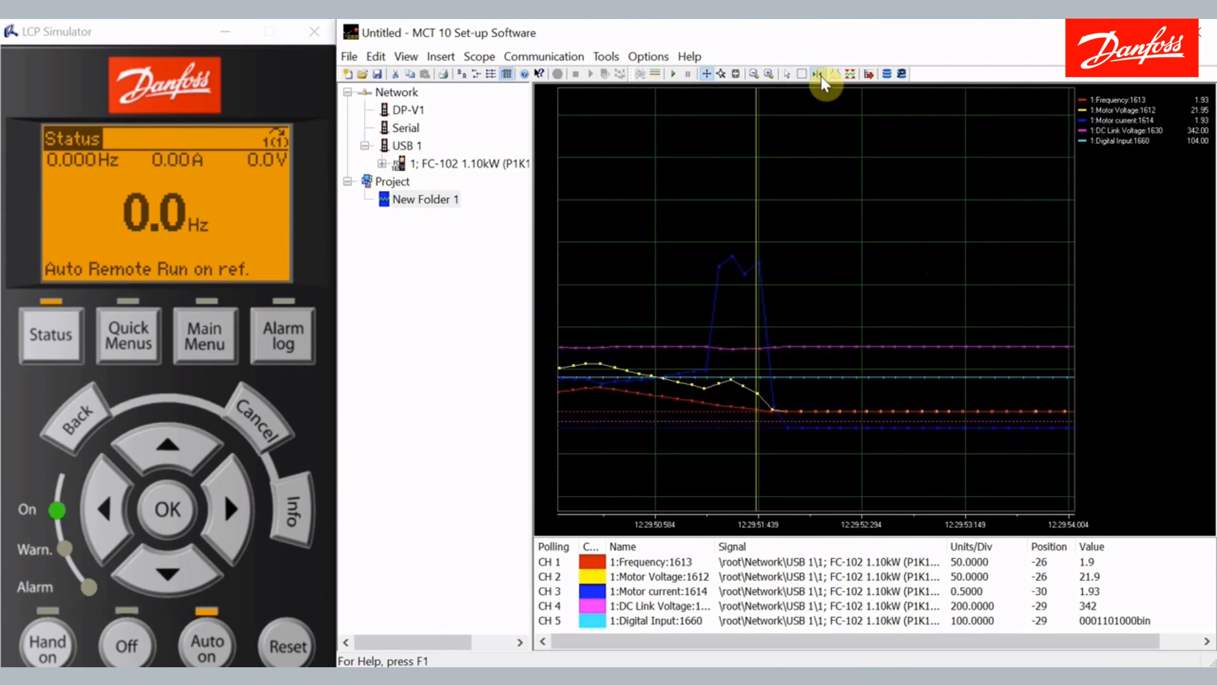
right_click(814, 152)
click(823, 152)
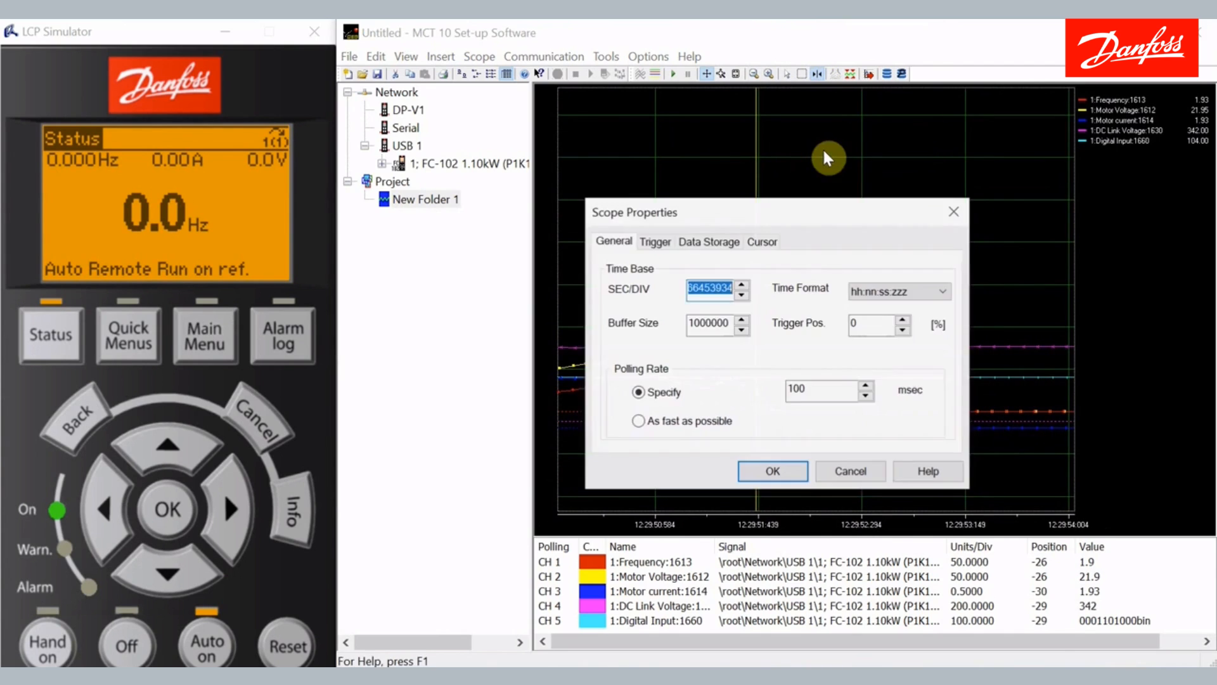
click(762, 242)
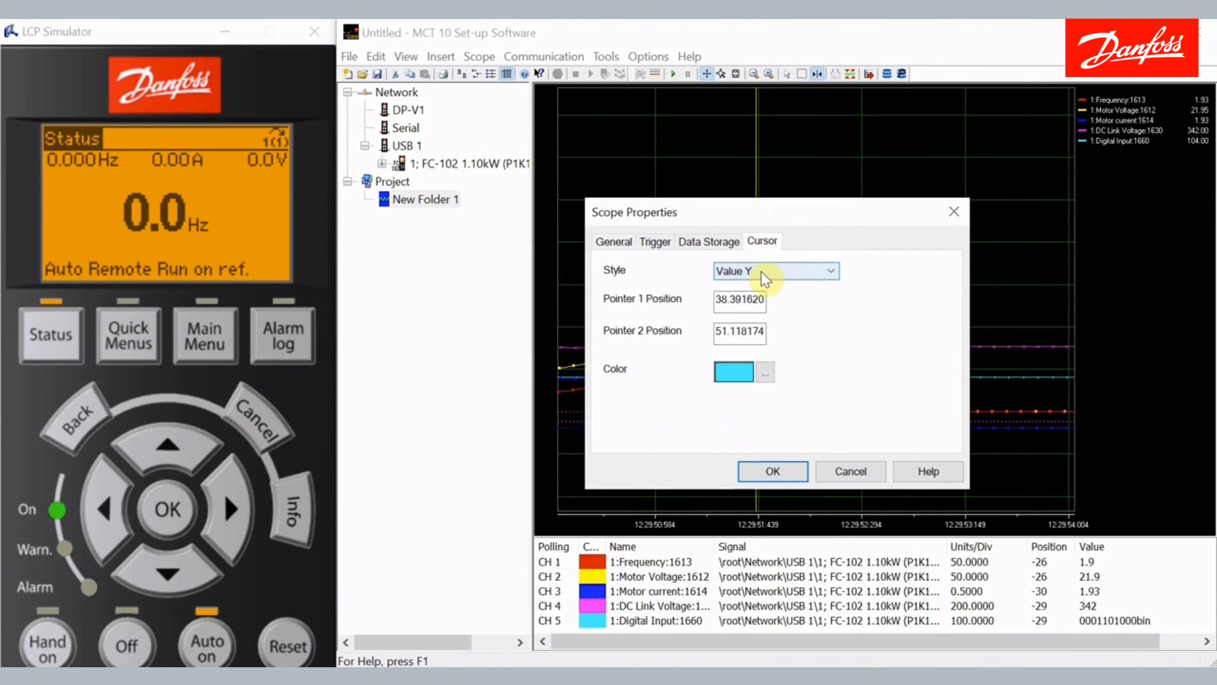
click(774, 472)
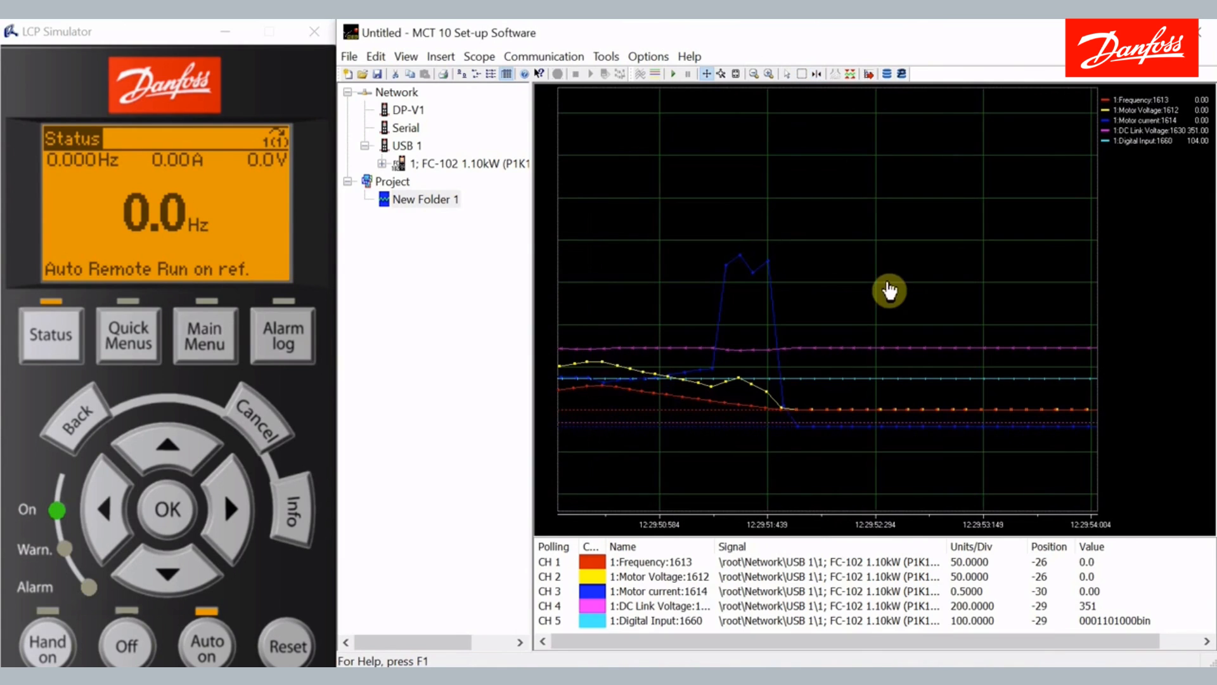
Step: Show the data cursor again and move it across the motor current peak to read each signal's value
click(819, 73)
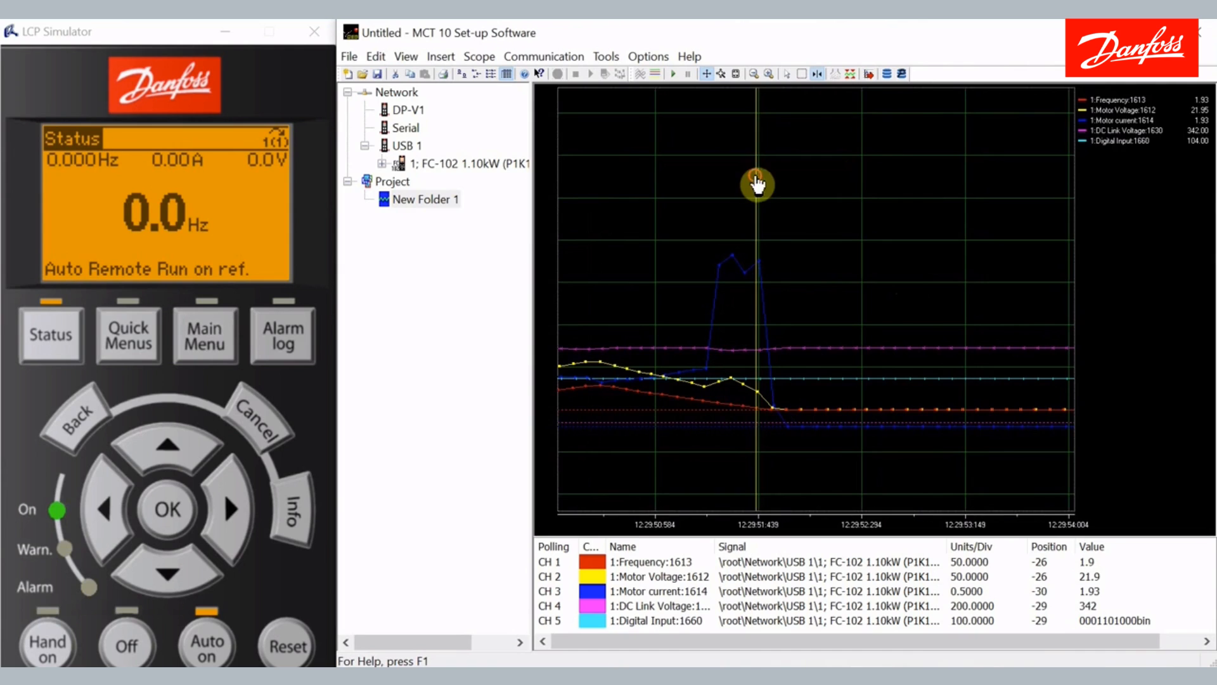
drag(756, 184, 851, 190)
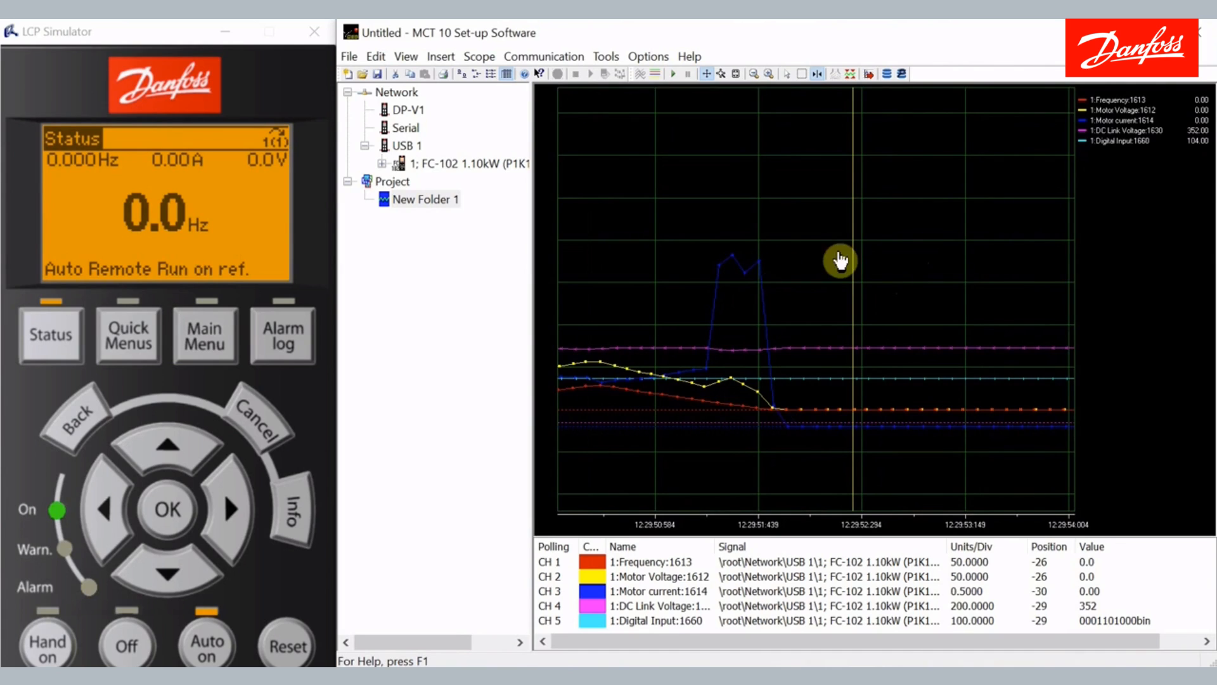
drag(855, 259, 761, 277)
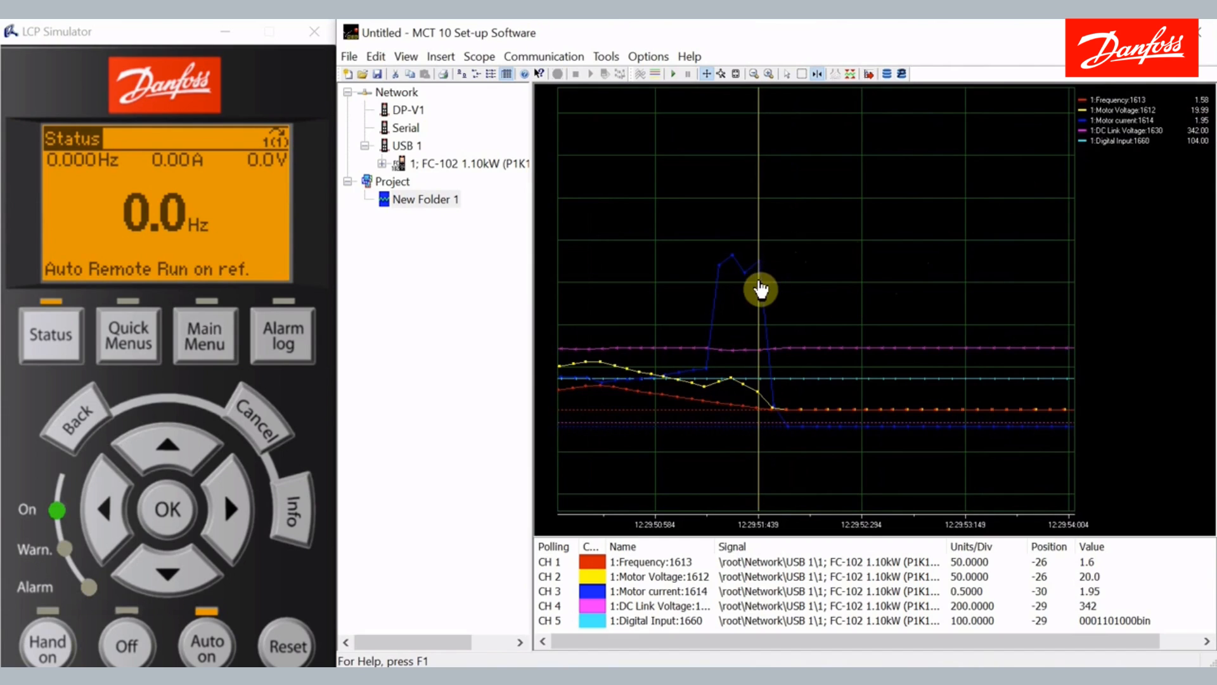
drag(760, 289, 749, 290)
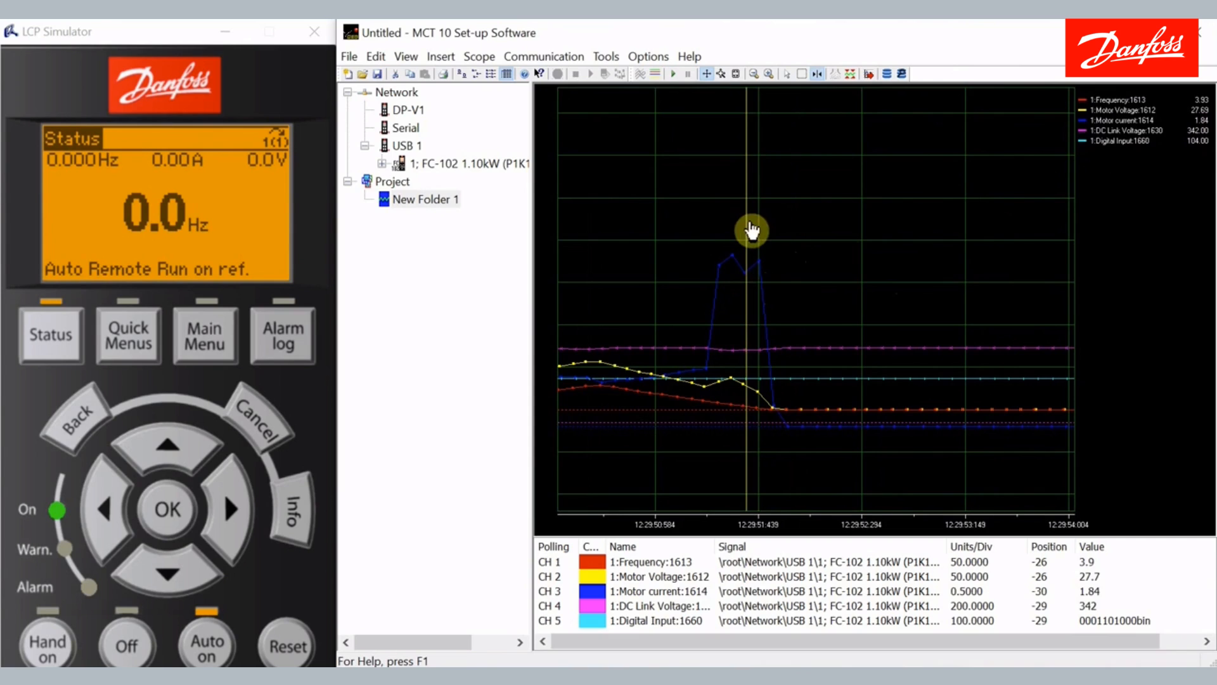
drag(746, 234, 691, 253)
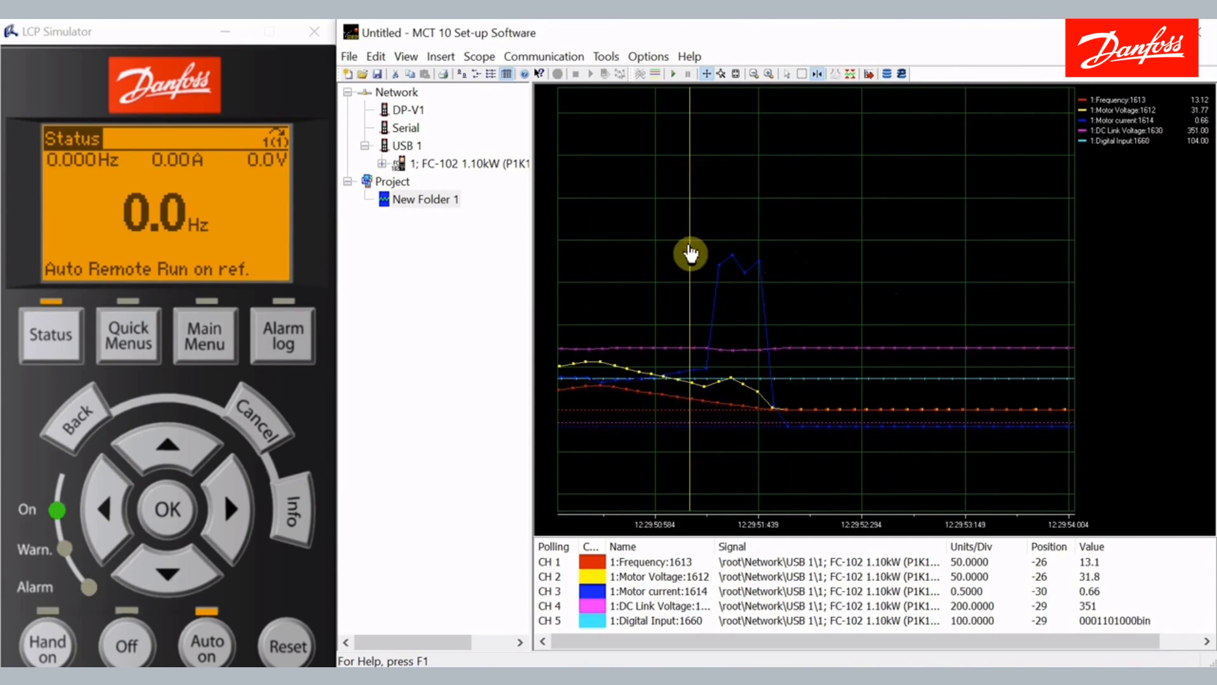
Step: Set the data cursor style to Value X in the scope properties
right_click(781, 189)
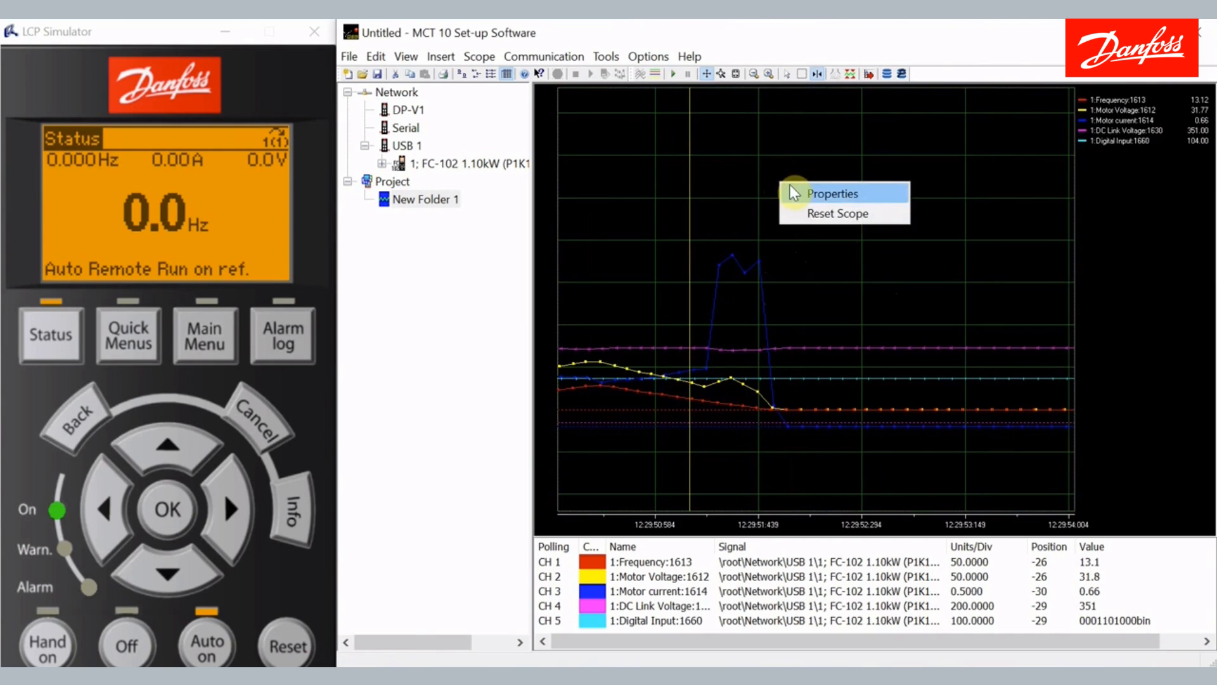
click(792, 190)
click(763, 243)
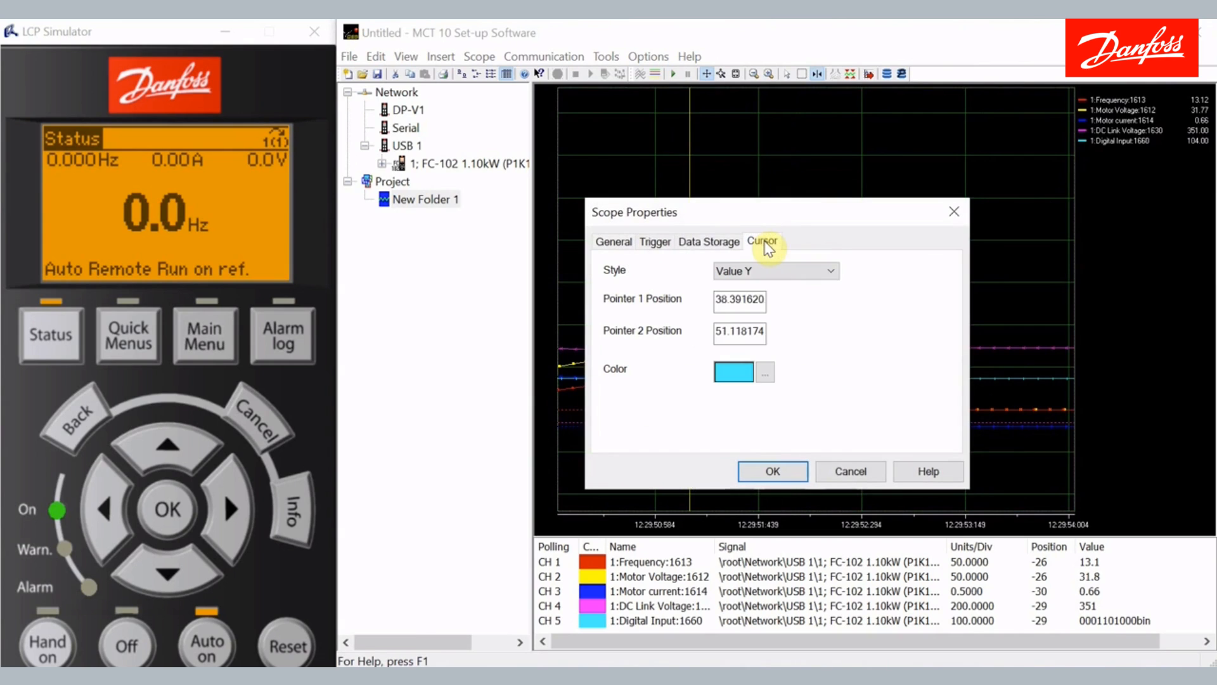
click(768, 269)
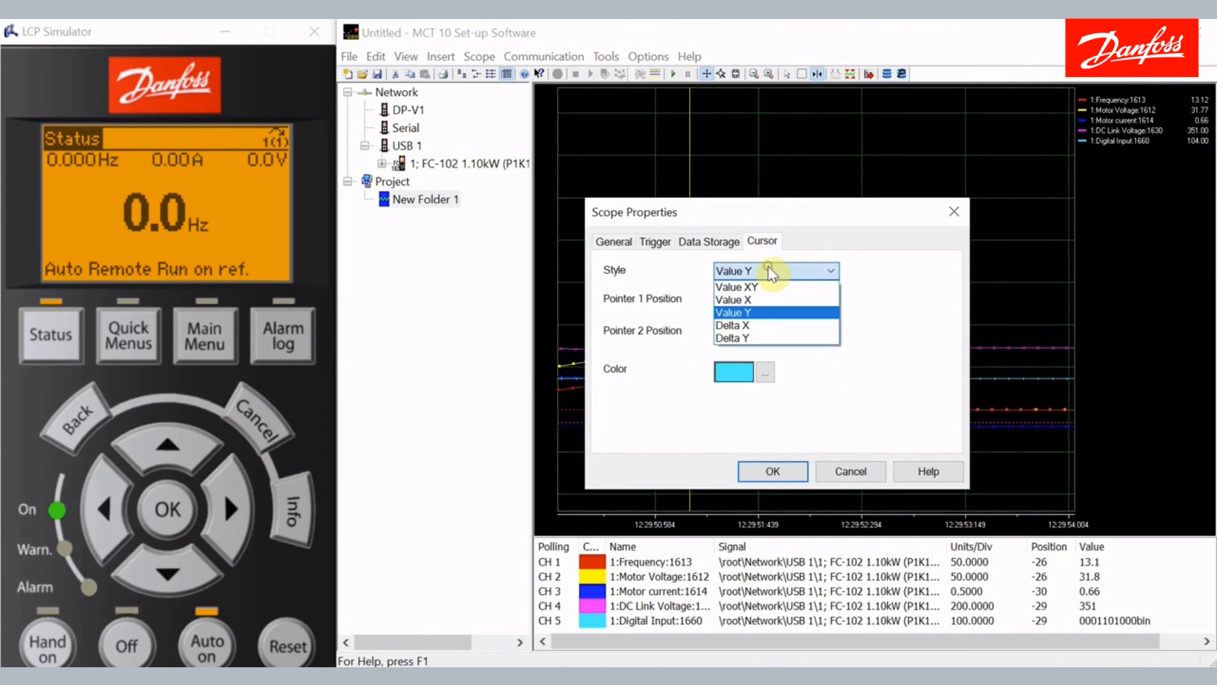
click(769, 300)
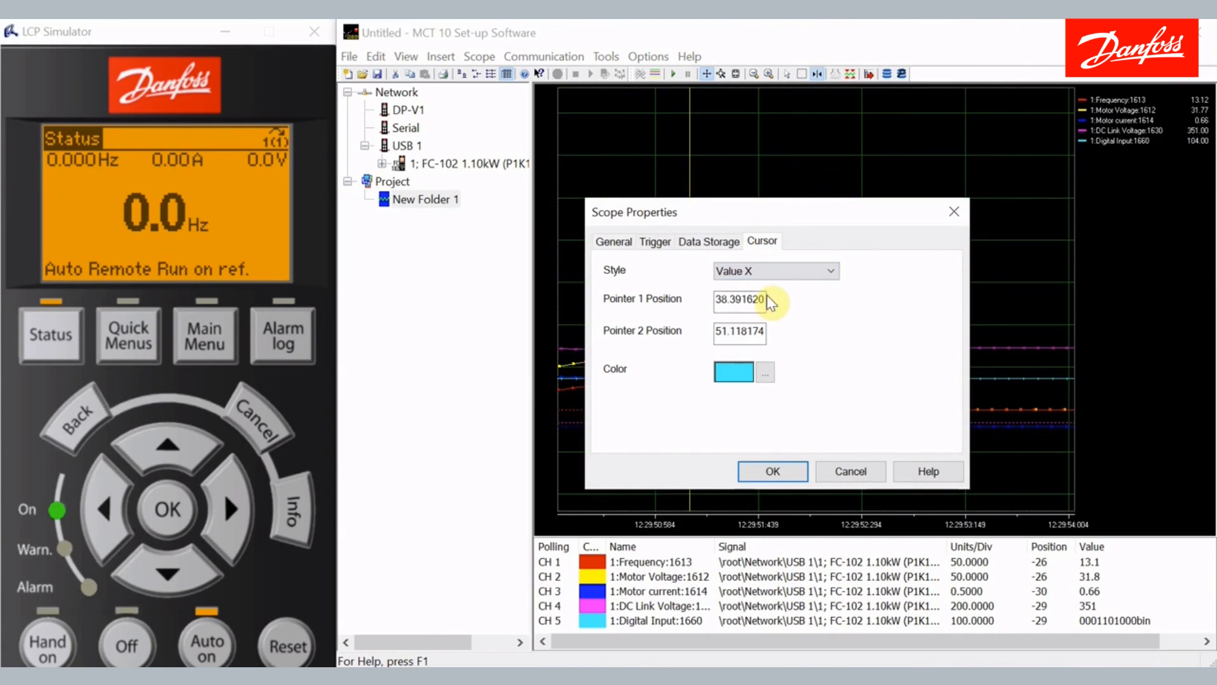
click(772, 471)
Step: Show the data cursor, move it past the motor current peak to read each signal's time, and hide it again
click(816, 74)
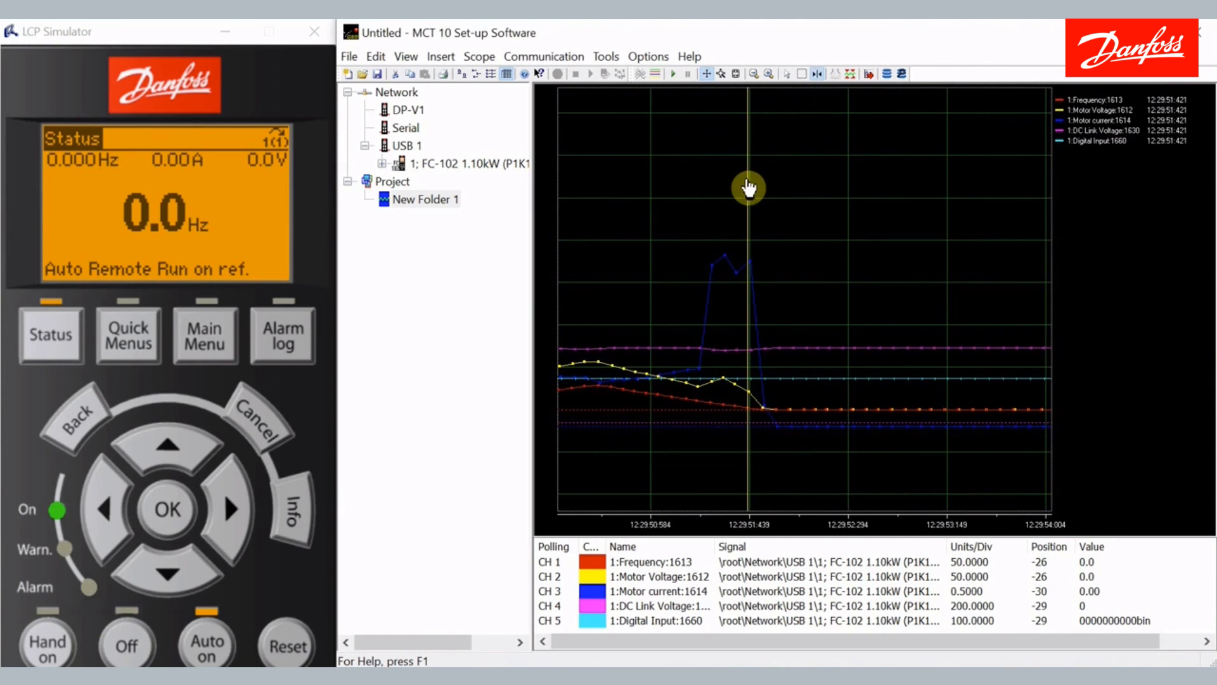
drag(749, 188, 857, 189)
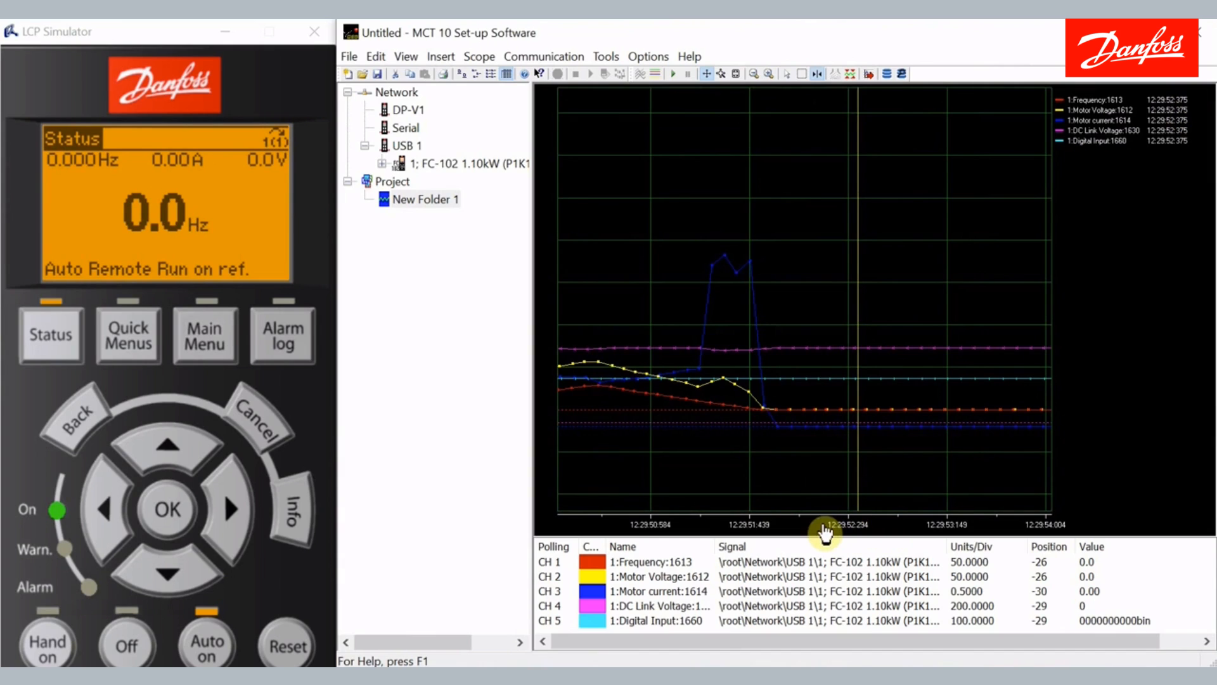
click(819, 74)
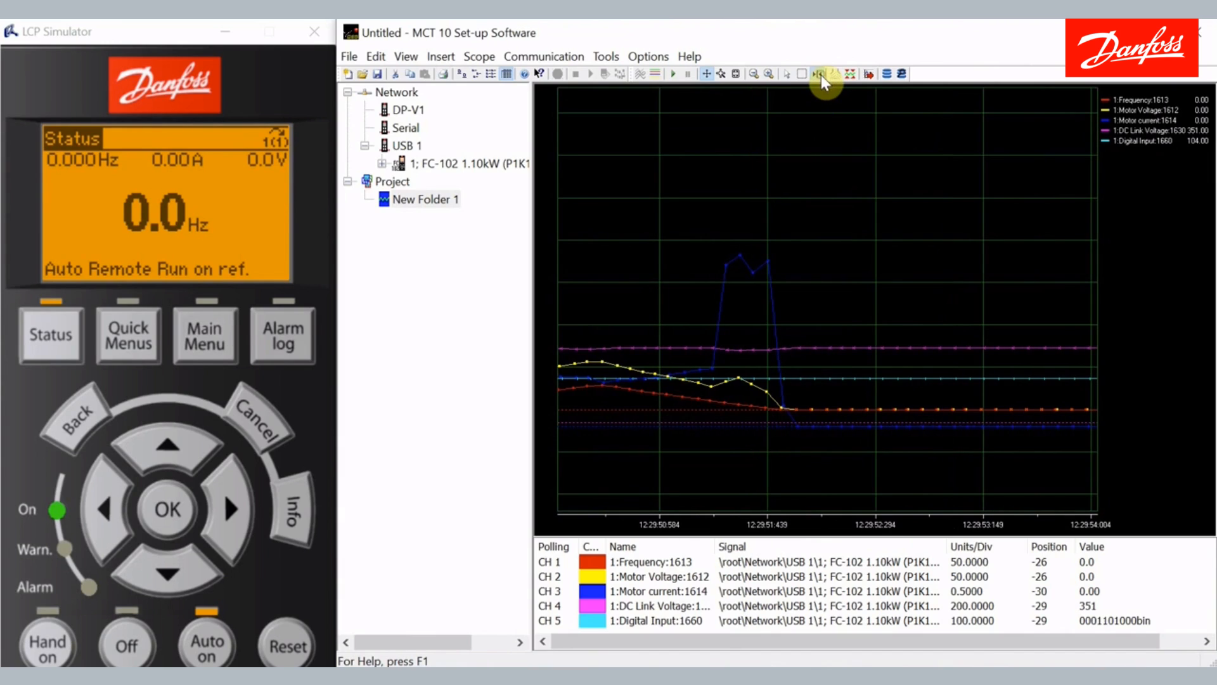
Step: Change the data cursor style to Delta X in the scope properties
right_click(814, 148)
click(829, 164)
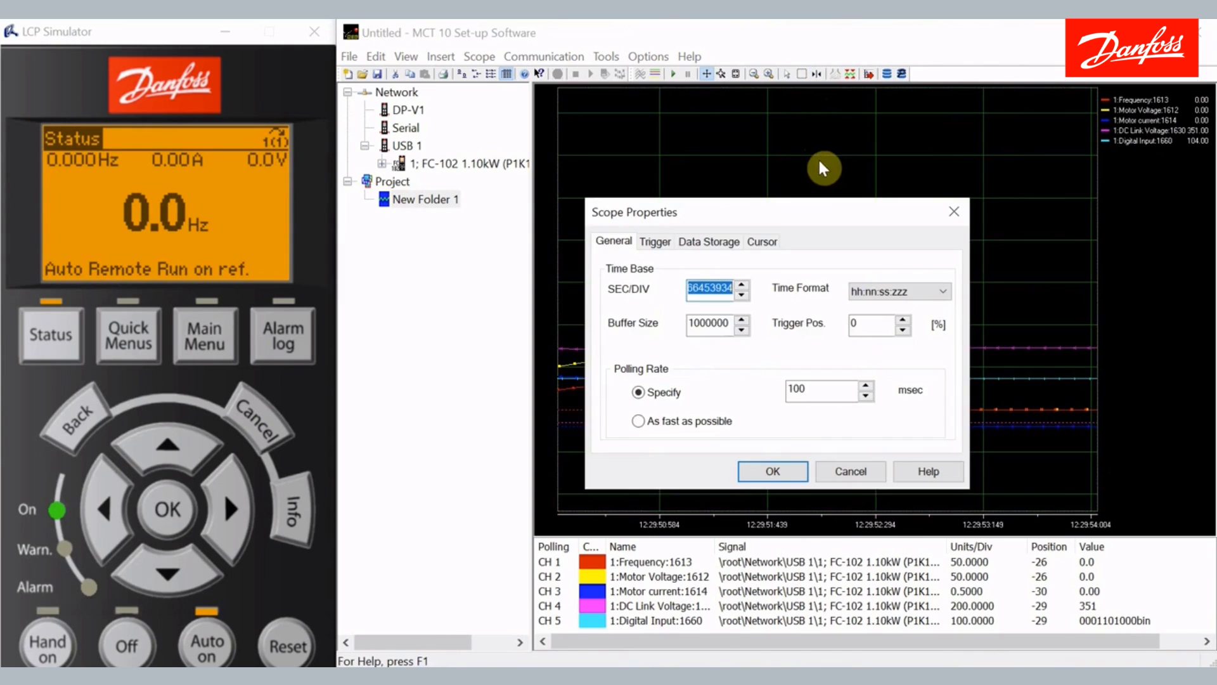
click(758, 242)
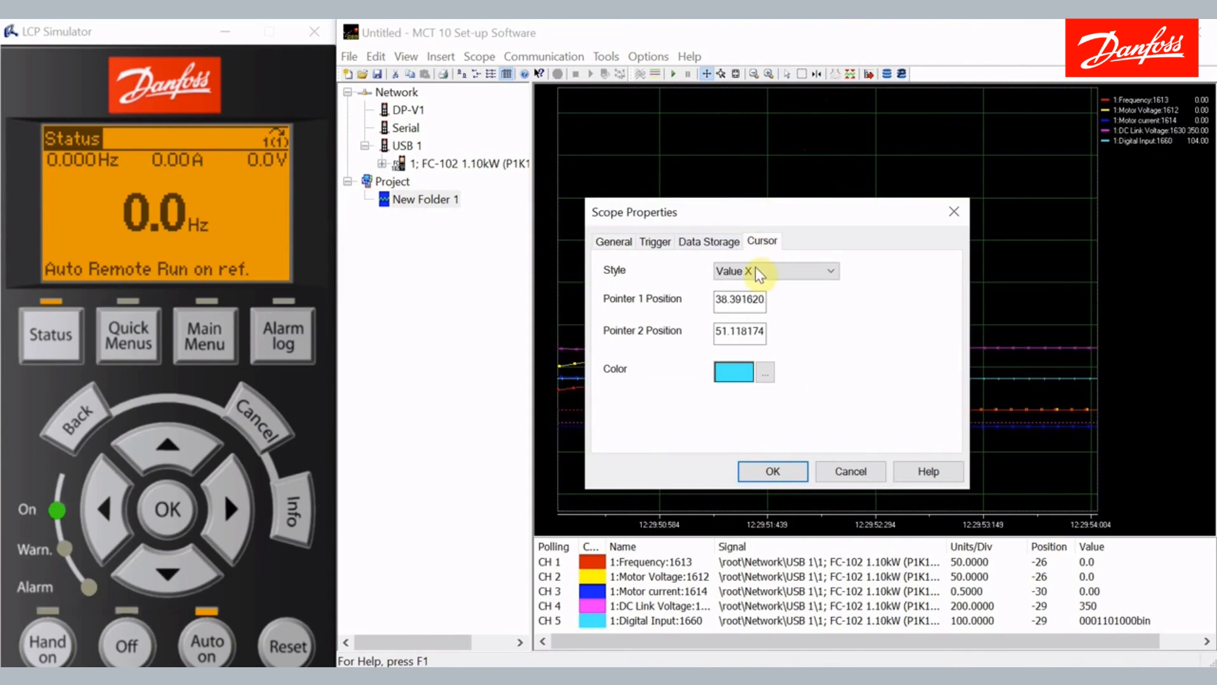
click(761, 271)
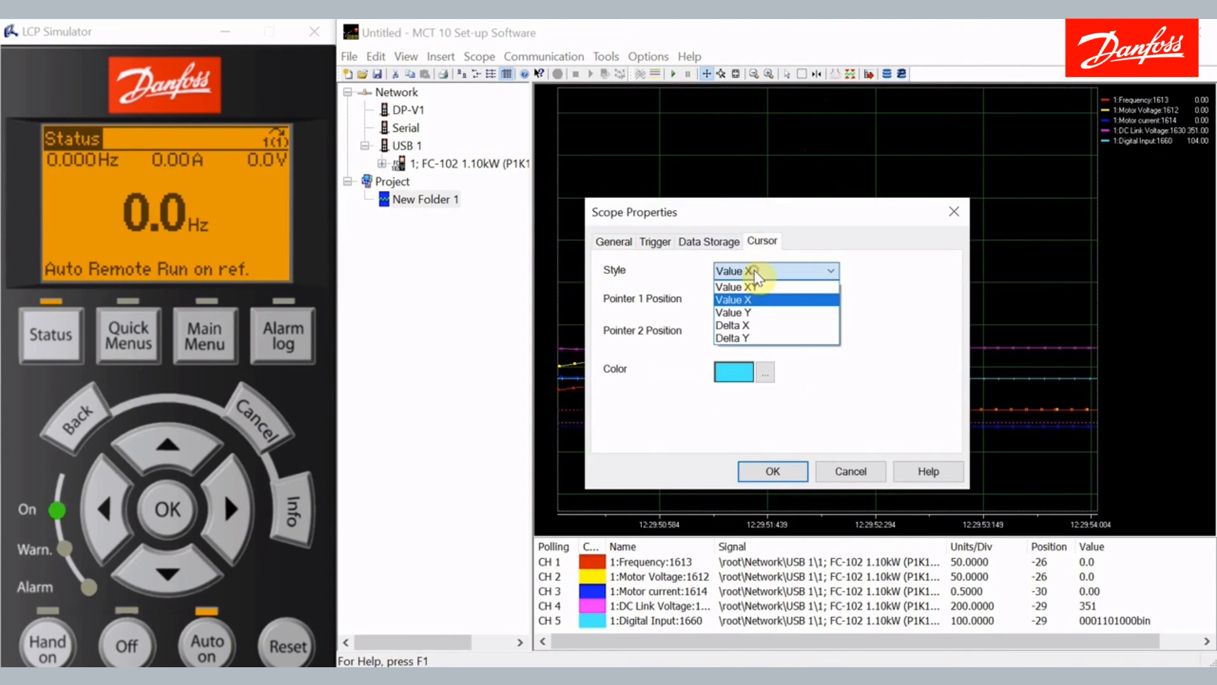
click(765, 326)
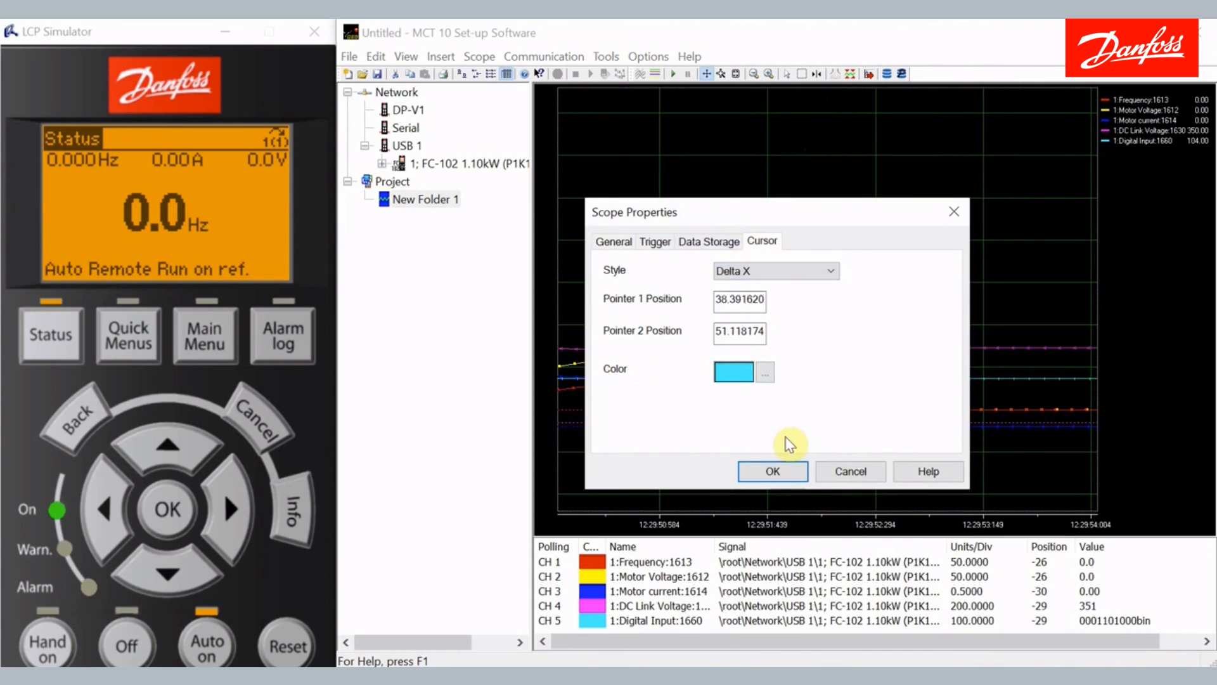
click(781, 472)
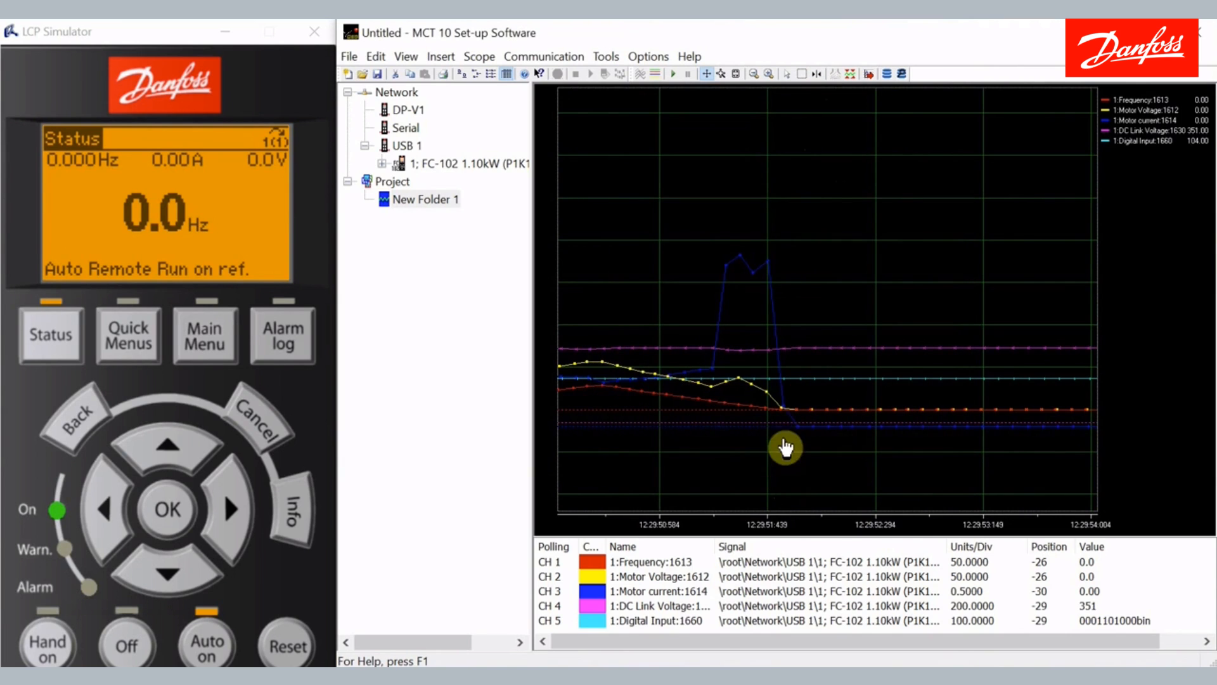
Step: Show the two vertical cursors and place them at the start and end of the motor current peak to measure its duration
click(815, 73)
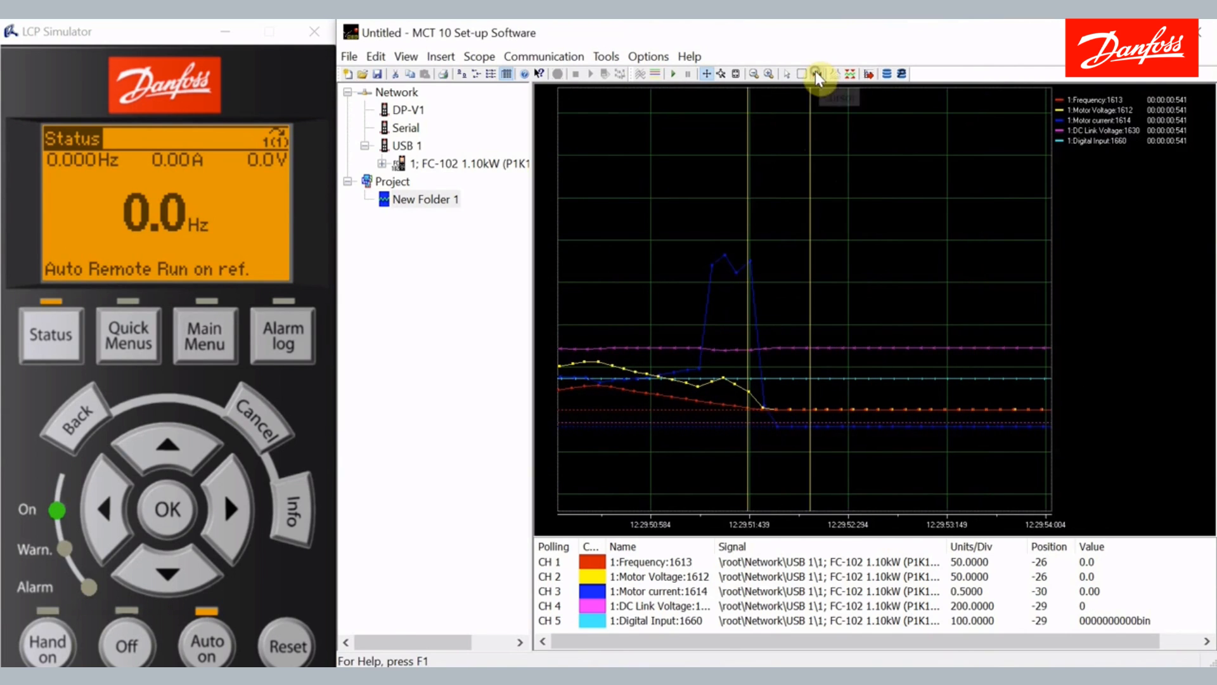
click(749, 211)
drag(749, 211, 700, 213)
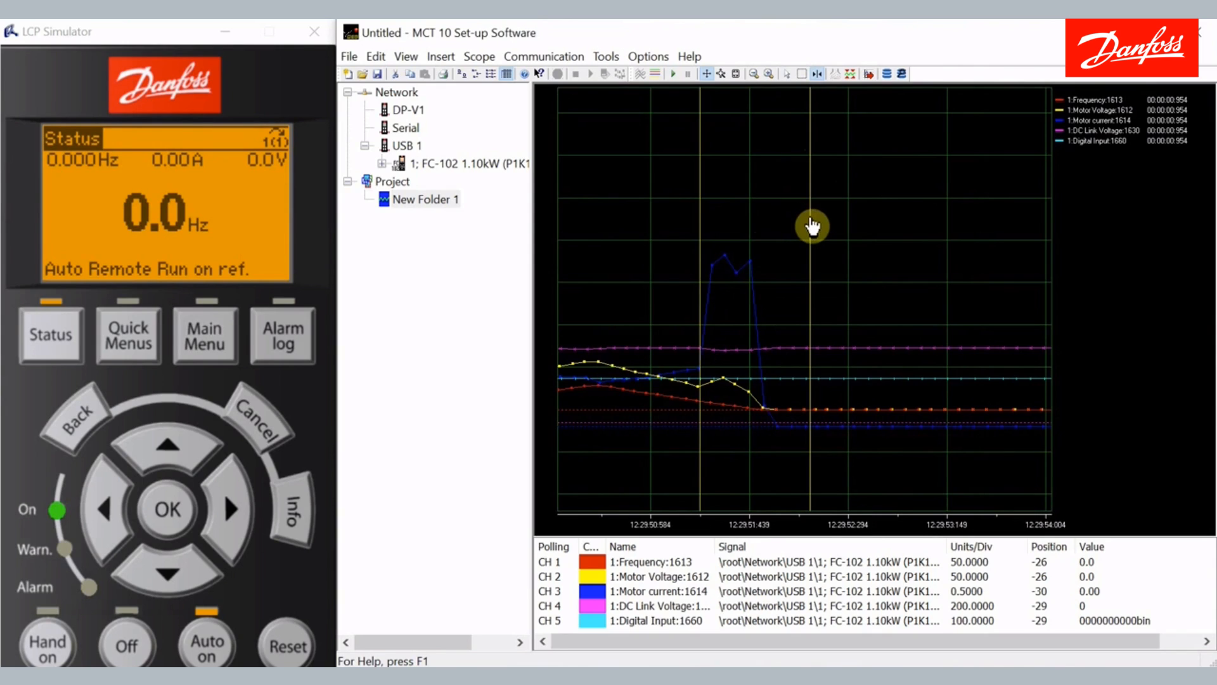
drag(810, 225, 779, 232)
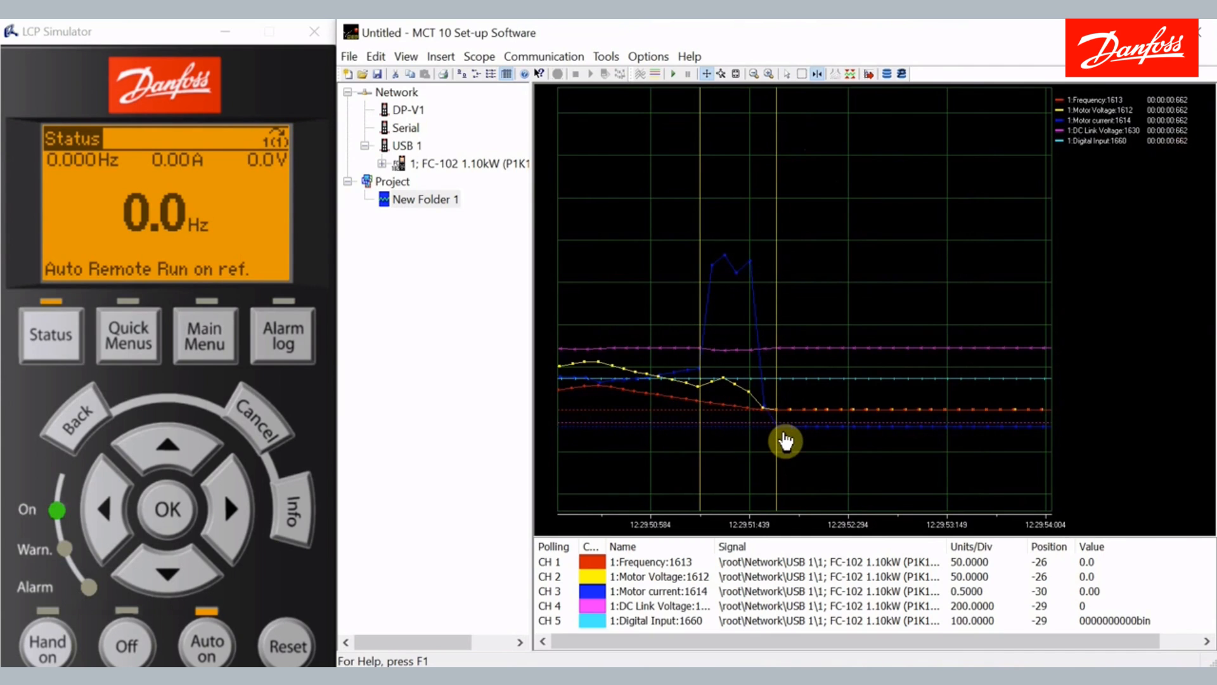
Step: Choose Delta Y as the data cursor style in the scope properties
right_click(807, 147)
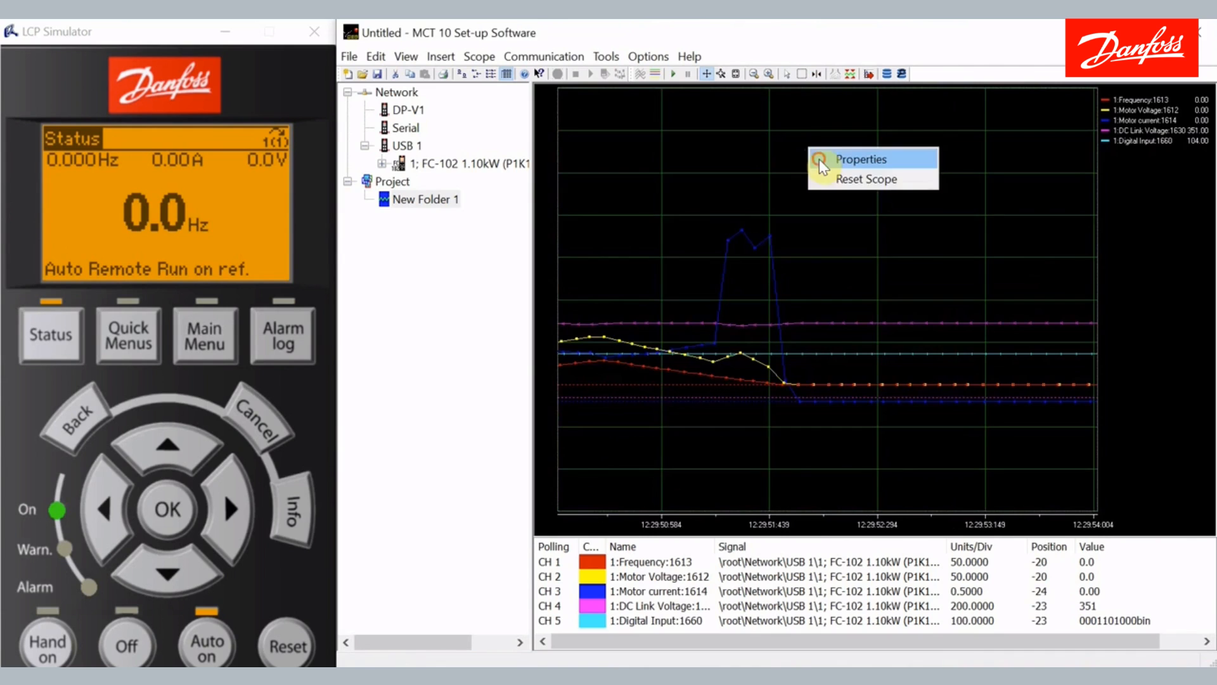
click(819, 159)
click(760, 240)
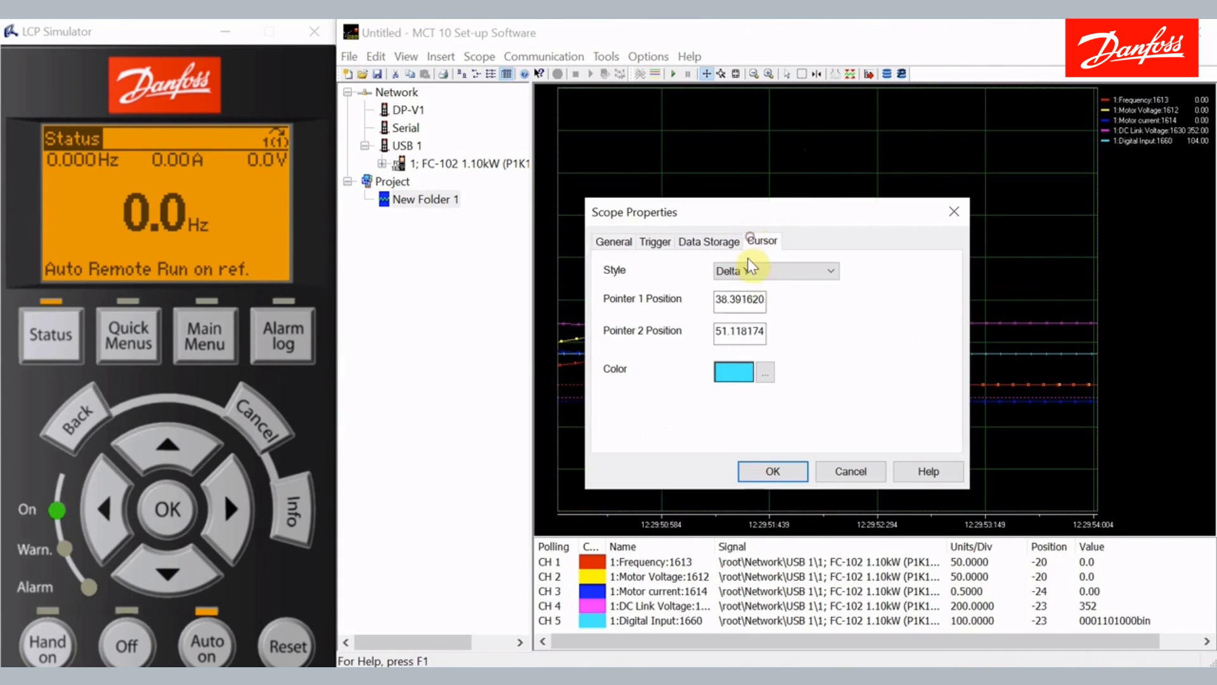
click(748, 271)
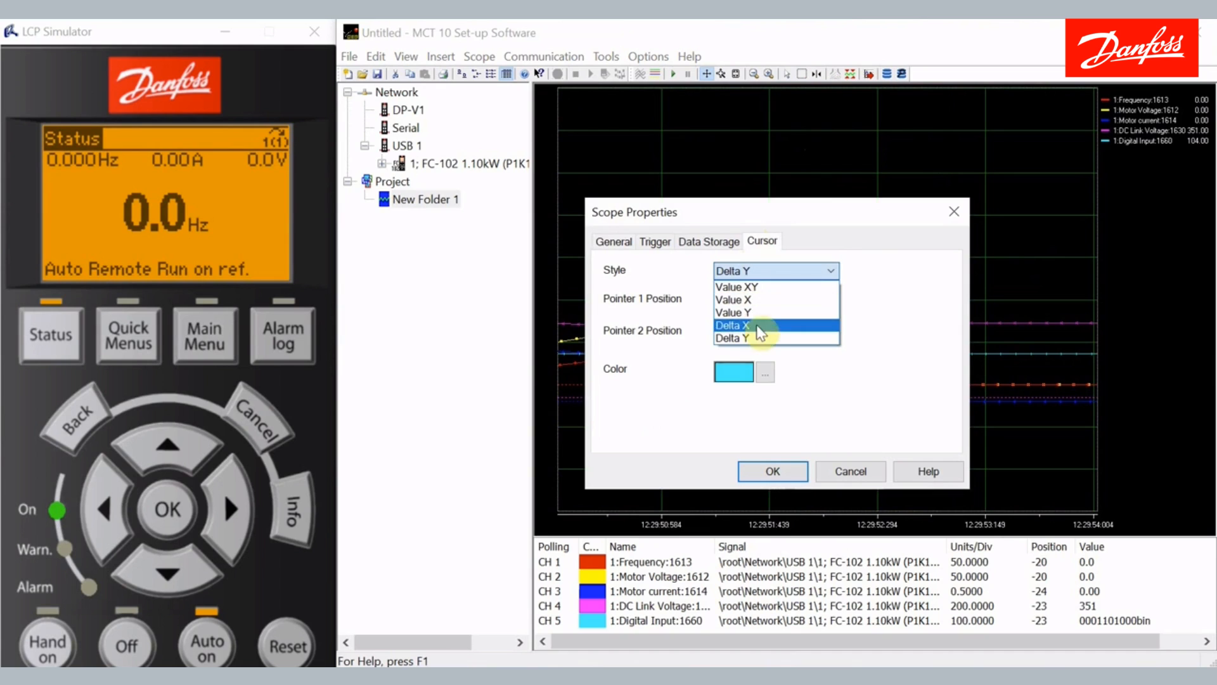
click(761, 338)
click(772, 470)
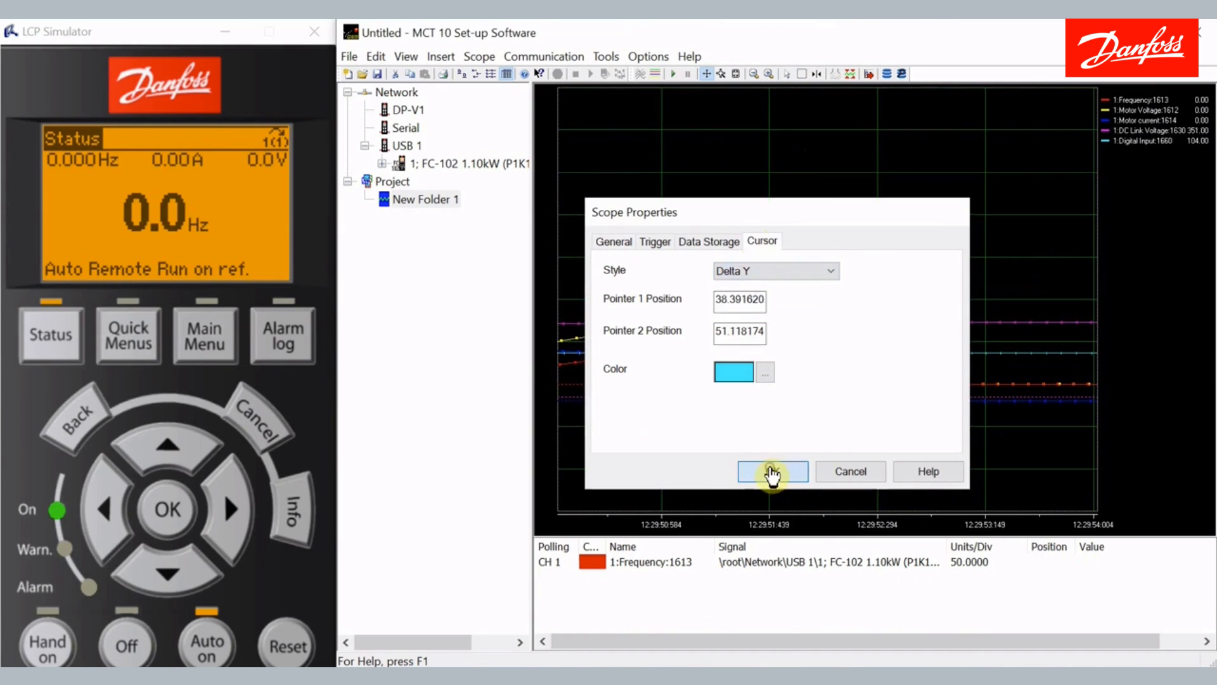
Step: Measure the motor current peak's height with the two horizontal cursors at its zero line and top, and hide the cursors
click(818, 74)
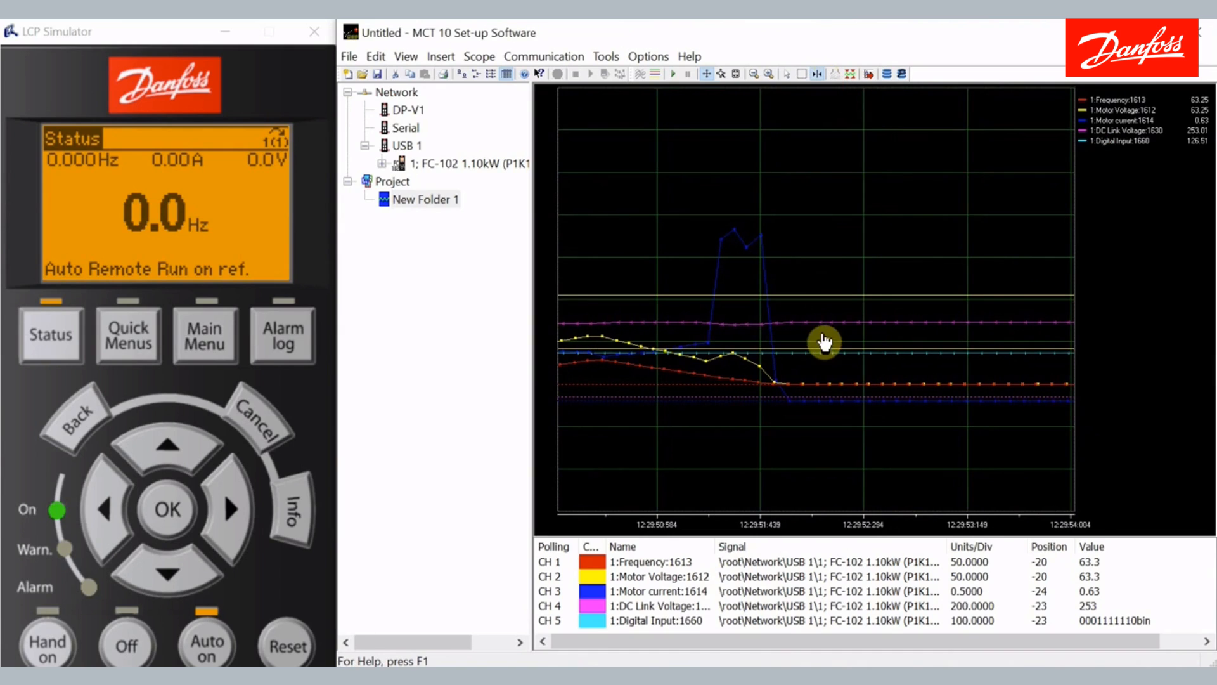
drag(830, 353, 842, 402)
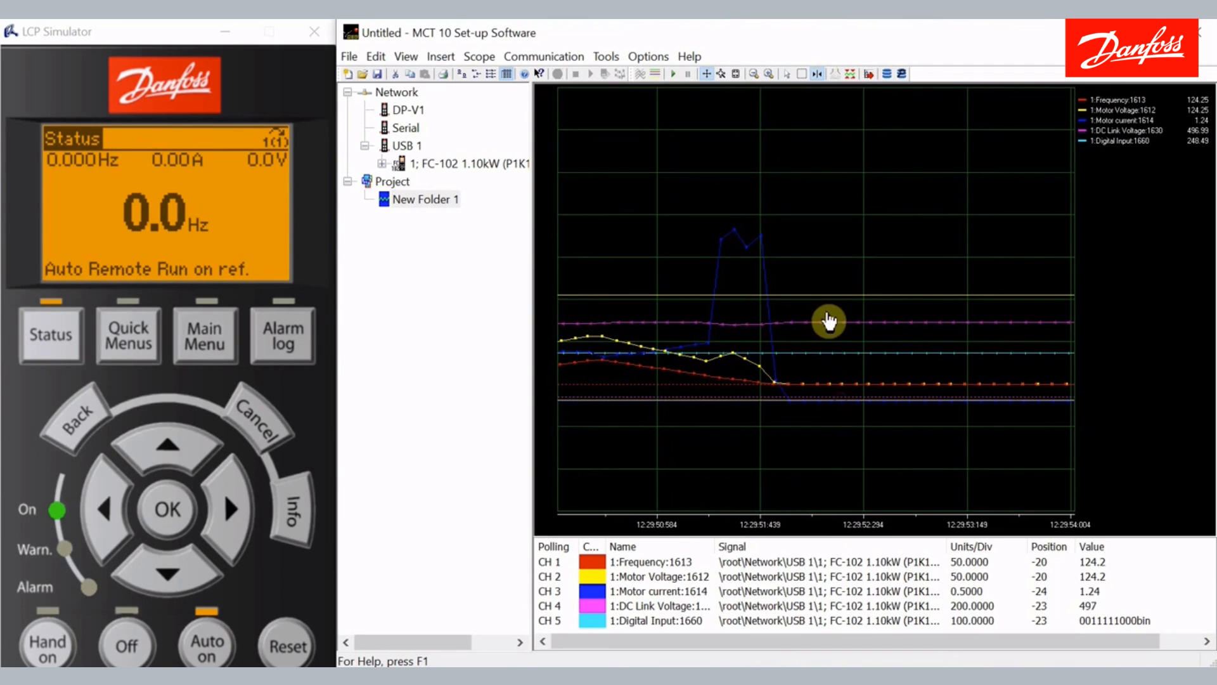
drag(826, 294, 822, 238)
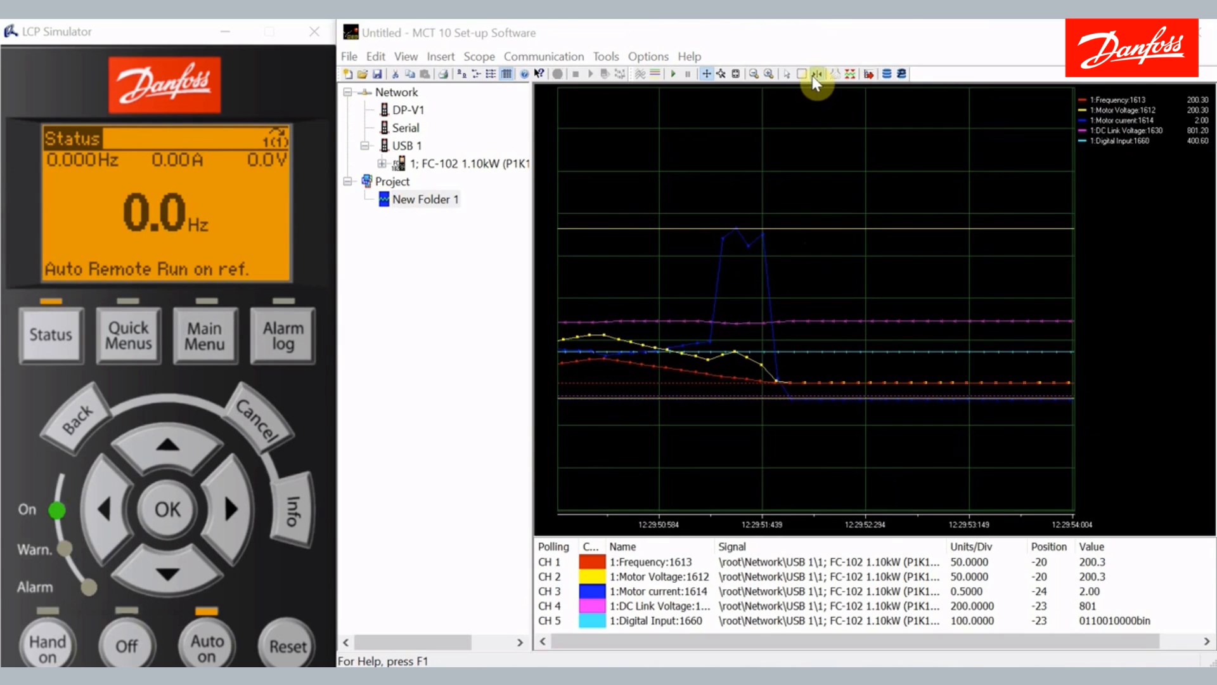
click(816, 74)
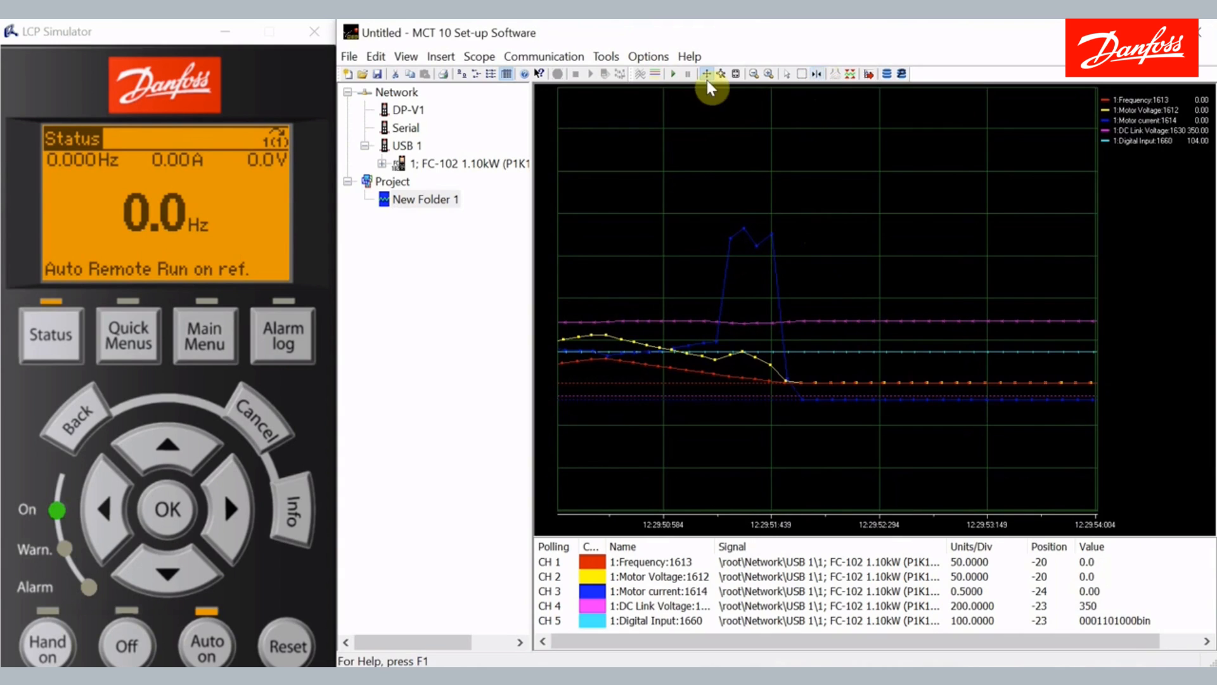
Step: Resume live plotting, pause it again, and scroll back to the new motor current peak at start-up
click(673, 74)
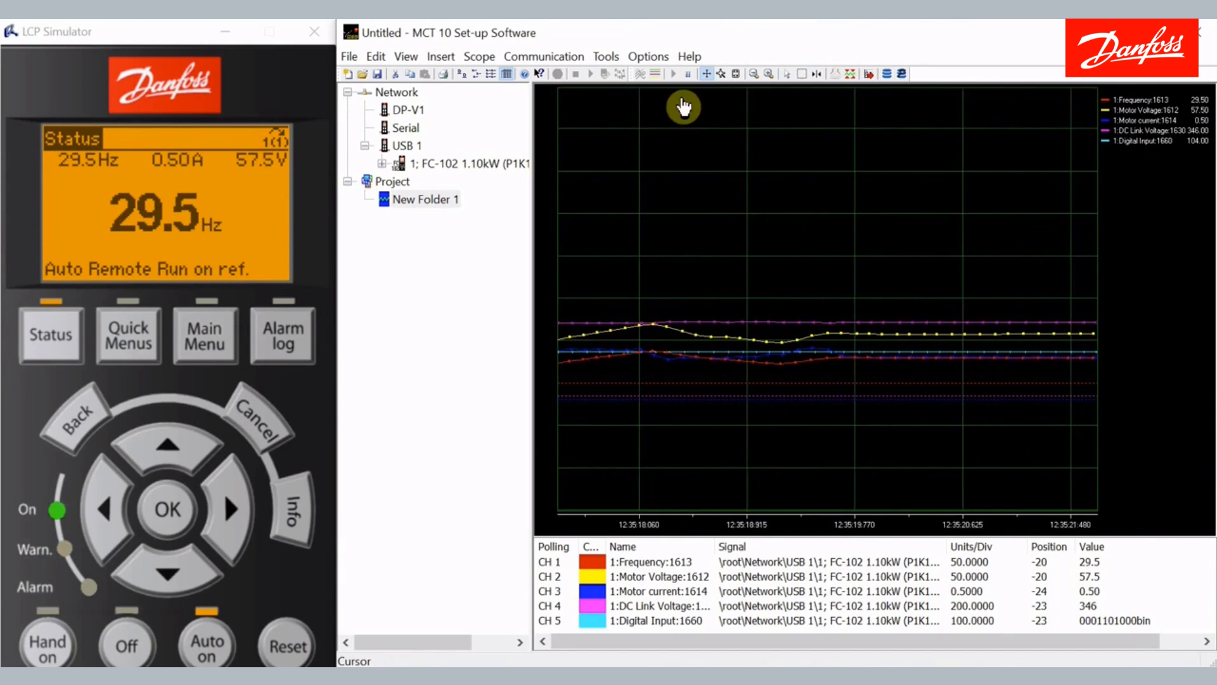
click(688, 75)
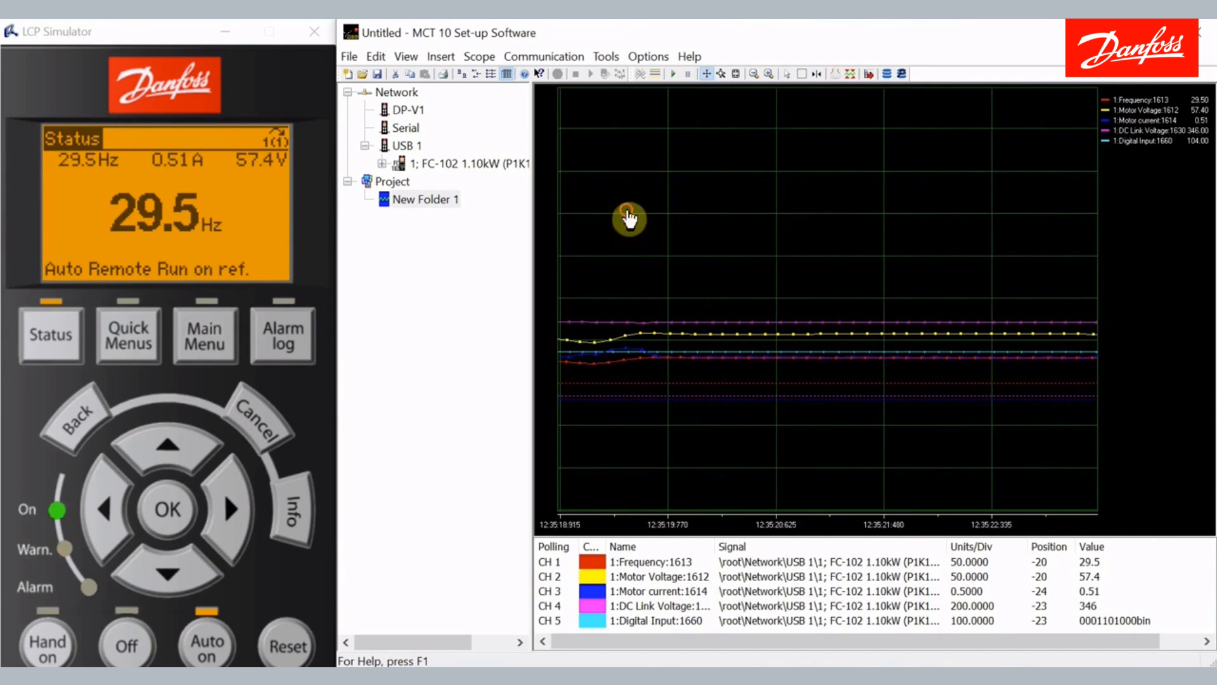
drag(630, 219, 1015, 194)
drag(695, 204, 814, 188)
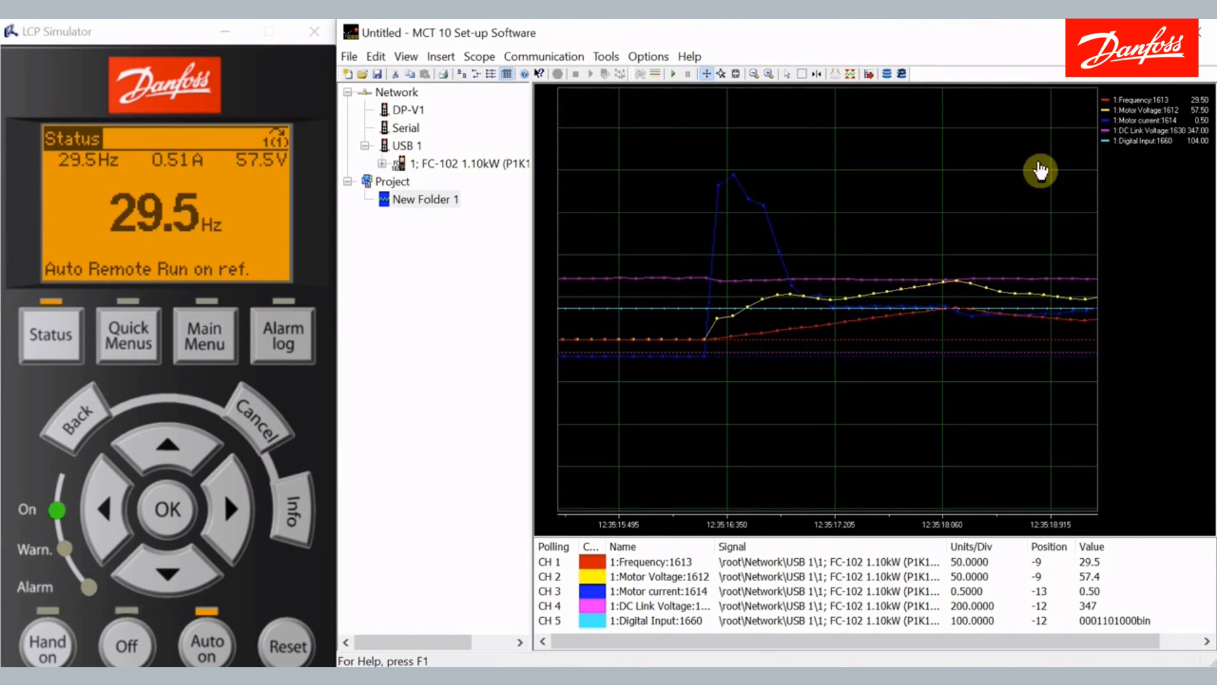
Step: Clear the buffer of the Motor current channel, and do the same for the DC Link Voltage channel
click(1130, 120)
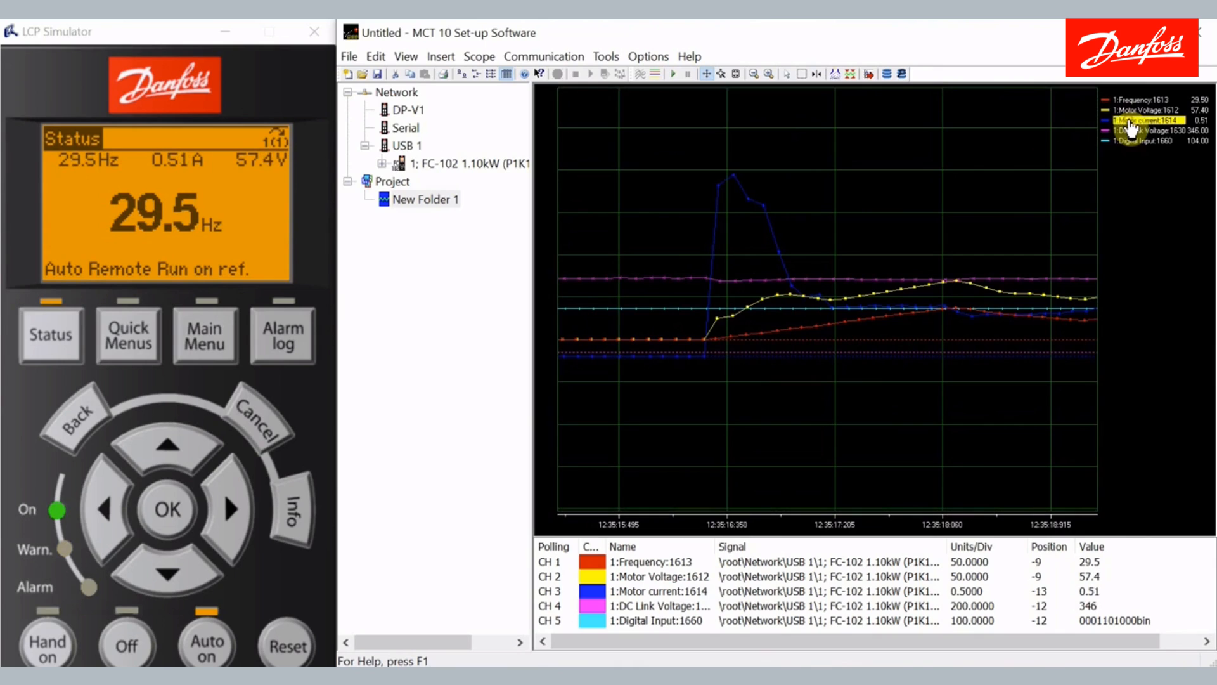
click(835, 72)
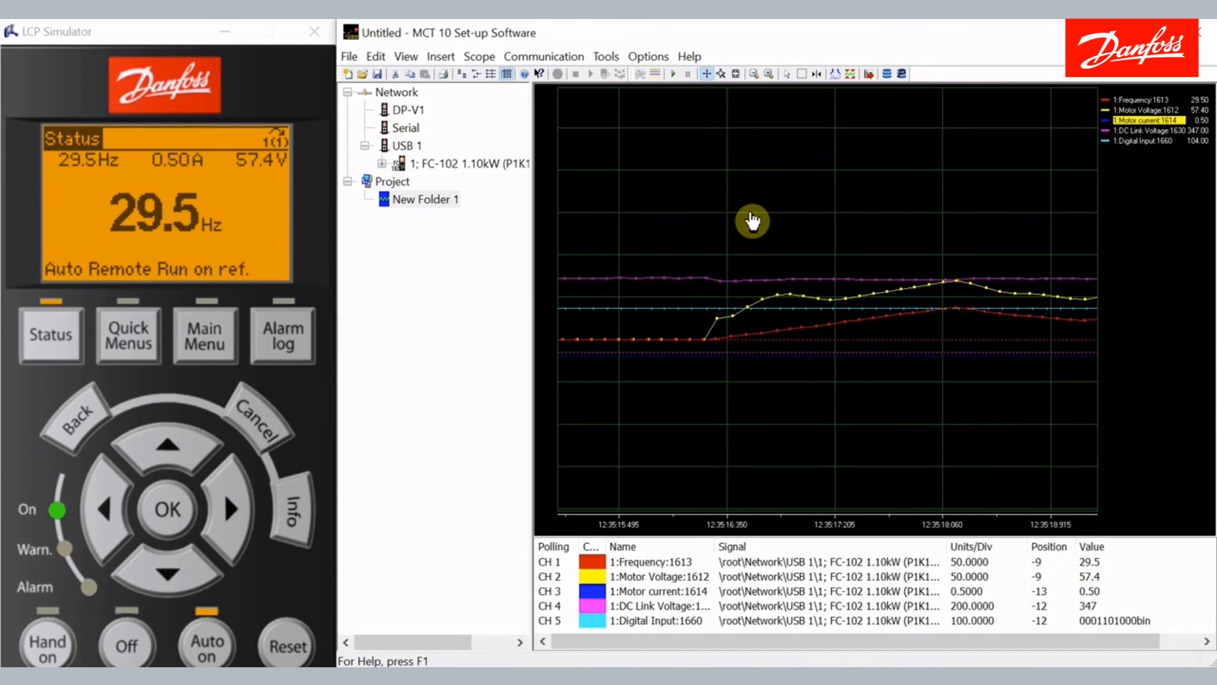
click(1147, 130)
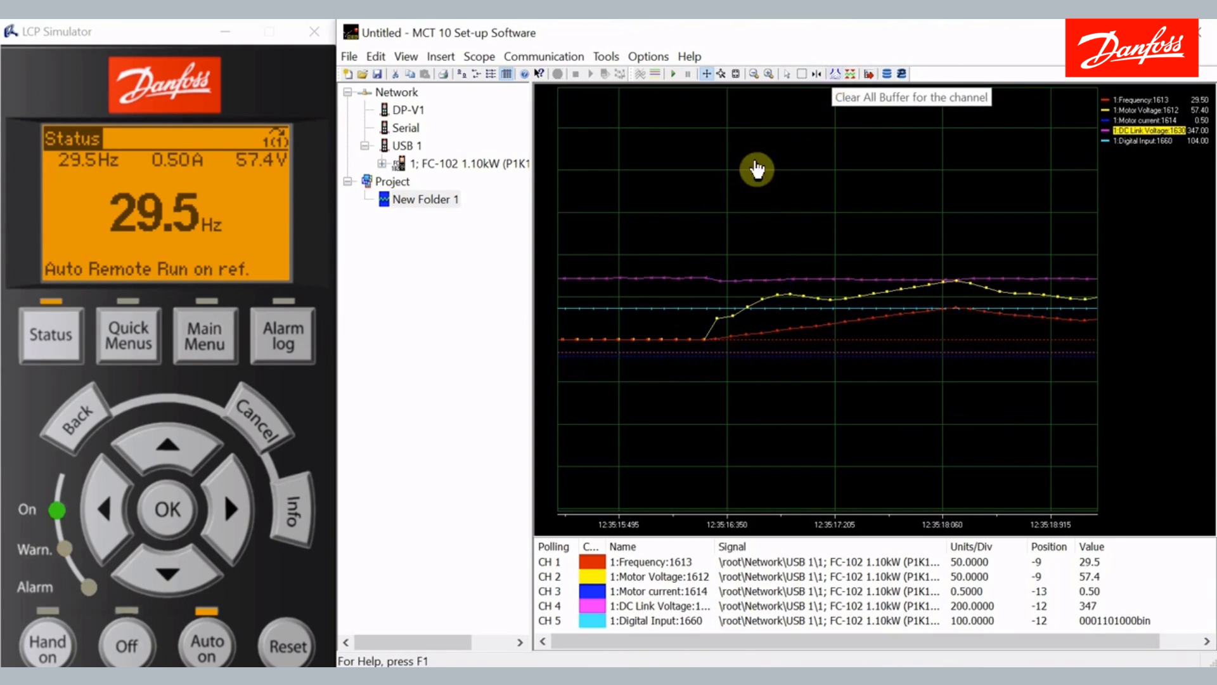
click(835, 73)
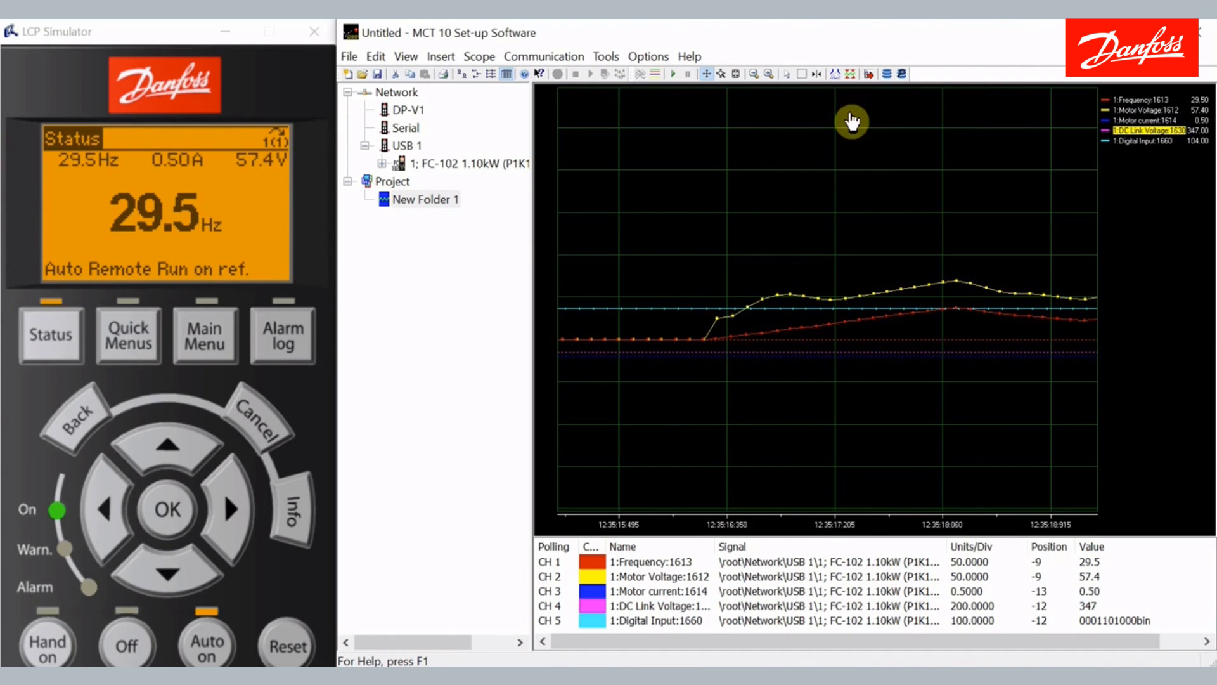
Step: Clear the buffers of all channels, and resume plotting with the channel positions reset to 0
click(849, 72)
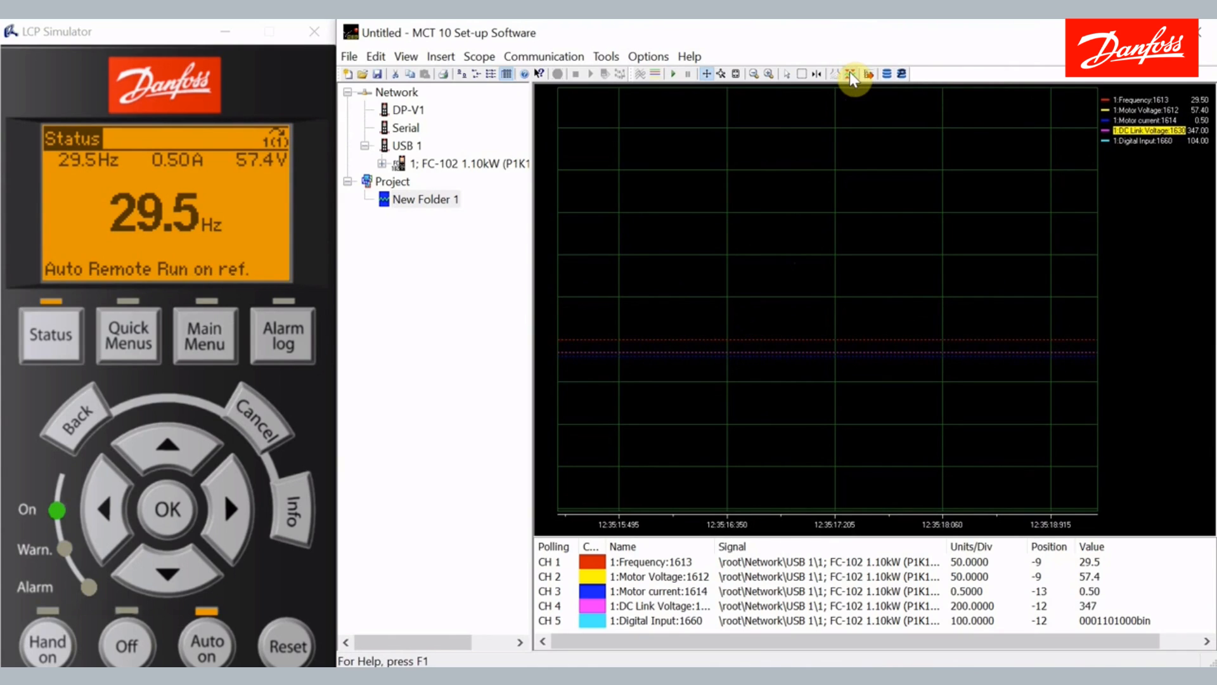
click(674, 75)
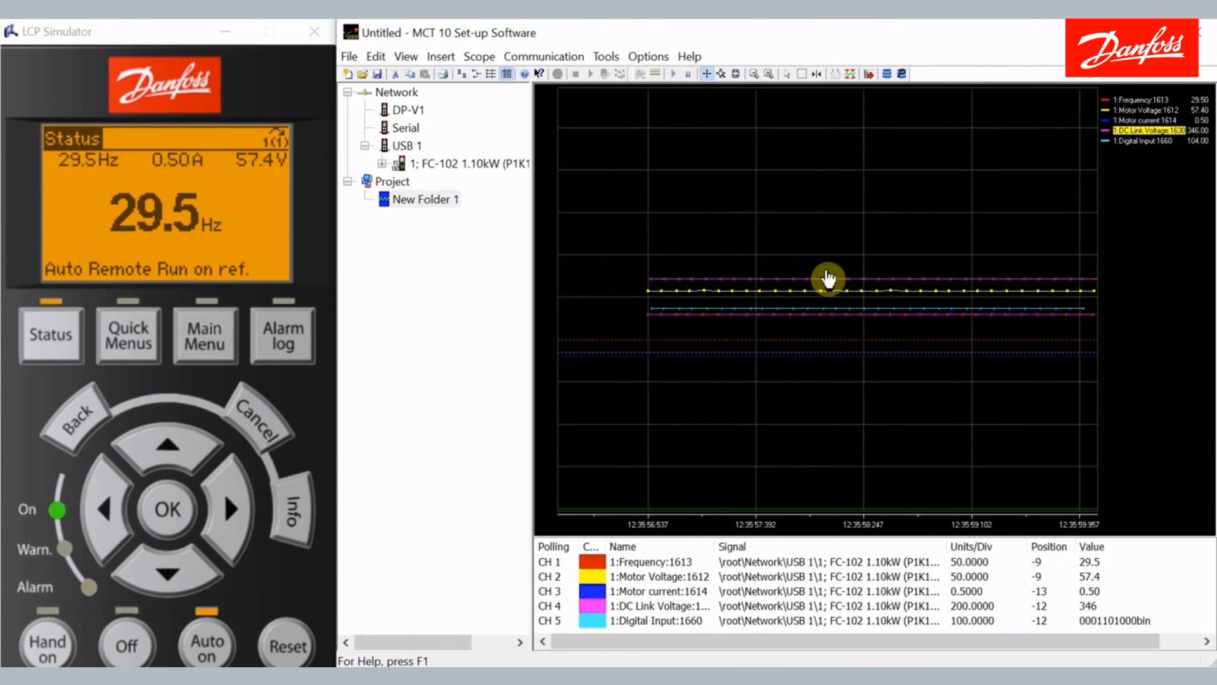
click(737, 75)
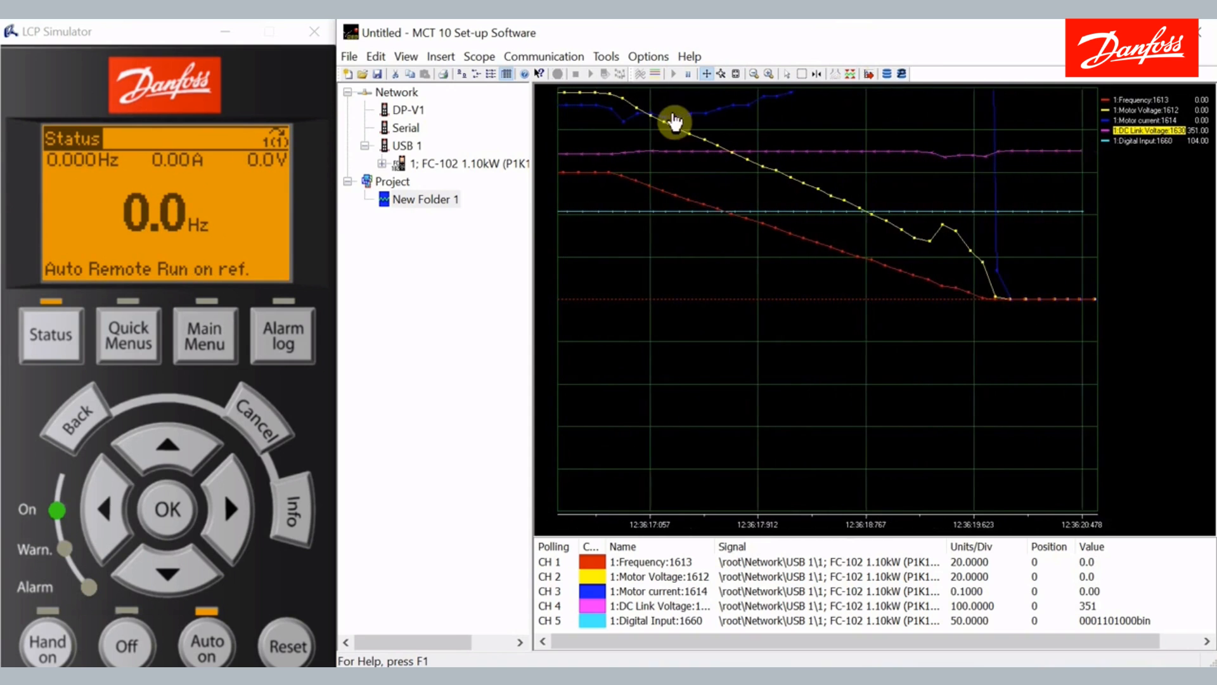
Step: Pause the plot and scroll the ramp-down traces into view, moving the channel positions to -47
click(687, 74)
drag(698, 209, 899, 383)
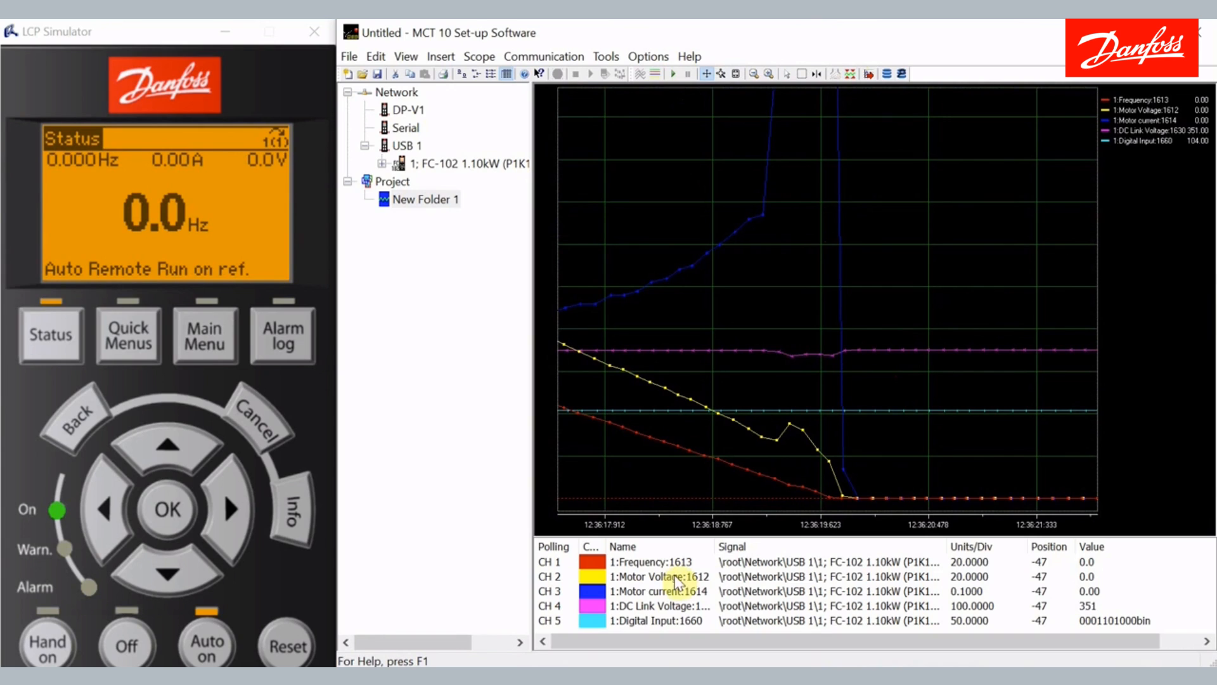
Step: Set the Motor current channel's scale to 0.3 units per division
click(679, 592)
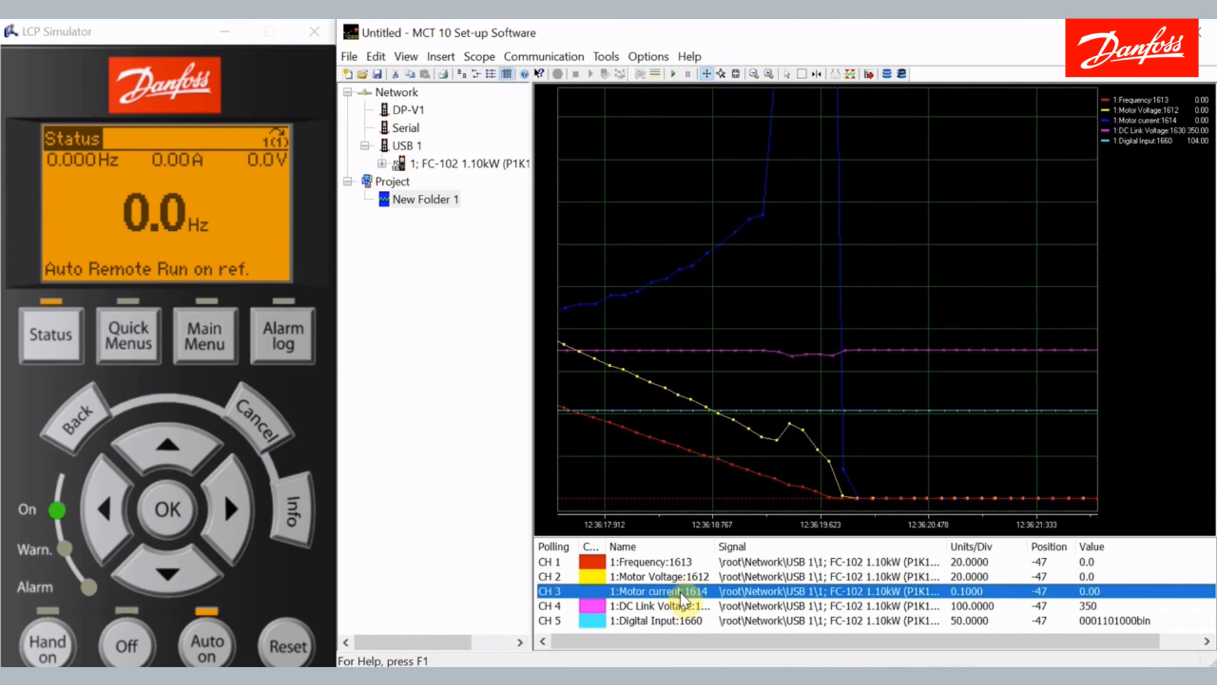
right_click(680, 592)
click(729, 537)
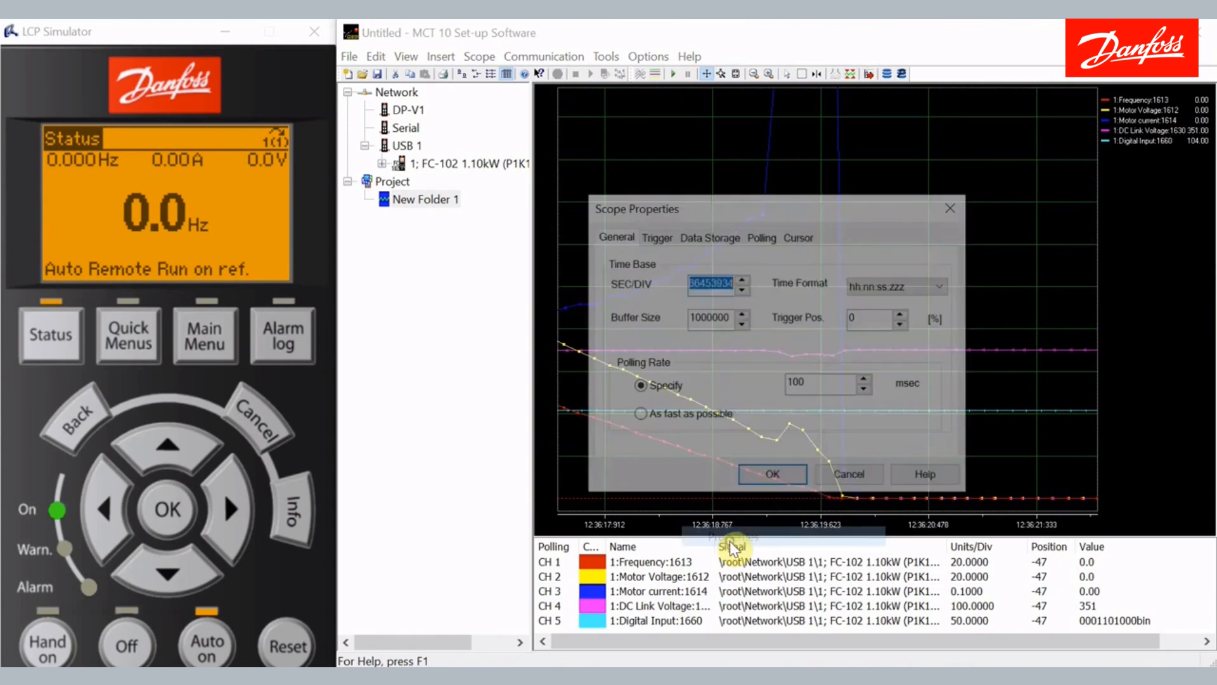
click(761, 235)
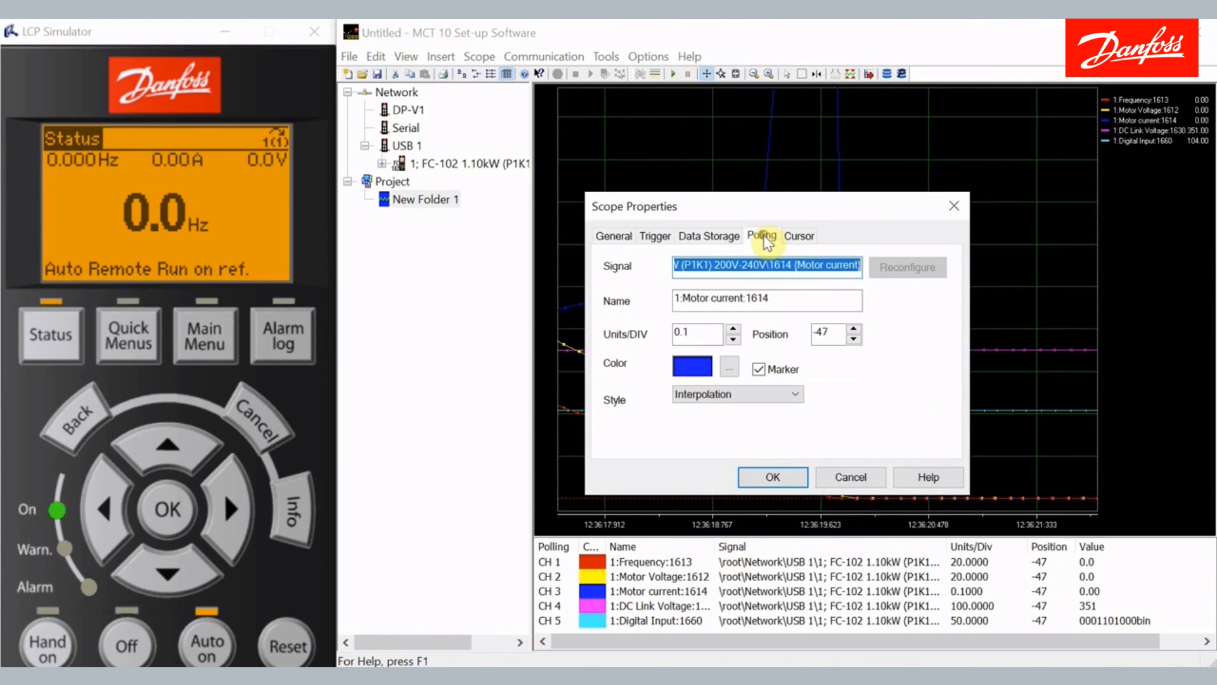
drag(694, 330, 661, 327)
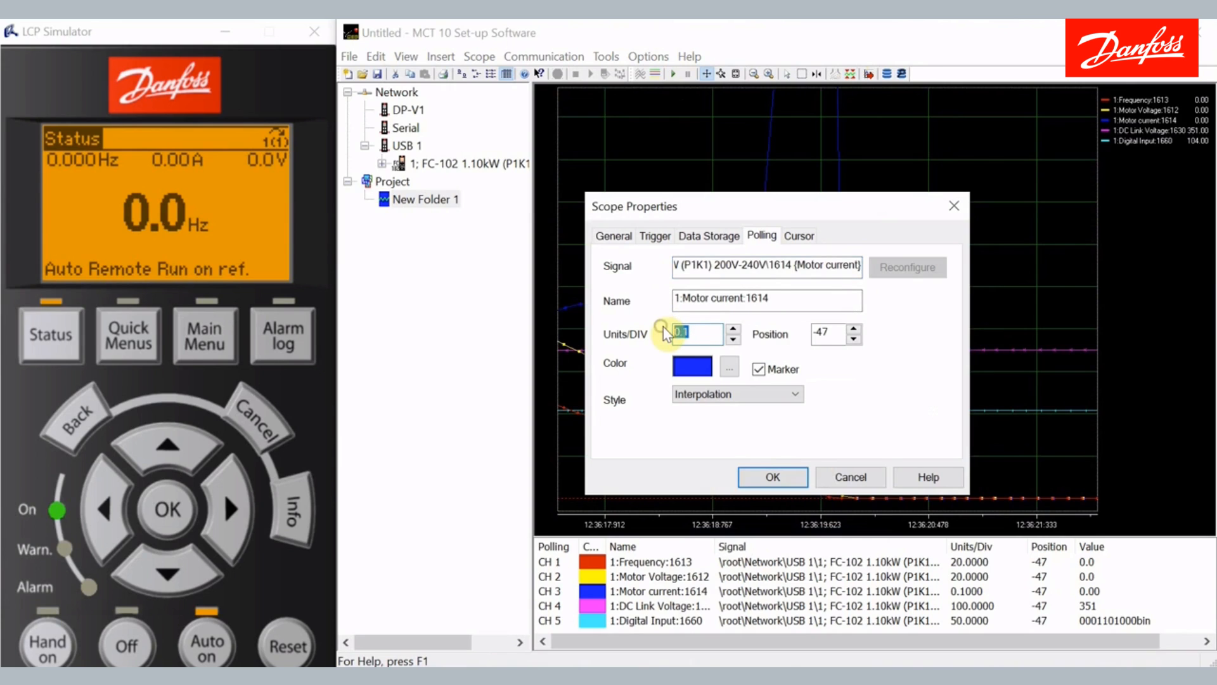
text(0.3)
key(Return)
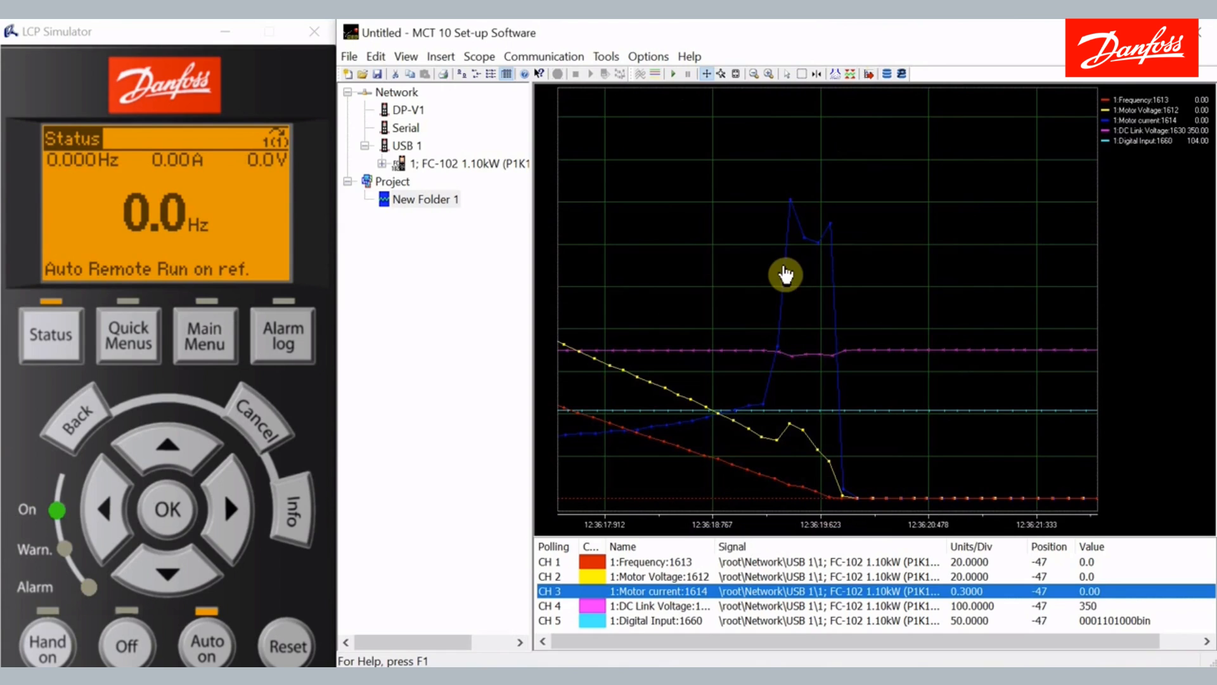
click(896, 195)
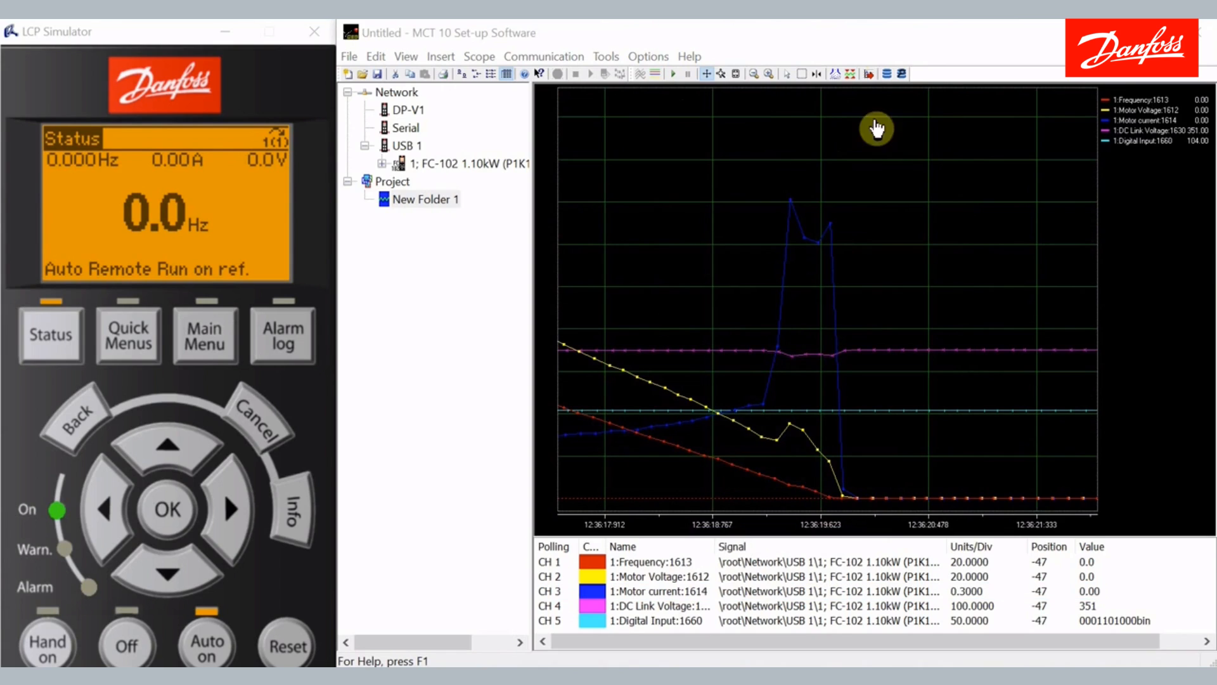
Step: Save the scope data as a tab-delimited .xls file named excel in the MCT10 lesson folder
click(869, 74)
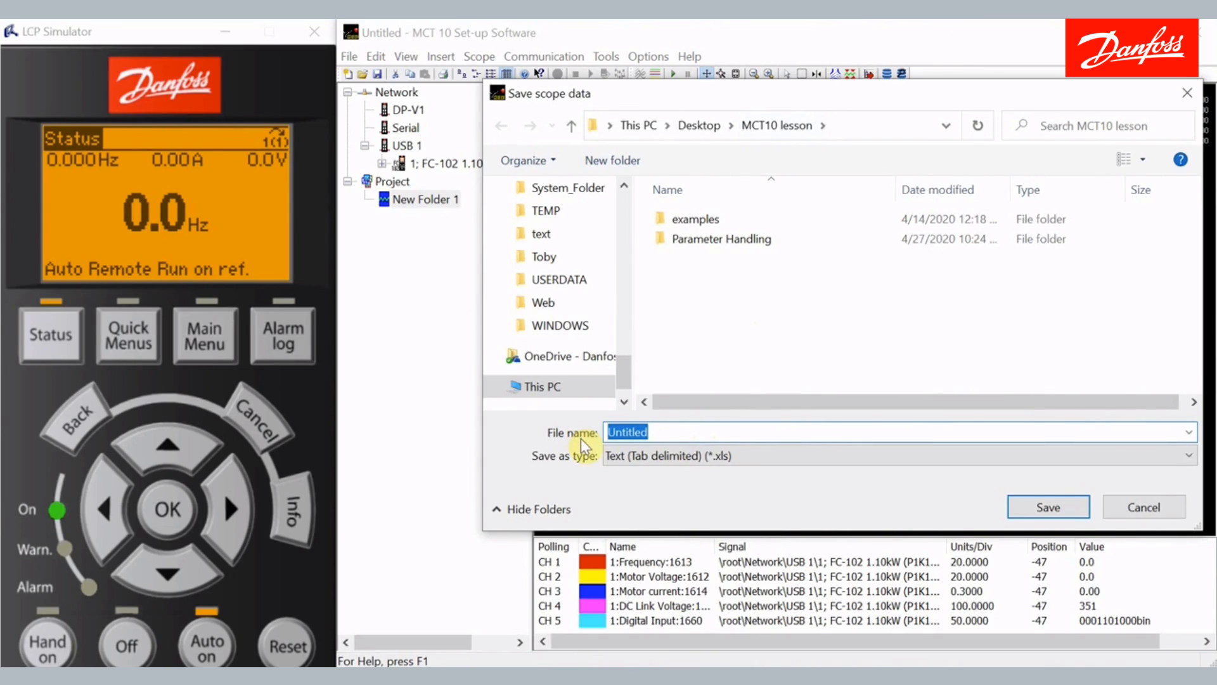
text(excel)
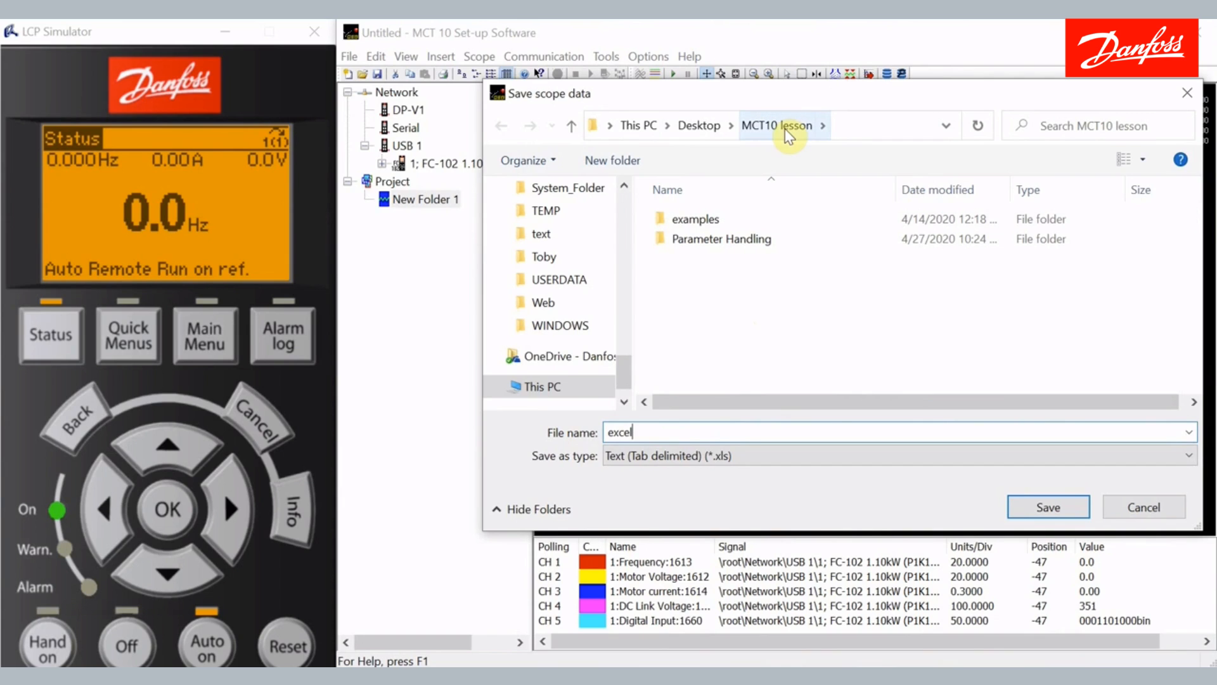
click(1059, 507)
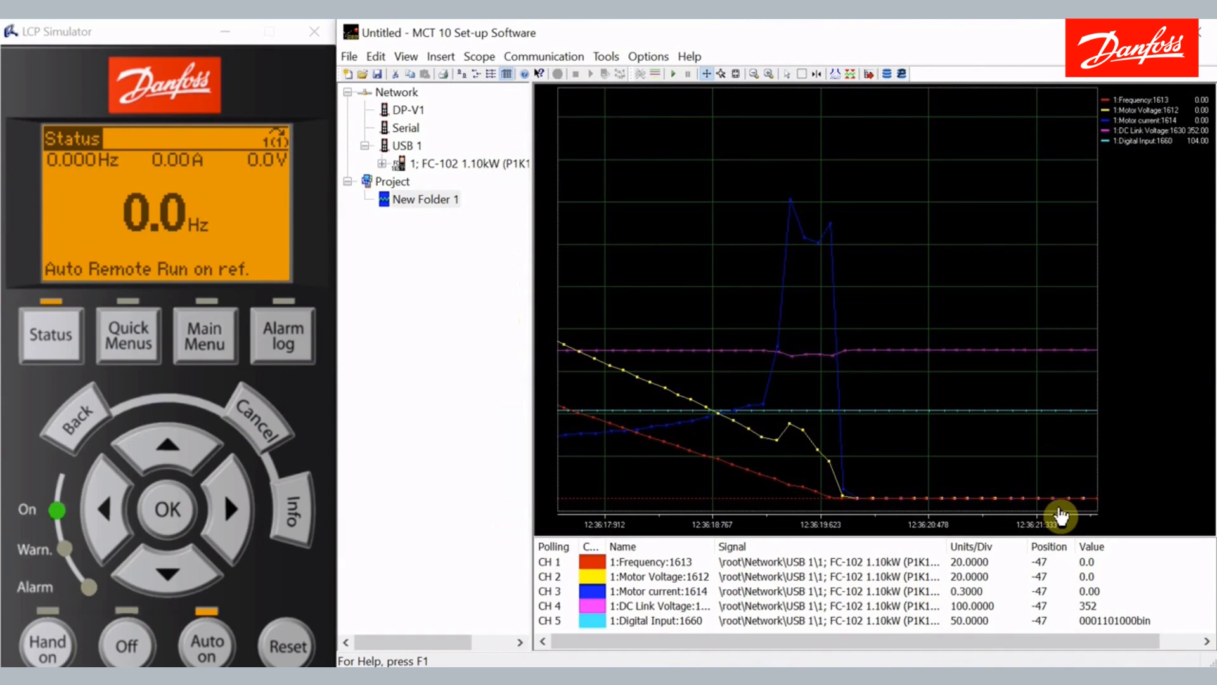
Step: Copy the path of the MCT10 lesson folder while saving the scope data again under the name Untitled
click(868, 74)
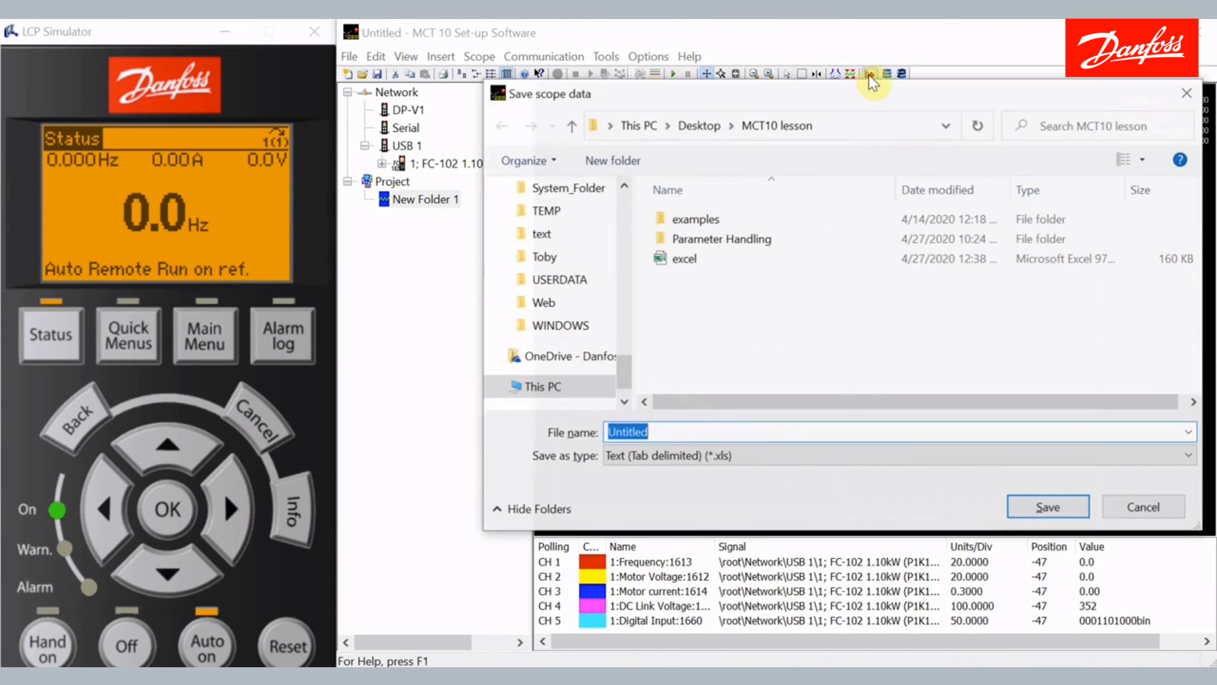
click(827, 125)
right_click(775, 125)
click(796, 180)
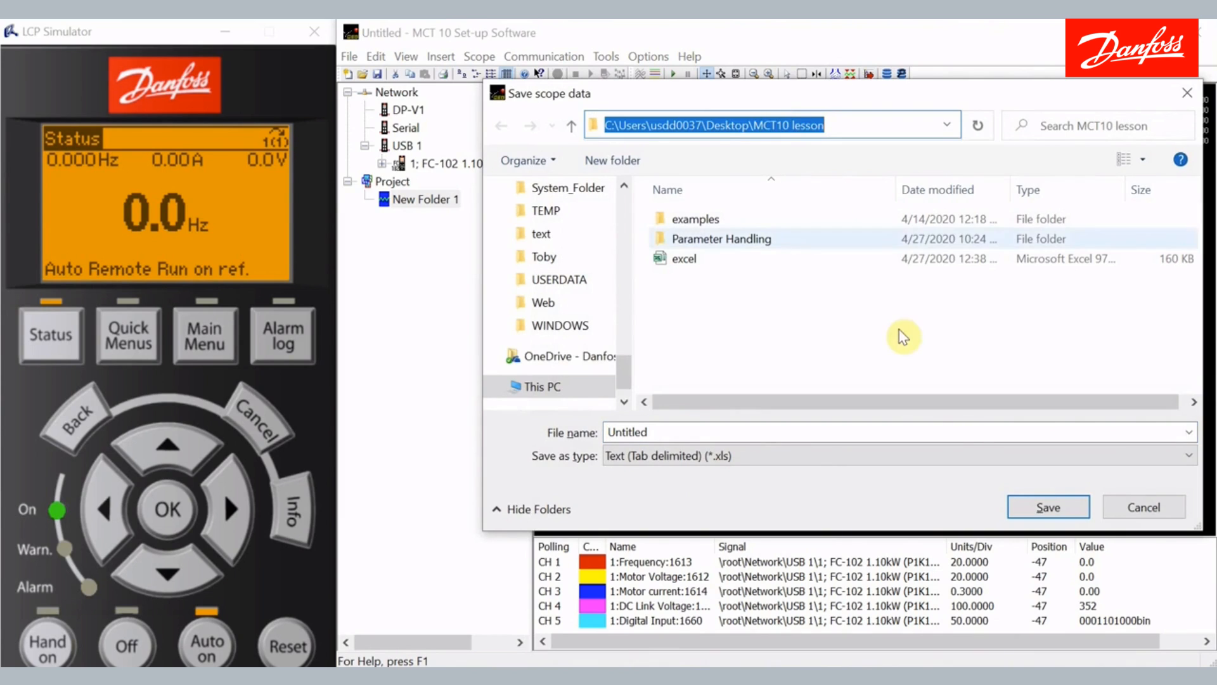
click(1052, 510)
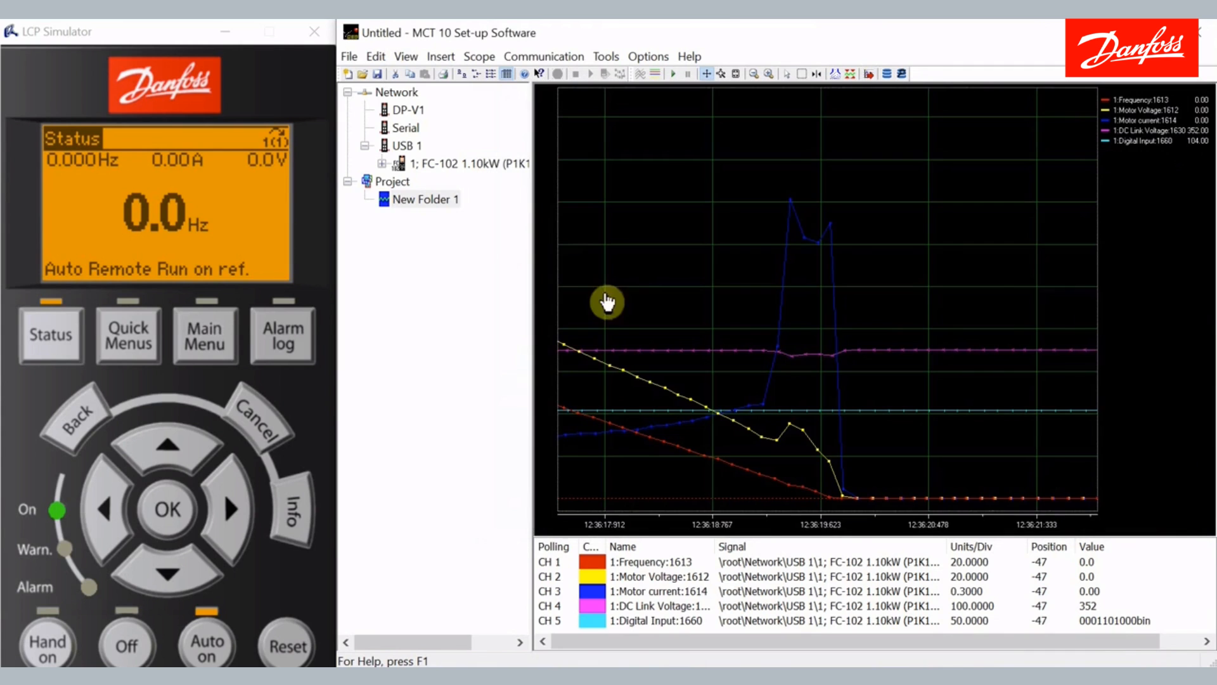
Step: Add a text note to New Folder 1 in the project and open the note
right_click(405, 206)
mouse_move(441, 217)
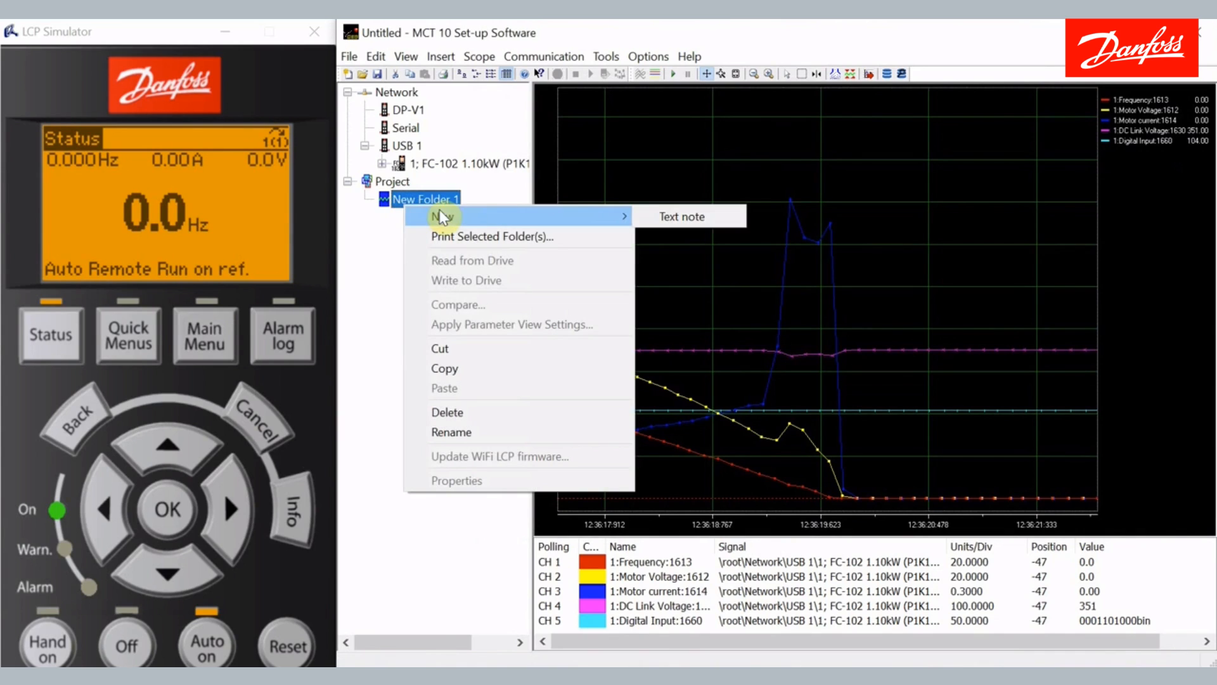
click(682, 217)
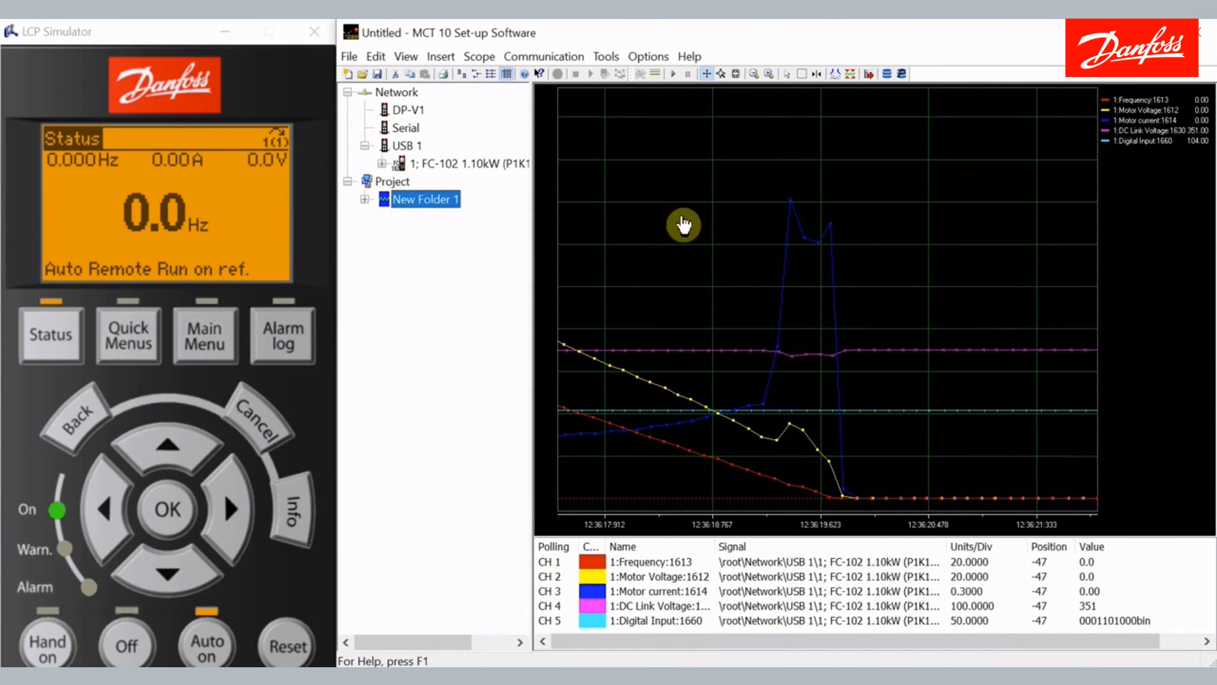
click(365, 200)
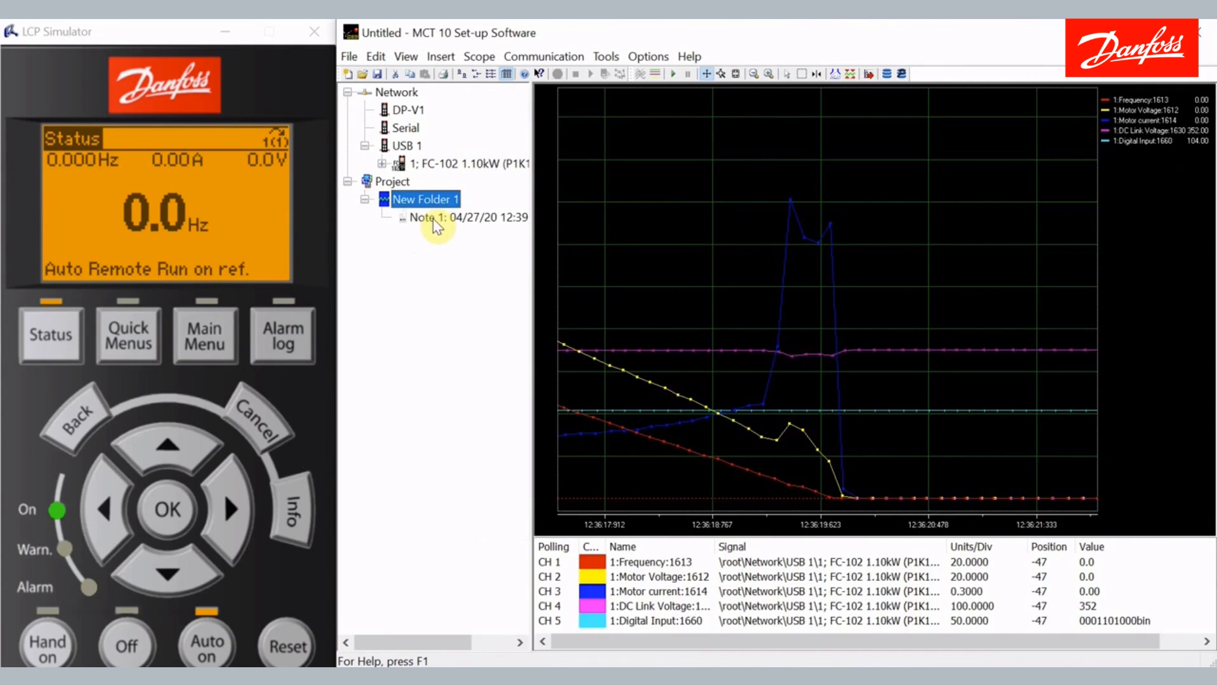
click(435, 220)
Step: Paste the copied folder path into the note and add the lines "job site" and "conditions" below it
click(678, 166)
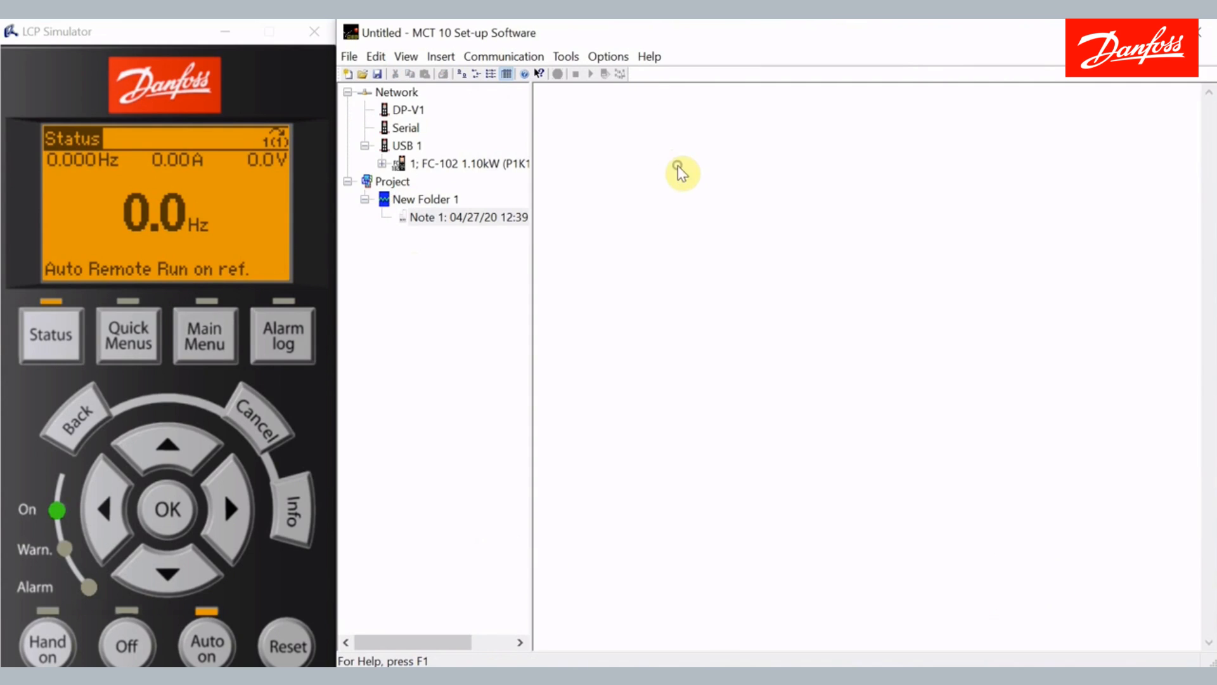
right_click(679, 171)
click(708, 239)
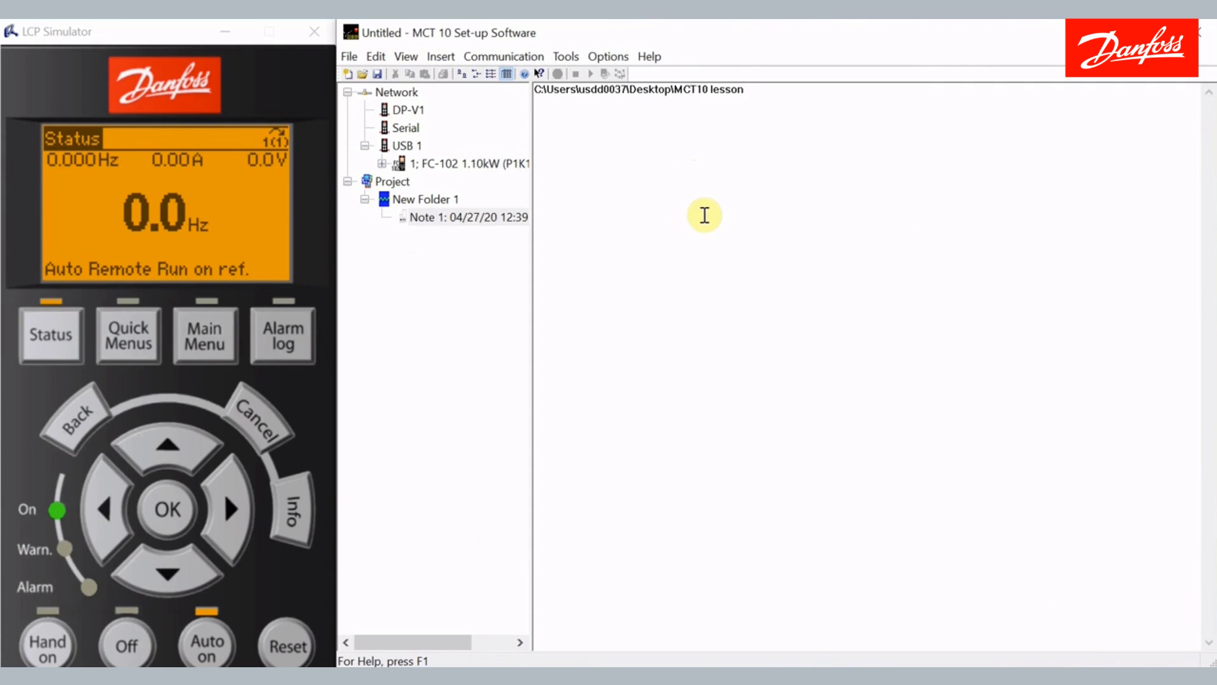
key(Return)
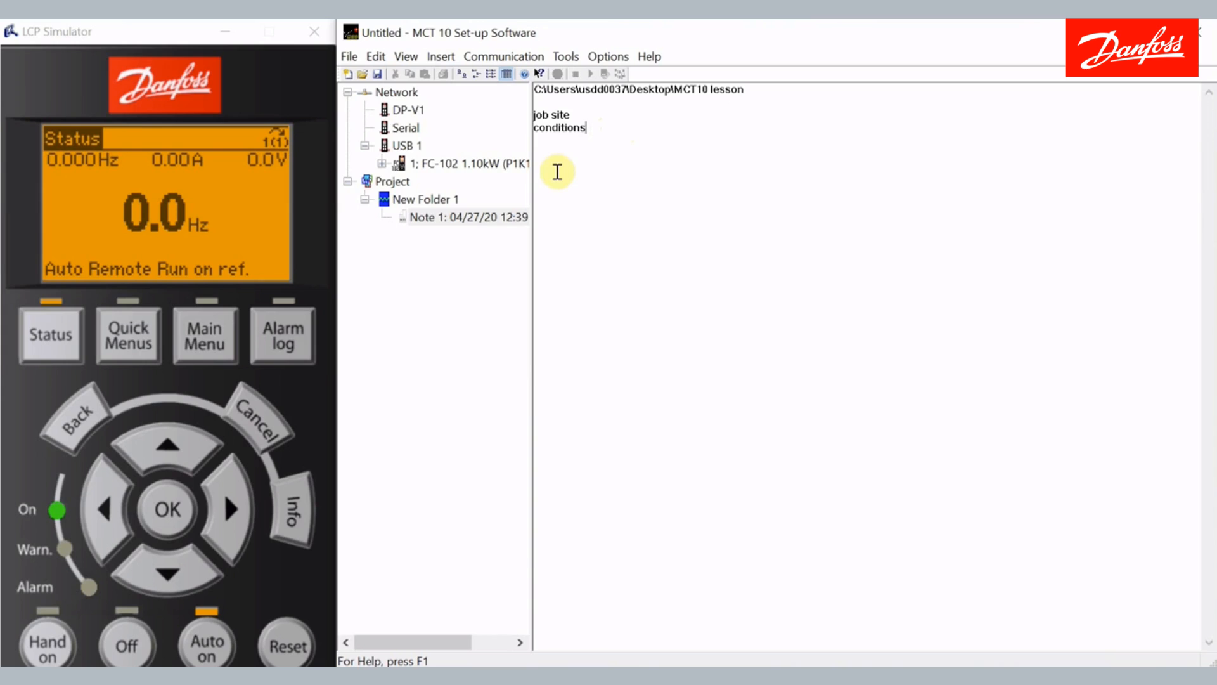
key(Return)
click(512, 219)
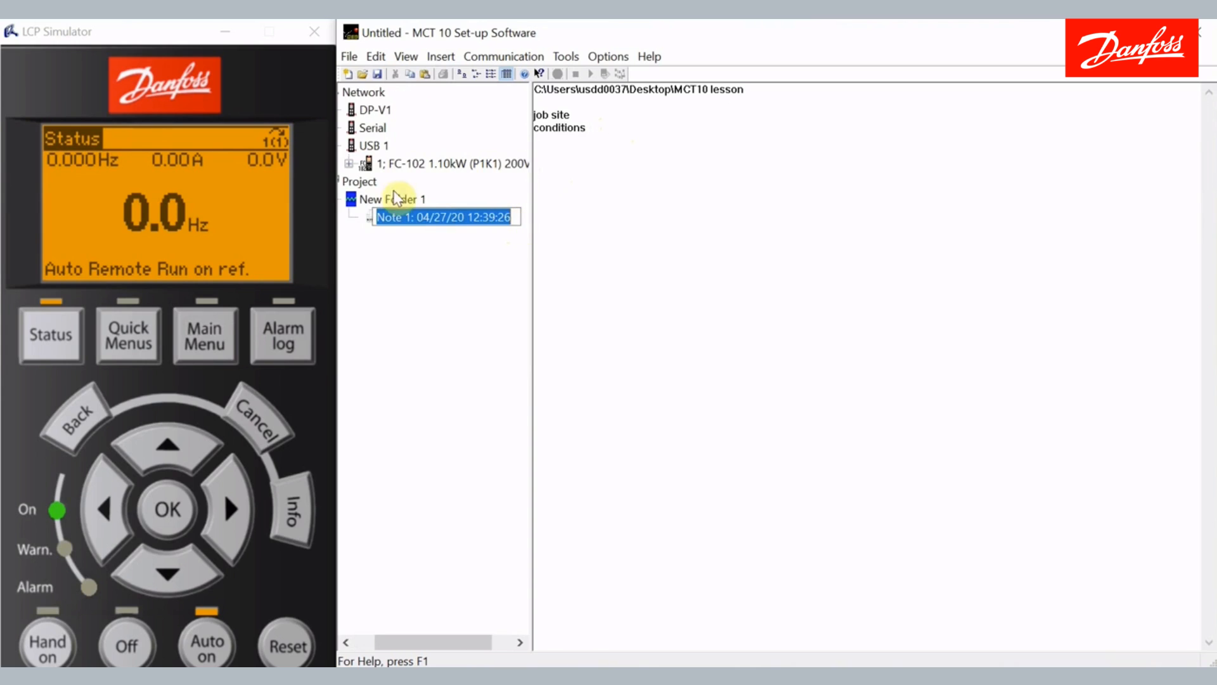
key(Return)
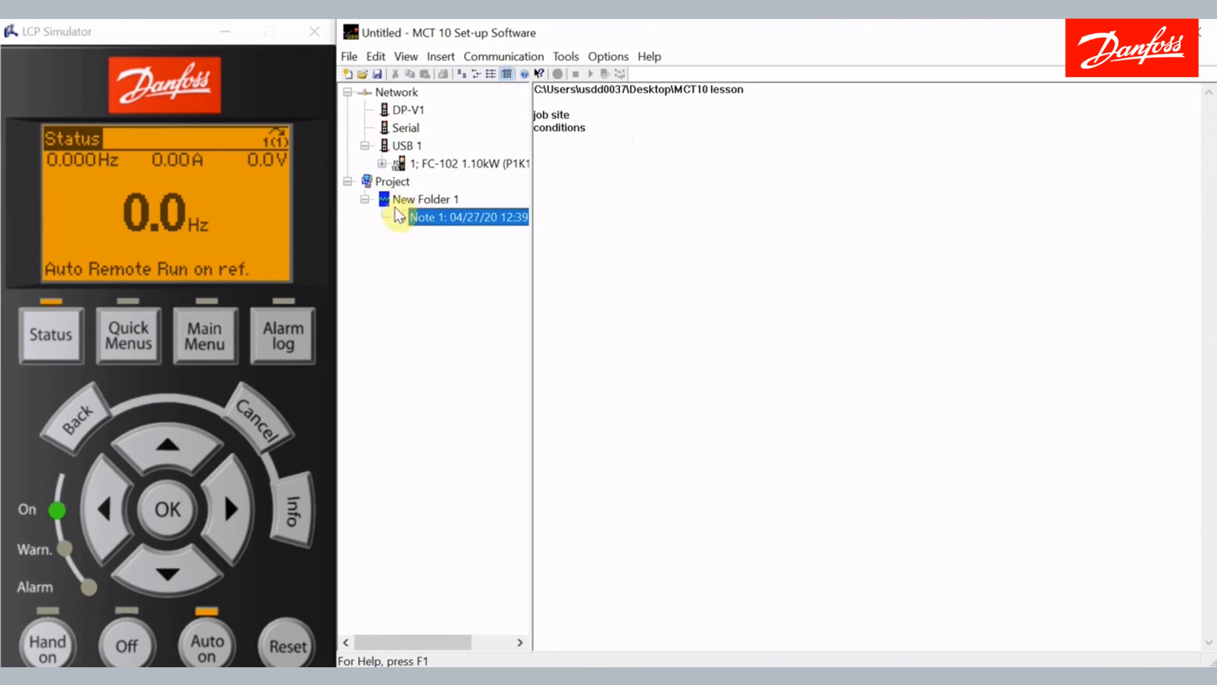
Step: Return to the scope of New Folder 1, clear all channel buffers, and restart polling
click(413, 199)
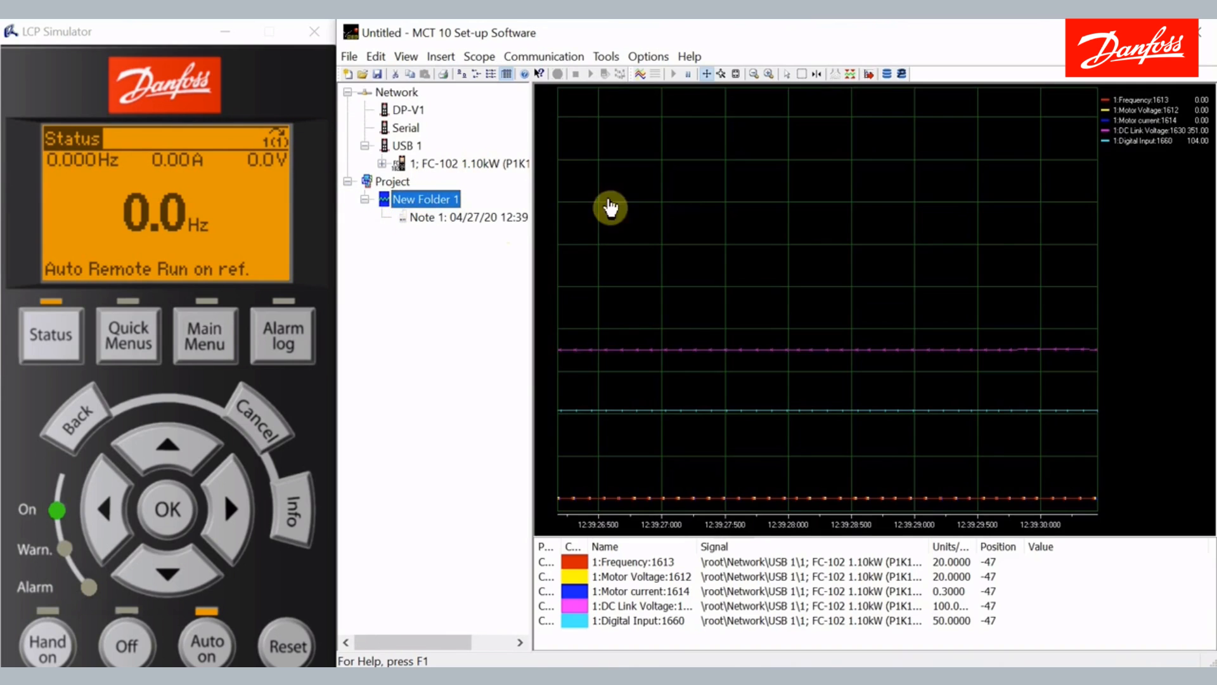
click(849, 75)
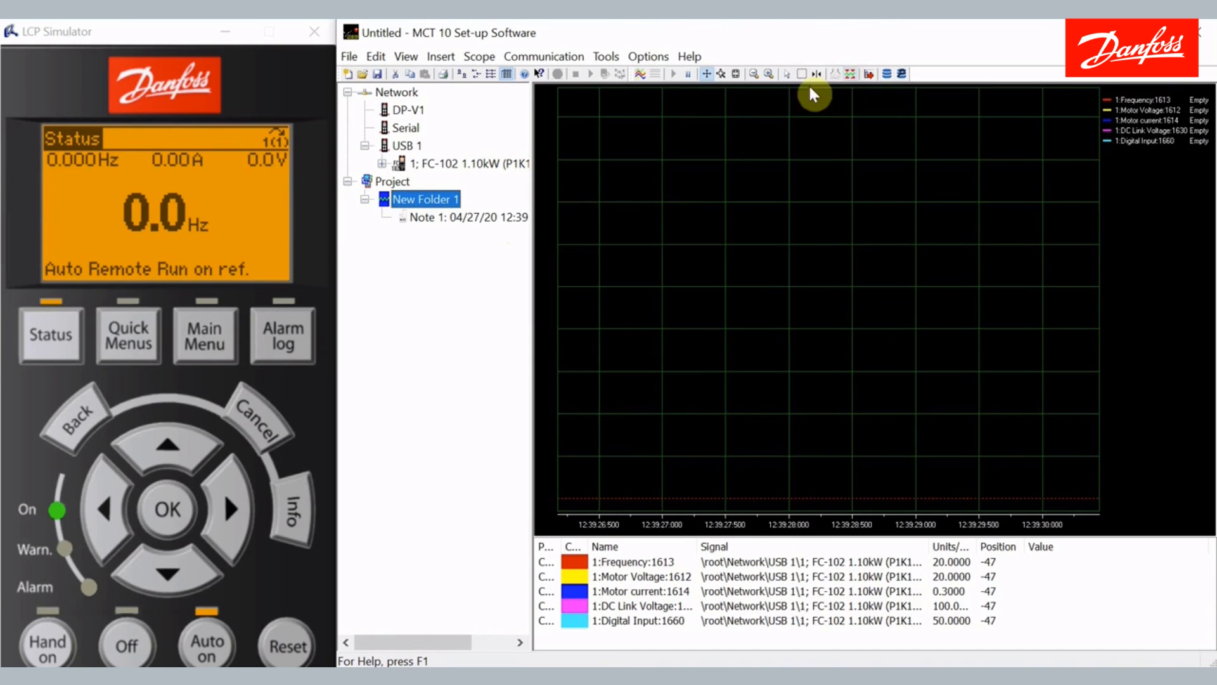
click(641, 74)
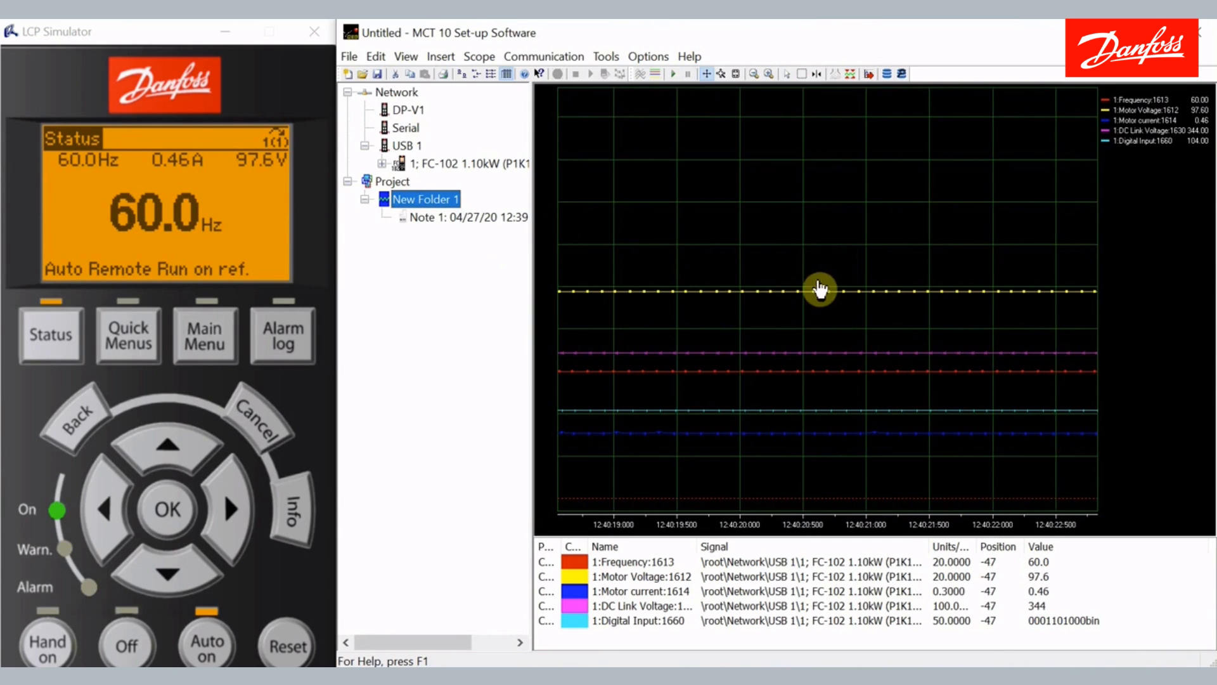
Step: Duplicate the scope folder New Folder 1 within the project, and open the copy
right_click(418, 201)
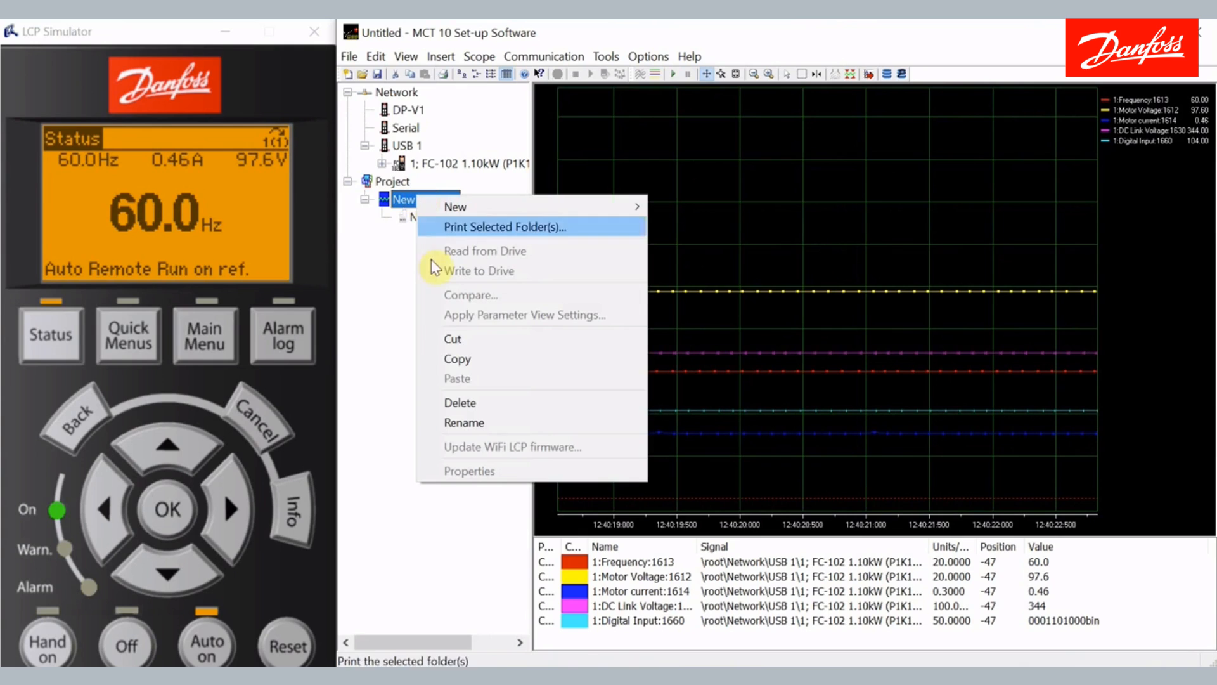
click(457, 360)
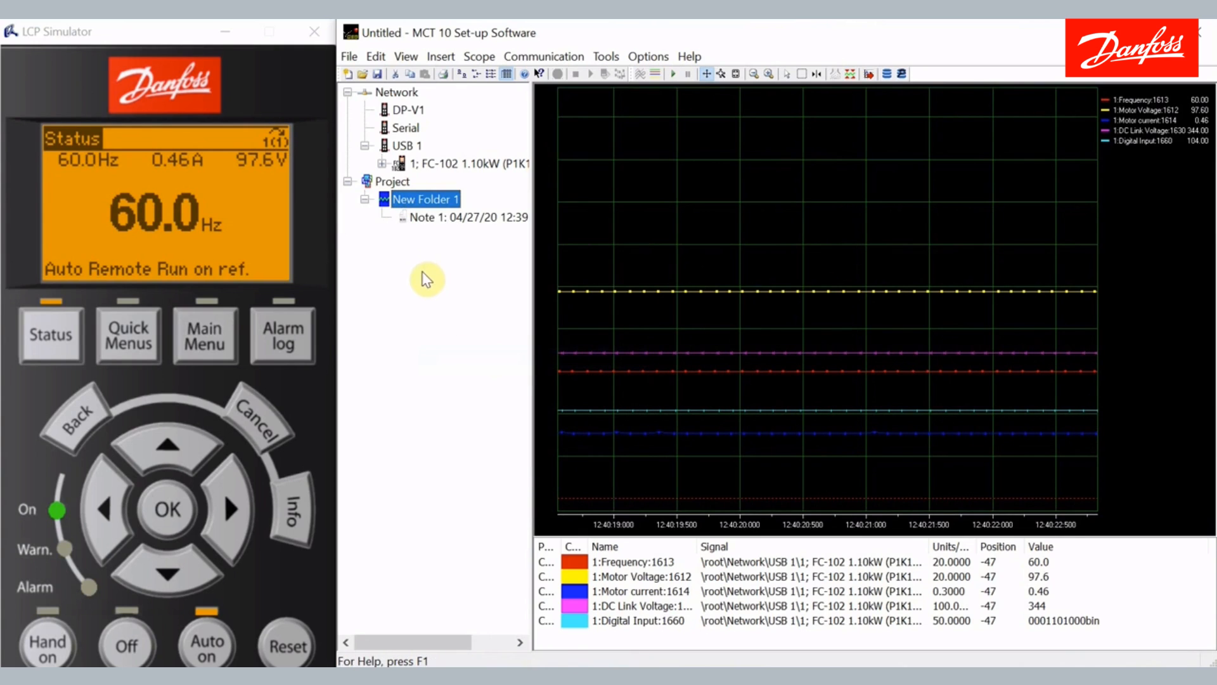
right_click(386, 182)
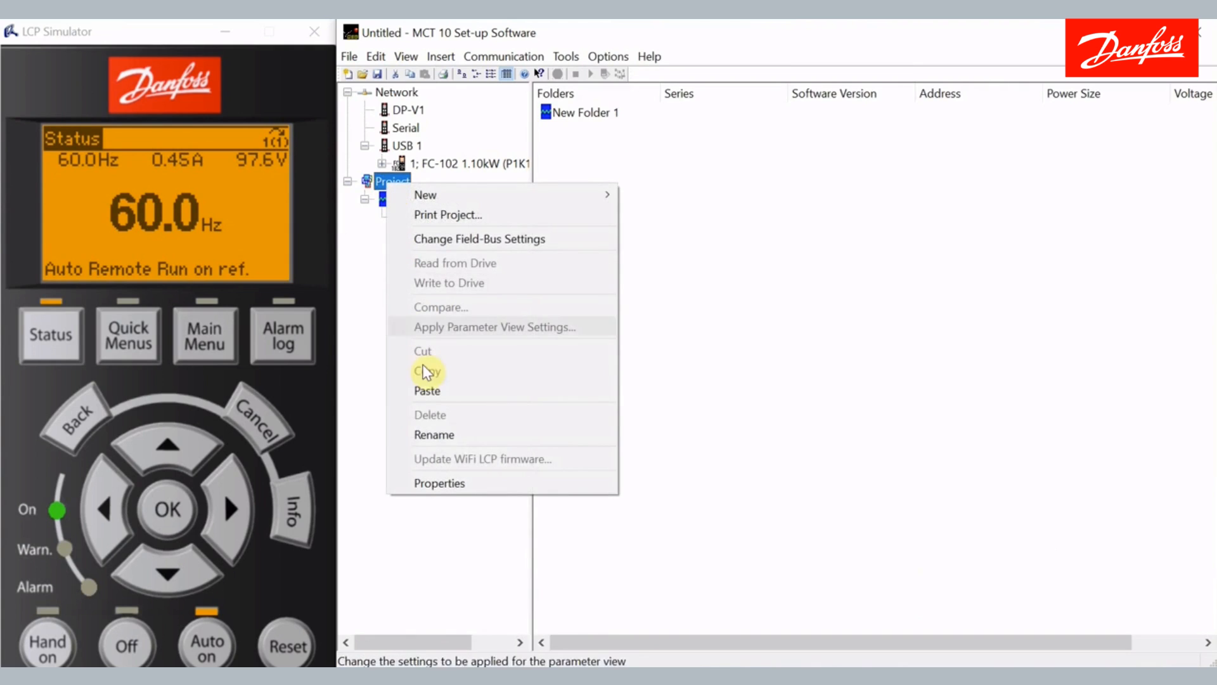
click(429, 389)
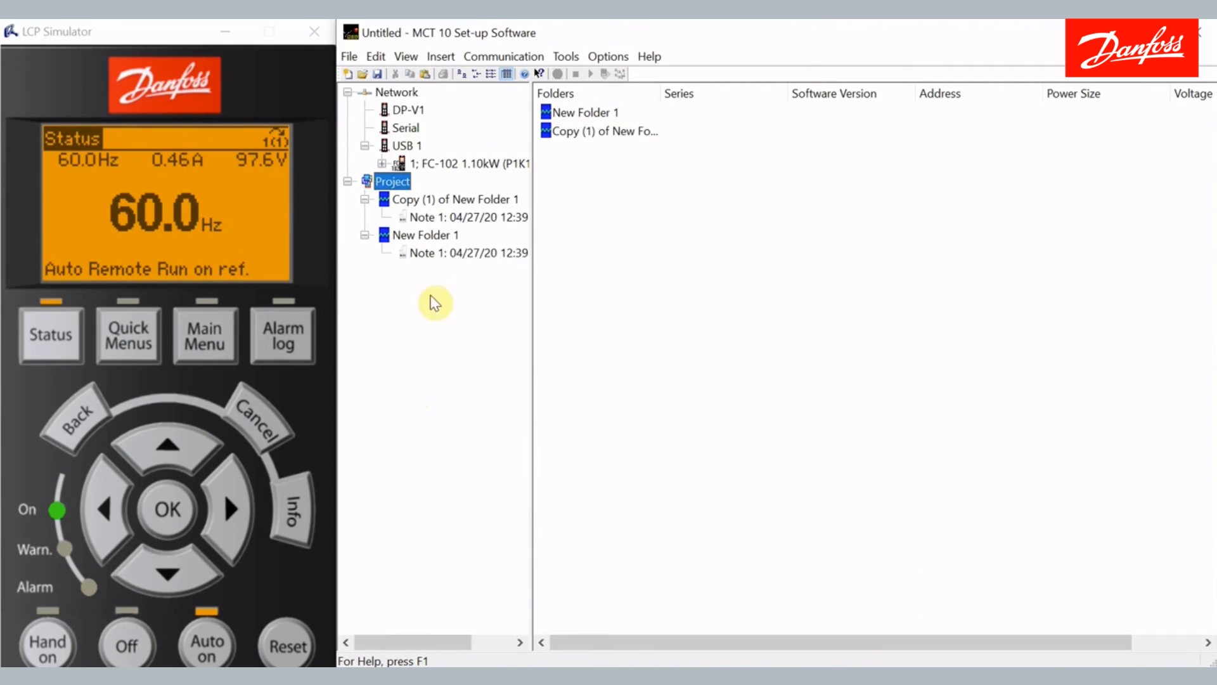
click(436, 200)
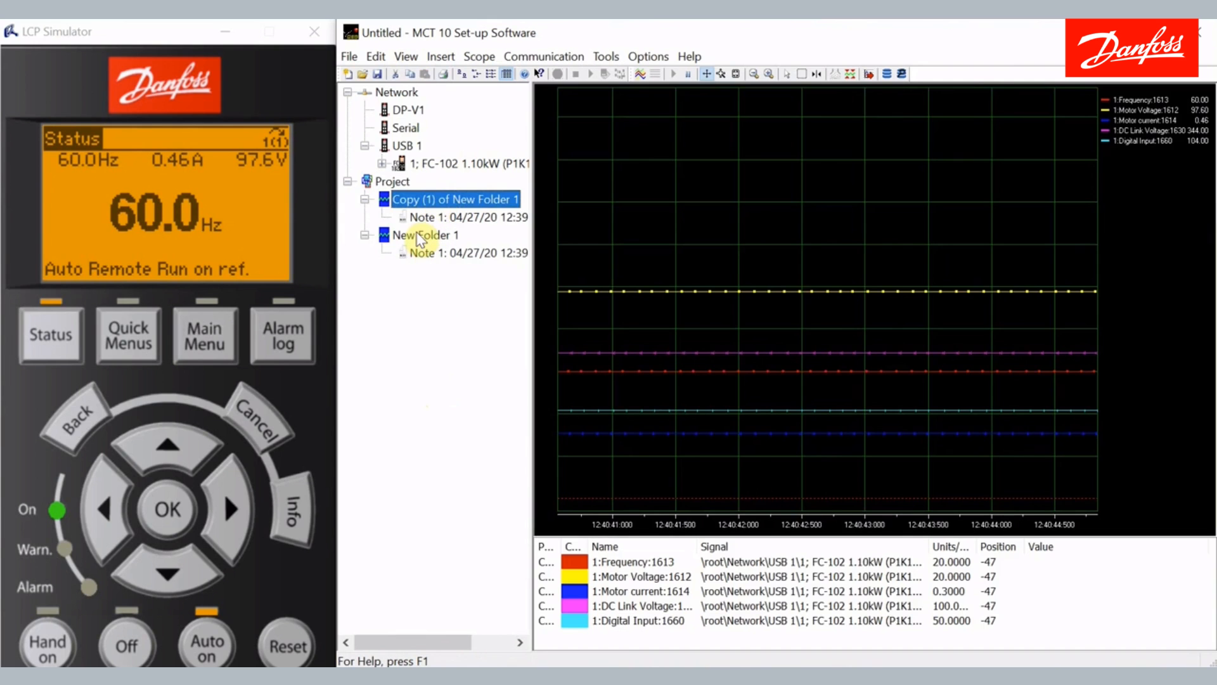
Step: Rename the original scope folder New Folder 1 as "first run"
click(417, 235)
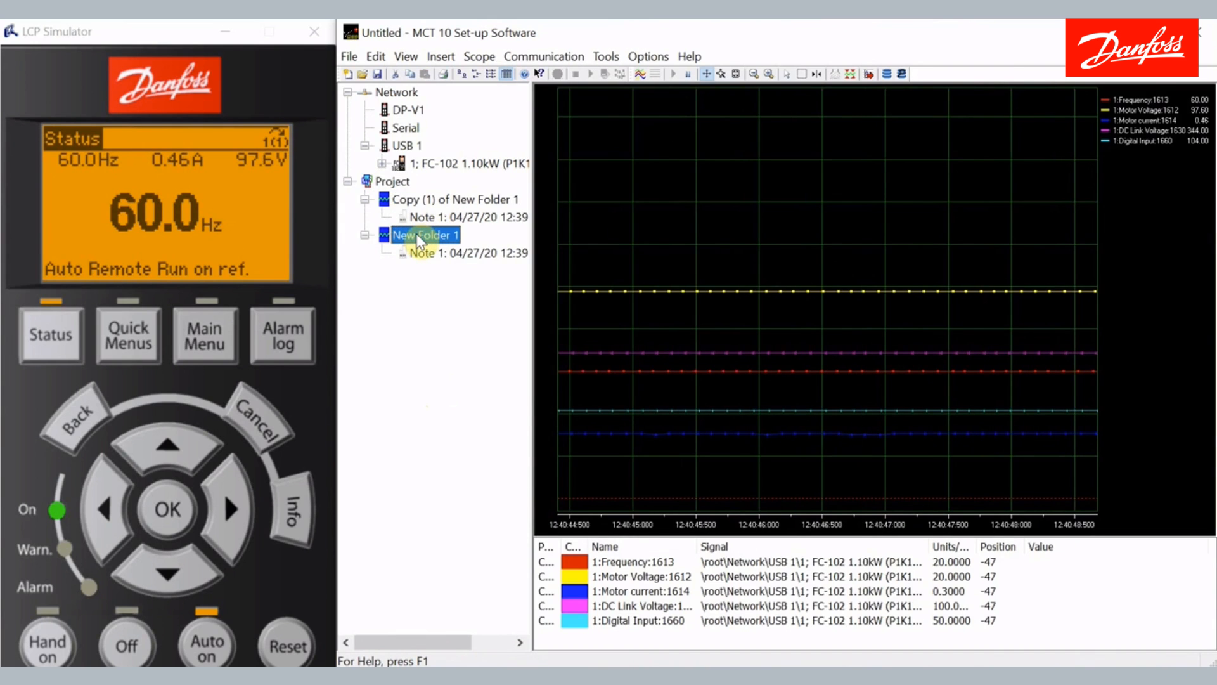
right_click(418, 241)
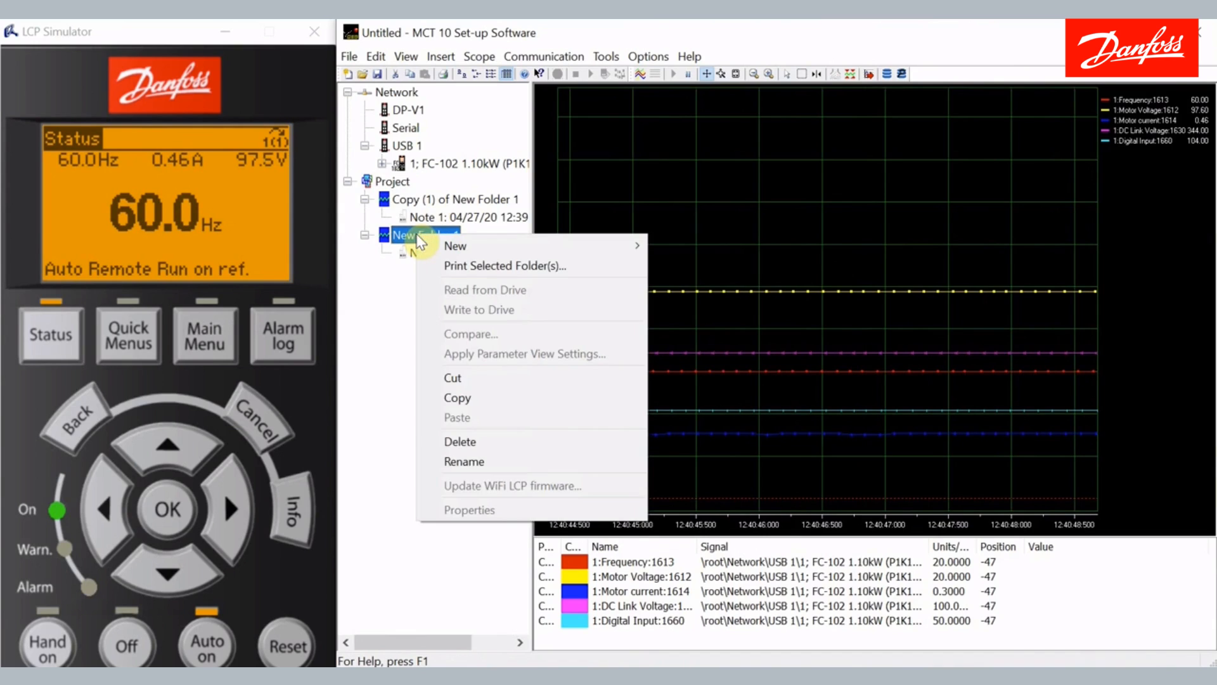
click(463, 462)
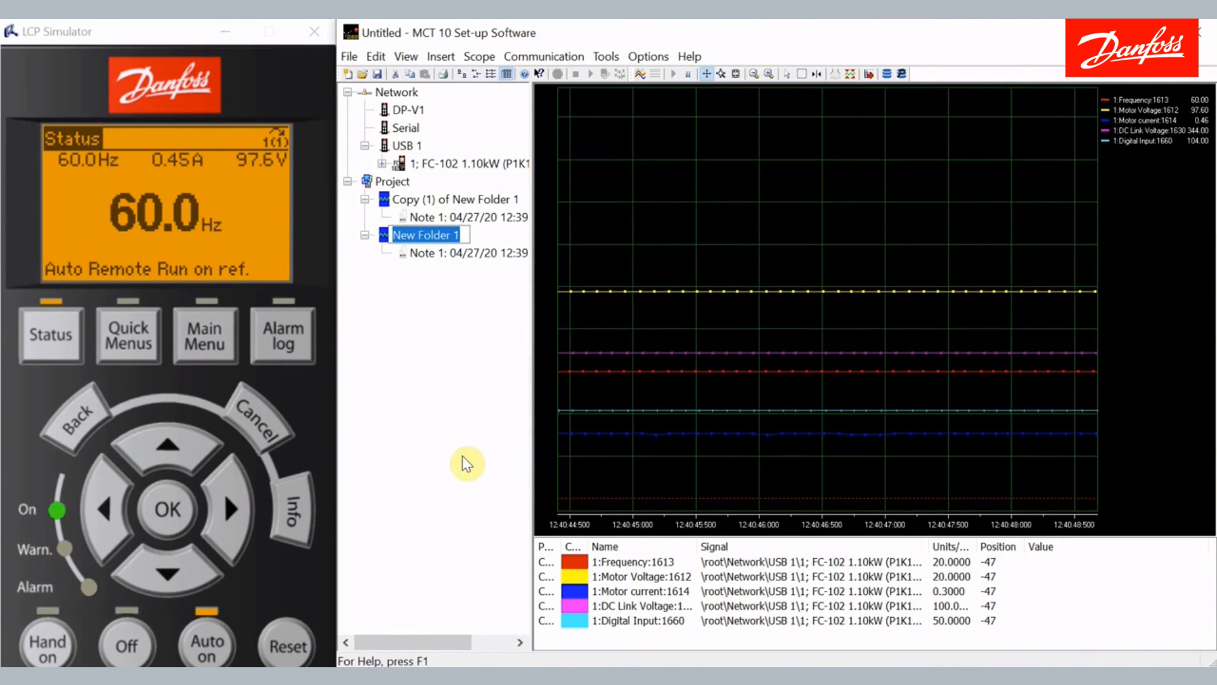
text(firs)
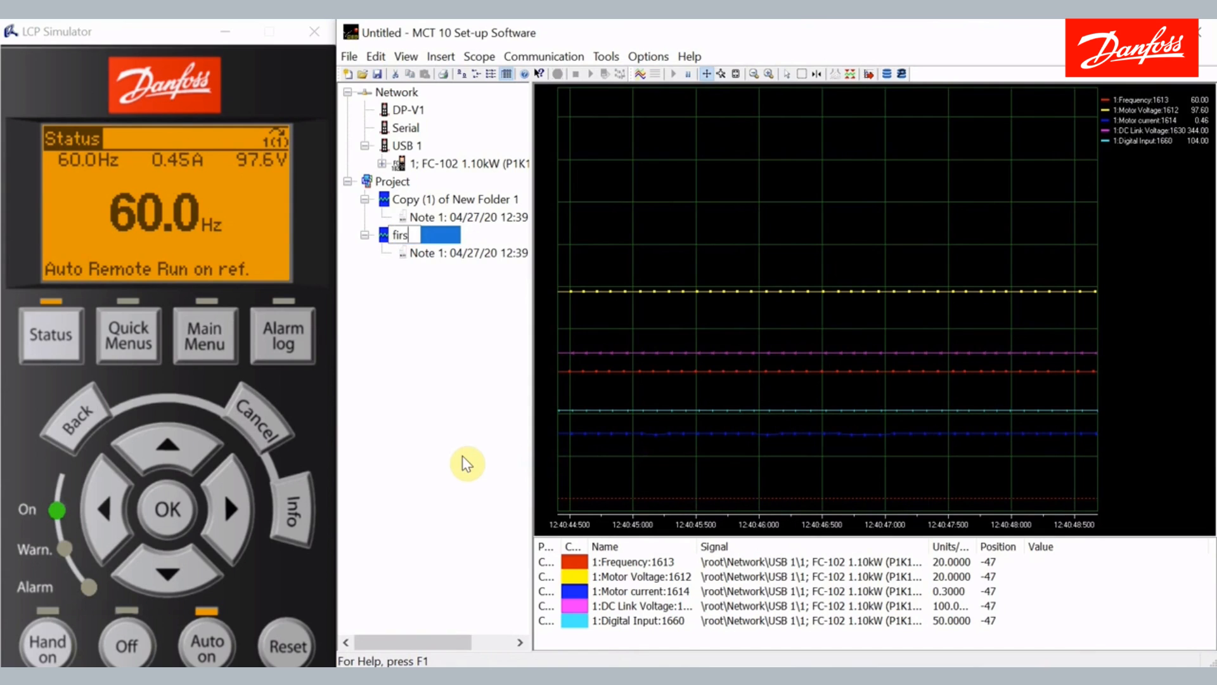
text(t run)
key(Return)
click(415, 238)
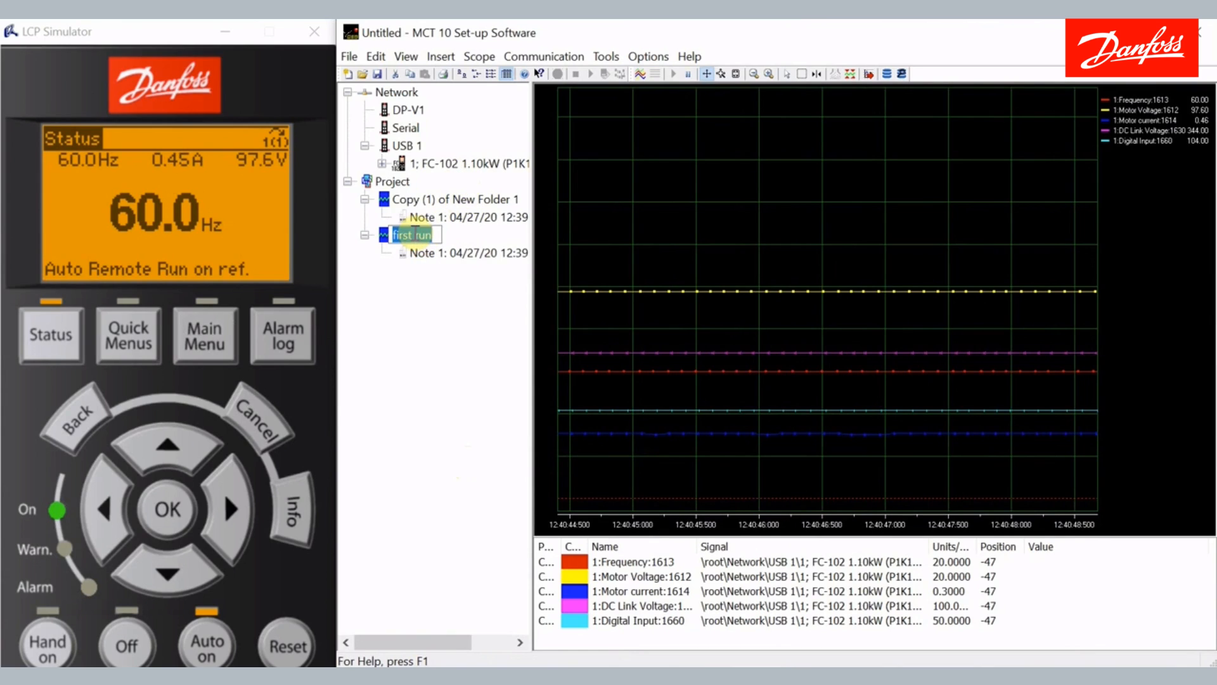
key(Return)
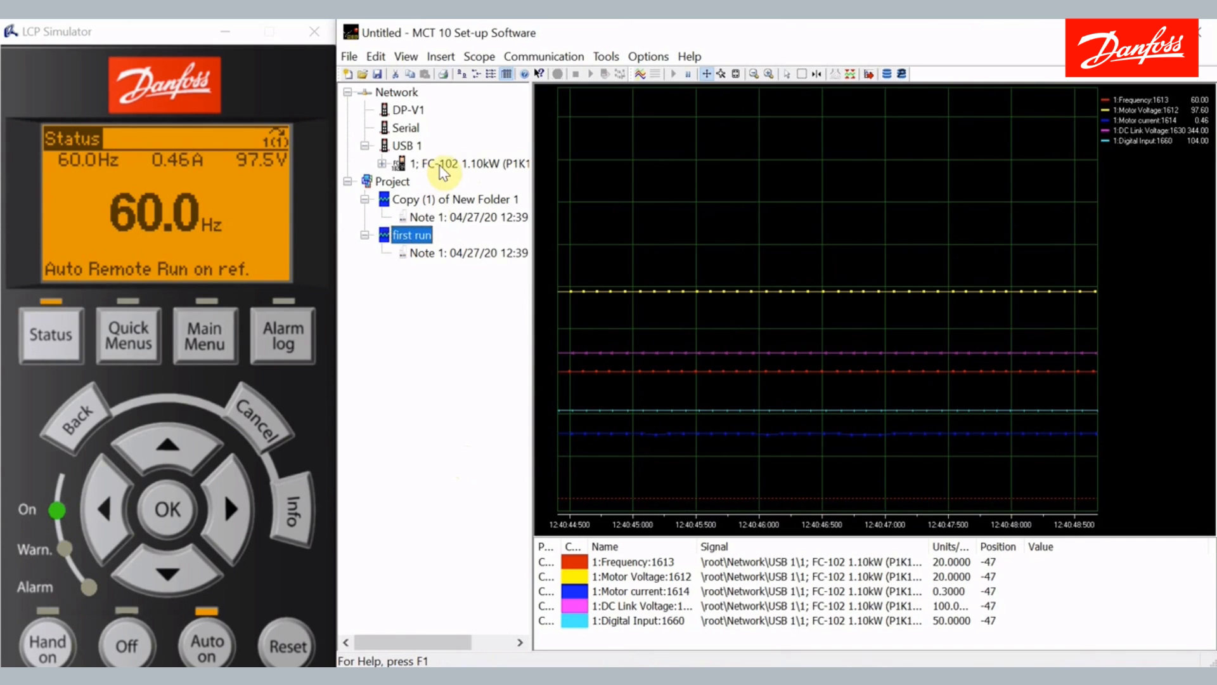
Step: Read the FC-102 drive on USB 1 into the project
click(443, 166)
drag(443, 173, 387, 187)
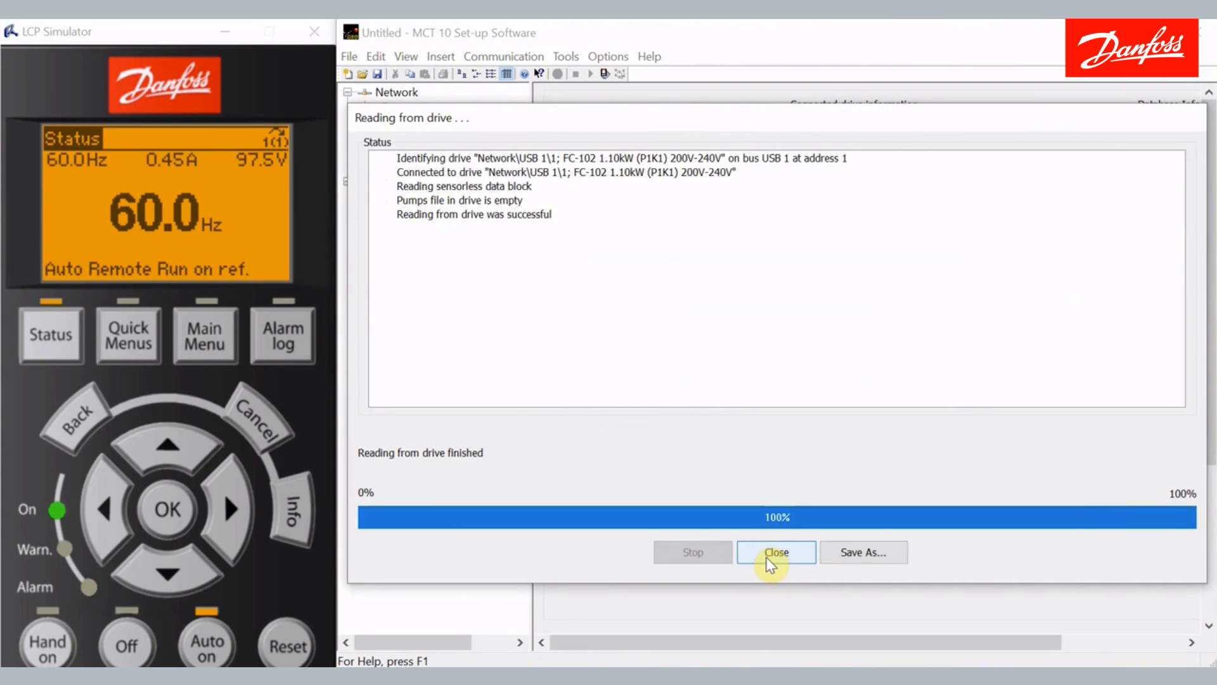
Step: Close the finished drive read and rename the FC-102 drive in the project as "first run parameters"
click(770, 553)
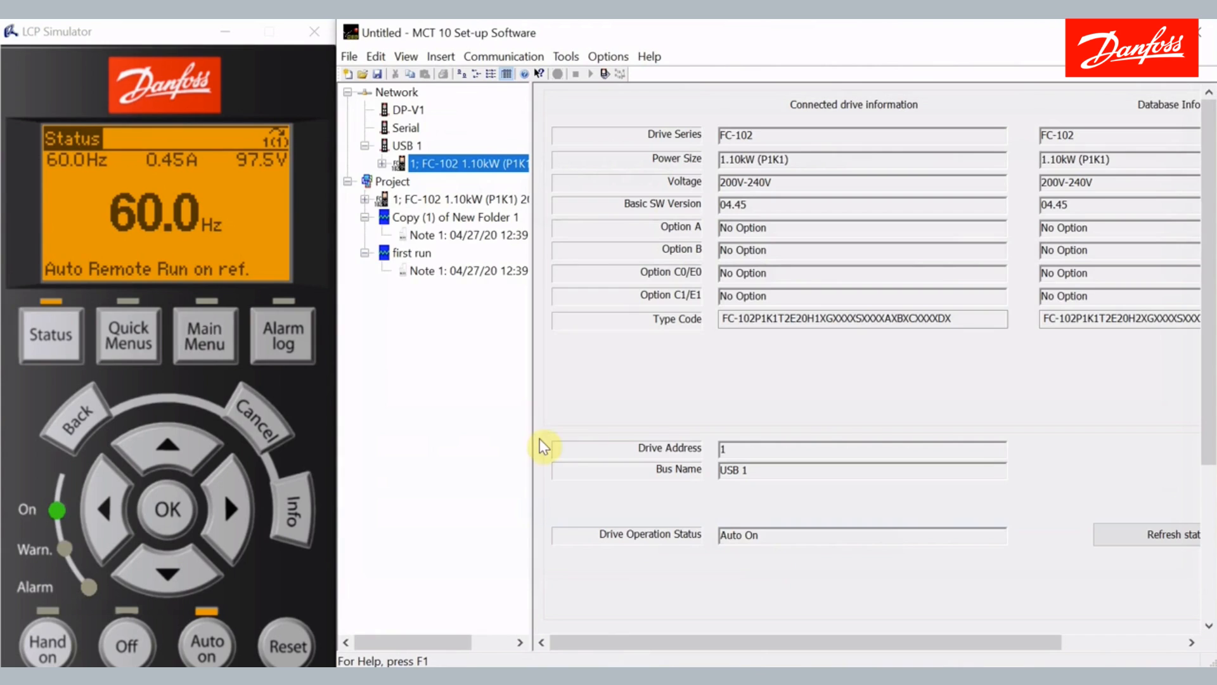
right_click(417, 197)
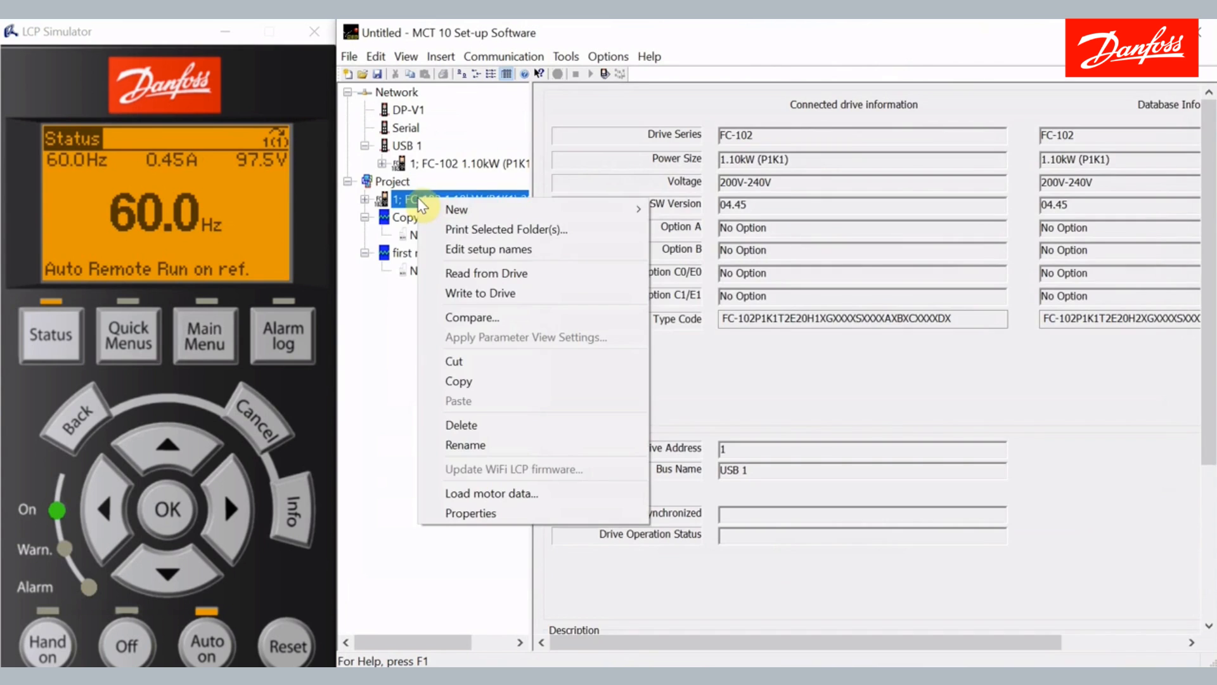
double_click(417, 197)
right_click(417, 197)
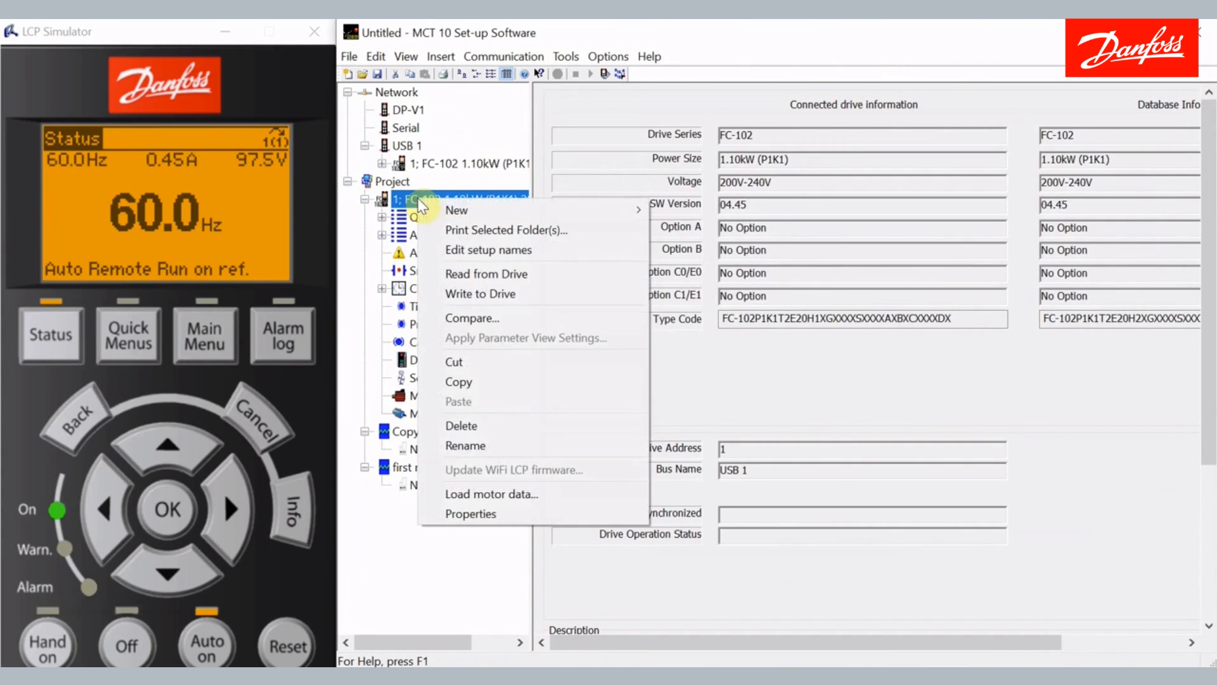
click(493, 446)
text(fi)
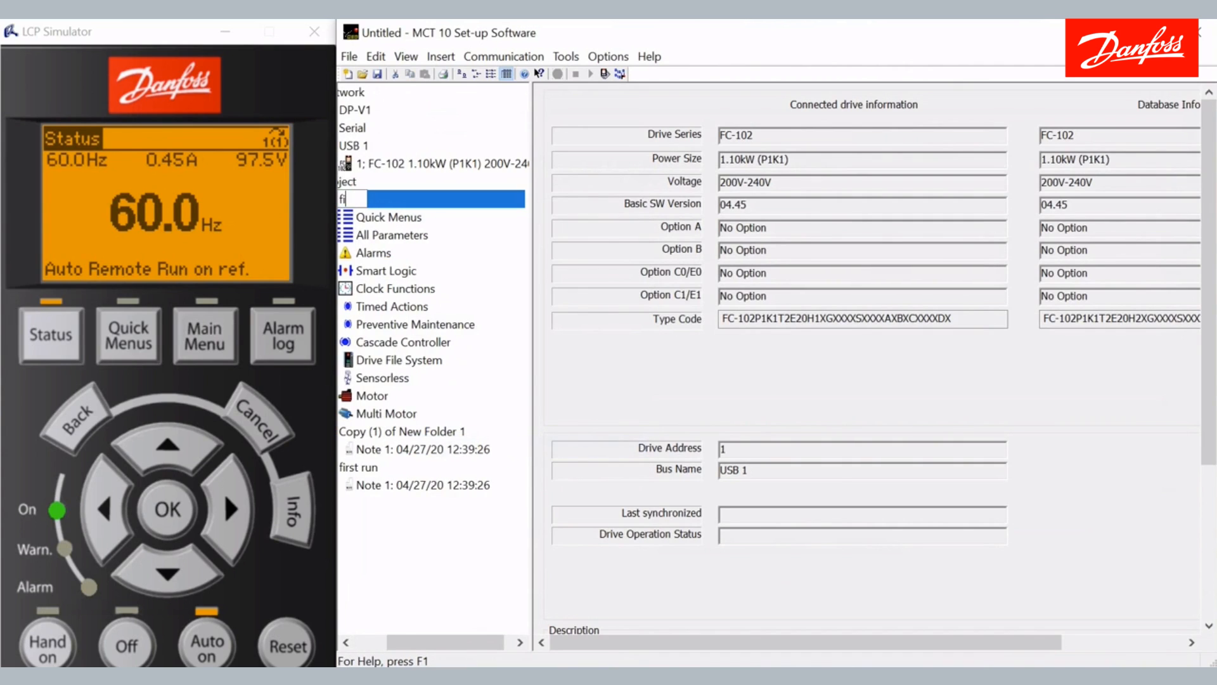
text(rst run parameters)
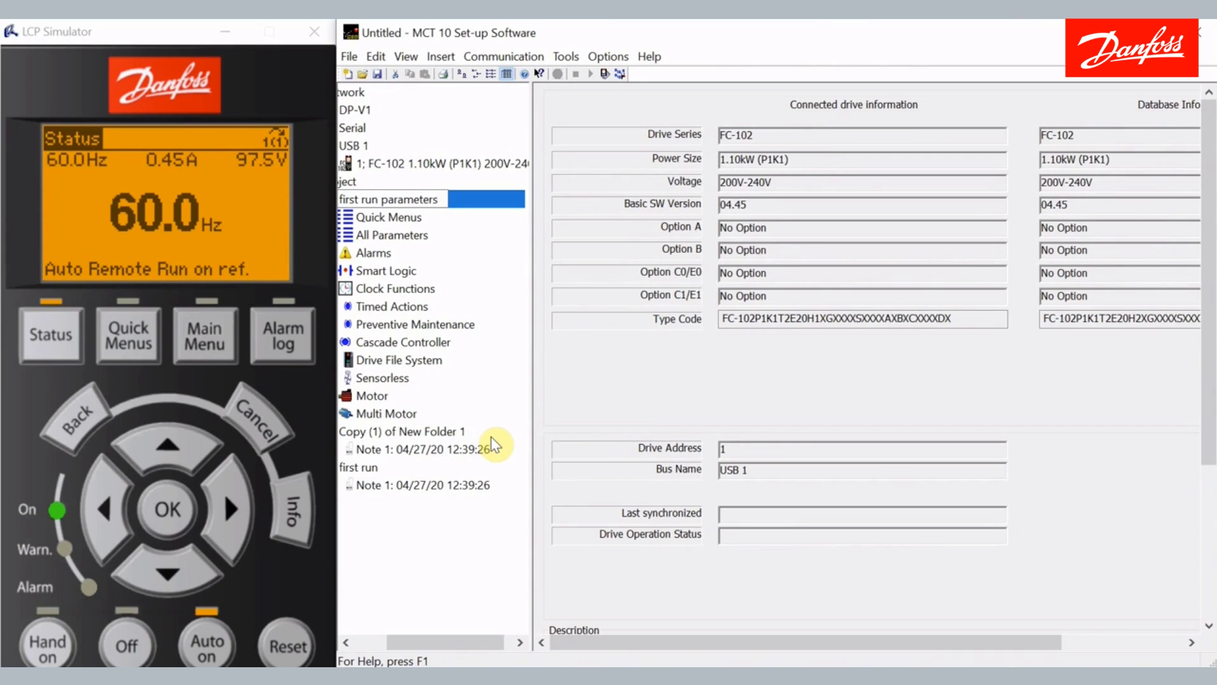
key(Return)
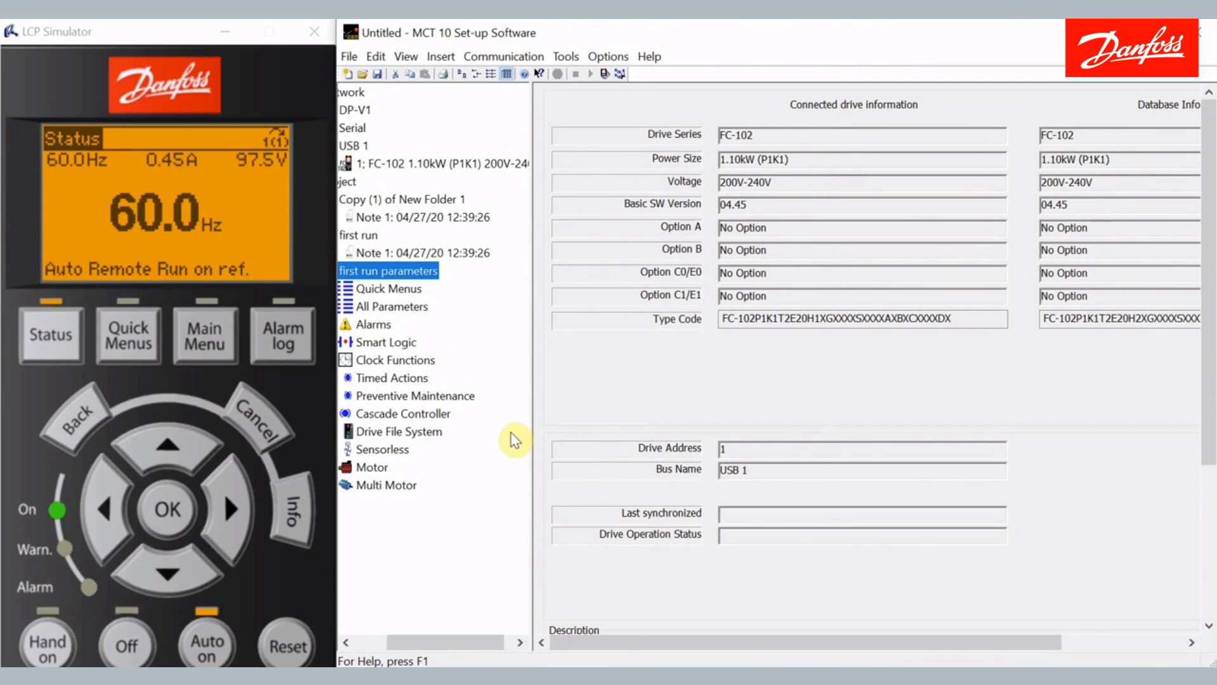
Step: Widen the project tree pane and collapse the "first run parameters" folder
drag(534, 437, 605, 454)
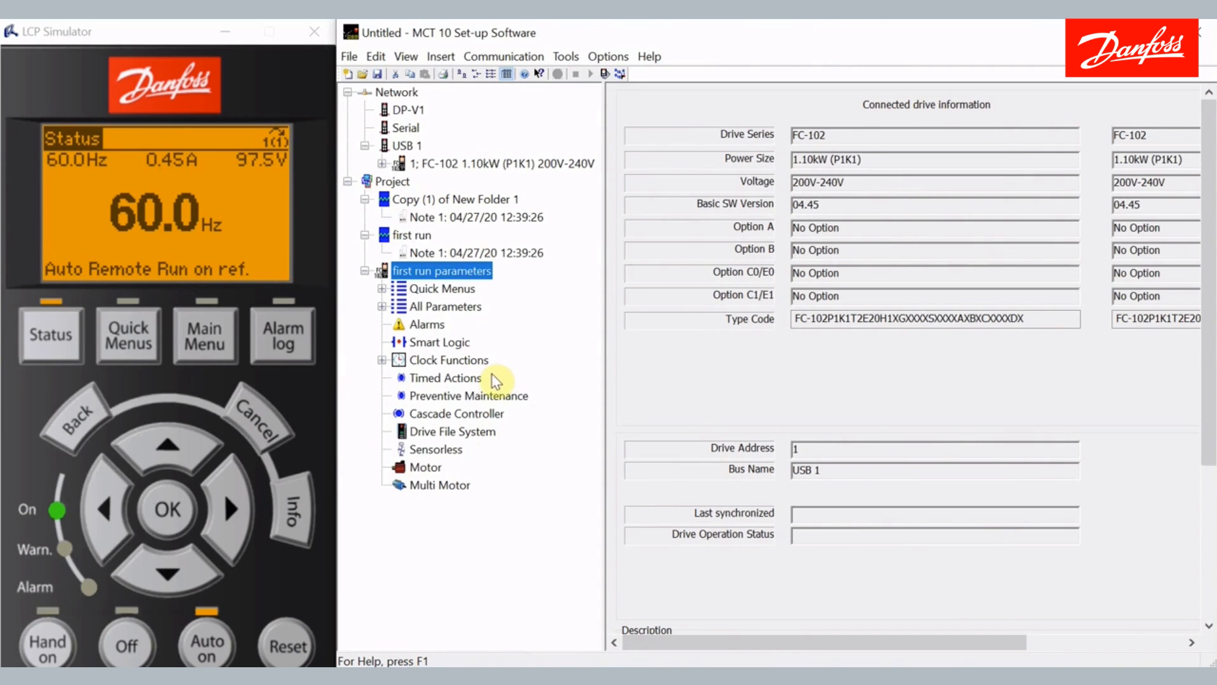
click(405, 235)
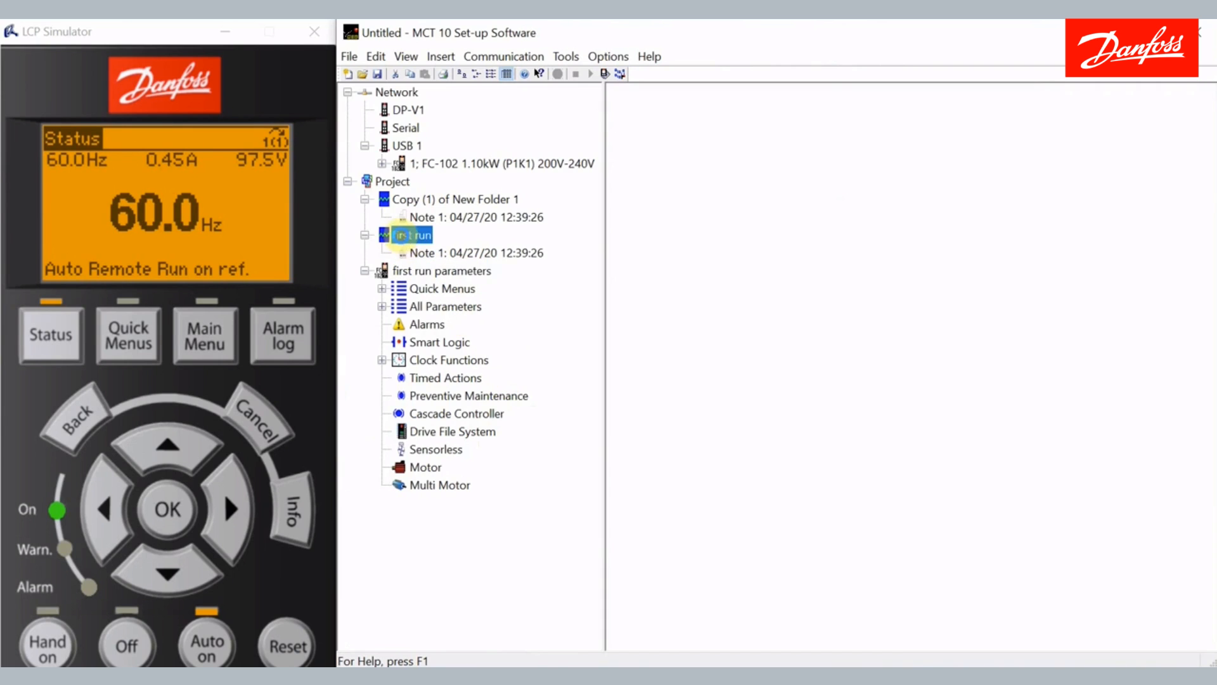
click(410, 271)
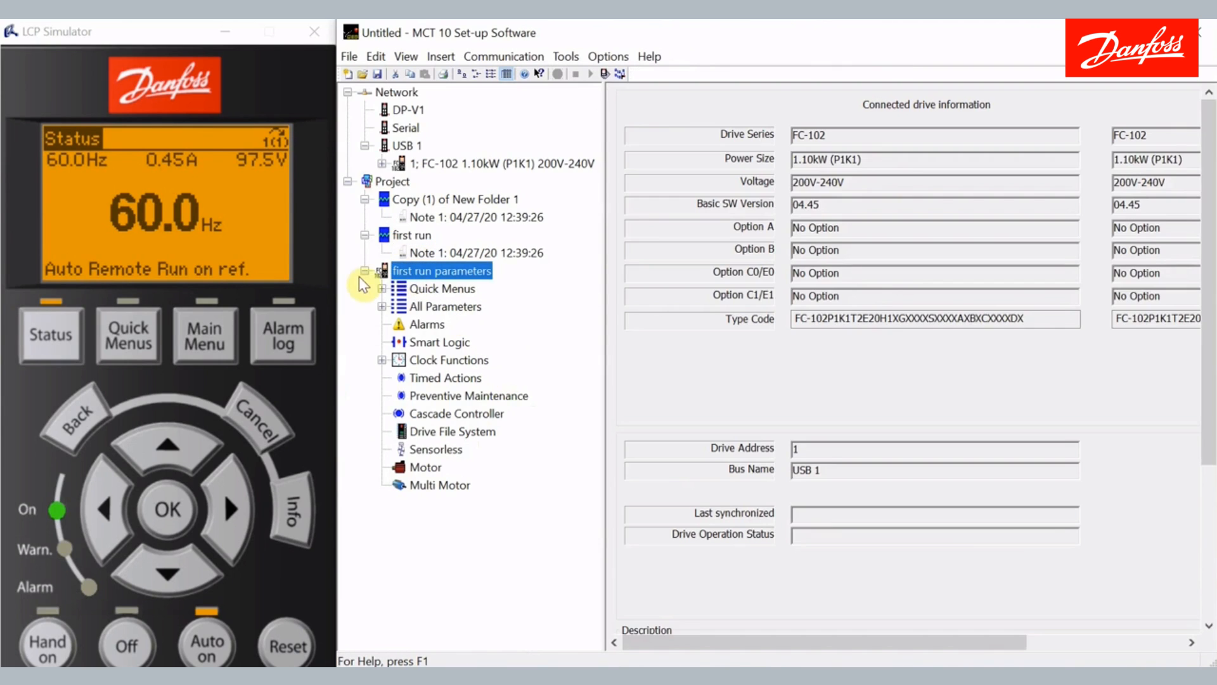
click(364, 270)
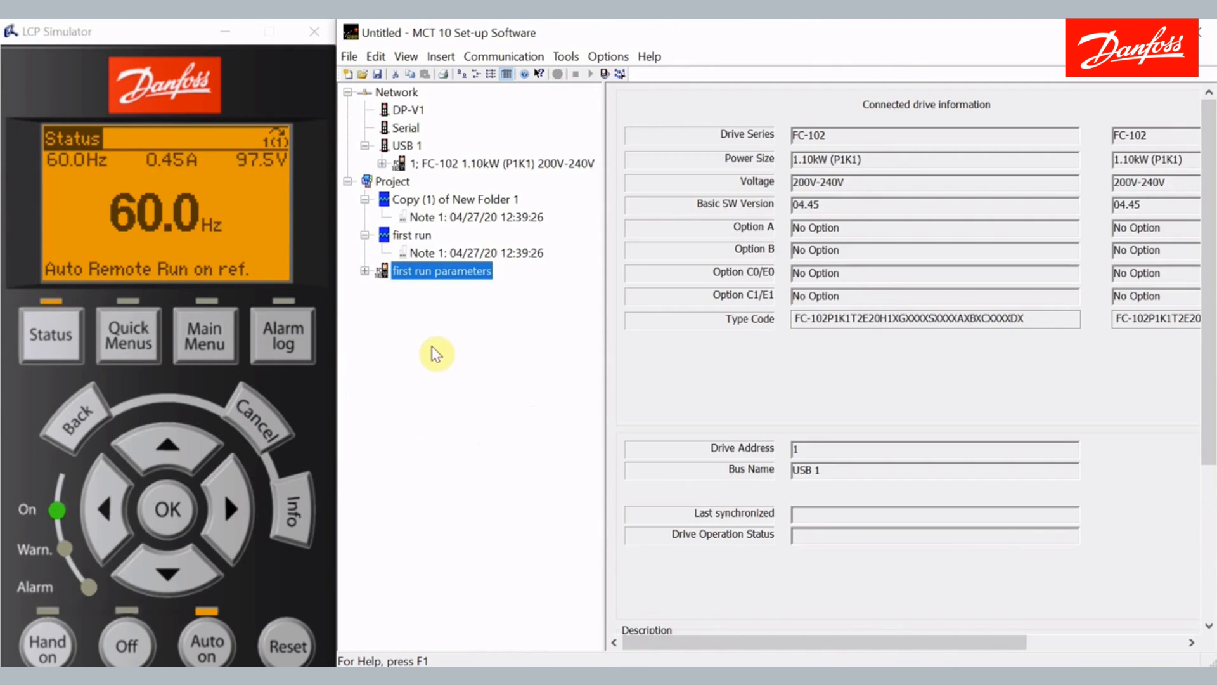
Step: Open the scope Copy (1) of New Folder 1, poll its channels while the drive ramps down, and stop polling
click(413, 202)
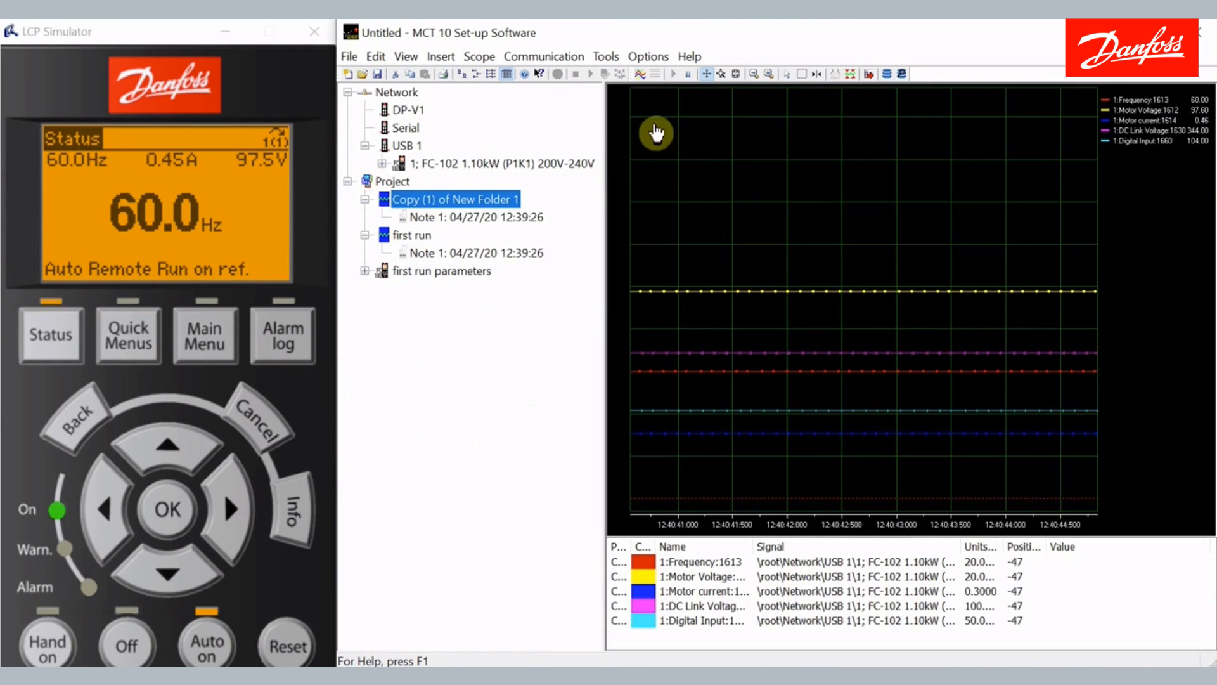
click(640, 73)
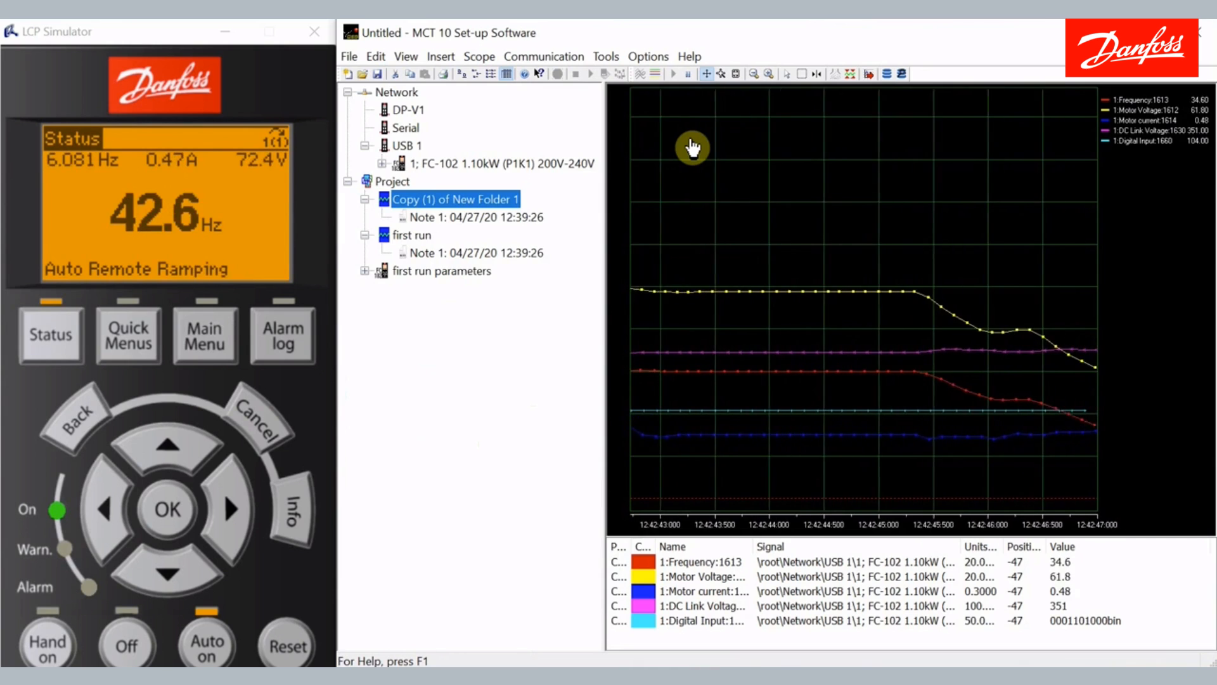
click(656, 75)
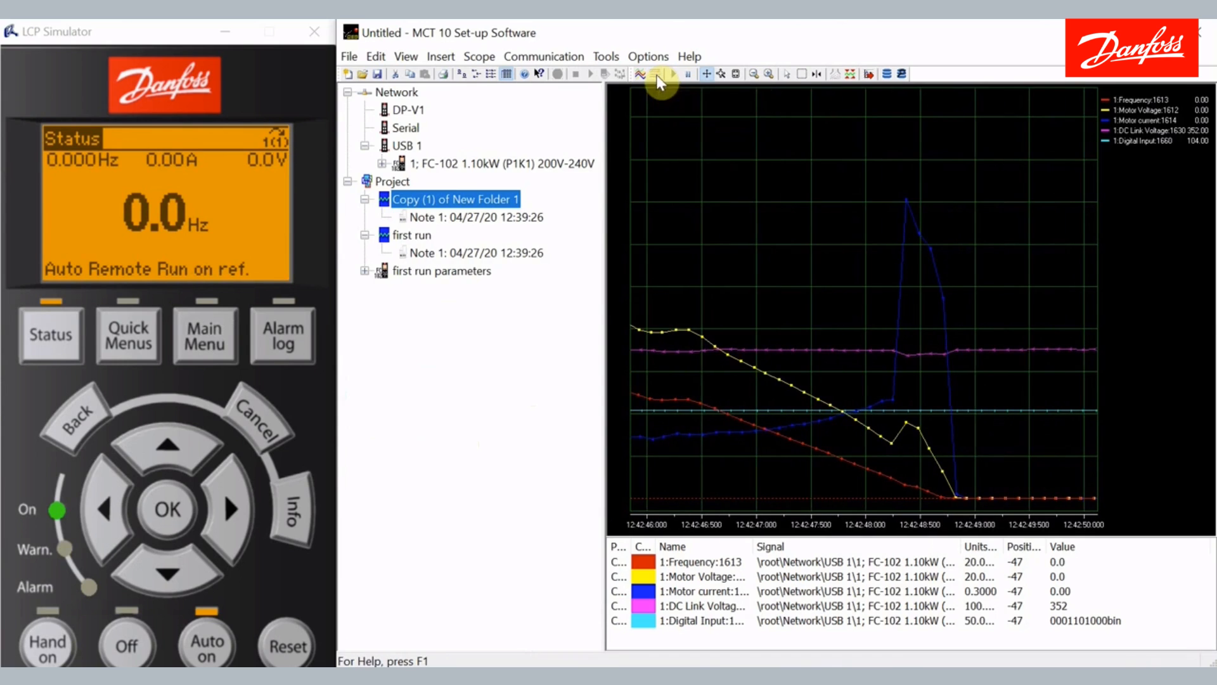
Step: In Setup 1 of the FC-102 drive on USB 1, set Ramp 1 Ramp Up Time to 2 and edit Ramp 1 Ramp Down Time
click(380, 163)
click(399, 200)
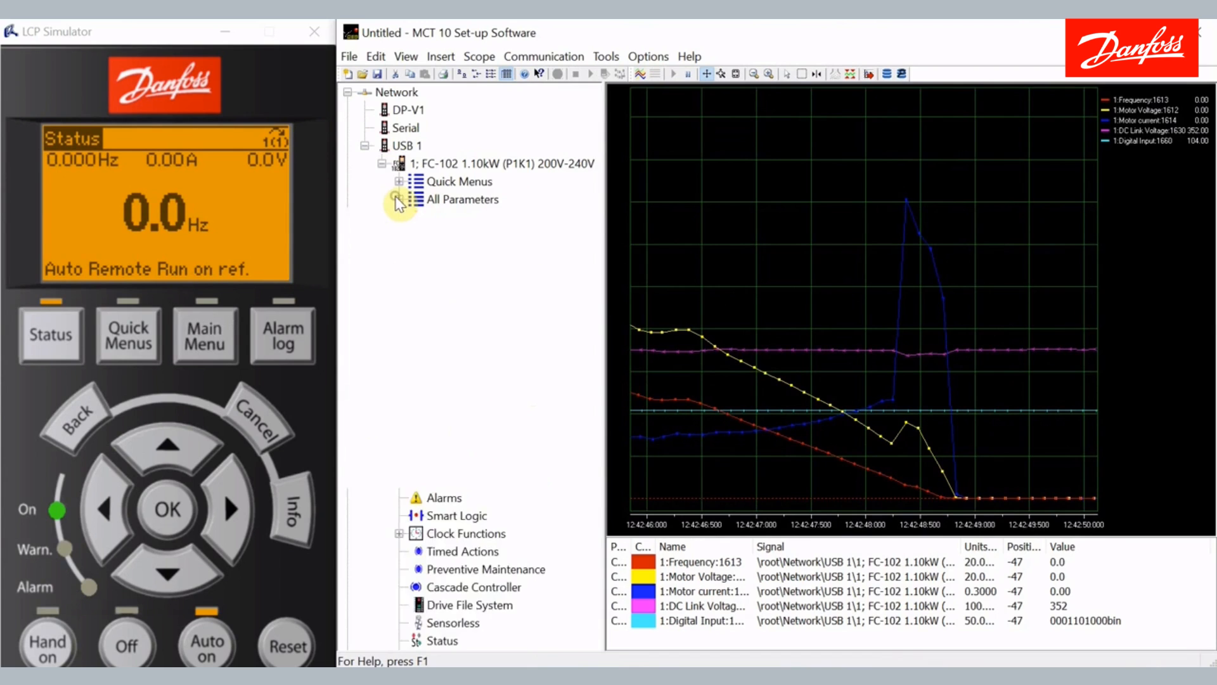
click(416, 272)
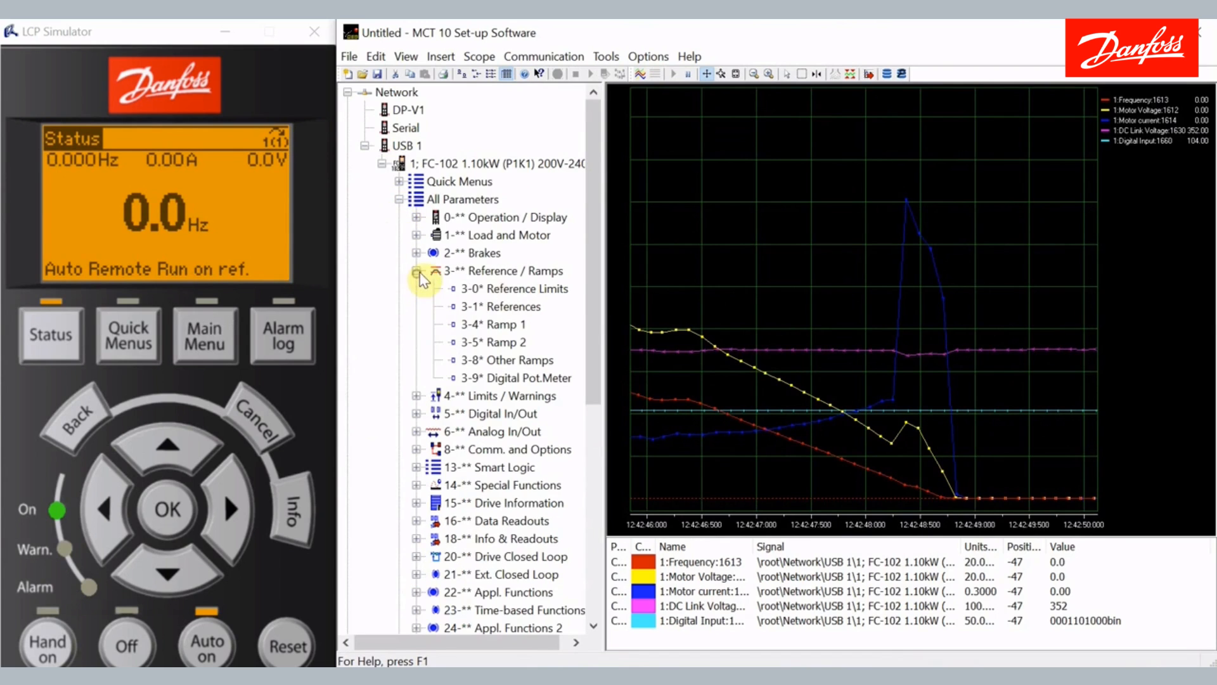
click(500, 324)
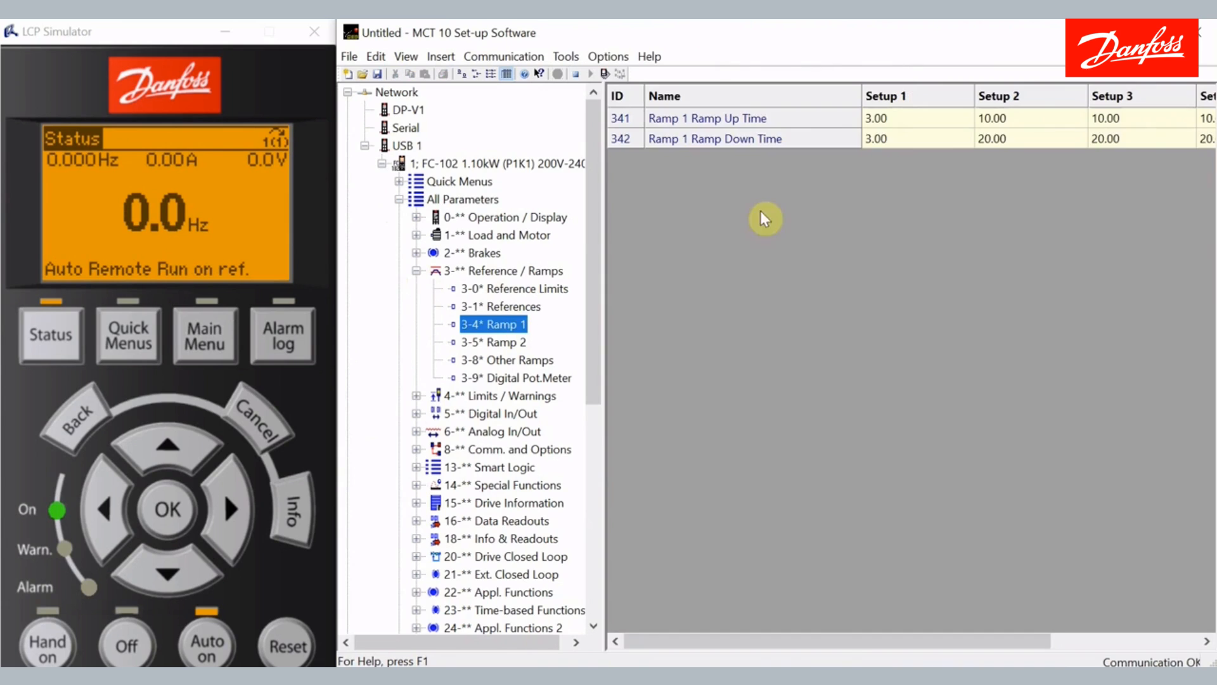
double_click(901, 122)
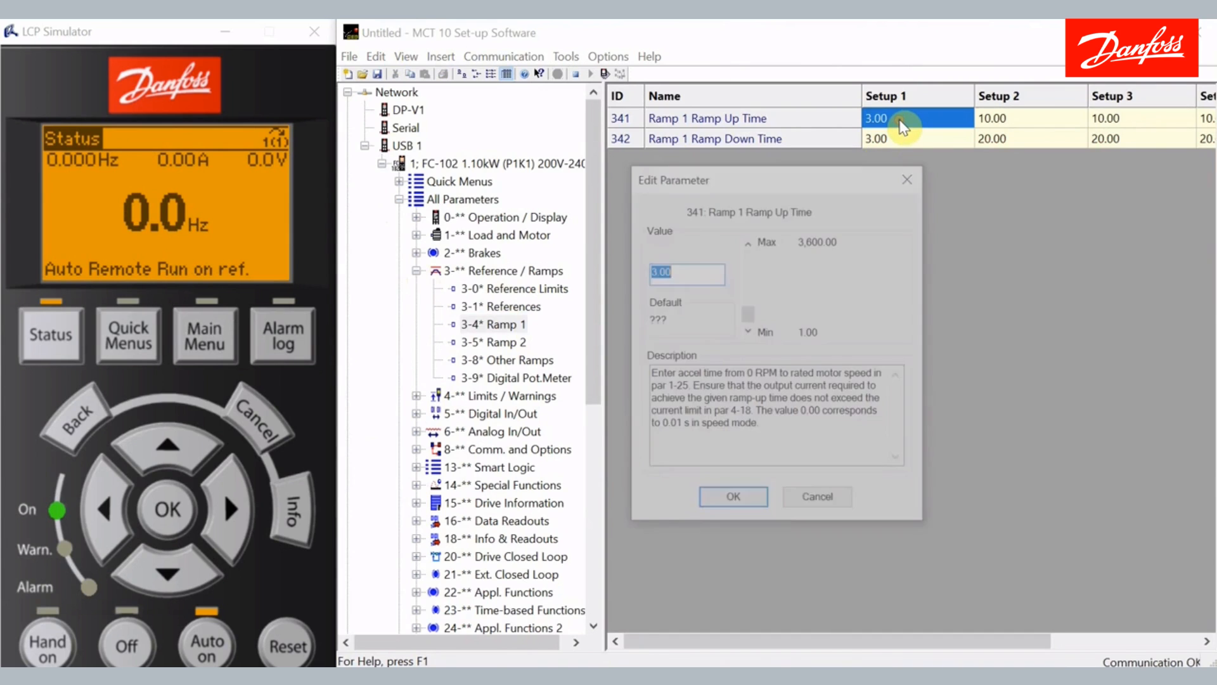
text(2)
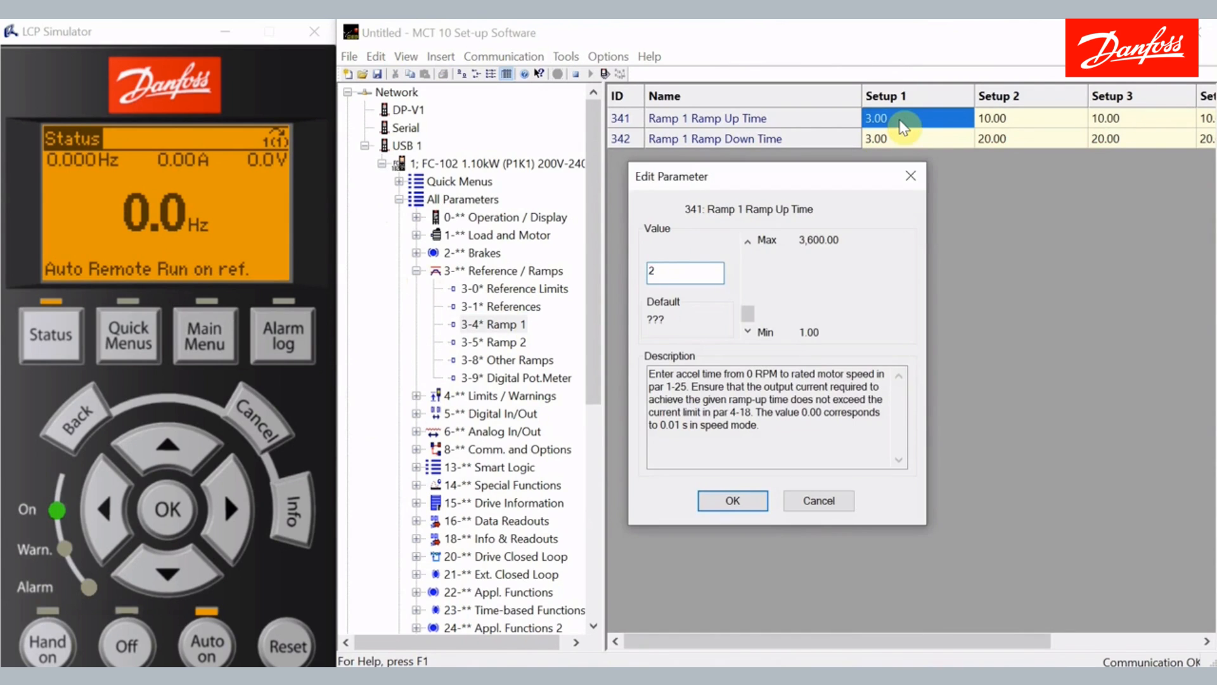
key(Return)
double_click(900, 141)
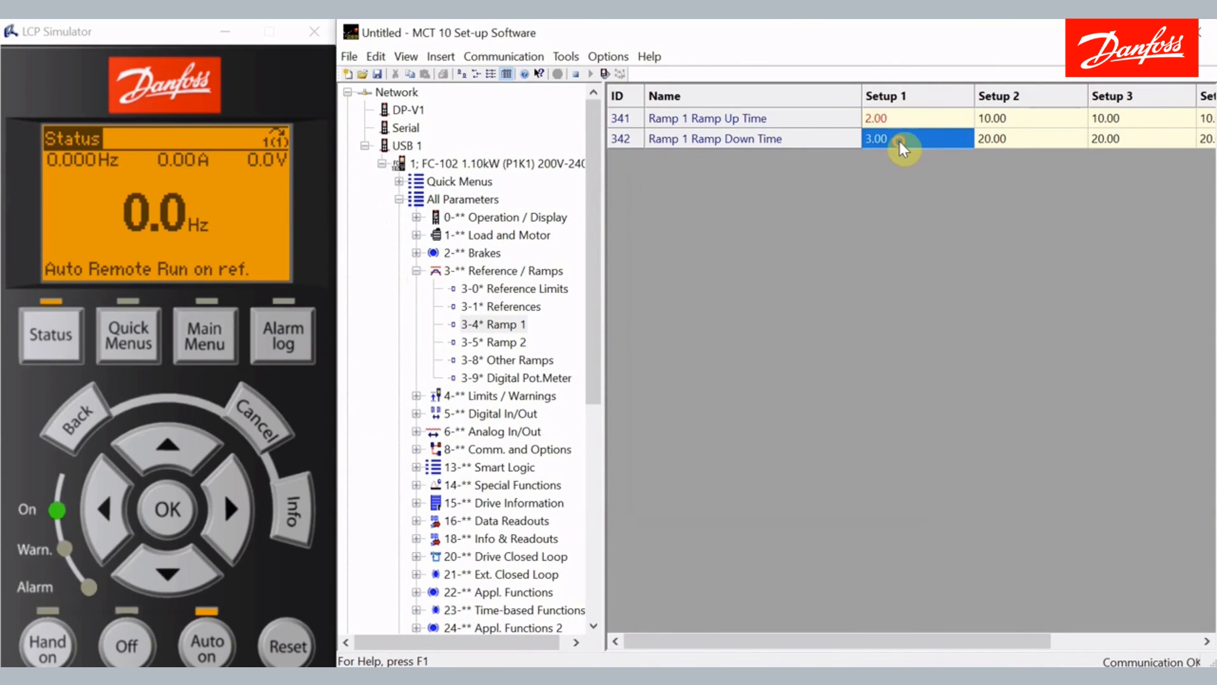
key(Return)
click(382, 165)
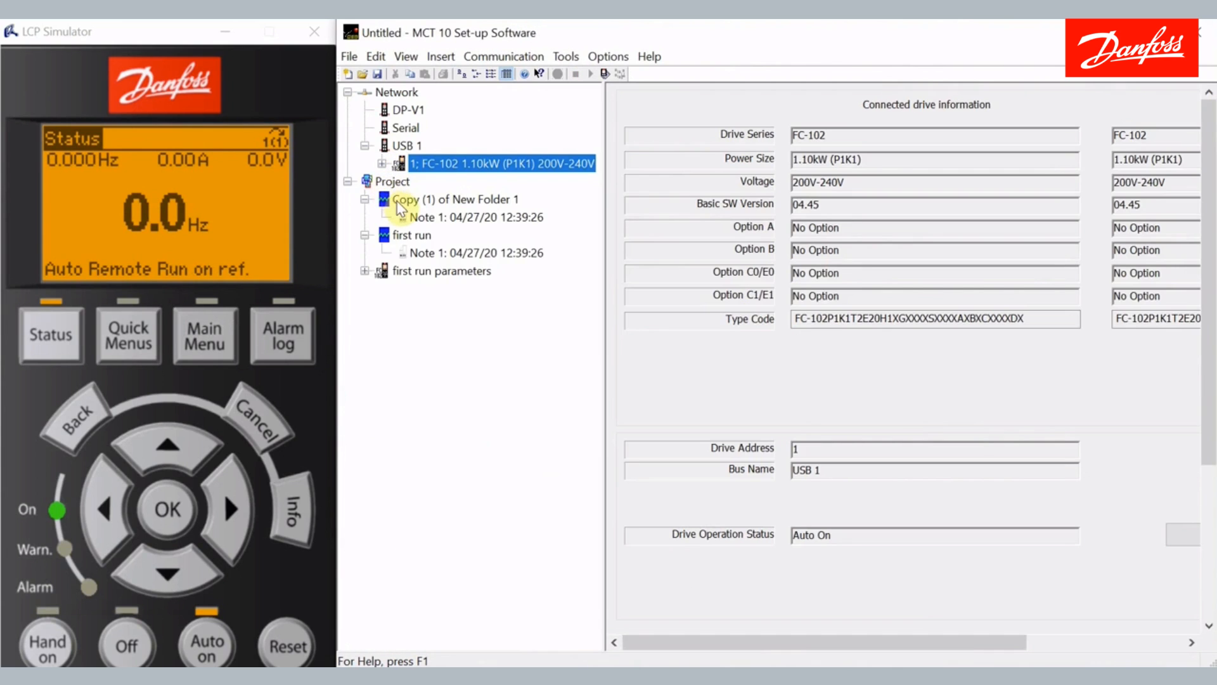
Step: Clear all channel buffers in the scope Copy (1) of New Folder 1 and record a new run until the drive is at standstill
click(398, 204)
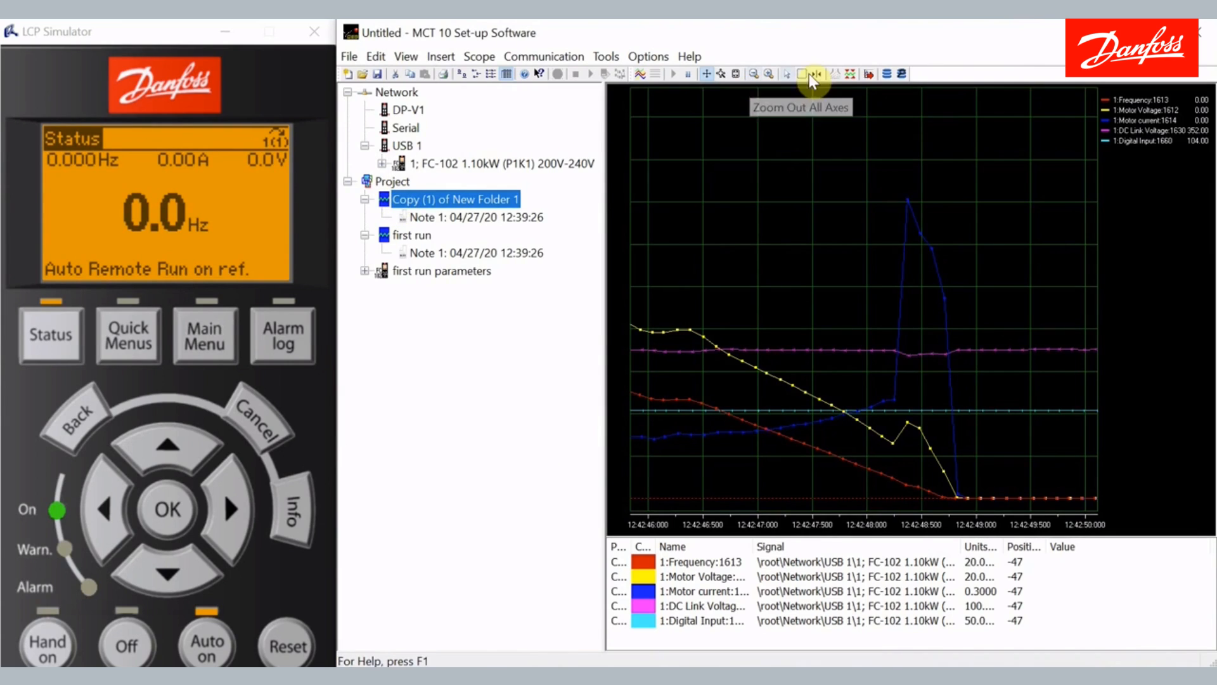
click(850, 74)
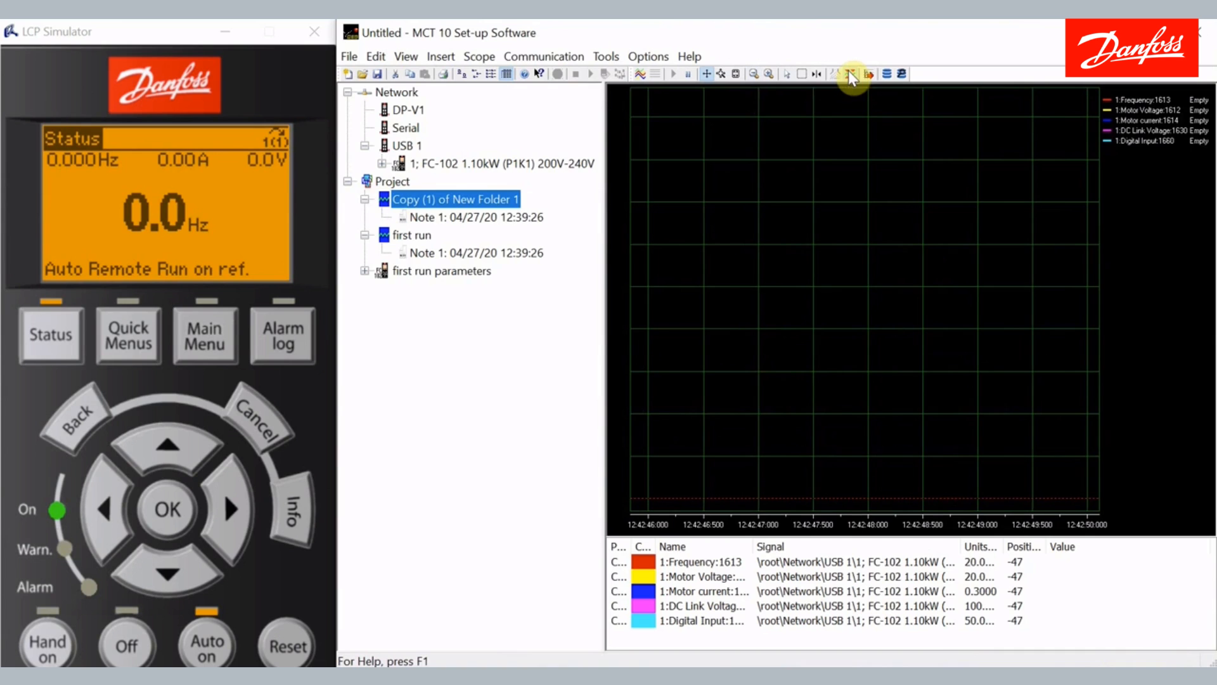
click(640, 75)
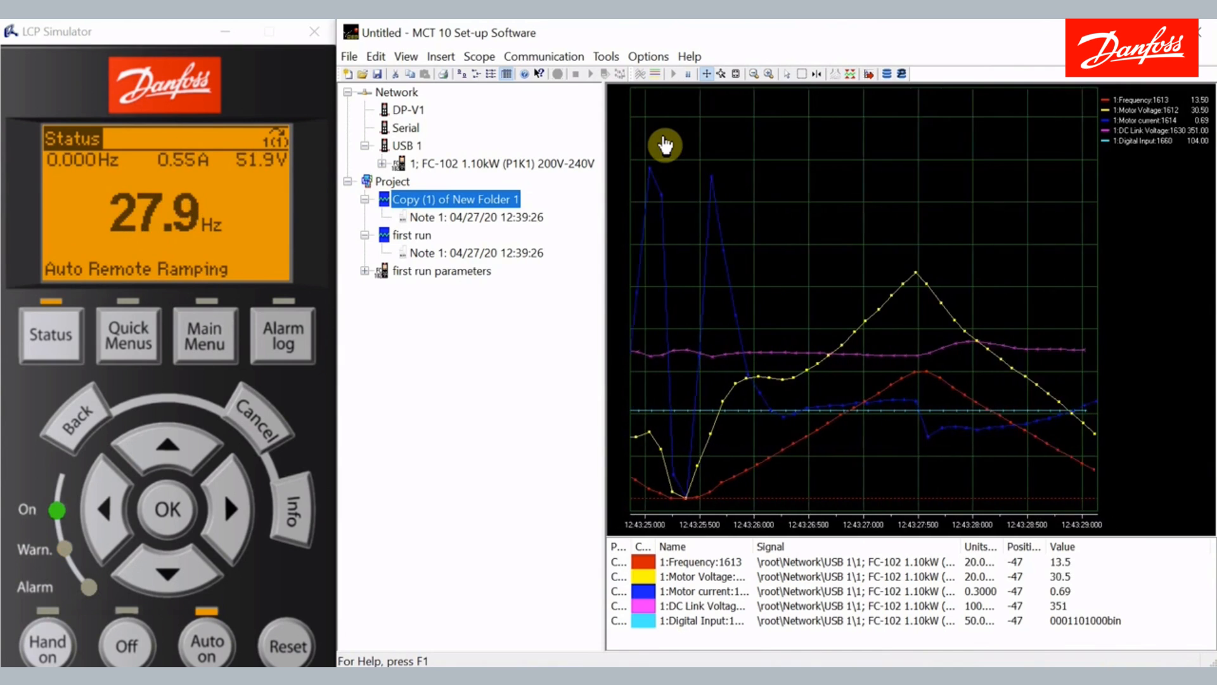
click(658, 78)
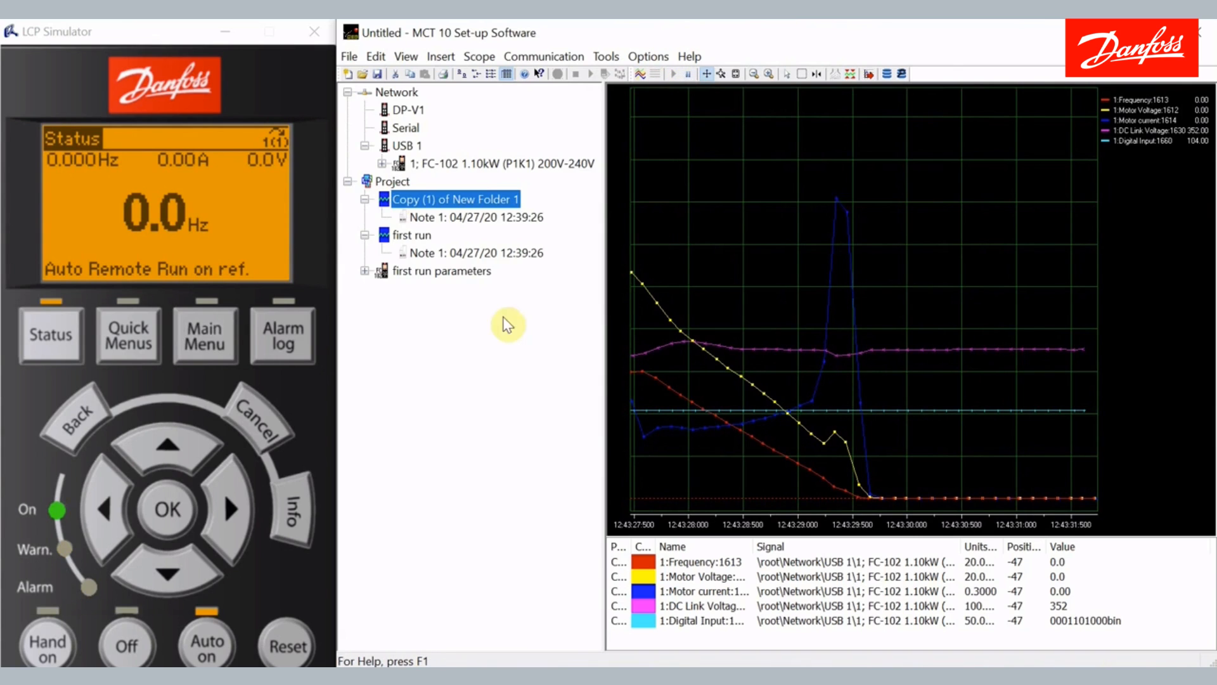
Step: Rename the scope folder Copy (1) of New Folder 1 as "second run"
right_click(421, 204)
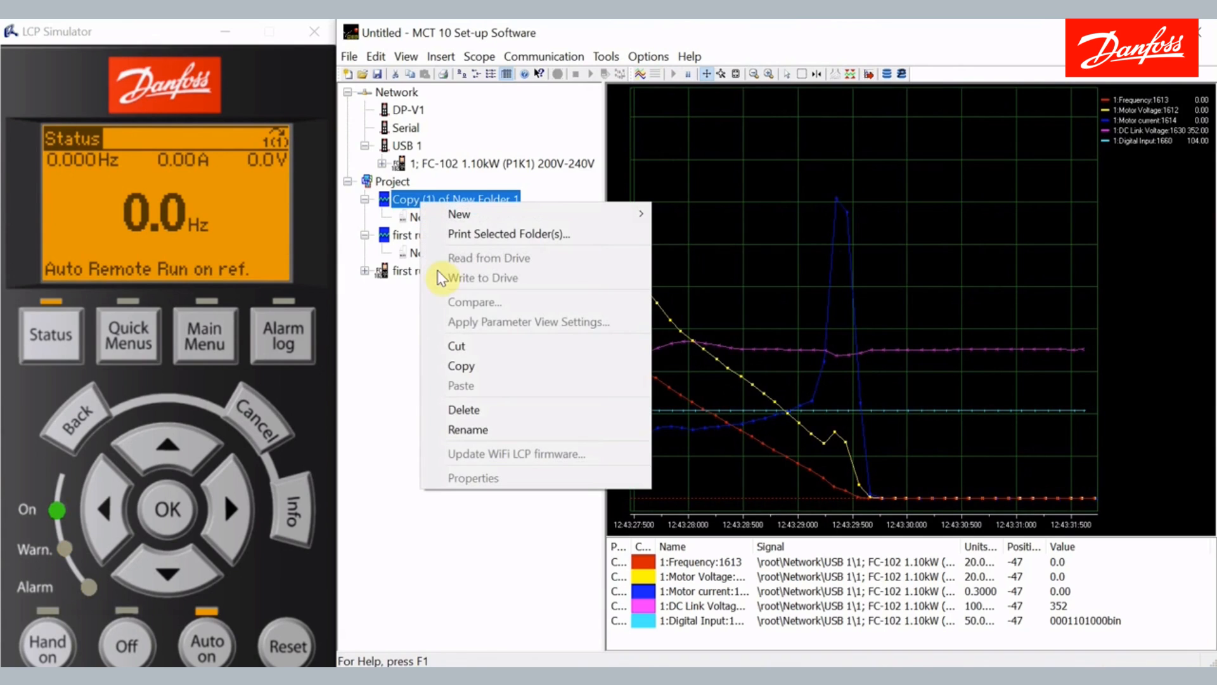
click(498, 425)
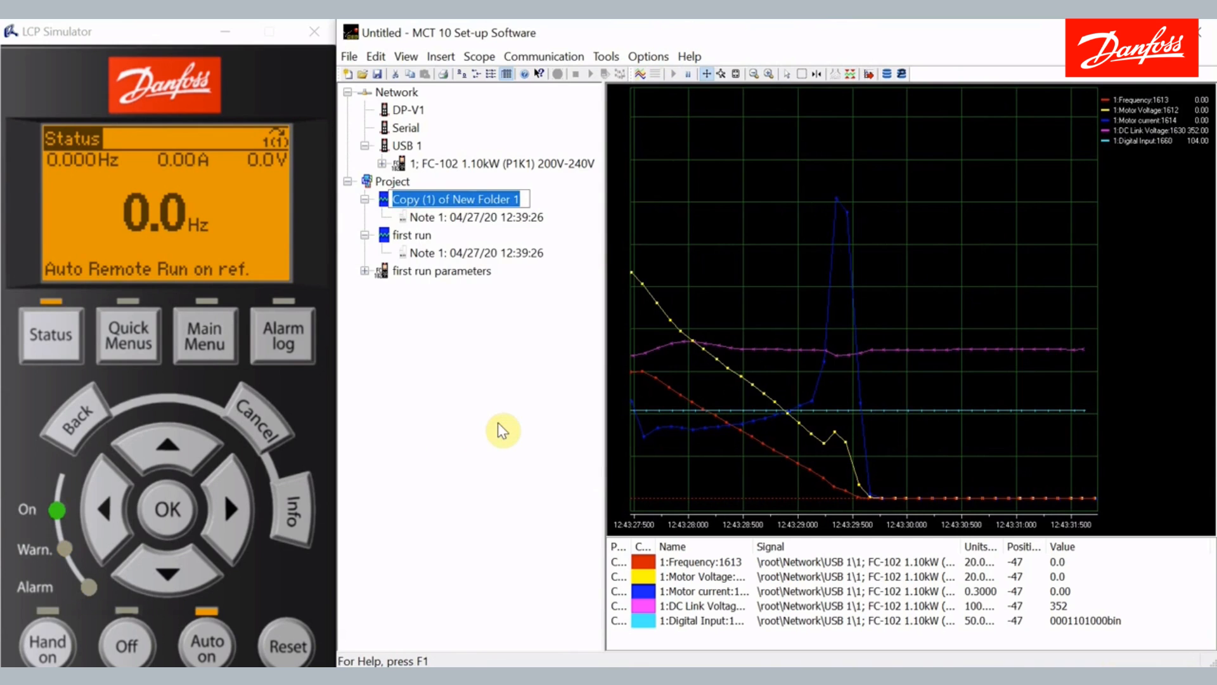
text(second run)
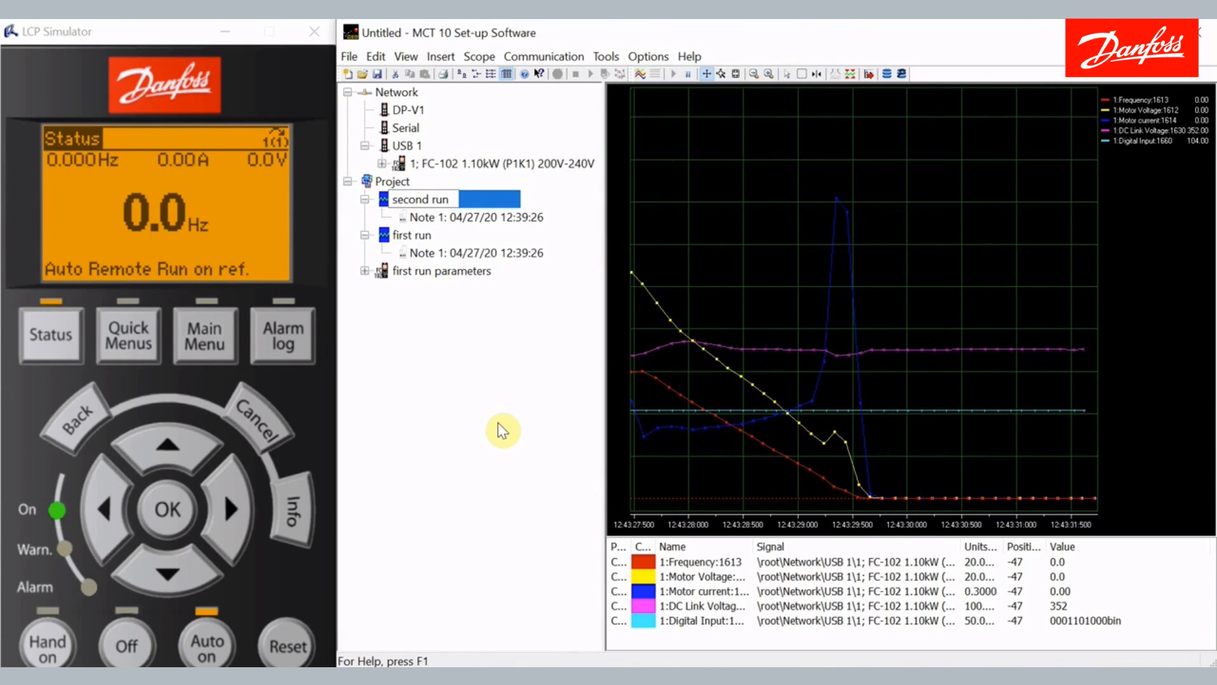
key(Return)
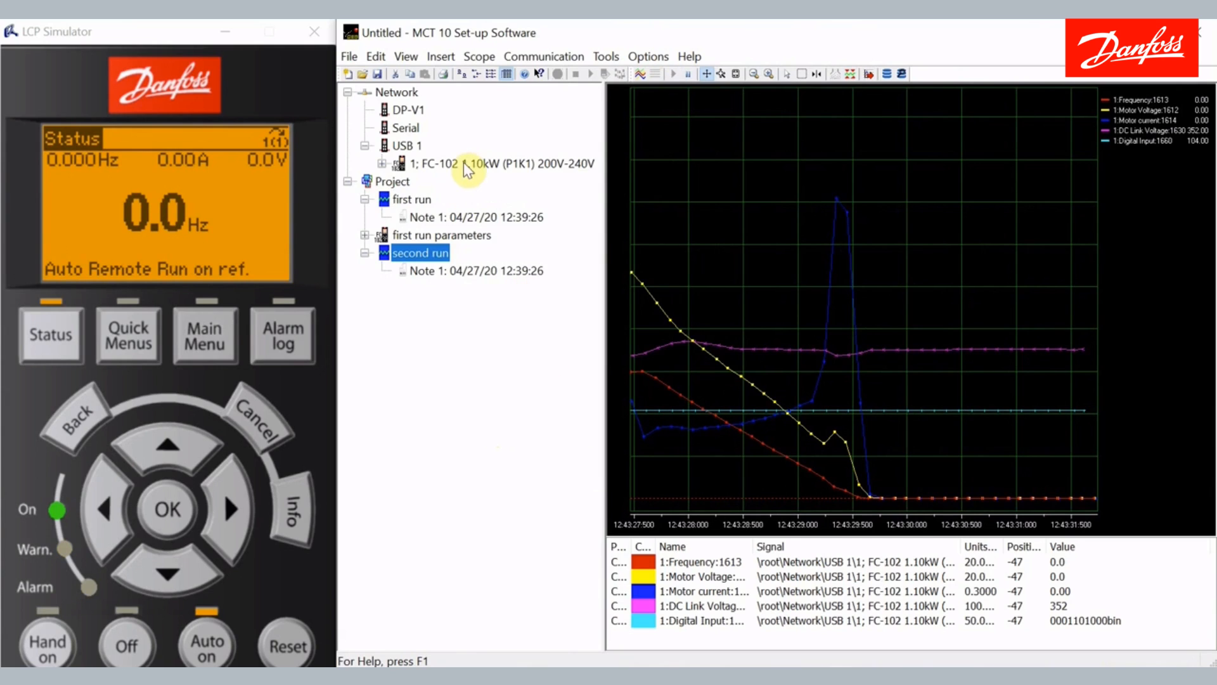
Step: Read the FC-102 drive on USB 1 into the project again, and collapse the "first run" folder
drag(463, 163, 406, 193)
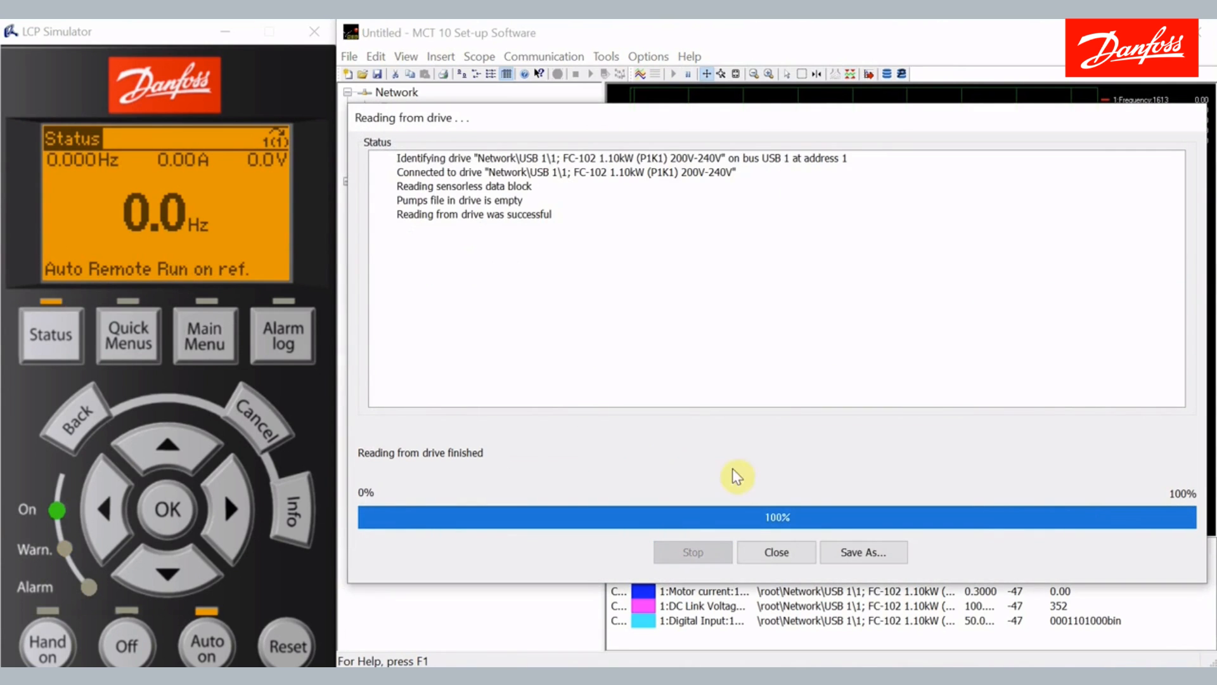
click(774, 552)
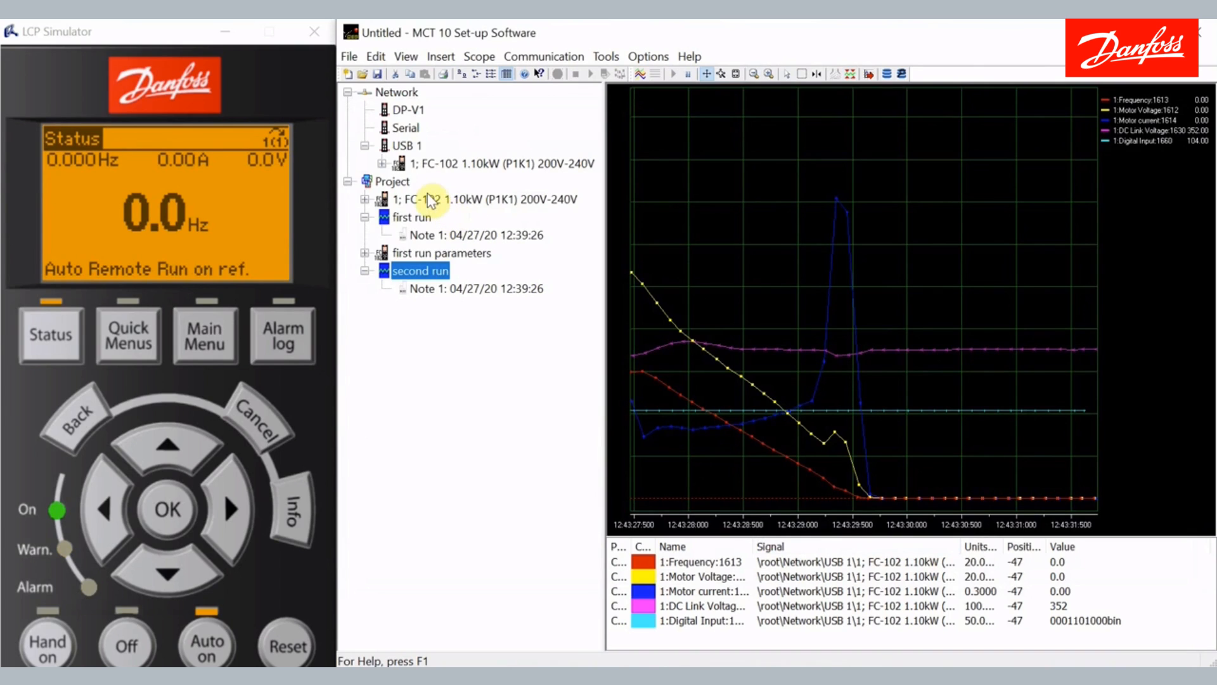
click(365, 216)
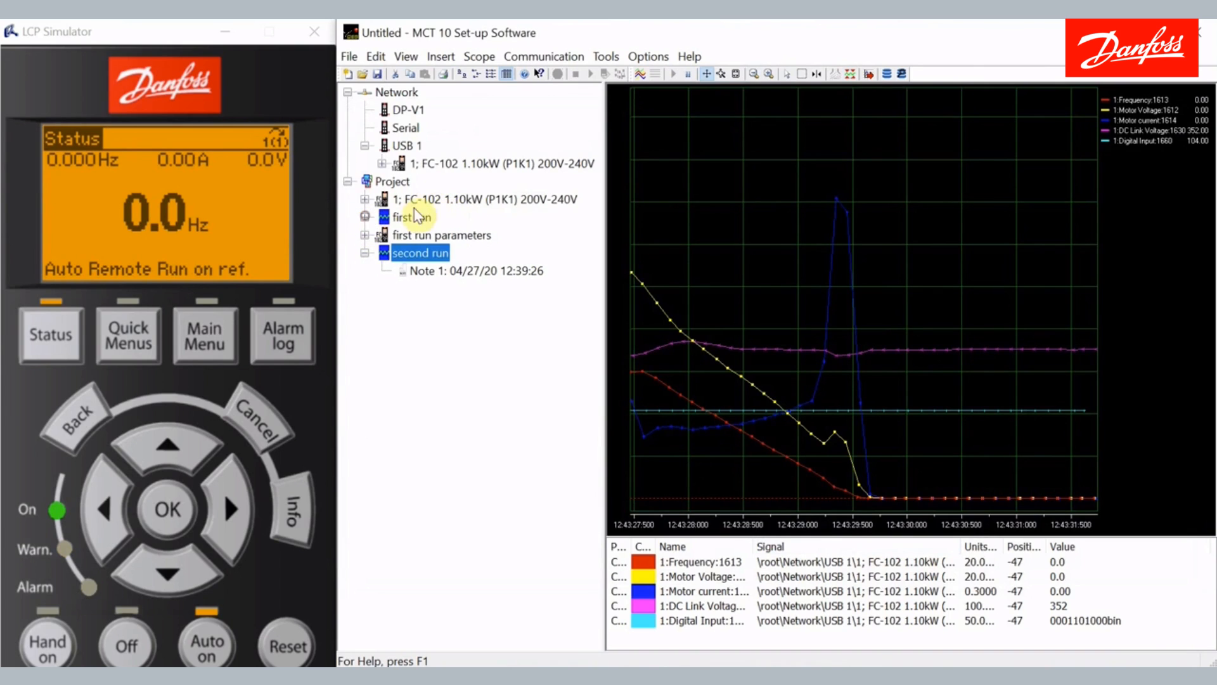
Step: Rename the newly read FC-102 drive in the project as "second run parameters"
click(421, 200)
right_click(425, 205)
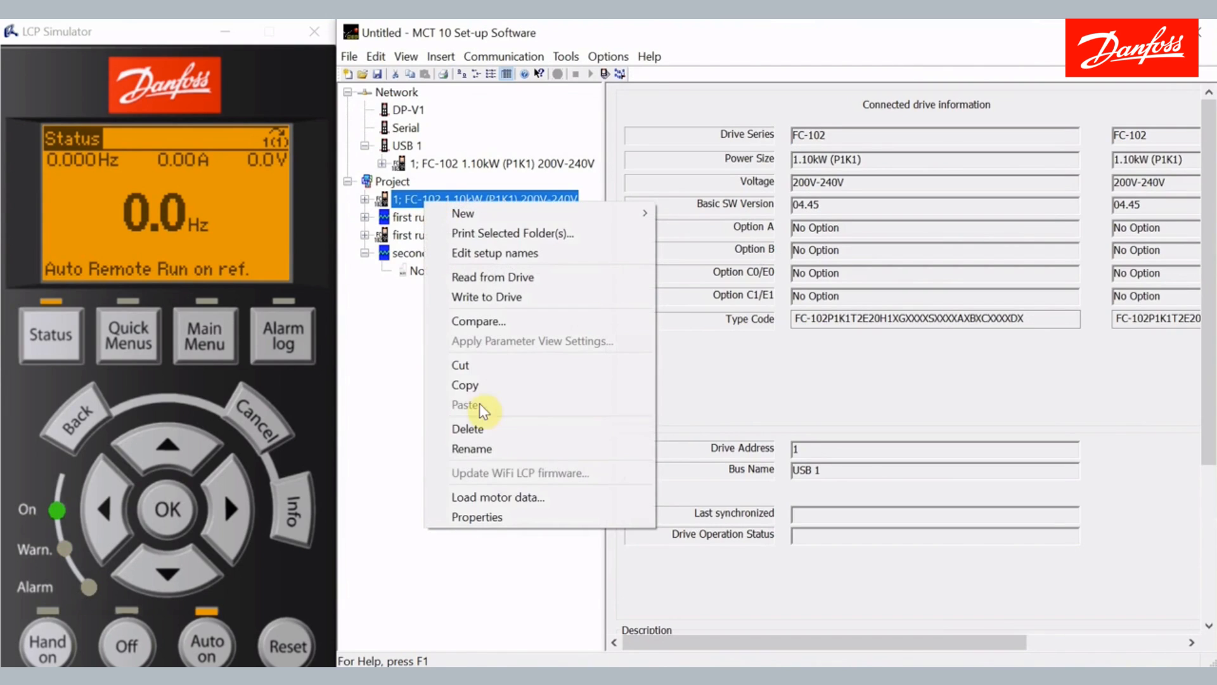
click(514, 449)
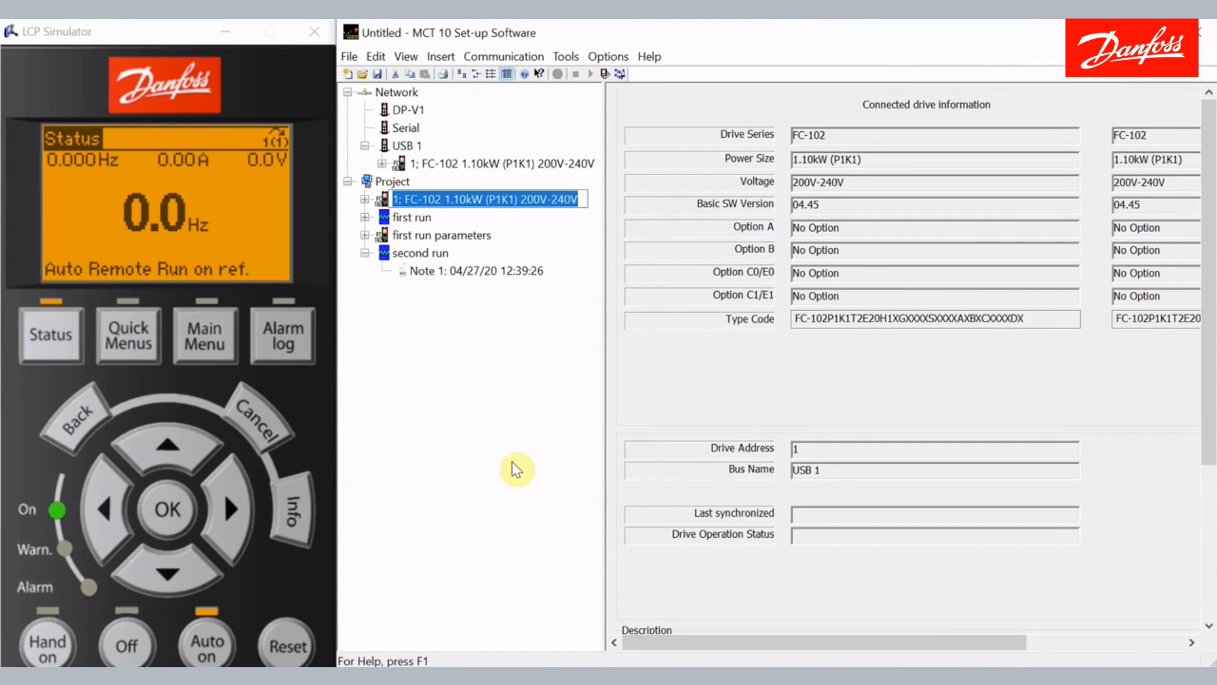
text(second run parameters)
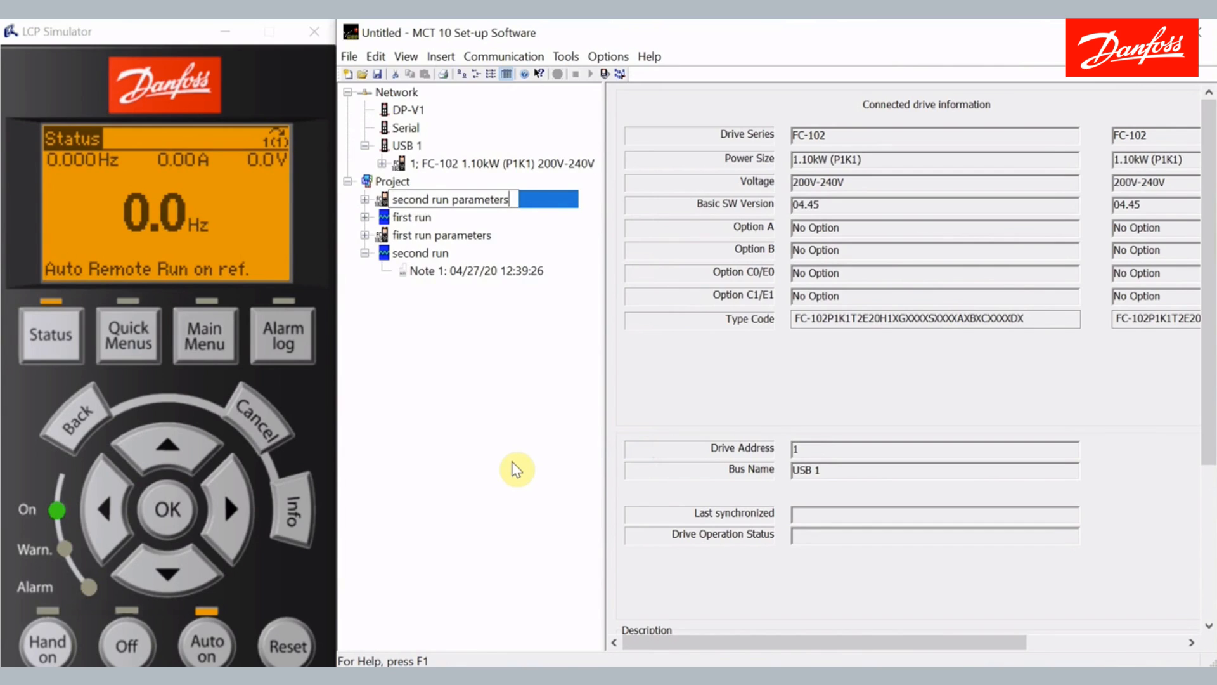
key(Return)
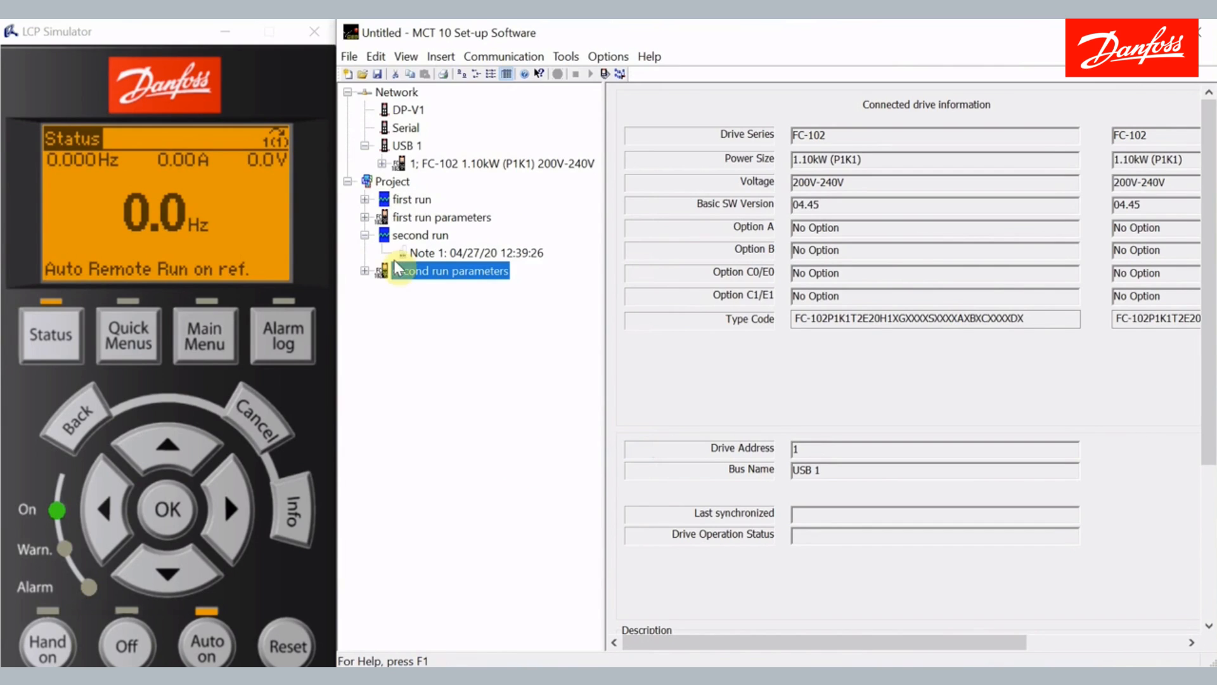
Step: Collapse the "second run" scope folder and paste a copy of it into the project
click(365, 236)
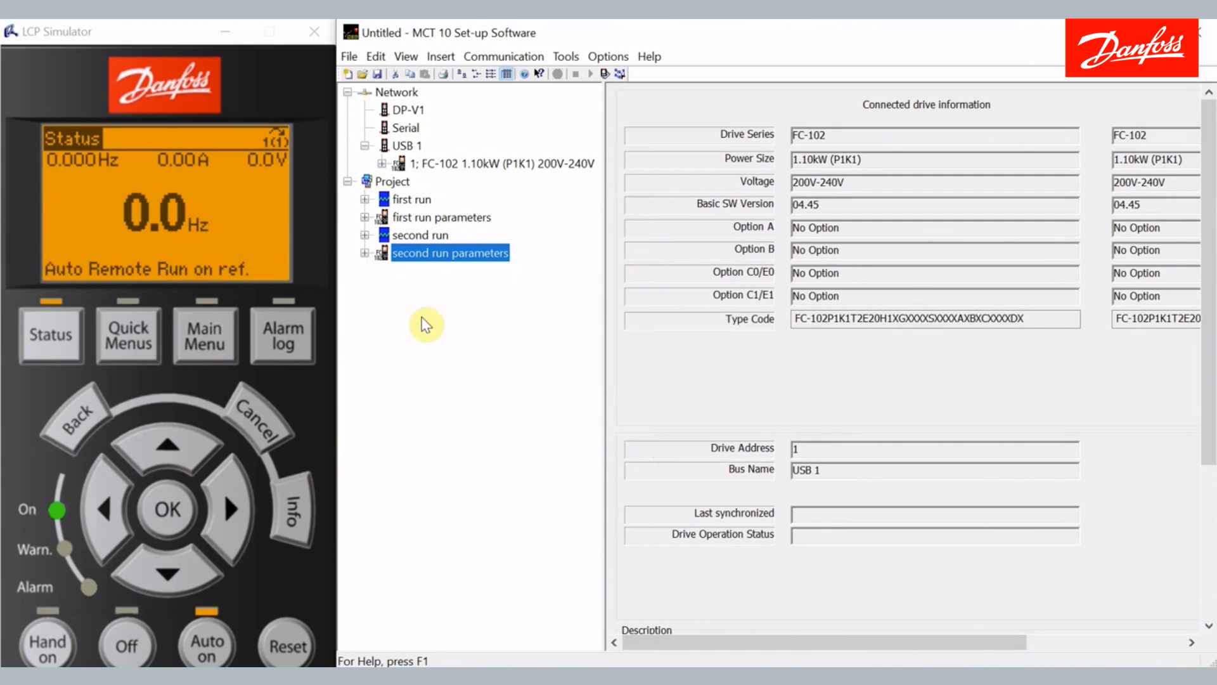
click(420, 241)
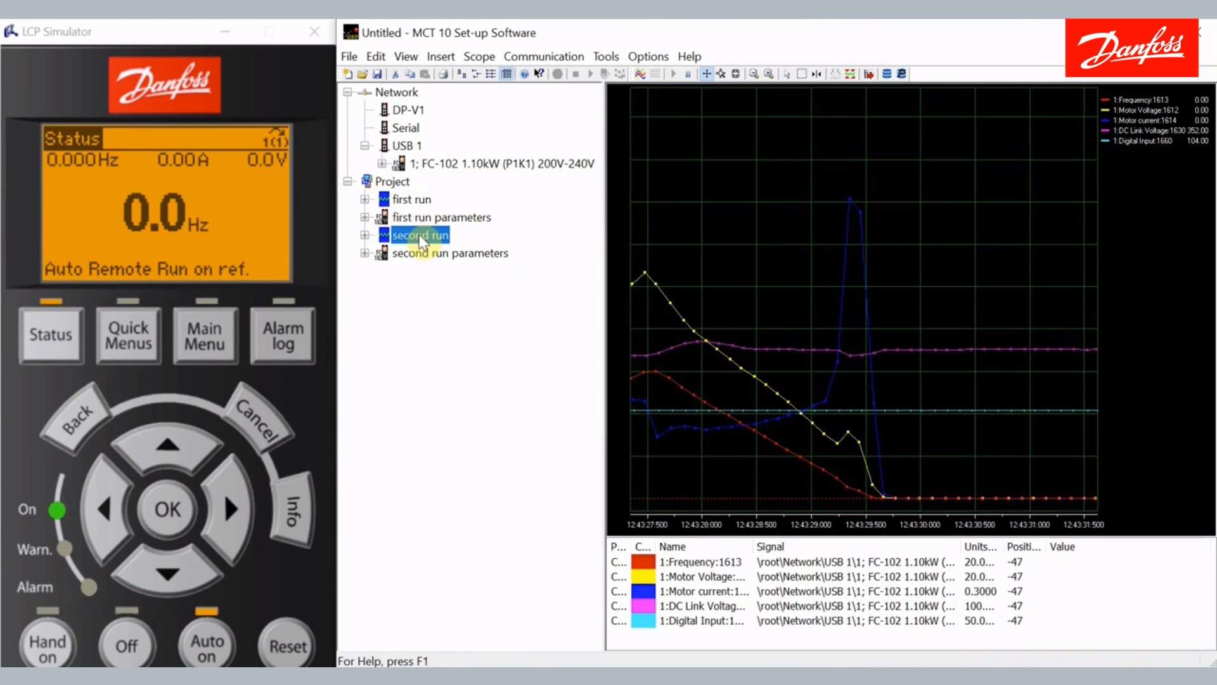
right_click(420, 242)
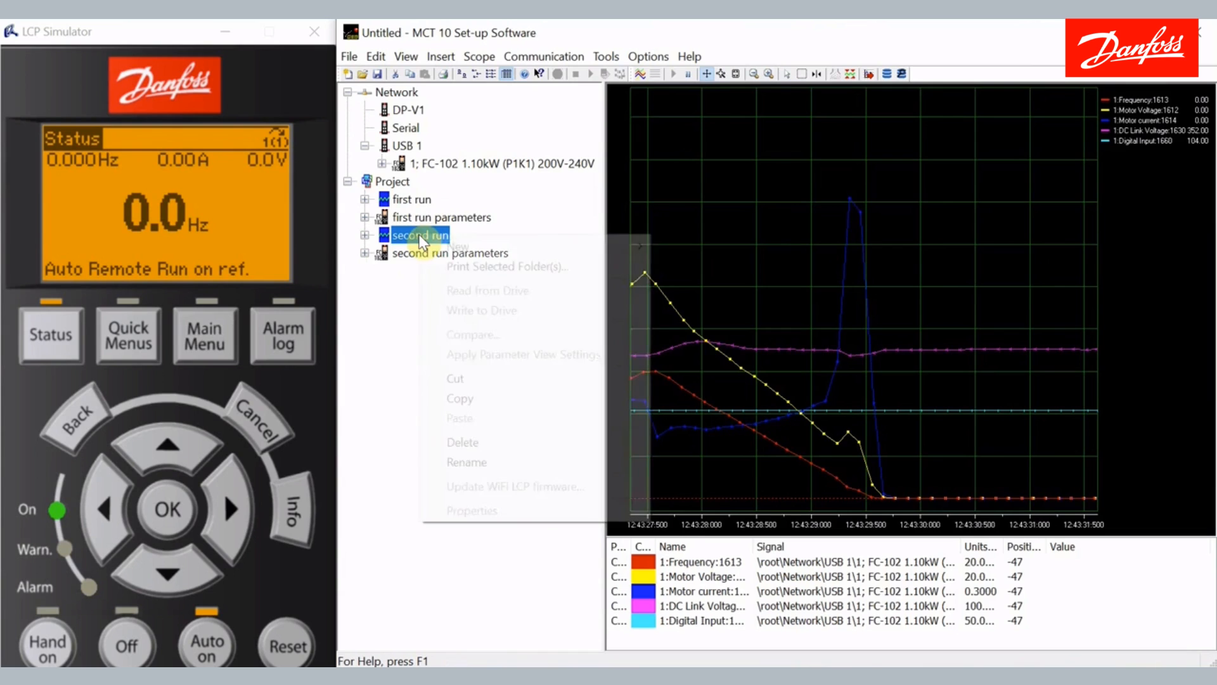
click(479, 389)
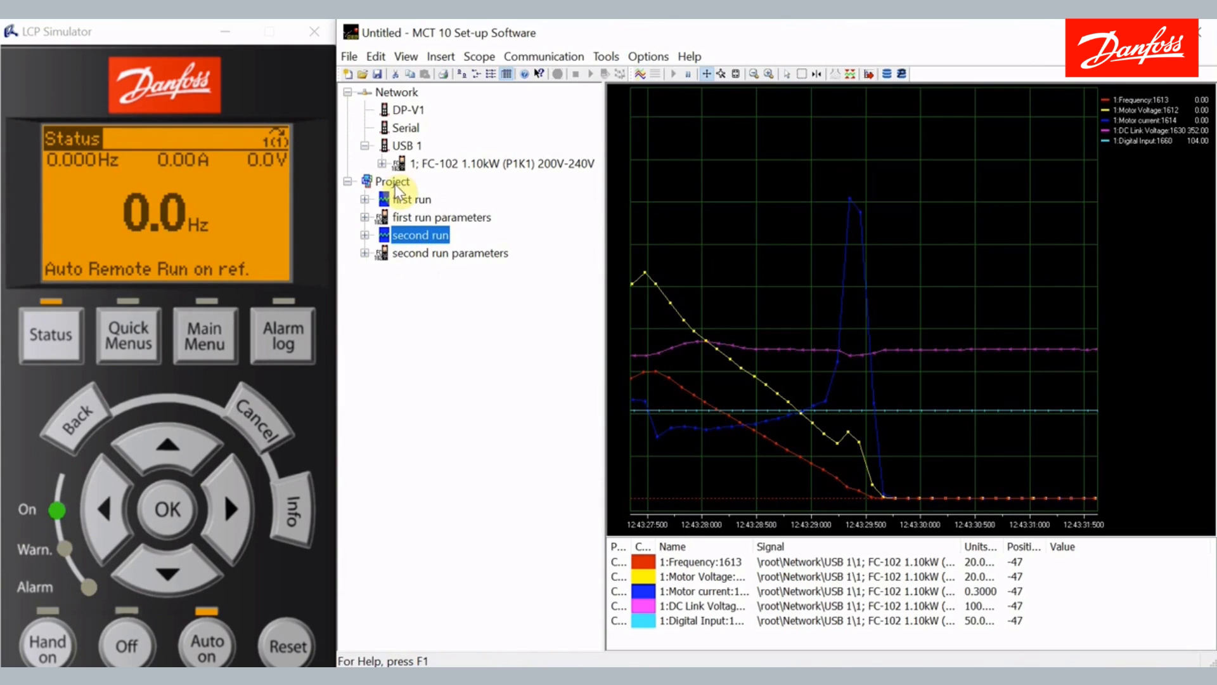
click(393, 182)
right_click(398, 185)
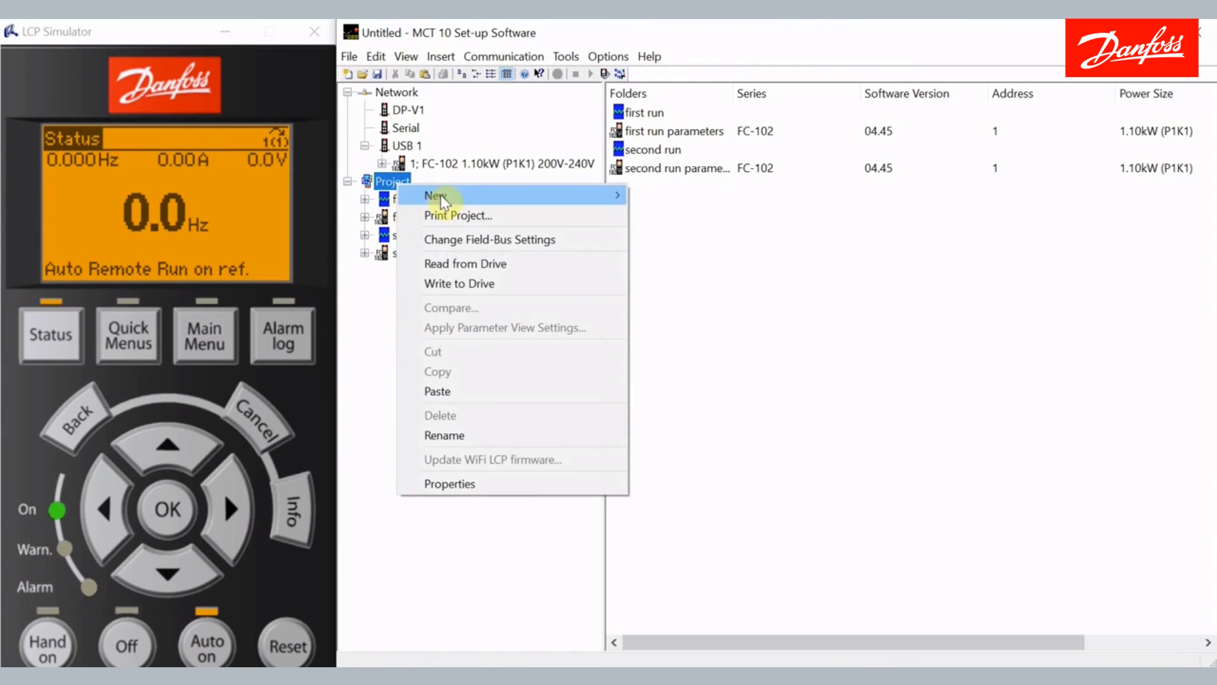
click(489, 398)
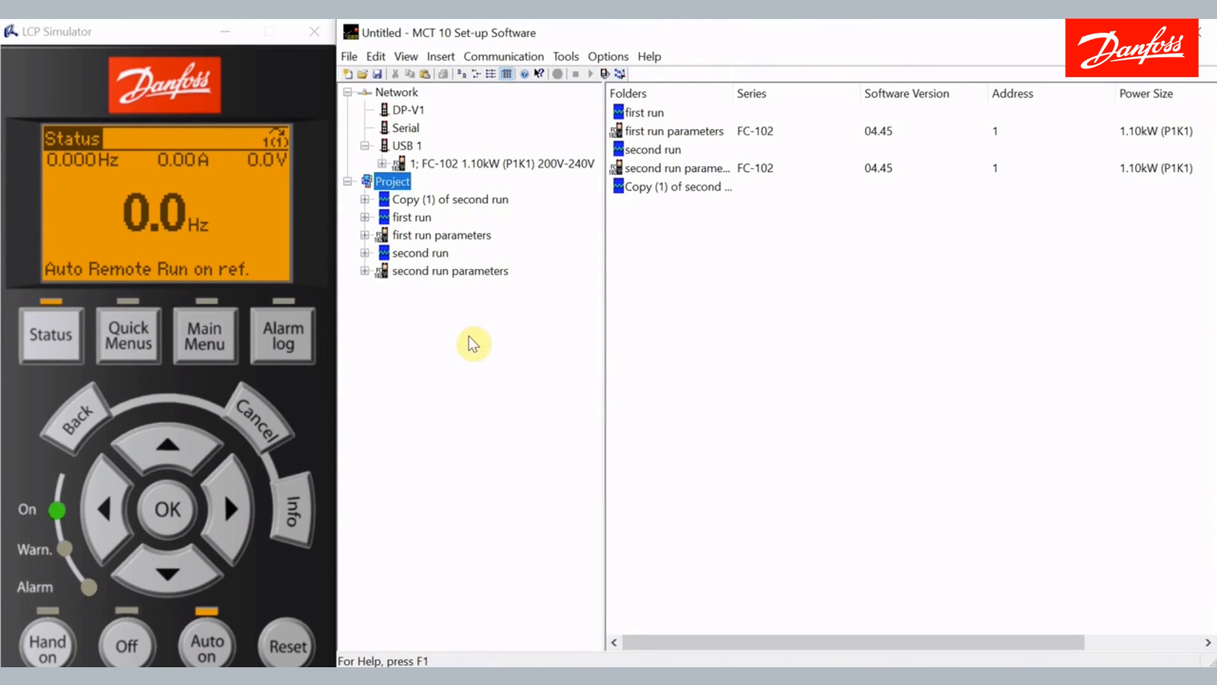
Step: Reset the scope in Copy (1) of second run and record a new run until the drive is at standstill, then stop polling
click(409, 201)
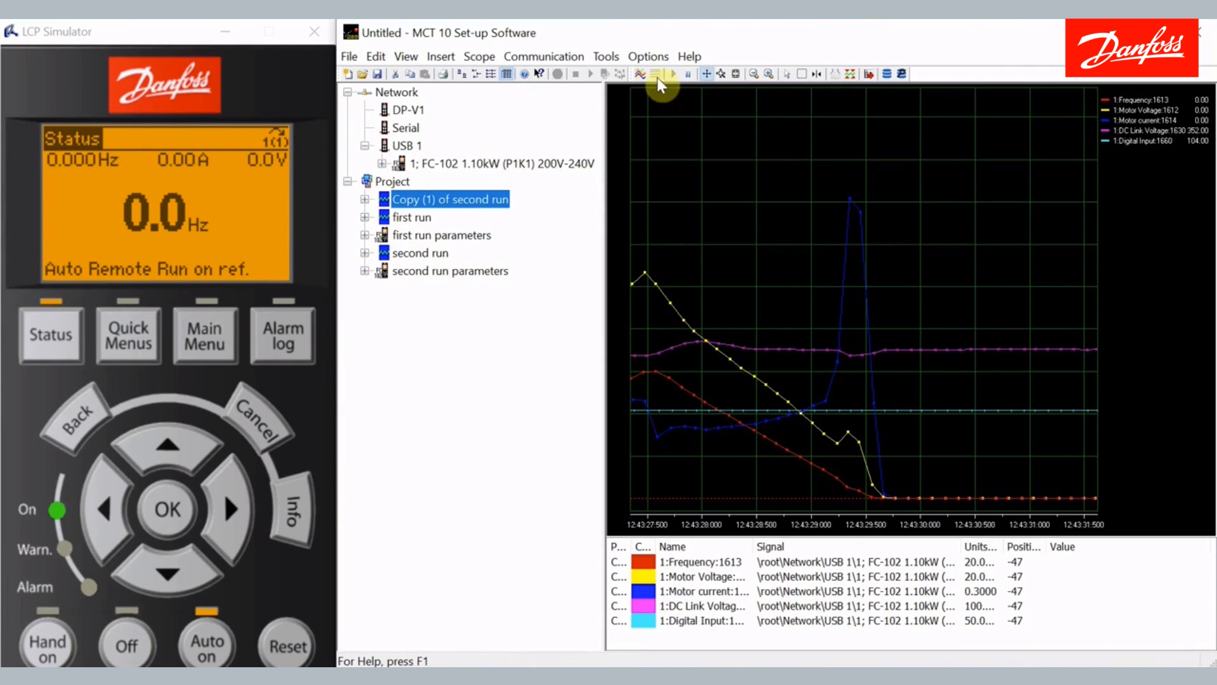
click(851, 75)
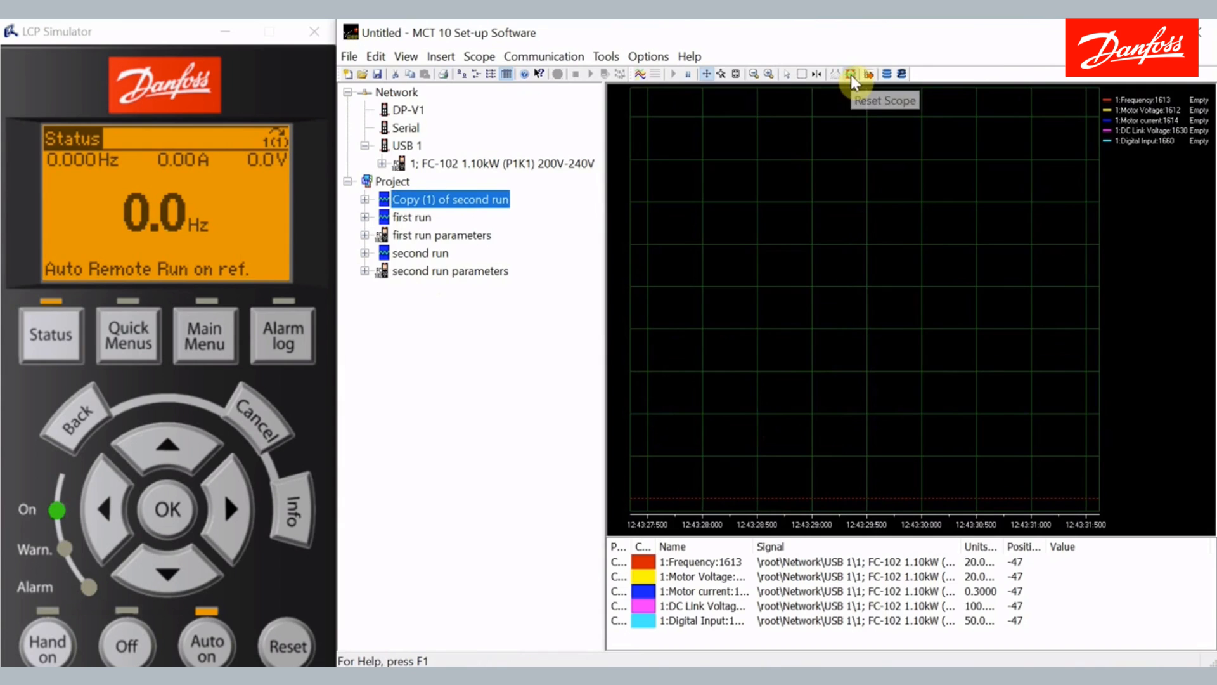
click(660, 75)
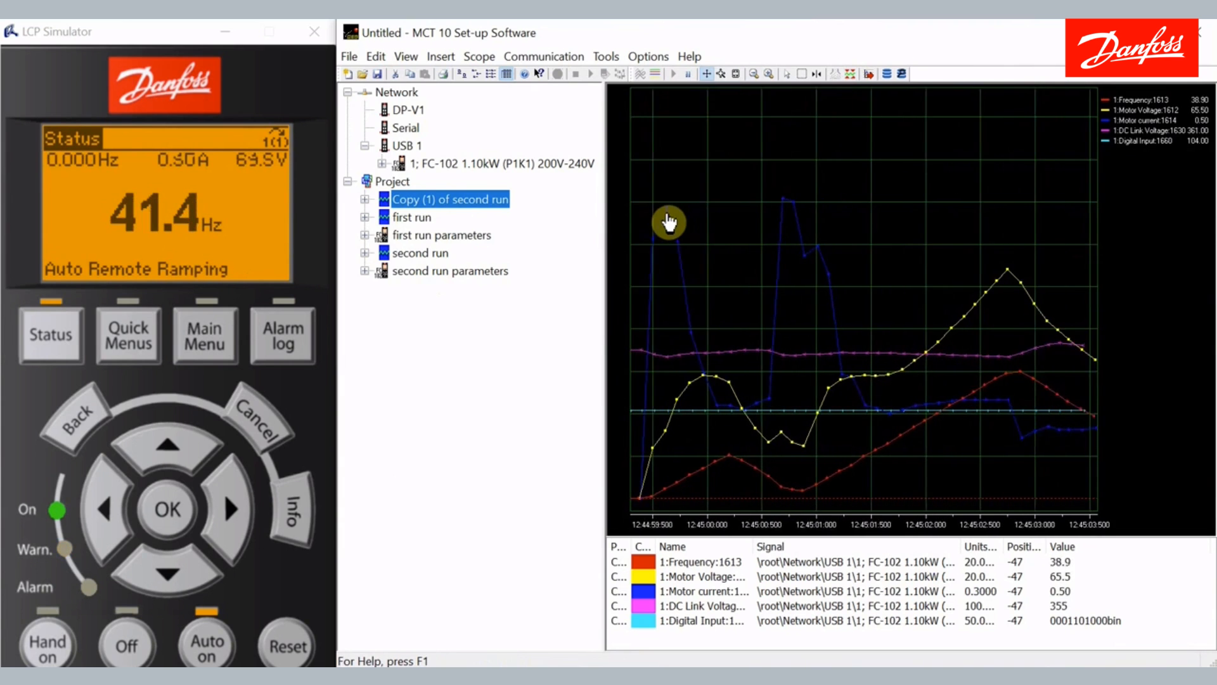
click(687, 76)
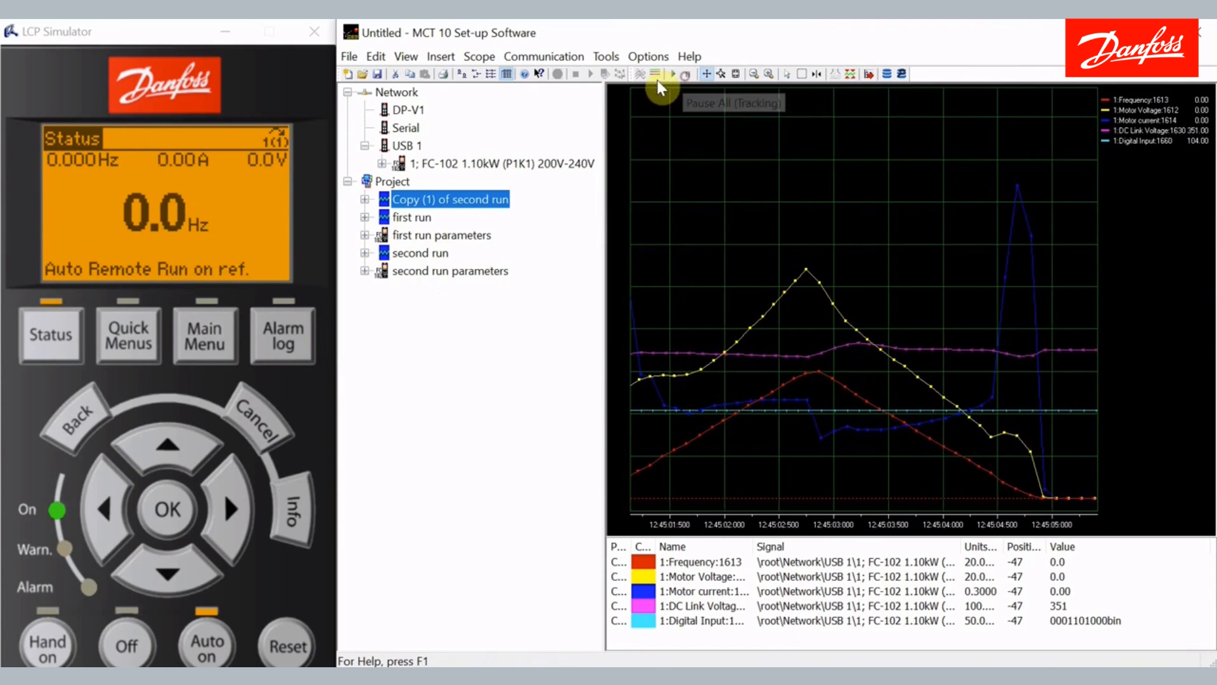
click(655, 73)
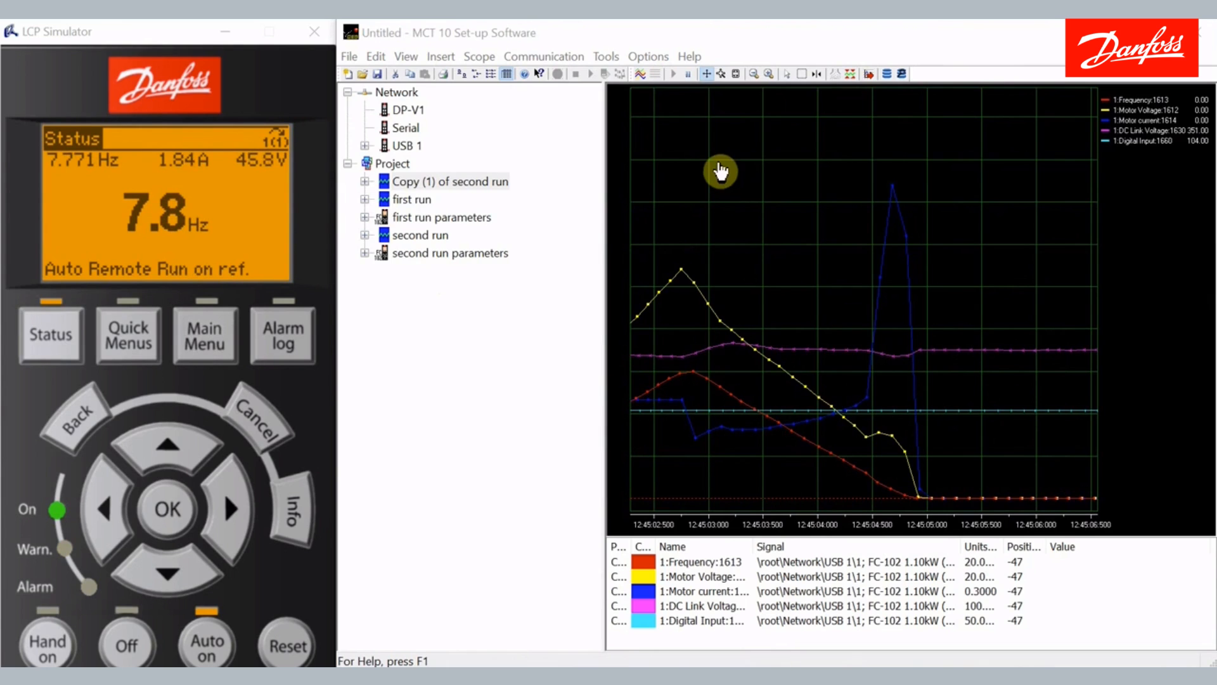
Step: Add a new scope folder to the project
click(381, 162)
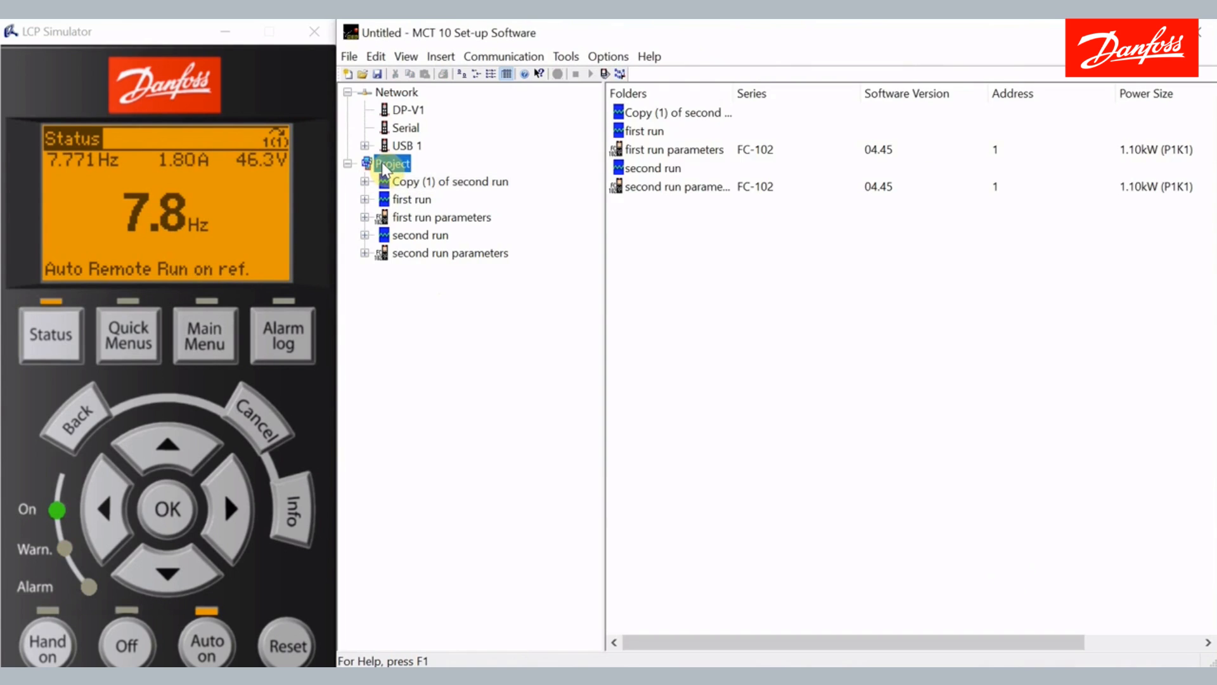
right_click(381, 163)
mouse_move(577, 166)
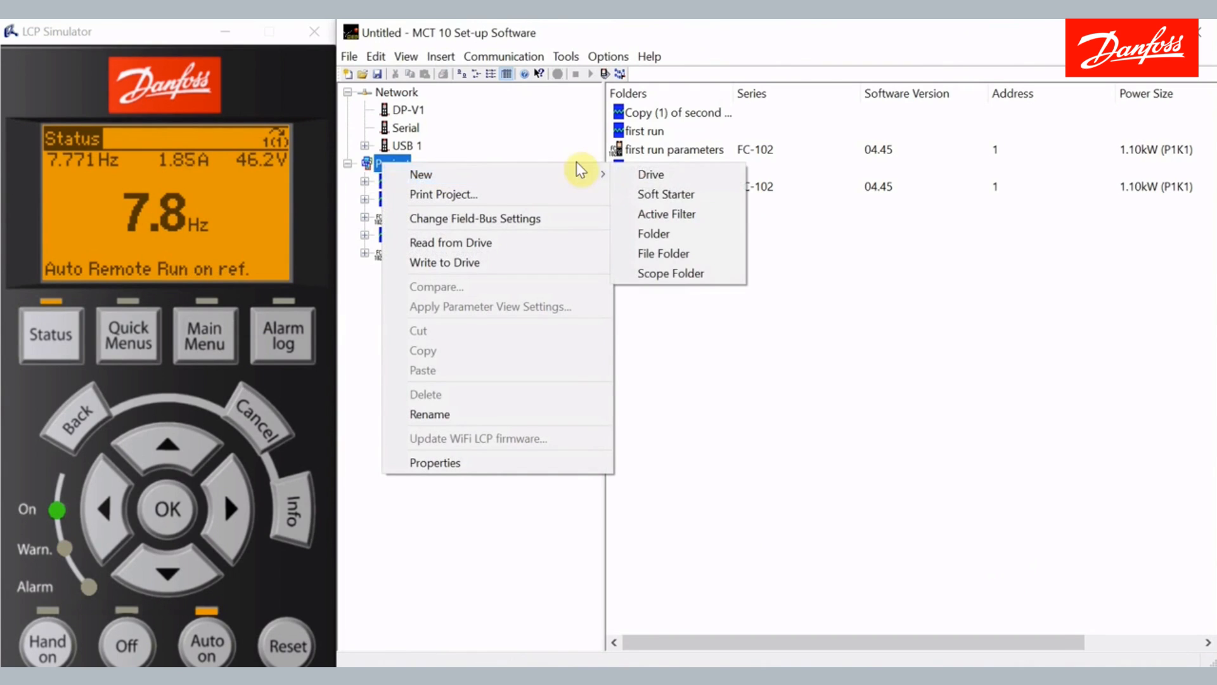
click(659, 272)
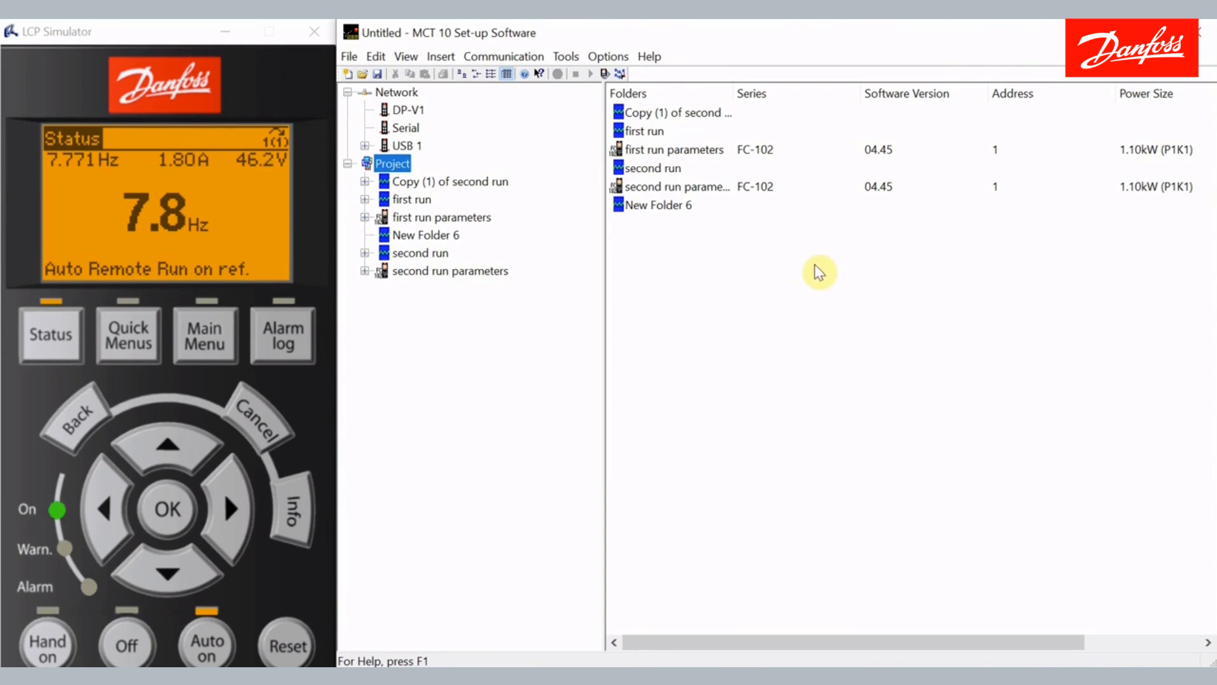
Step: Add a PC polling channel for parameter 1613 Frequency of the USB 1 FC-102 drive to New Folder 6, keeping the default channel settings
double_click(398, 238)
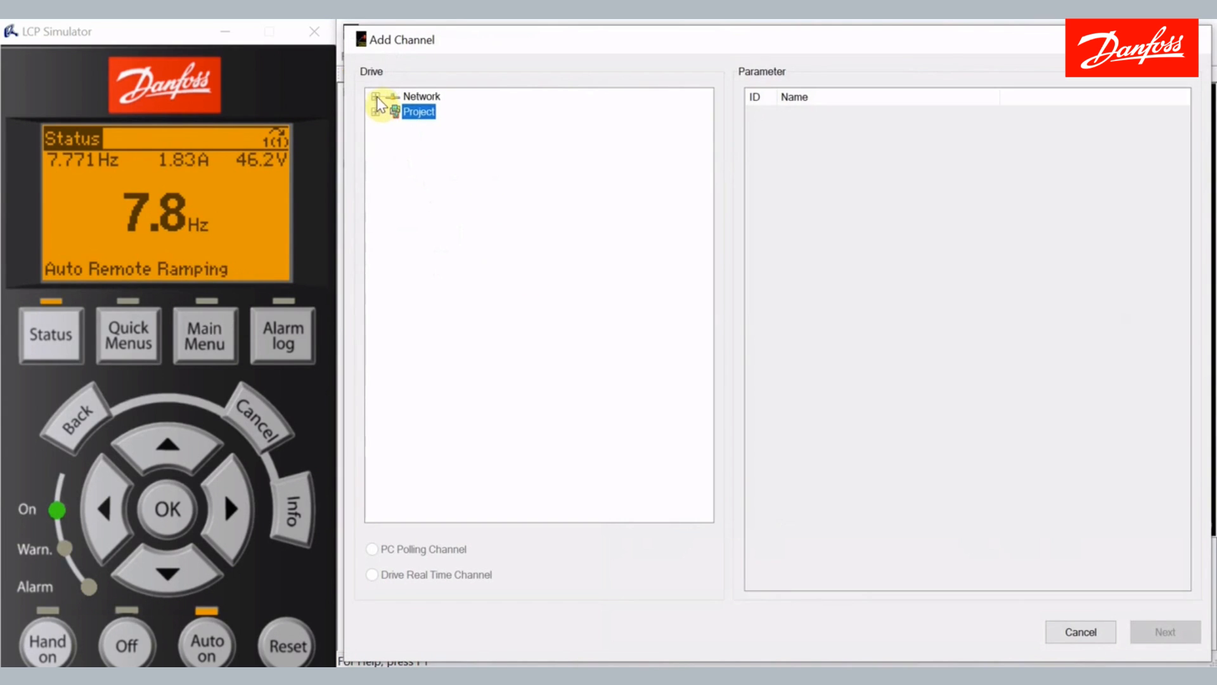
click(376, 96)
click(393, 142)
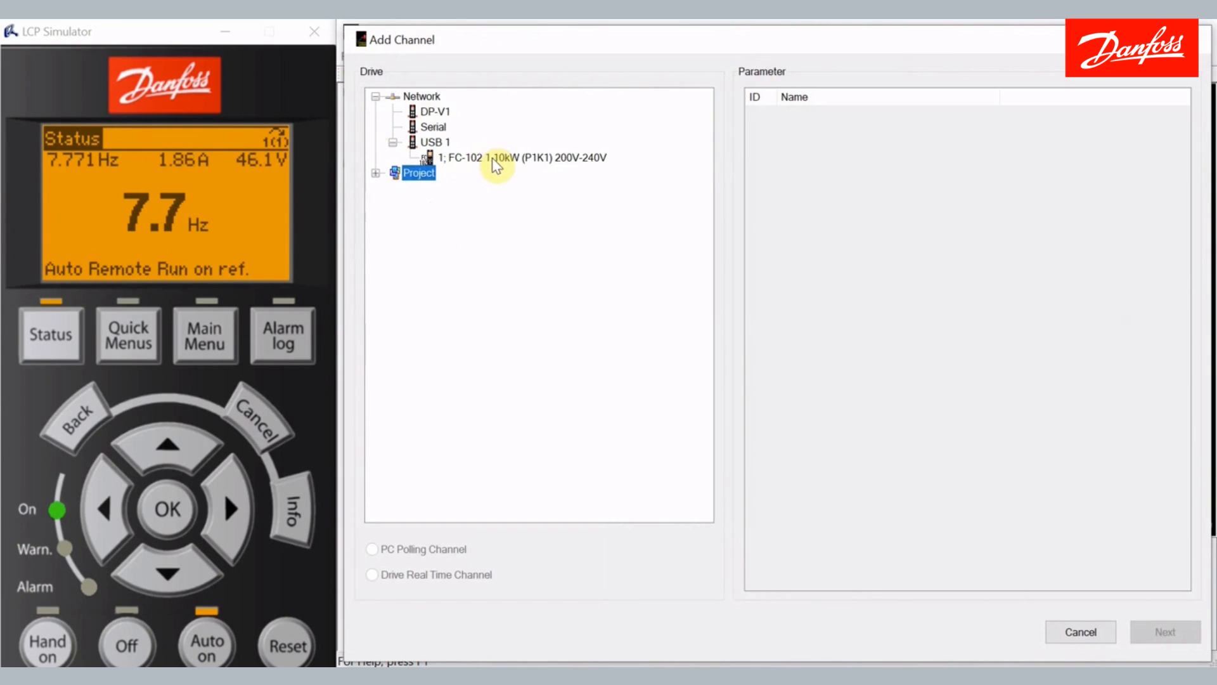
click(492, 157)
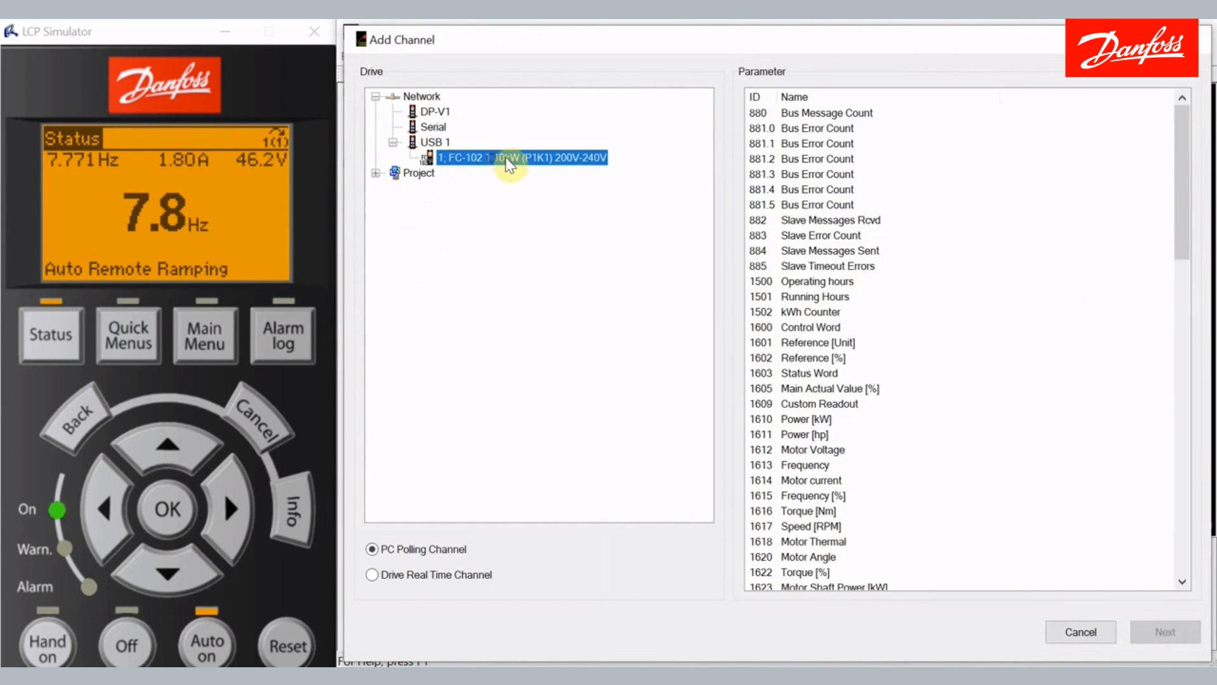
click(806, 467)
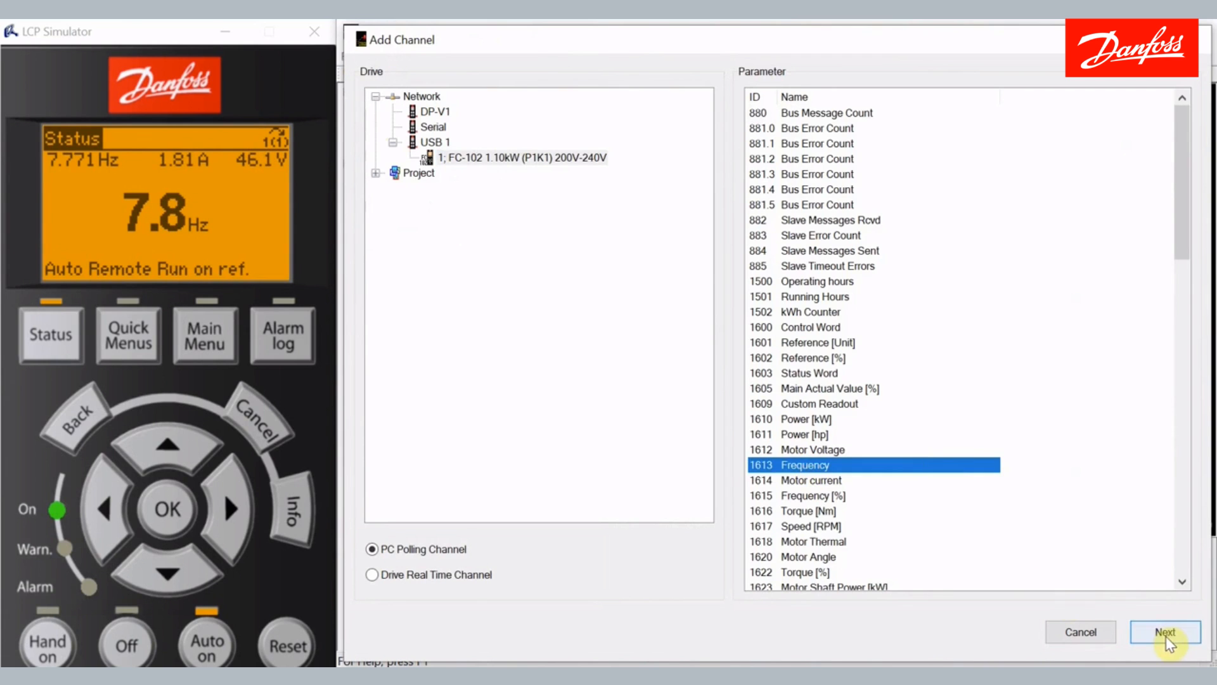
click(1166, 634)
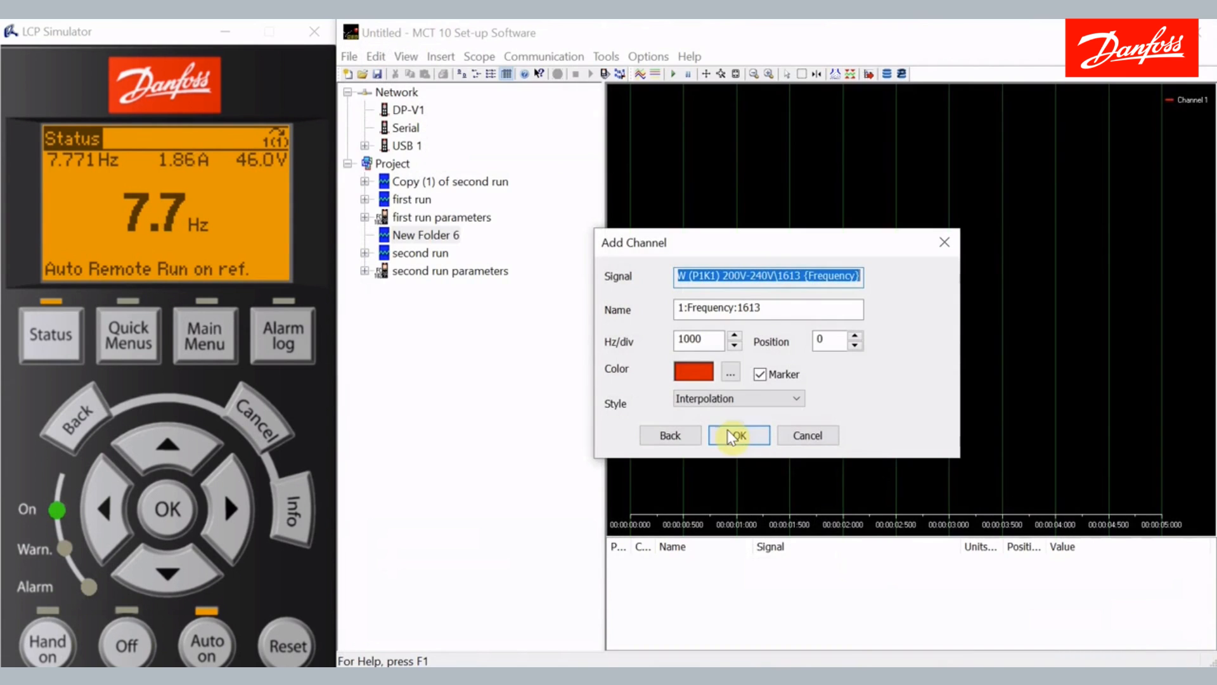
click(741, 437)
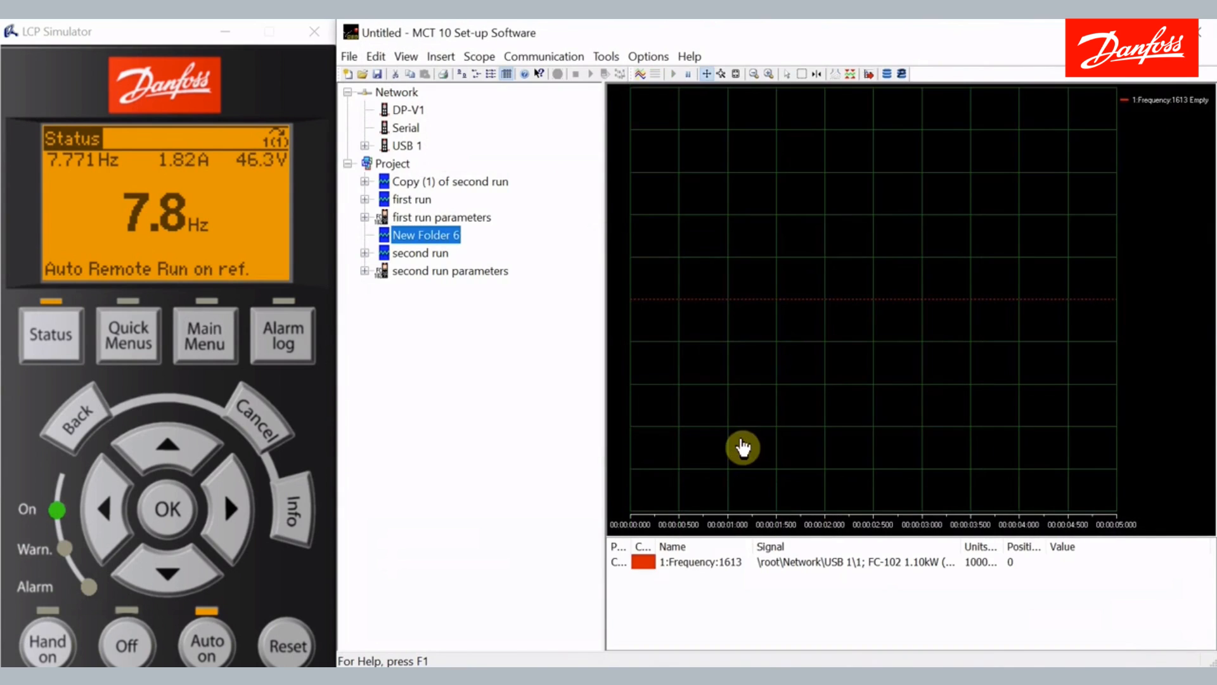
Step: Run a trial acquisition of the frequency signal with the trace fitted to the scope, ending with a stop and scope reset
click(641, 80)
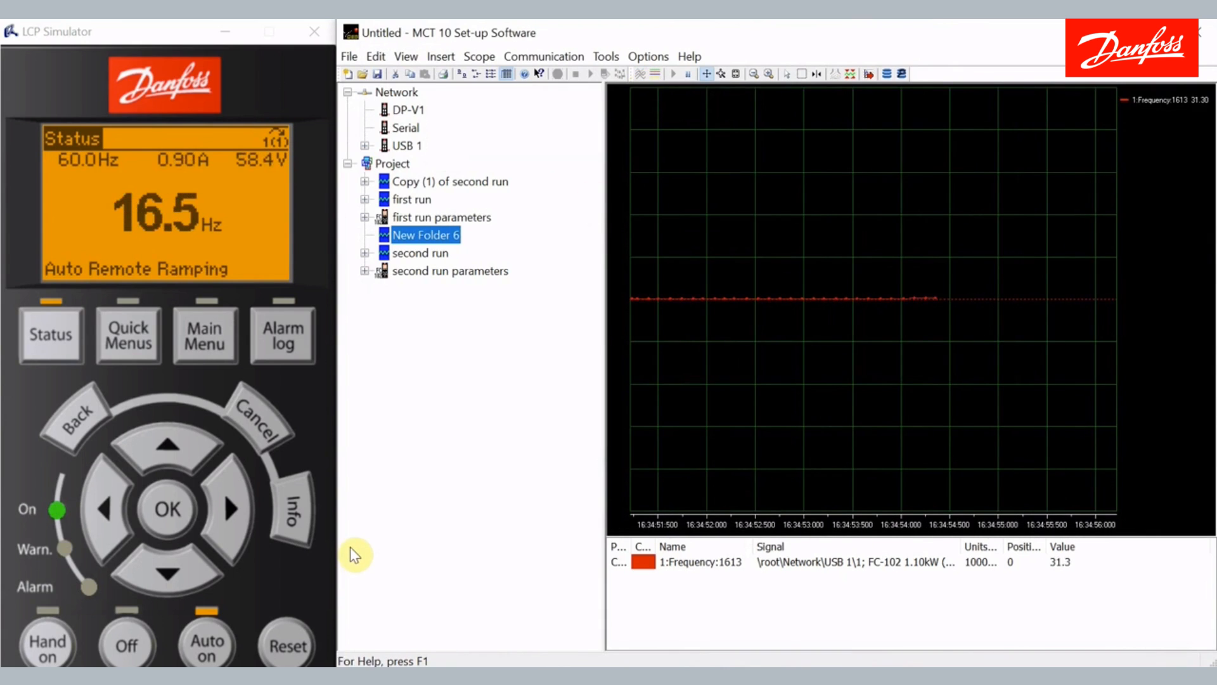
click(735, 73)
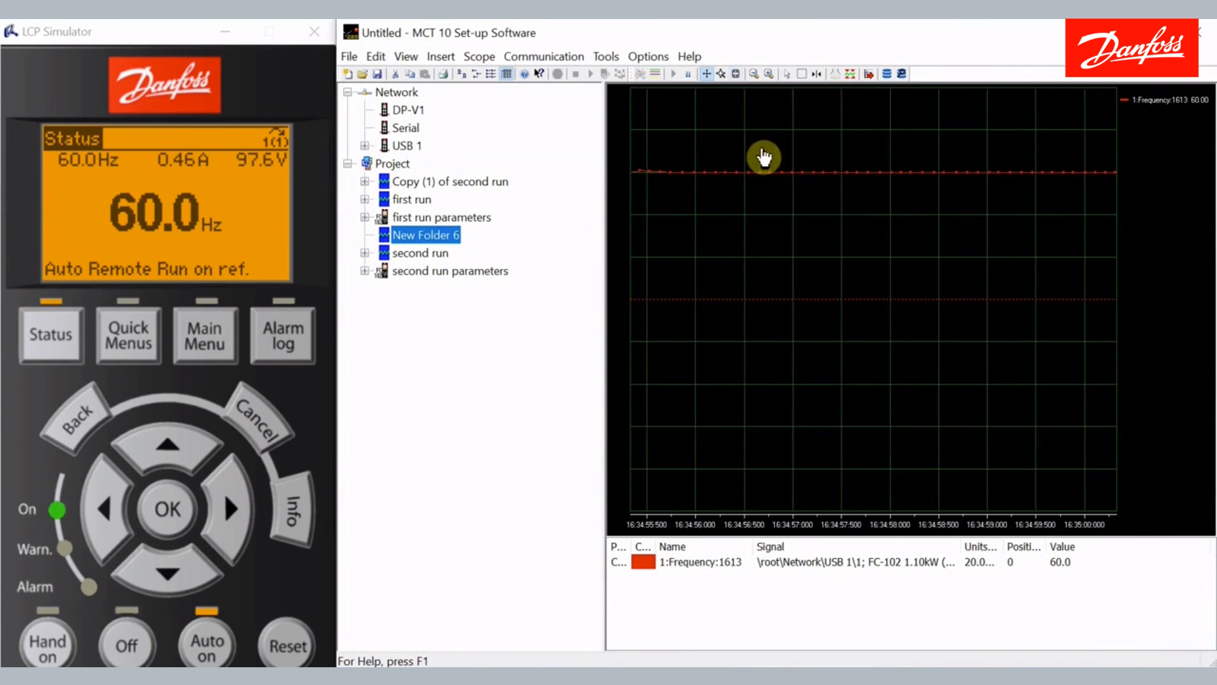
click(656, 75)
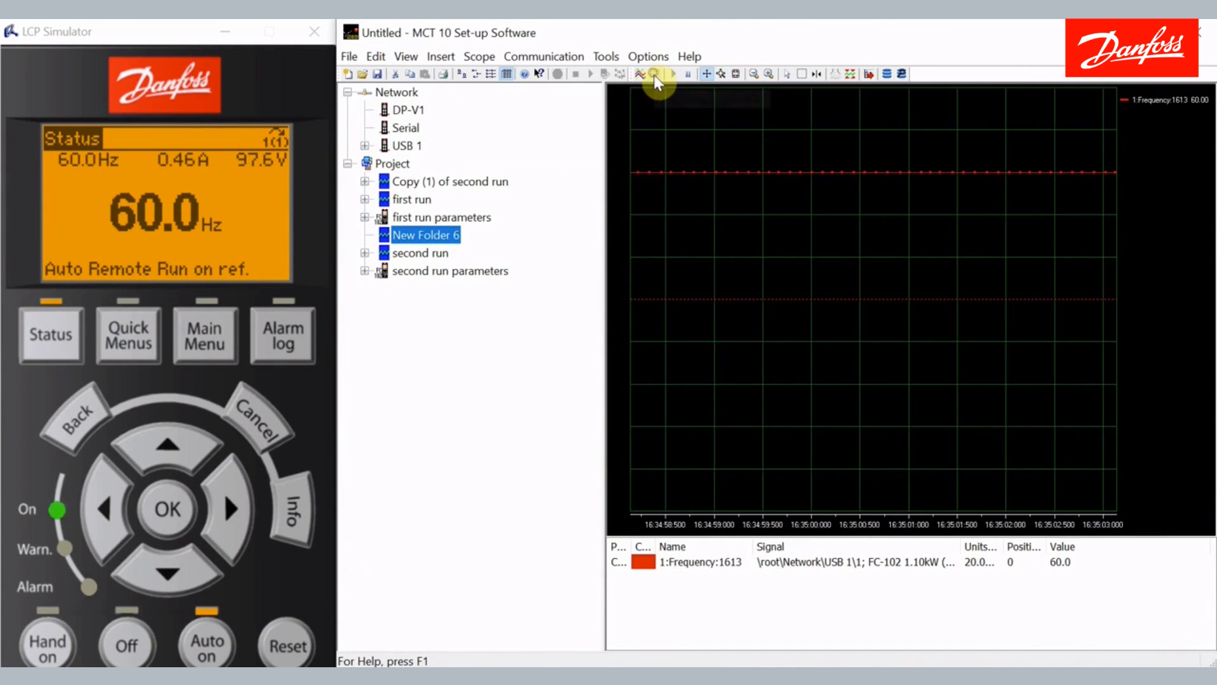
click(852, 77)
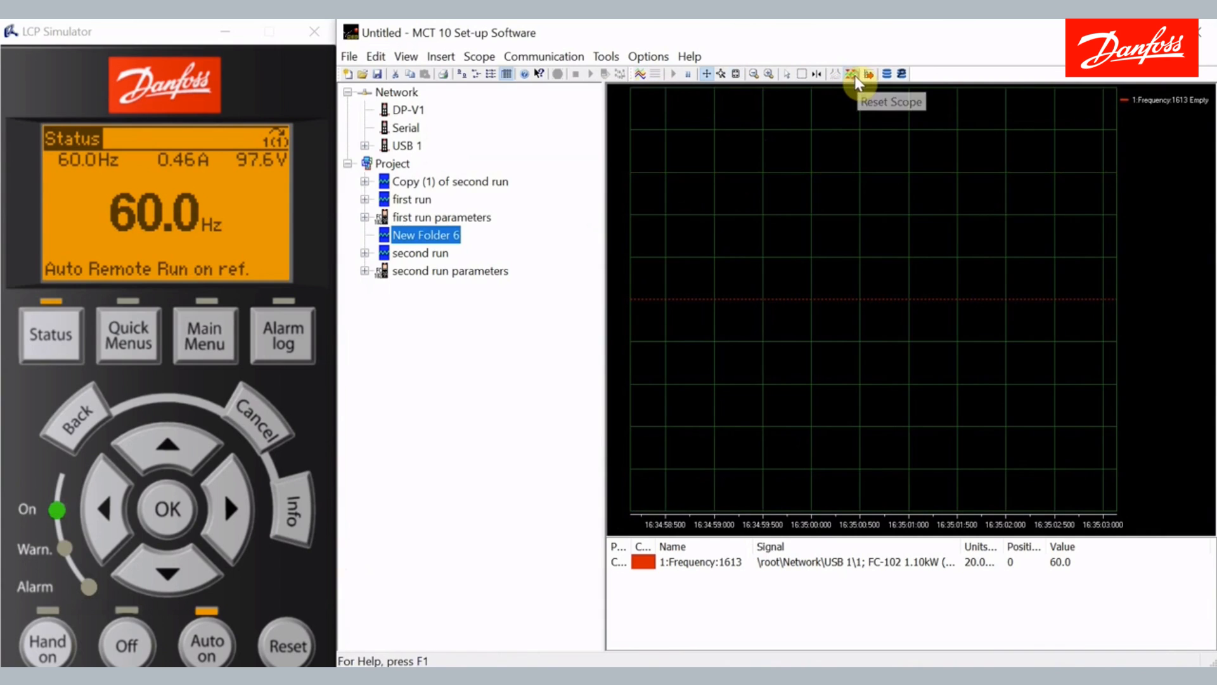
Step: Set the scope's time base to 2 SEC/DIV and its time format to m/d/yyyy h:nn:ss am/pm
right_click(768, 141)
click(775, 140)
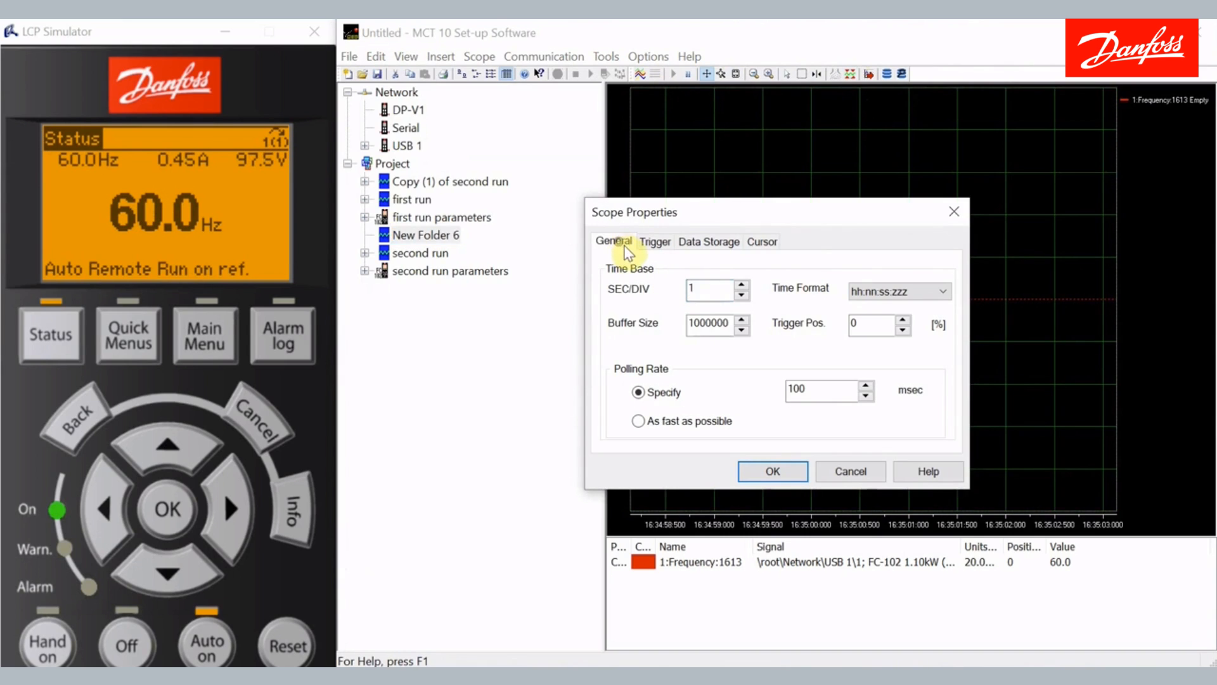
drag(703, 289, 677, 294)
click(884, 291)
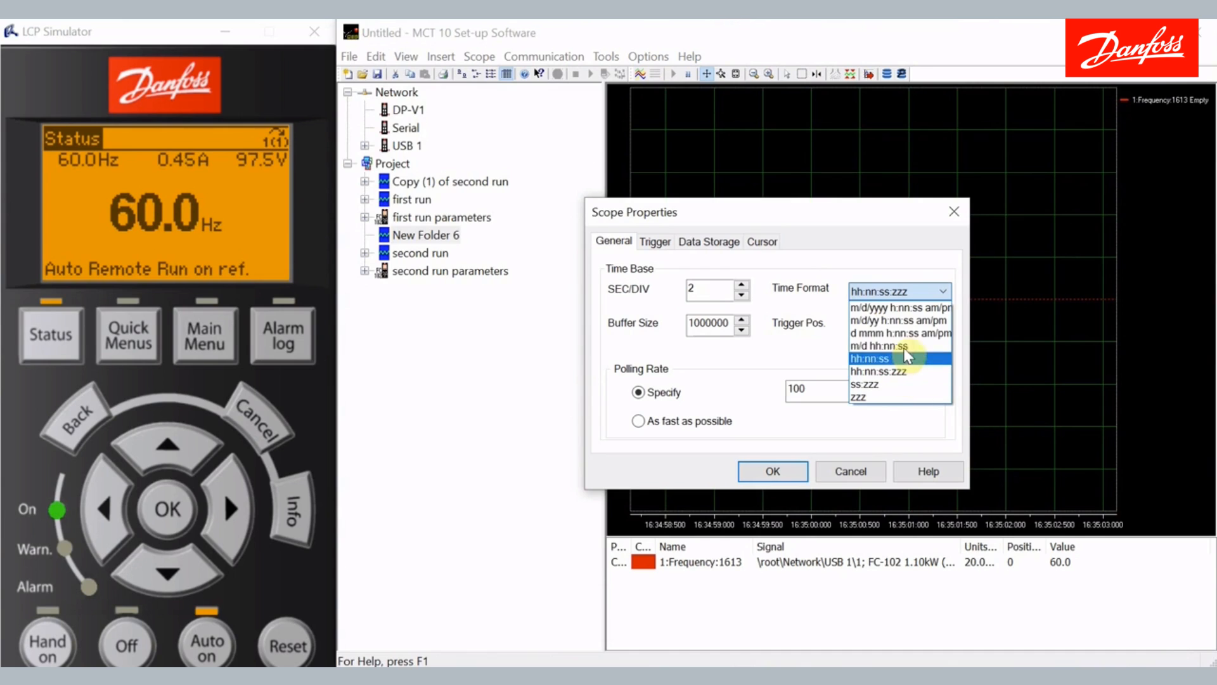
click(905, 308)
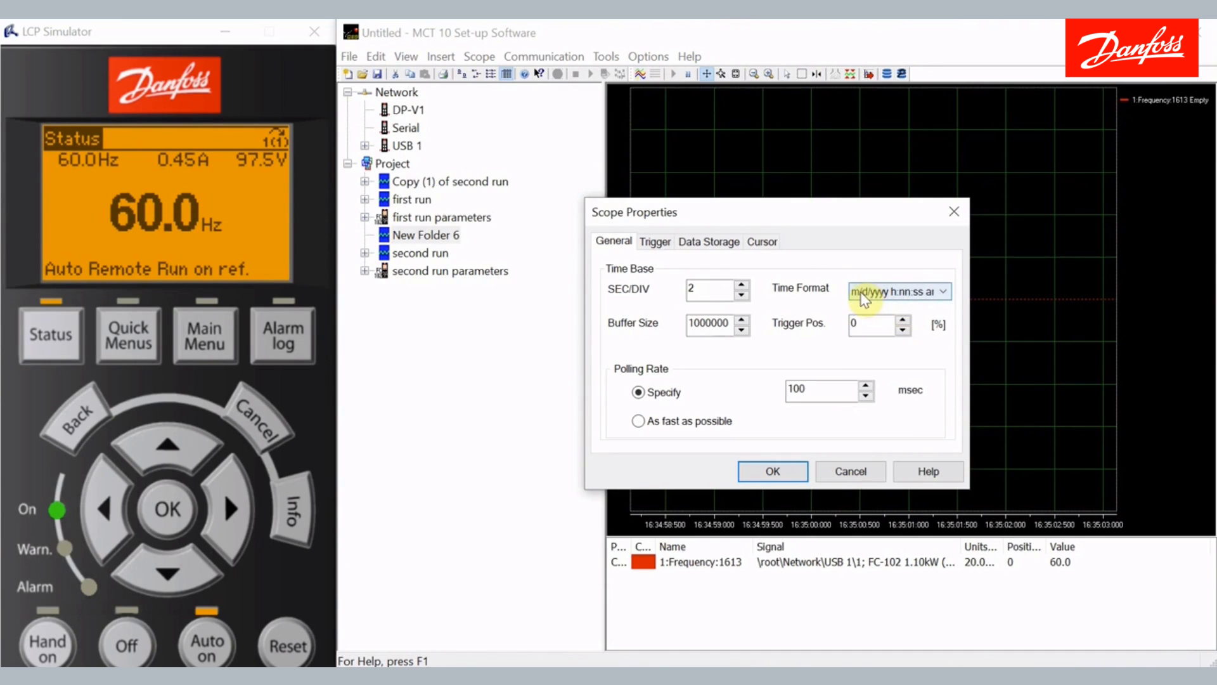
click(755, 471)
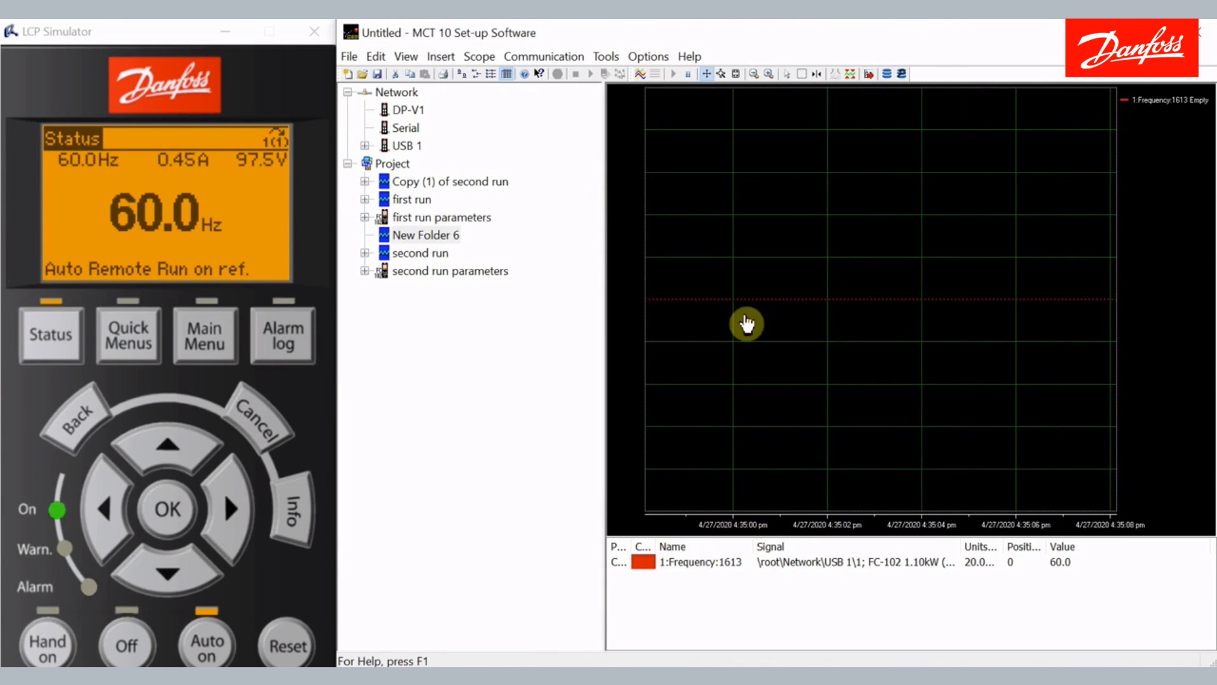
Step: Change the time format in the scope properties to ss:zzz
right_click(755, 176)
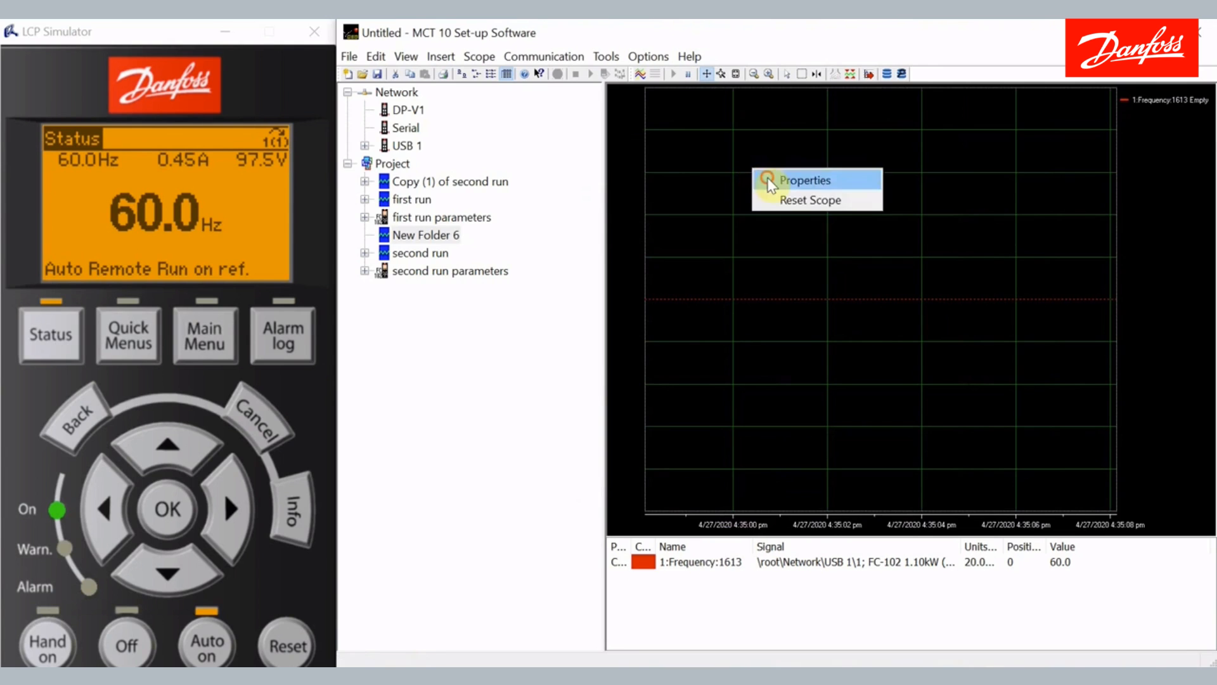
click(768, 180)
click(921, 291)
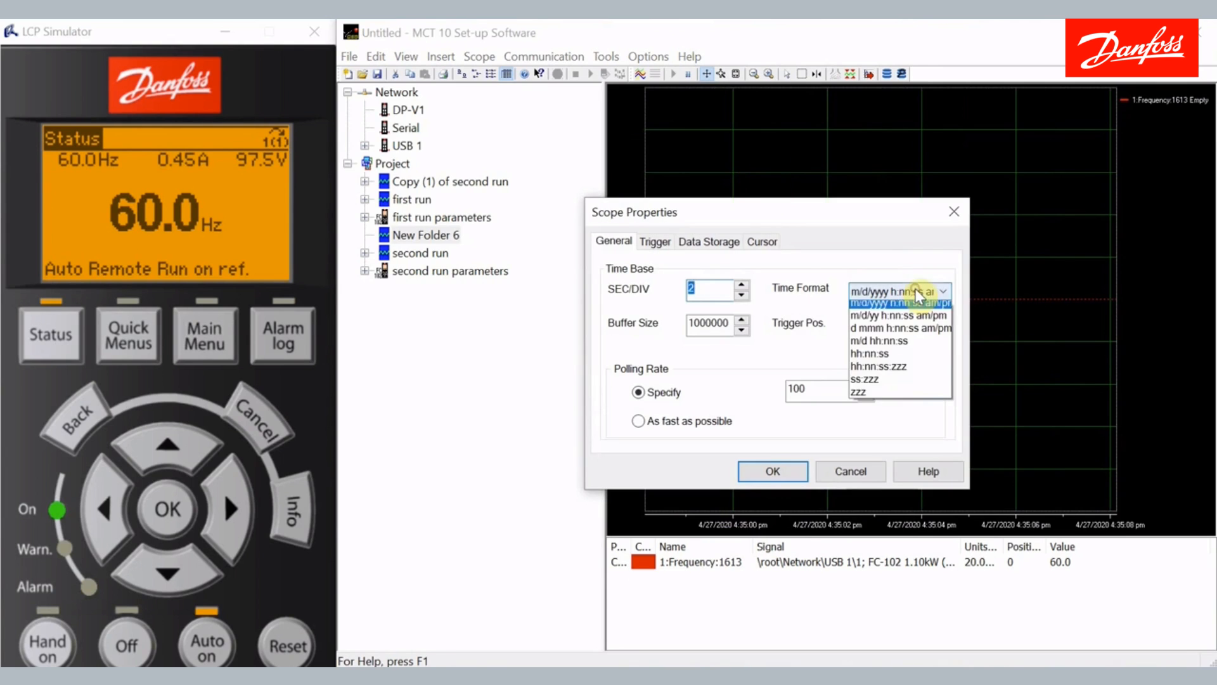
click(886, 384)
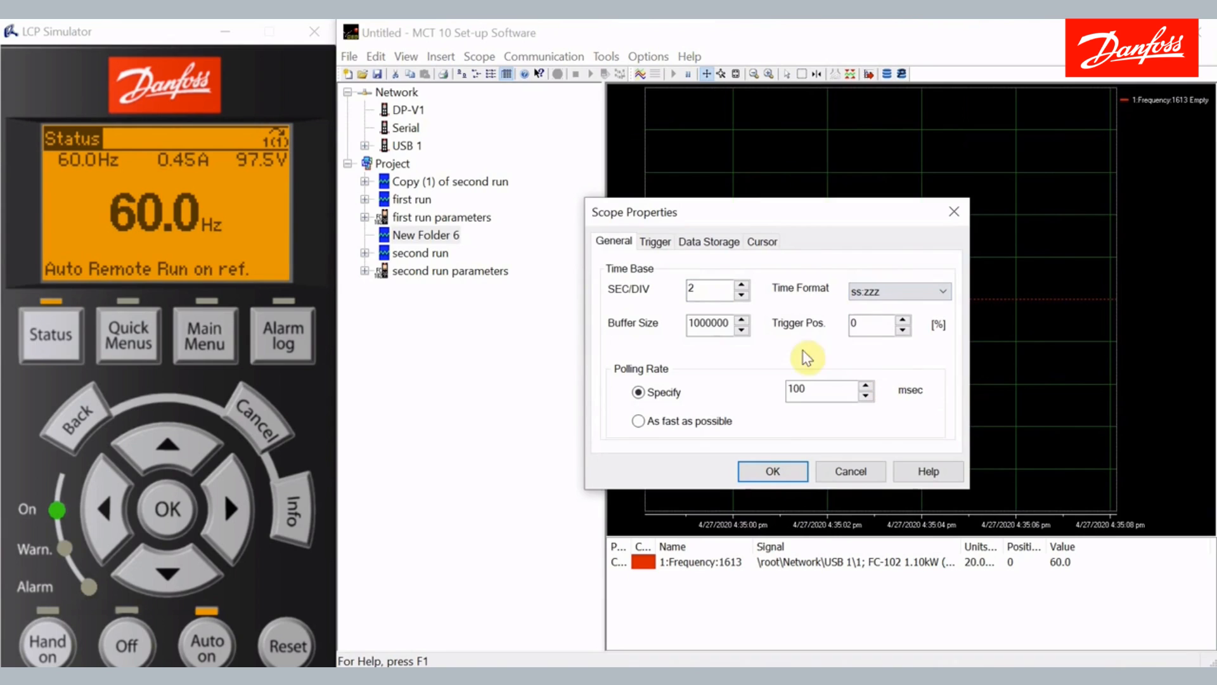
Step: Set the scope's buffer size to 100 and apply the scope properties
drag(731, 325, 648, 334)
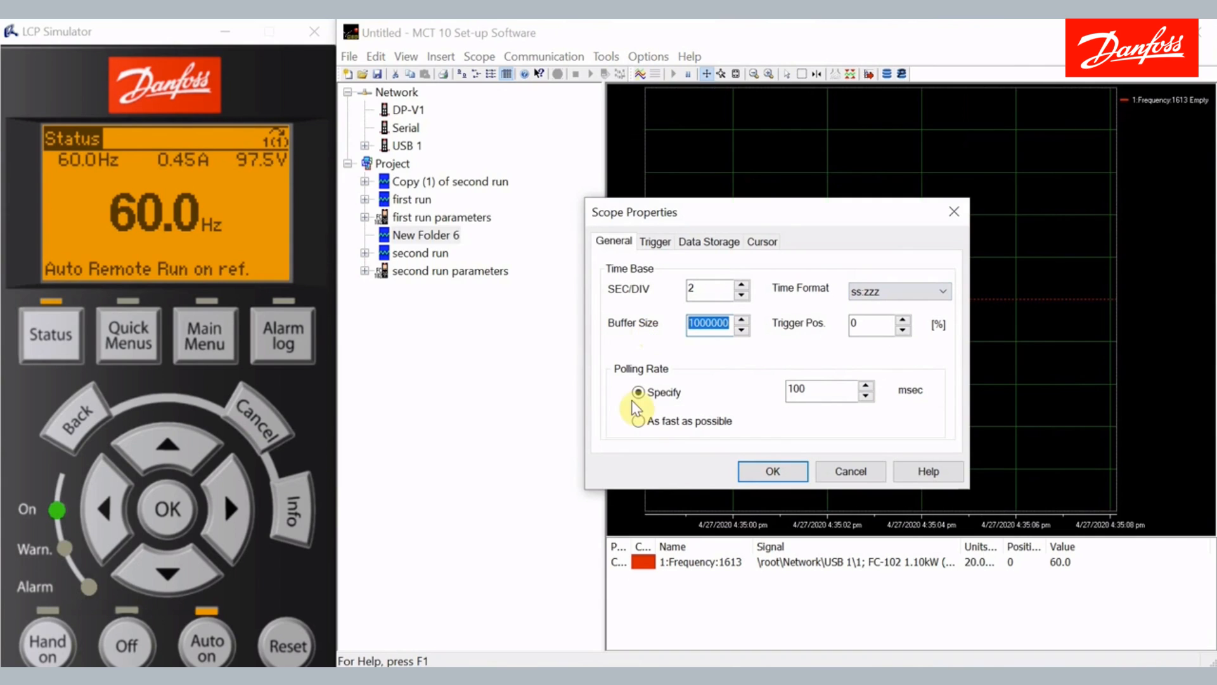
drag(822, 390, 768, 397)
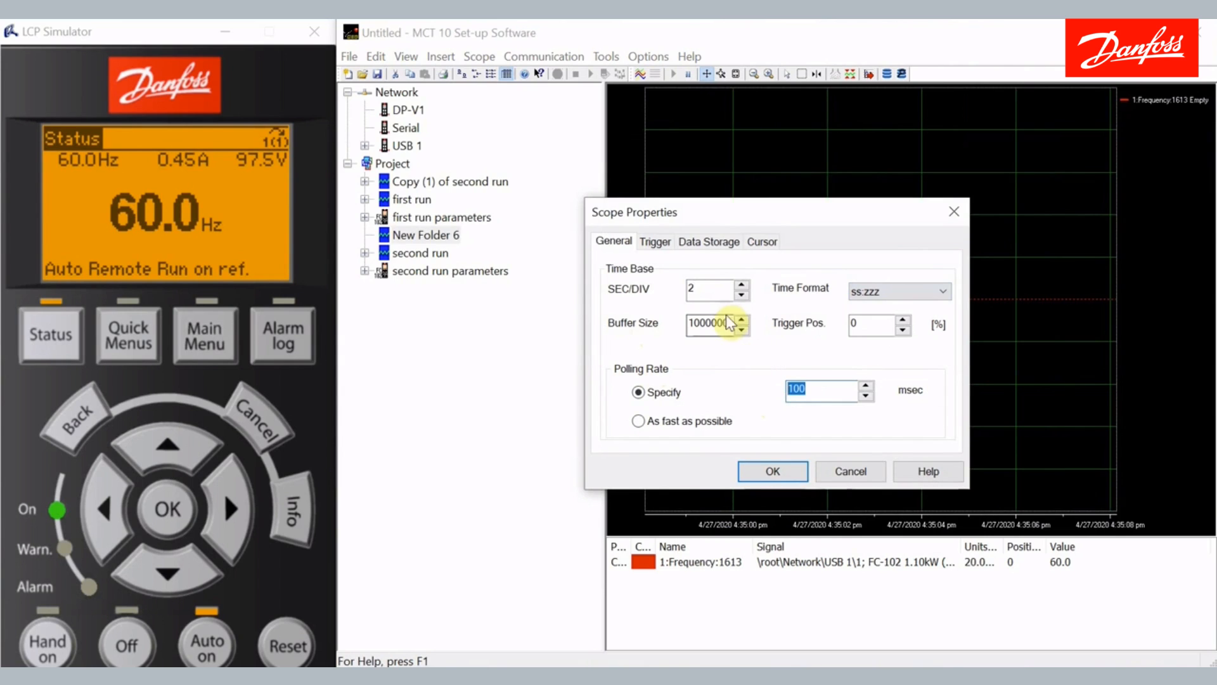
drag(728, 317, 668, 330)
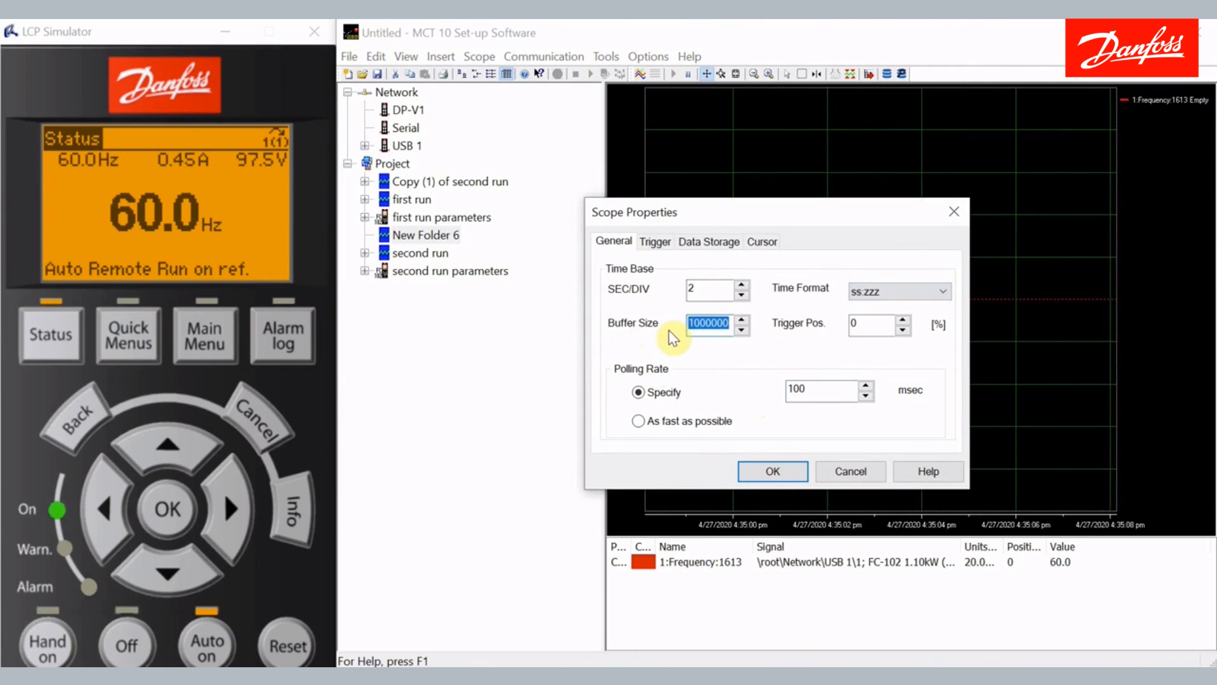
text(10)
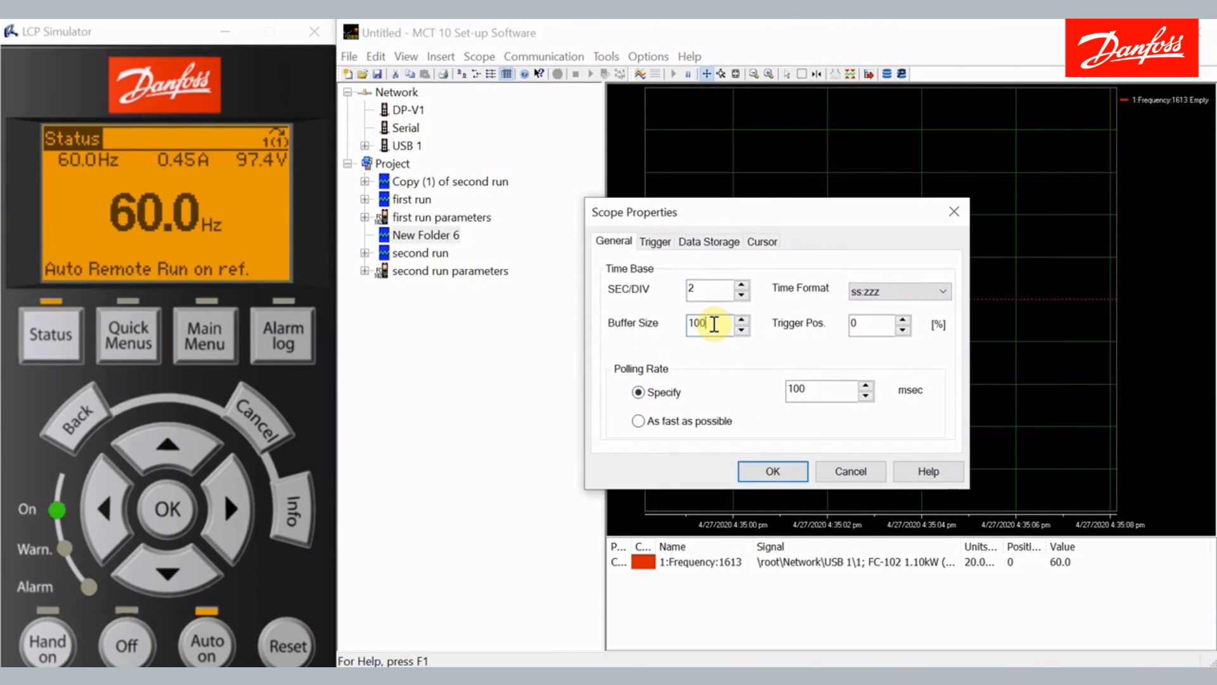
text(0)
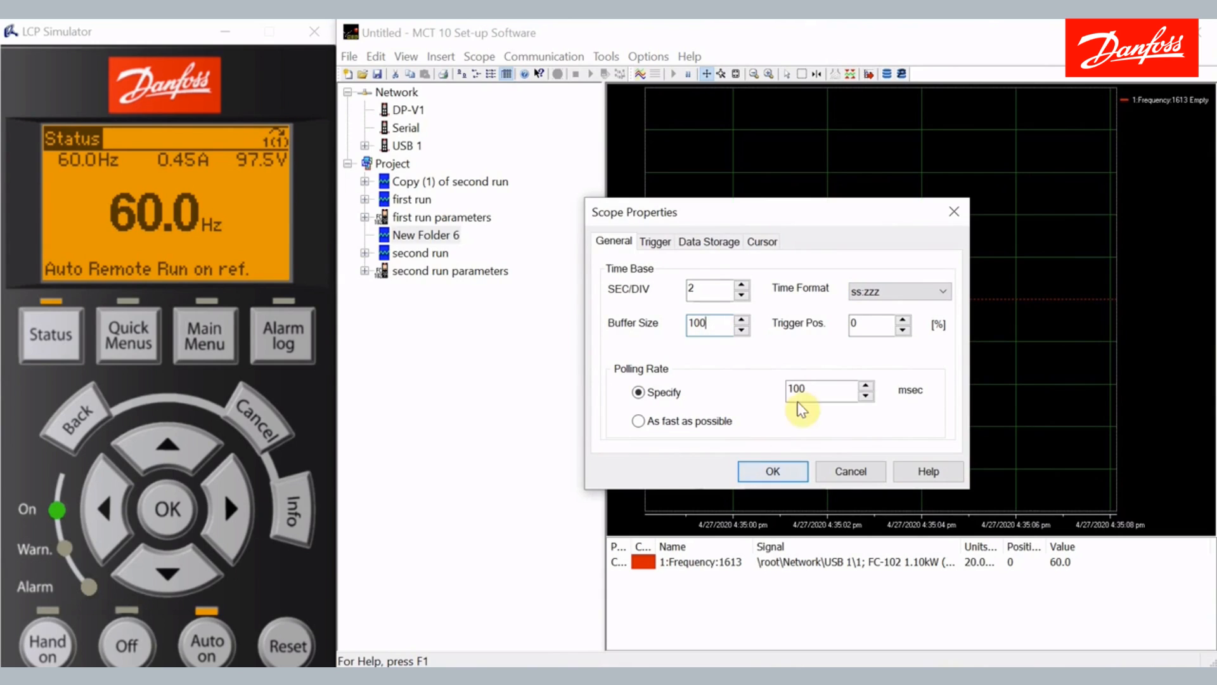
drag(872, 327, 843, 326)
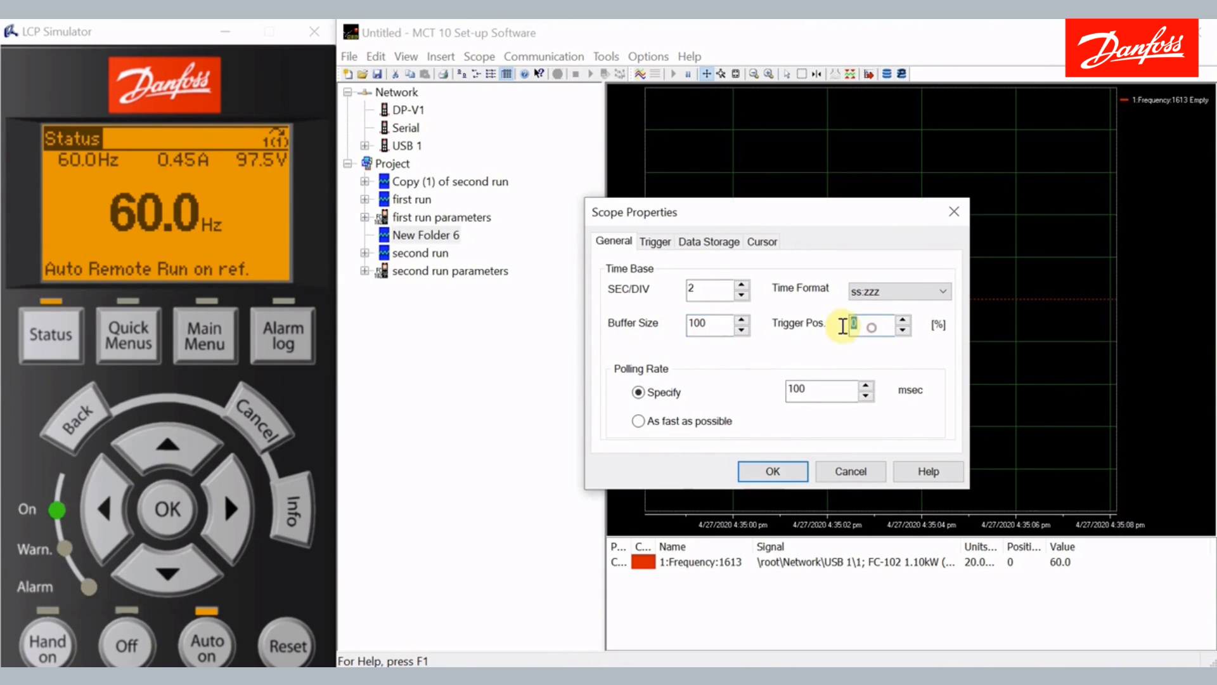
click(775, 471)
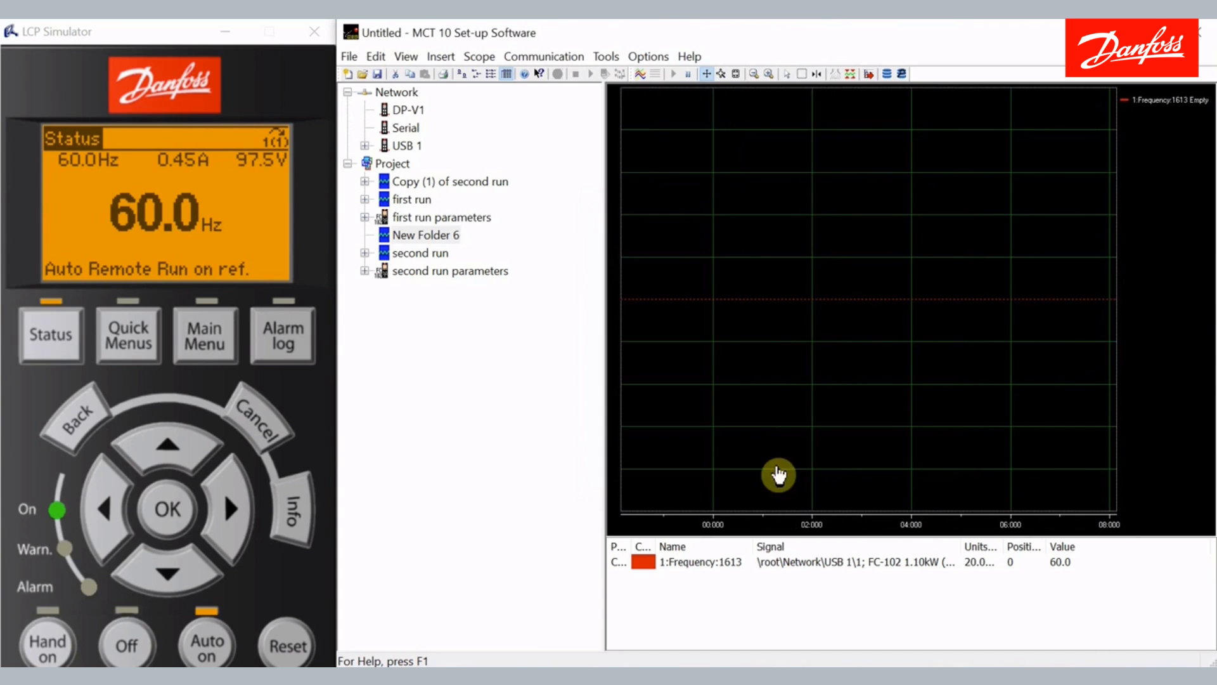
Step: Acquire a new frequency trace and zoom the time axis so the whole buffered curve fits in the scope
click(641, 75)
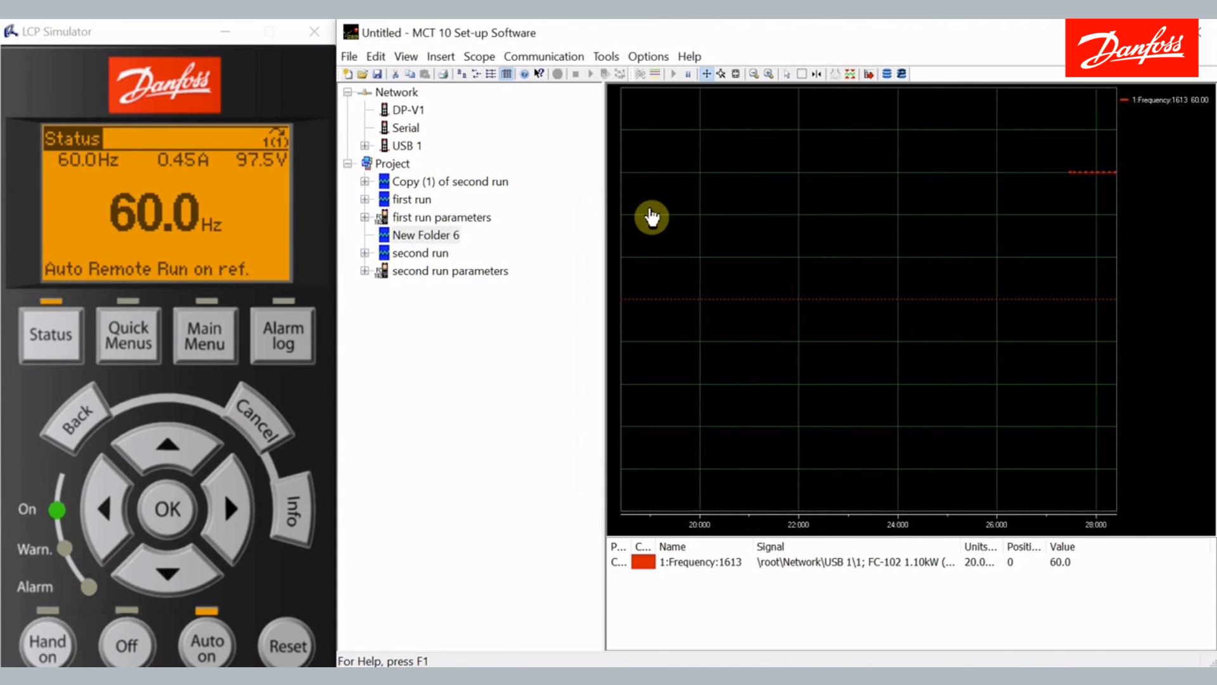
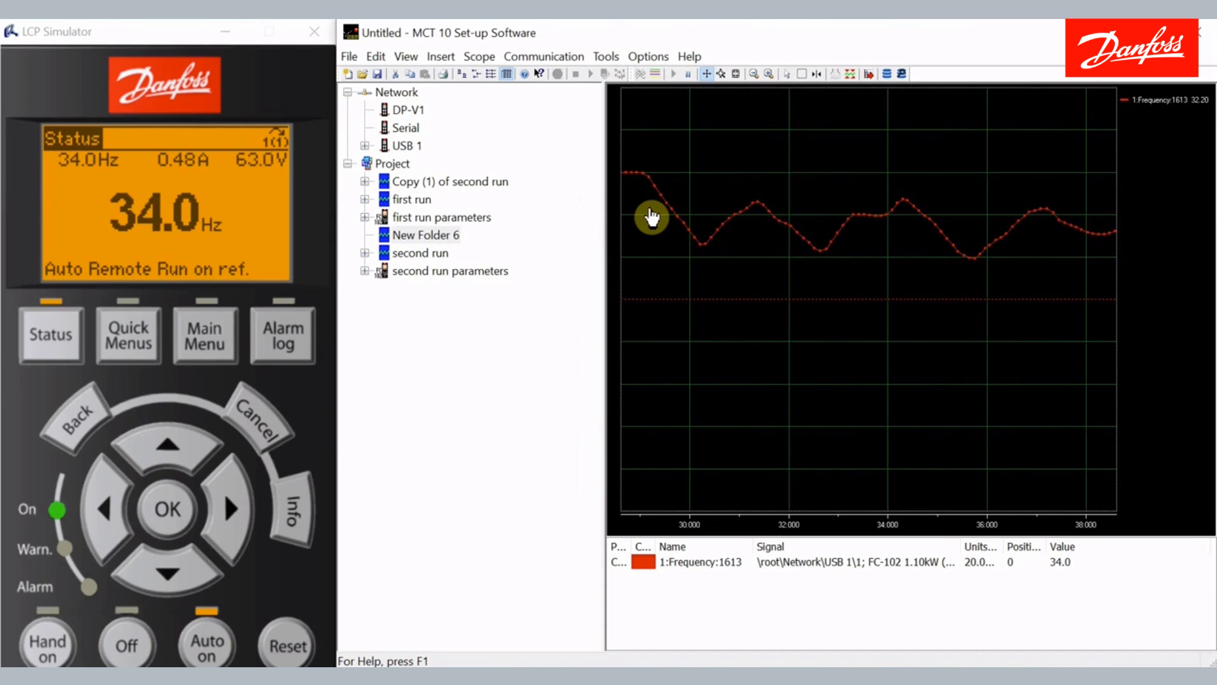
click(721, 74)
drag(875, 149, 817, 151)
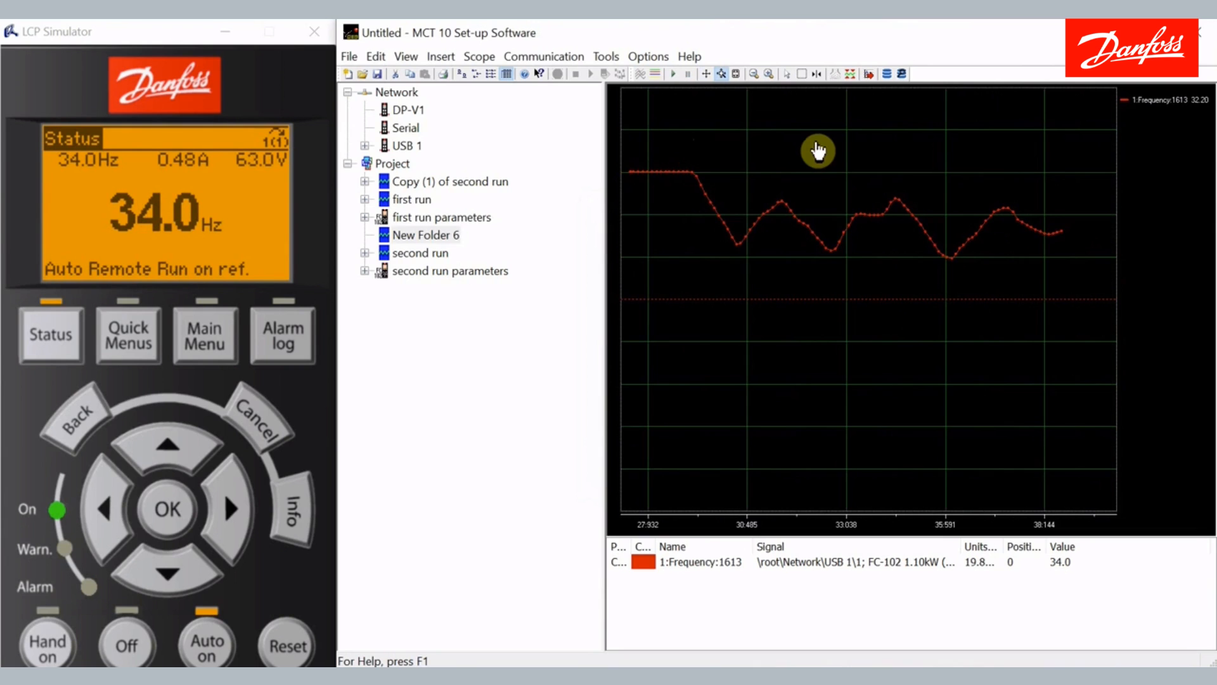
Step: Change the scope's cursor style to one that measures the time difference between two vertical pointers
right_click(818, 151)
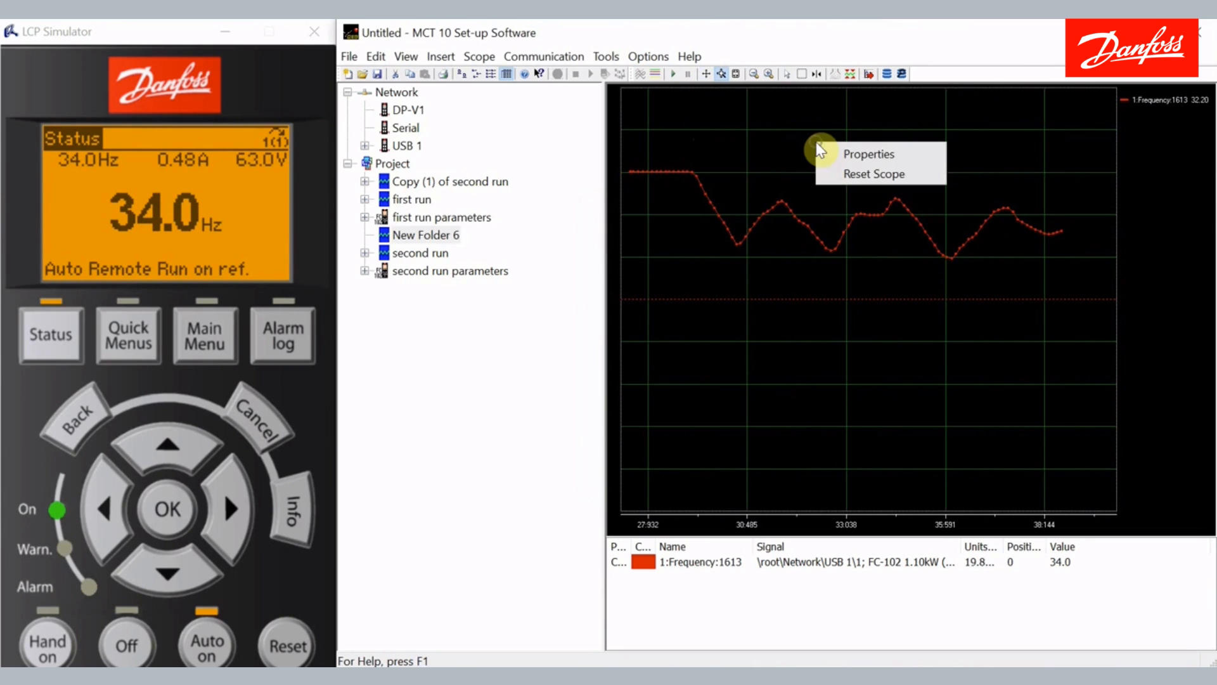
click(831, 153)
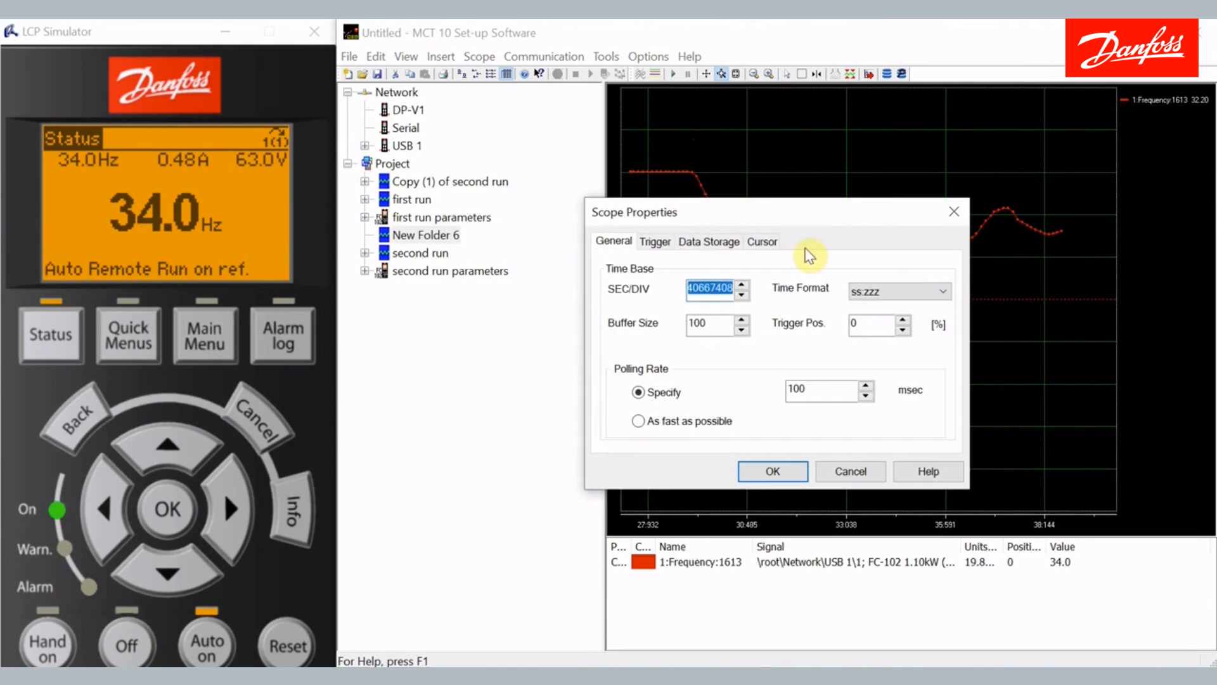
click(763, 242)
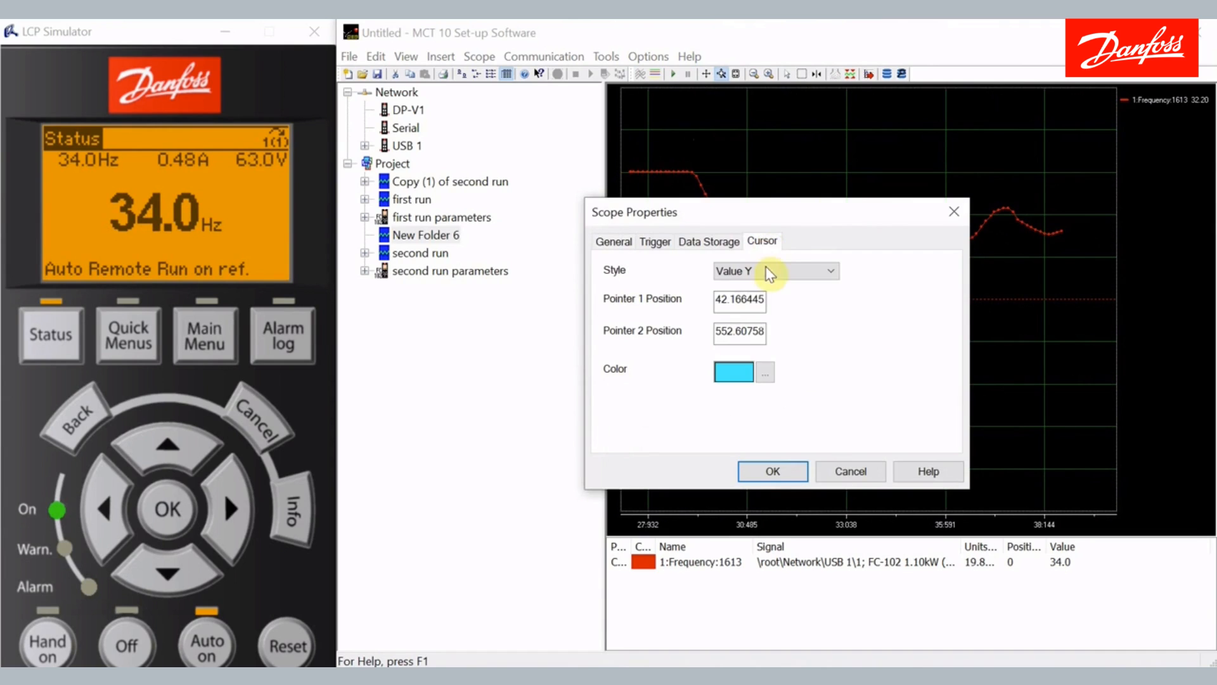
click(770, 270)
click(775, 325)
click(776, 470)
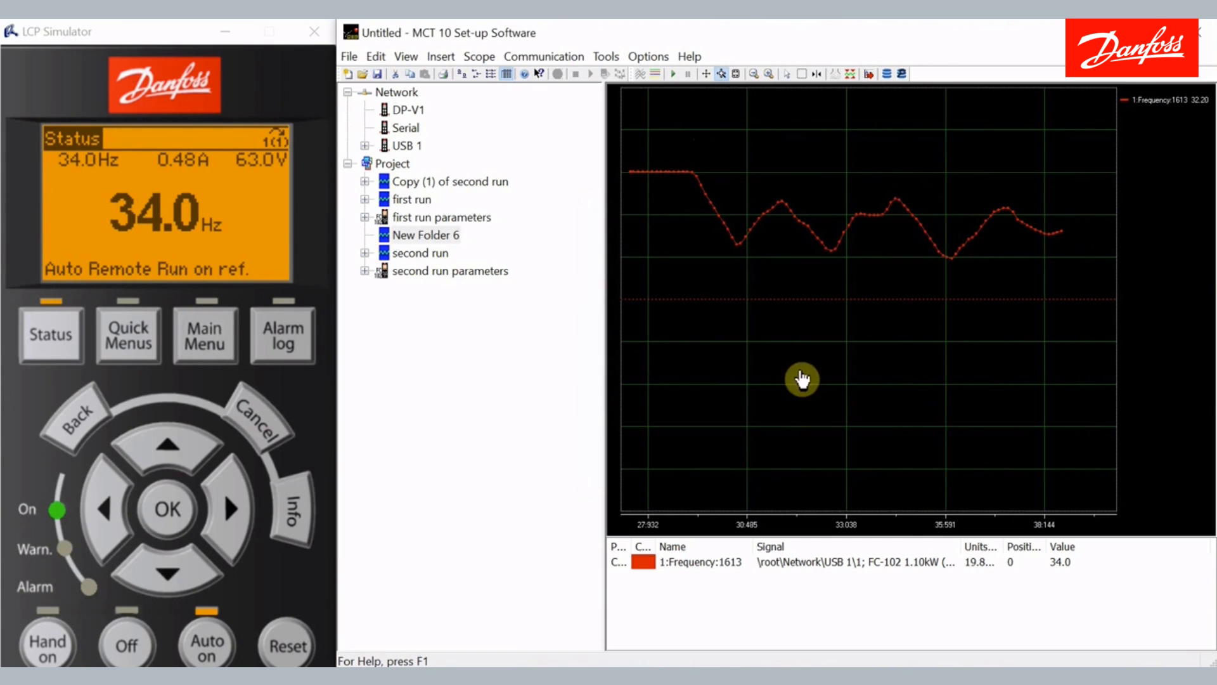
Step: Measure the time span of the recorded trace with the cursor pointers at its start and end, and hide the cursor
click(817, 73)
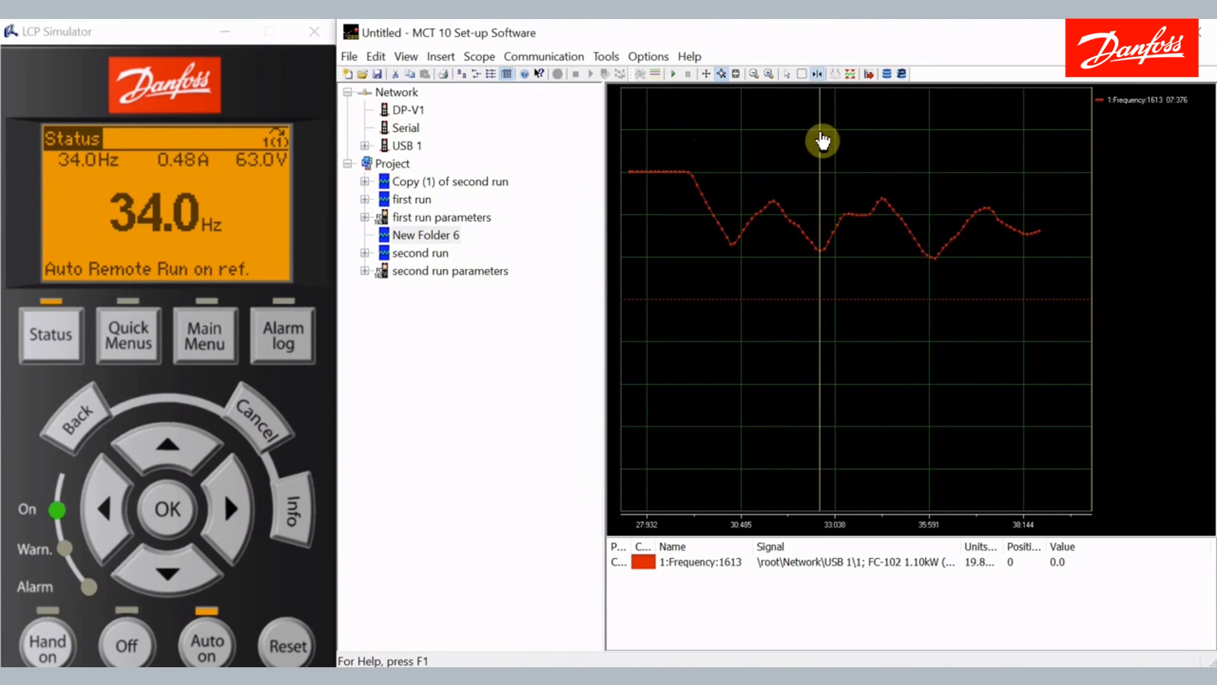
drag(818, 141, 632, 155)
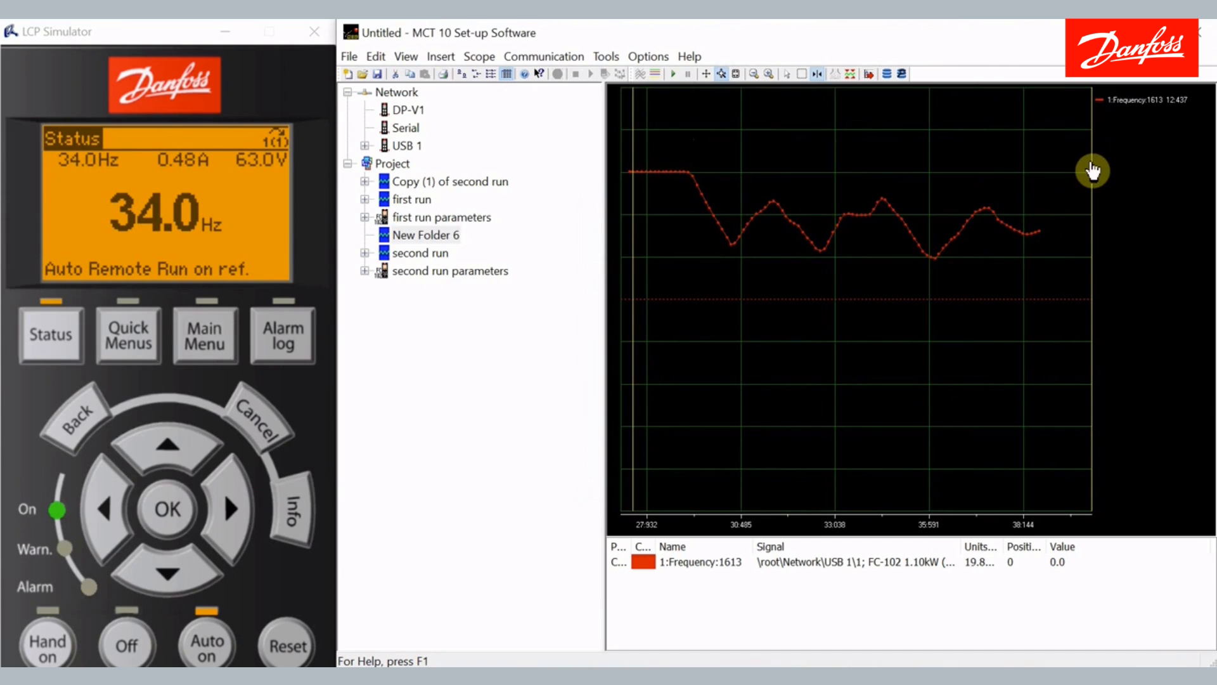
drag(1092, 174, 1037, 196)
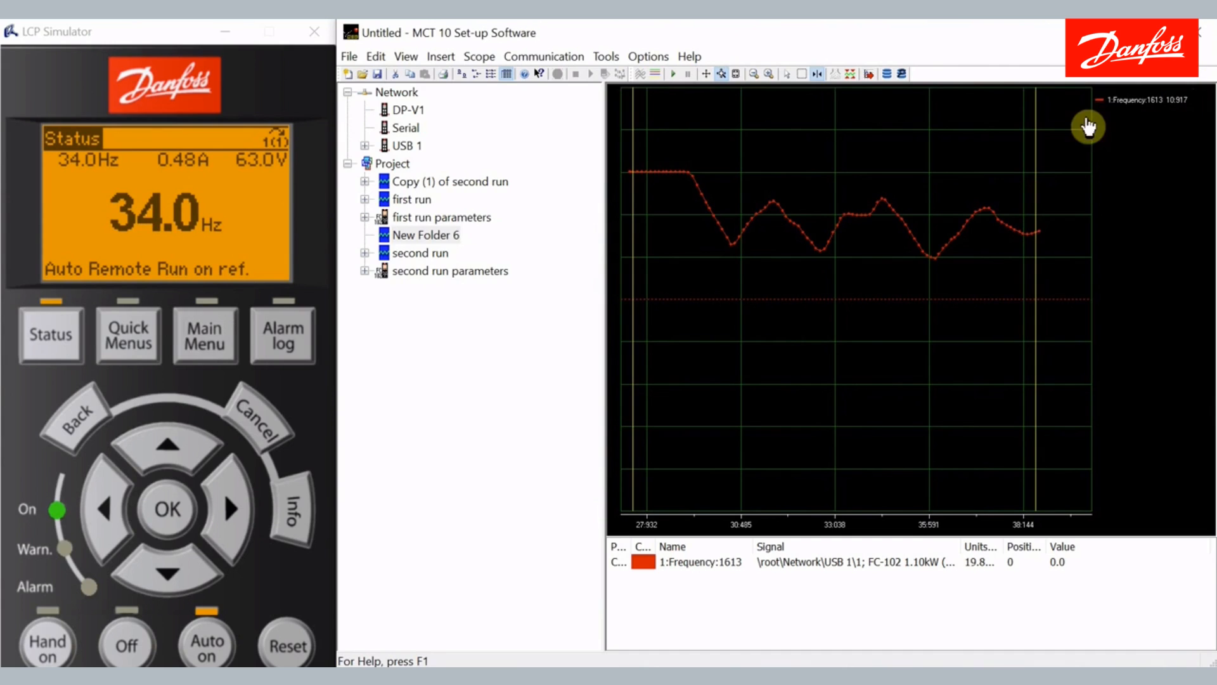
click(817, 75)
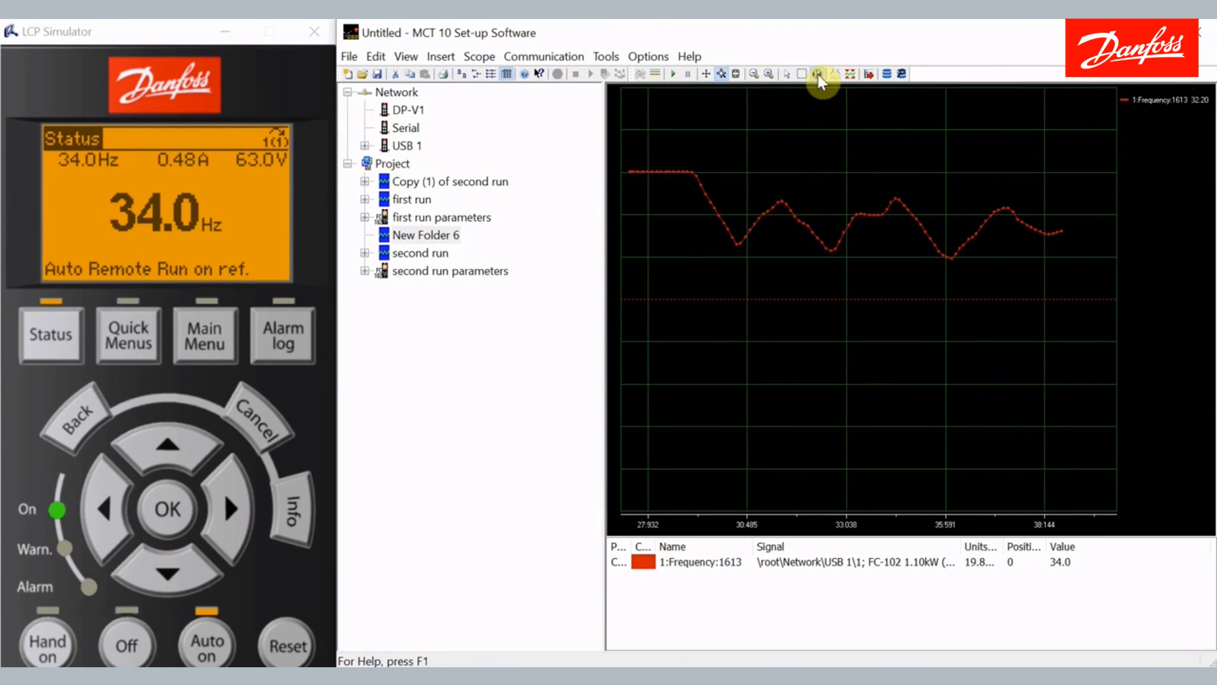
Step: Restore the scope's axis scroll mode, and stop the data acquisition with the scope cleared
click(706, 74)
click(657, 74)
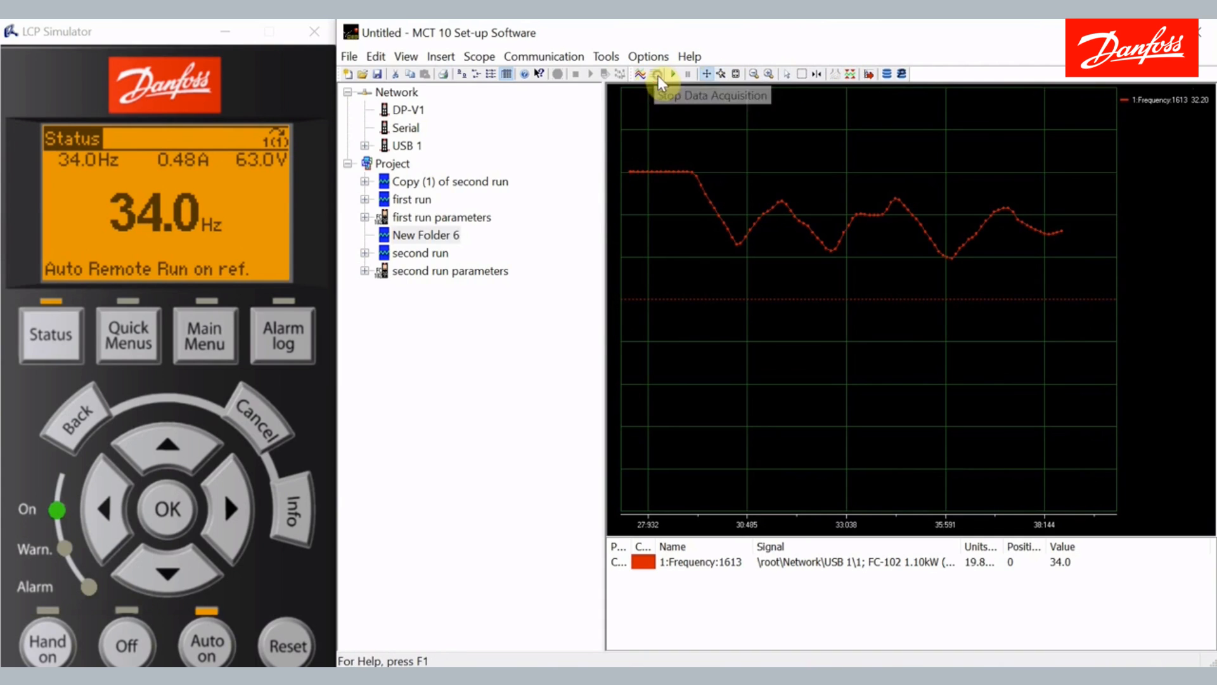
click(853, 75)
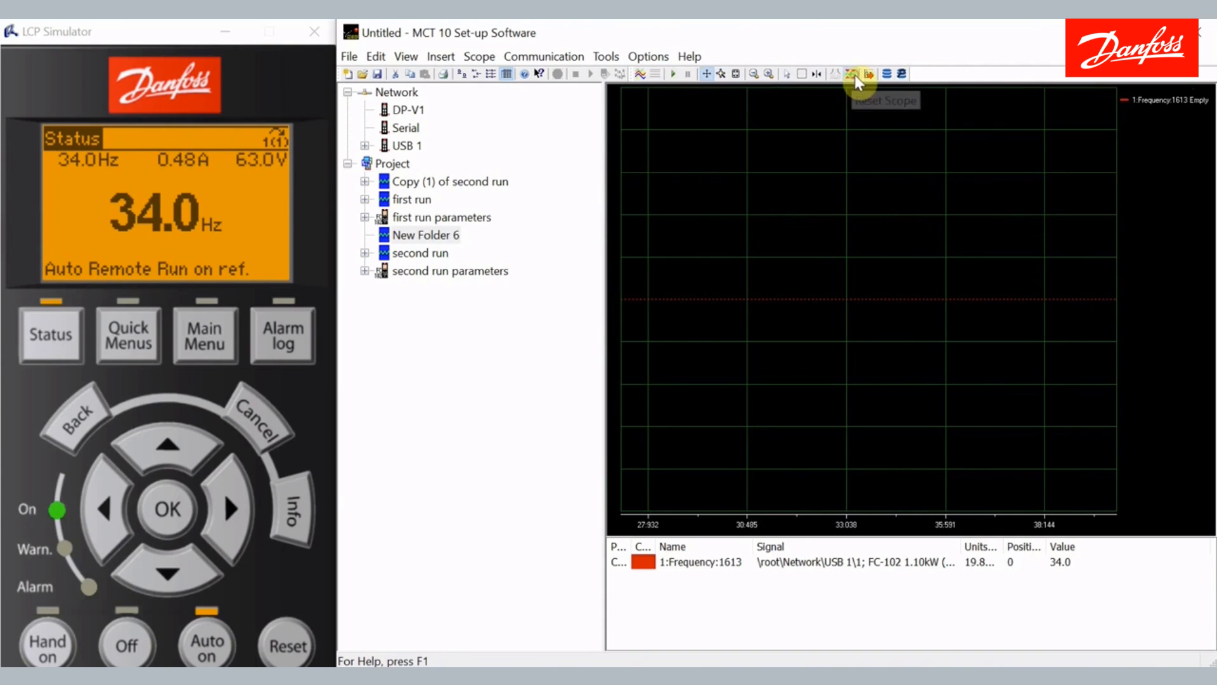
Step: In the scope's trigger properties, choose 1:Frequency:1613 as the trigger source and set the trigger level to 30
right_click(830, 112)
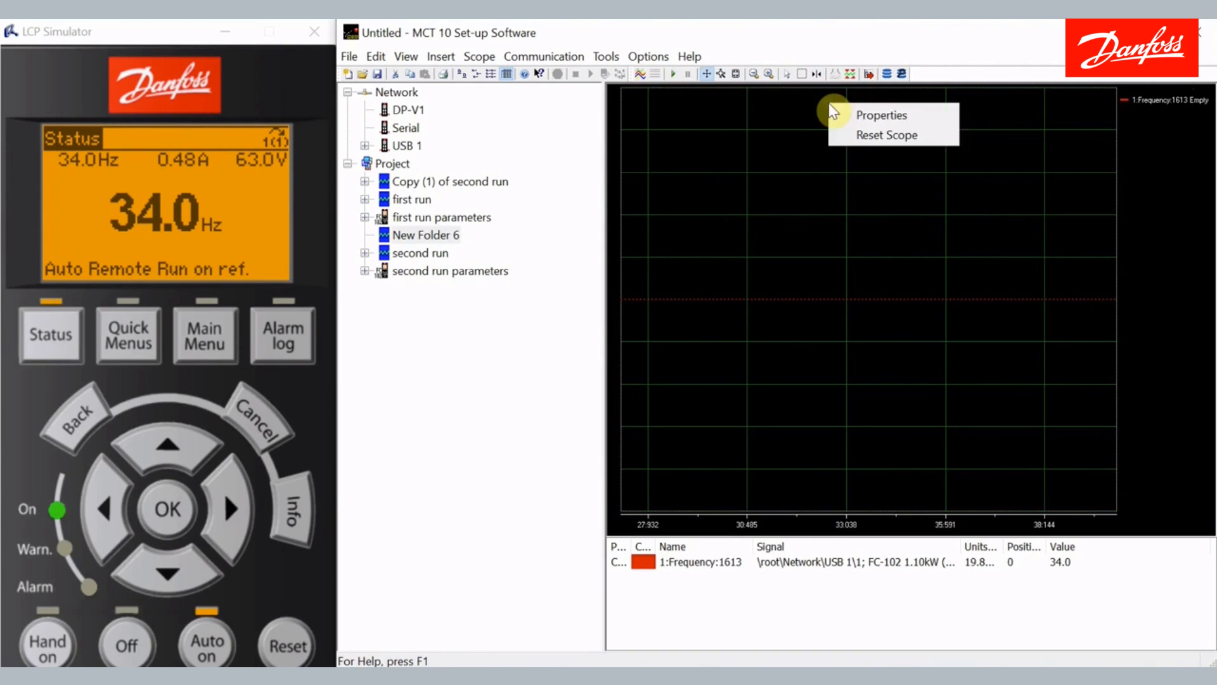
click(835, 113)
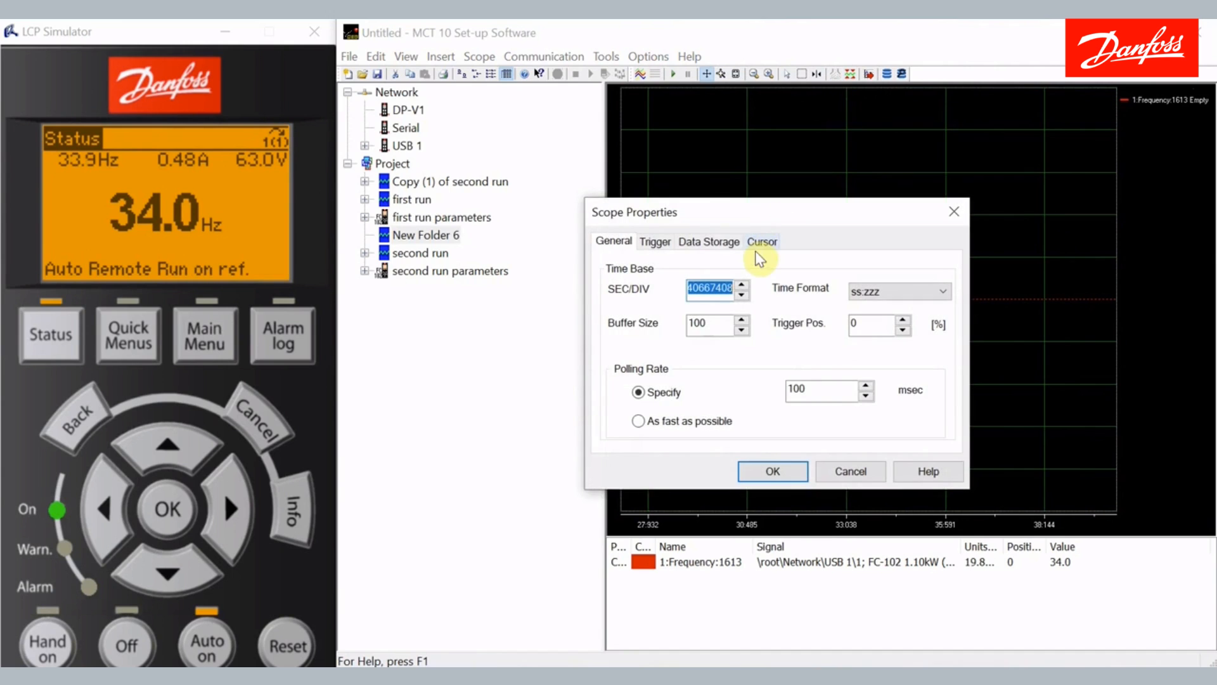
click(655, 243)
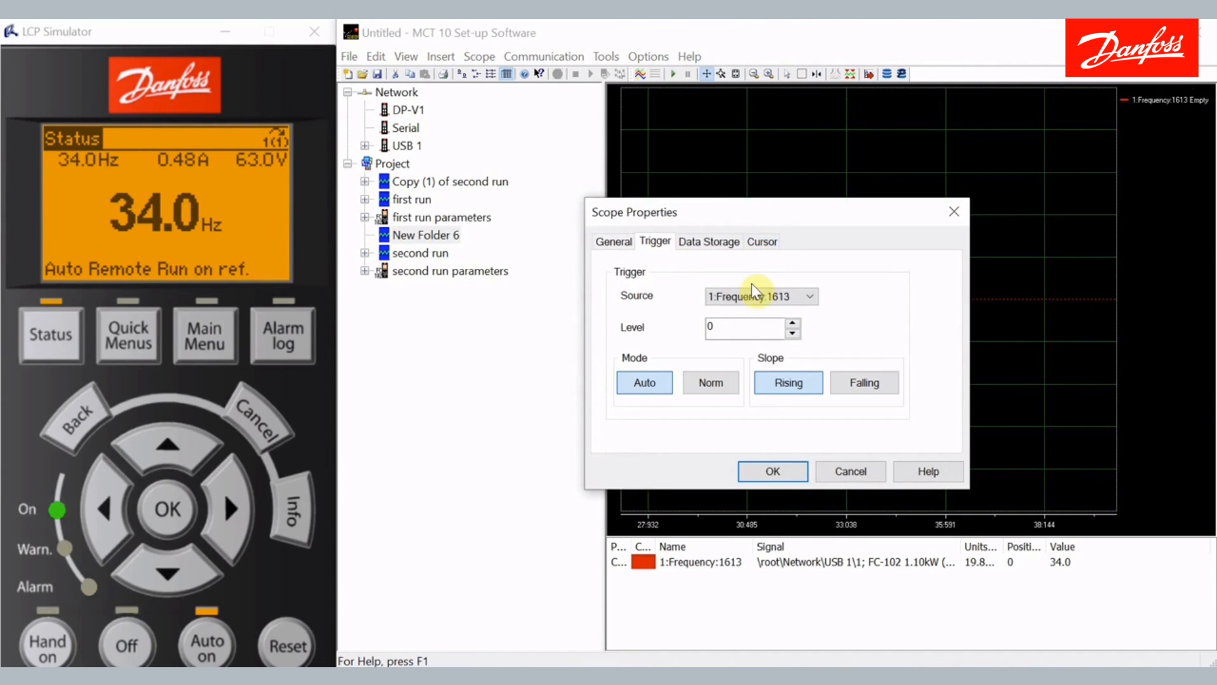
click(752, 296)
click(752, 311)
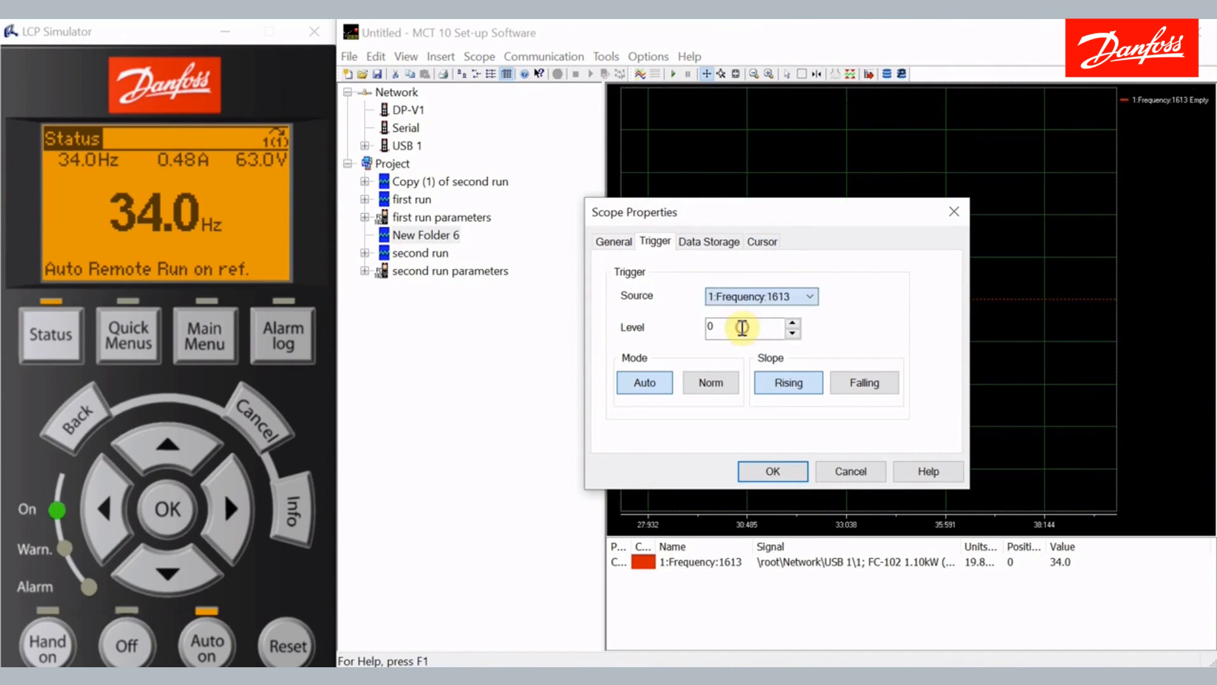
drag(739, 327, 691, 330)
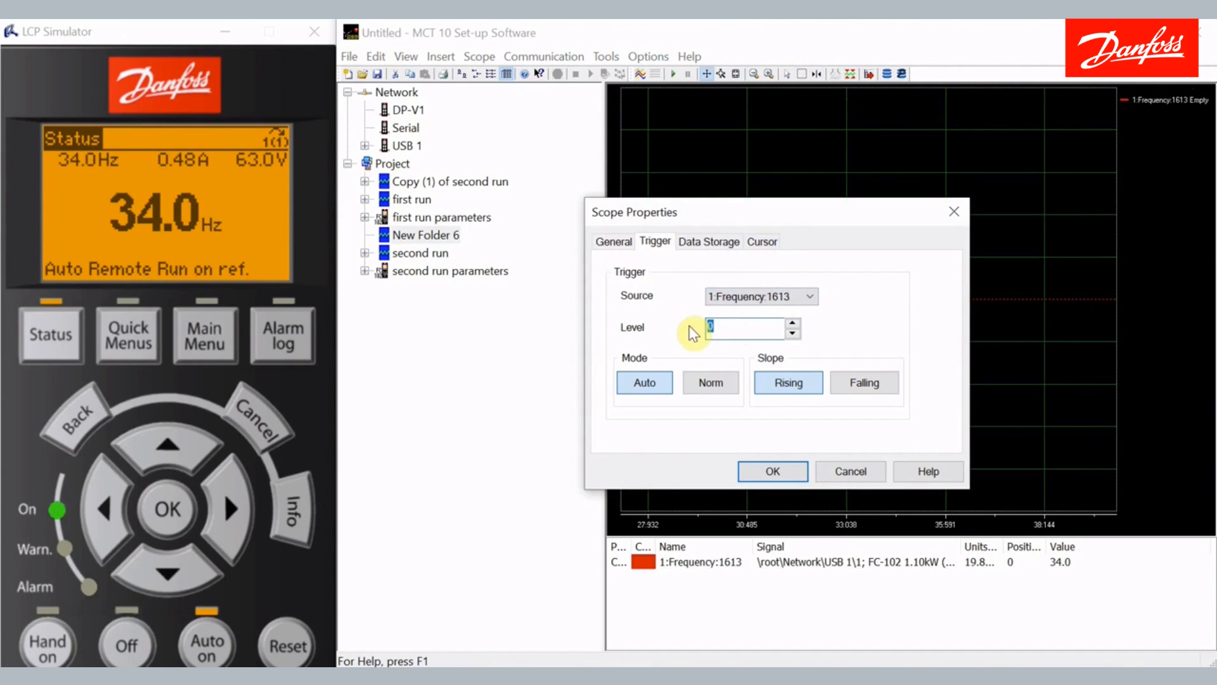
text(3)
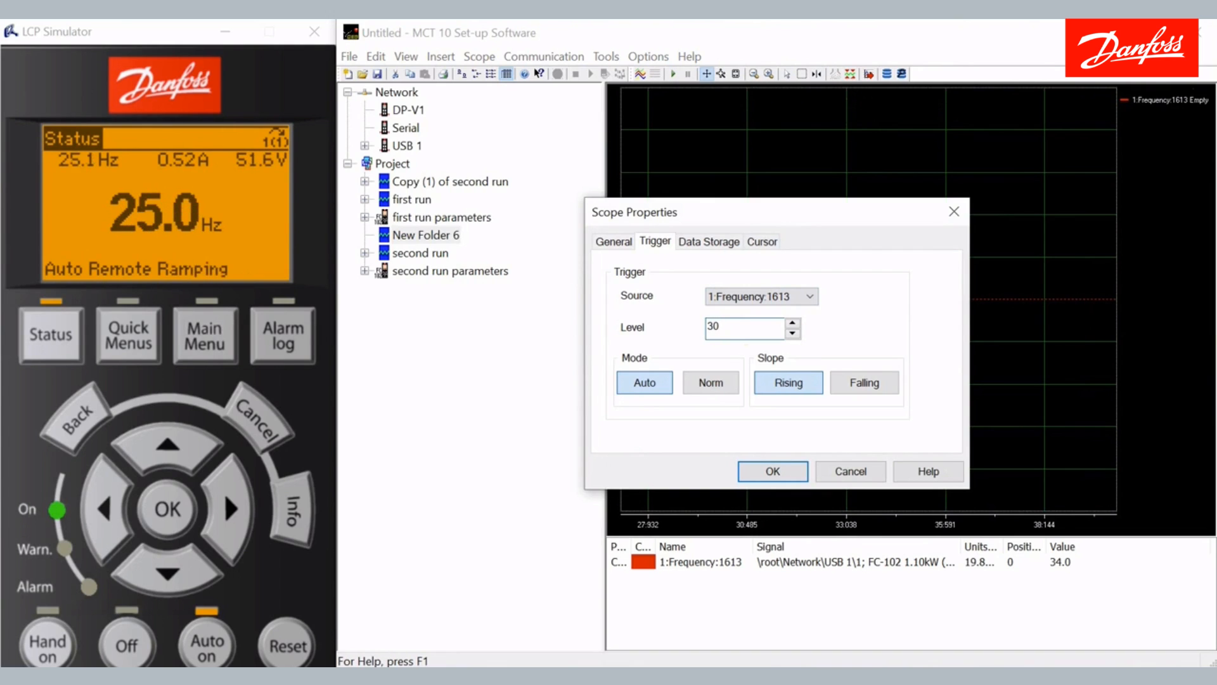
Step: Set the trigger mode to Norm with a Rising slope and apply the scope properties
click(635, 384)
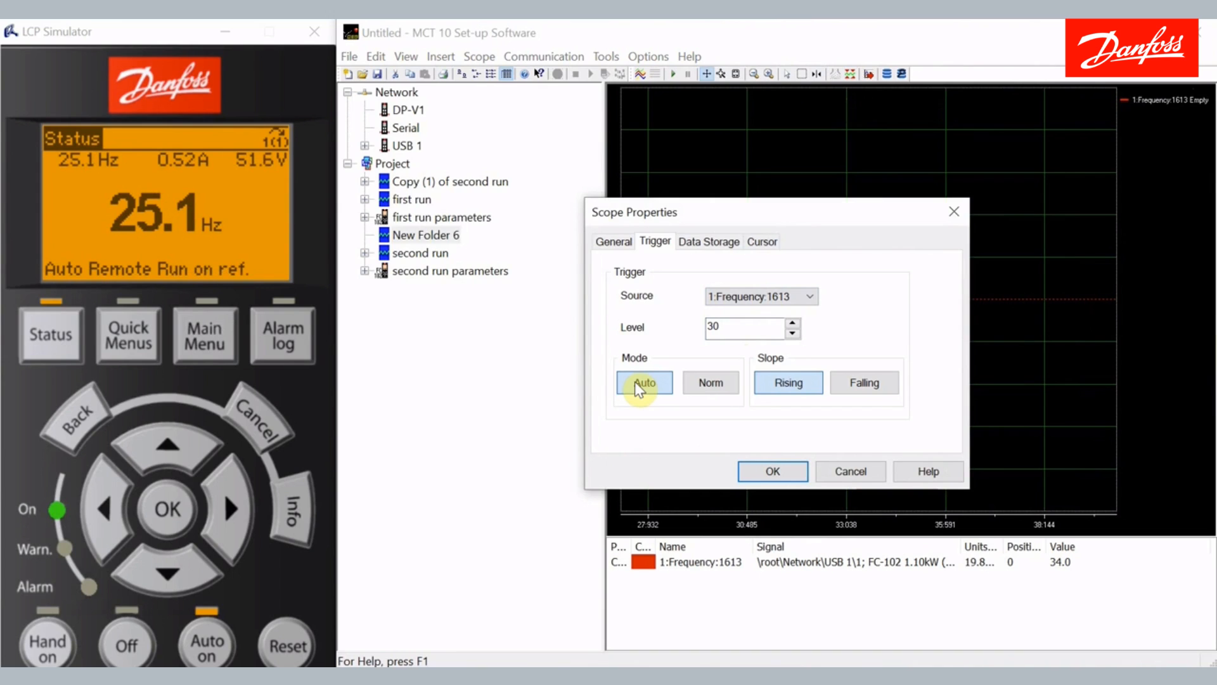
click(704, 384)
click(738, 328)
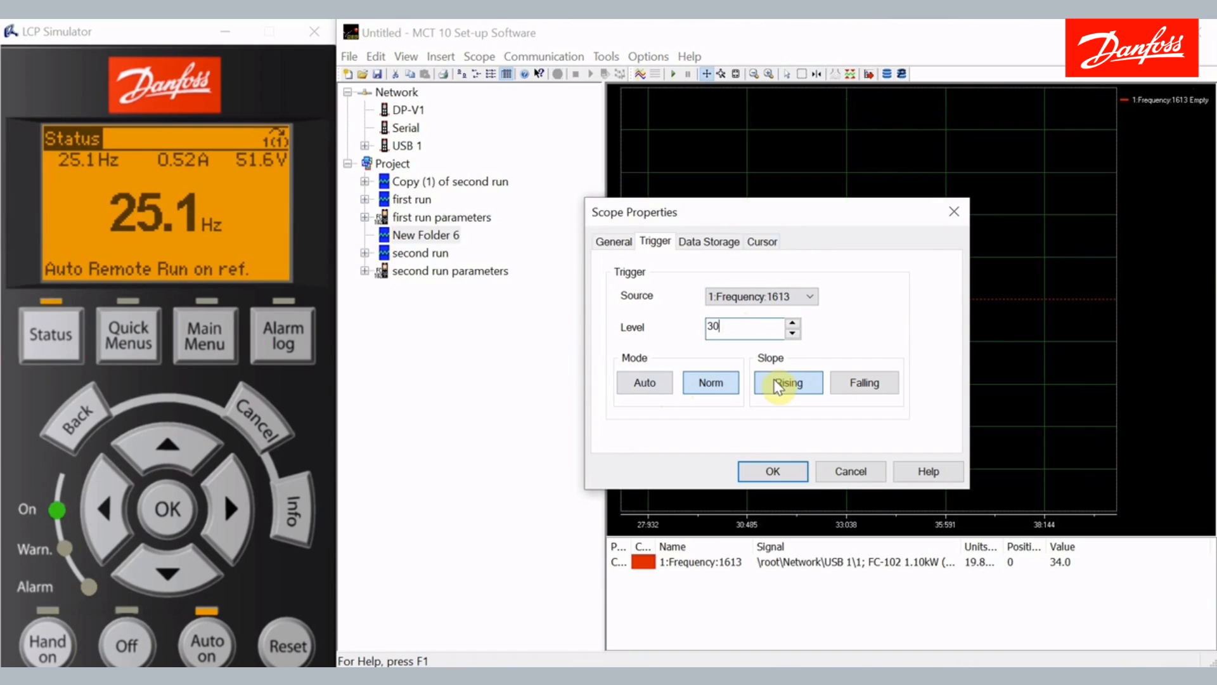
click(878, 384)
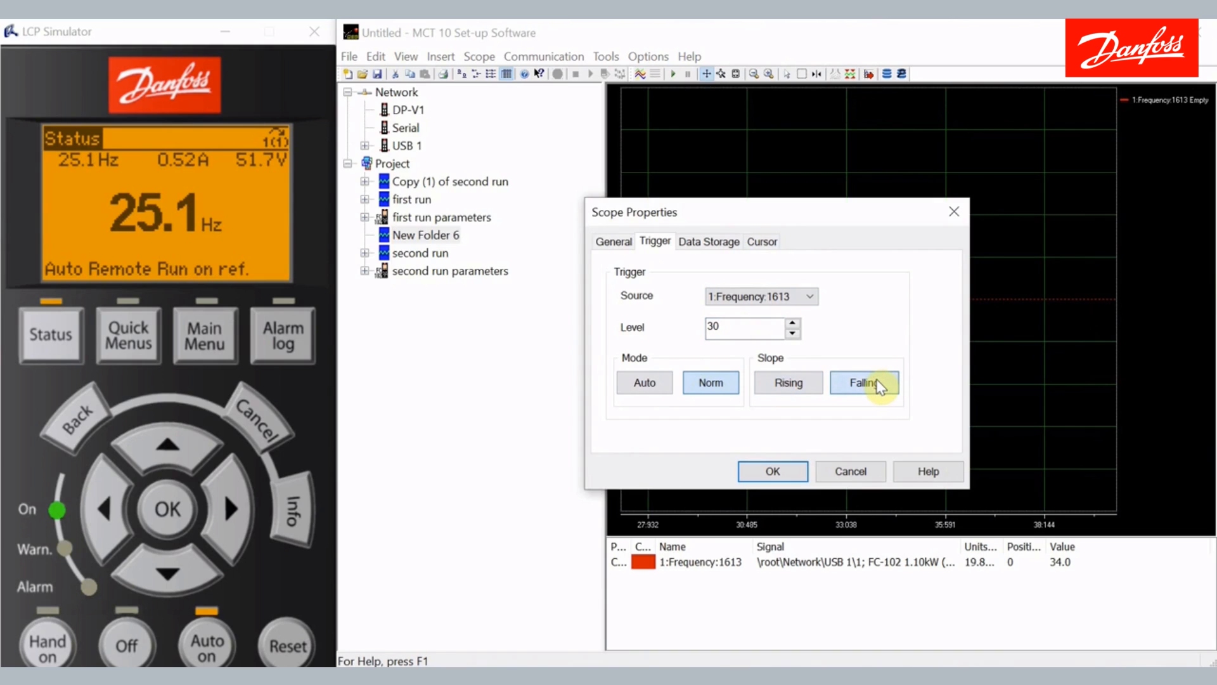
click(793, 384)
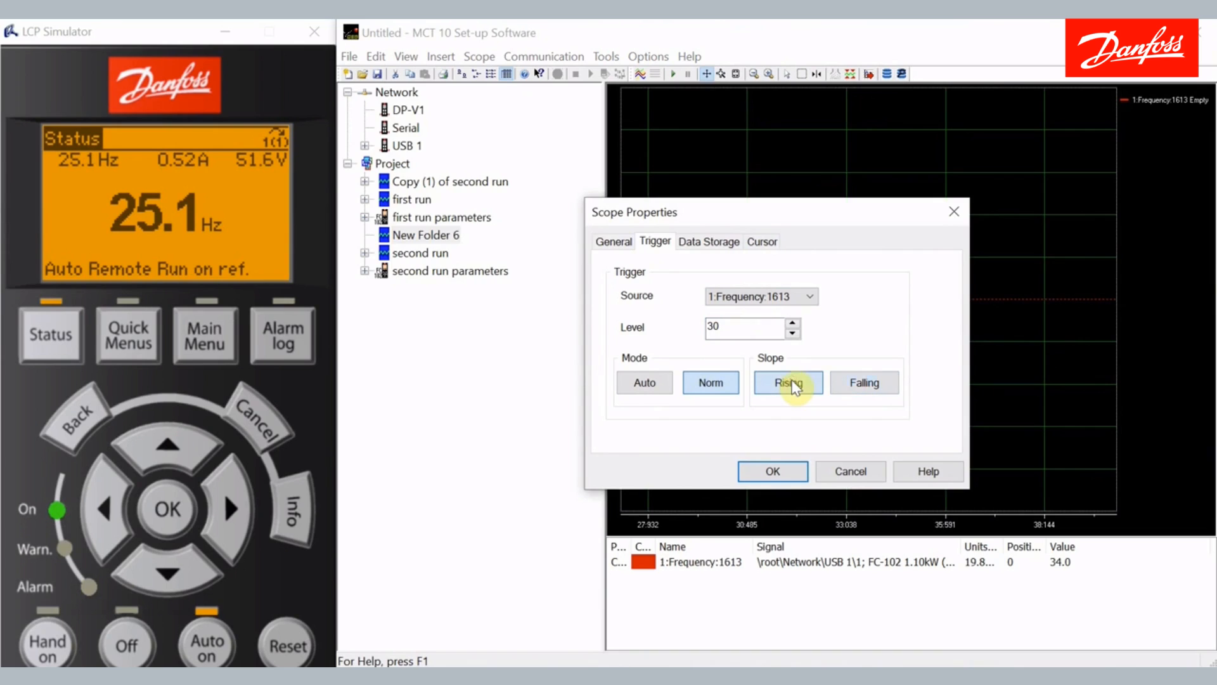
click(769, 471)
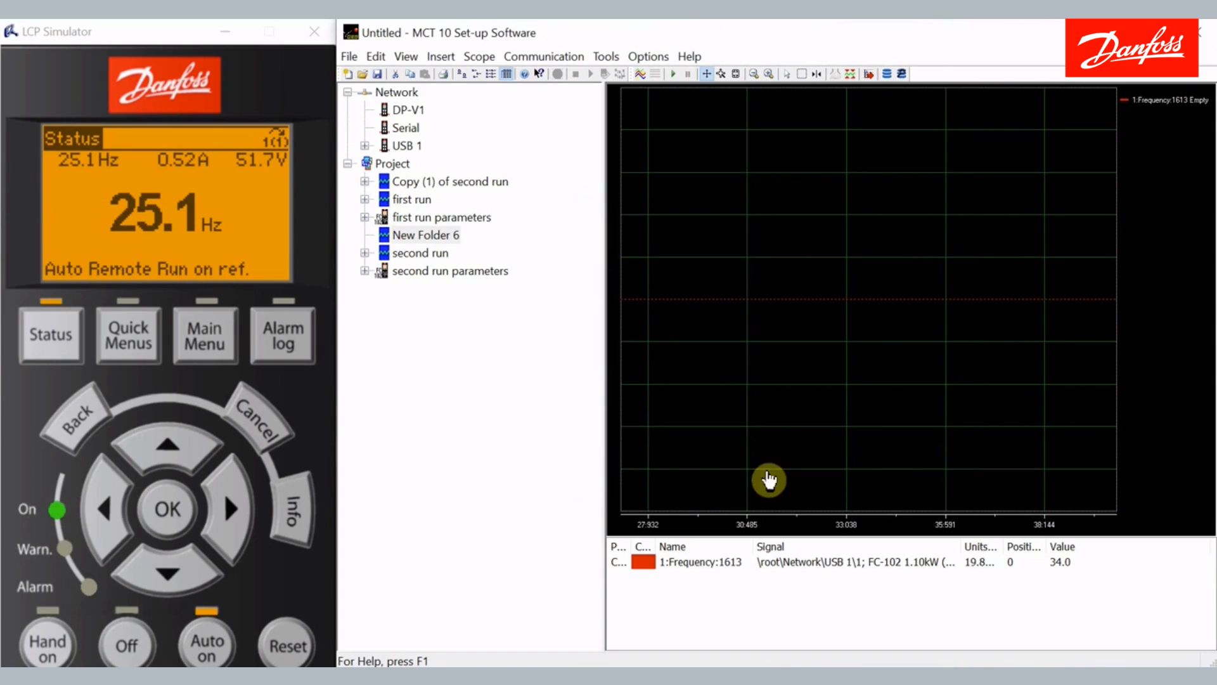
Step: Acquire a frequency trace with the rising-edge trigger, stop the acquisition and clear the scope
click(639, 75)
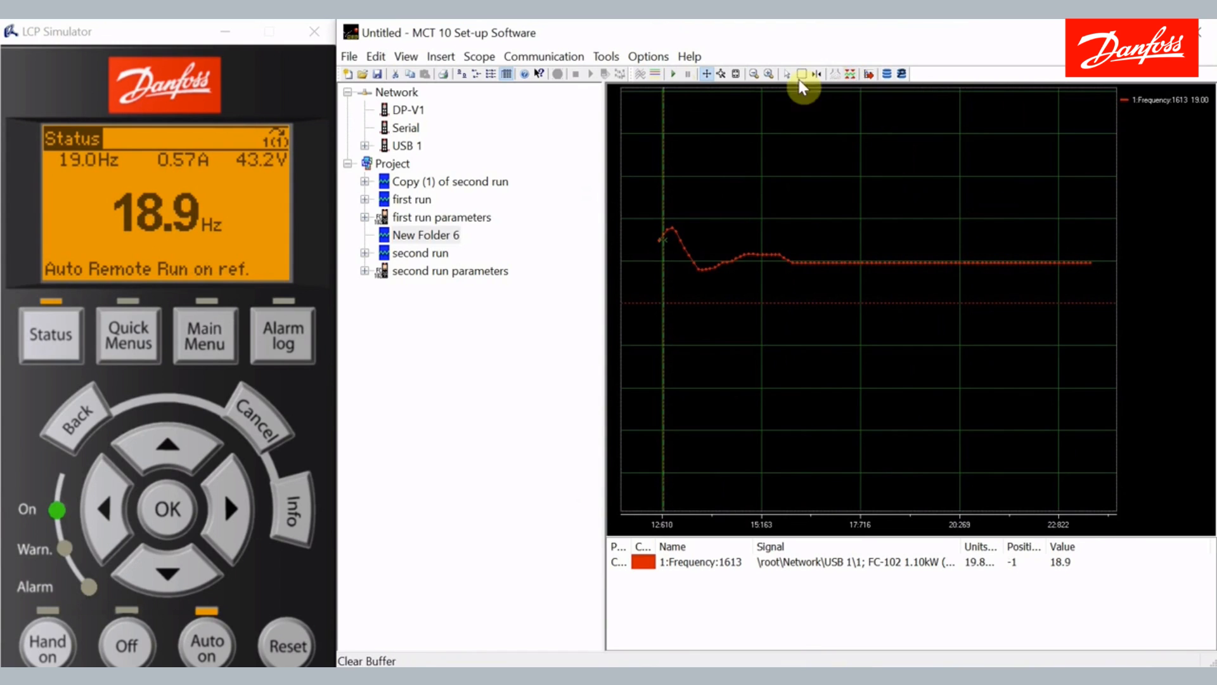
click(653, 71)
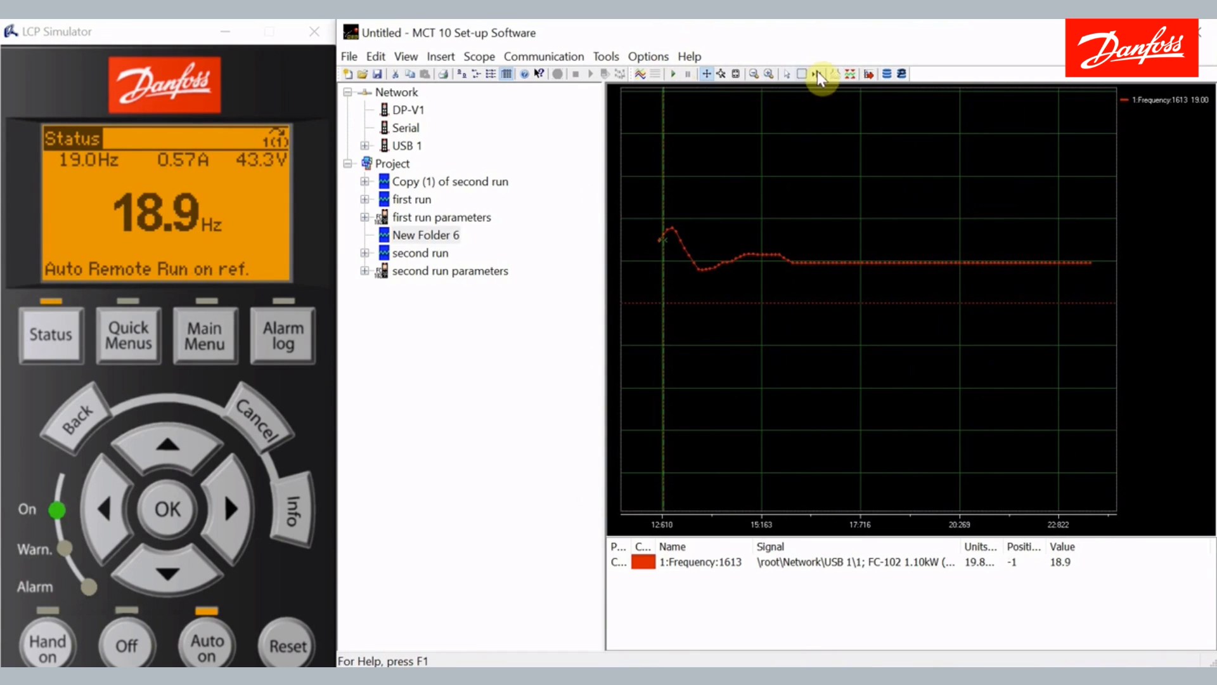
click(850, 74)
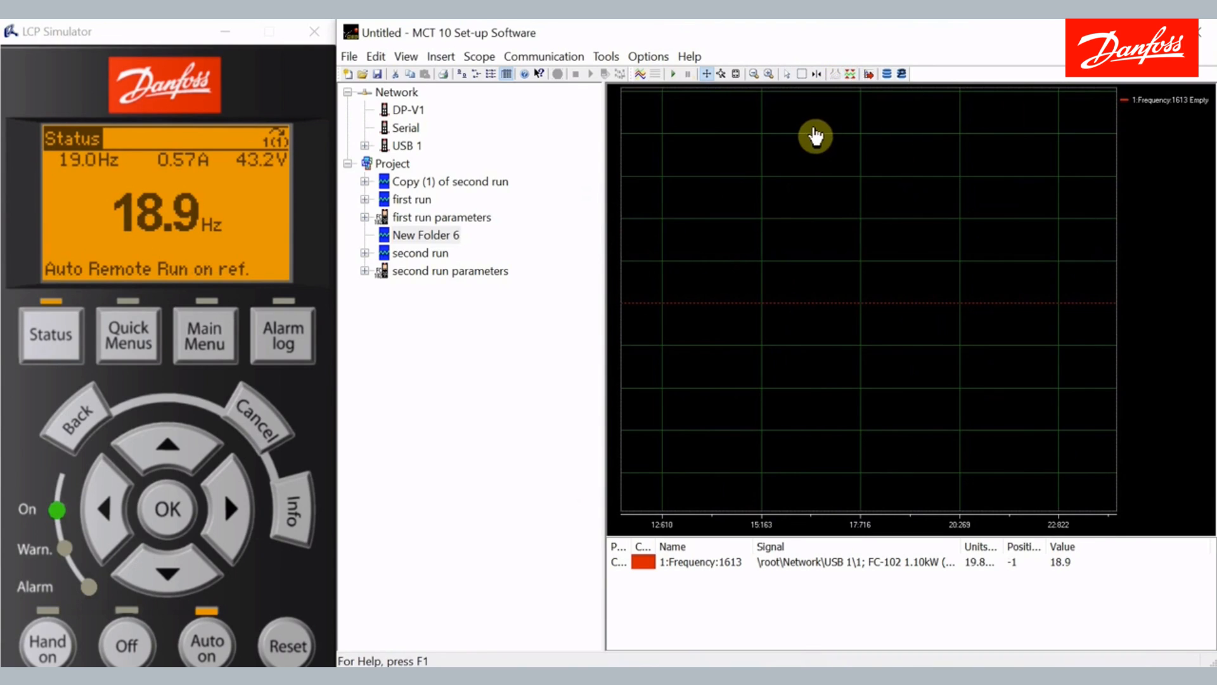
Step: Set the scope's trigger position to 40 % and acquire a new triggered frequency trace
right_click(817, 135)
click(843, 140)
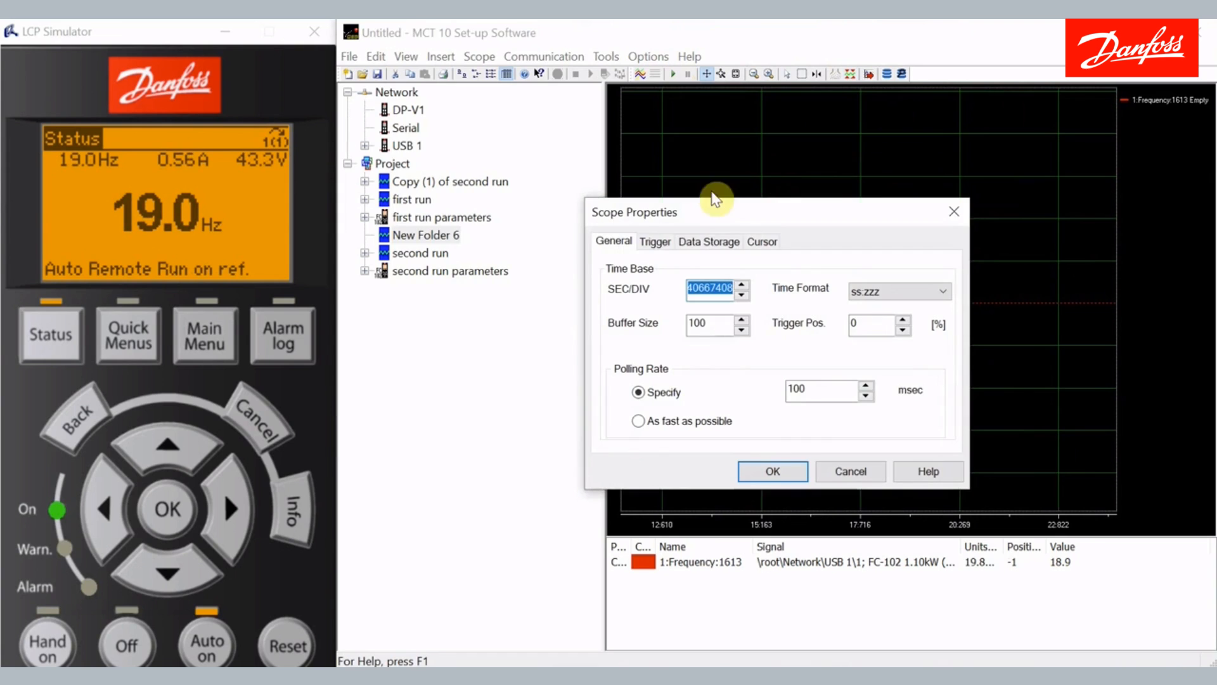
double_click(871, 324)
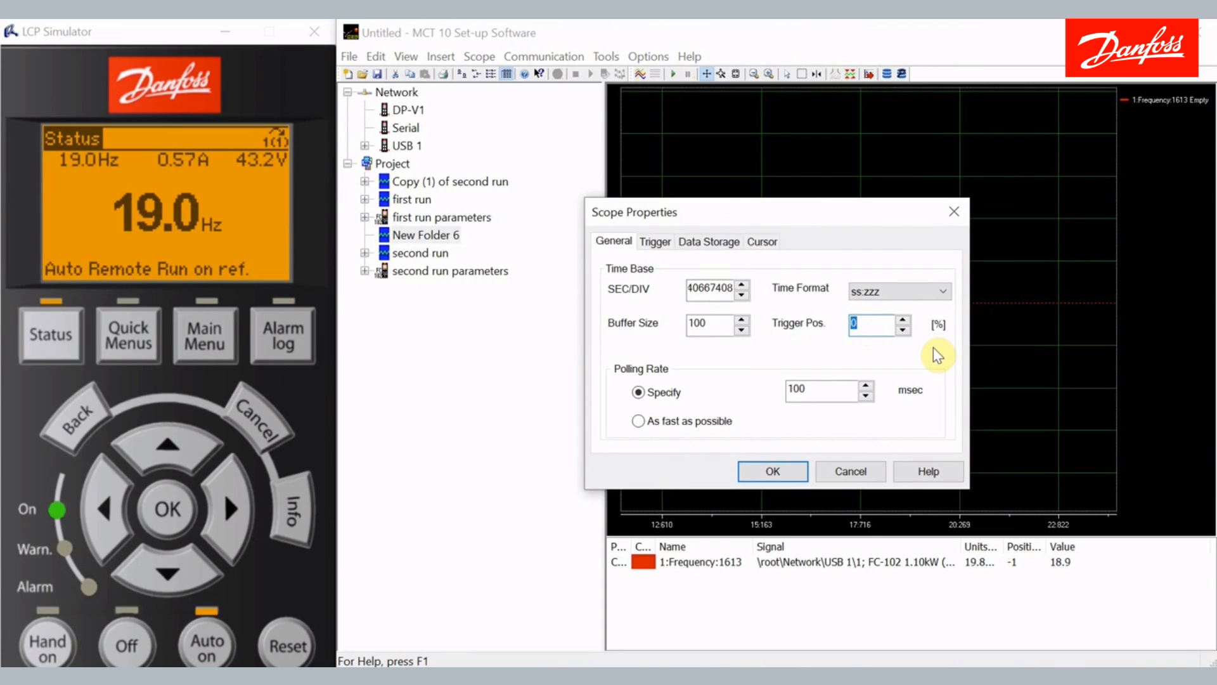
text(4)
key(Return)
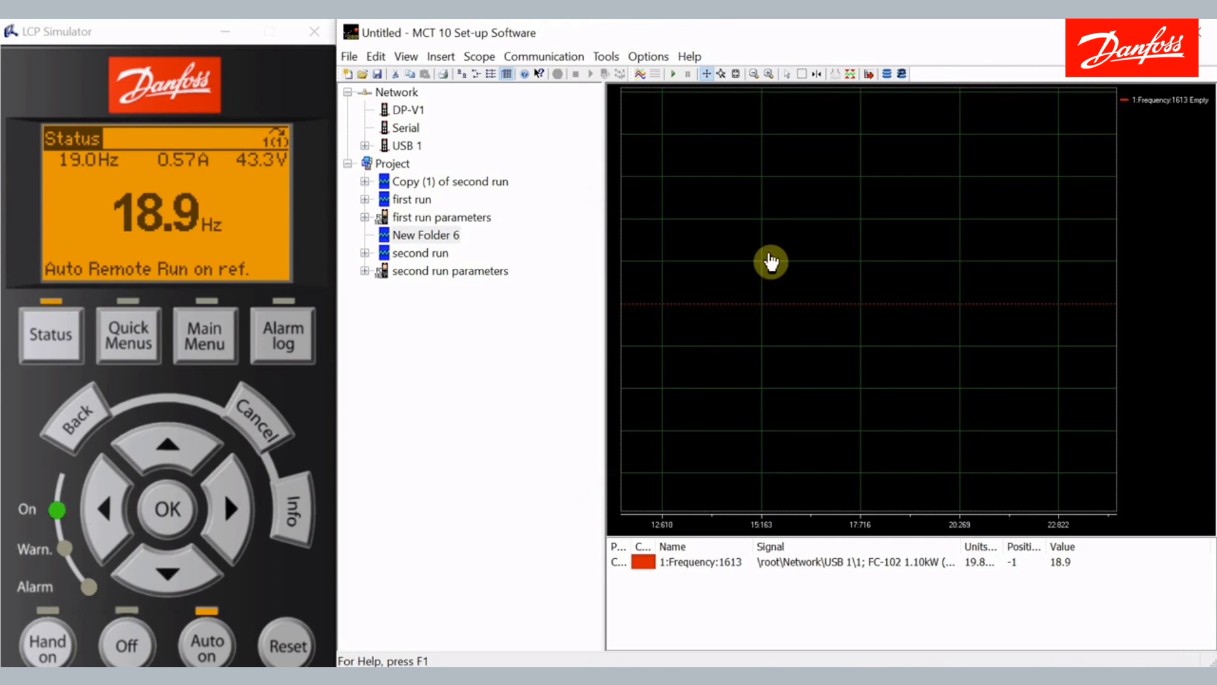
click(638, 75)
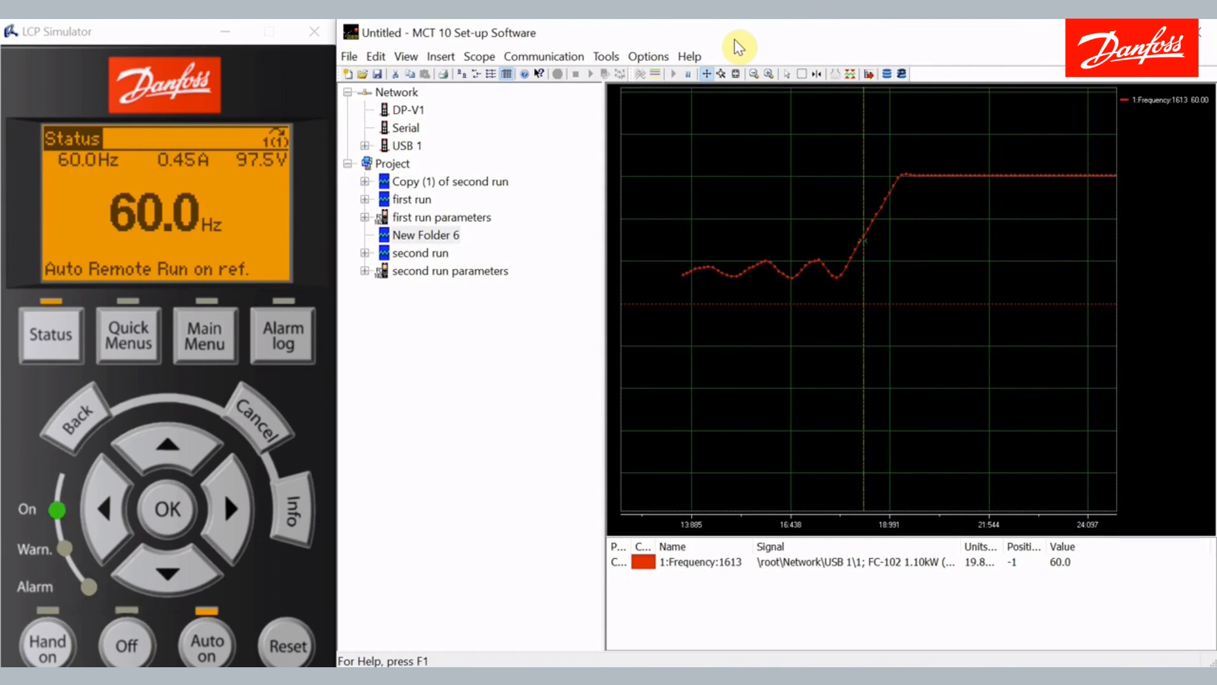
Step: Set the trigger position in the scope properties to 90 %
right_click(748, 124)
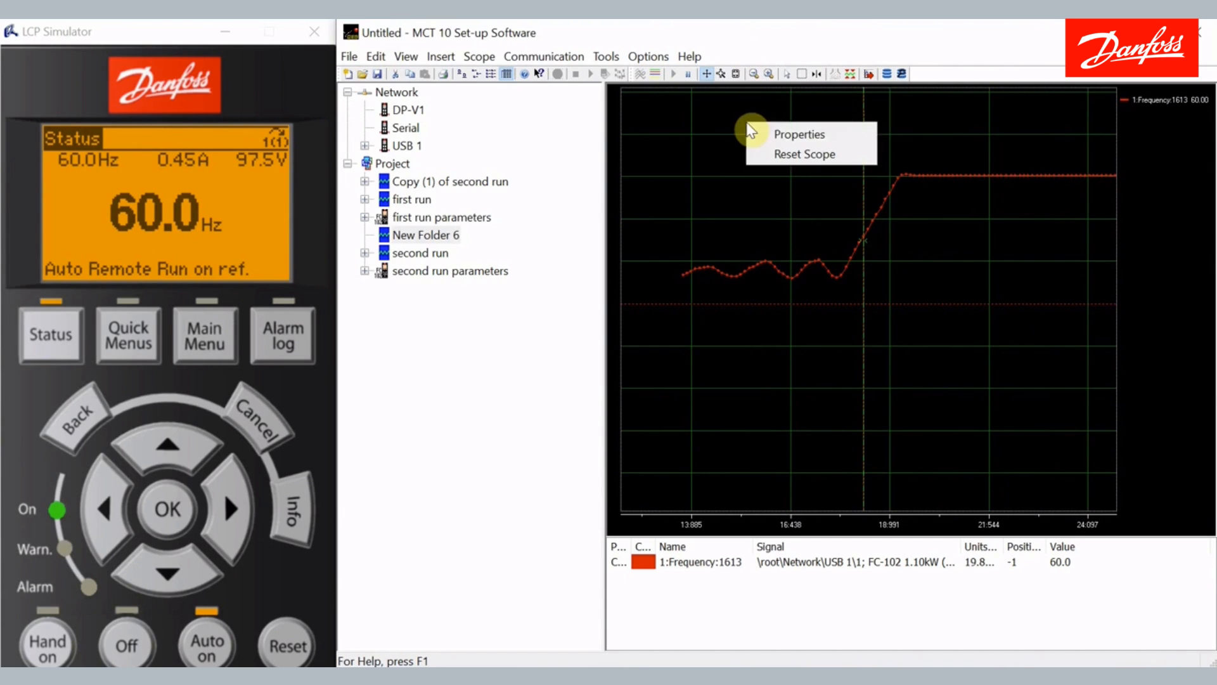
click(779, 135)
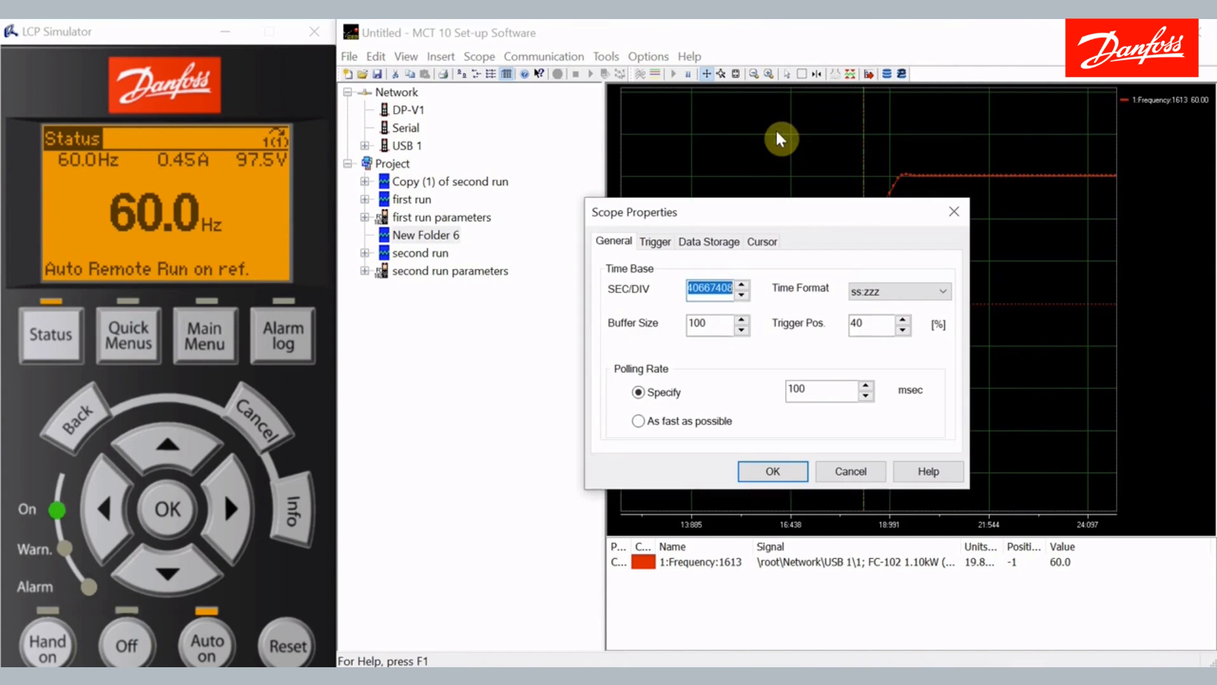
drag(874, 320, 839, 320)
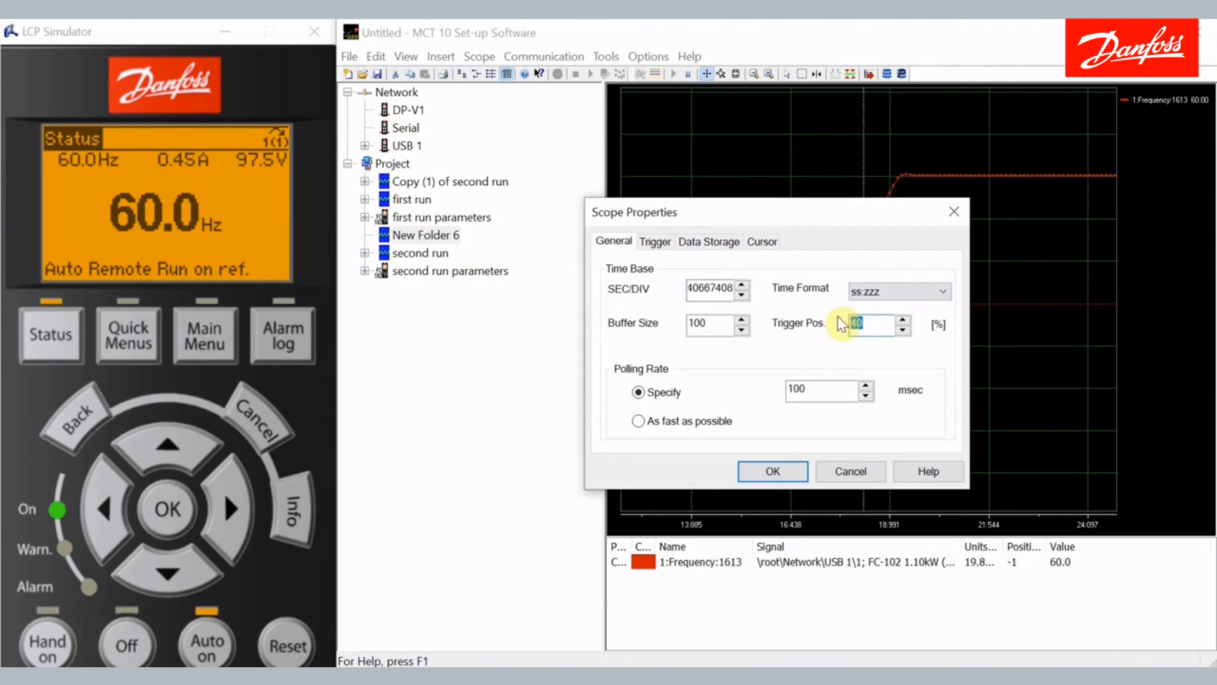
text(9)
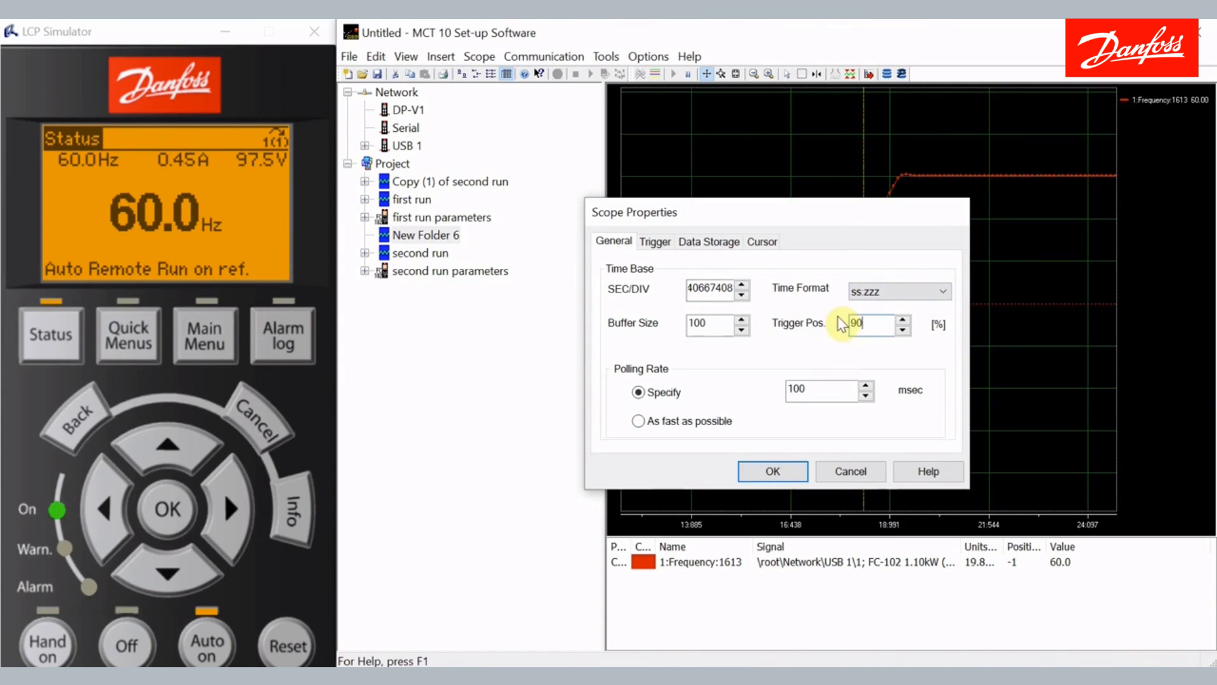
key(Return)
click(474, 355)
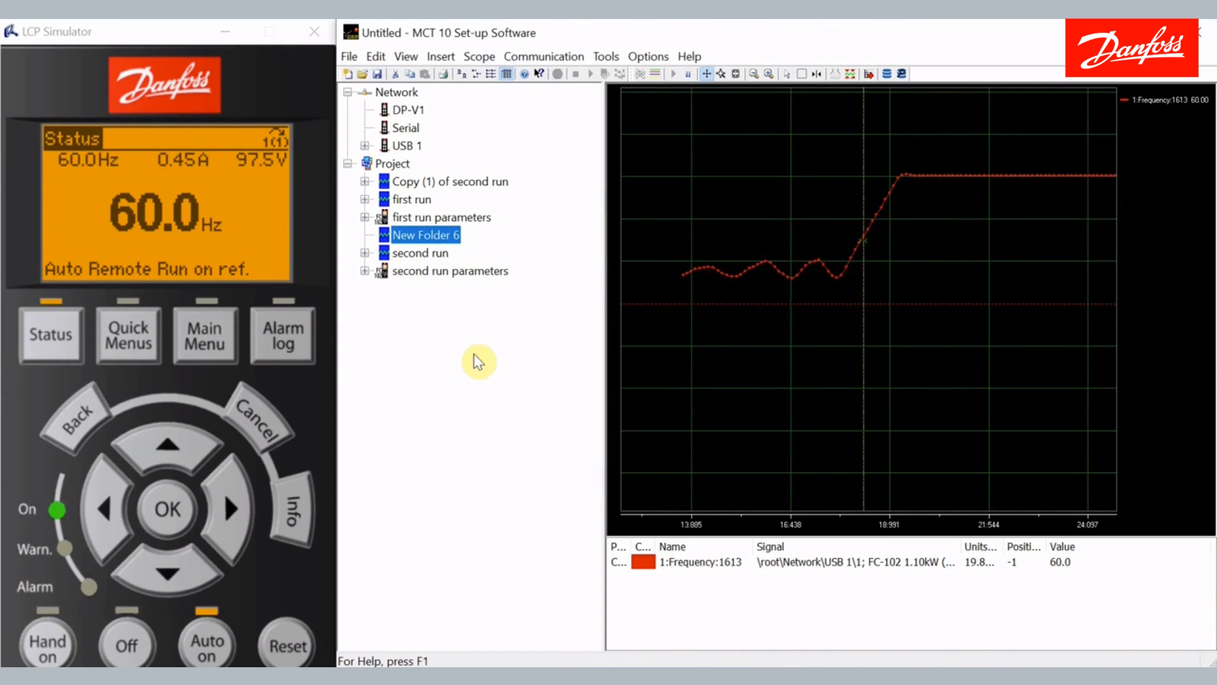
Step: In the USB 1 drive's Digital I/O mode parameters, set 502 Terminal 29 Mode to [1] Output for Setup 1
click(365, 146)
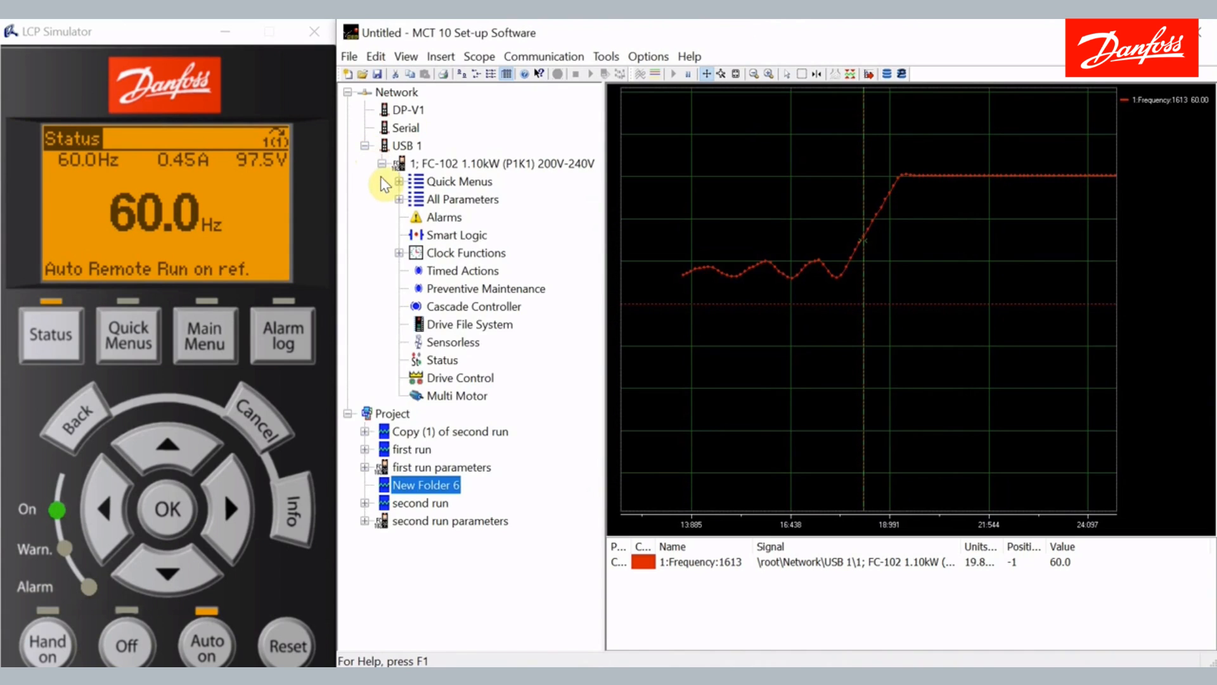
click(398, 200)
click(399, 200)
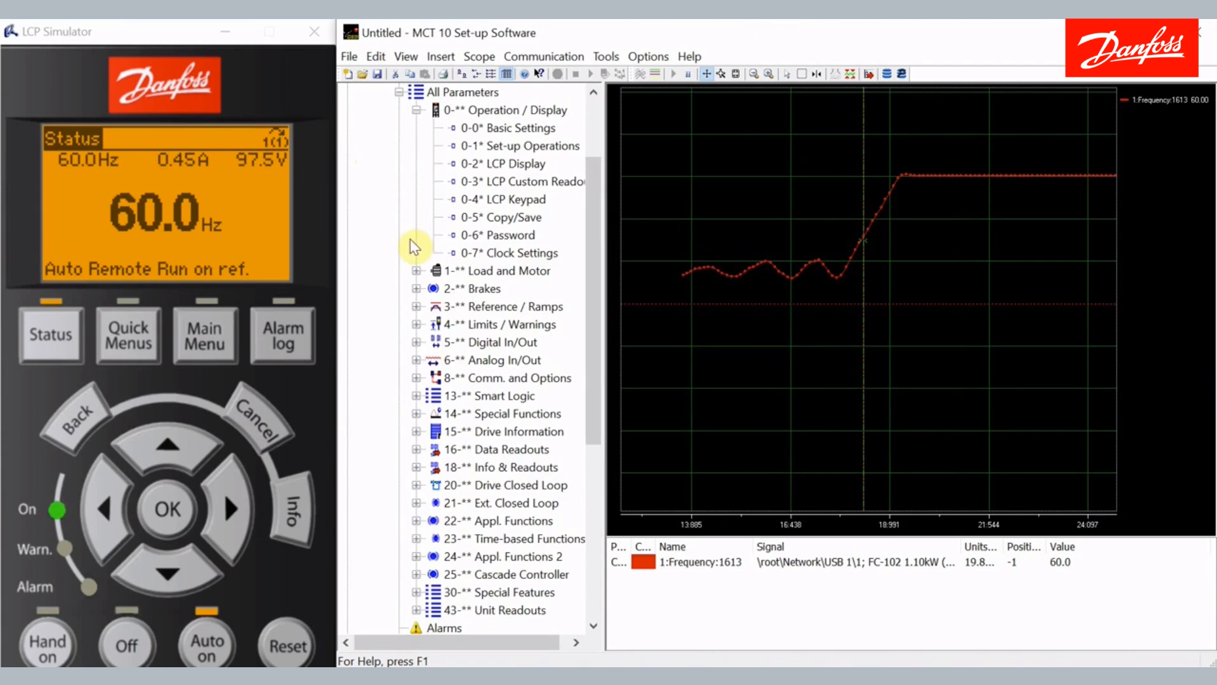
click(417, 110)
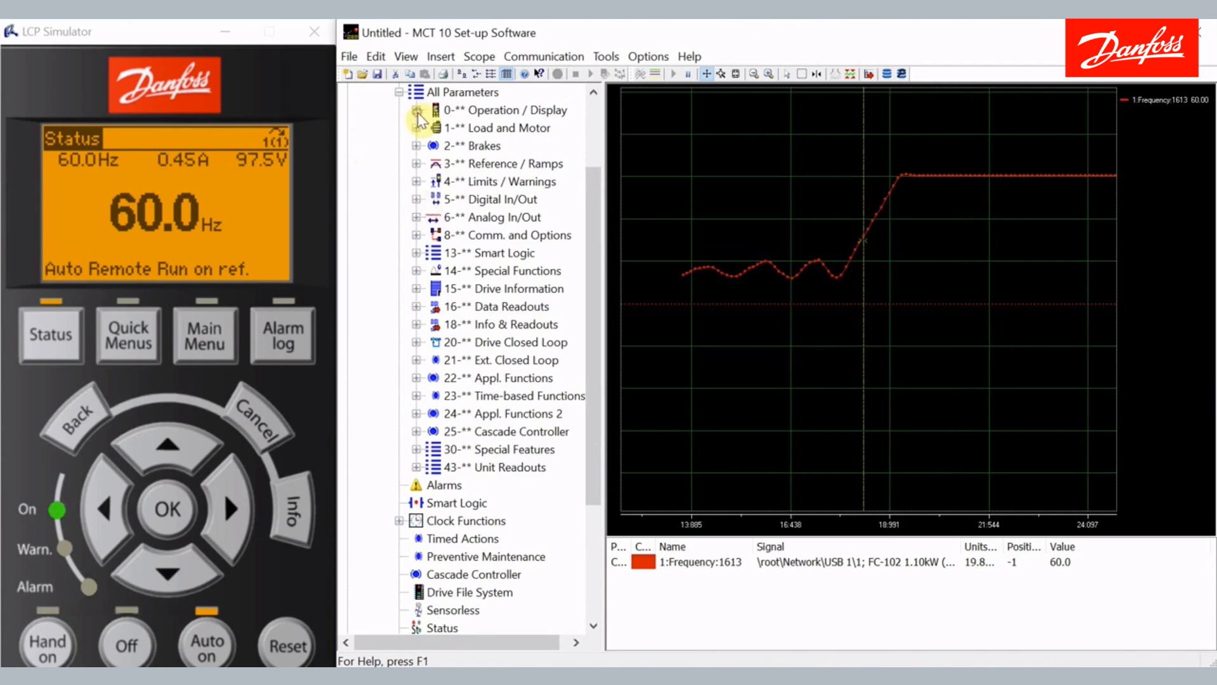
click(416, 199)
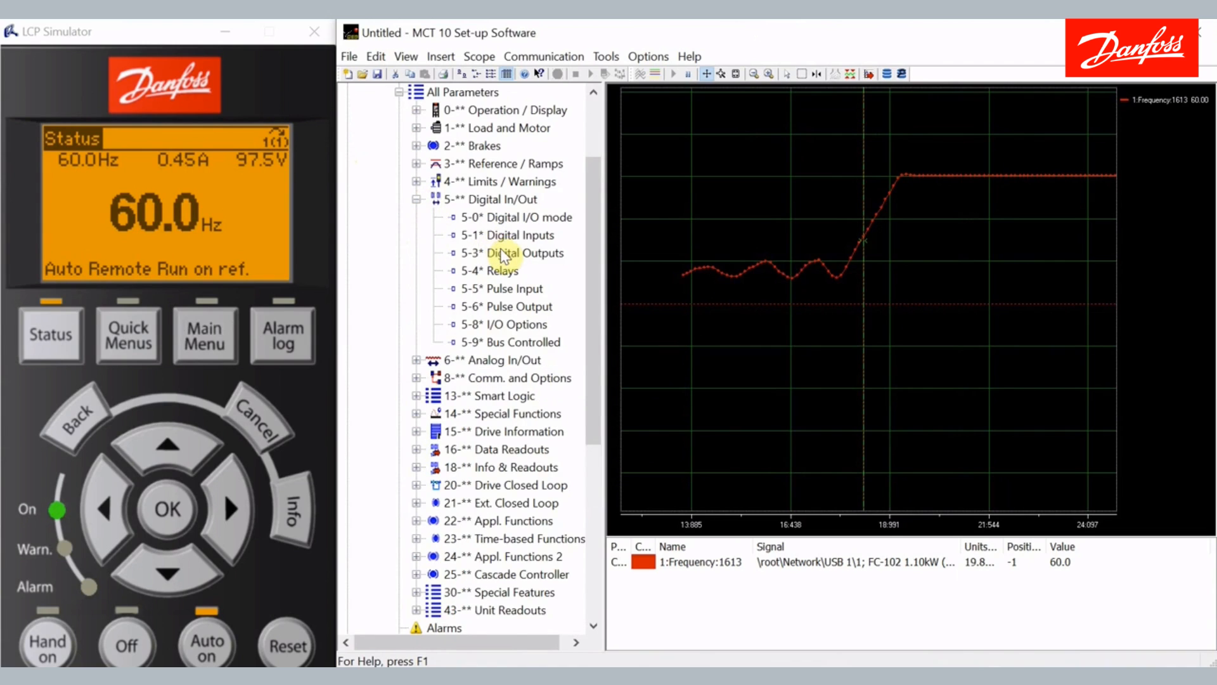
click(509, 218)
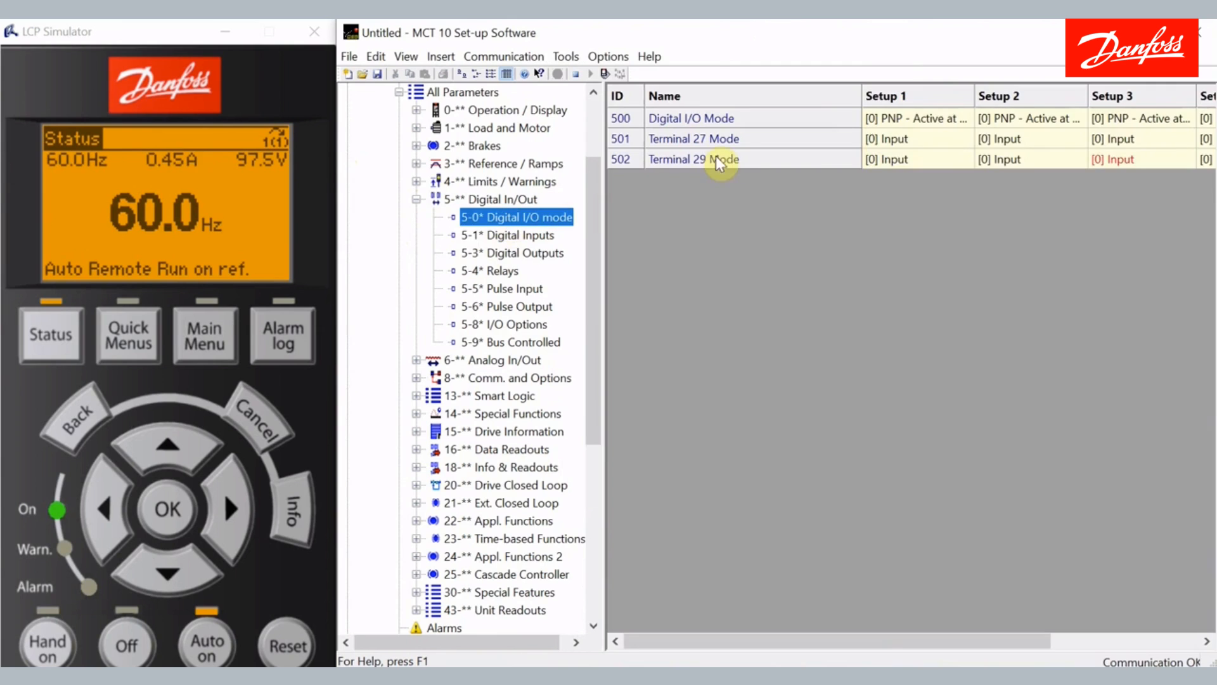
double_click(887, 160)
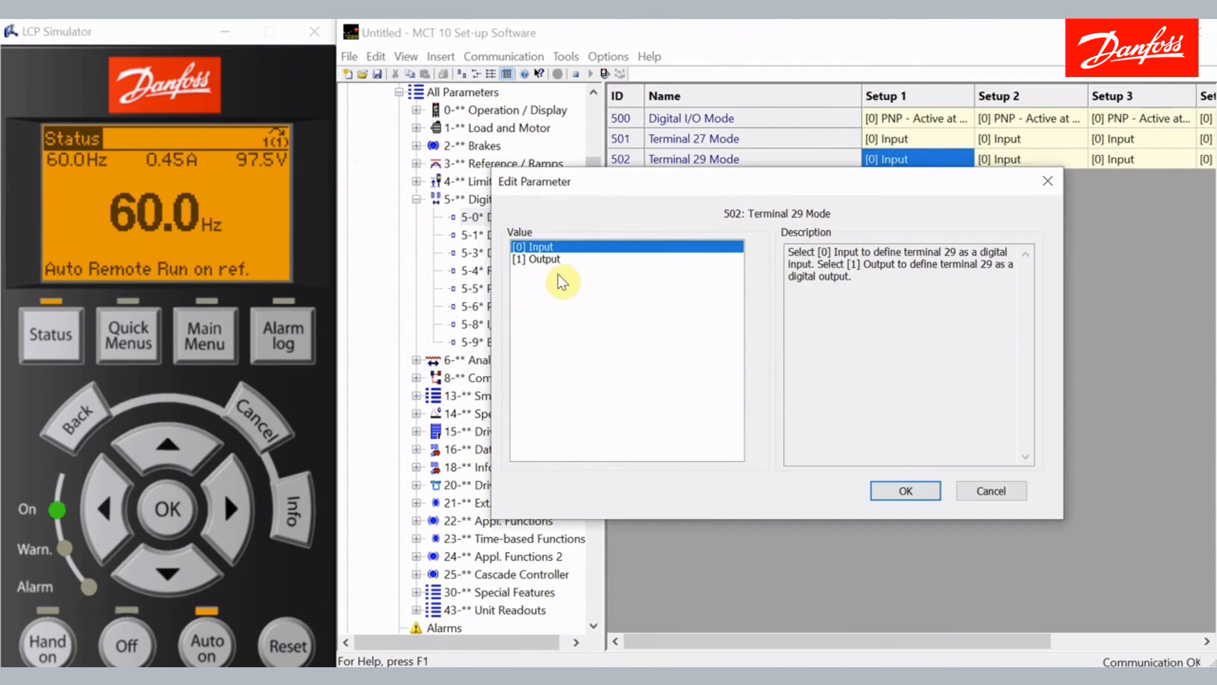
click(546, 260)
click(904, 491)
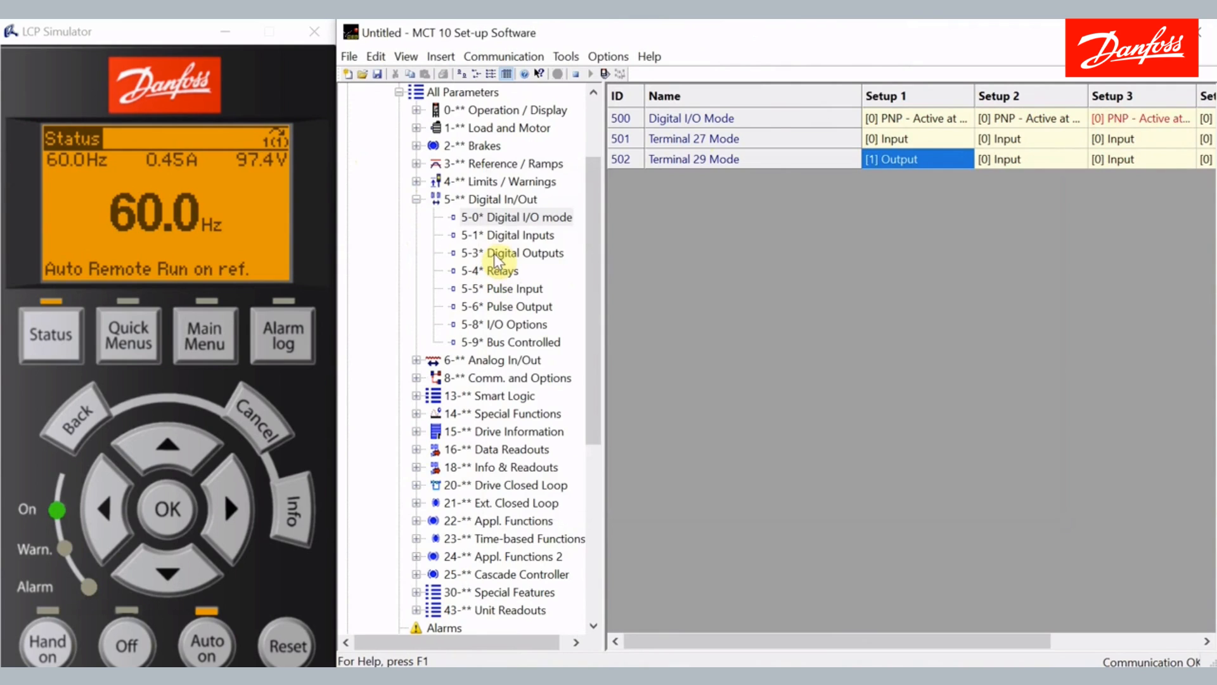
Step: Set parameter 531 Terminal 29 Digital Output to [9] Alarm for Setup 1, and collapse the drive's parameter groups
click(493, 253)
double_click(903, 141)
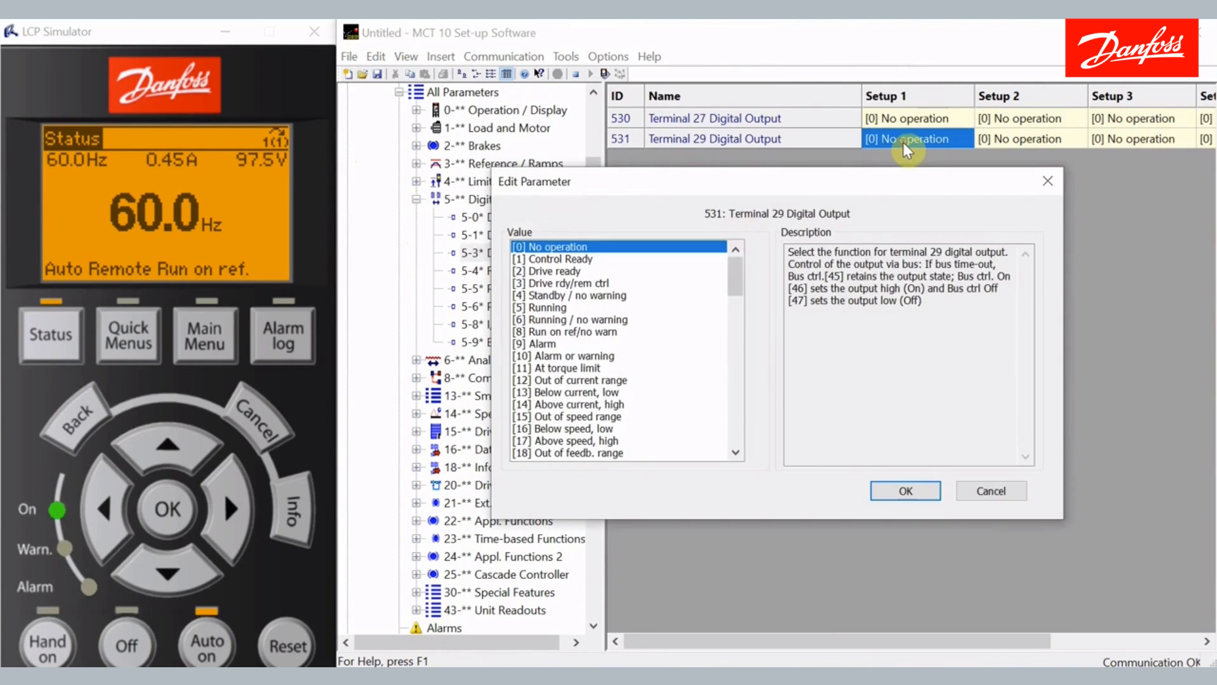
click(543, 343)
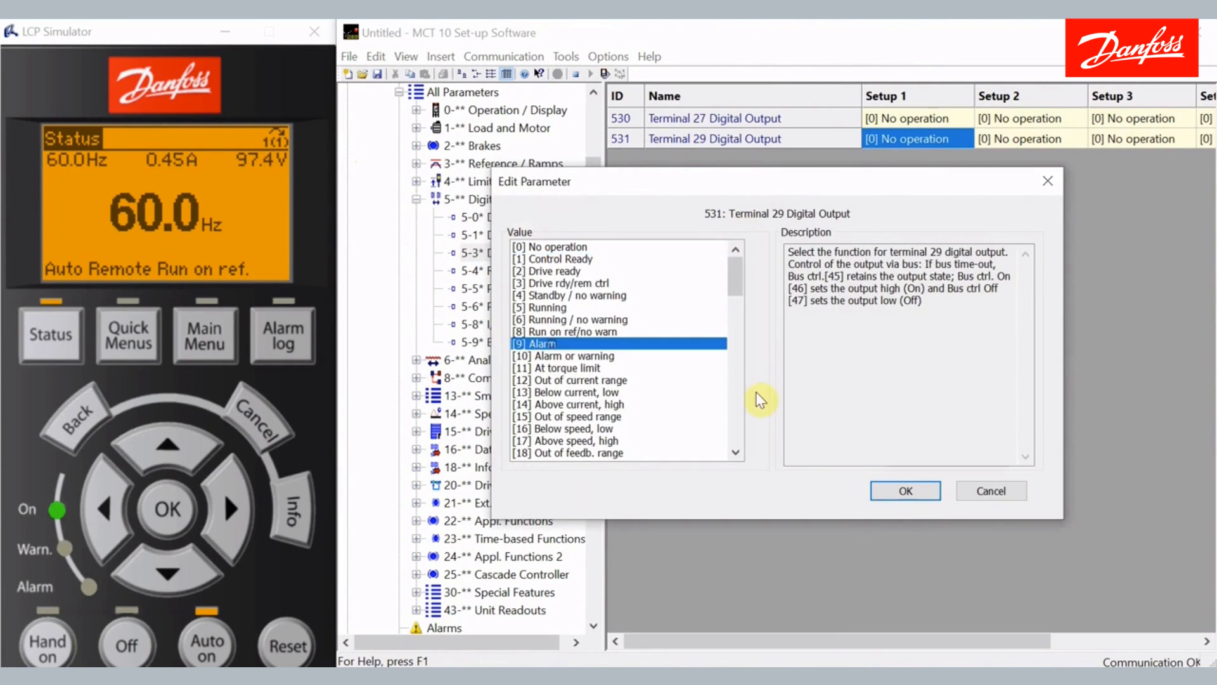
click(899, 490)
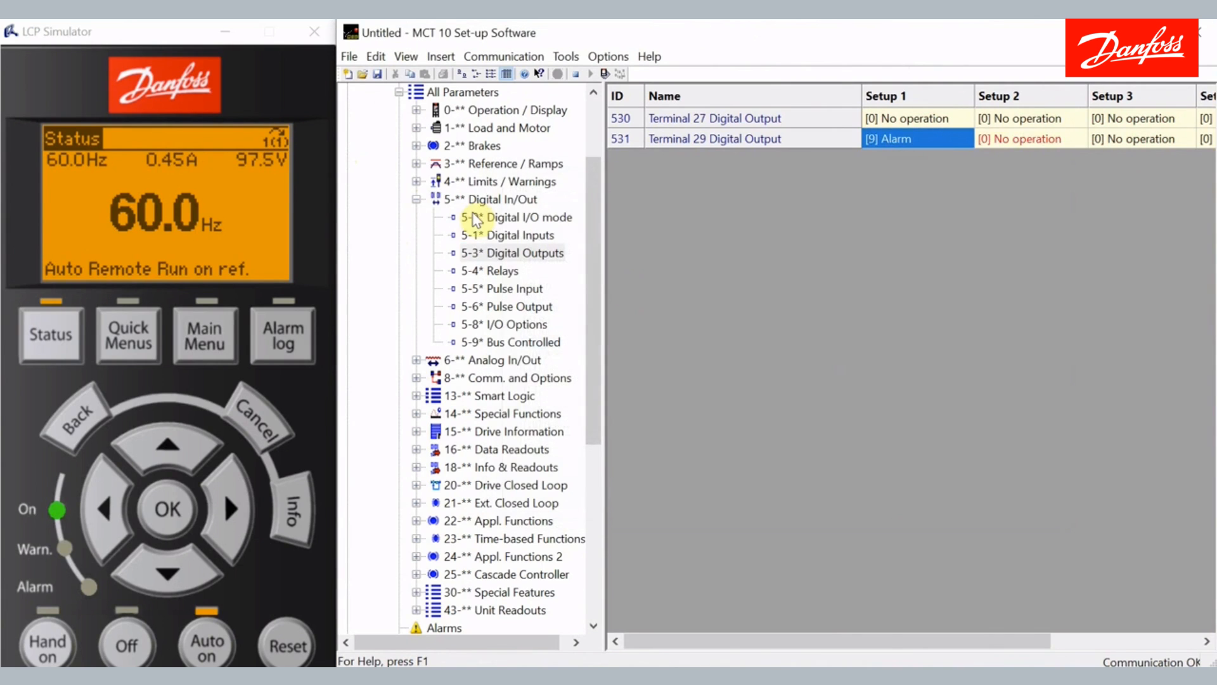
click(420, 200)
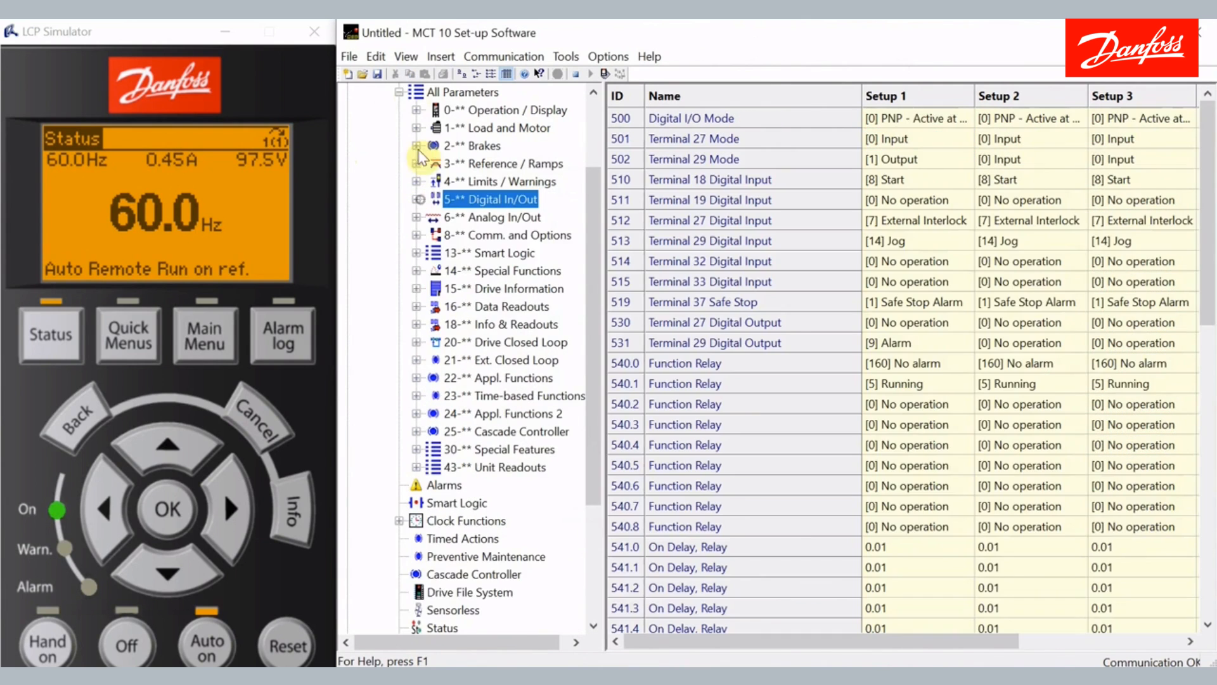
click(399, 92)
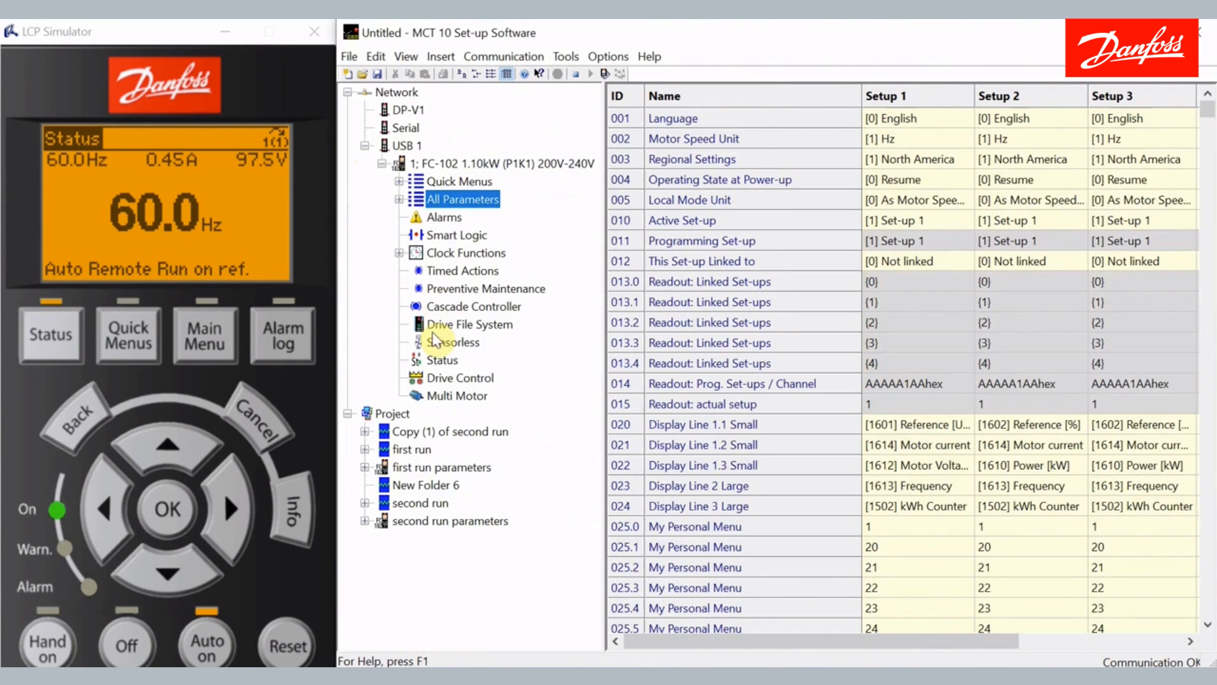
Step: Add a PC polling channel for the FC-102 drive's parameter 1666 Digital Output [bin] to the New Folder 6 scope
click(419, 485)
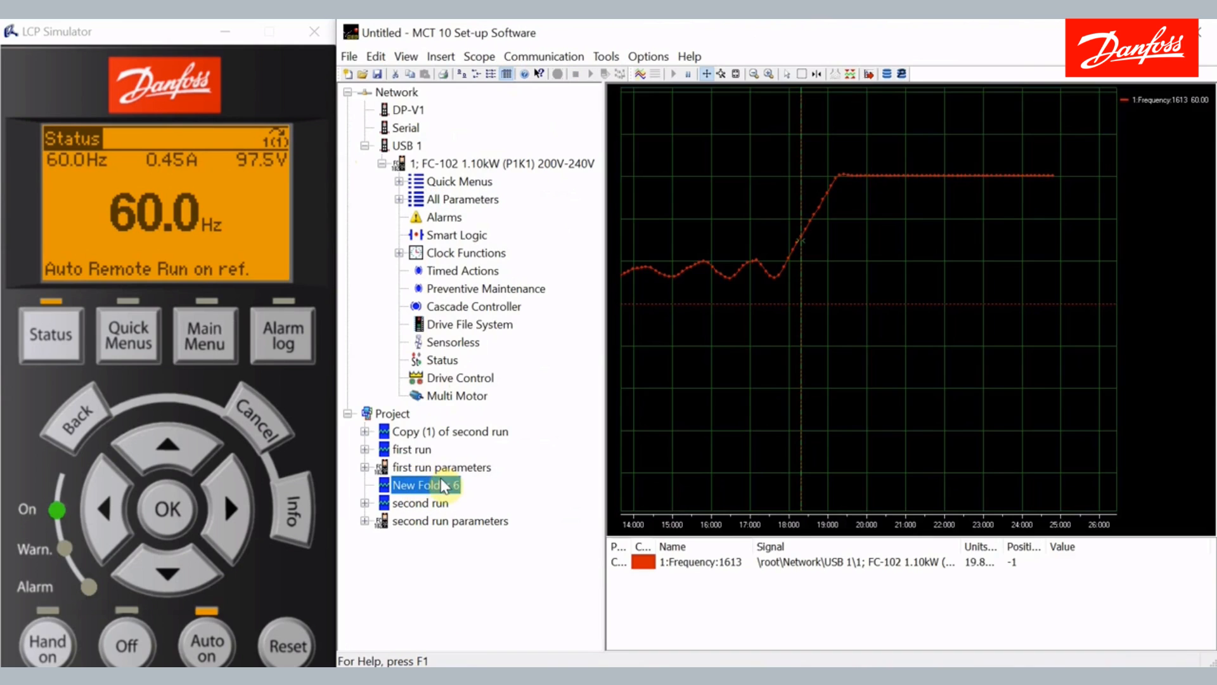
right_click(736, 613)
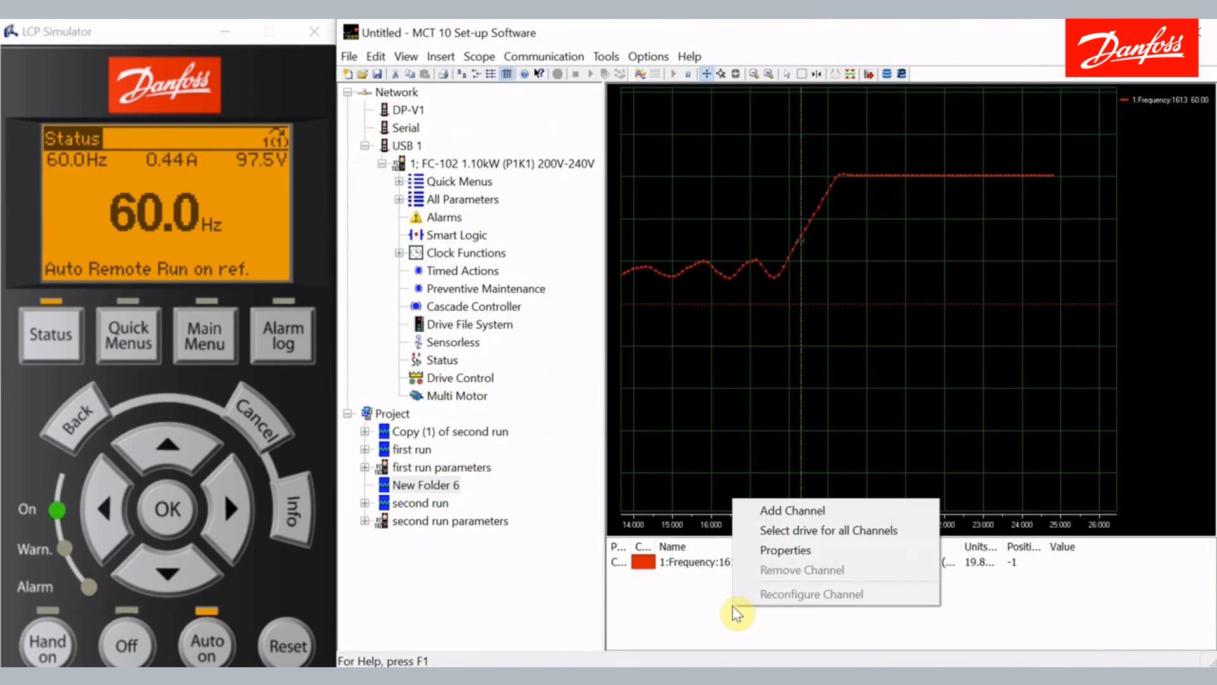
click(804, 511)
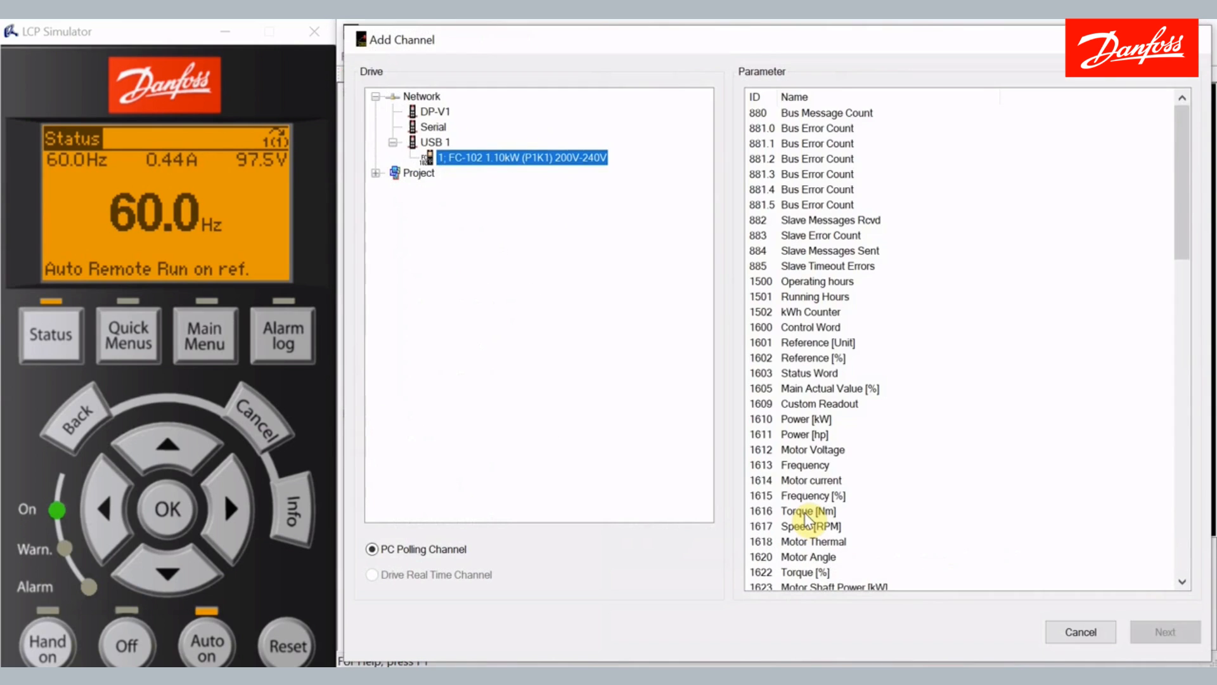
click(1188, 512)
scroll(1170, 513, down, 1)
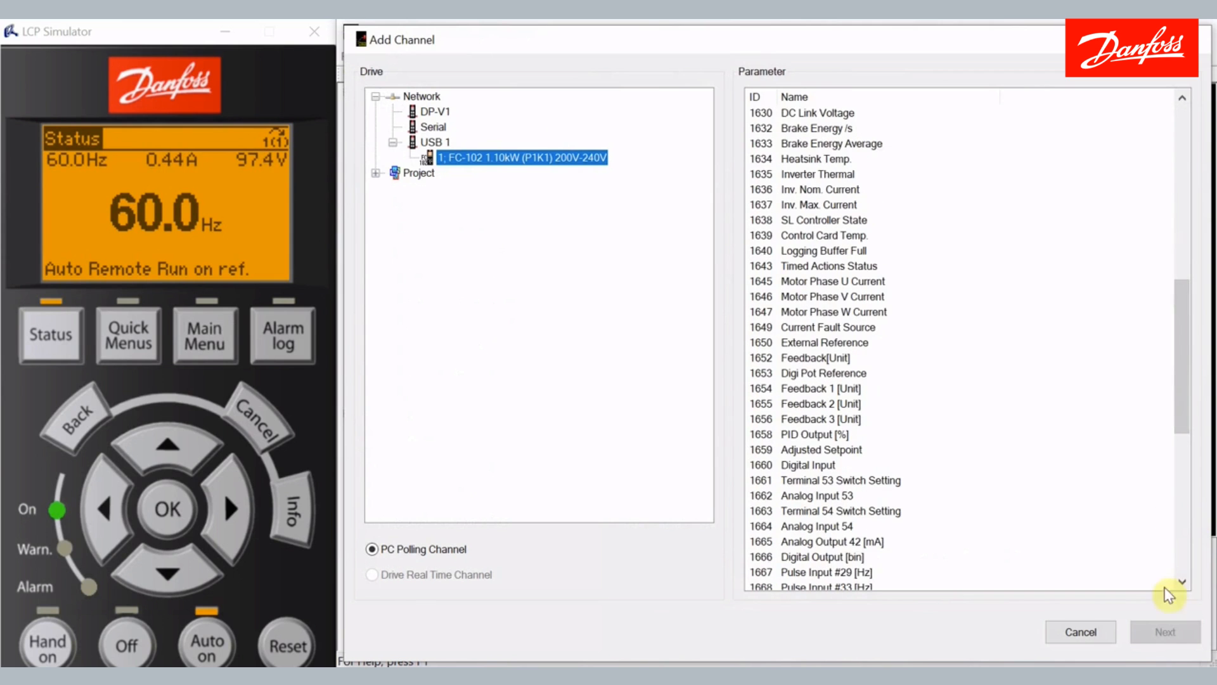
click(835, 555)
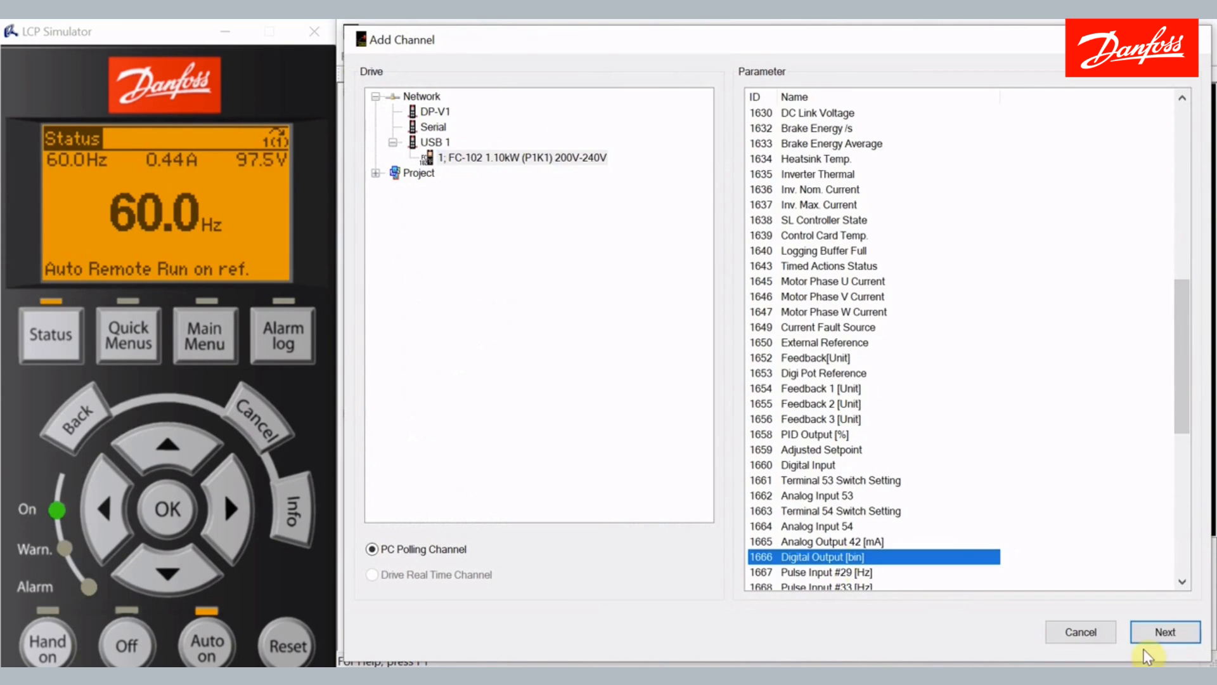
click(1165, 632)
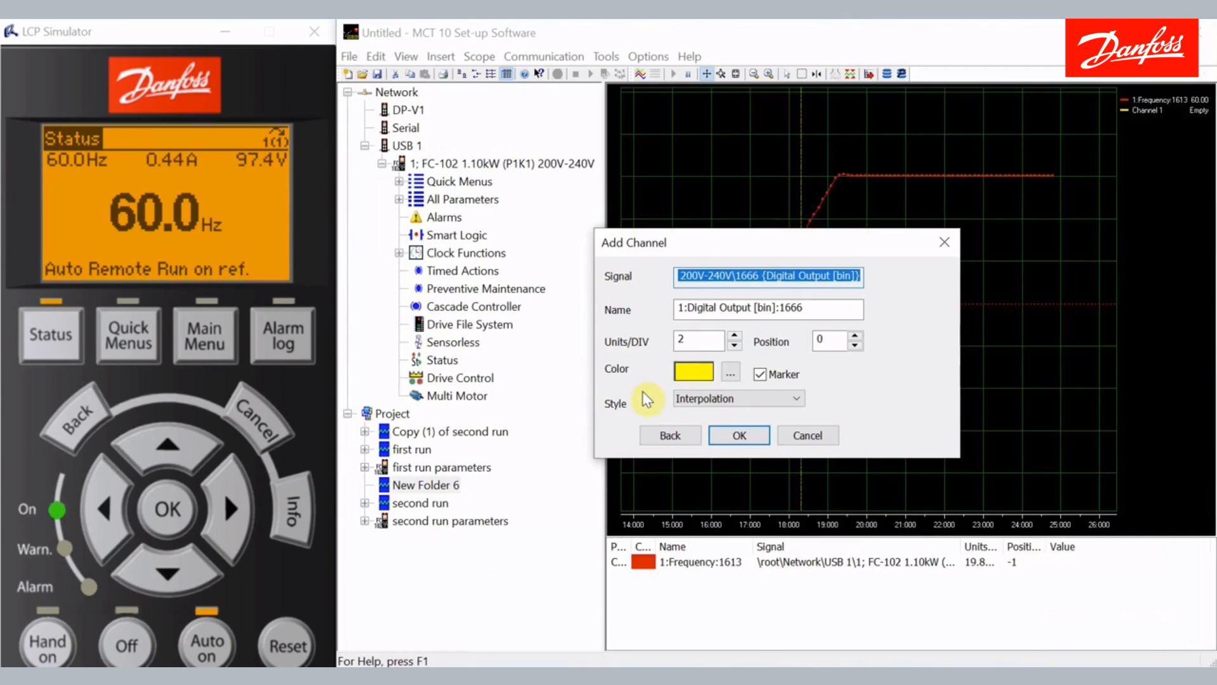
click(739, 435)
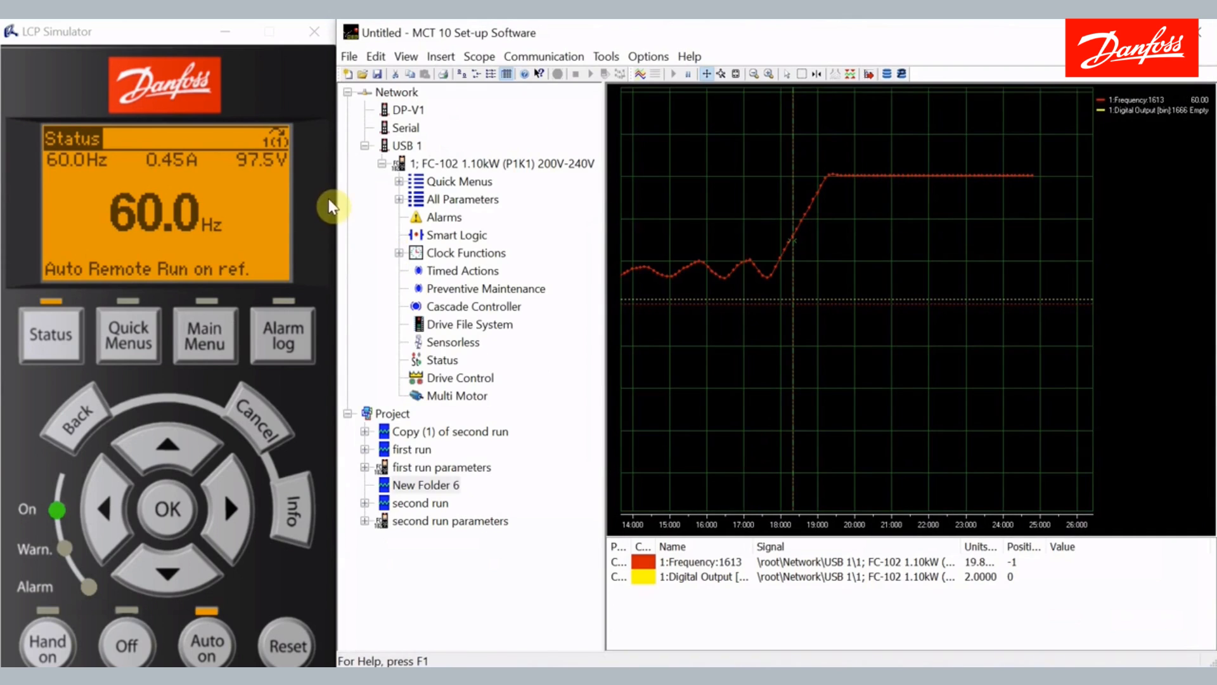
Step: Collapse the FC-102 drive's branch in the network tree and start polling the scope channels
click(381, 163)
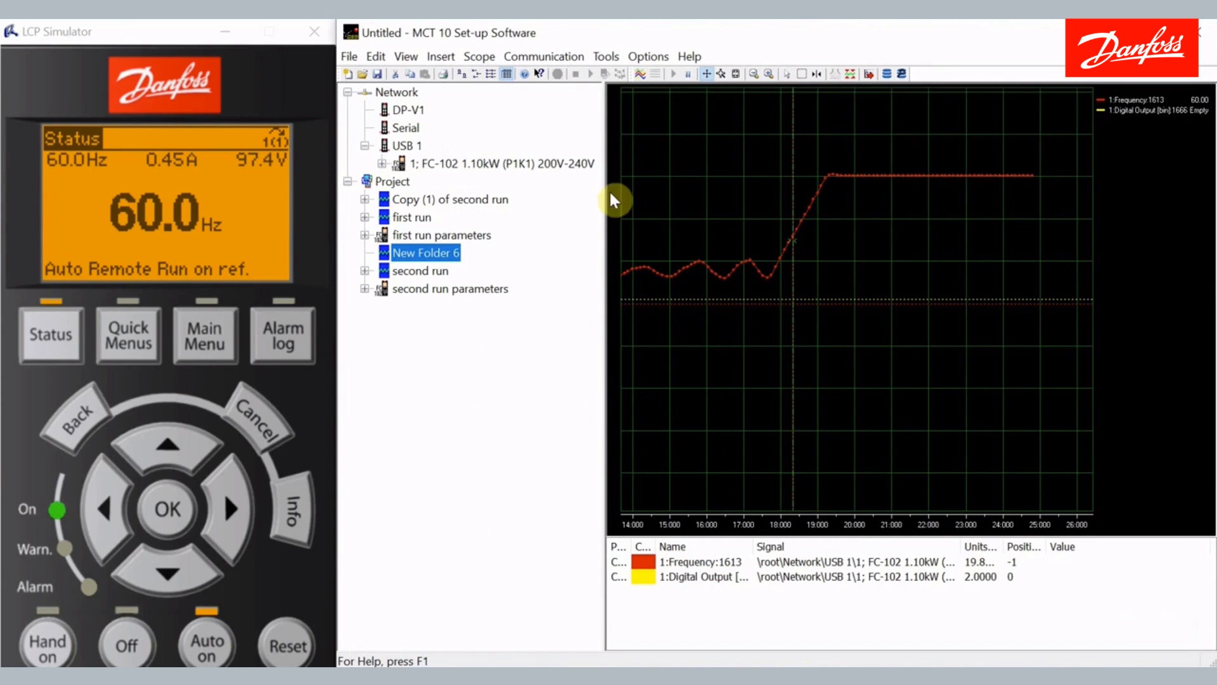
click(641, 74)
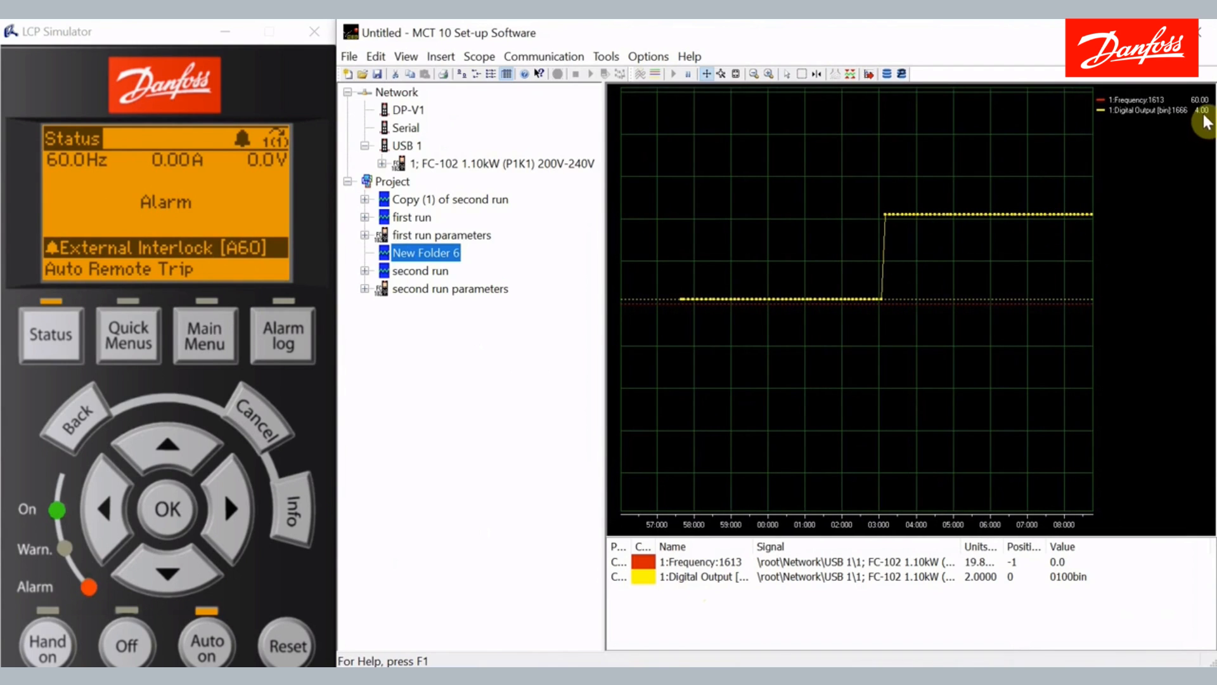
Step: Set the scope's trigger source to the 1:Digital Output [bin] channel with a level of 2
right_click(930, 126)
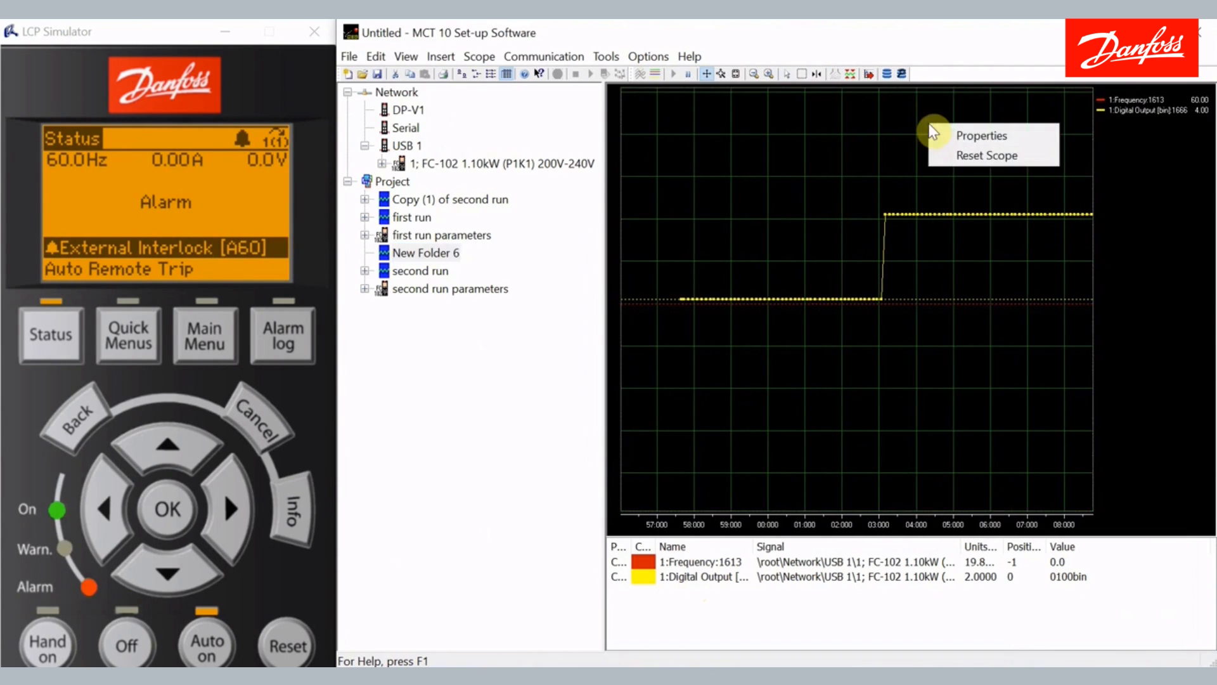
click(981, 136)
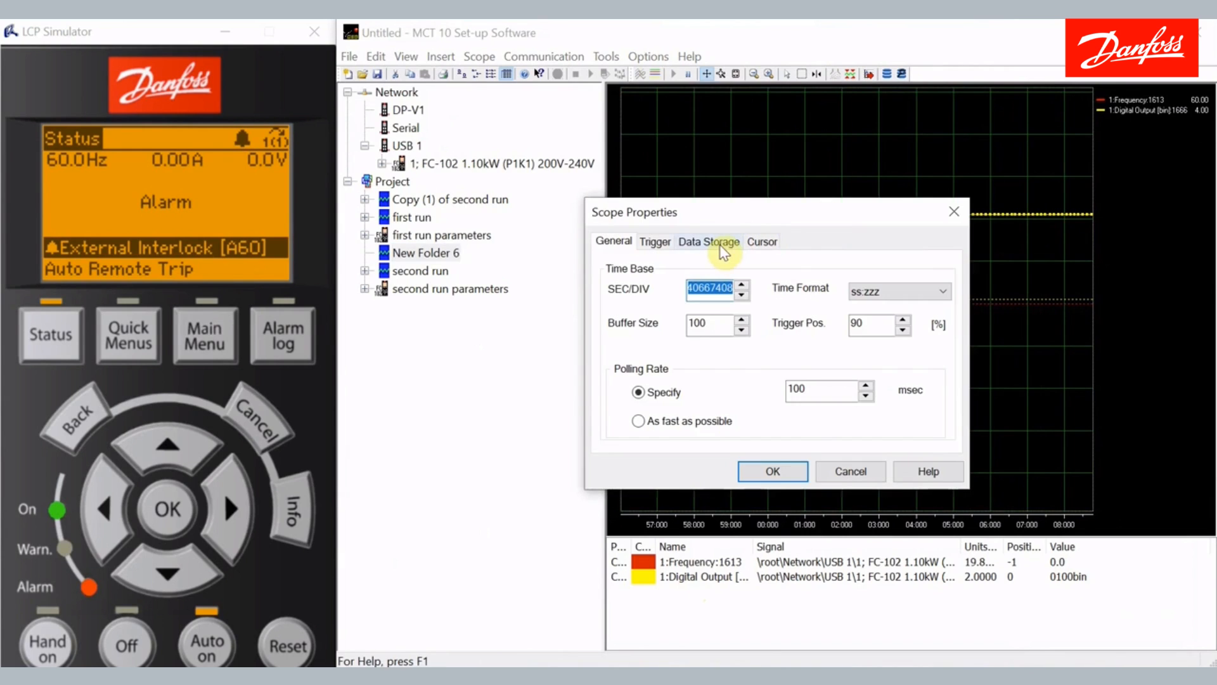
click(658, 245)
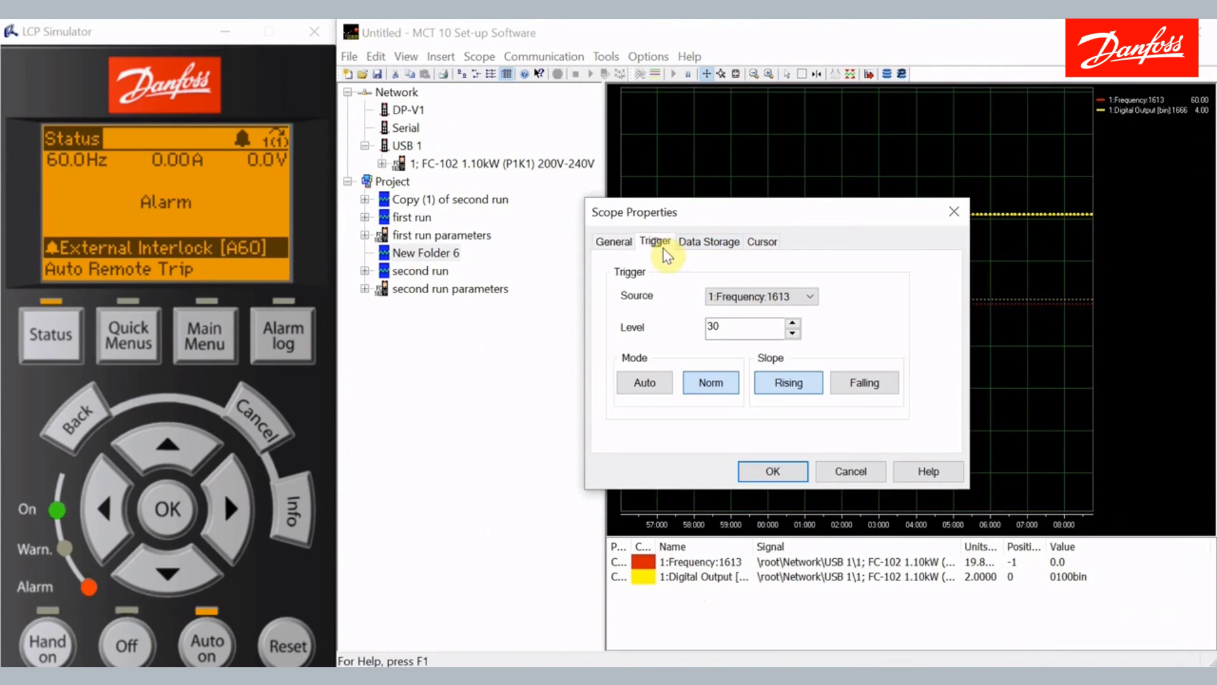
click(729, 295)
click(734, 326)
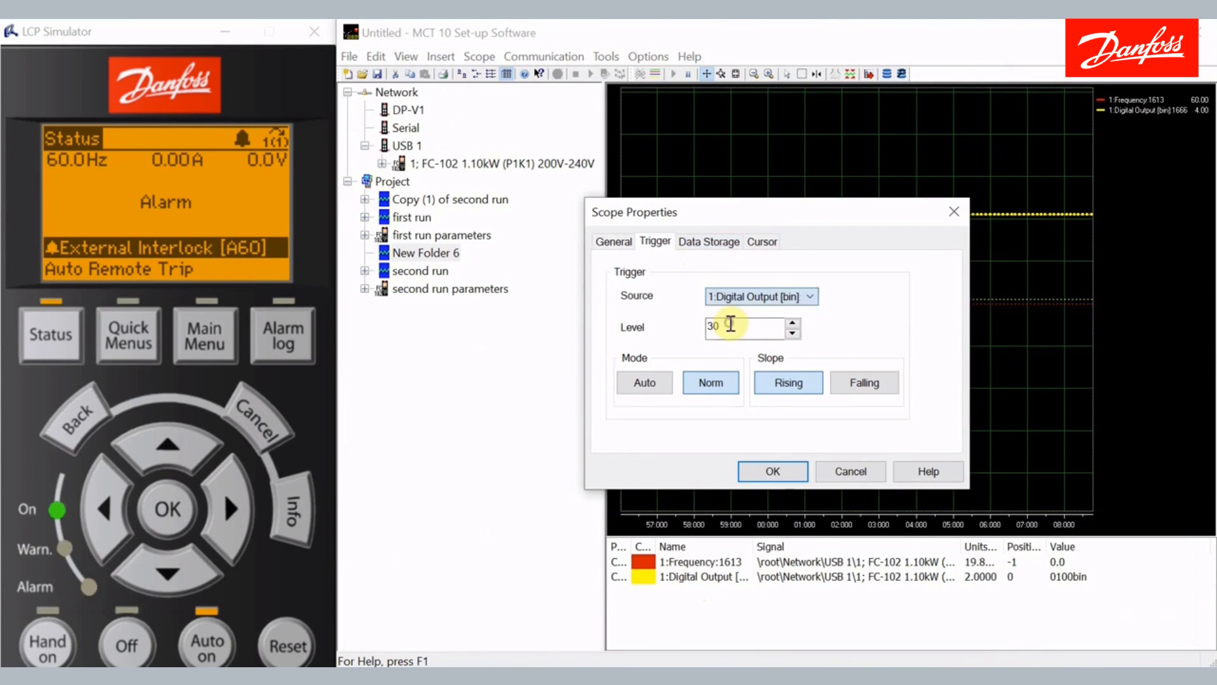
double_click(712, 325)
text(2)
click(758, 470)
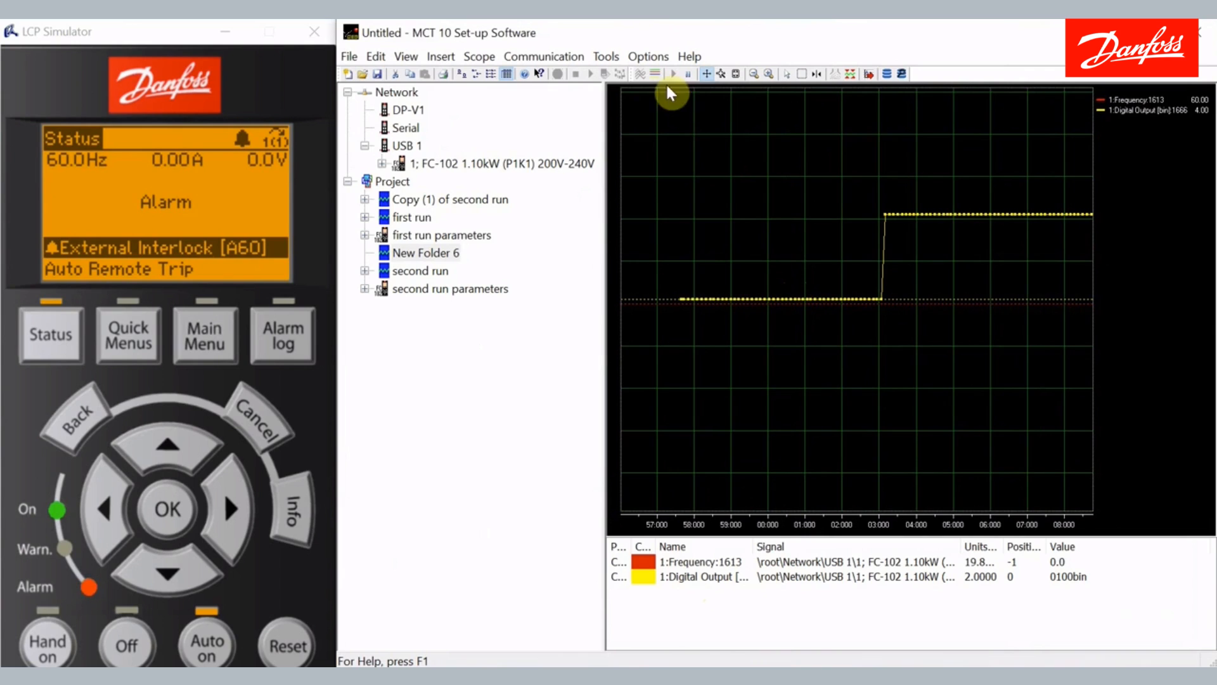
Step: Stop polling and clear the scope traces, and switch the drive off and reset its alarm on the LCP simulator
click(651, 73)
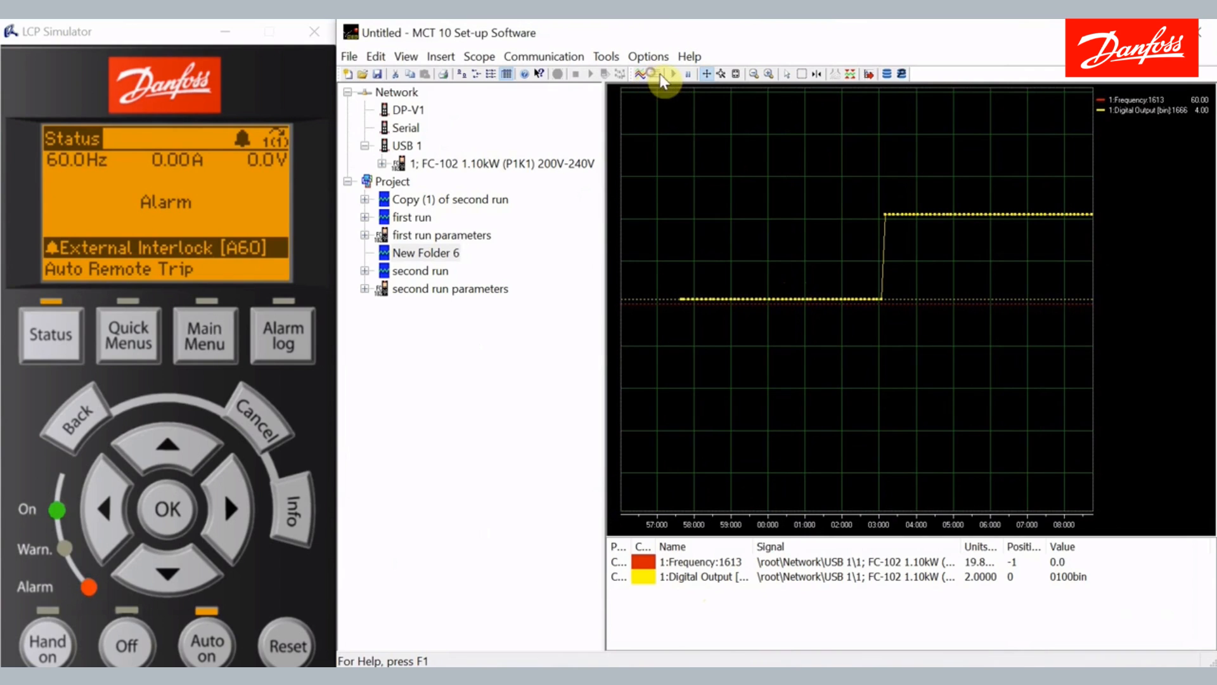
click(851, 74)
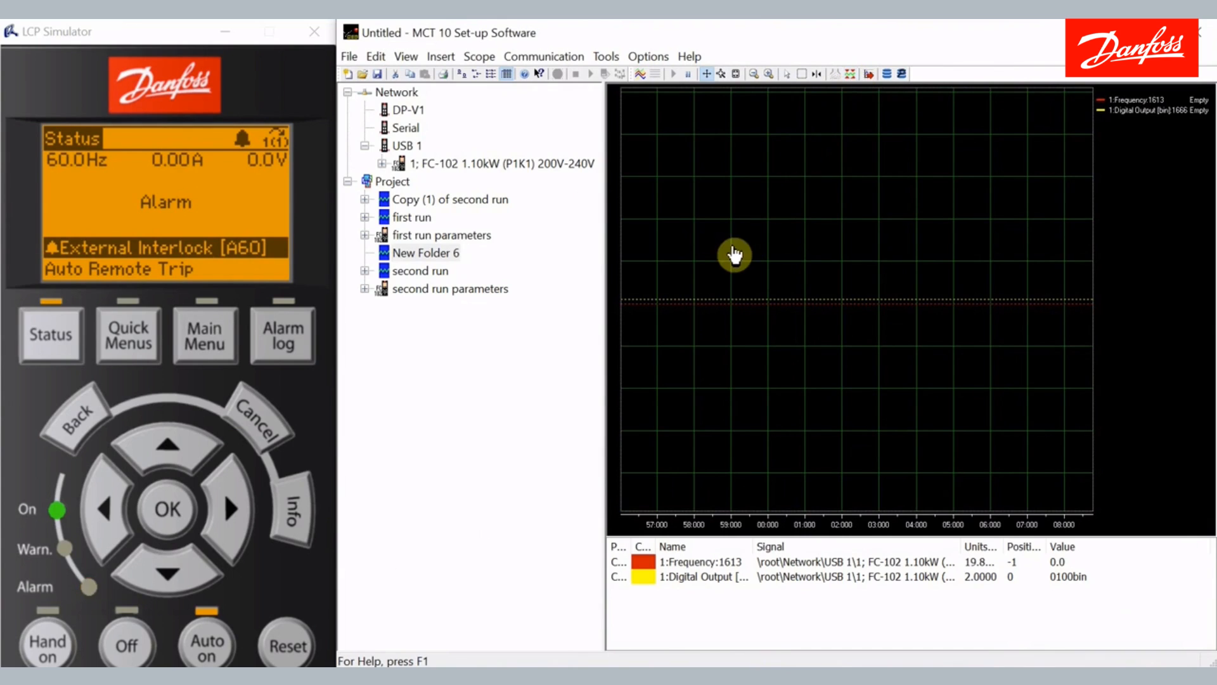
click(131, 644)
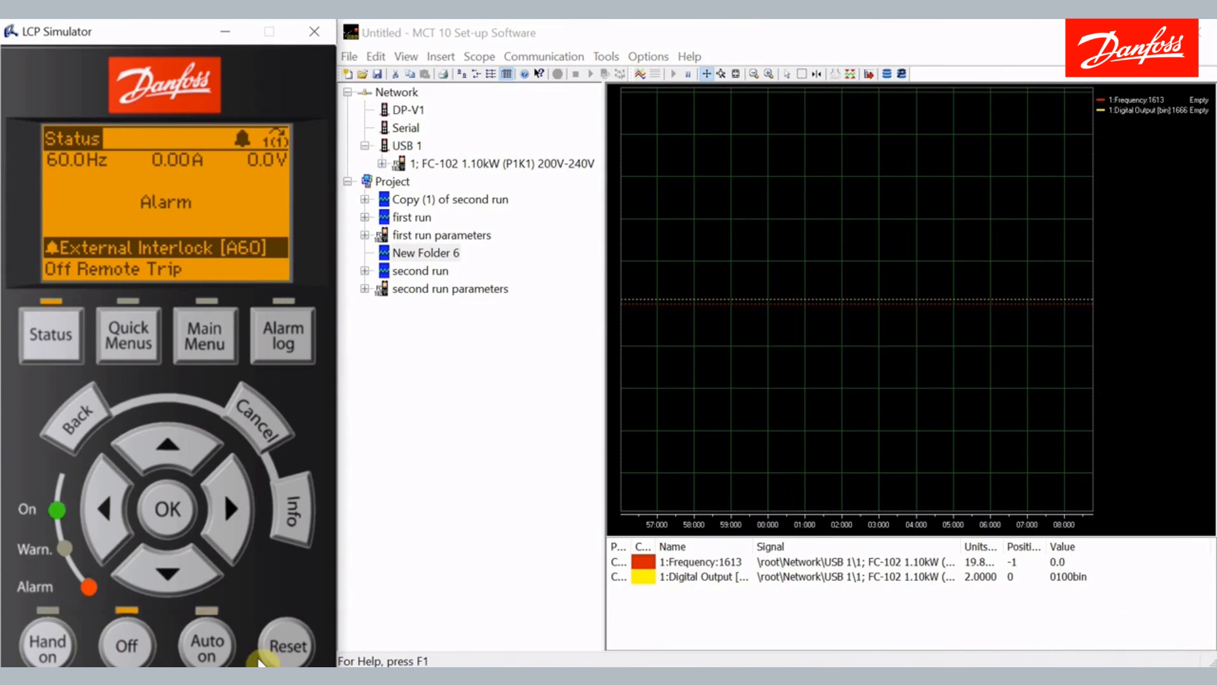
click(288, 648)
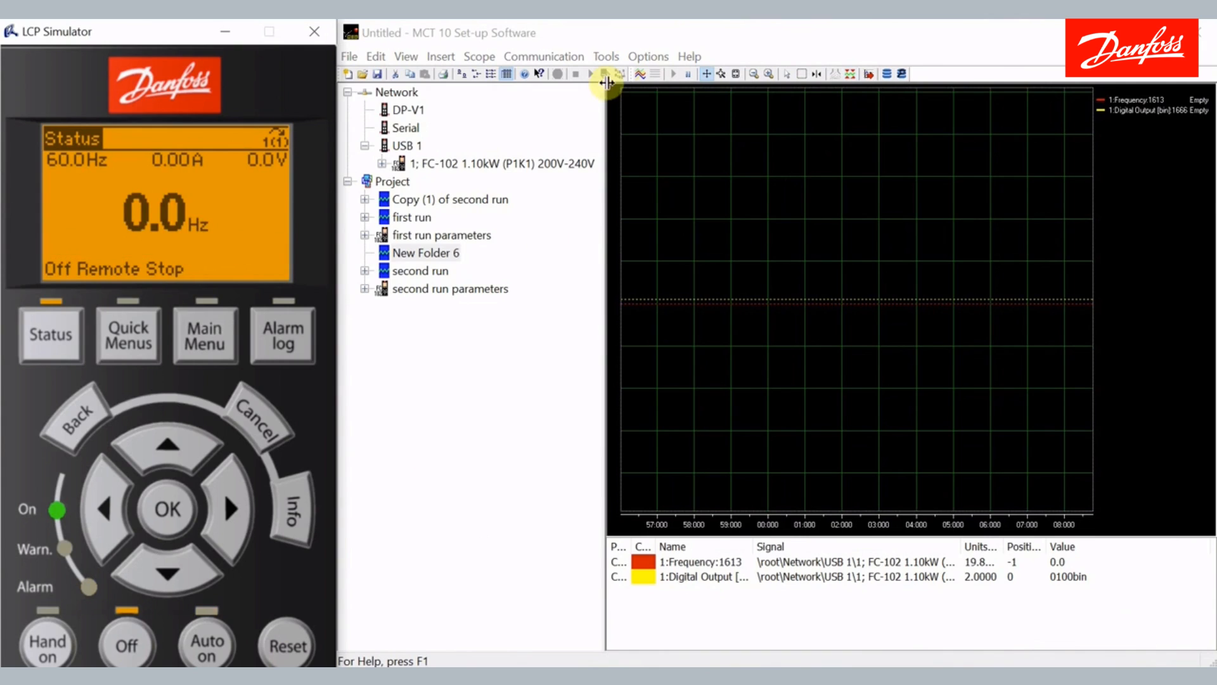
Step: Start scope polling and put the drive in Auto On mode to capture a trace triggered by the alarm output
click(641, 74)
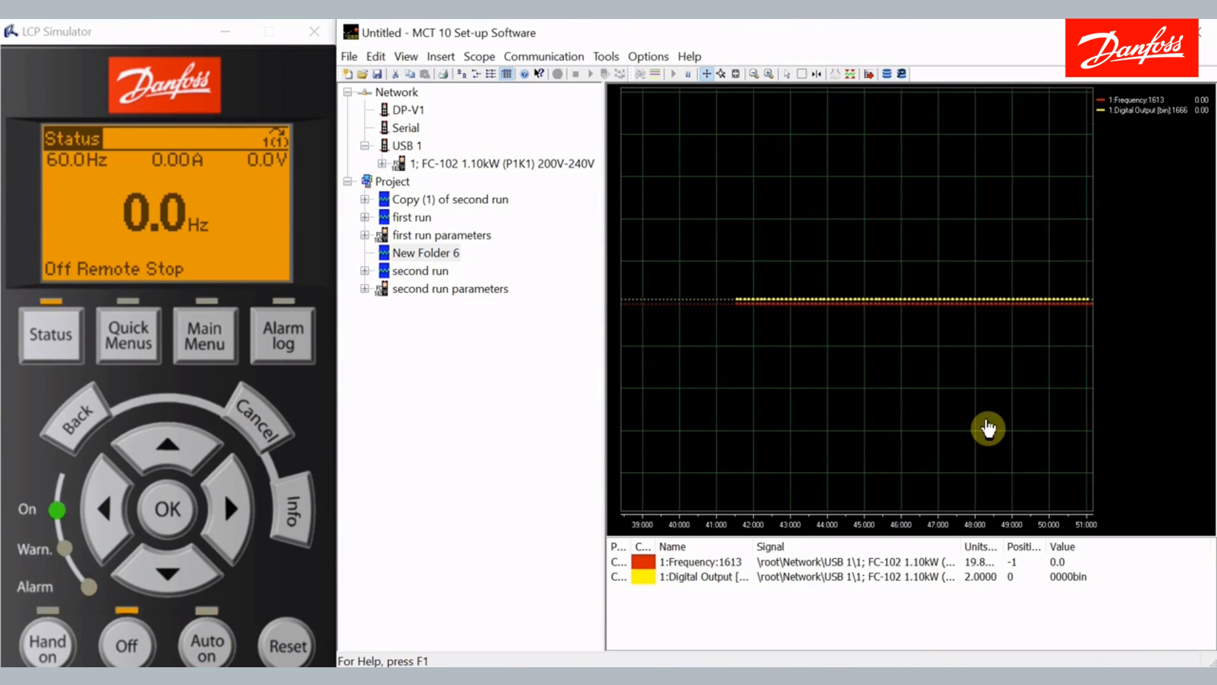
click(205, 636)
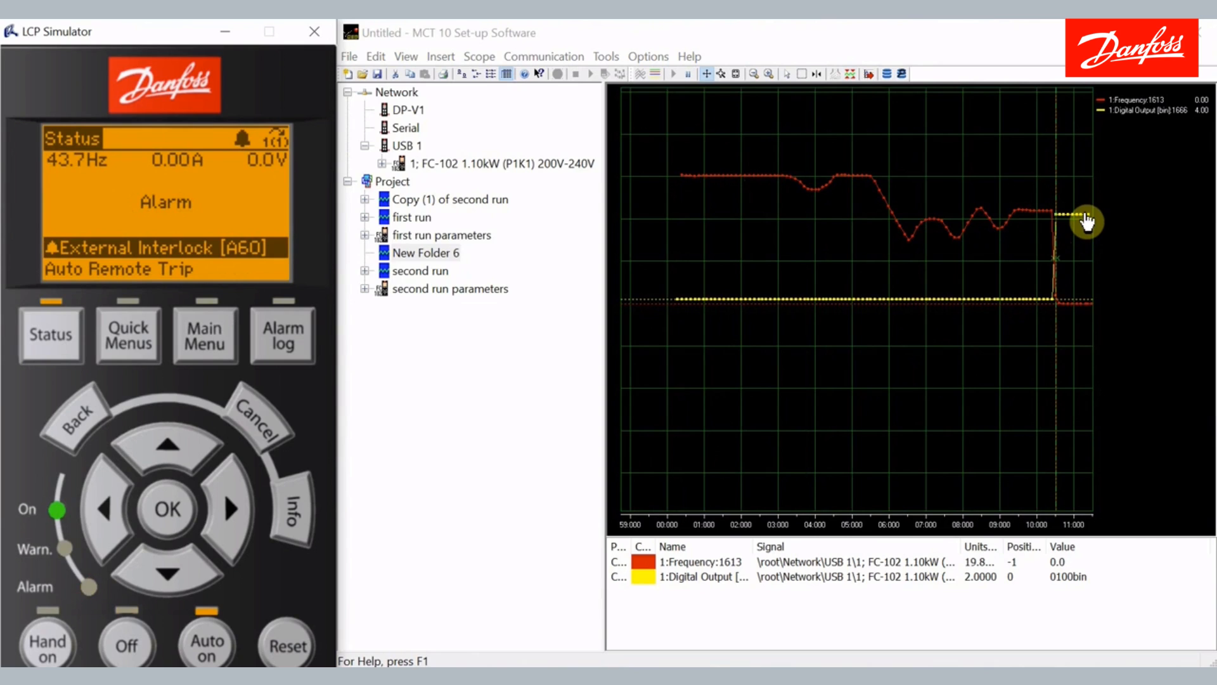
click(1071, 317)
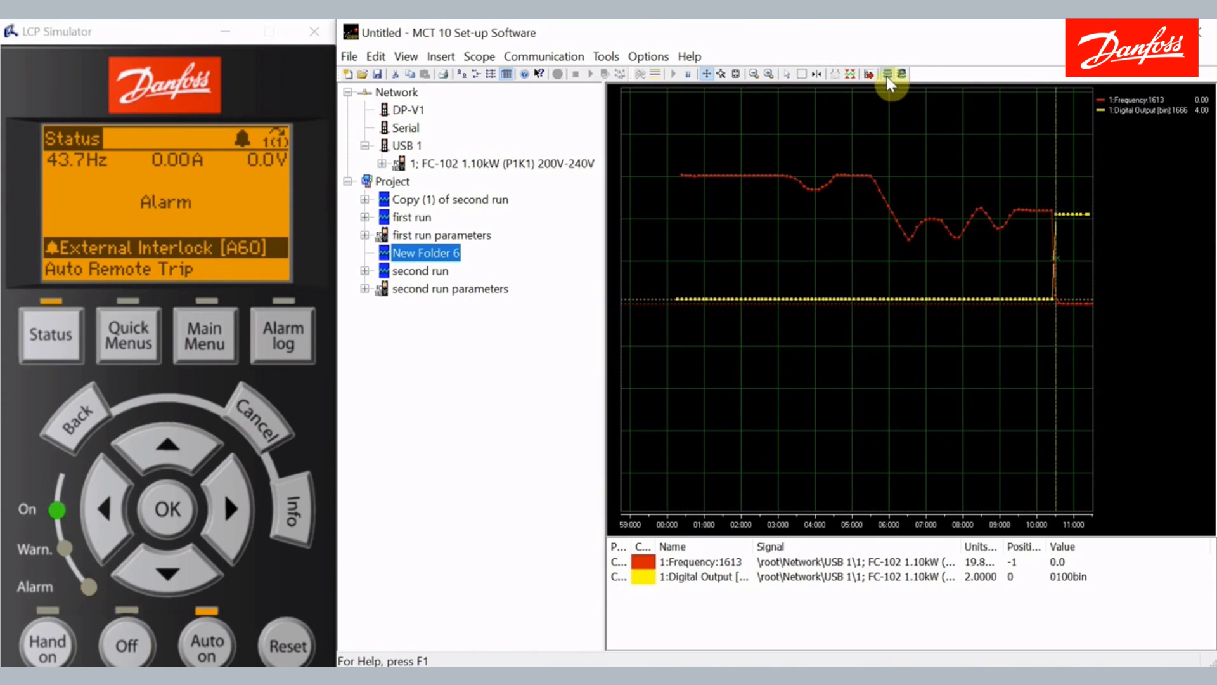
Step: Review the Data Storage settings in the scope properties
click(888, 76)
click(887, 72)
right_click(838, 109)
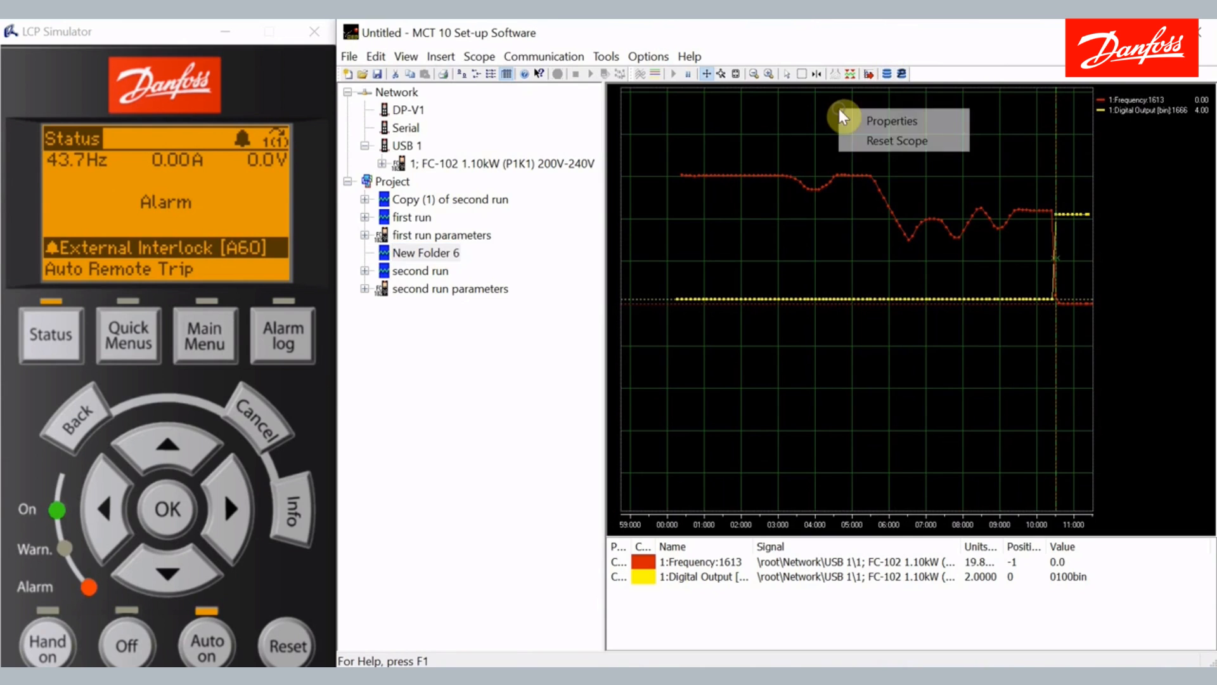
click(859, 126)
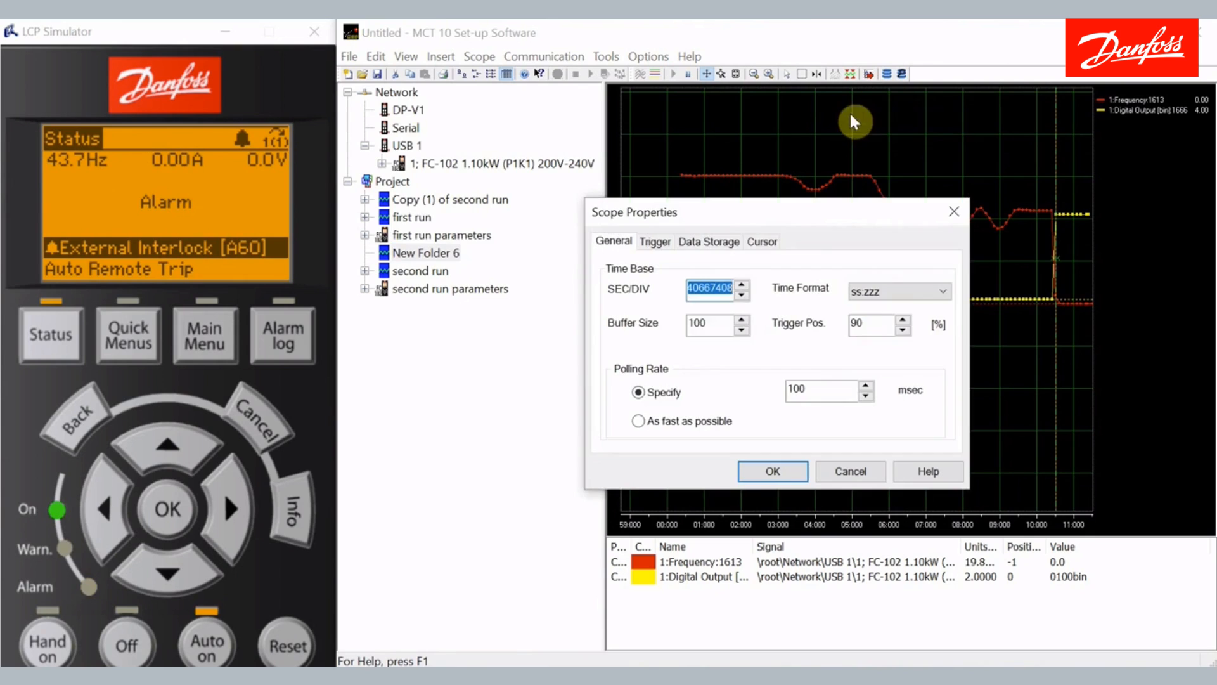
click(708, 244)
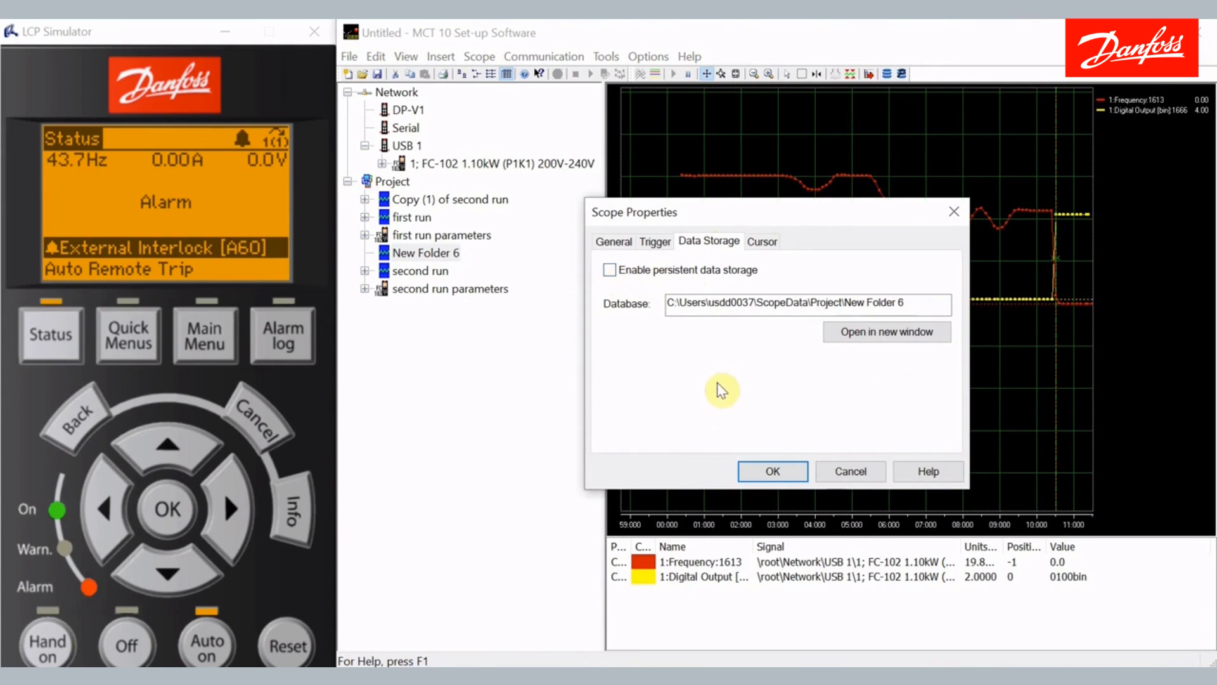
click(773, 472)
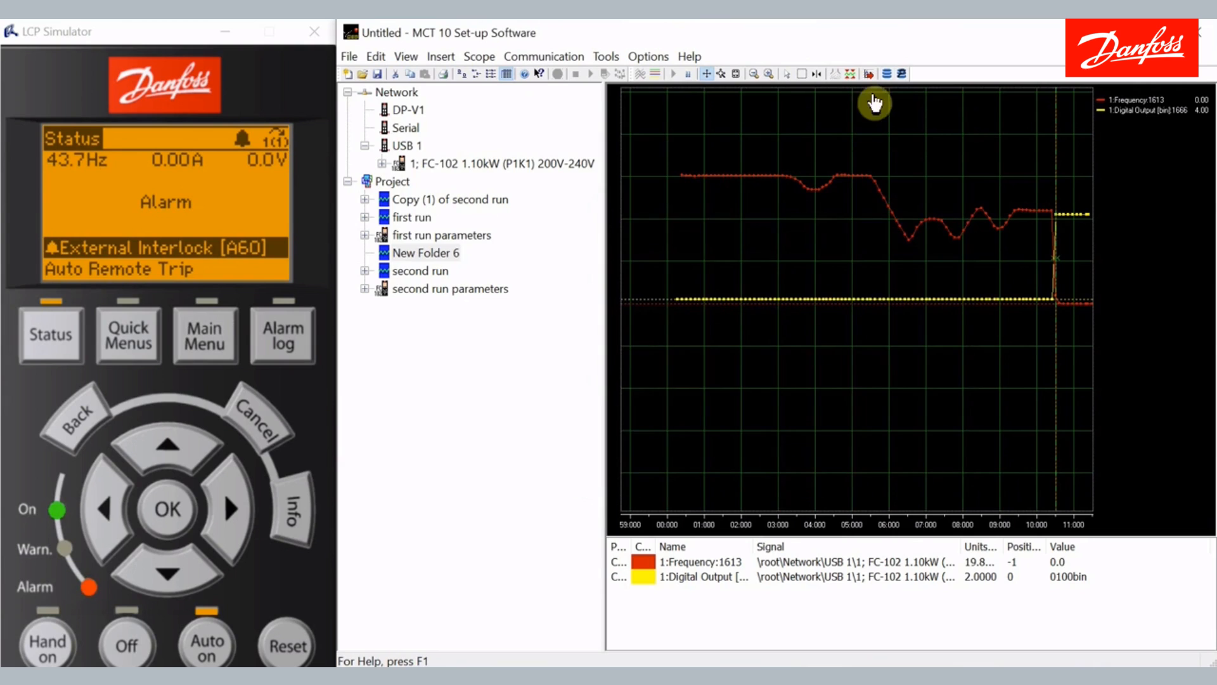
Step: Enable persistent data storage for the scope and display its Data Storage properties
click(887, 75)
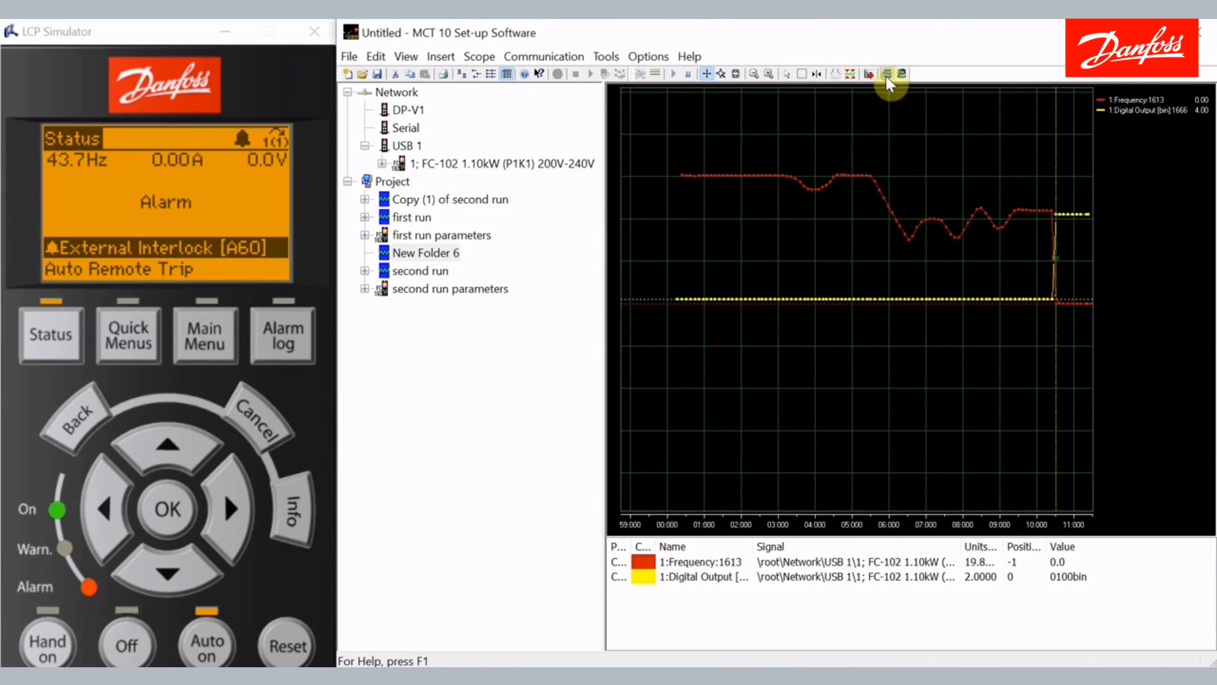
right_click(832, 120)
click(848, 117)
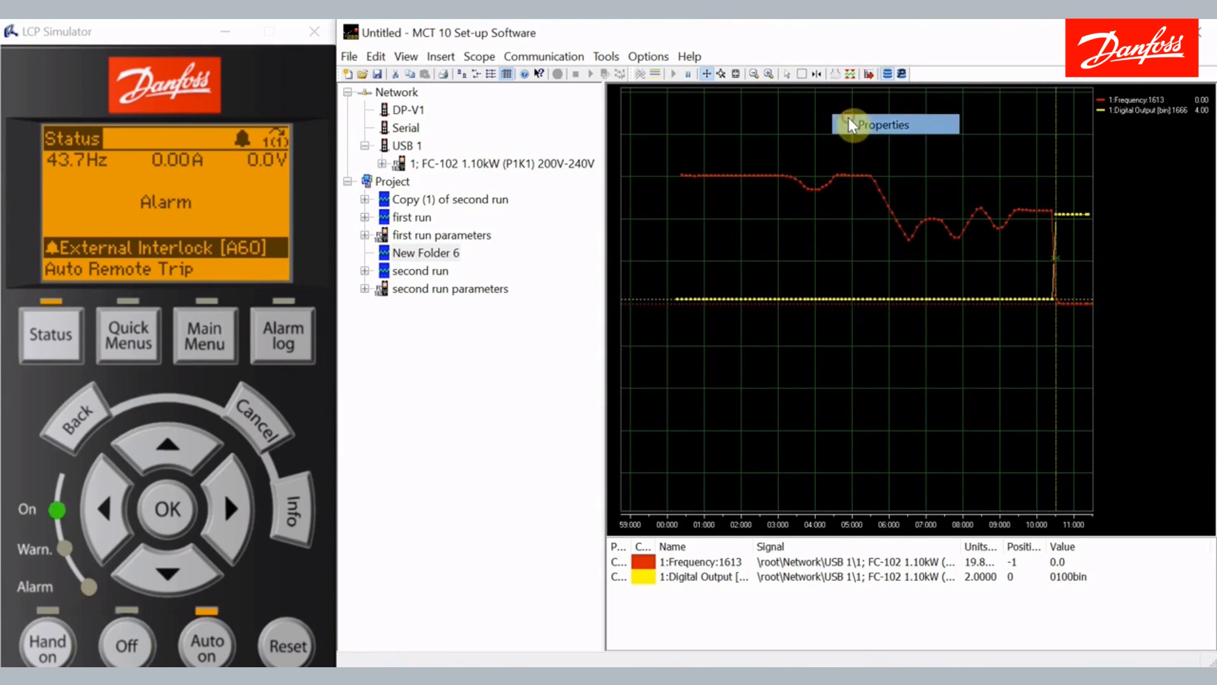
click(720, 241)
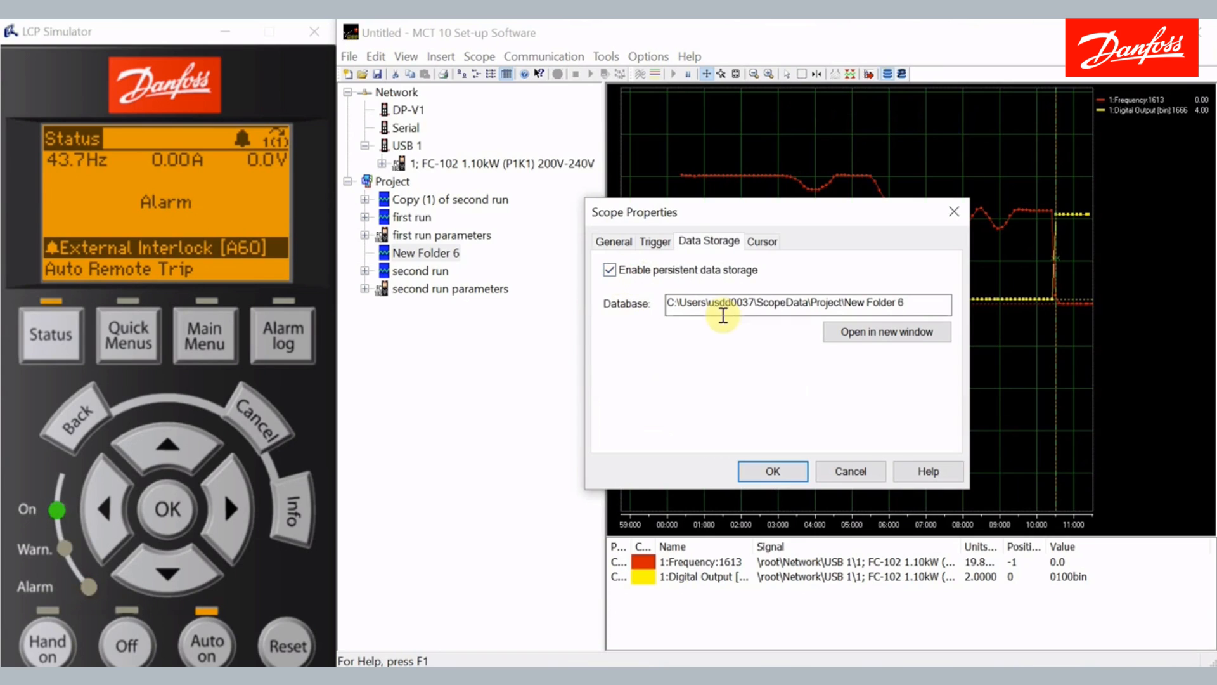
Step: Copy the full database path from the scope's Data Storage settings and accept the properties
drag(722, 307, 725, 306)
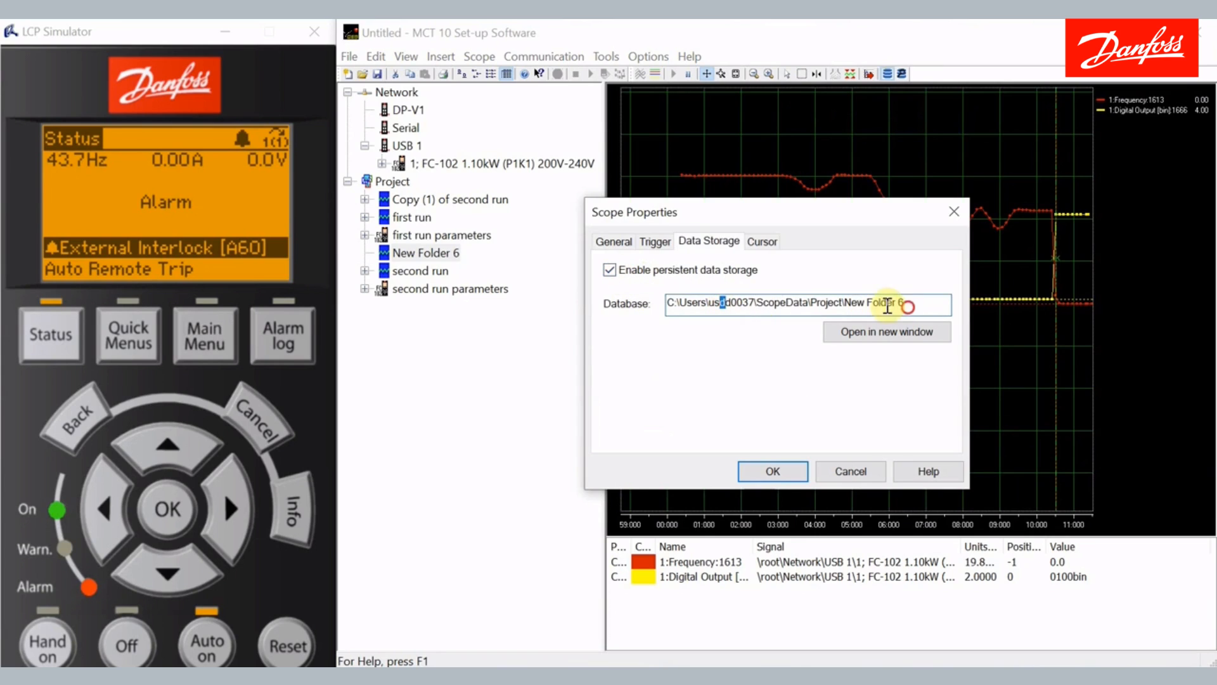
drag(913, 302, 557, 326)
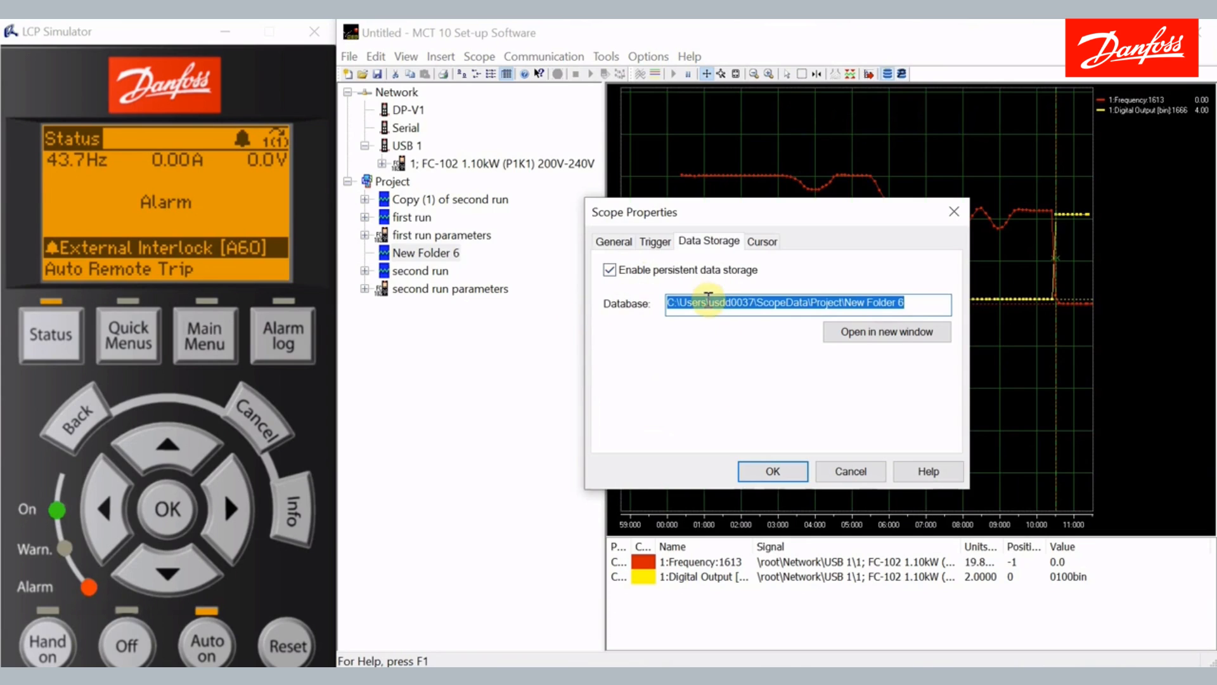
right_click(710, 302)
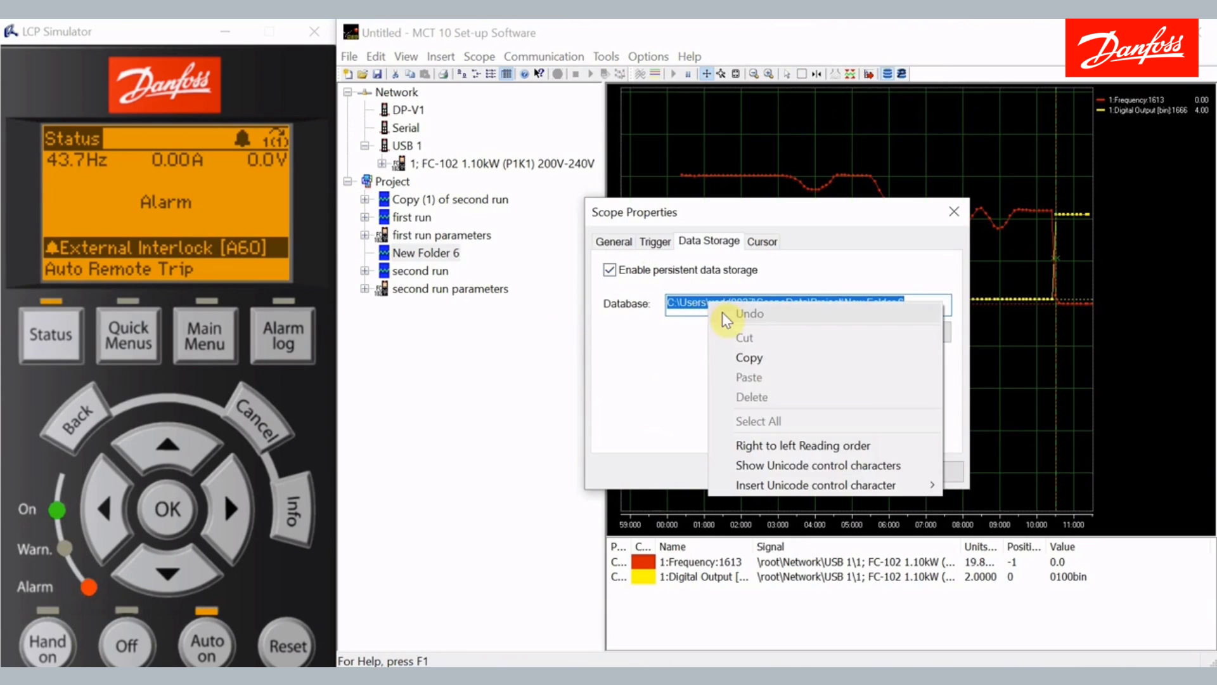
click(742, 355)
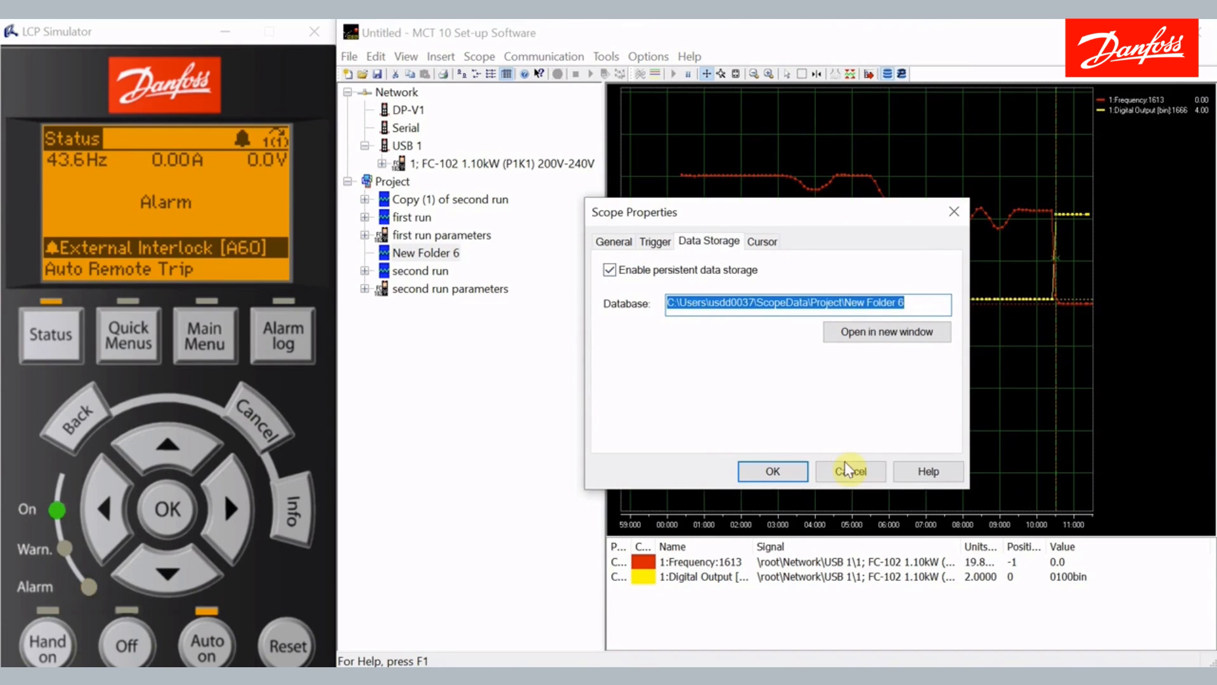
click(783, 472)
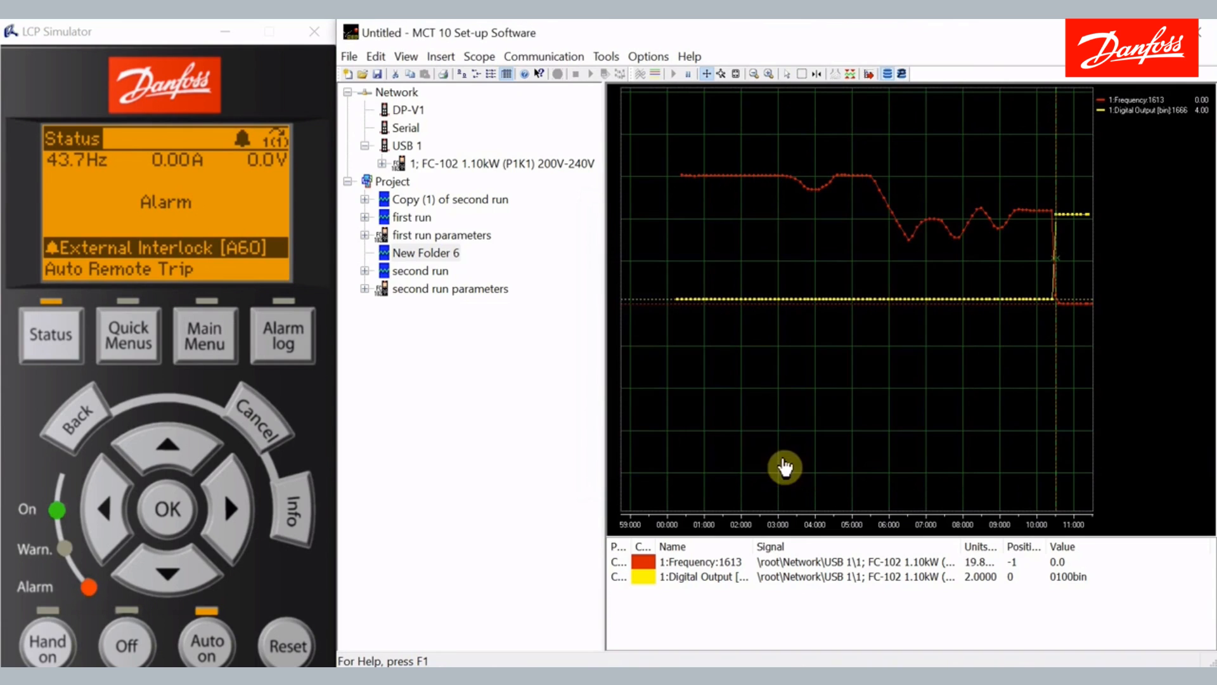
Step: Add a new text note to the New Folder 6 scope folder
right_click(429, 260)
mouse_move(512, 266)
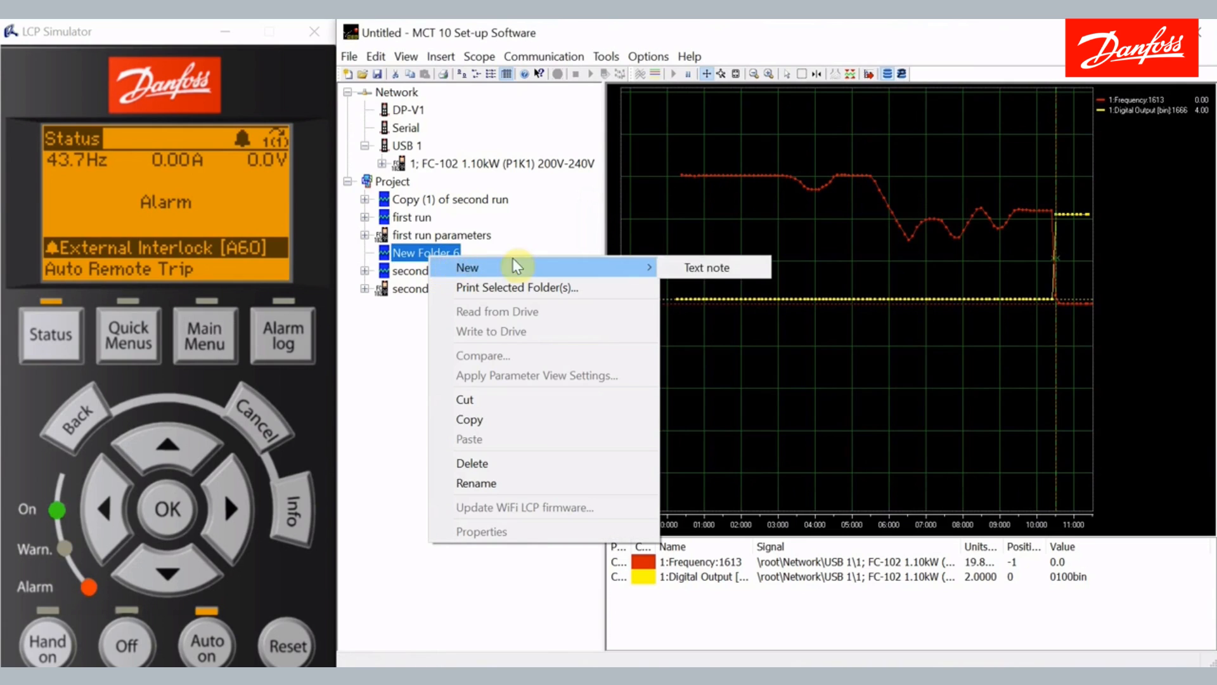
click(705, 267)
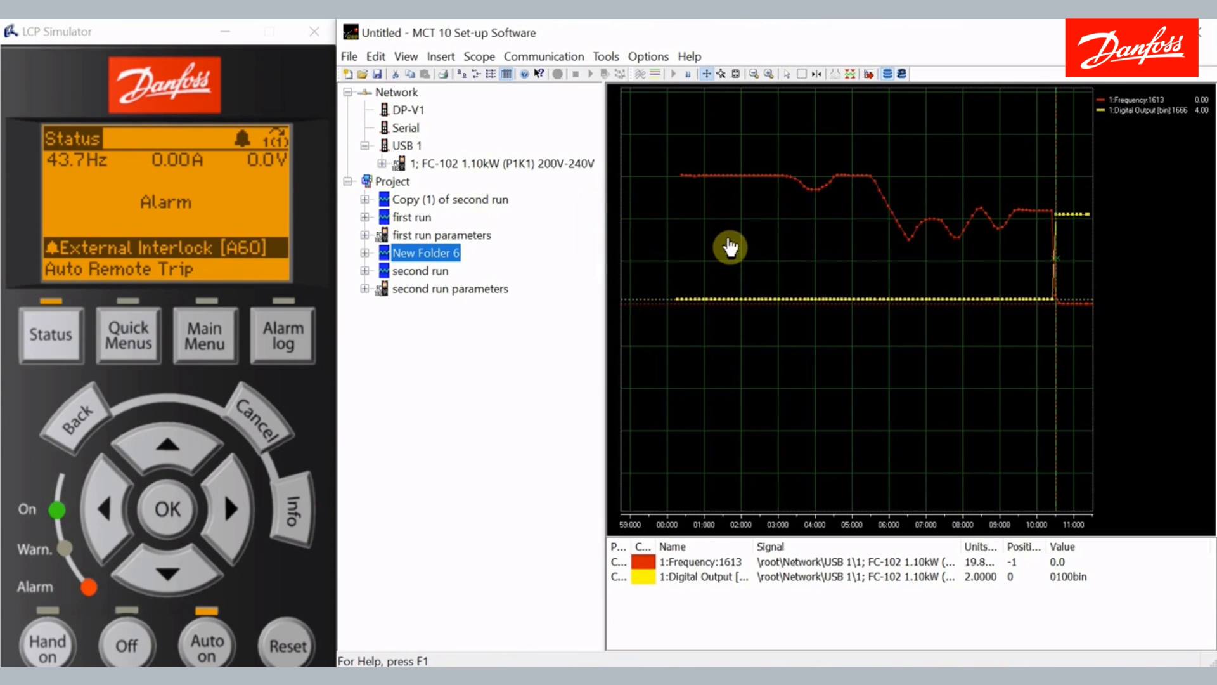
Step: Paste the copied scope database path into the new note under New Folder 6
click(365, 252)
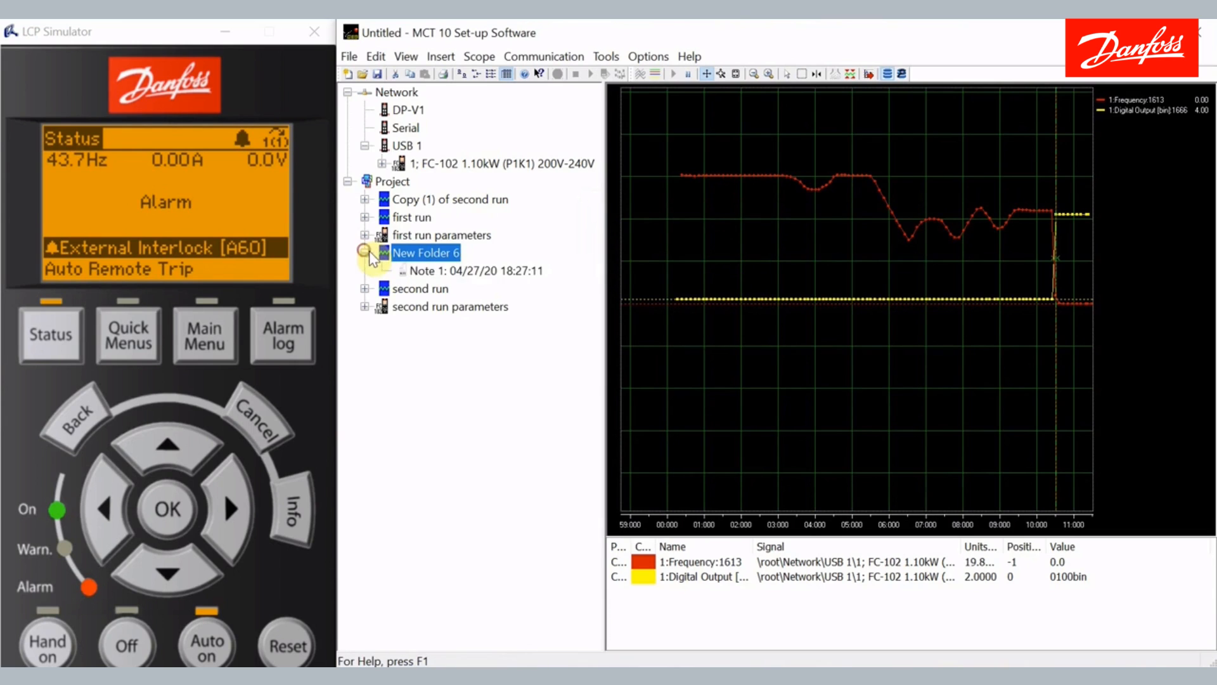
click(422, 271)
right_click(676, 195)
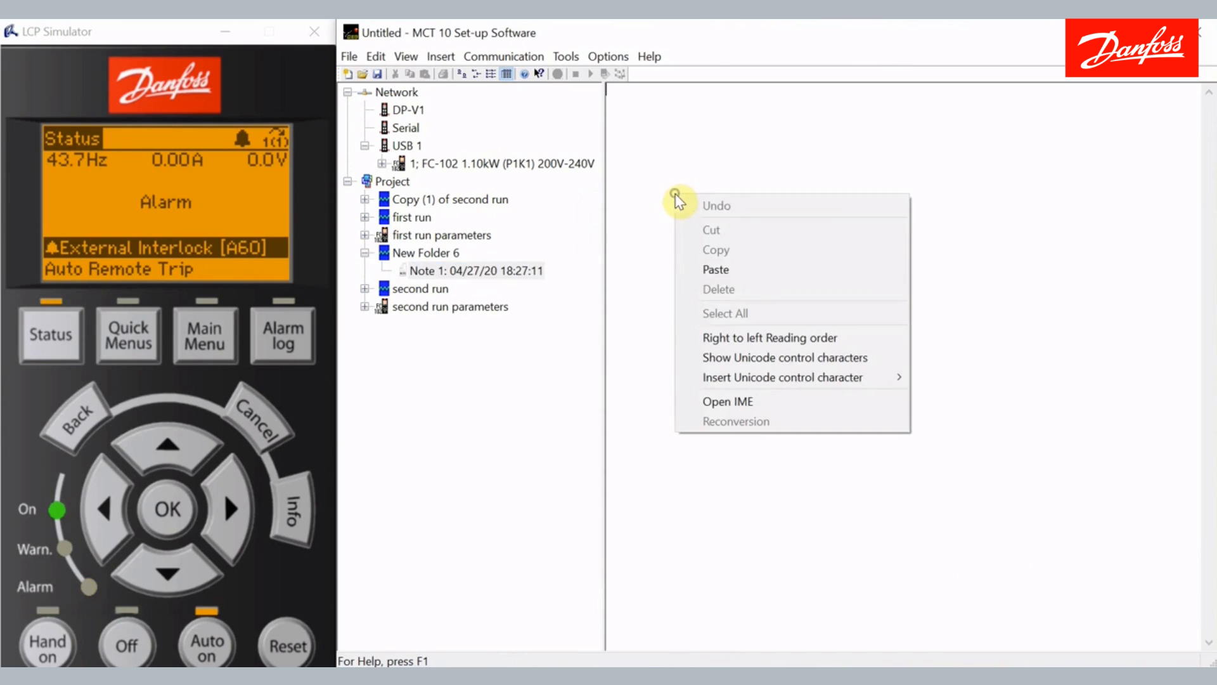
click(723, 268)
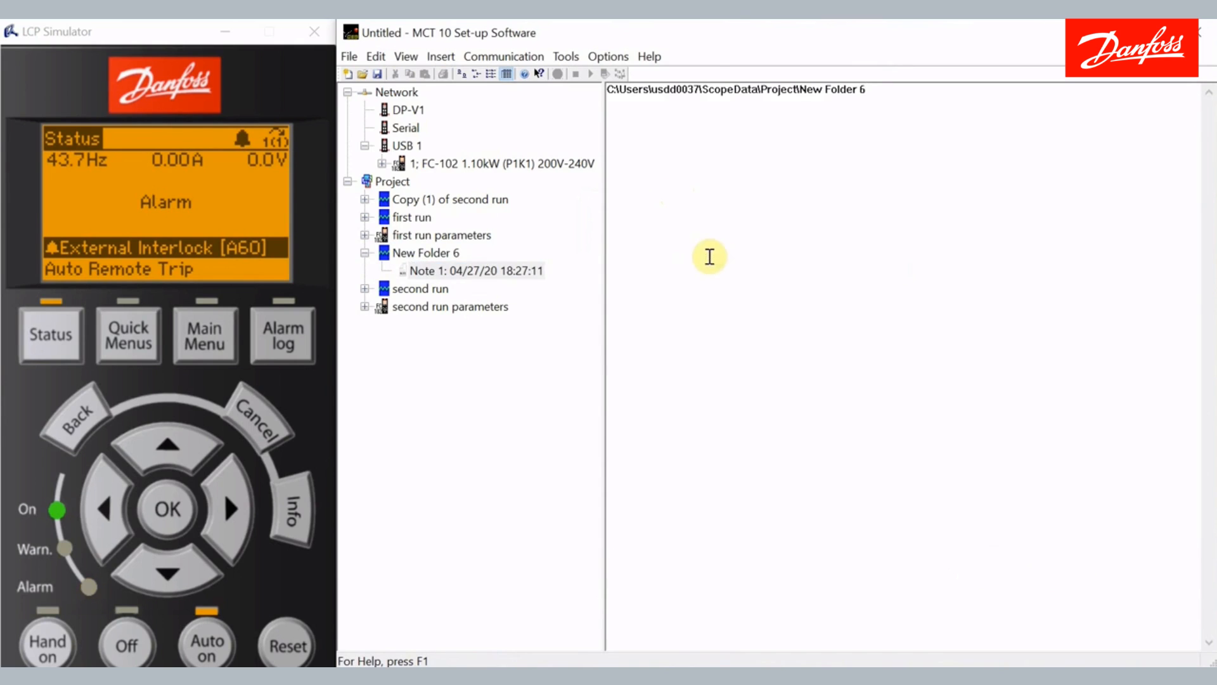
Step: Display the Data Storage properties of the New Folder 6 scope and open its database location in a new window
click(444, 252)
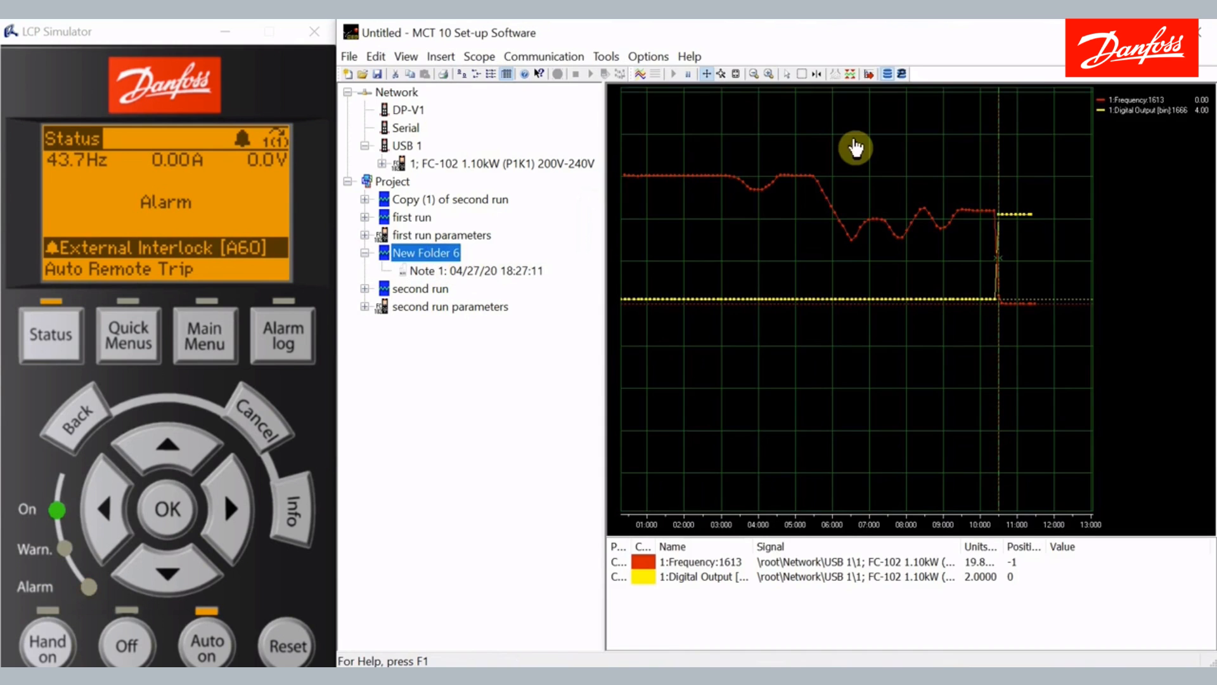
right_click(855, 145)
click(868, 147)
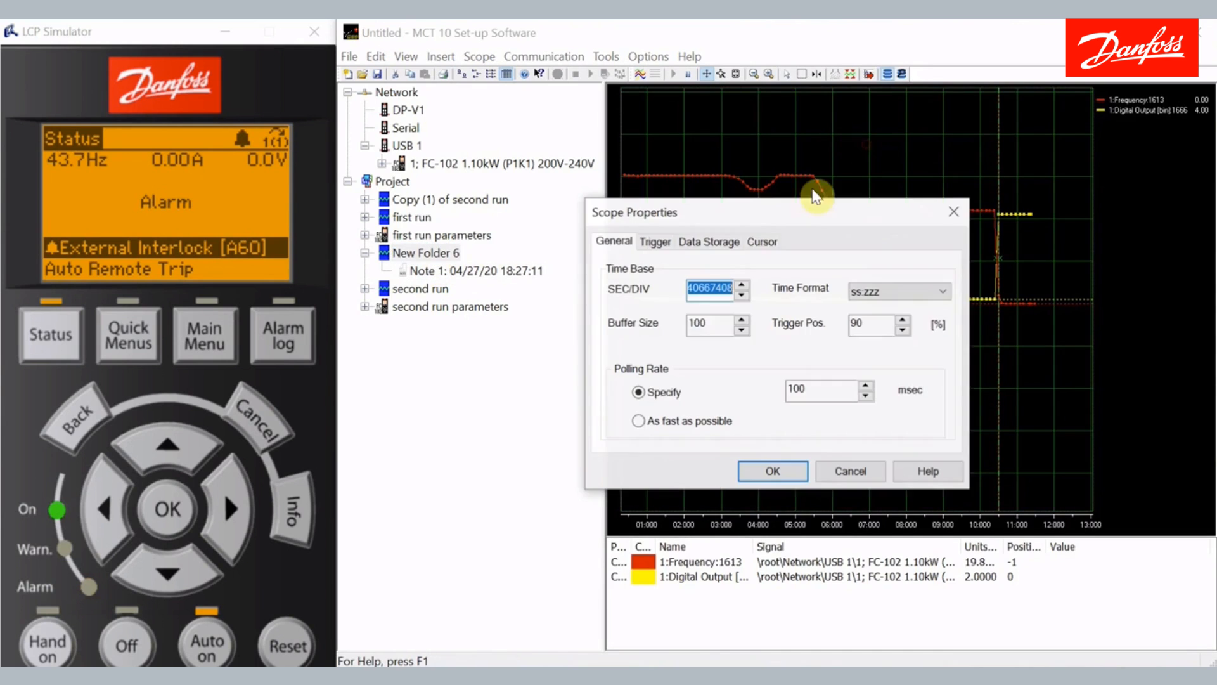
click(708, 242)
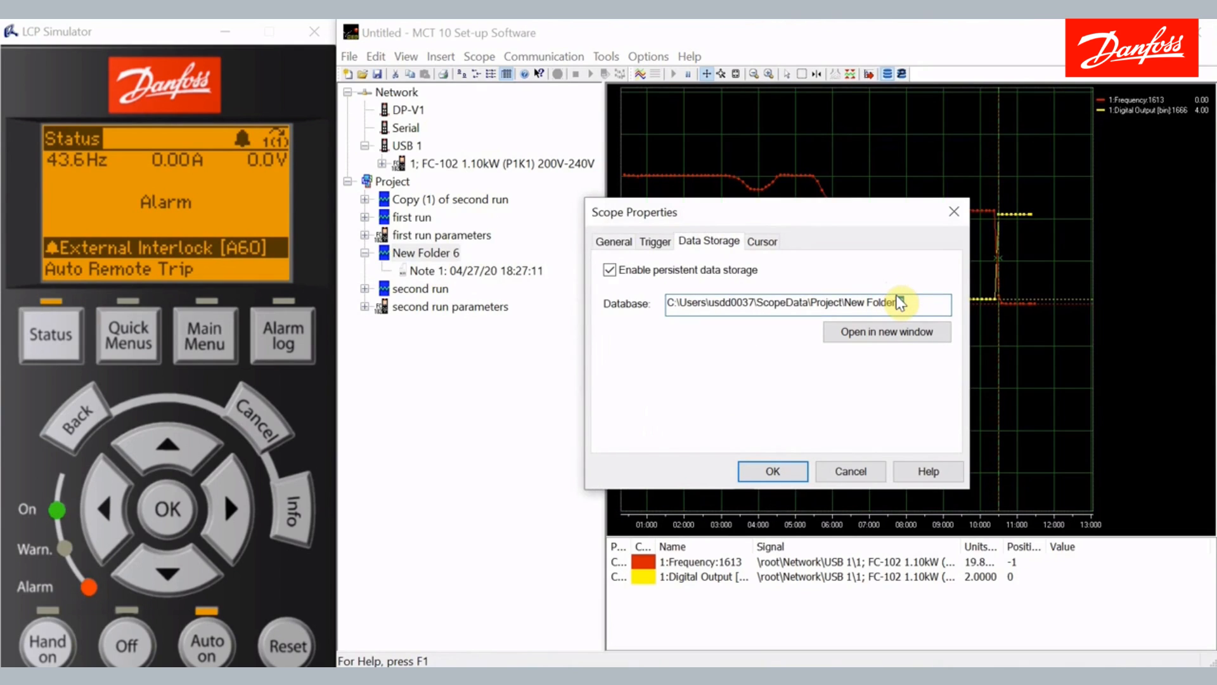
drag(898, 302, 924, 306)
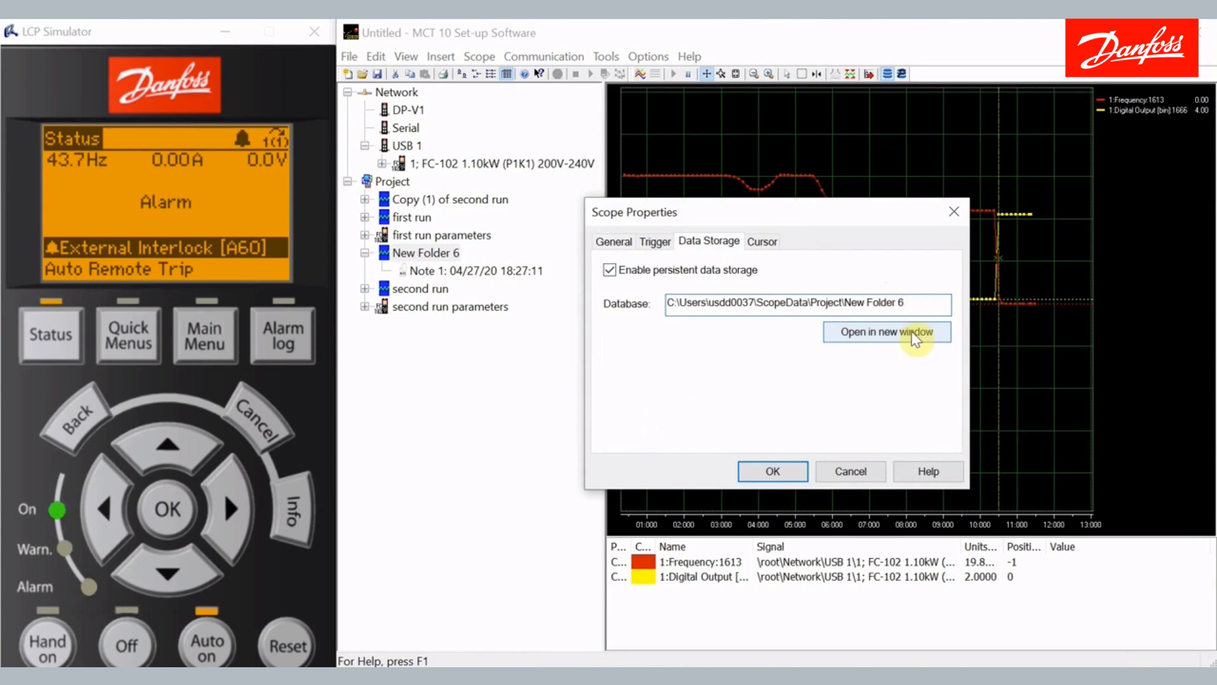
click(916, 334)
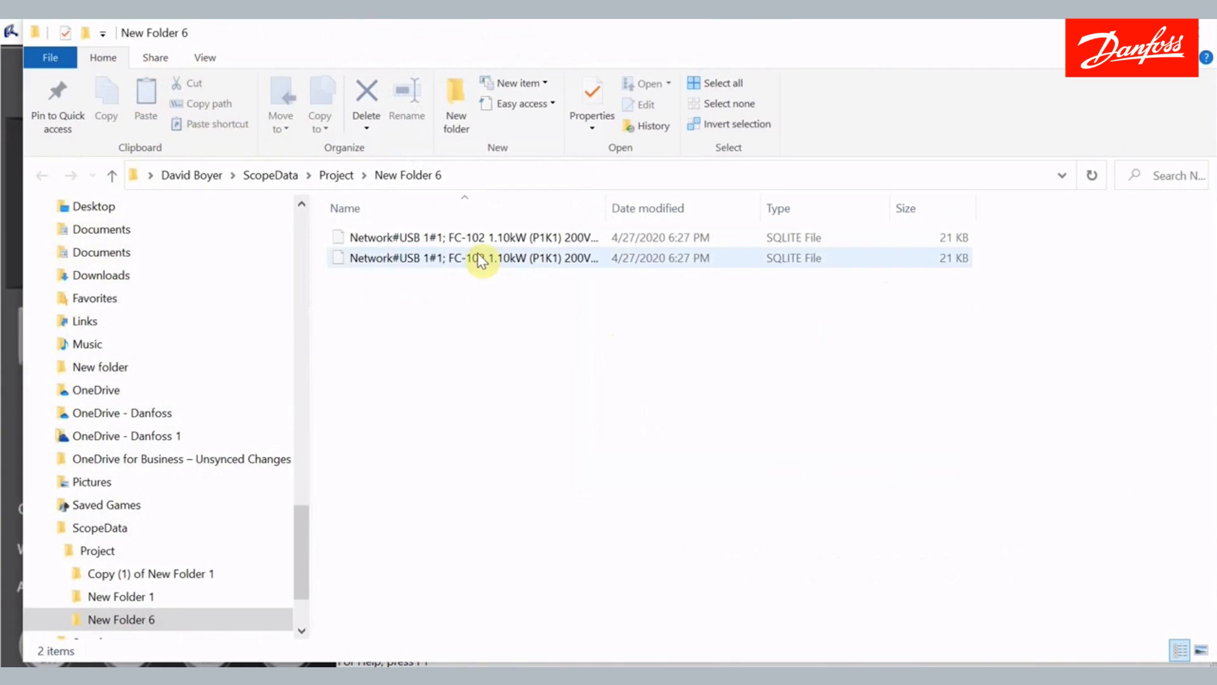
Step: Go up to the ScopeData Project folder, copy New Folder 6, and return to the scope, cancelling its properties
click(464, 238)
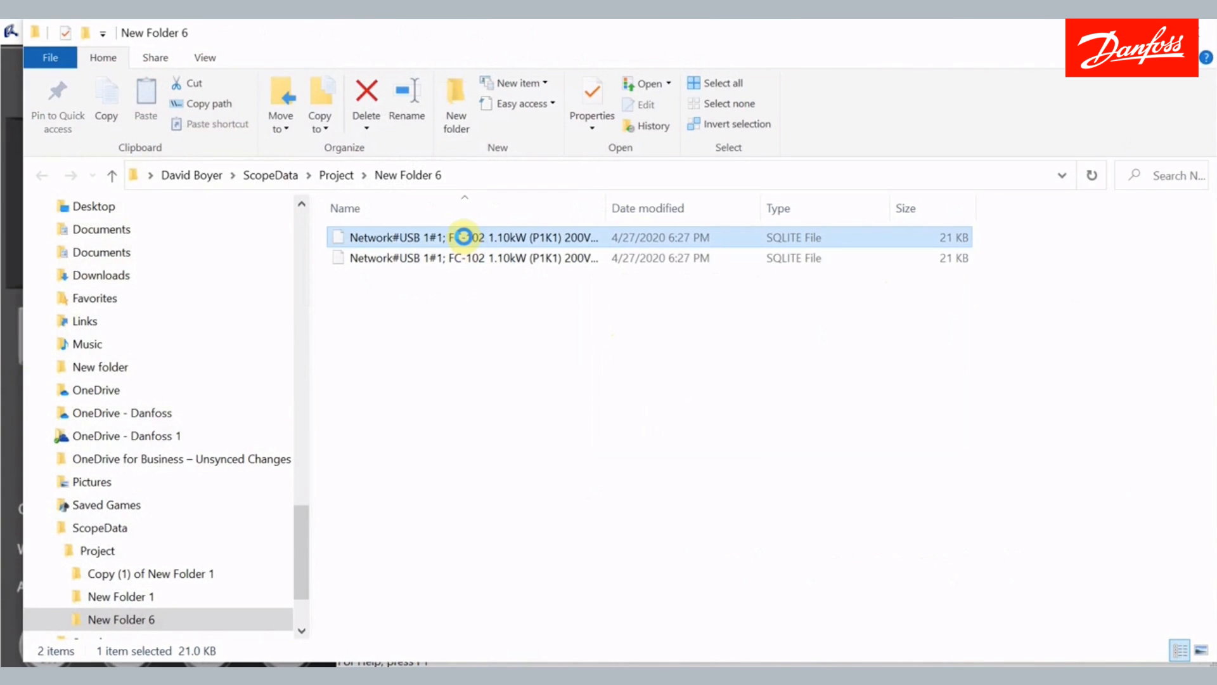
right_click(464, 237)
click(400, 176)
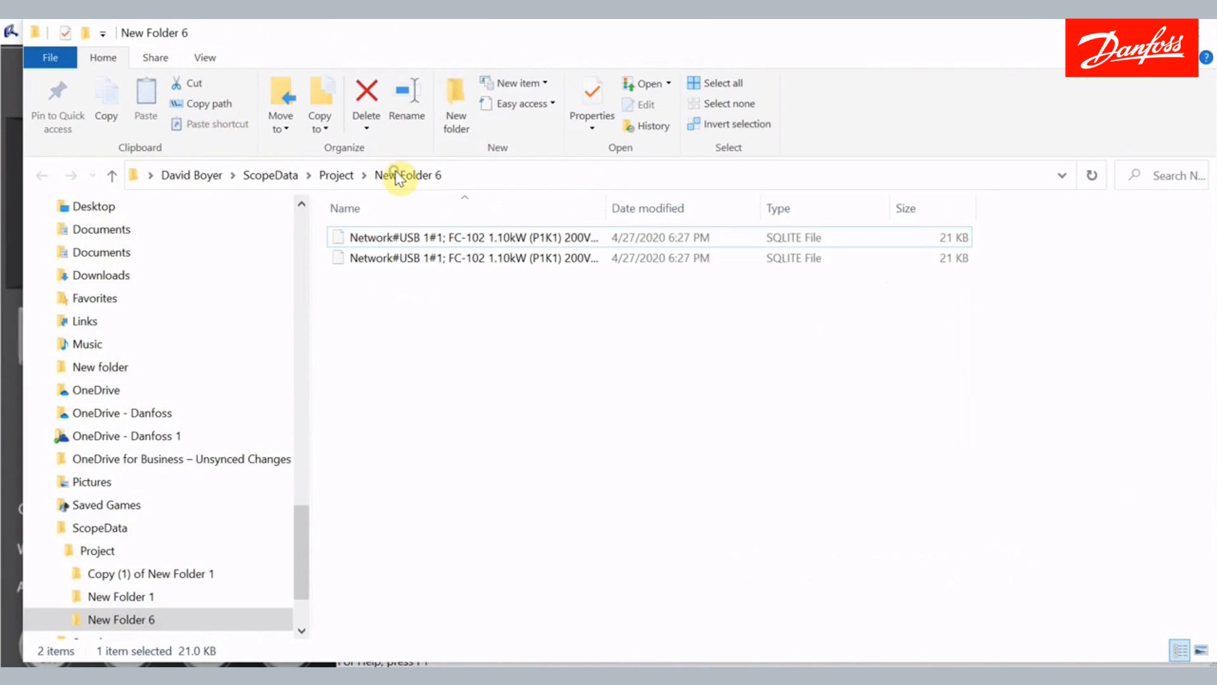
click(351, 178)
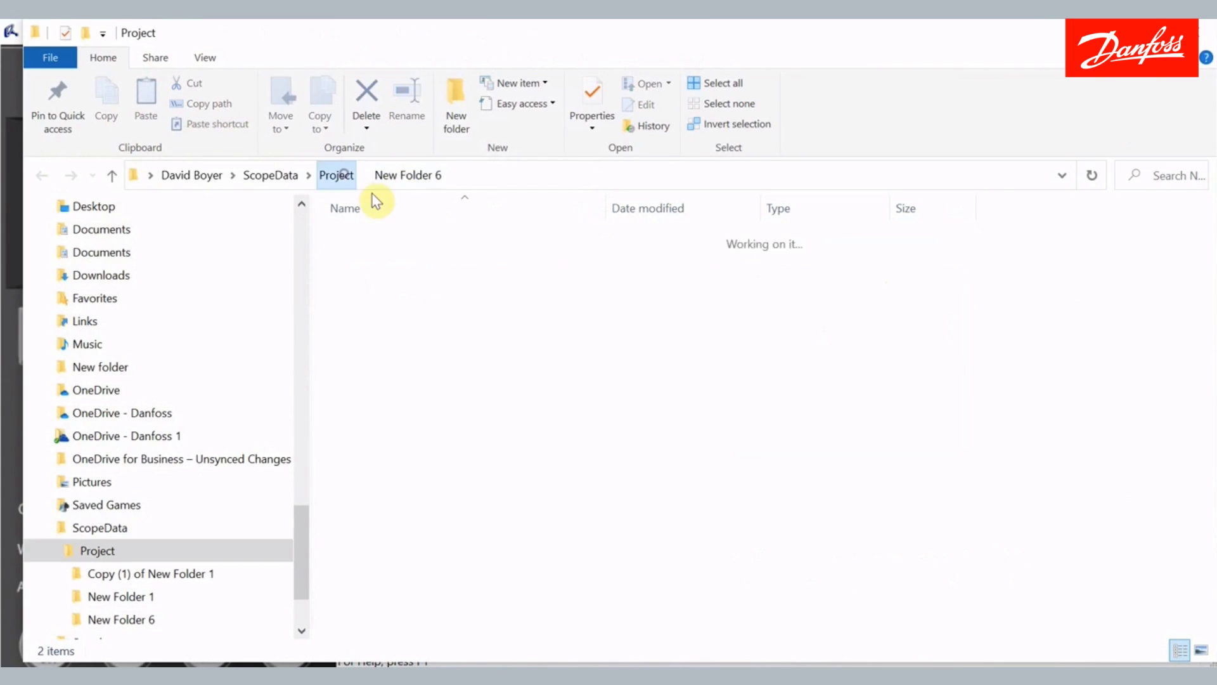
right_click(424, 284)
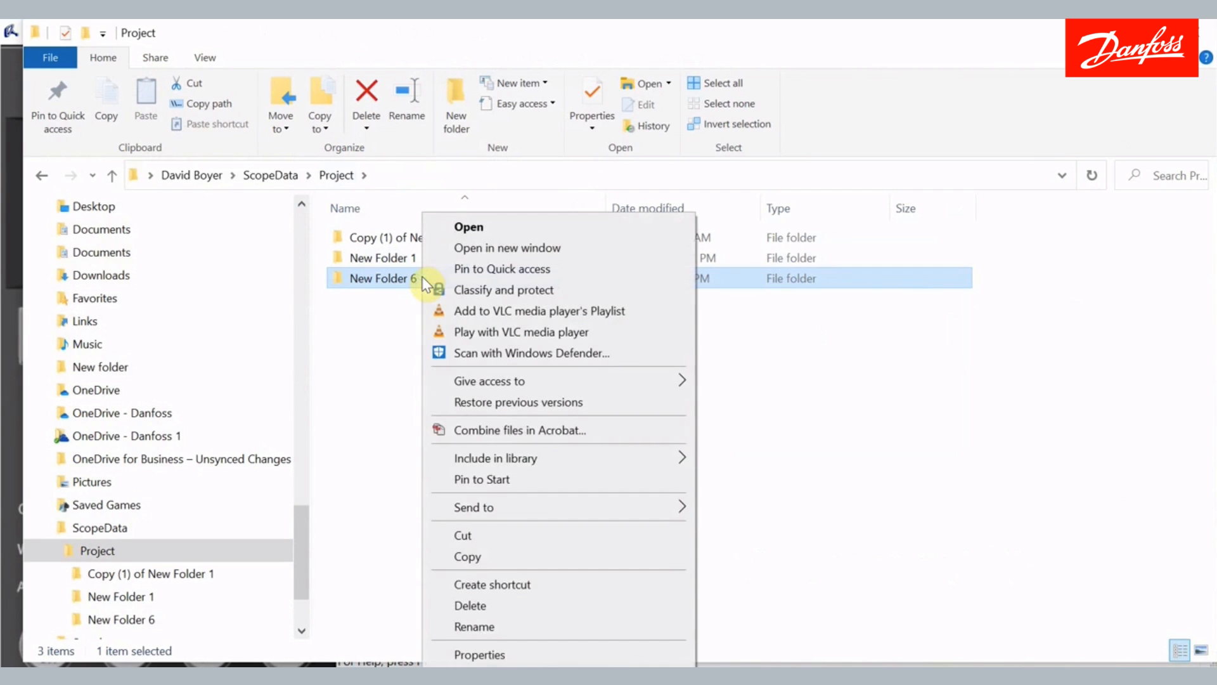
click(481, 555)
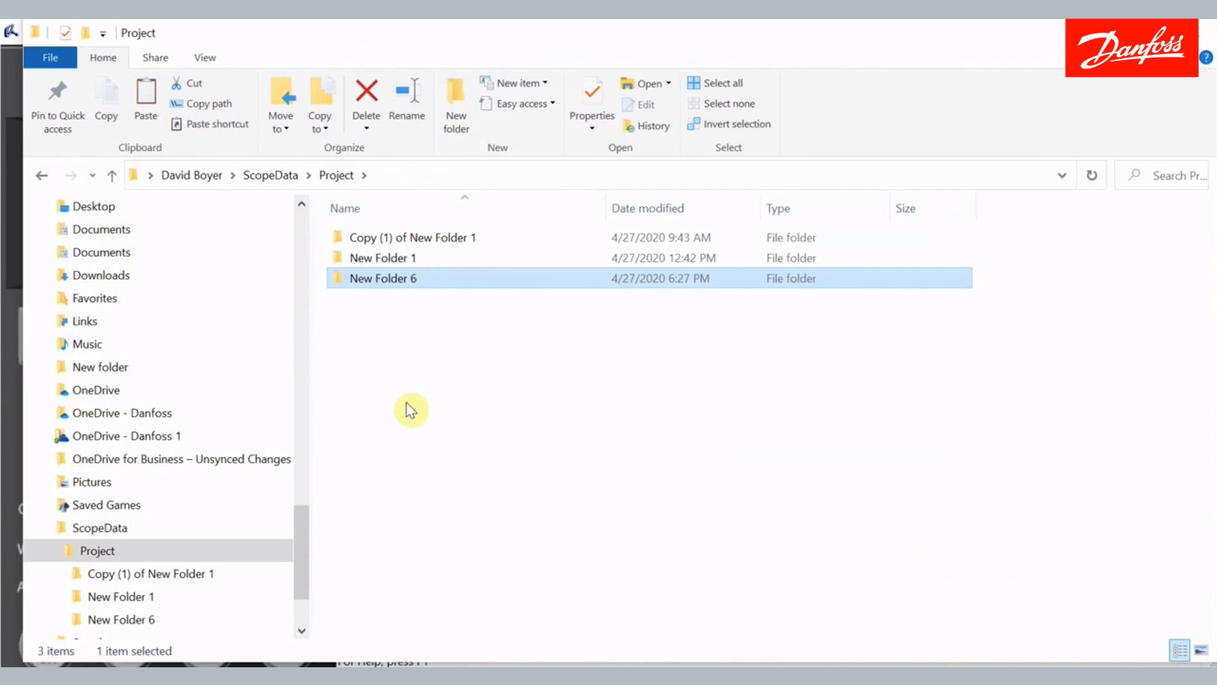
click(421, 284)
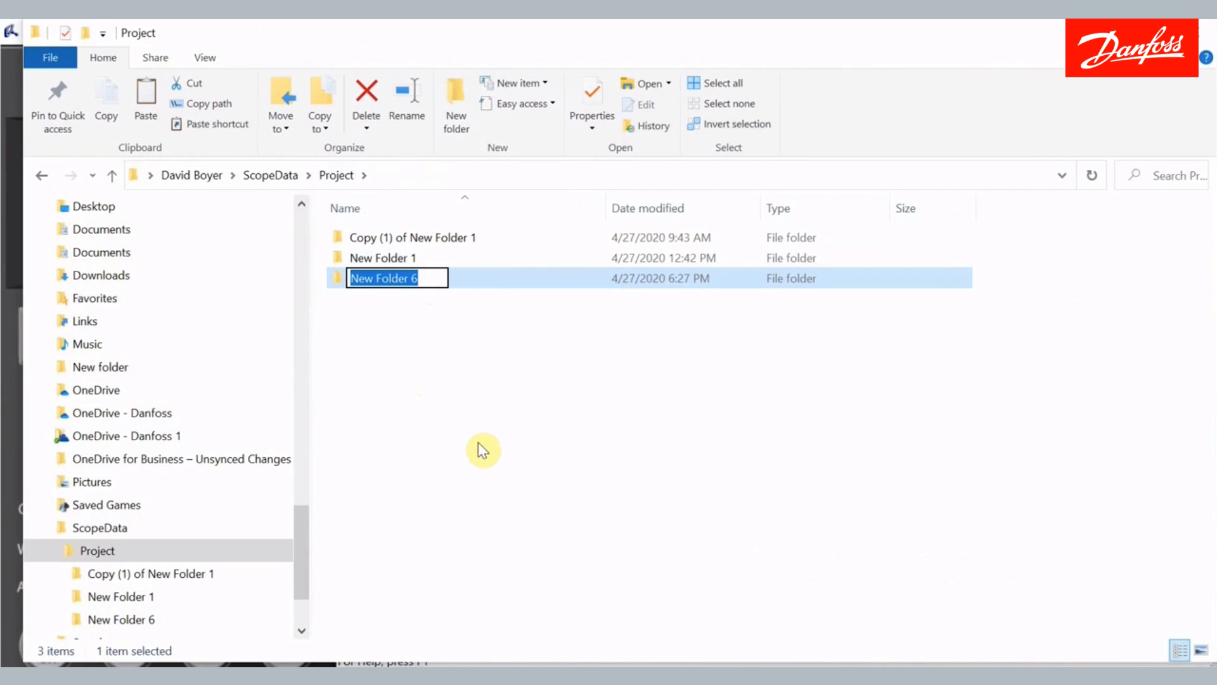
click(493, 278)
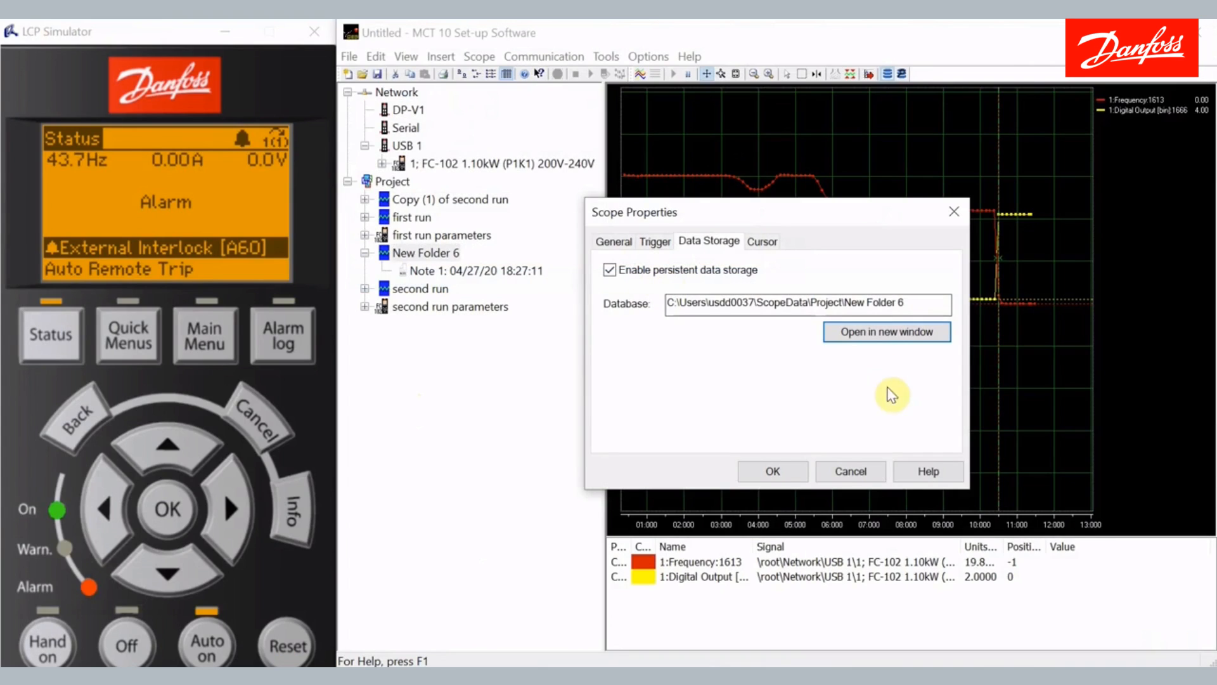
click(851, 471)
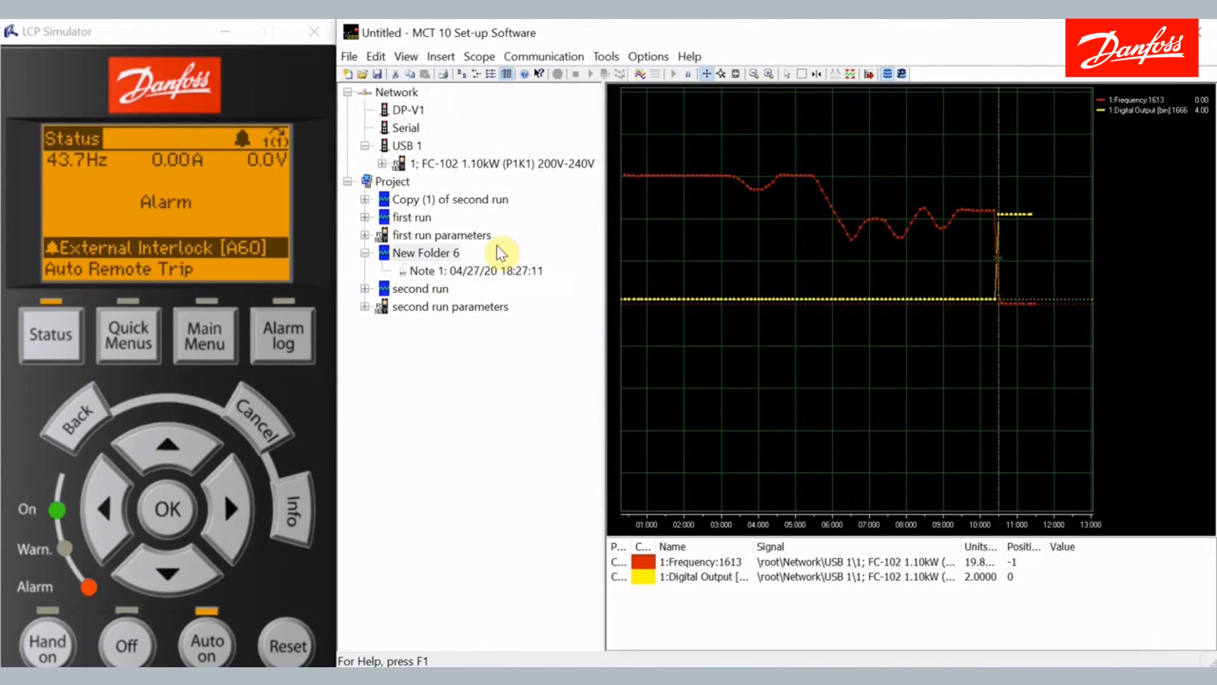
Step: Start a new line after the database path in the New Folder 6 note
click(466, 272)
click(875, 91)
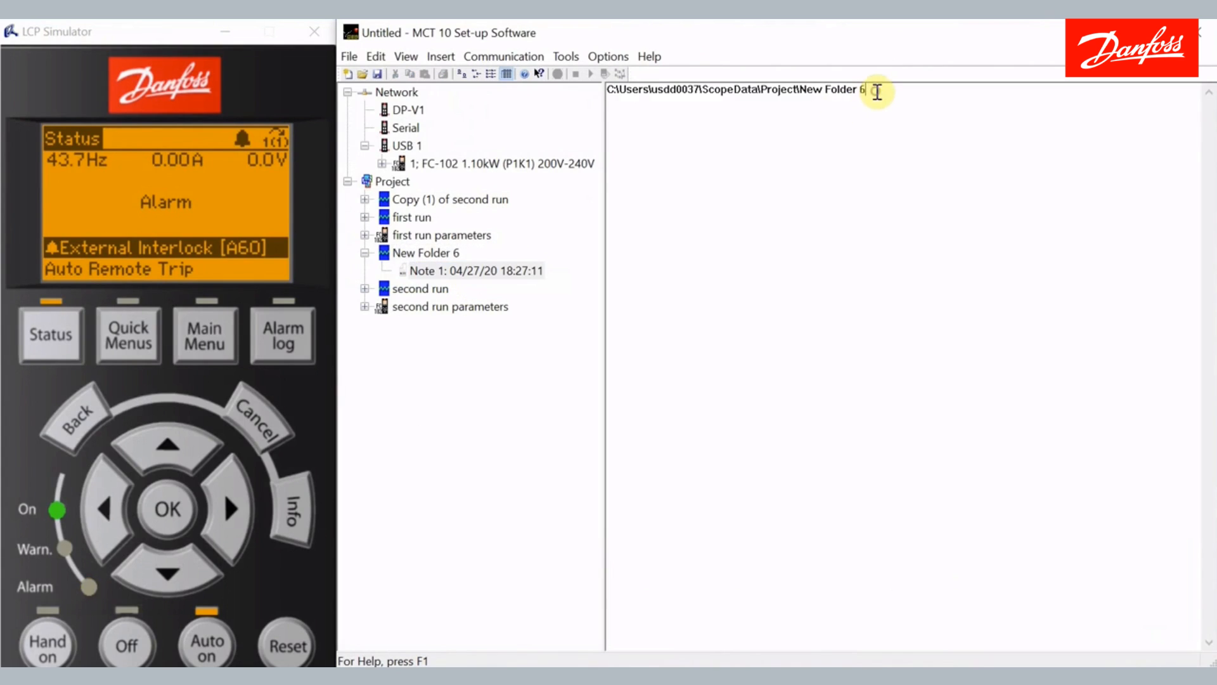
key(Return)
Step: Check the persistent data storage setting in the New Folder 6 scope properties and accept them
click(424, 253)
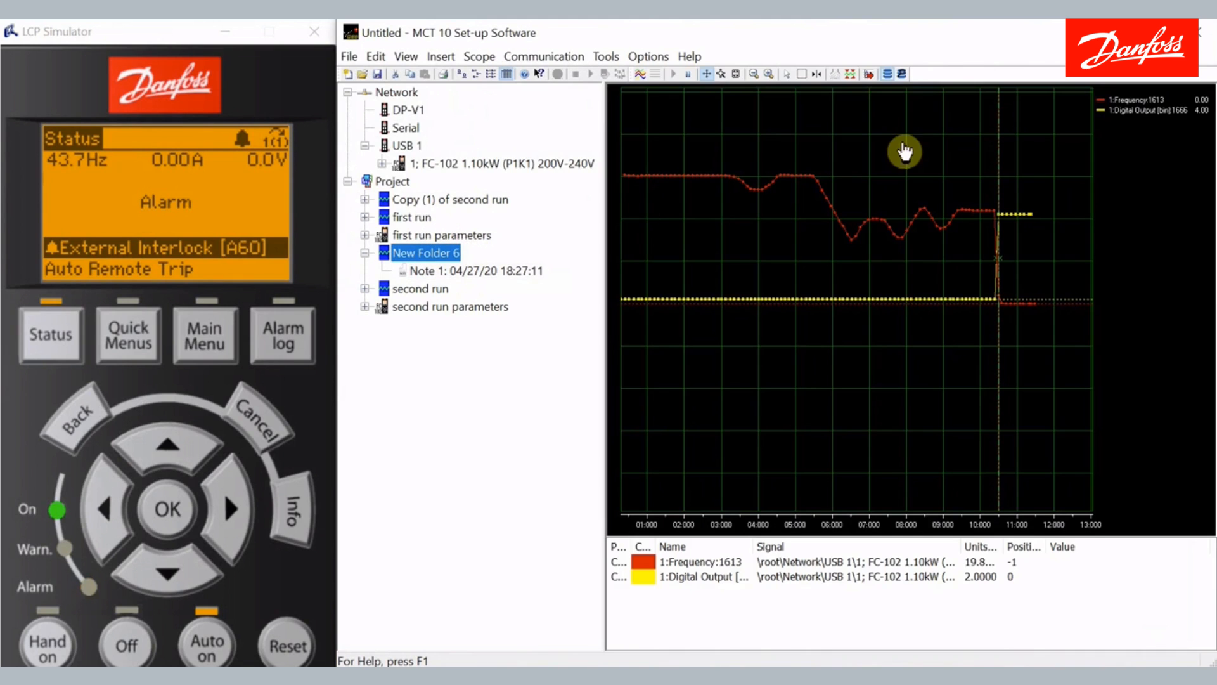
right_click(806, 121)
click(818, 122)
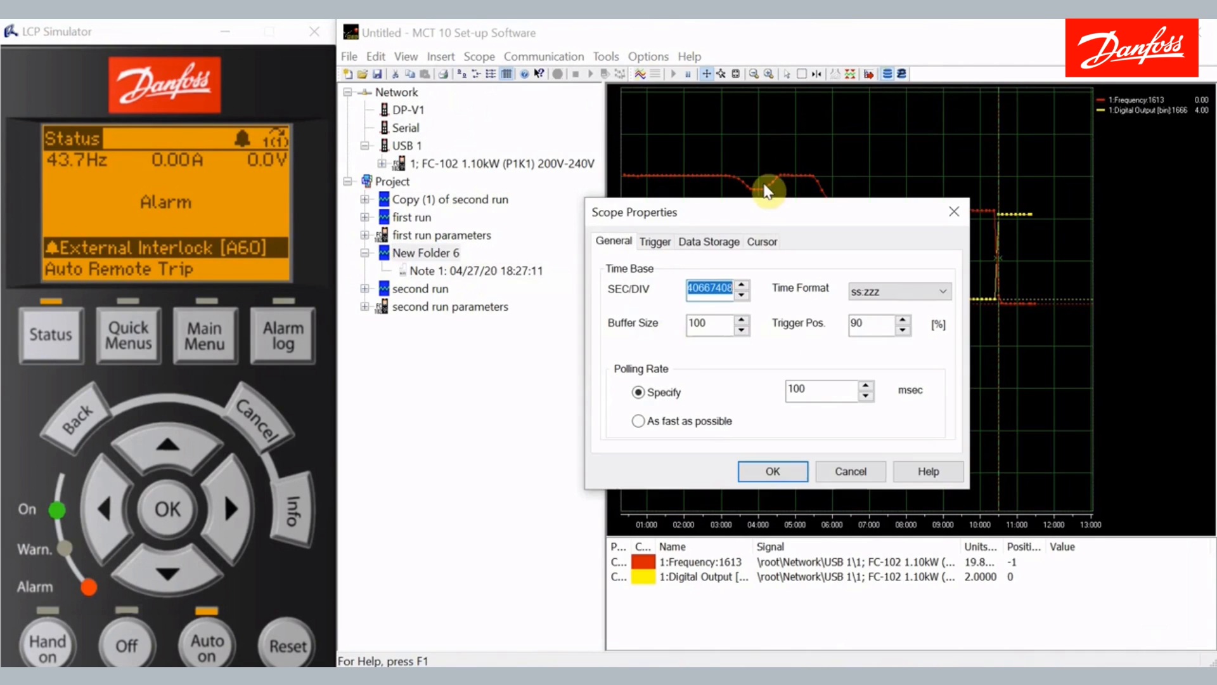
click(695, 243)
click(656, 269)
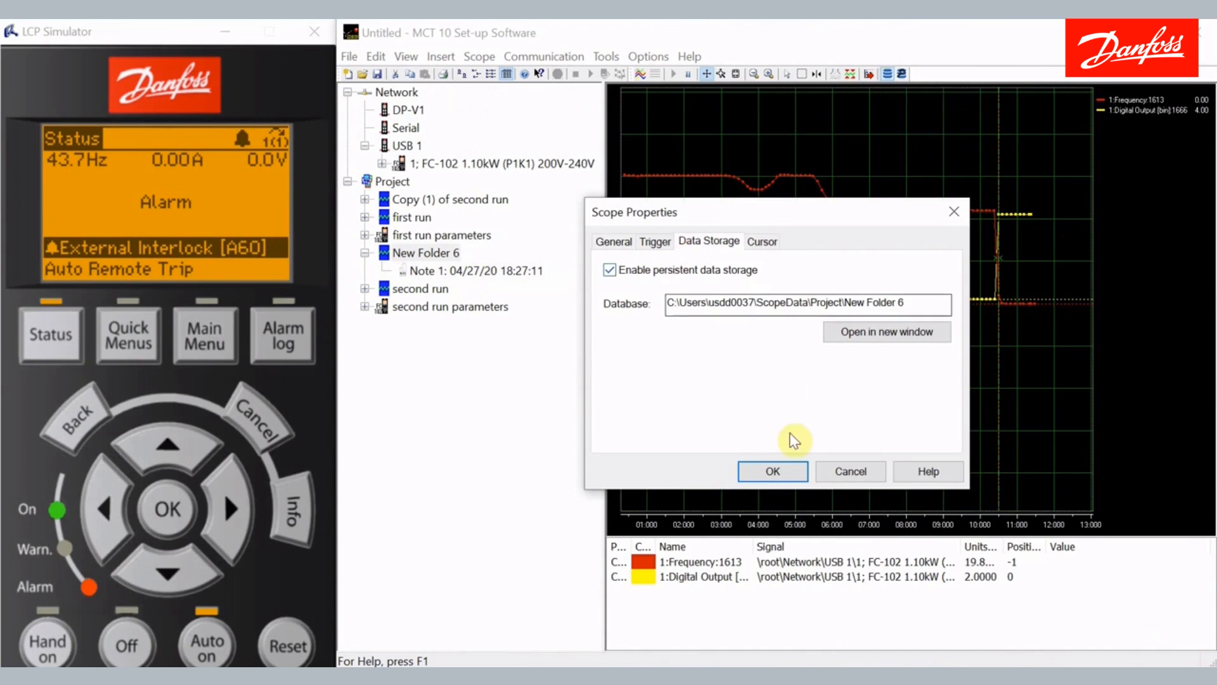
click(773, 470)
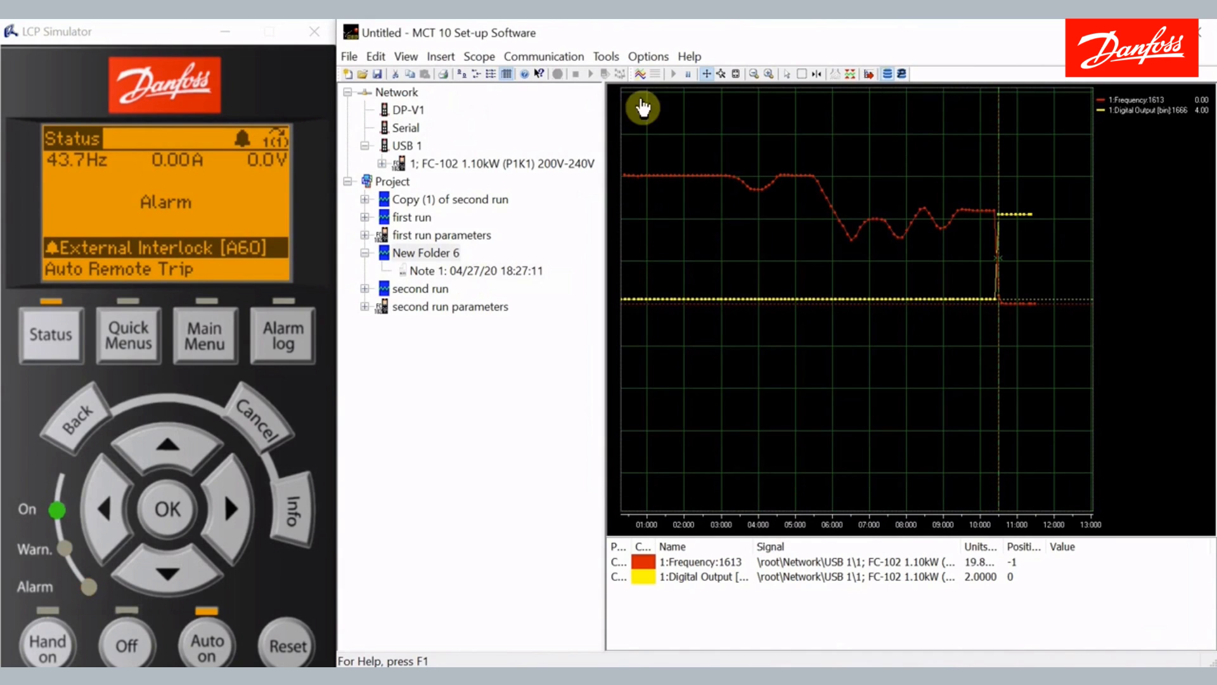
Step: Start scope polling, switch the drive to Off on the LCP Simulator, and reset its External Interlock alarm
click(641, 75)
click(131, 640)
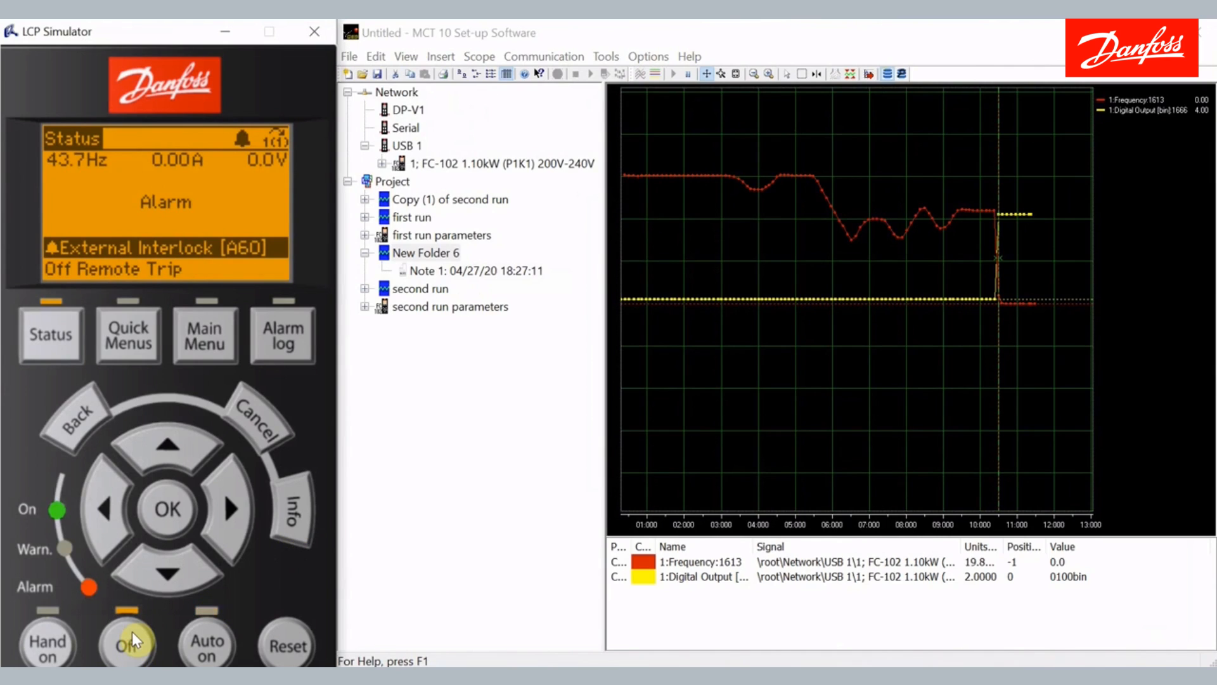
click(288, 645)
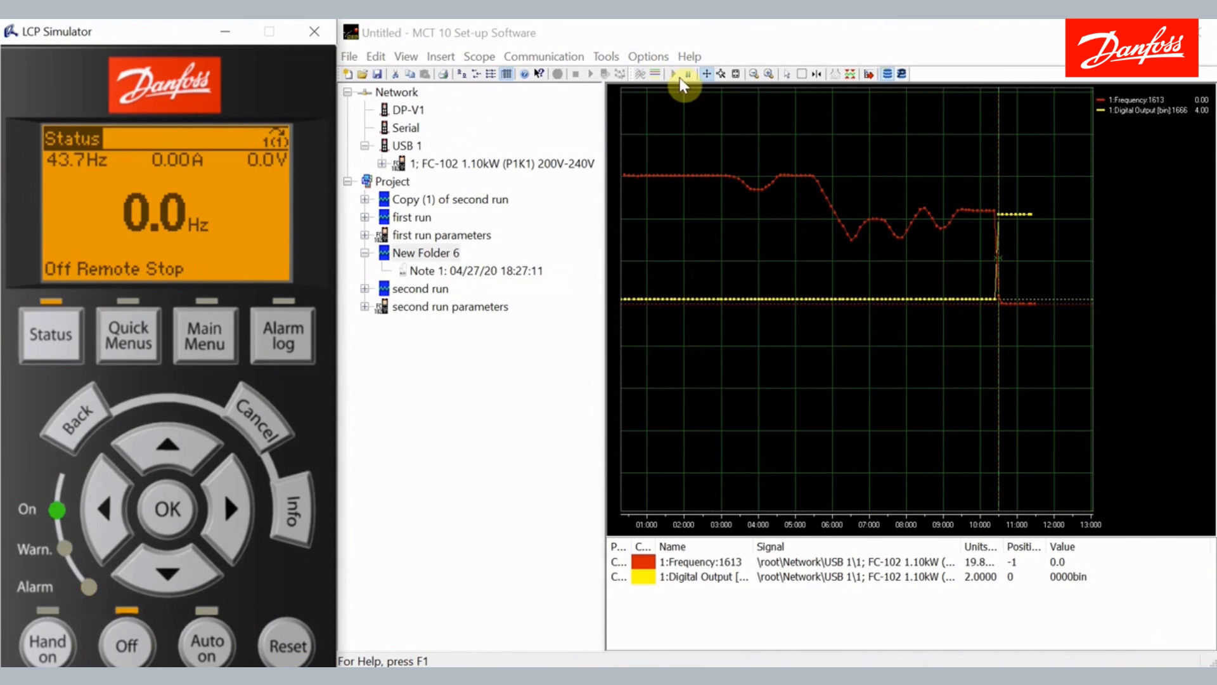
Step: Restart the scope capture and put the drive in Auto mode to record its run until the alarm trip
click(639, 74)
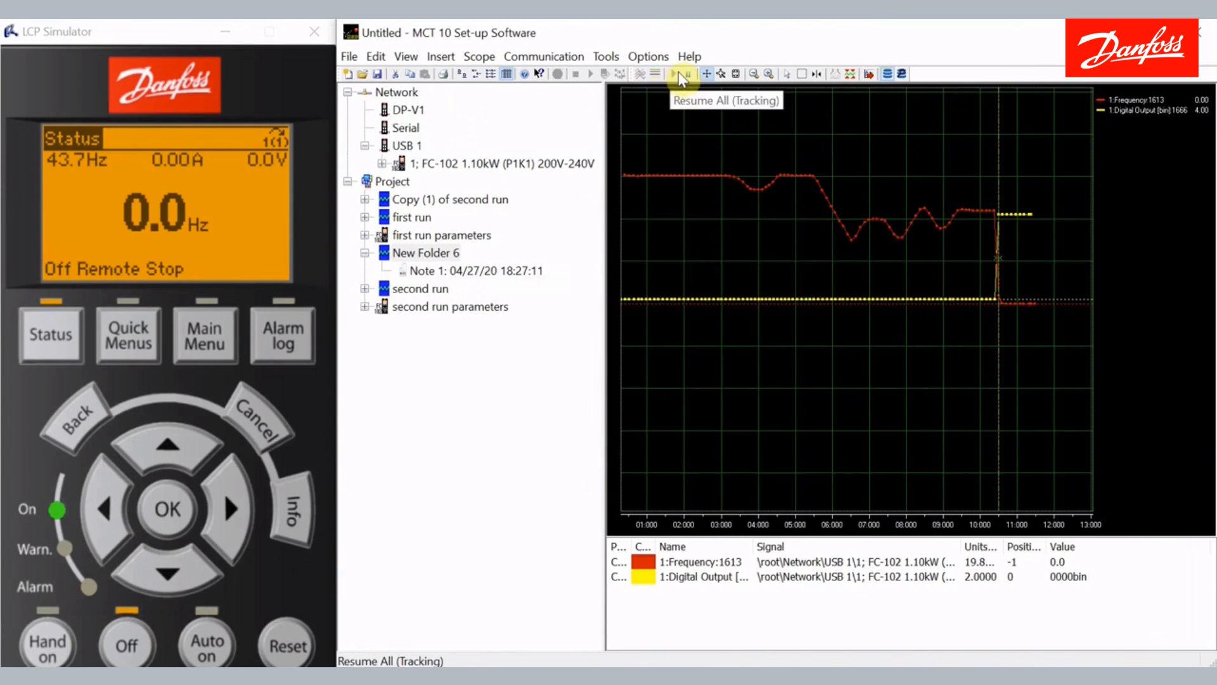
click(850, 75)
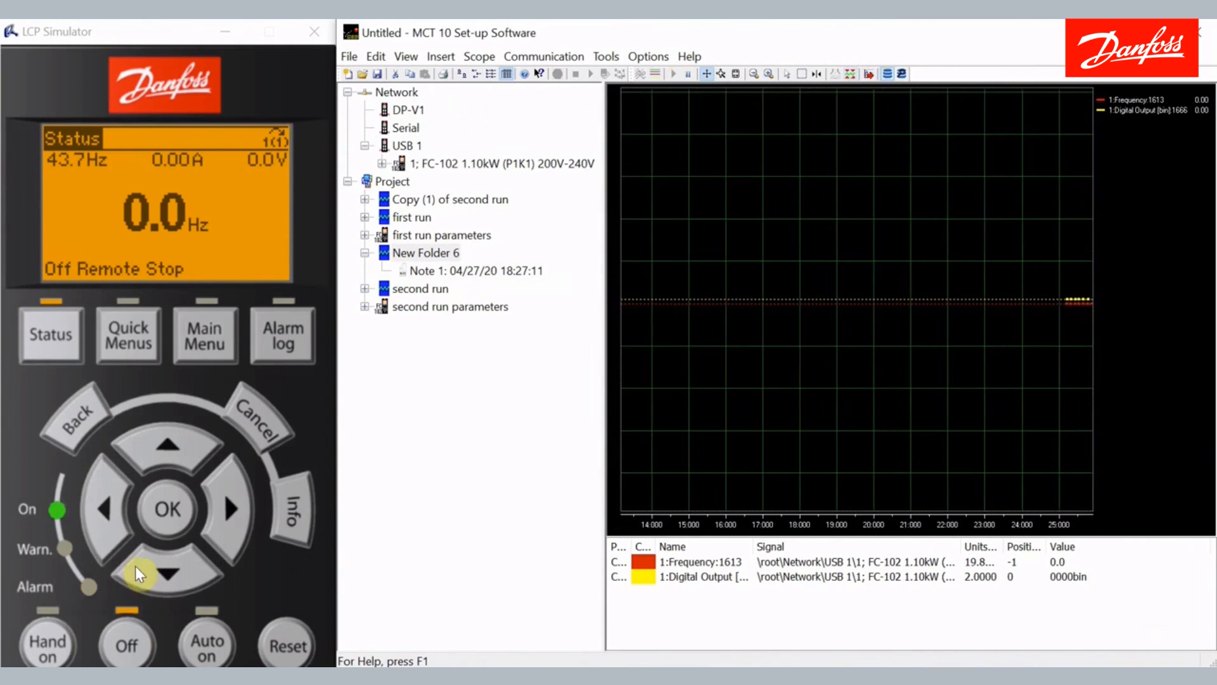
click(198, 639)
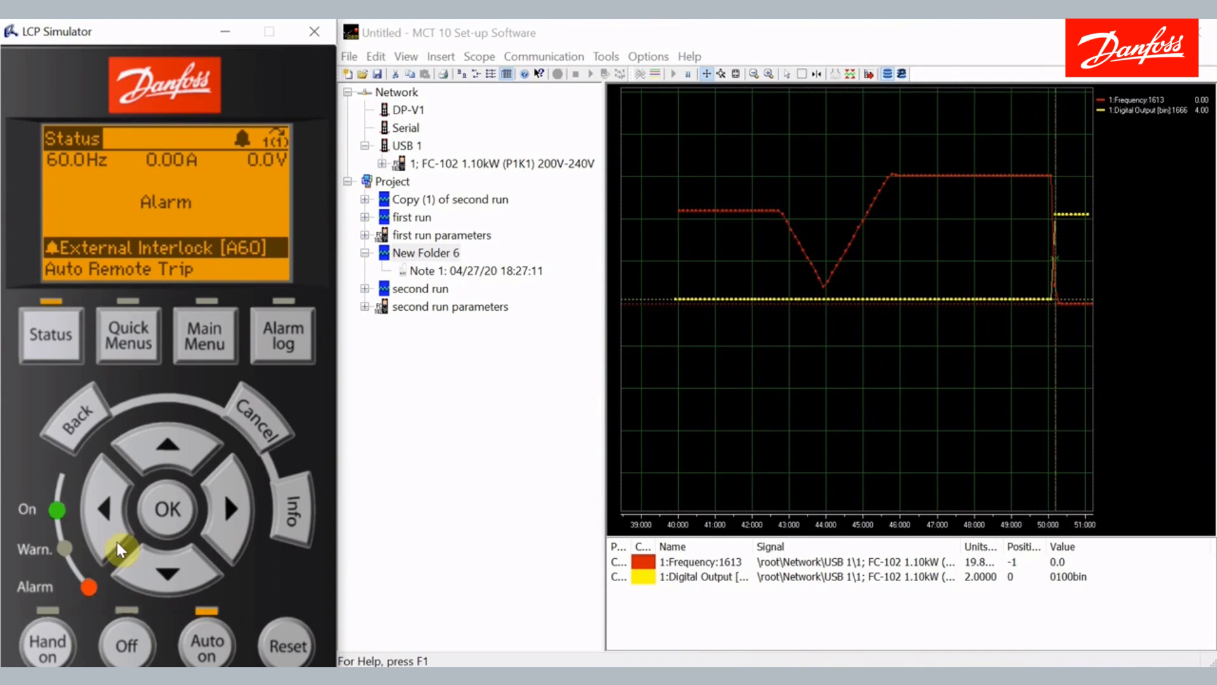
Step: Clear the captured trace, stop polling, and set the scope's trigger source to 1:Frequency:1613
click(850, 73)
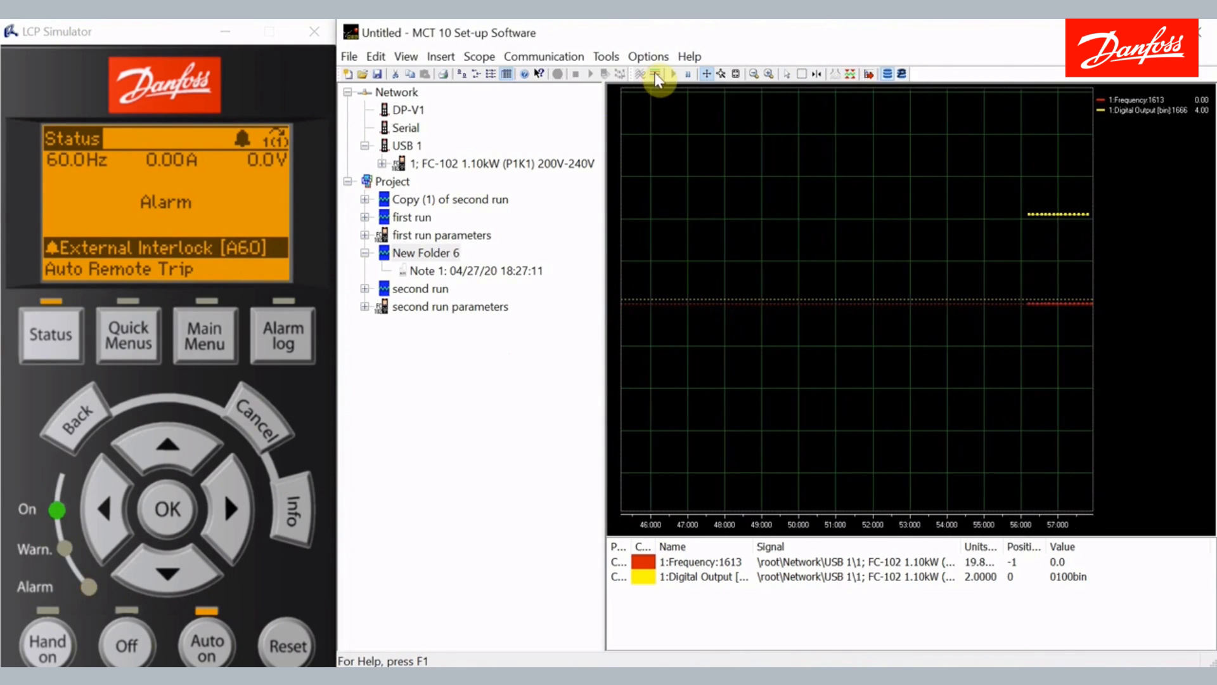
right_click(646, 123)
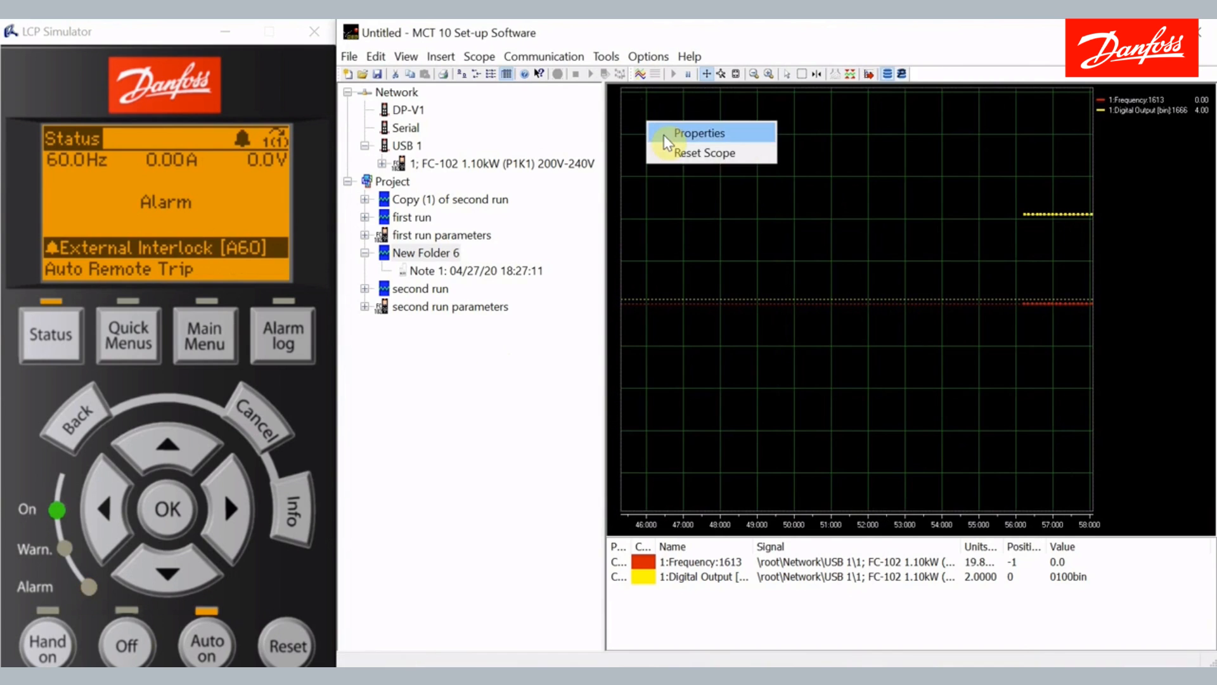
click(666, 134)
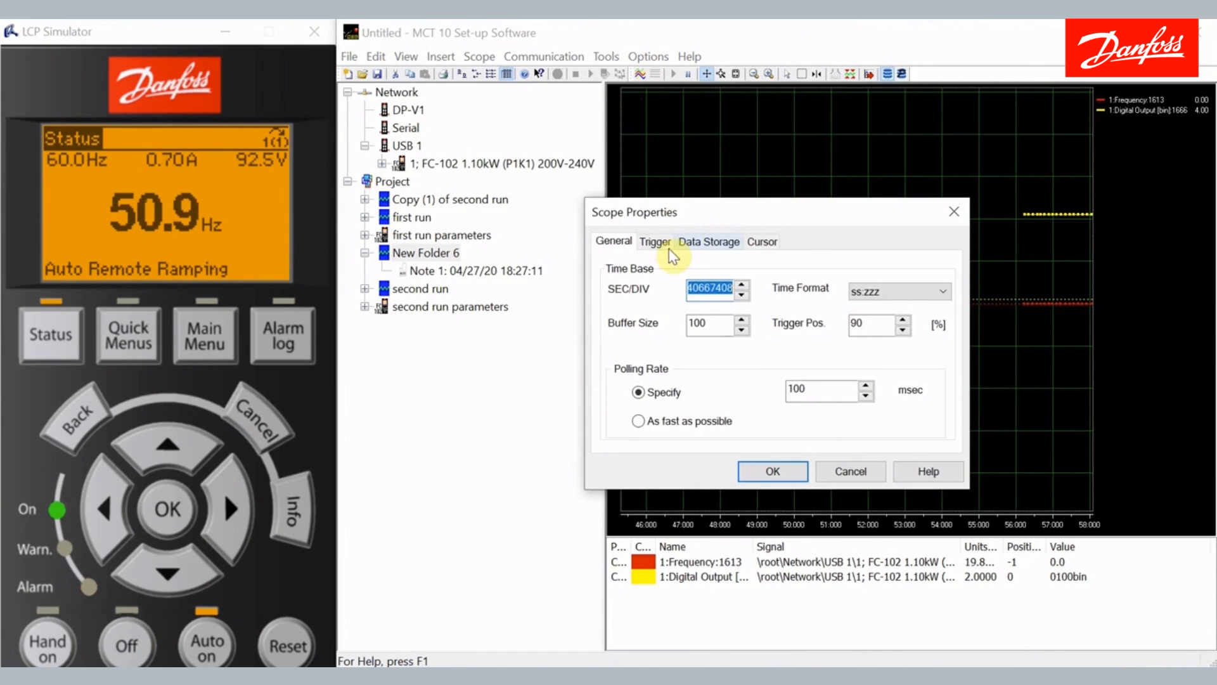
click(659, 246)
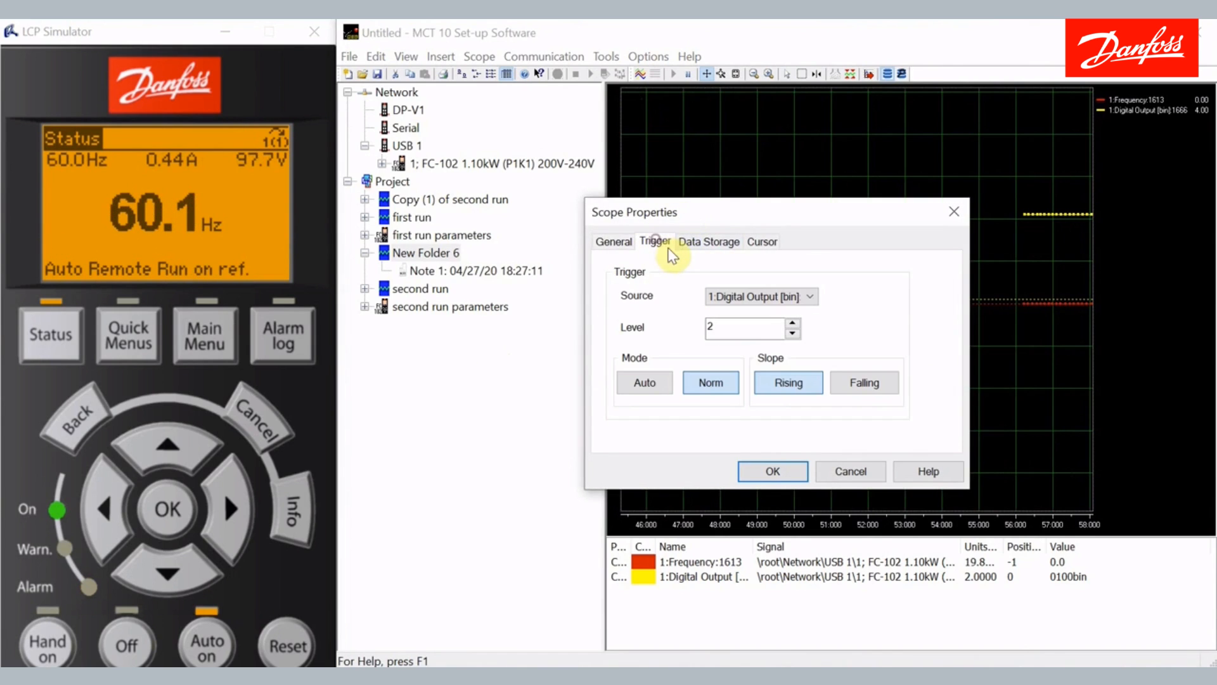
click(768, 303)
click(760, 308)
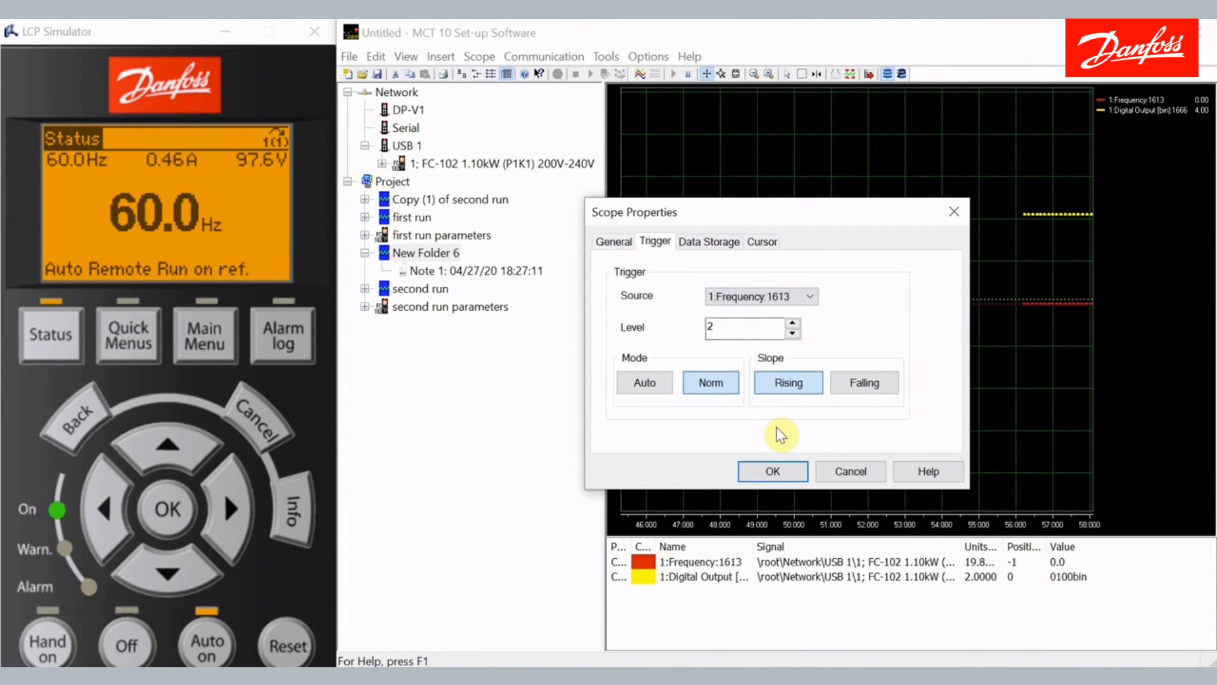
click(775, 470)
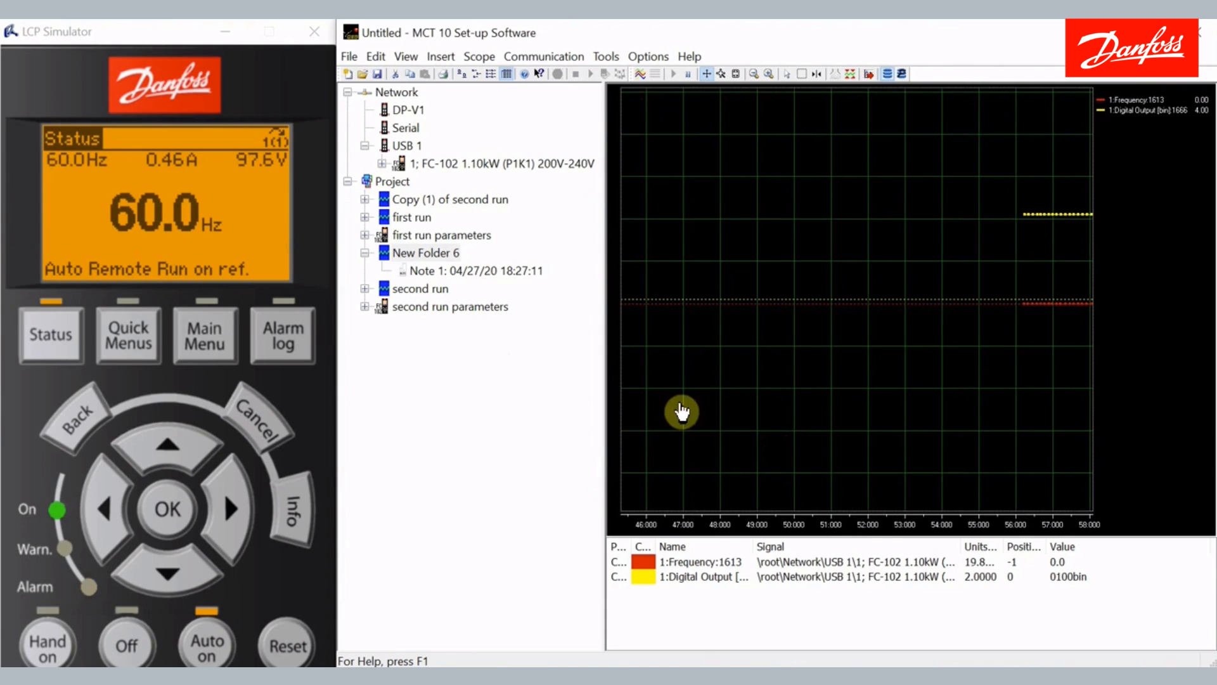
Step: Start polling to capture a frequency-triggered trace, and restart the capture for a second one
click(639, 74)
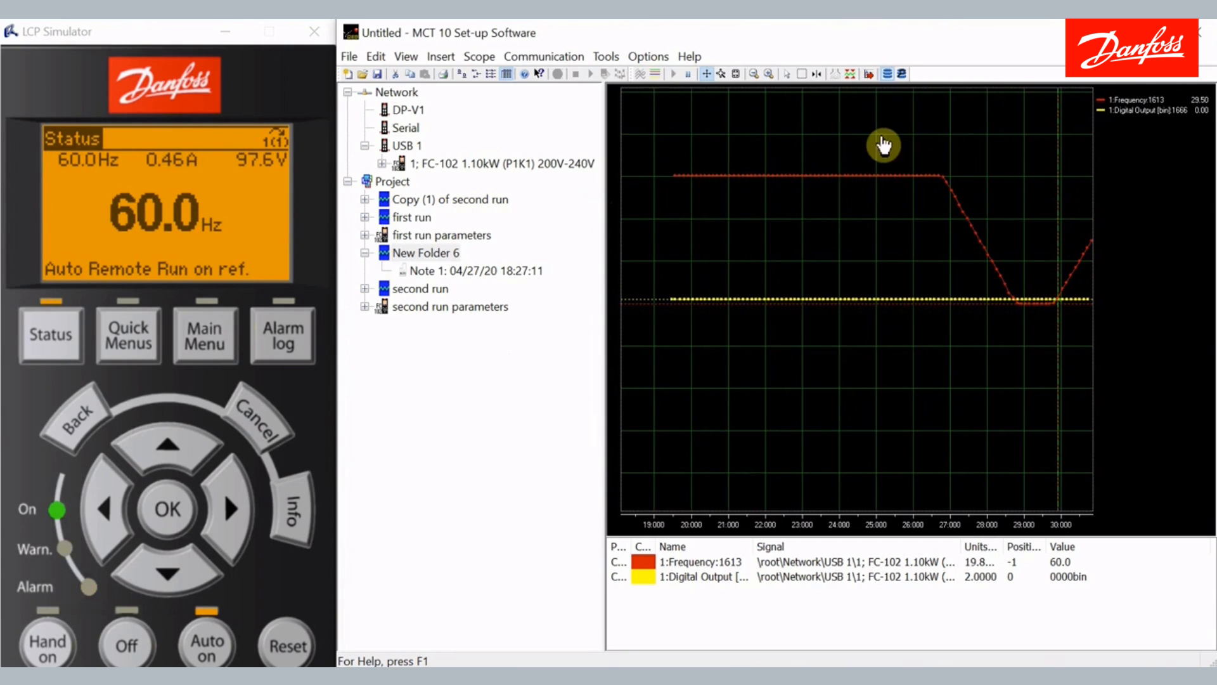
click(849, 73)
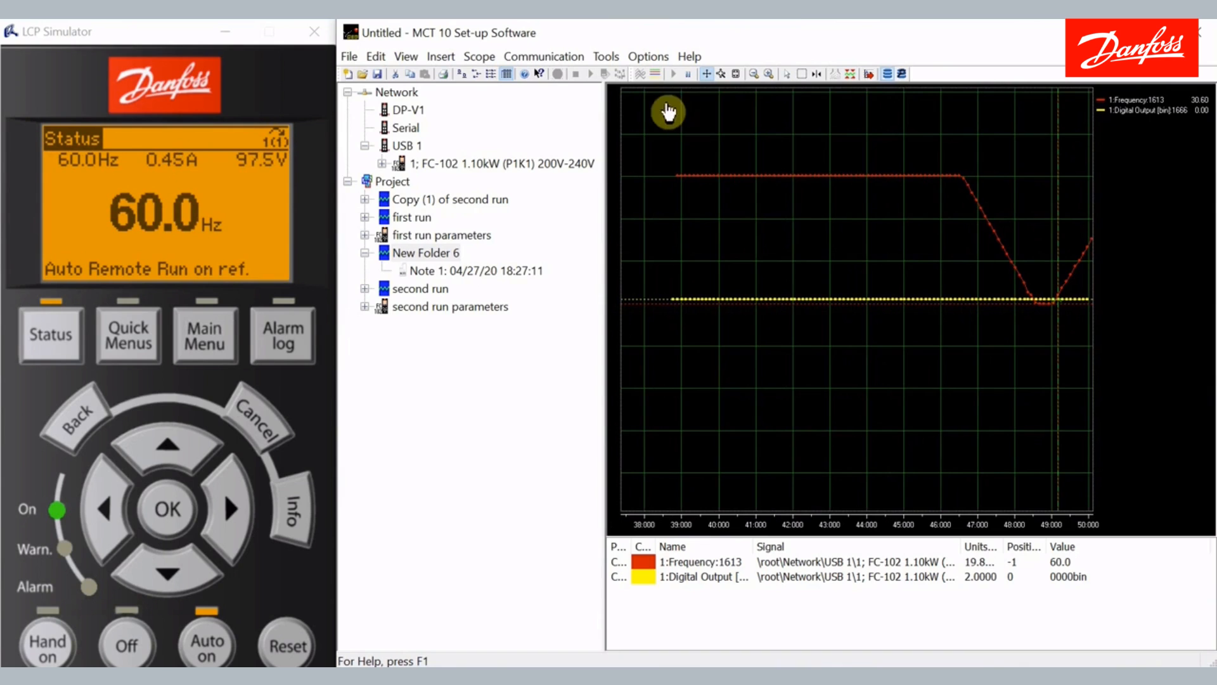
Step: Stop the scope polling and open the persistently stored data in ScopeViewer
click(656, 76)
click(903, 74)
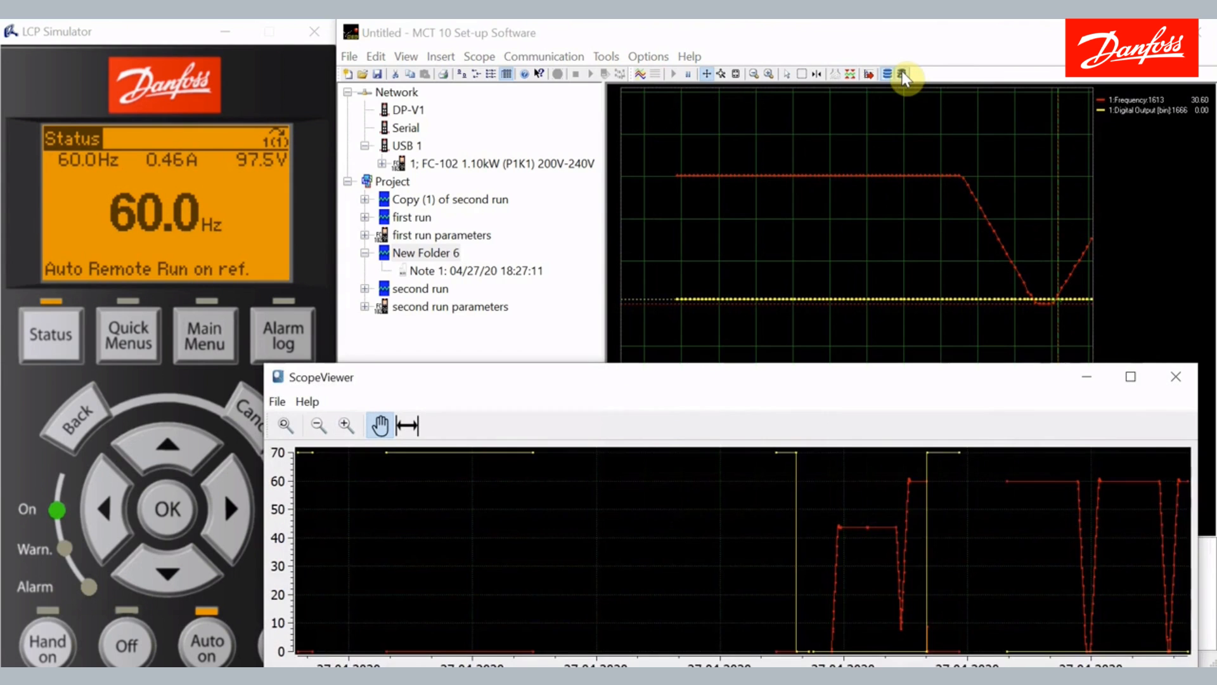
Step: Move the ScopeViewer window into view, pan through the stored frequency and digital output traces, and minimize the viewer
drag(686, 379, 615, 104)
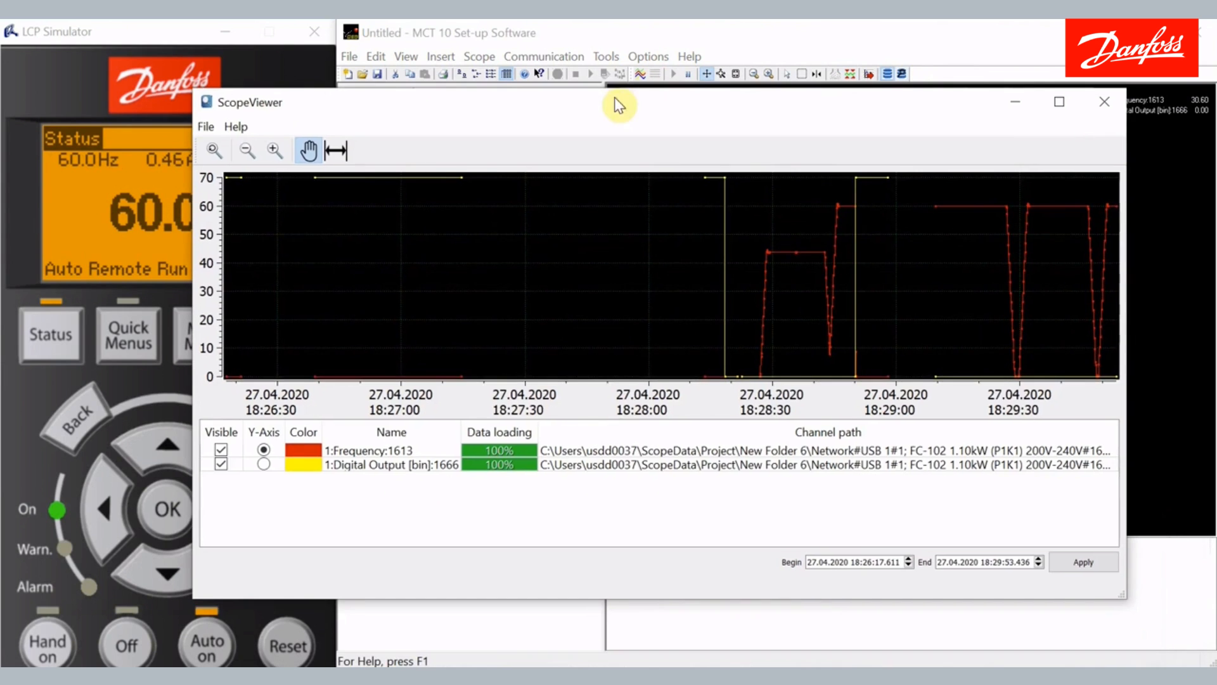
drag(345, 250, 795, 252)
drag(419, 263, 539, 258)
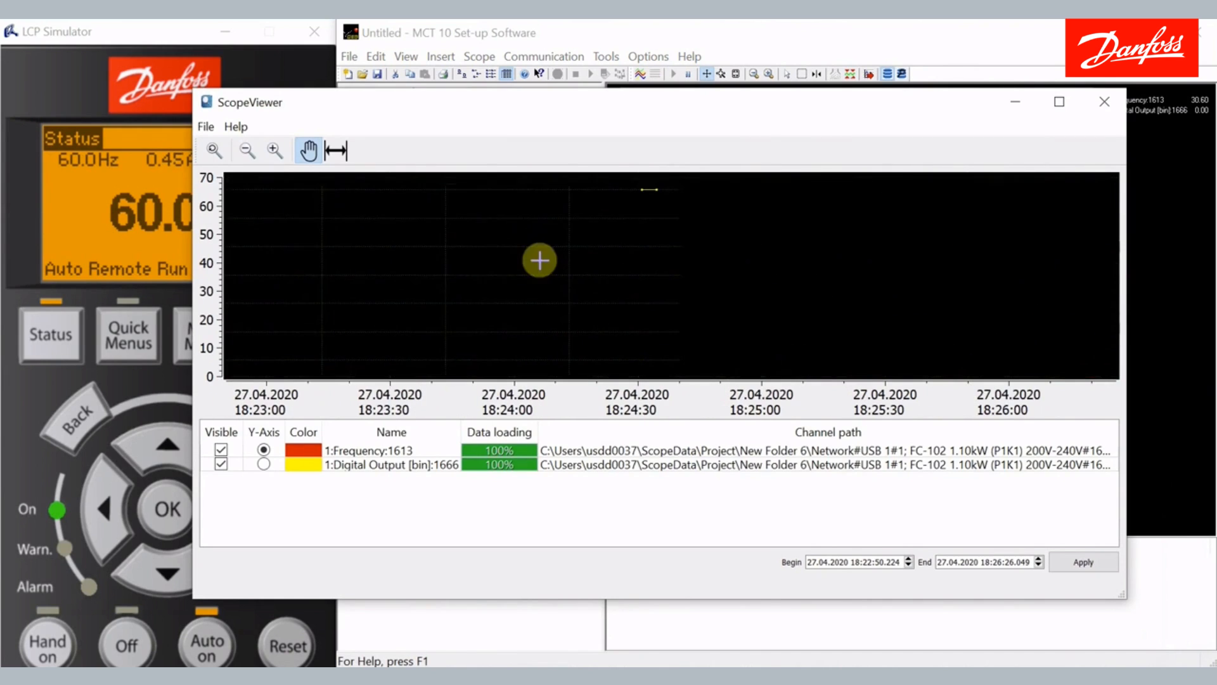
drag(622, 264, 518, 255)
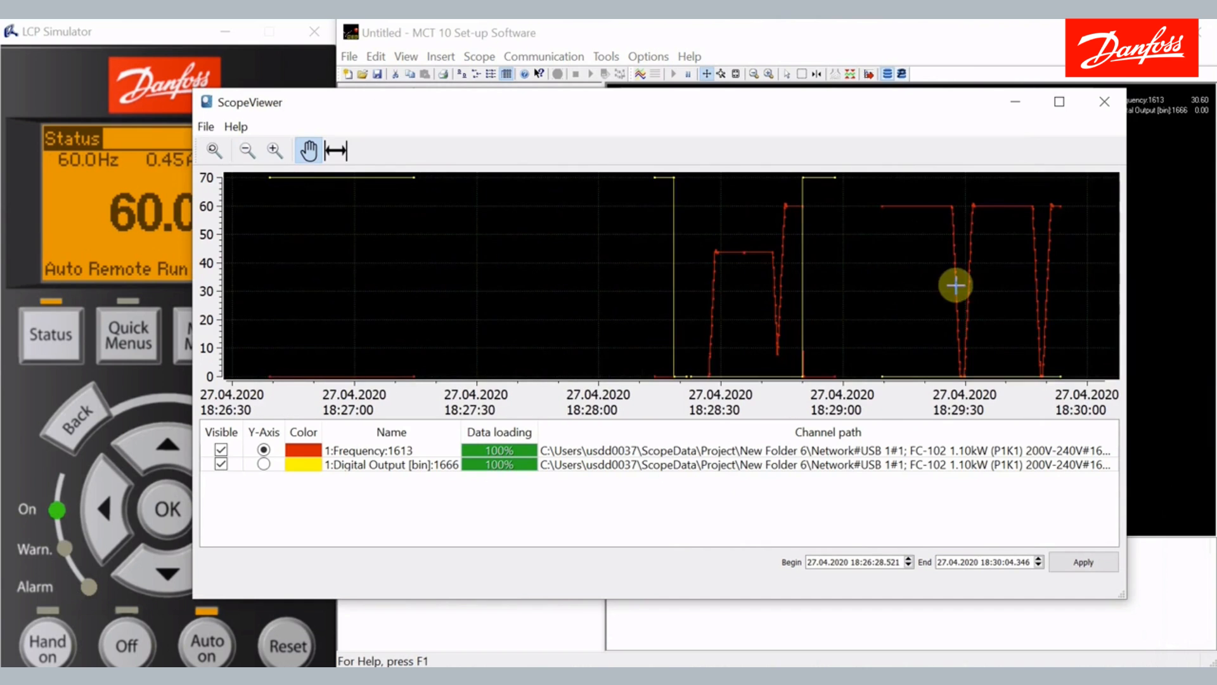
drag(989, 274, 693, 250)
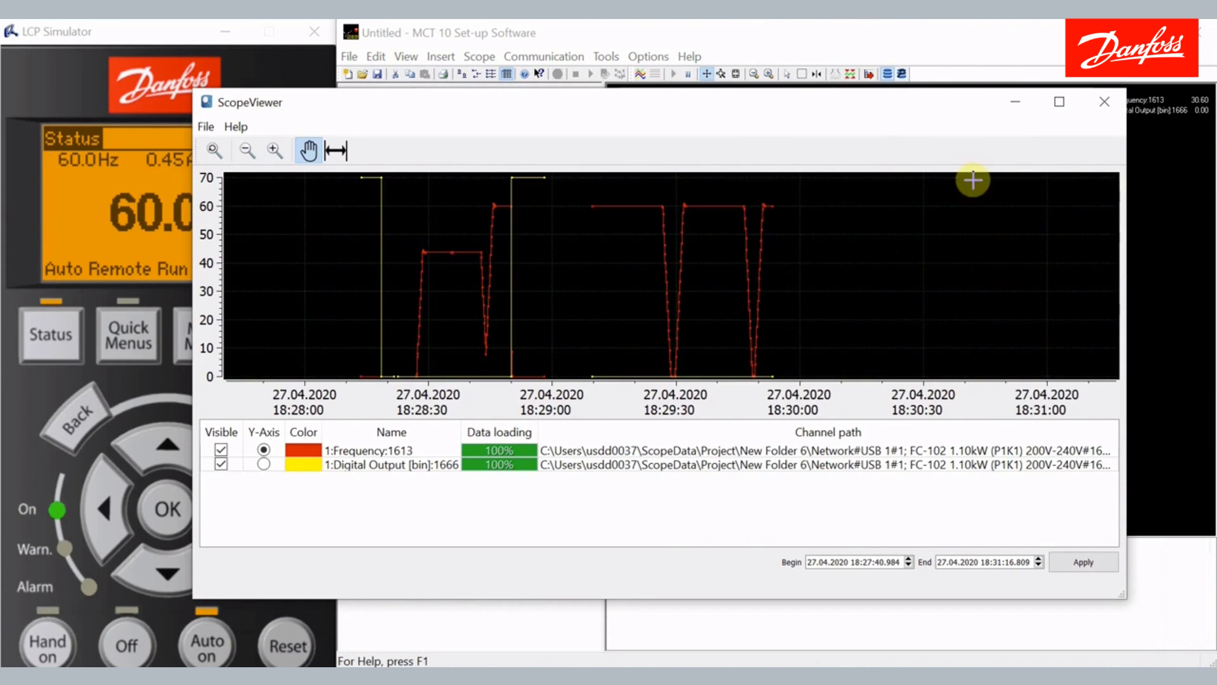
click(1021, 101)
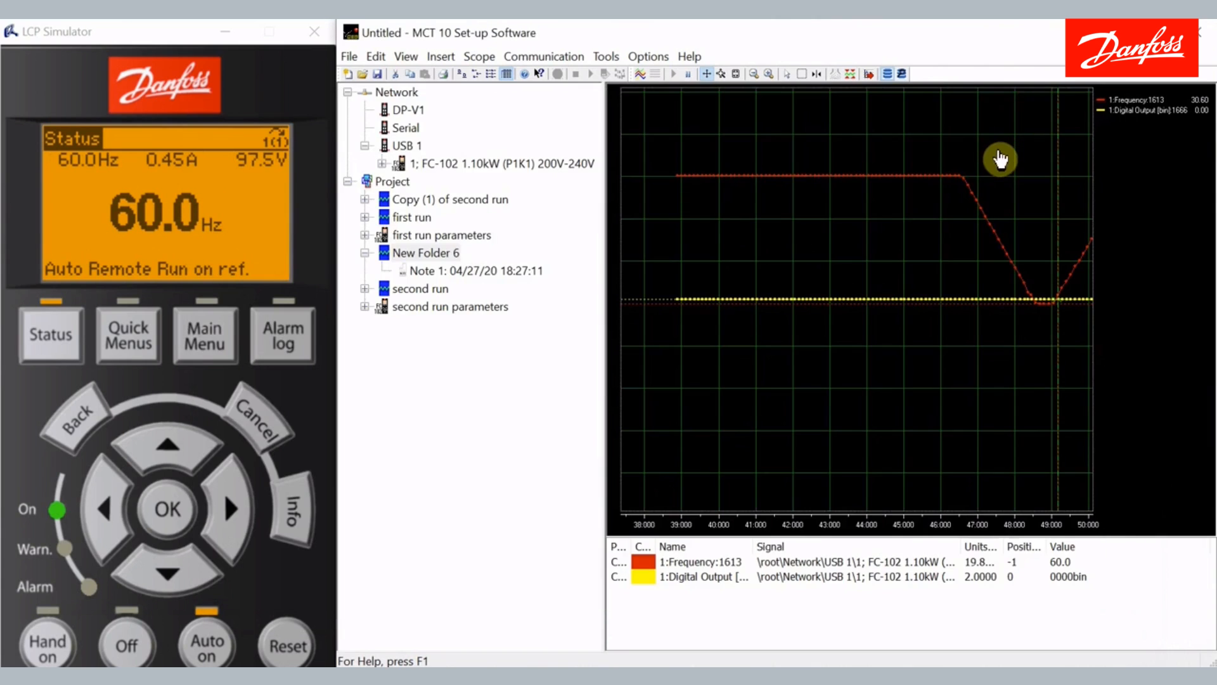
Step: Clear the scope, poll another frequency-triggered trace, and stop polling and clear the display again
click(849, 75)
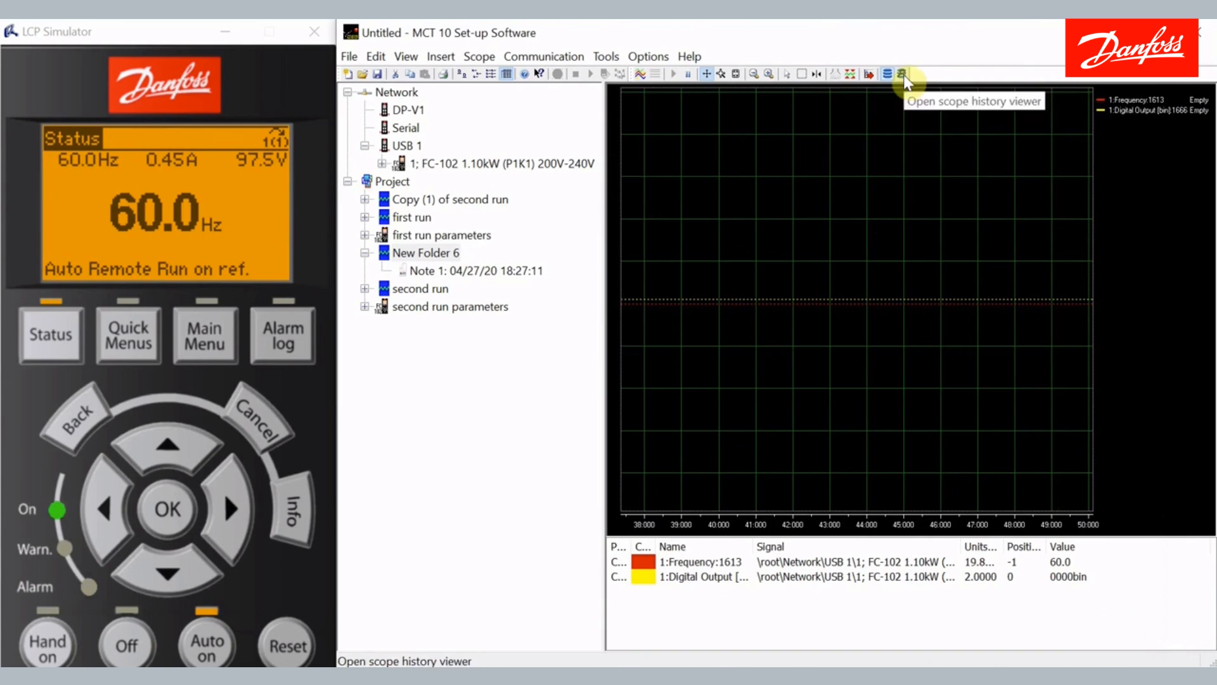
click(640, 73)
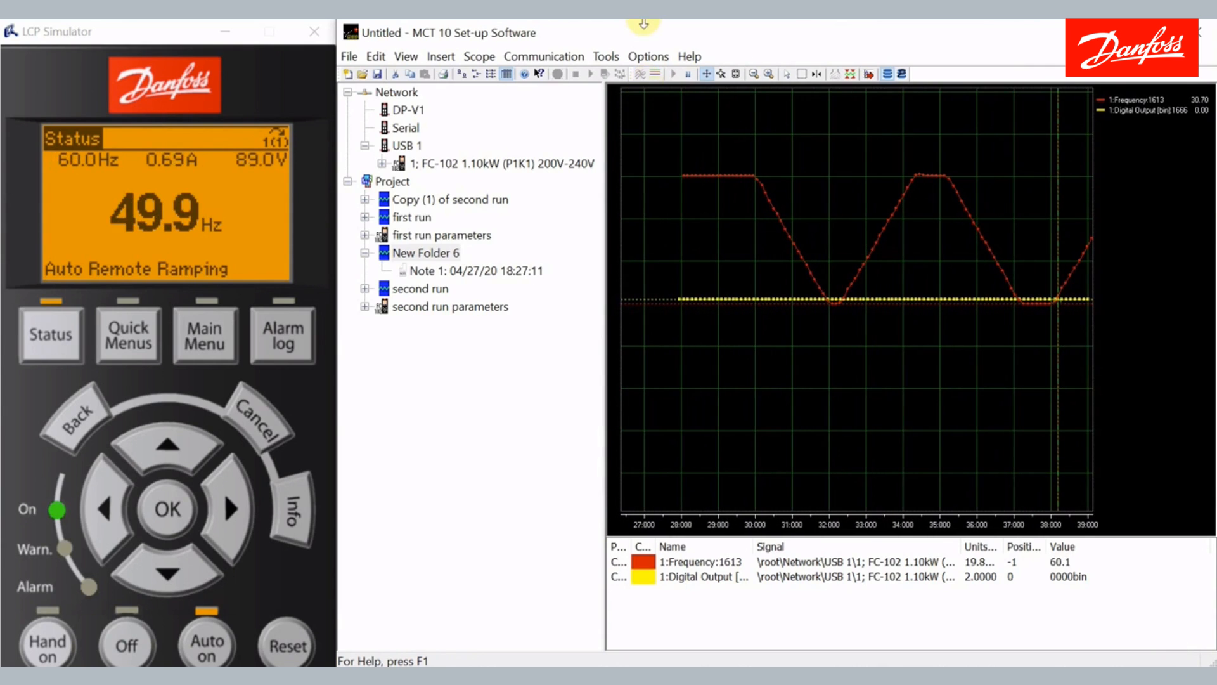
click(655, 78)
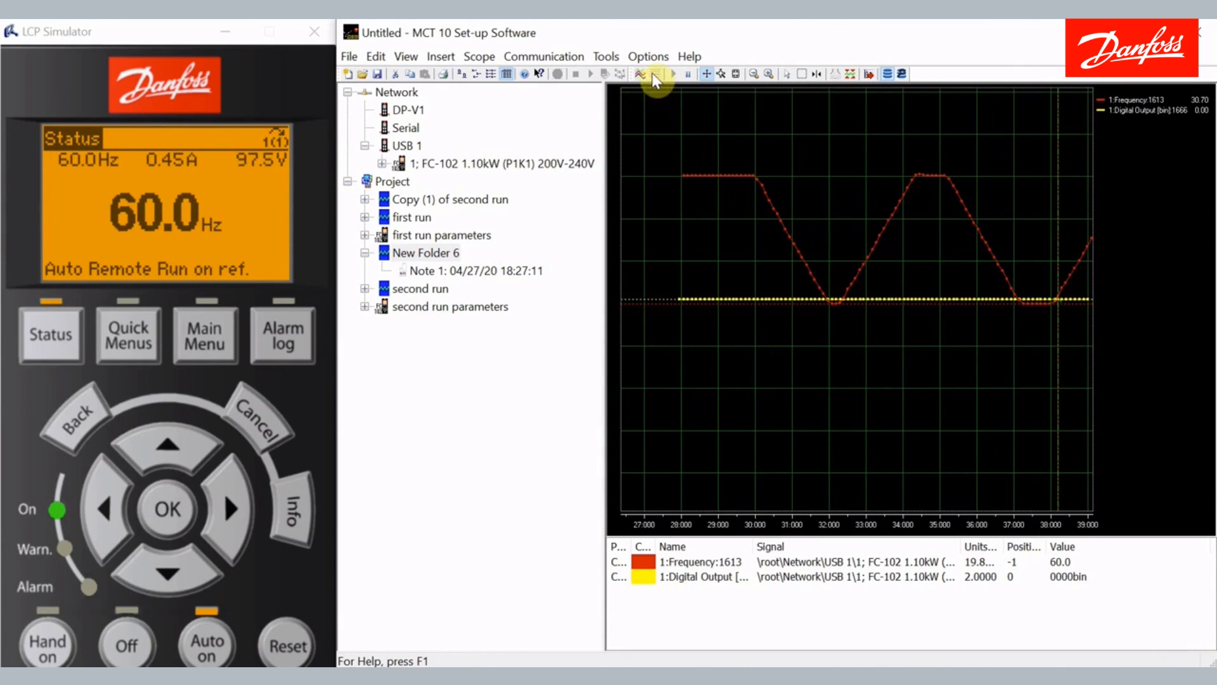
click(851, 77)
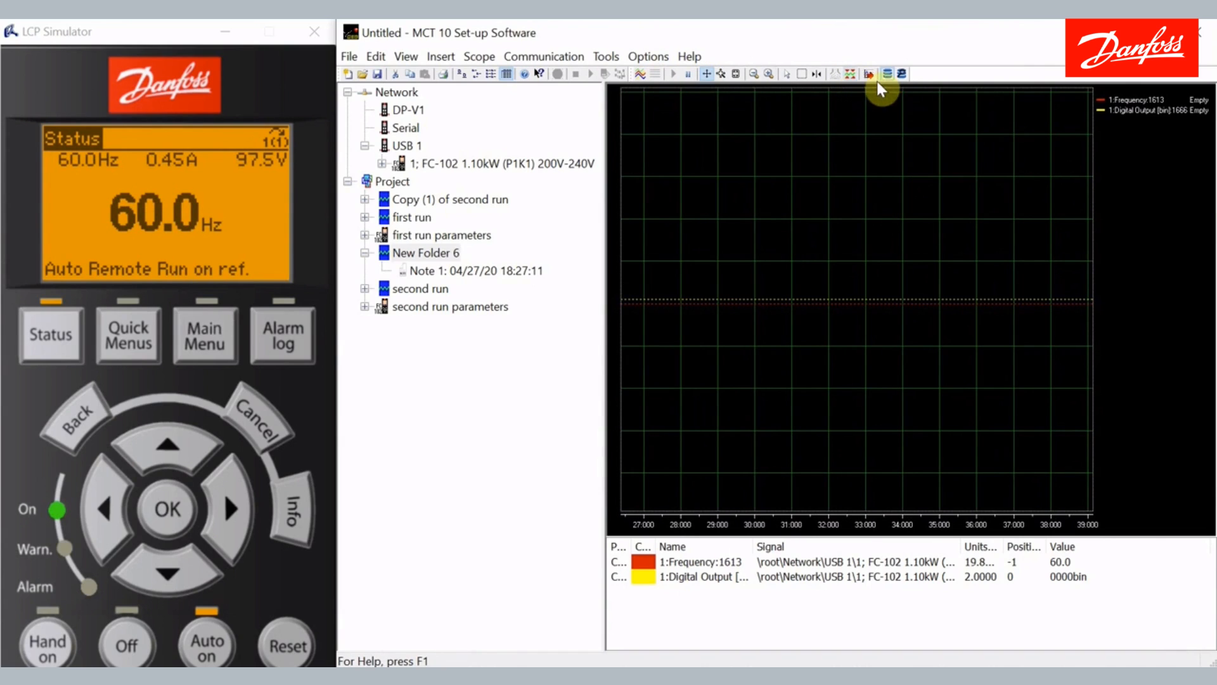
Step: Reopen the scope history viewer and pan along the timeline to inspect the stored captures, including the latest one
click(903, 75)
click(903, 76)
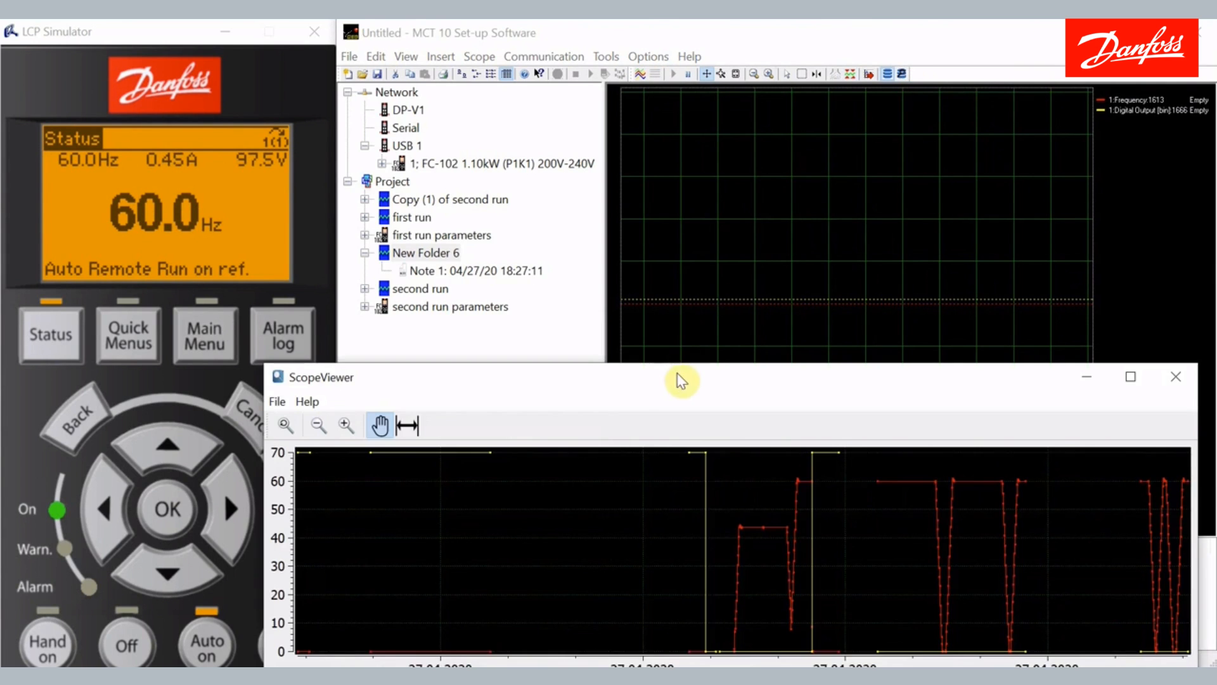
drag(681, 380, 574, 131)
drag(895, 285, 651, 277)
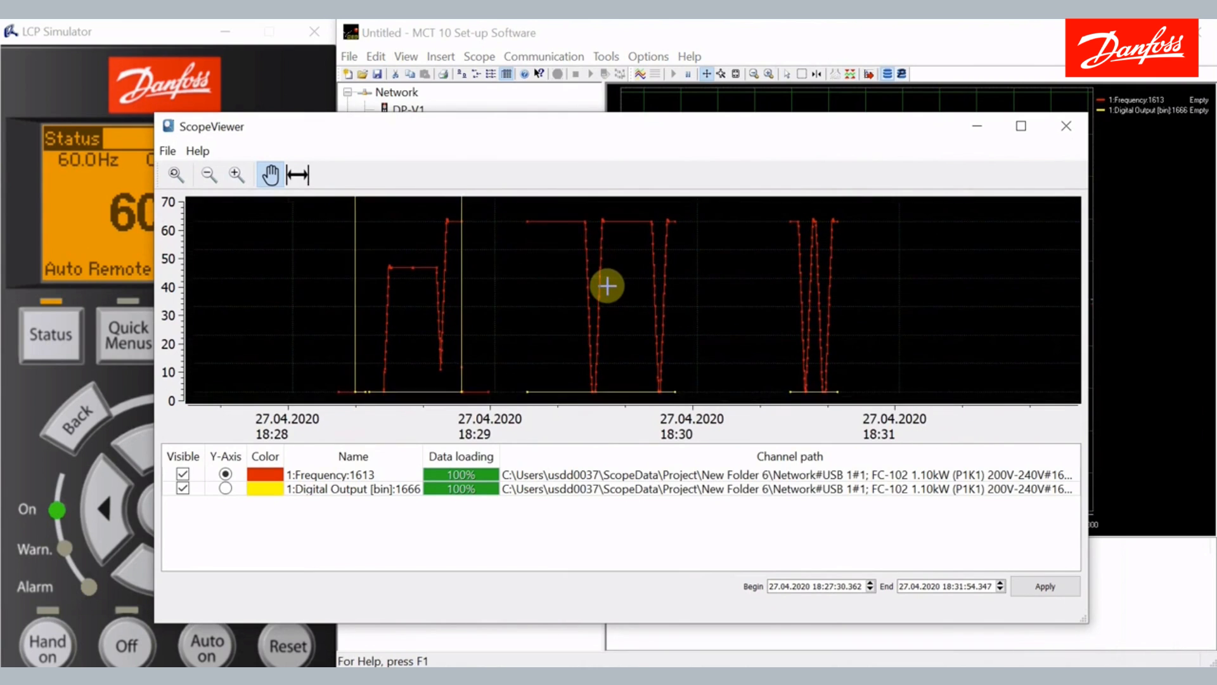
drag(605, 290, 605, 293)
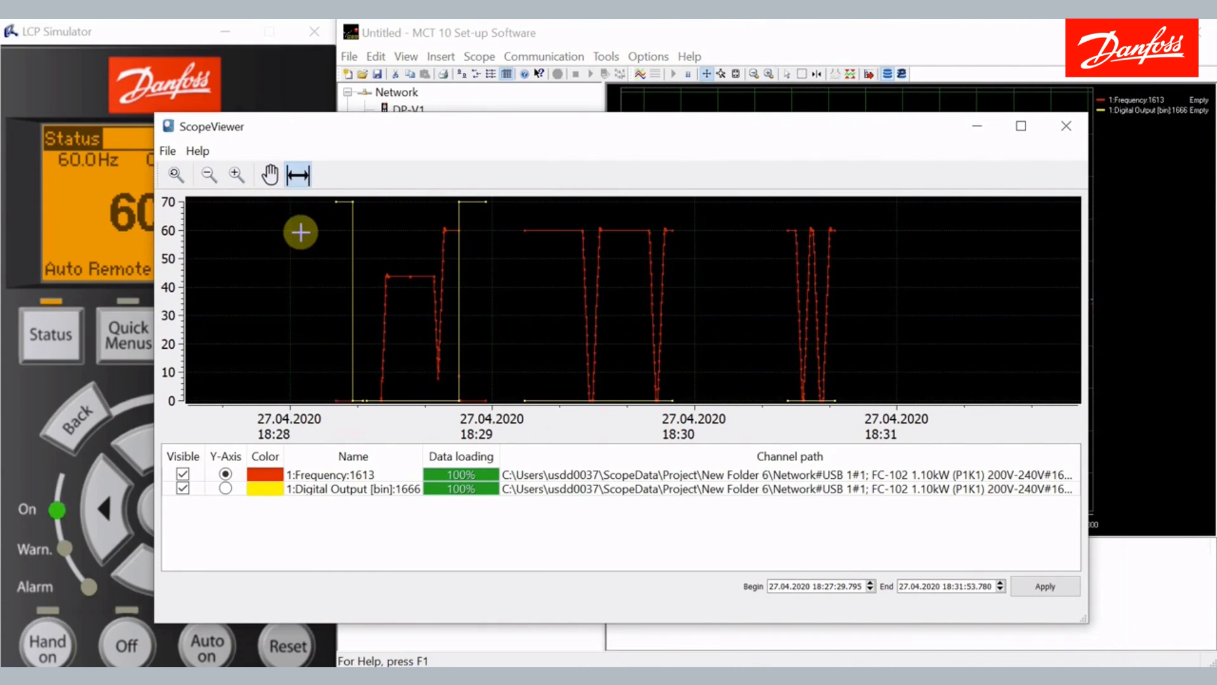
Step: Zoom ScopeViewer to a selected time range, zoom back out and pan through the stored captures, and close the viewer
drag(304, 232, 756, 293)
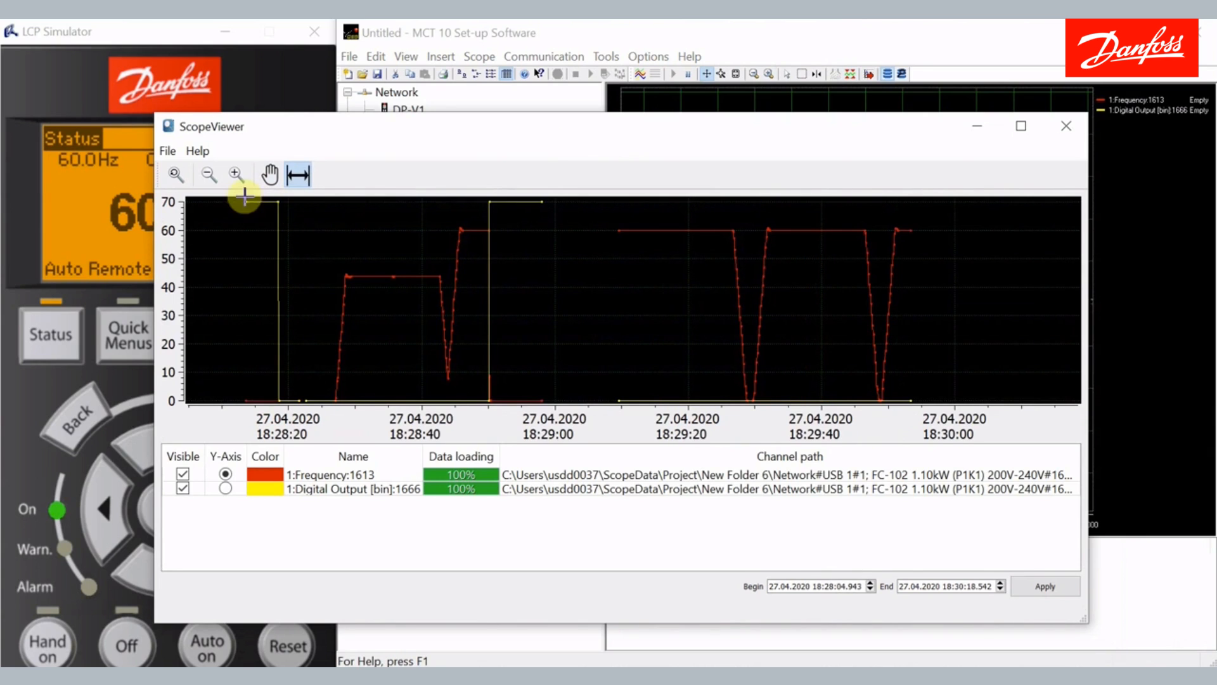
click(207, 176)
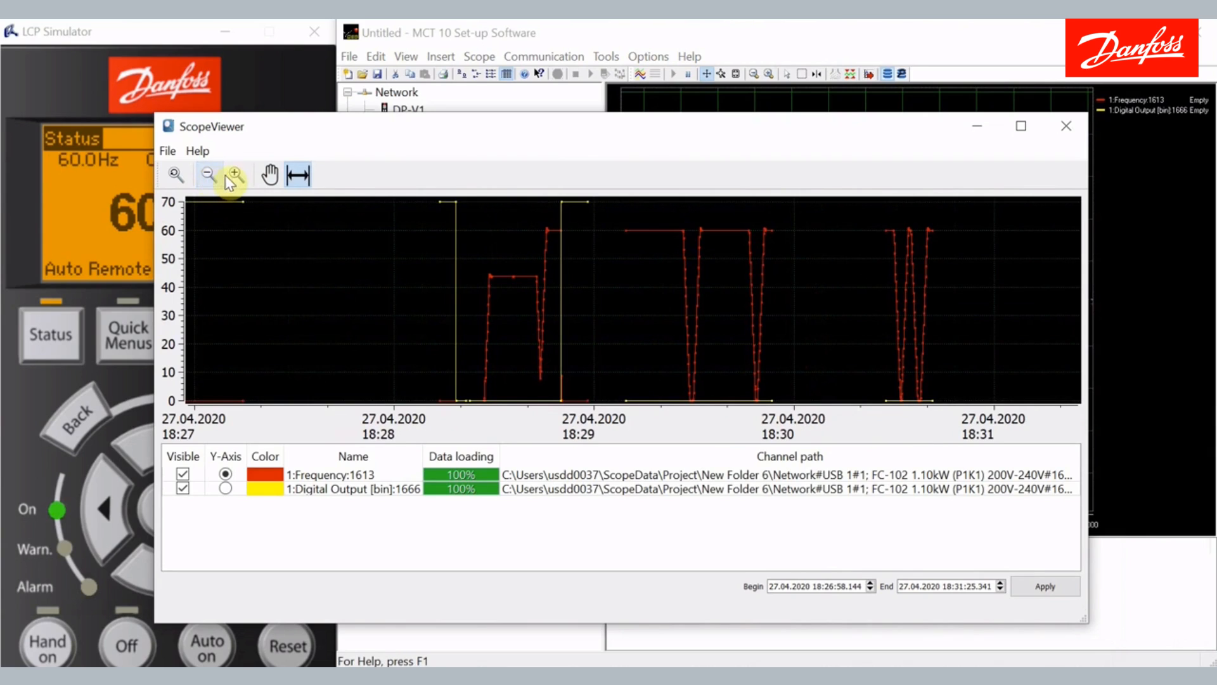
click(271, 181)
drag(291, 237, 505, 242)
drag(693, 246, 493, 245)
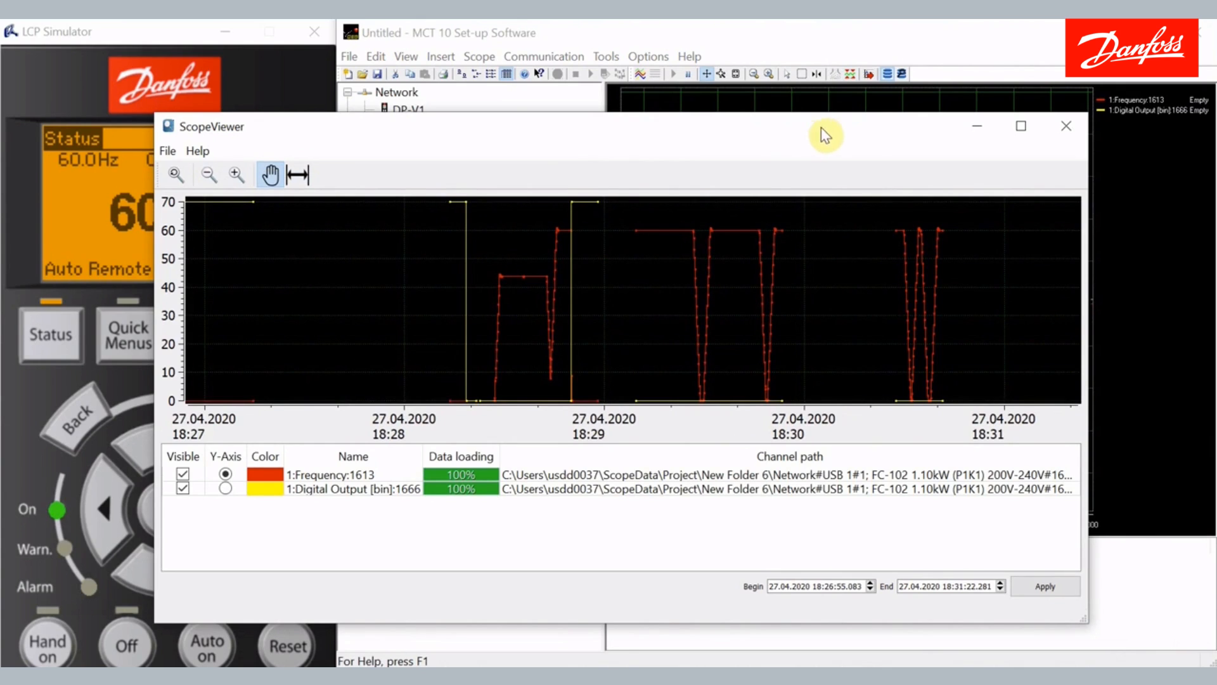
click(1071, 125)
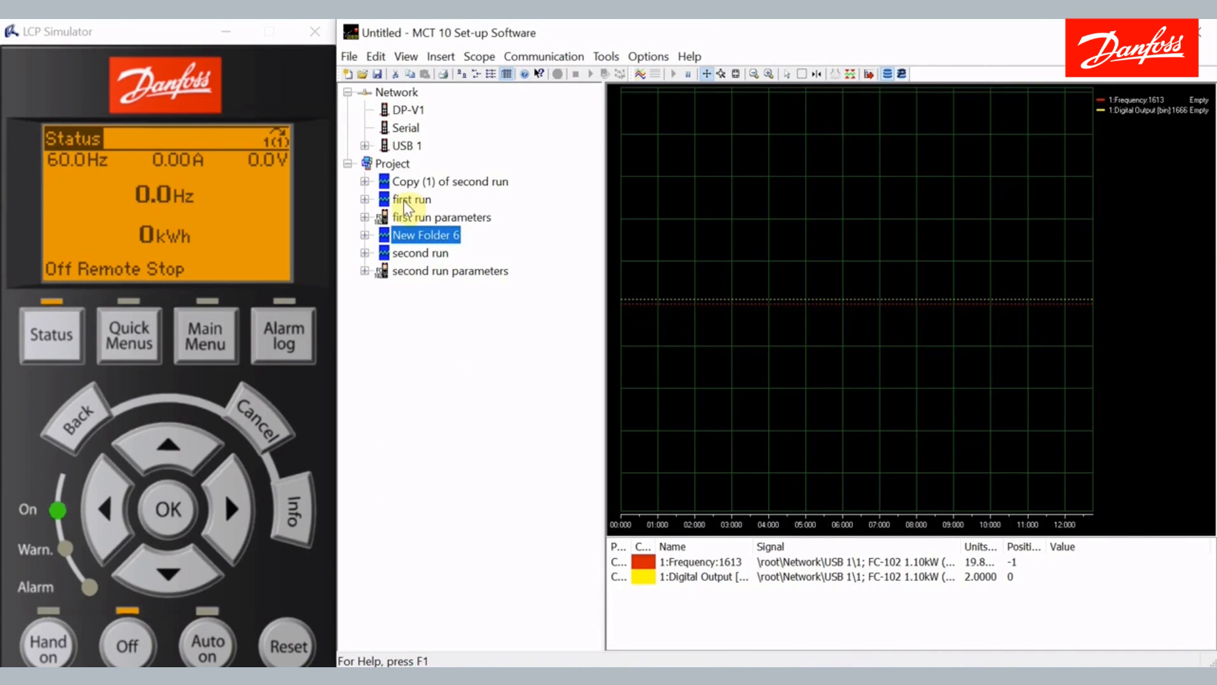
Step: Create a new scope folder in the project
right_click(395, 163)
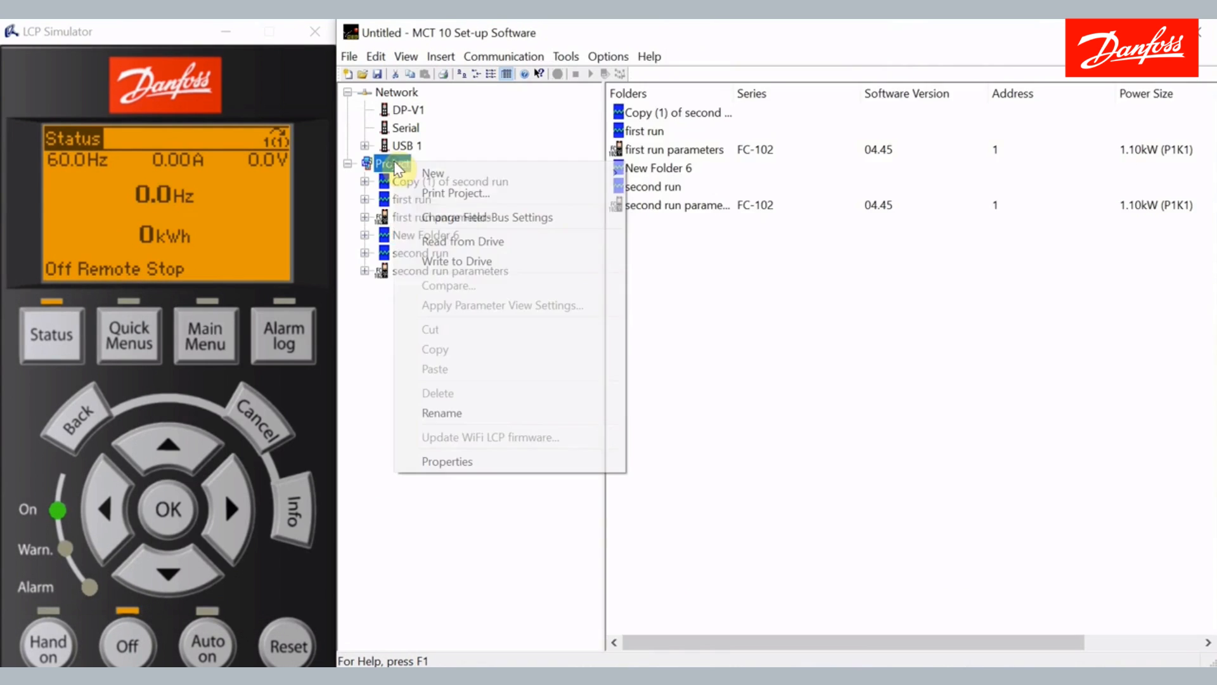
mouse_move(488, 180)
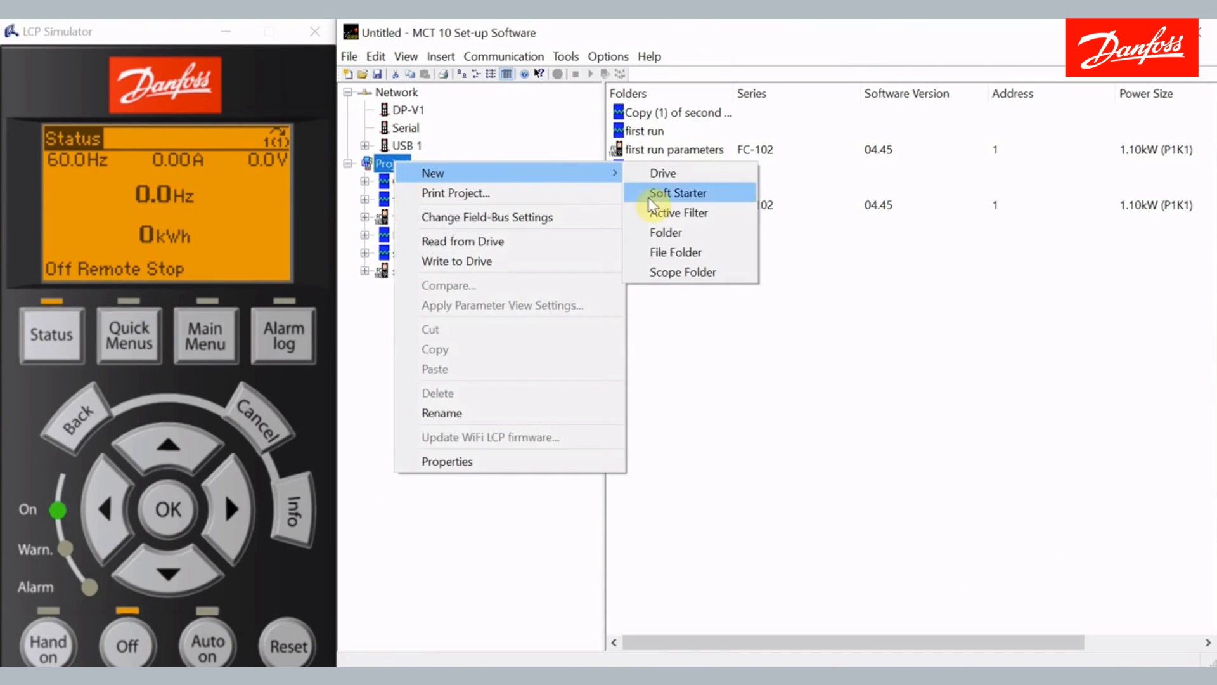
click(662, 271)
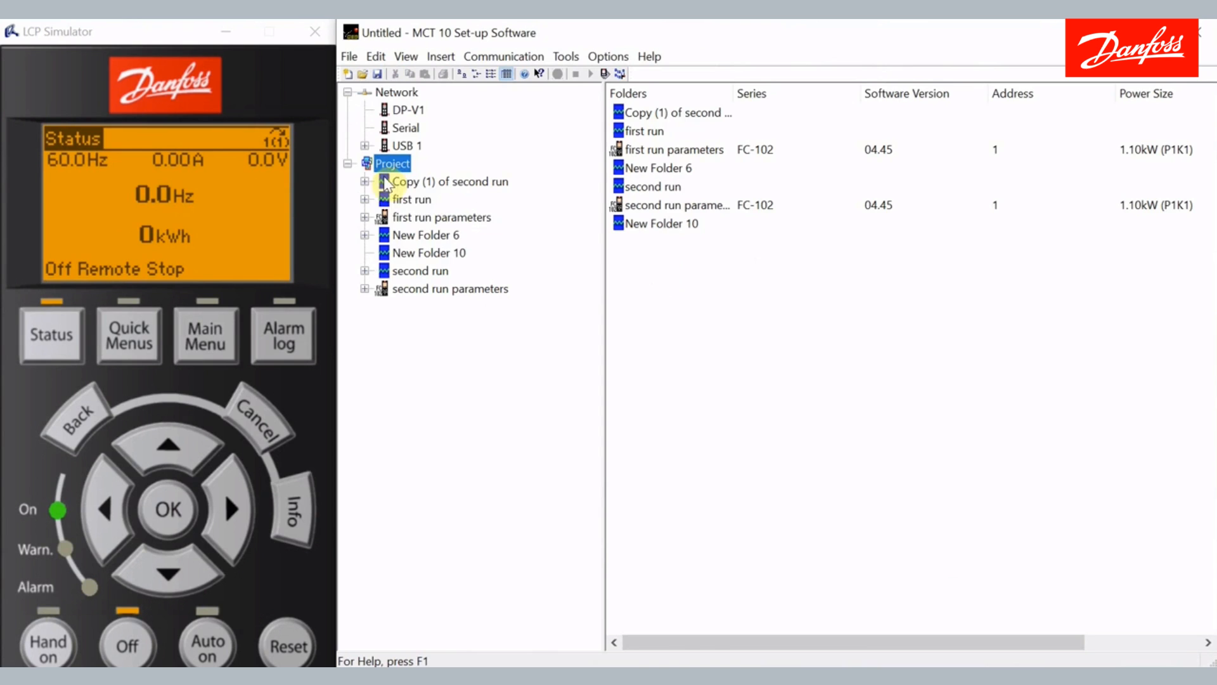
Step: Open New Folder 10 and add a PC polling channel for the USB 1 FC-102 drive's 1630 DC Link Voltage at 10 V/div
double_click(411, 253)
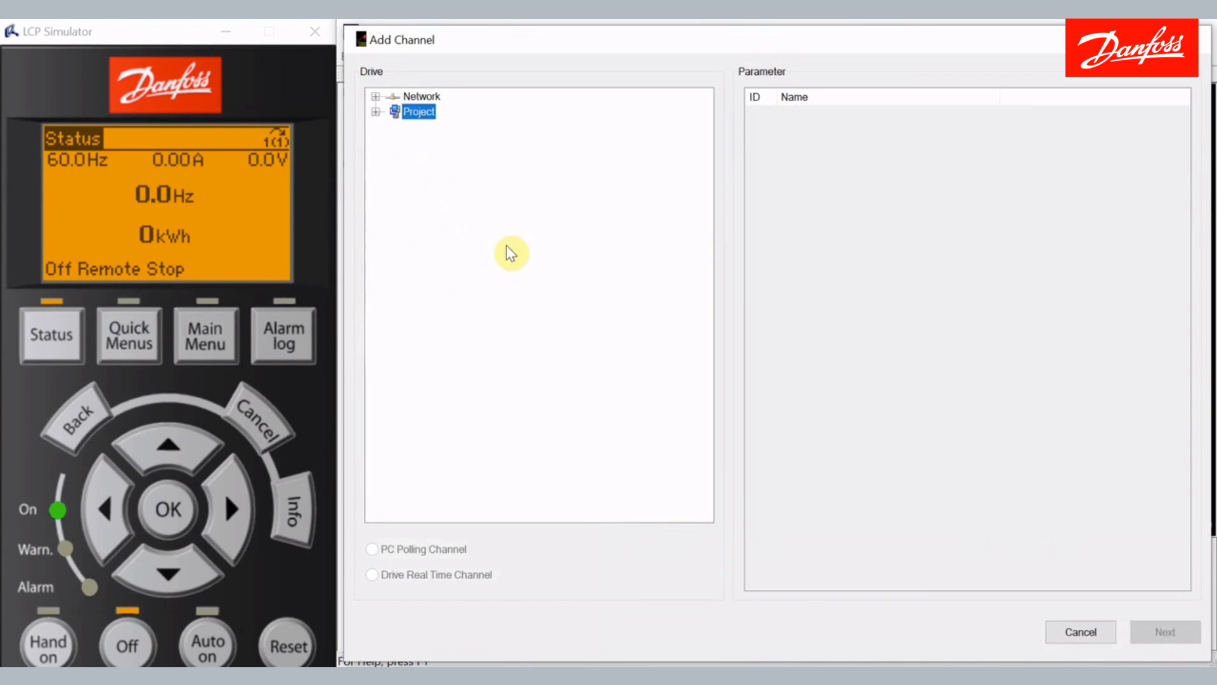
click(375, 96)
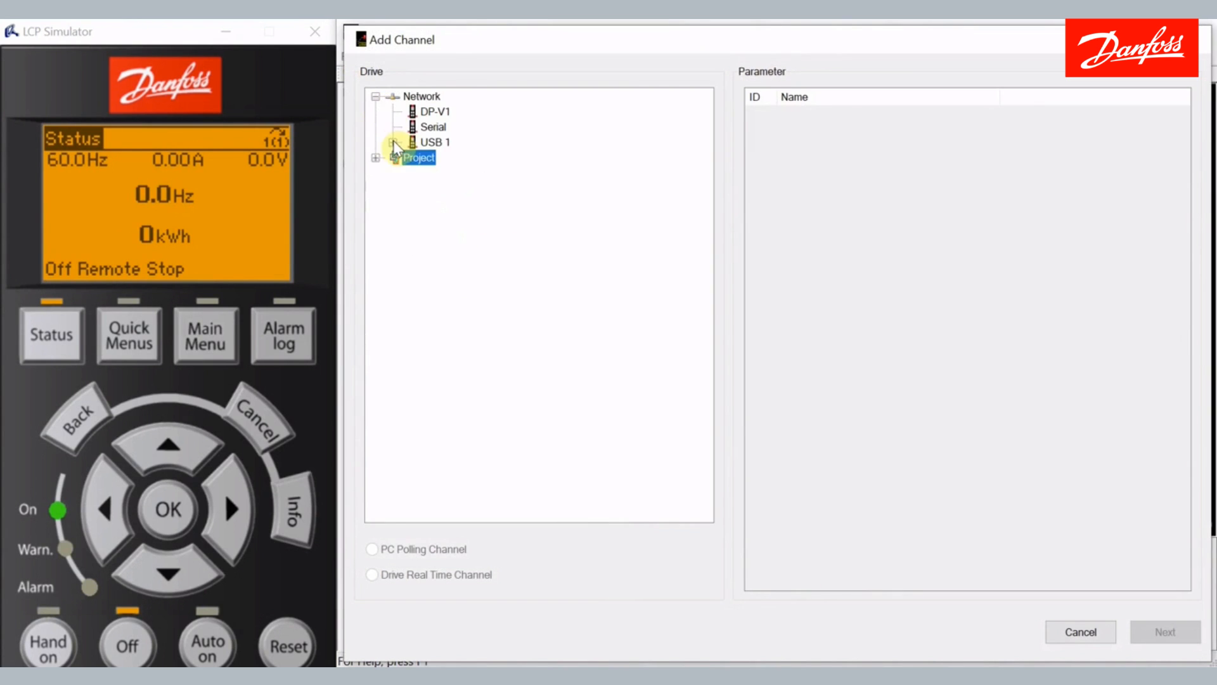
click(461, 158)
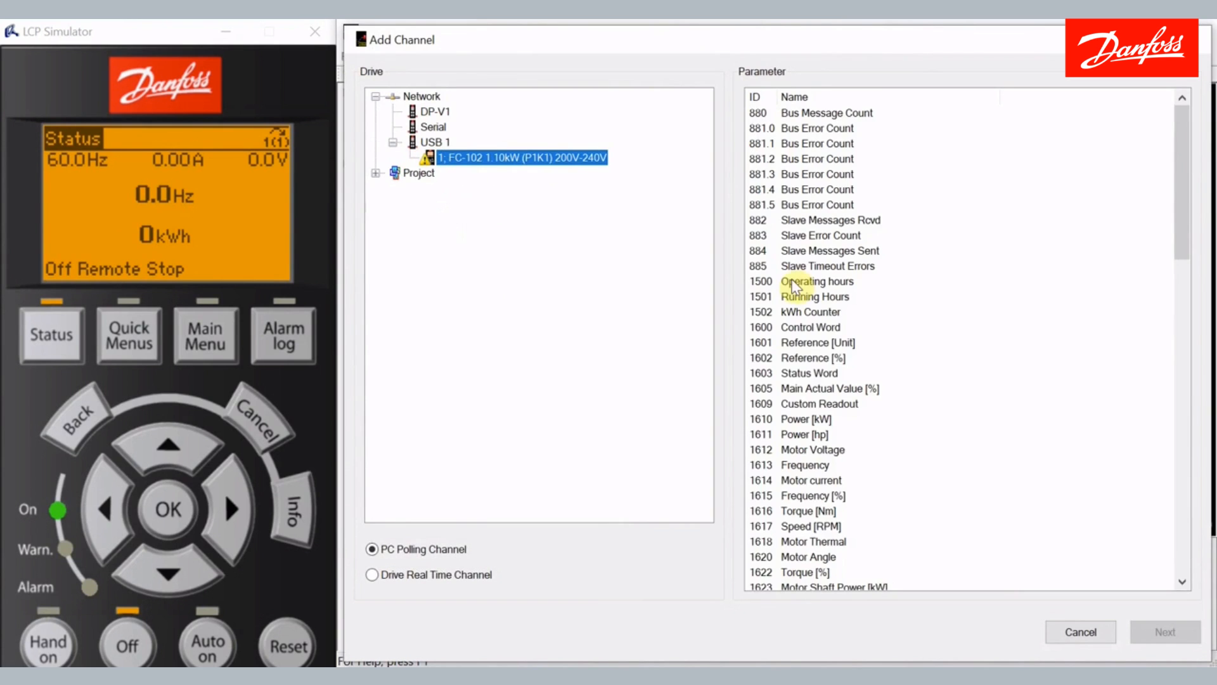
click(1183, 543)
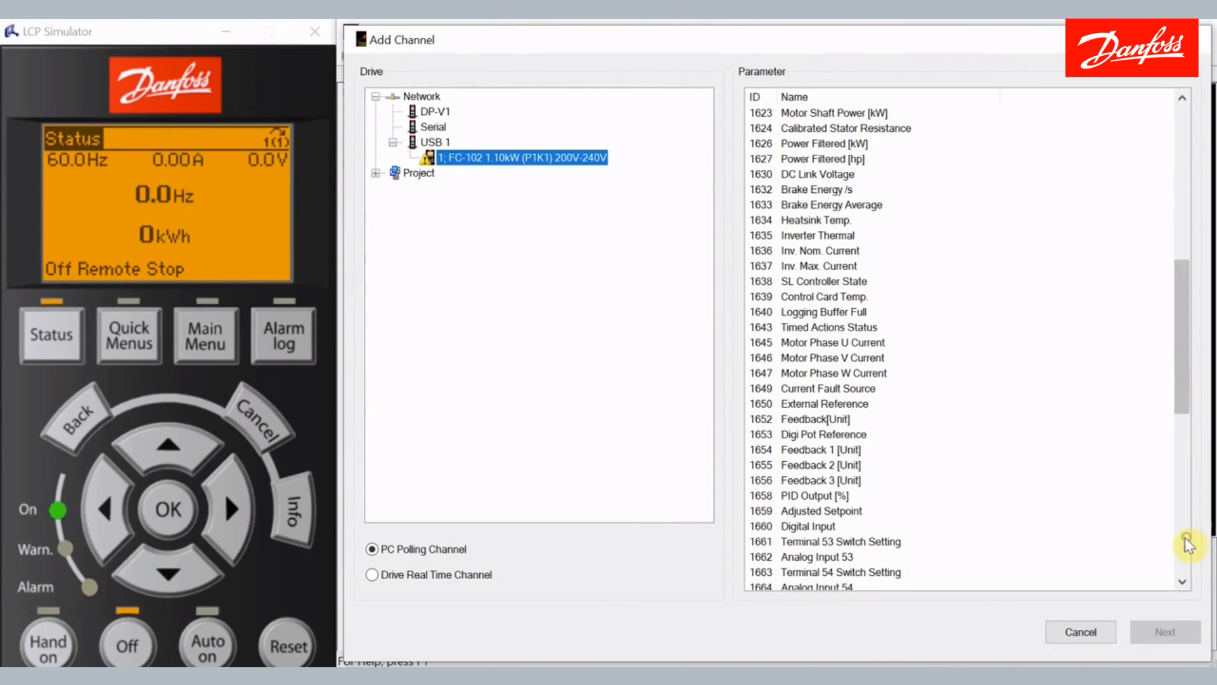
click(830, 175)
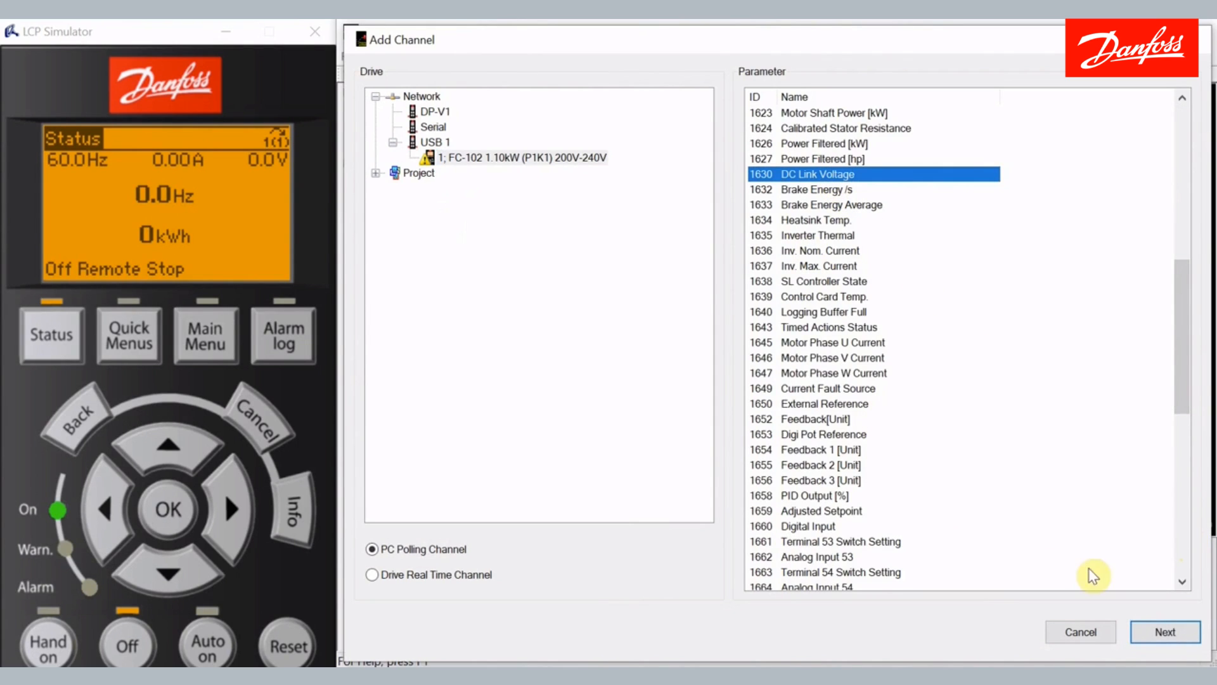
click(1157, 630)
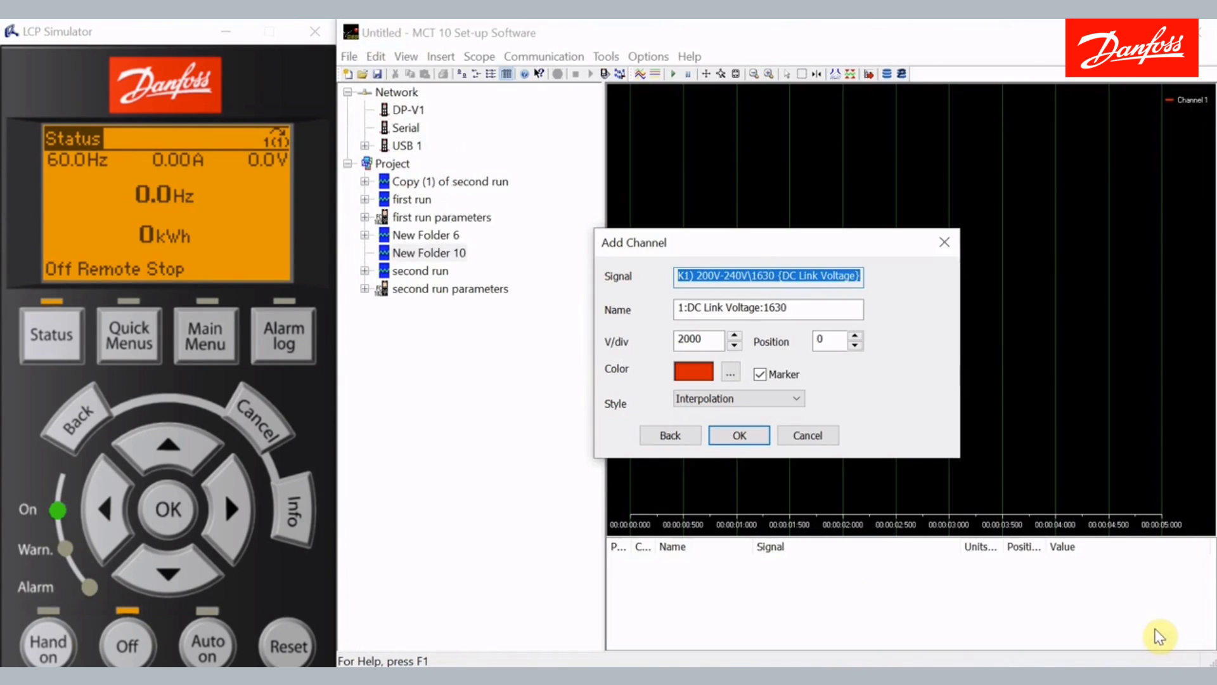
drag(710, 339, 692, 341)
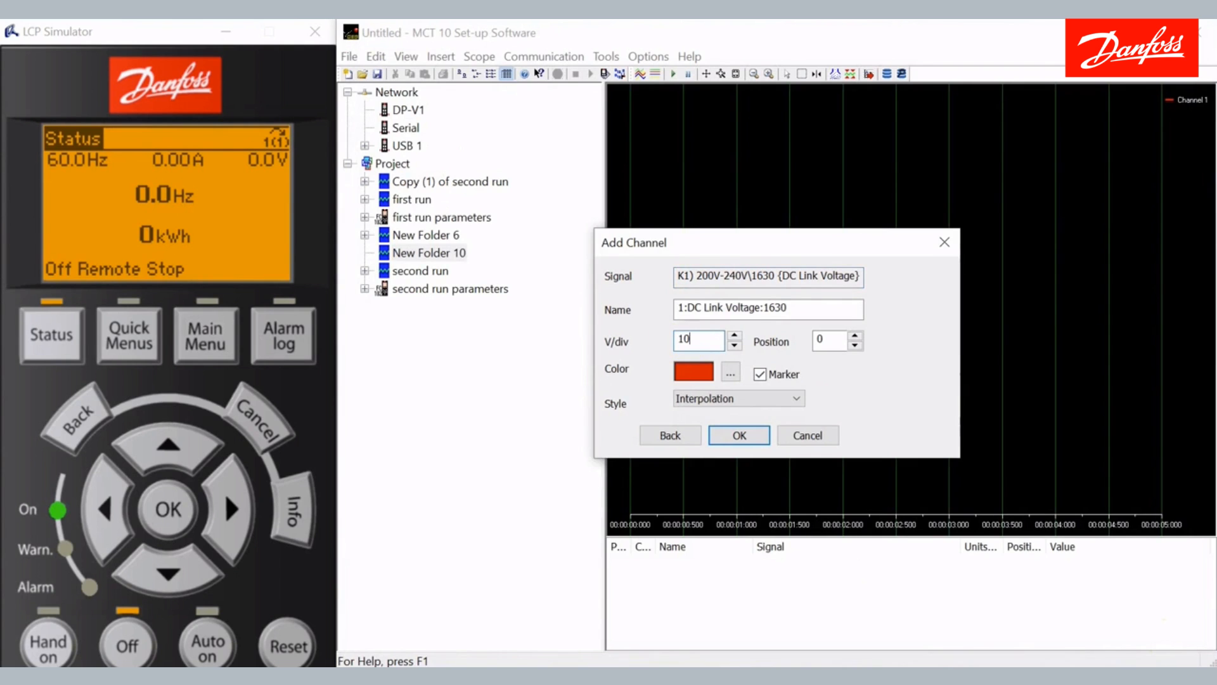
key(Return)
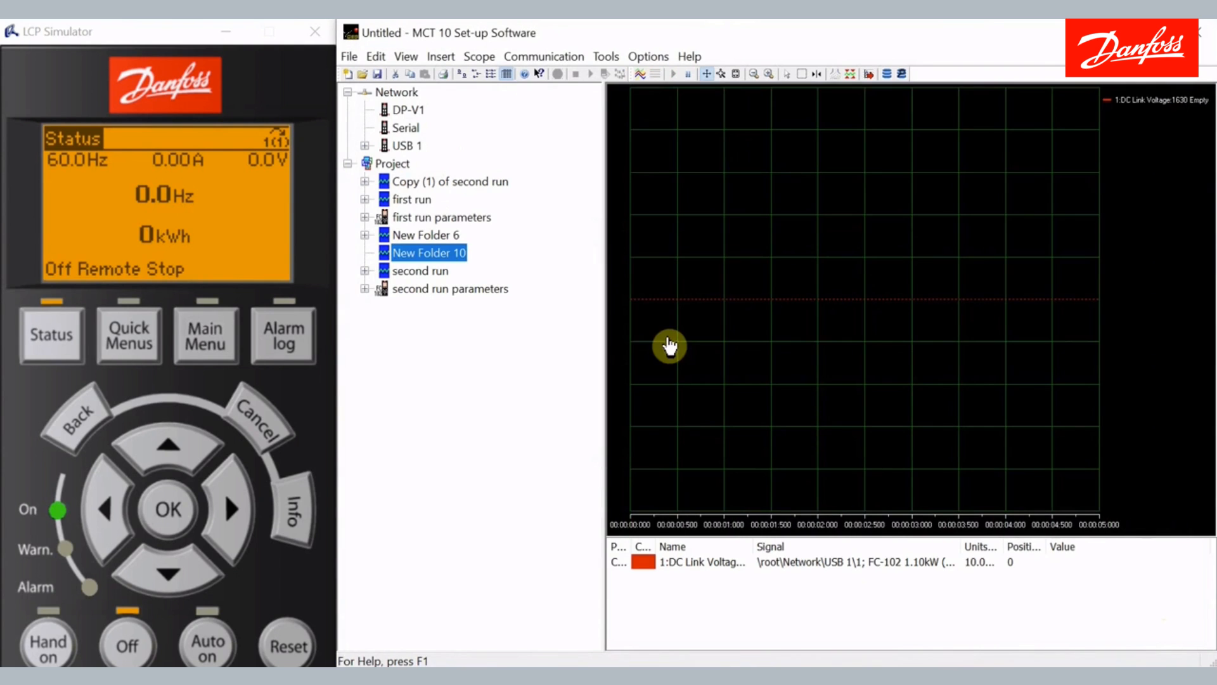
Step: Start polling the DC link voltage and shift its trace vertically to position -342 to bring it into view
click(638, 74)
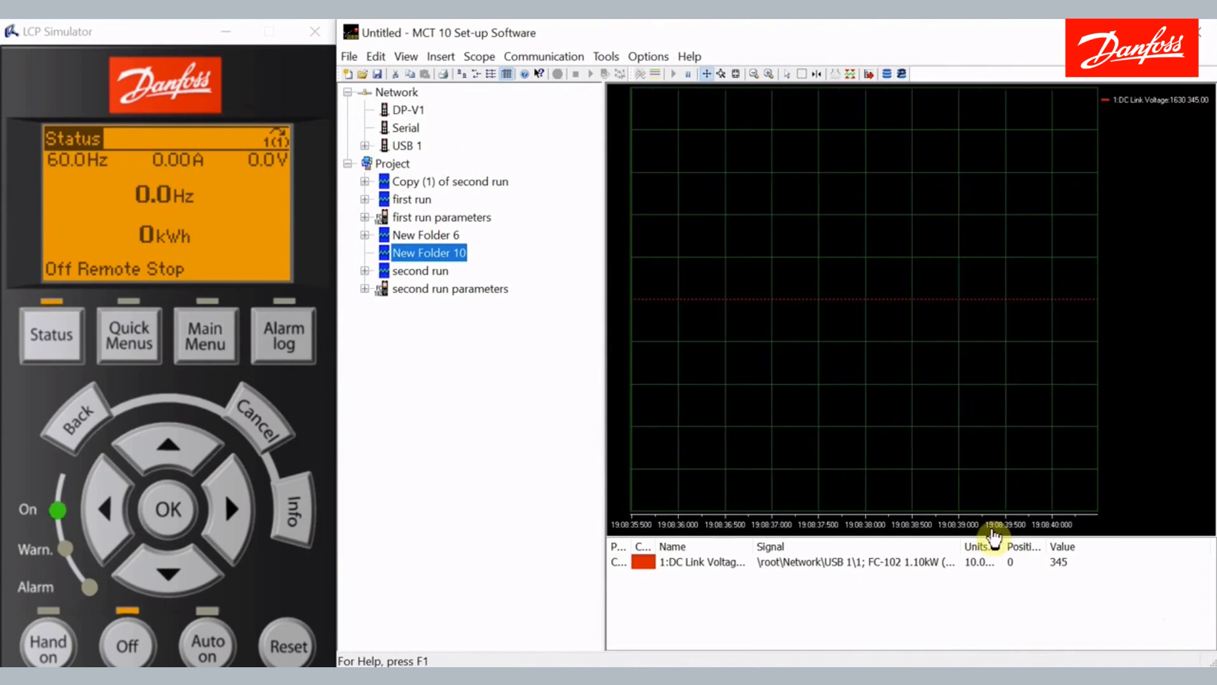
click(933, 311)
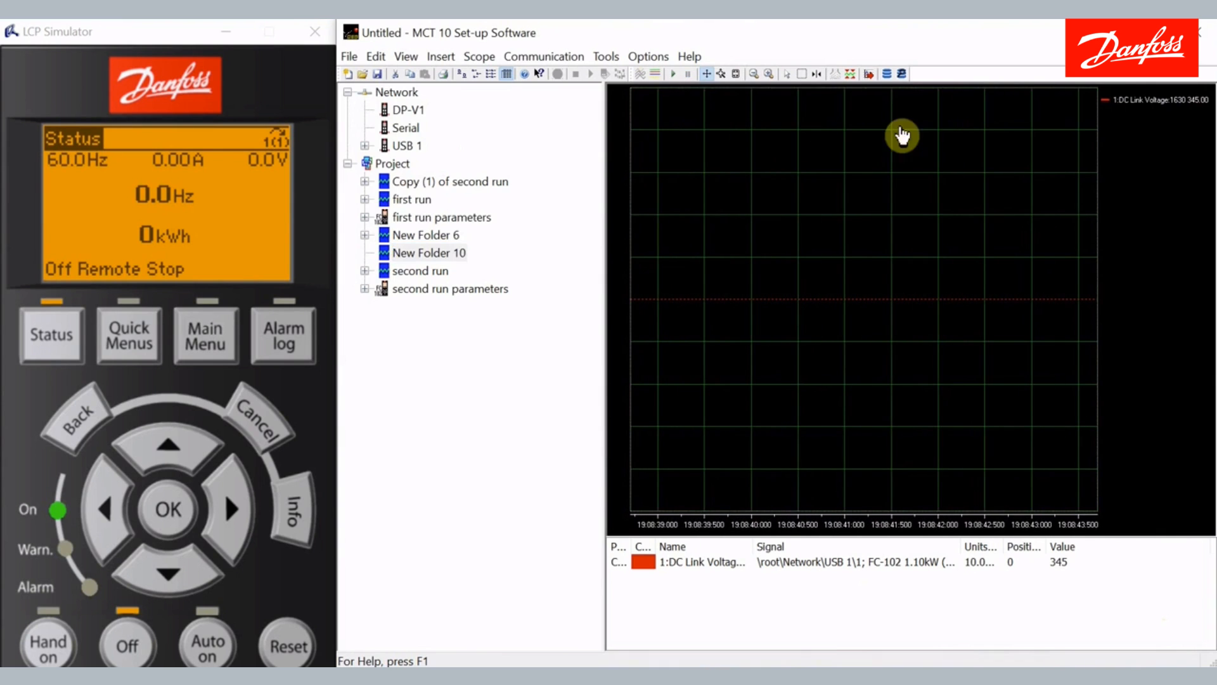
drag(893, 104, 900, 441)
mouse_move(932, 132)
mouse_down()
mouse_move(947, 427)
mouse_move(919, 416)
mouse_move(918, 433)
mouse_move(945, 481)
mouse_up()
drag(956, 125, 947, 262)
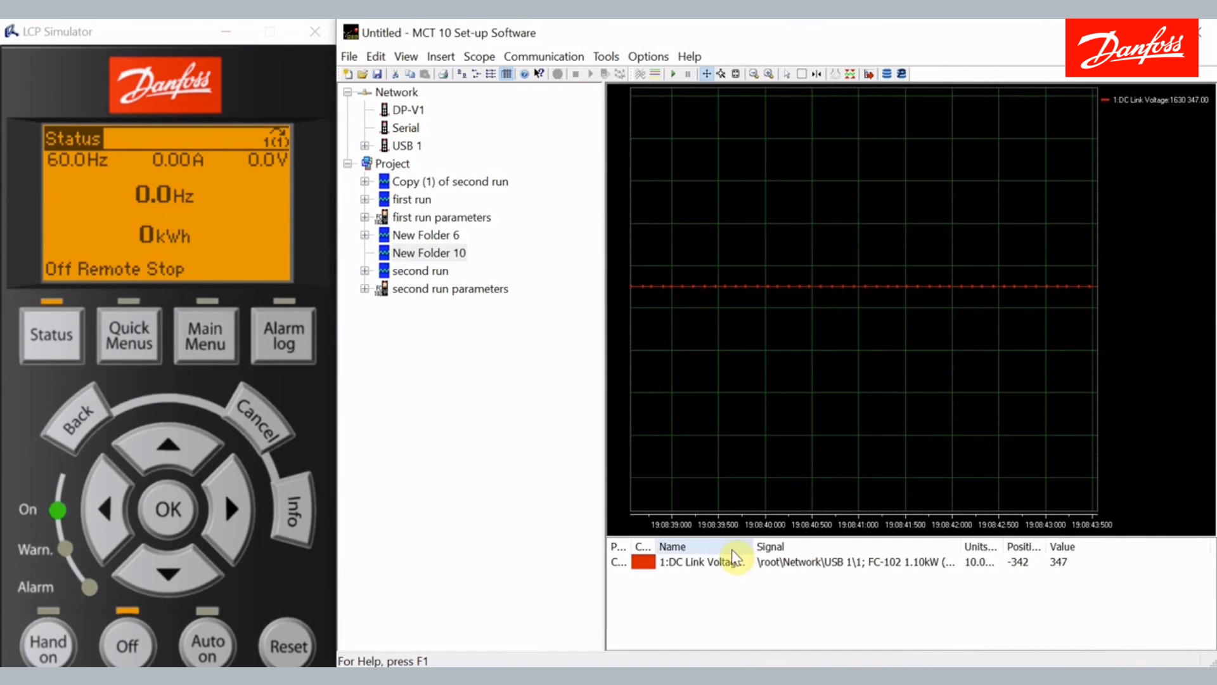
Step: Remove the DC Link Voltage channel from the scope
click(738, 564)
right_click(738, 566)
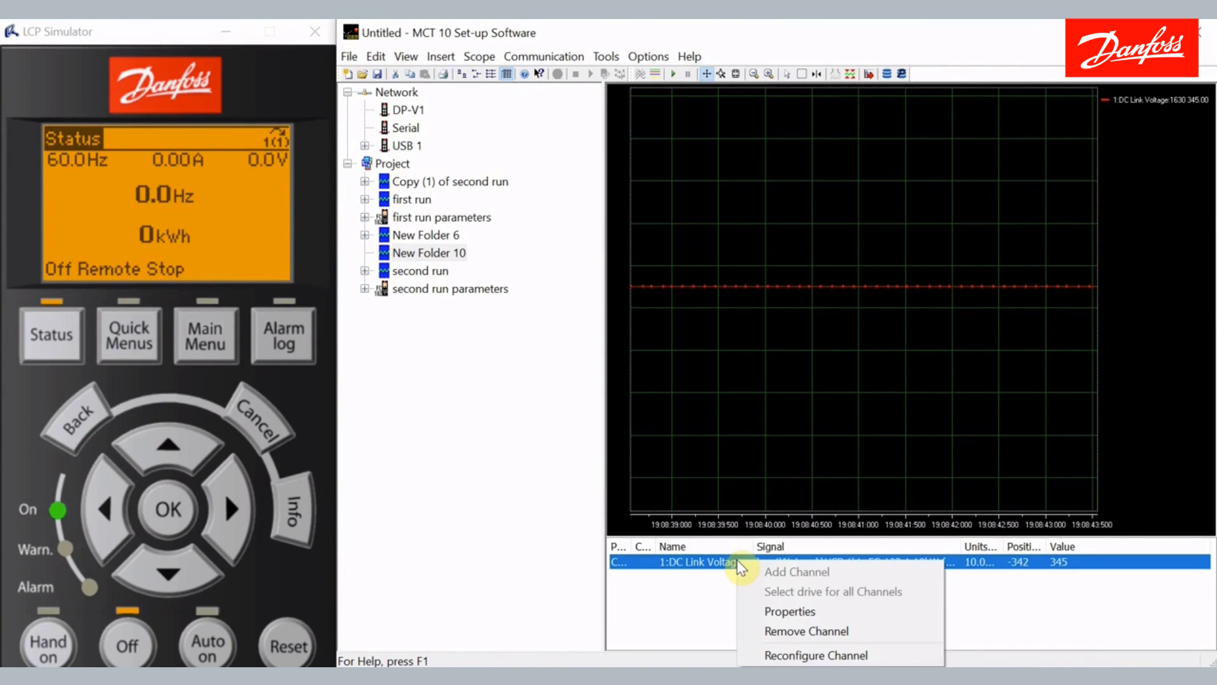
click(788, 631)
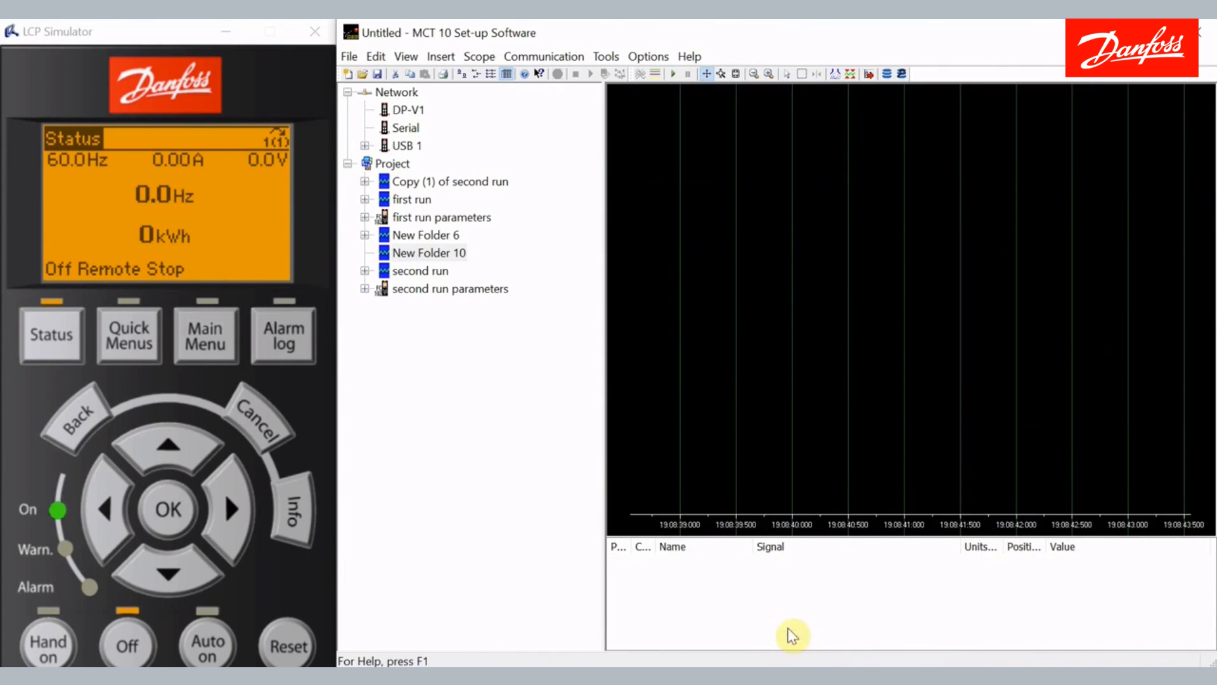
Step: Add a PC polling channel for the USB 1 FC-102 drive's 1630 DC Link Voltage at 2000 V/div and position 0
right_click(695, 586)
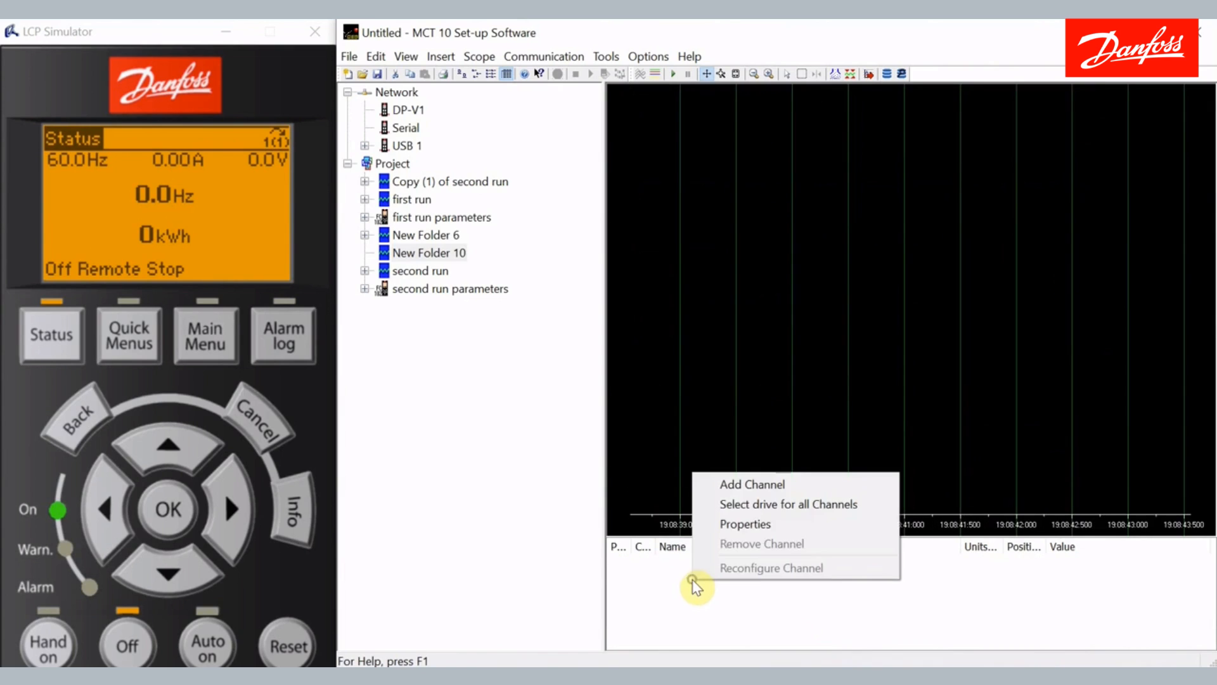
click(755, 485)
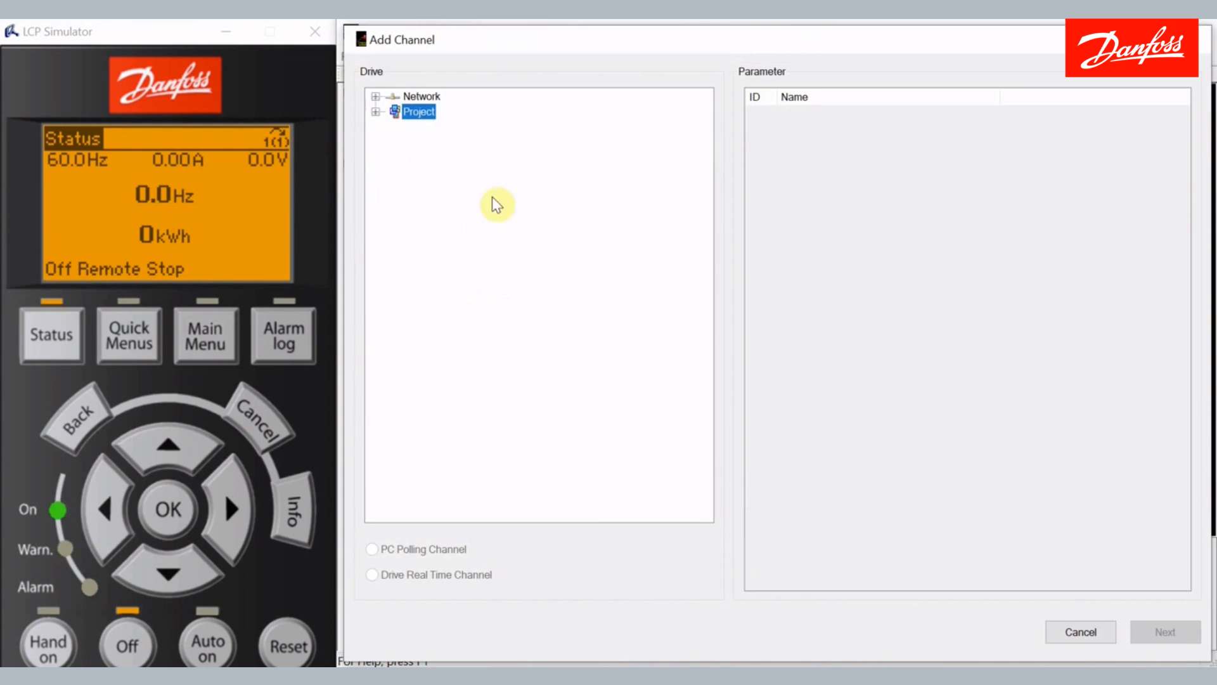
click(375, 97)
click(393, 142)
click(460, 158)
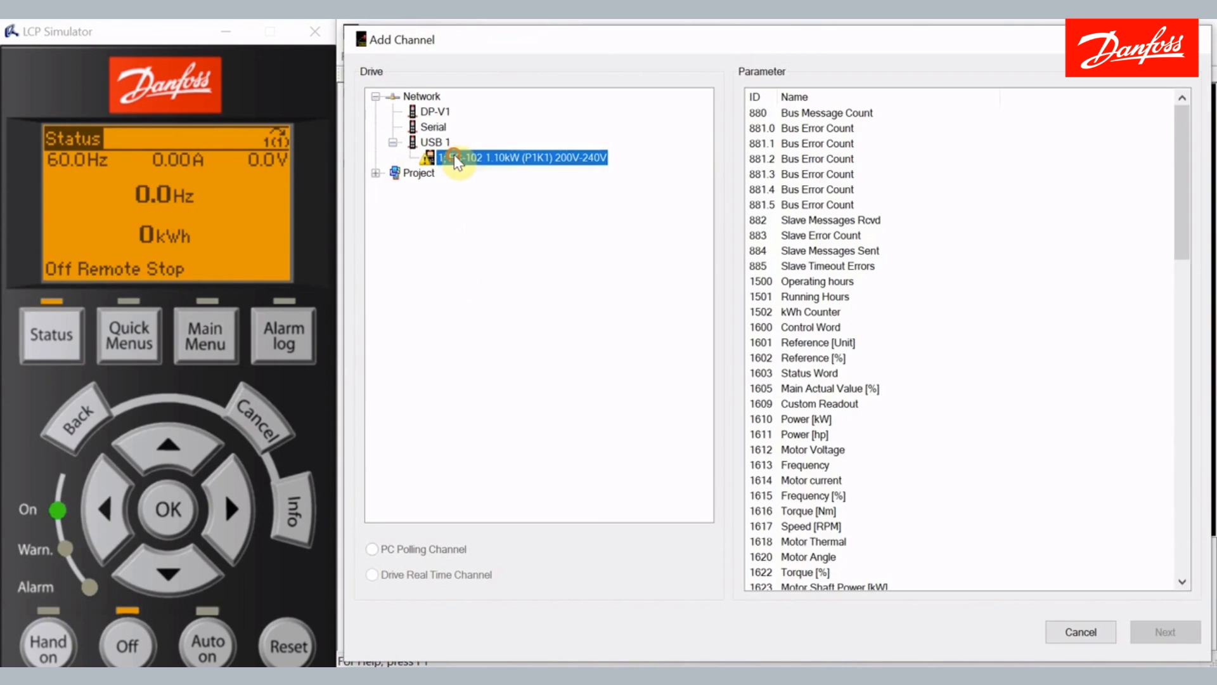
click(1183, 488)
click(847, 175)
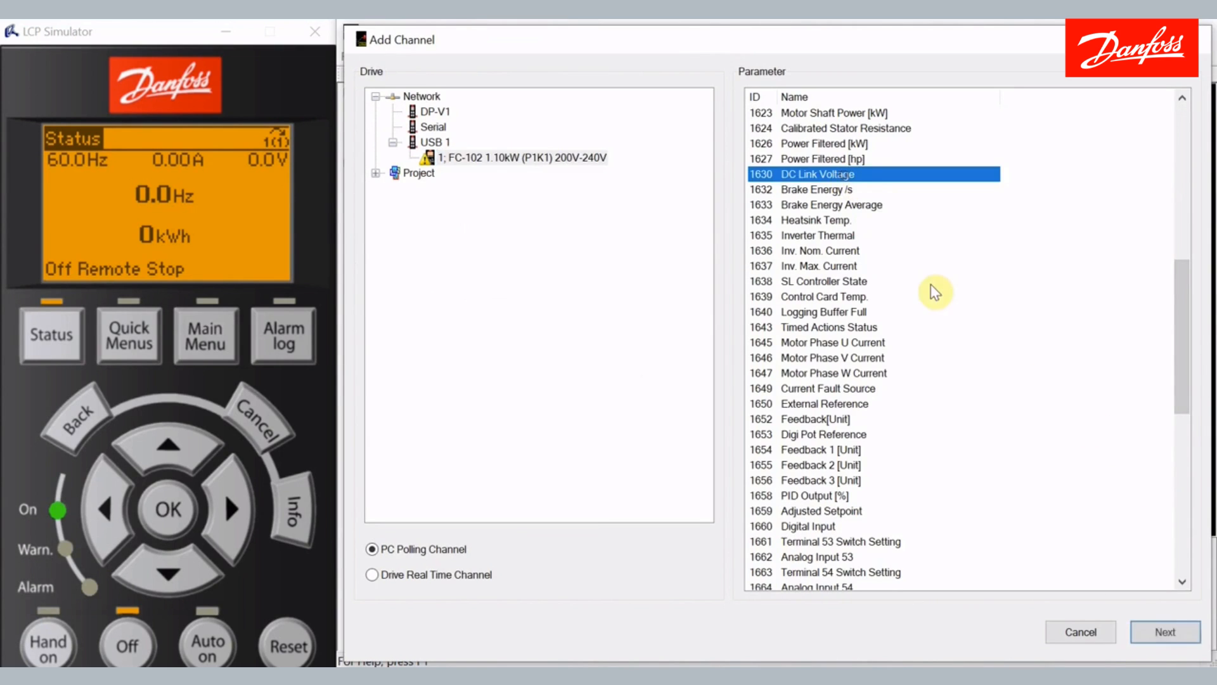
click(1183, 632)
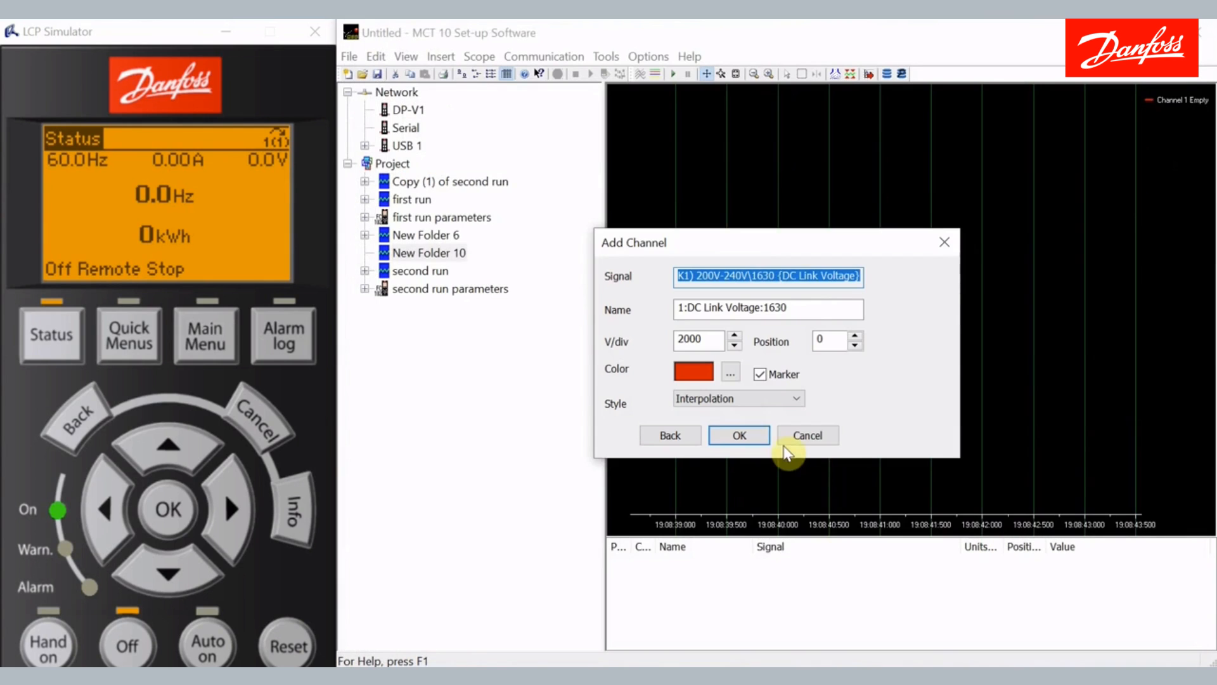
click(753, 434)
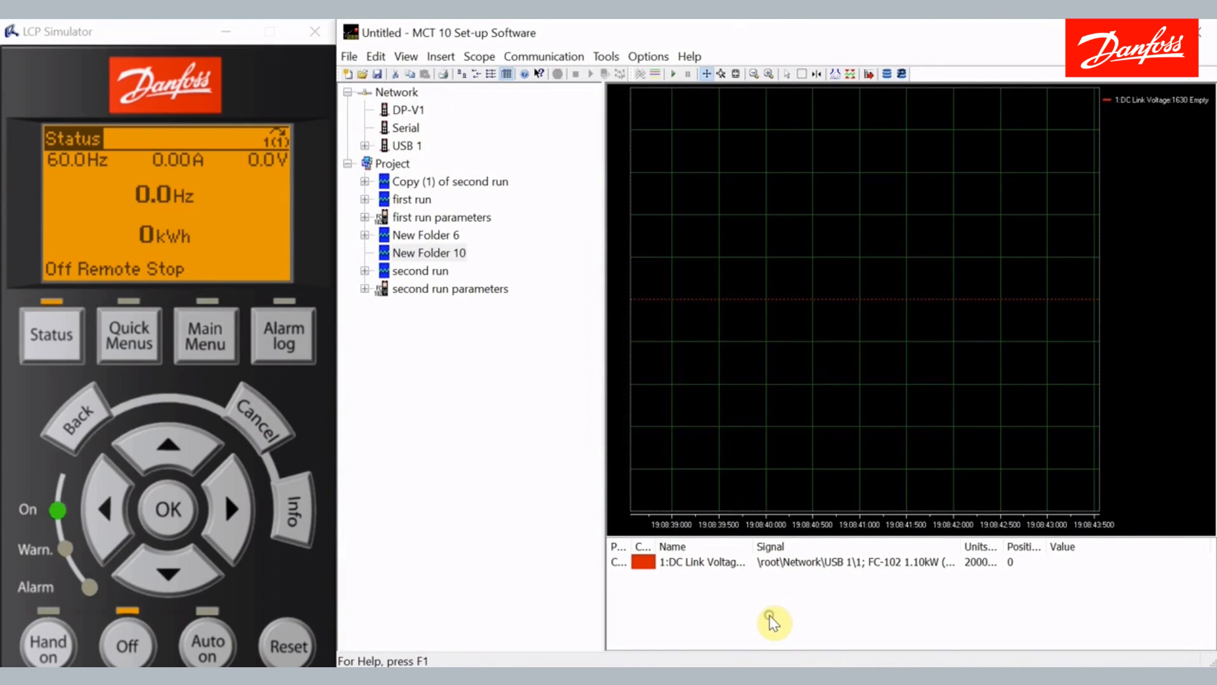
Step: Add a second channel for the same drive's 1613 Frequency parameter at 1000 Hz/div and position 0
right_click(769, 615)
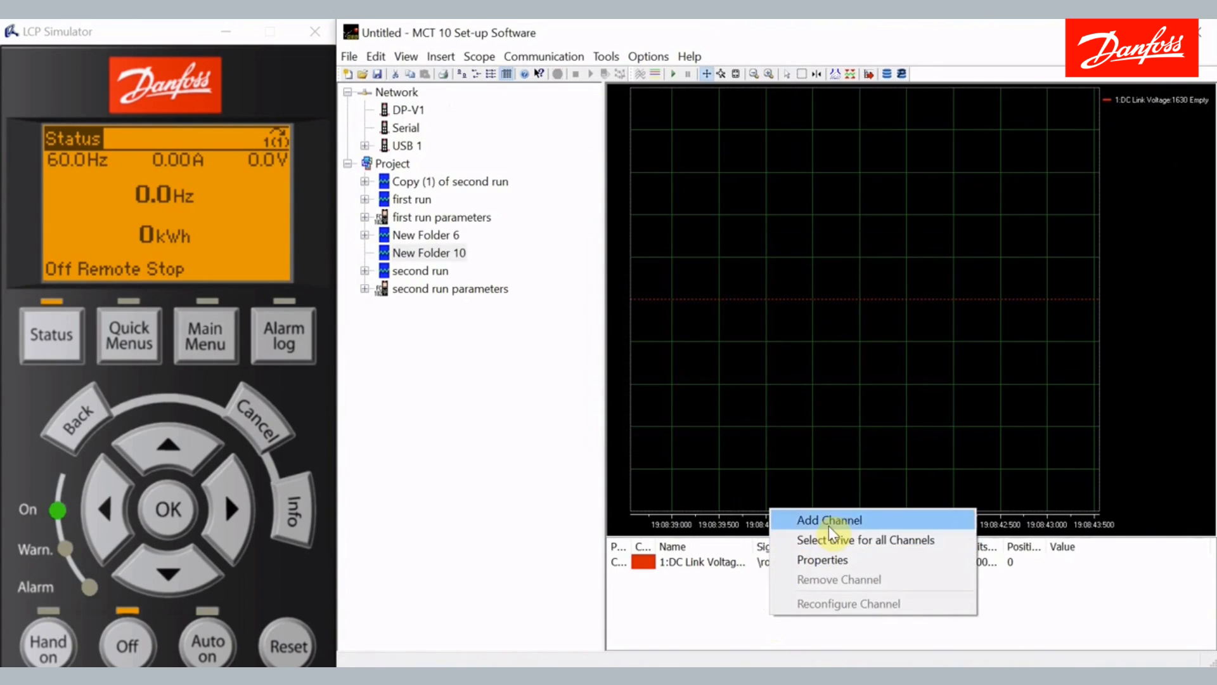
click(834, 528)
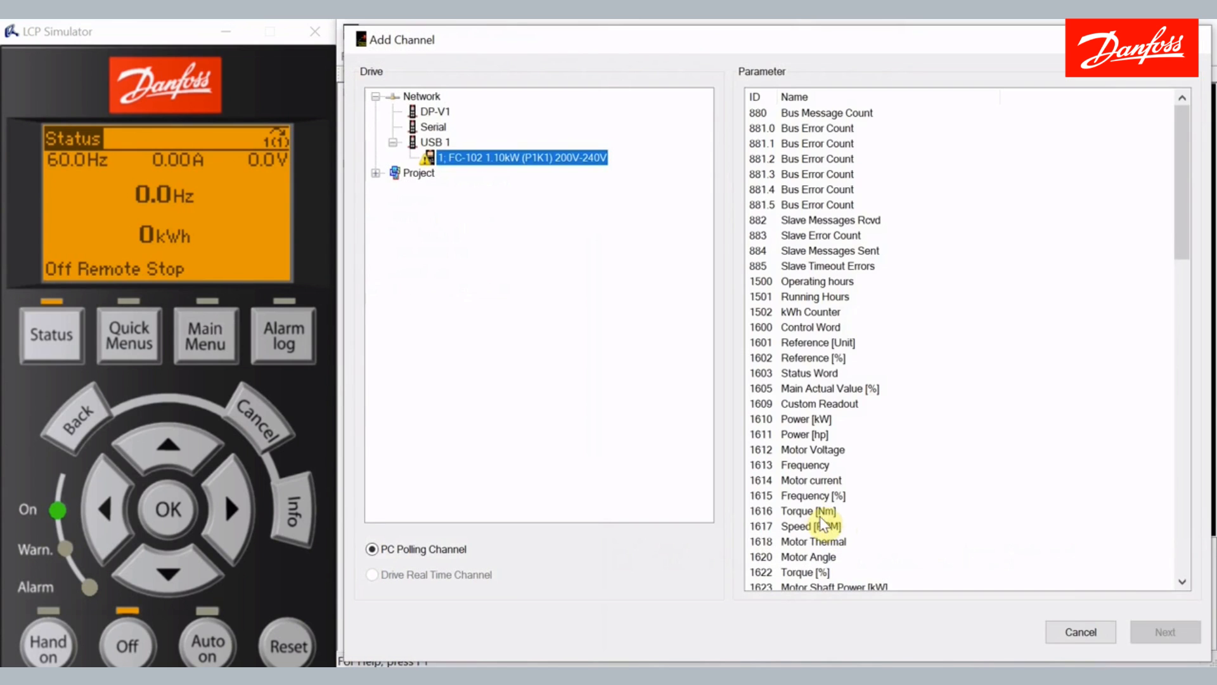
click(816, 467)
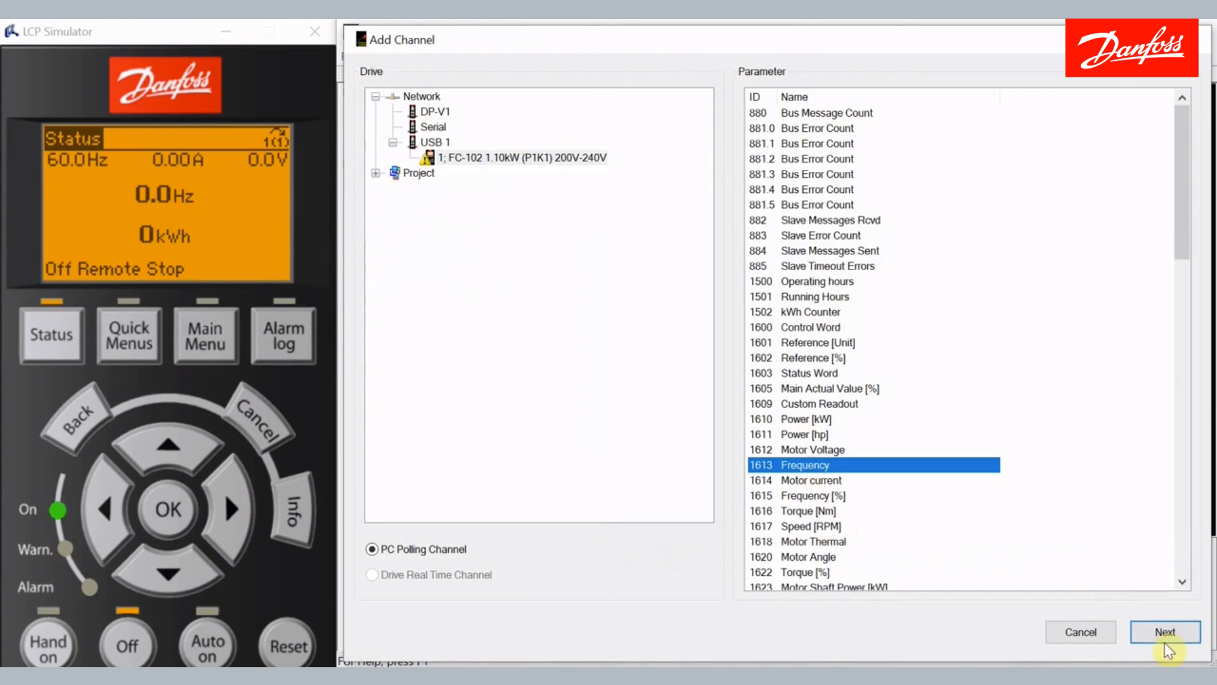
click(1165, 630)
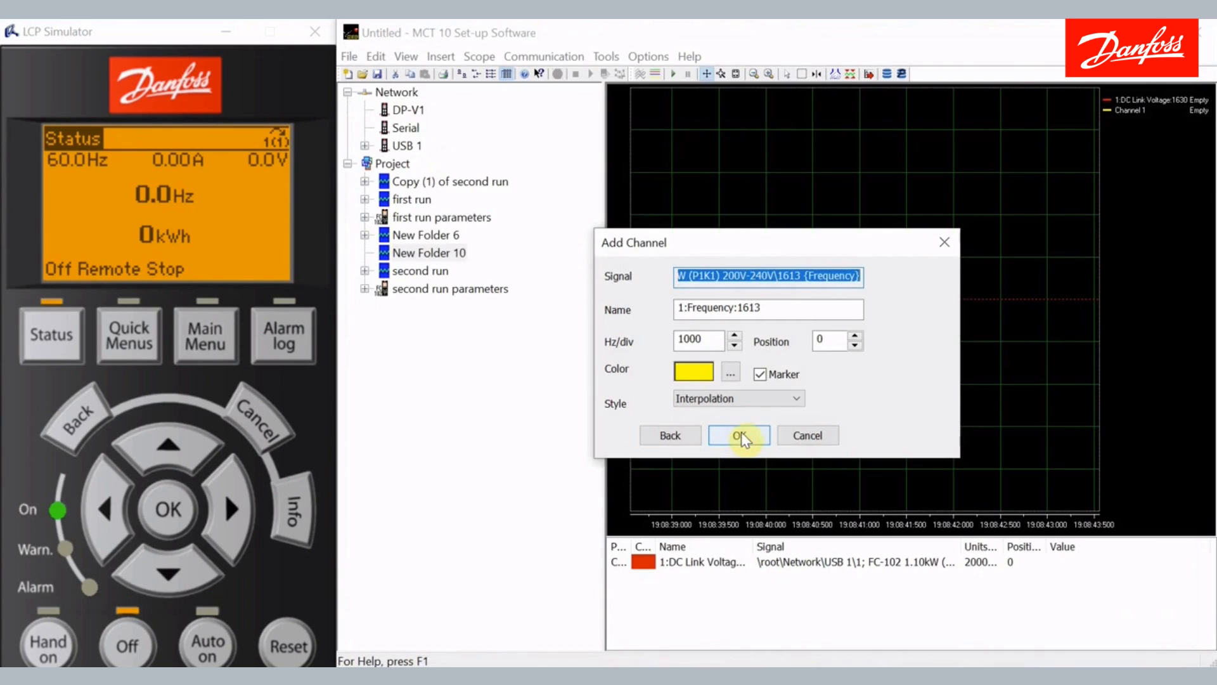
click(740, 436)
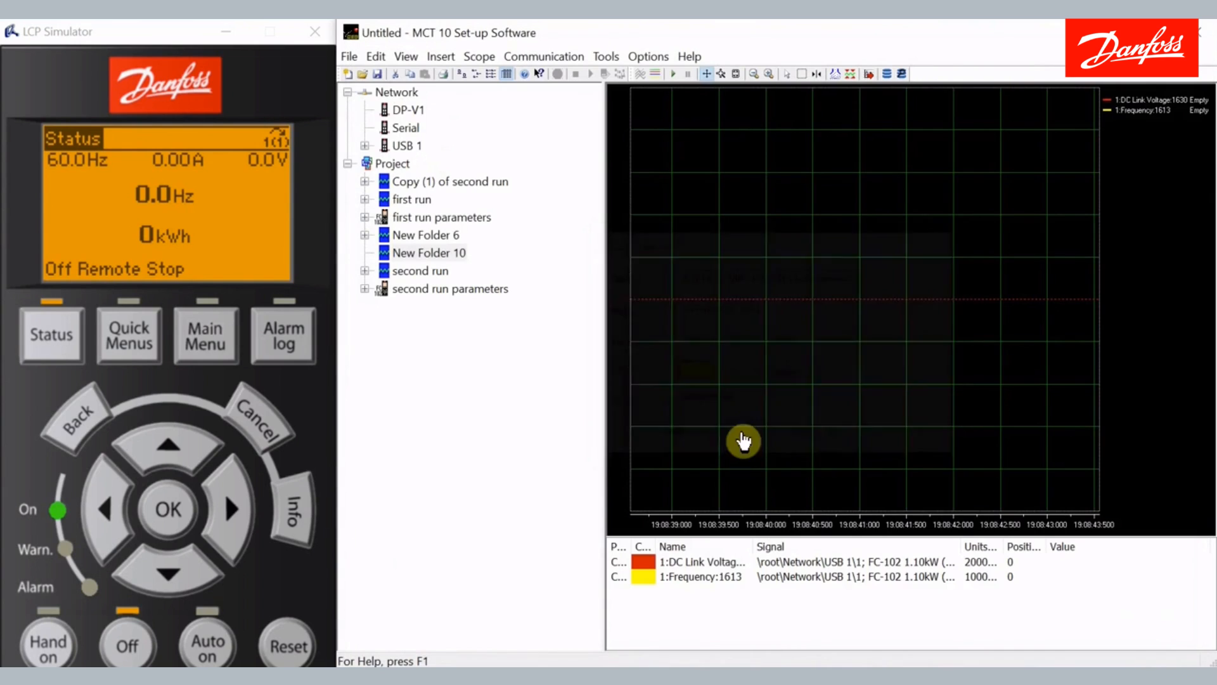
Step: Start polling both channels with auto-scaled traces, and start the drive in Auto On mode from the LCP Simulator
click(671, 74)
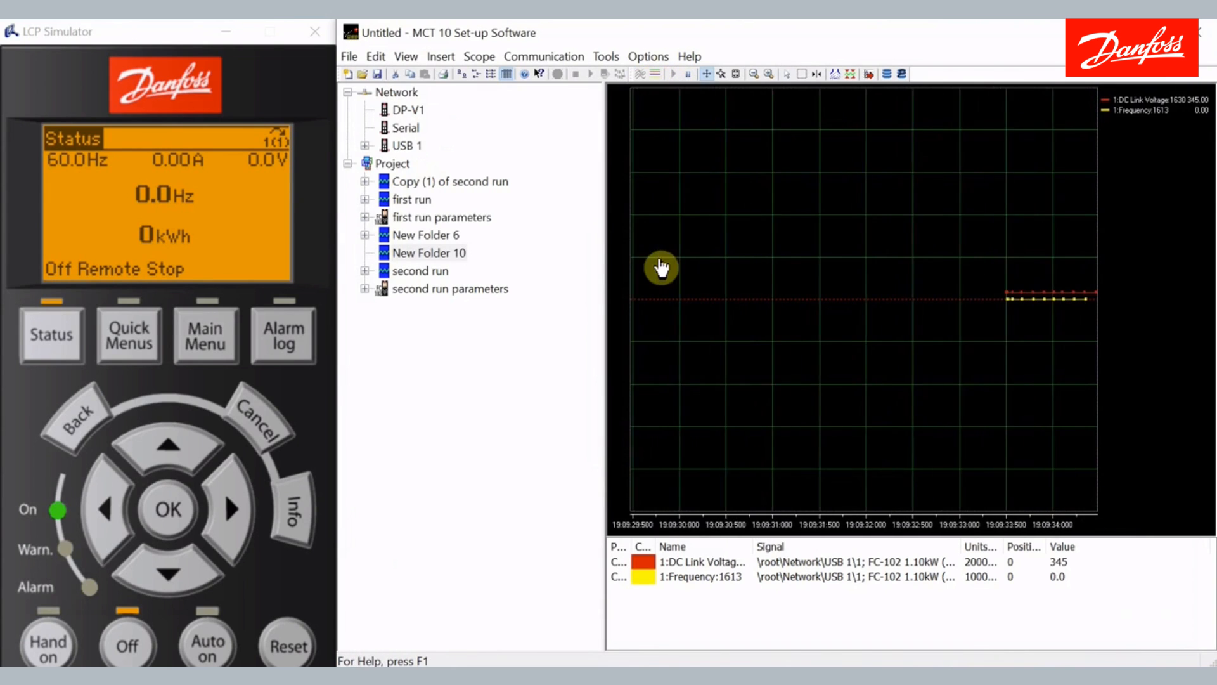
click(736, 75)
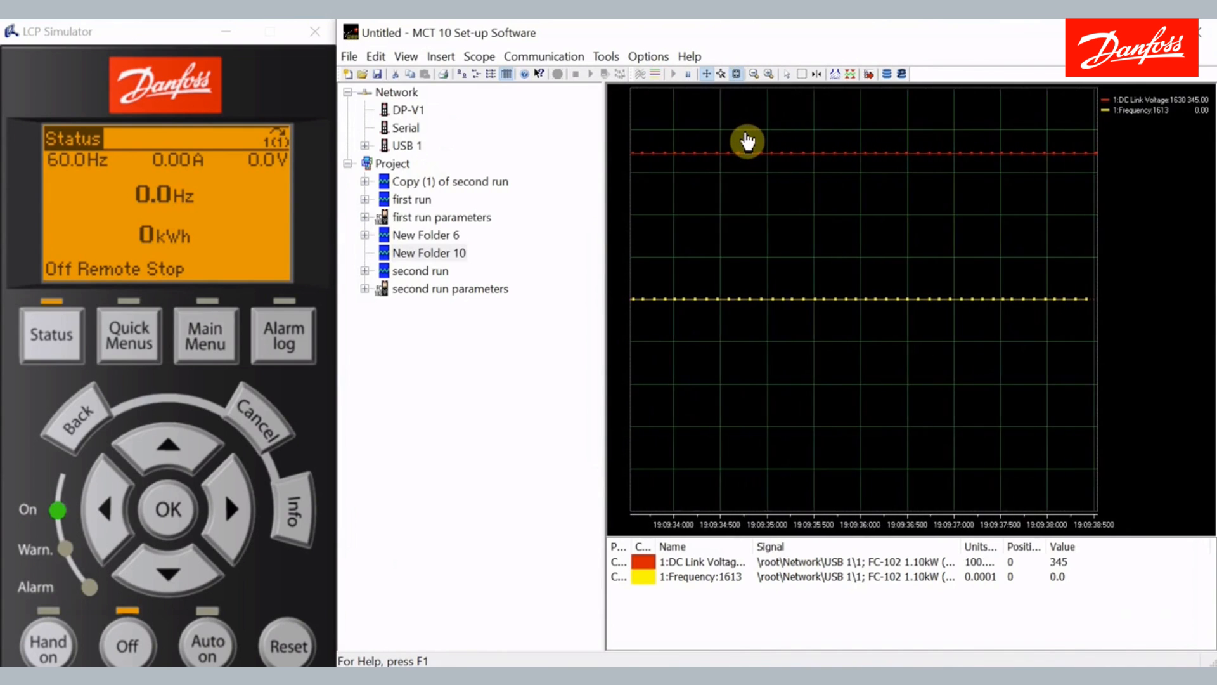
click(222, 625)
click(212, 642)
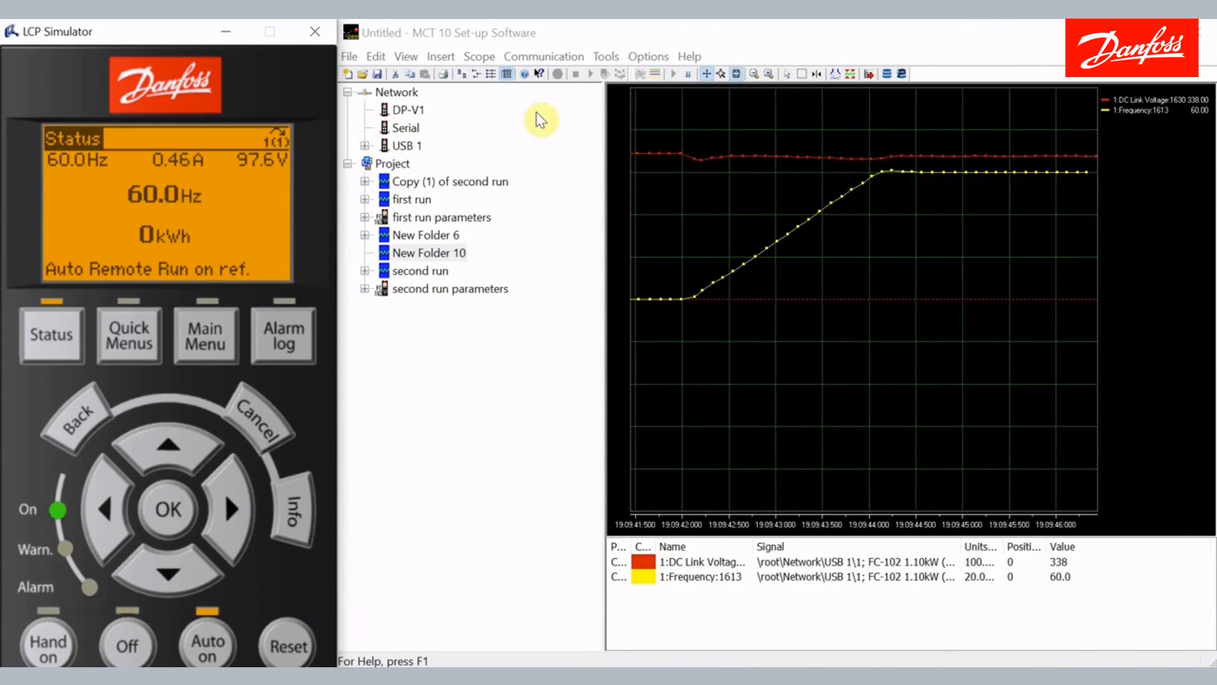
Step: Stop data acquisition and set the DC Link Voltage channel to 10 units/div at position -350
click(654, 74)
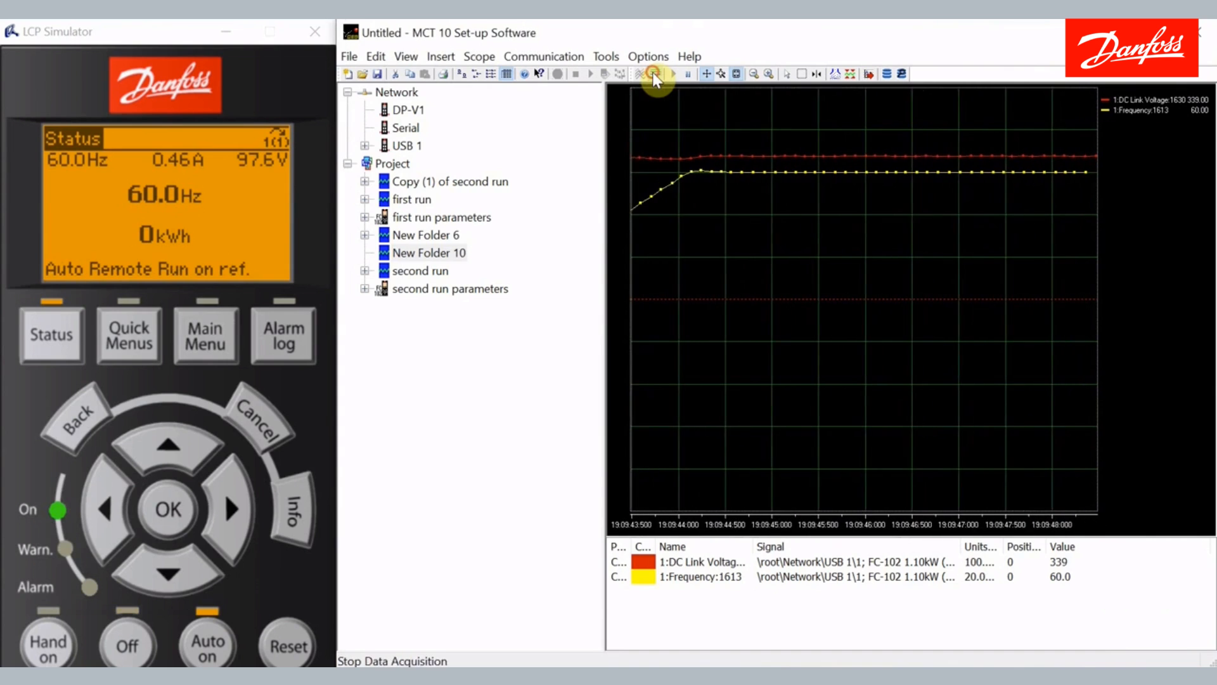
click(693, 561)
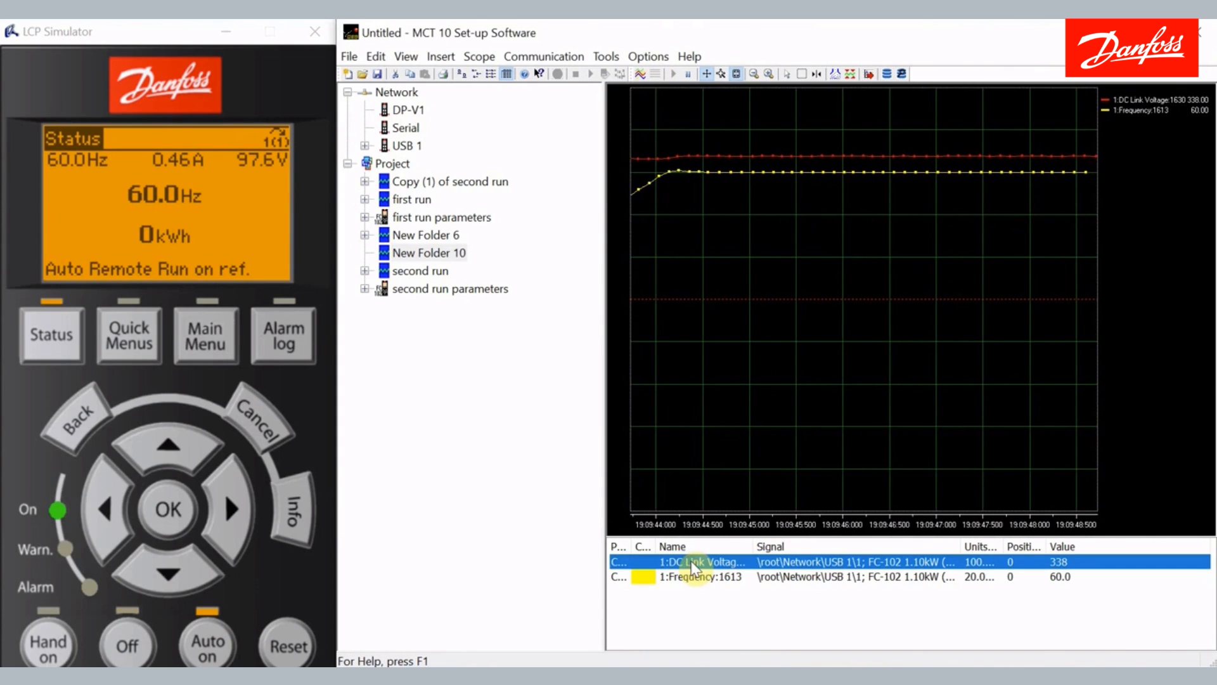
right_click(692, 562)
click(738, 612)
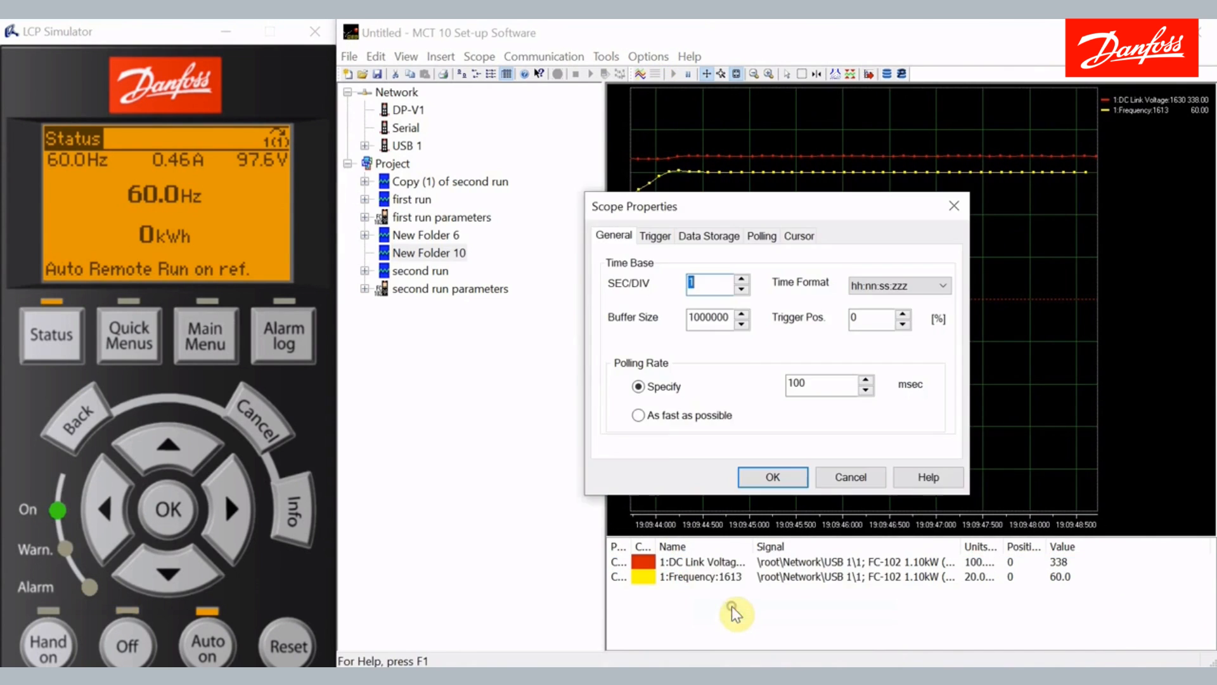
click(762, 236)
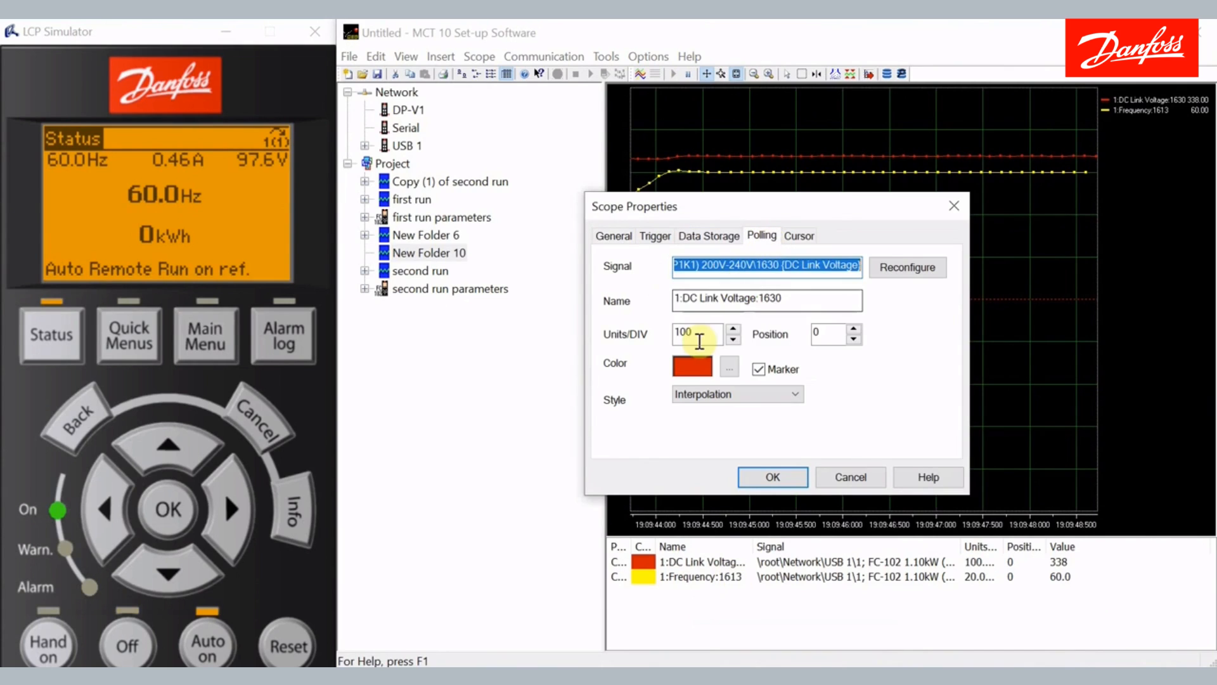
drag(699, 342, 656, 338)
text(1)
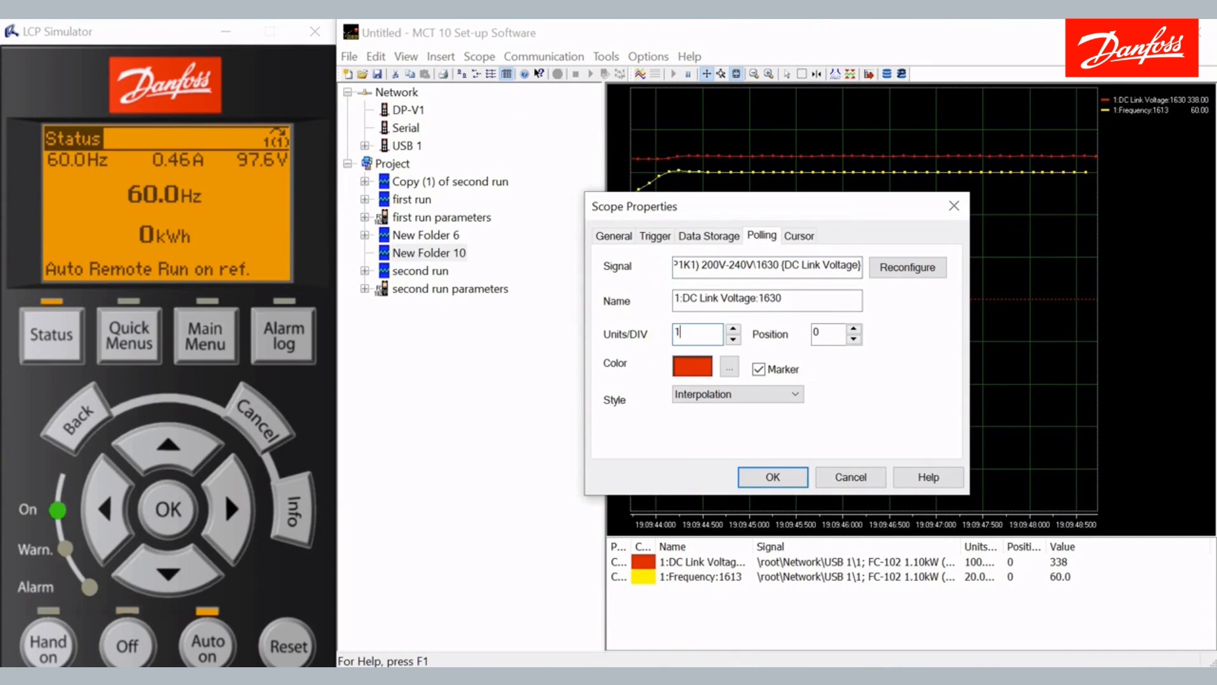
drag(819, 338, 791, 338)
key(Return)
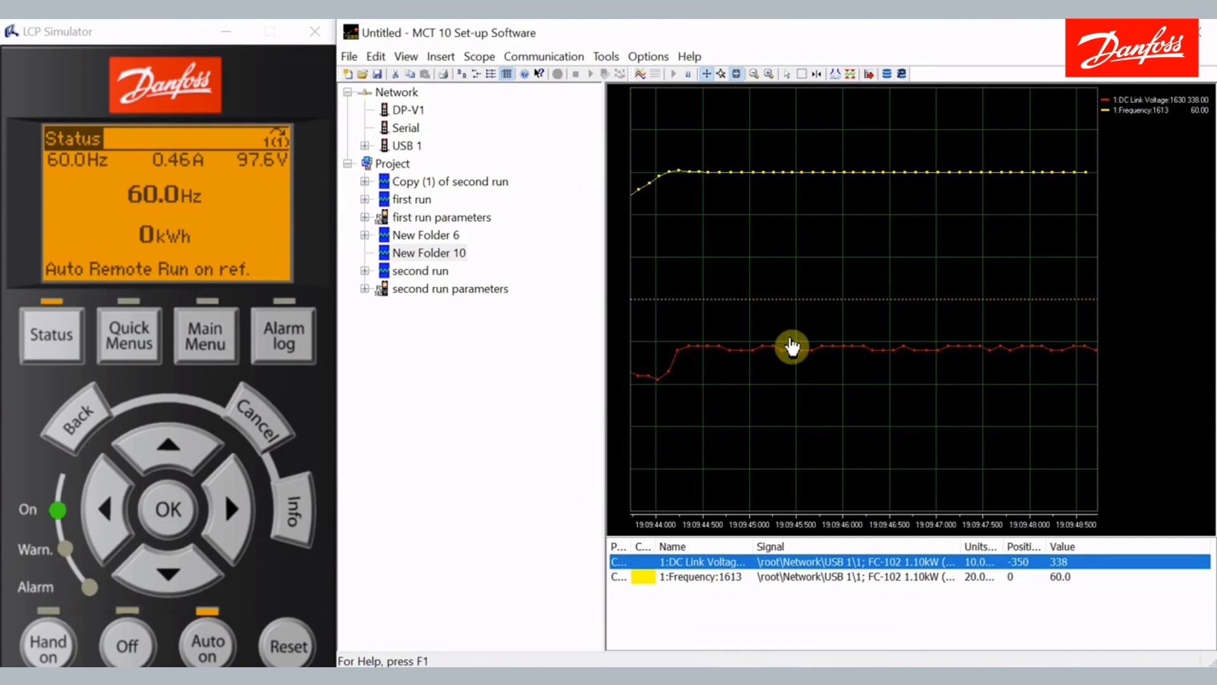
Step: Restart data acquisition to trace DC link voltage and frequency while the drive ramps down and back up
click(640, 76)
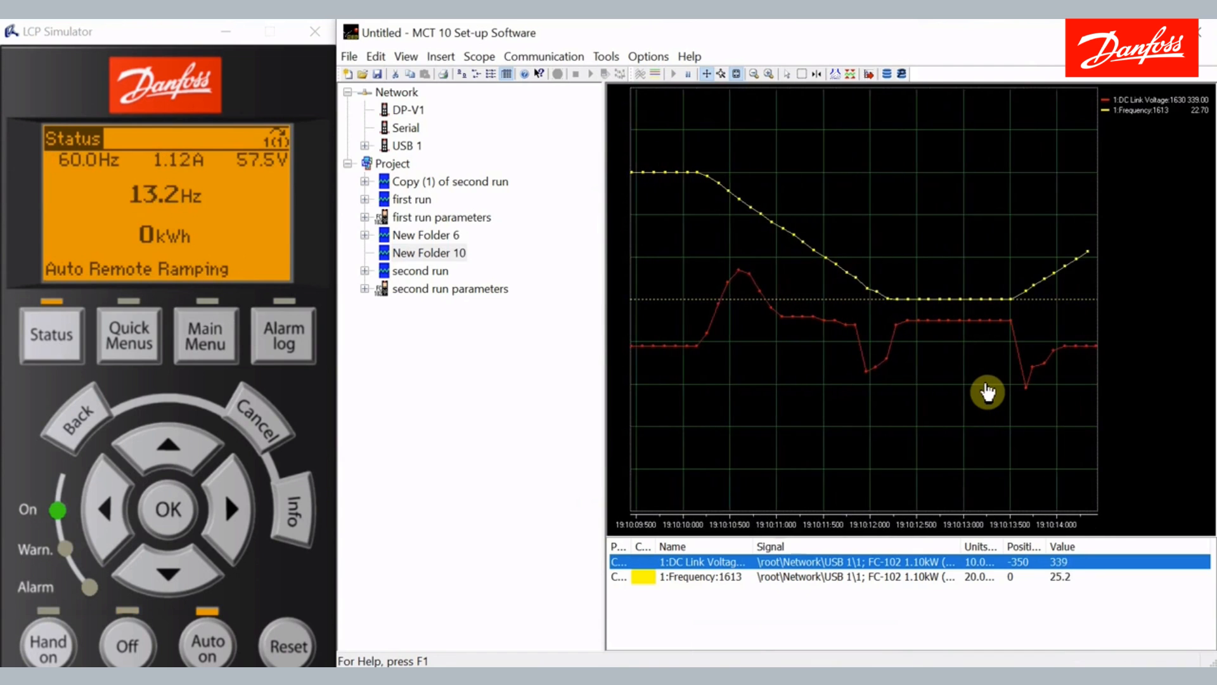
drag(988, 392, 964, 399)
drag(831, 441, 873, 441)
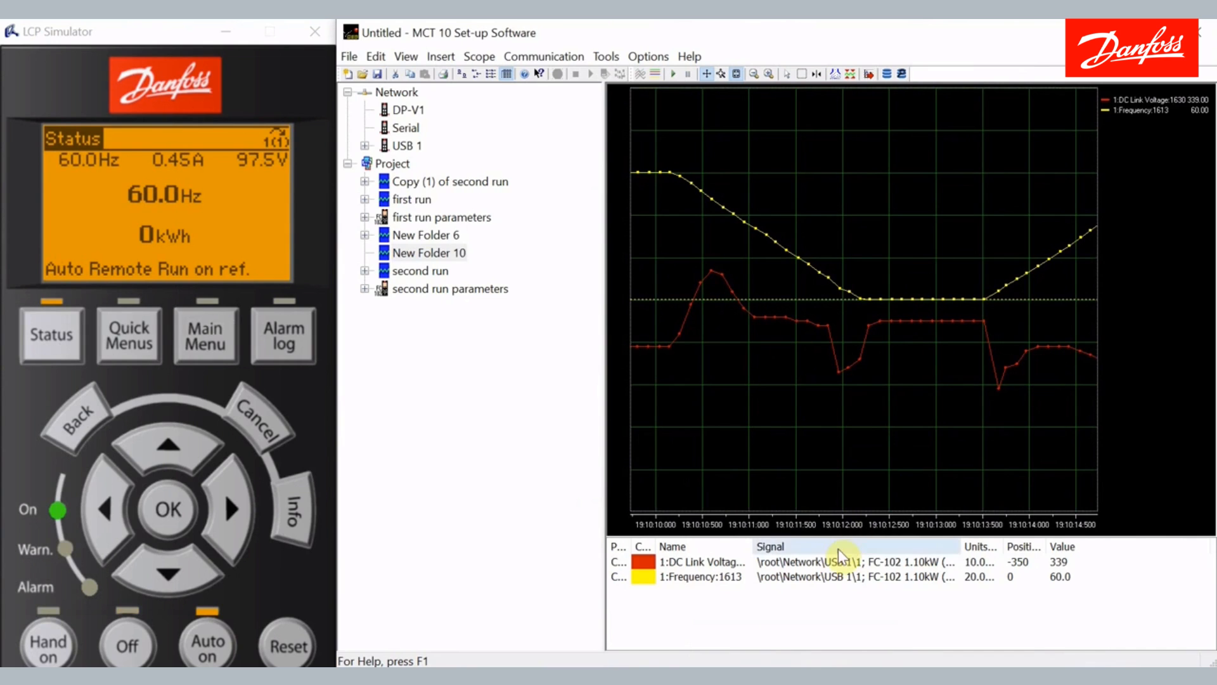
Step: Inspect the DC Link Voltage channel's signal in its polling properties, leaving the settings as they are
click(826, 560)
right_click(825, 559)
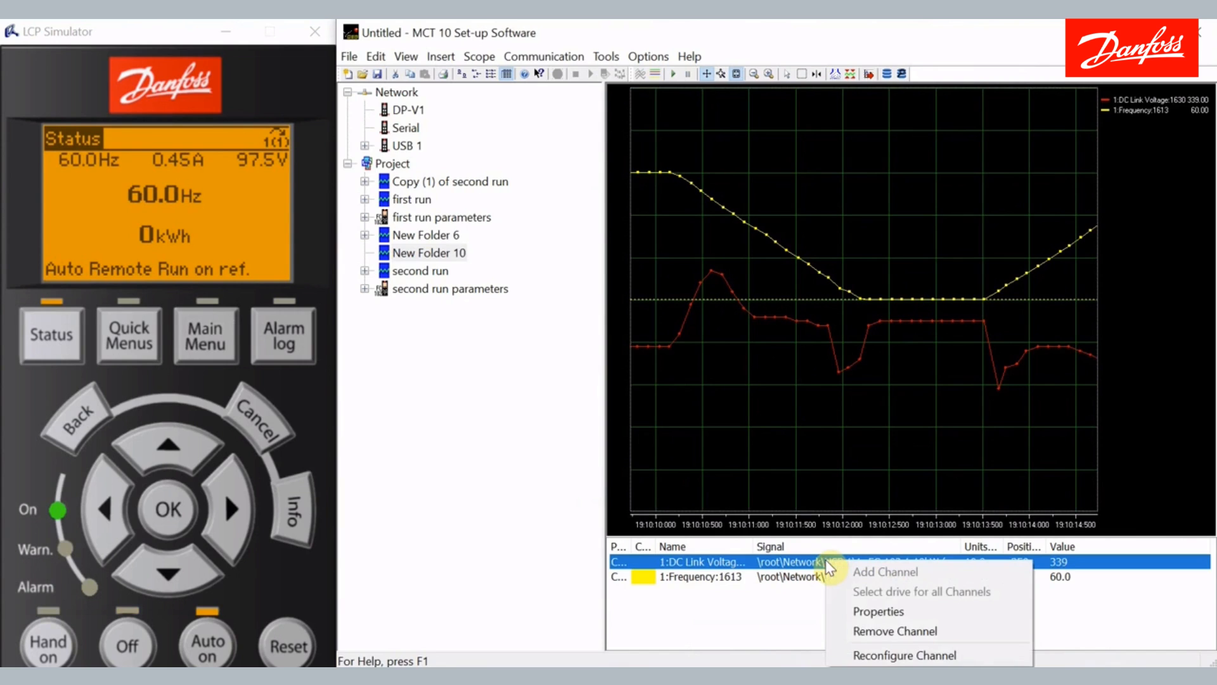
click(857, 614)
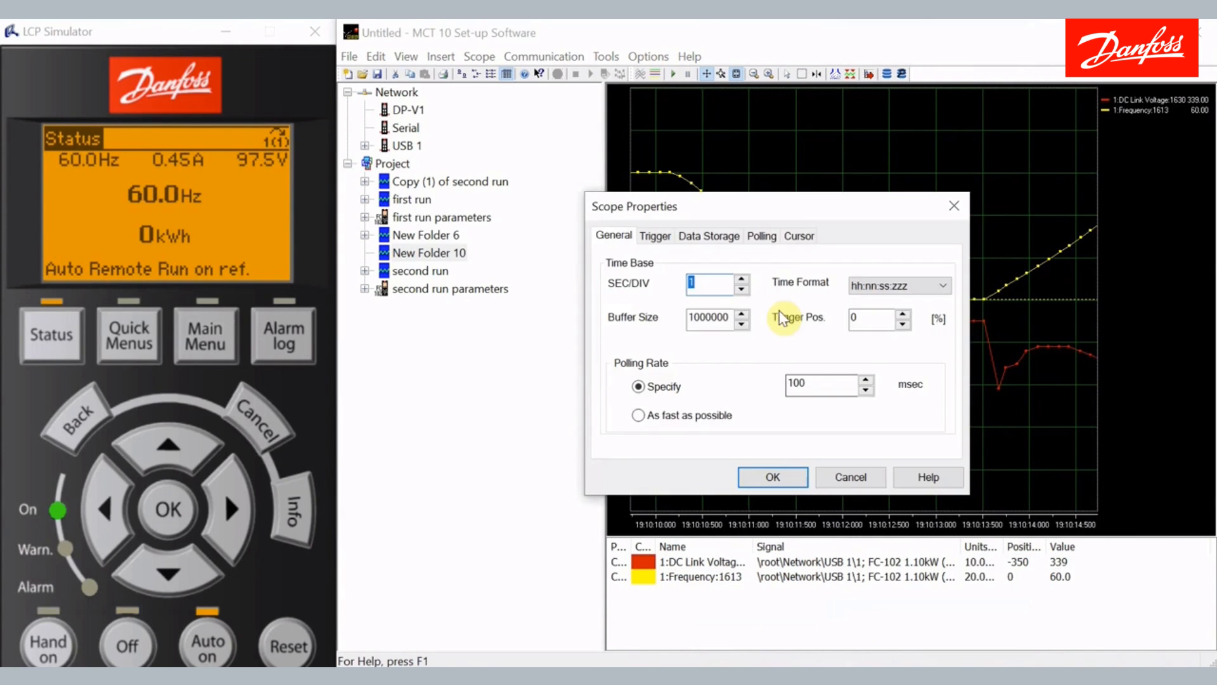
click(769, 241)
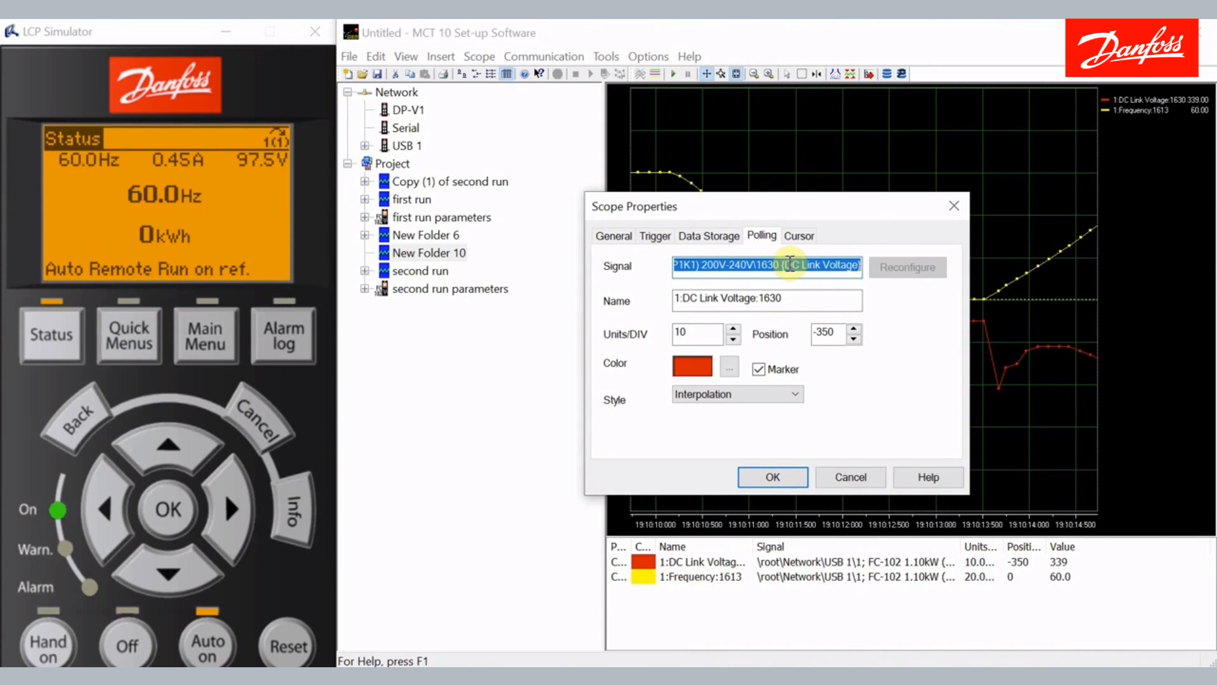
drag(786, 265, 865, 267)
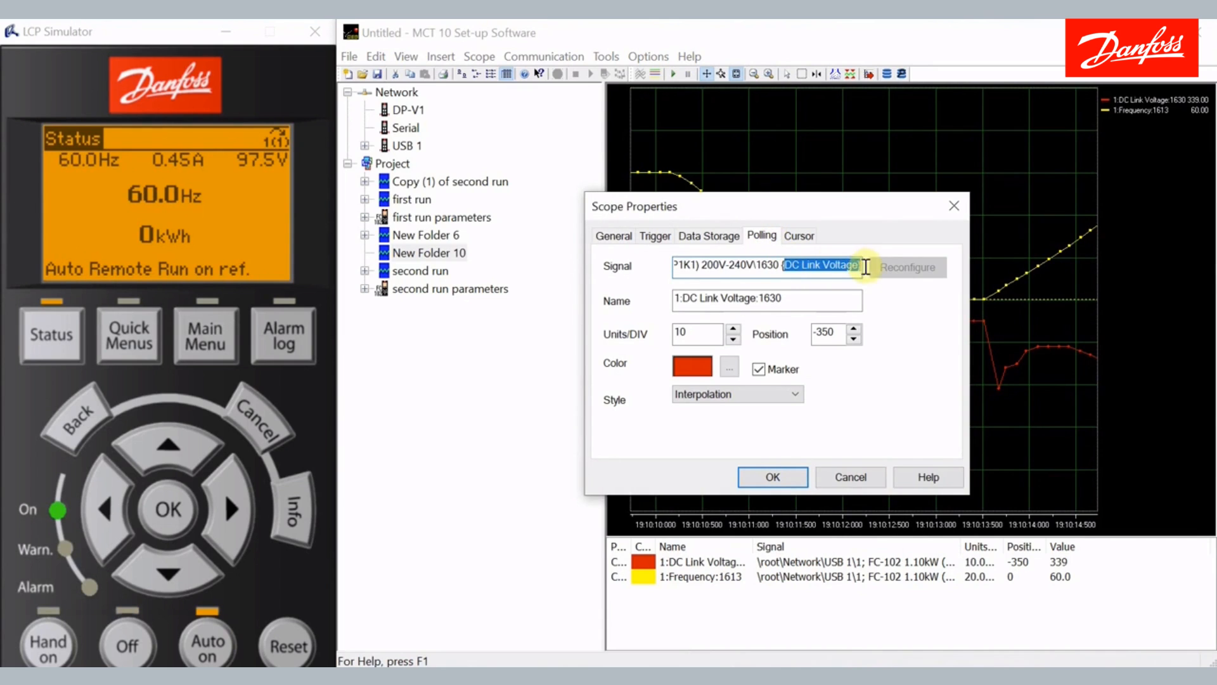
click(823, 265)
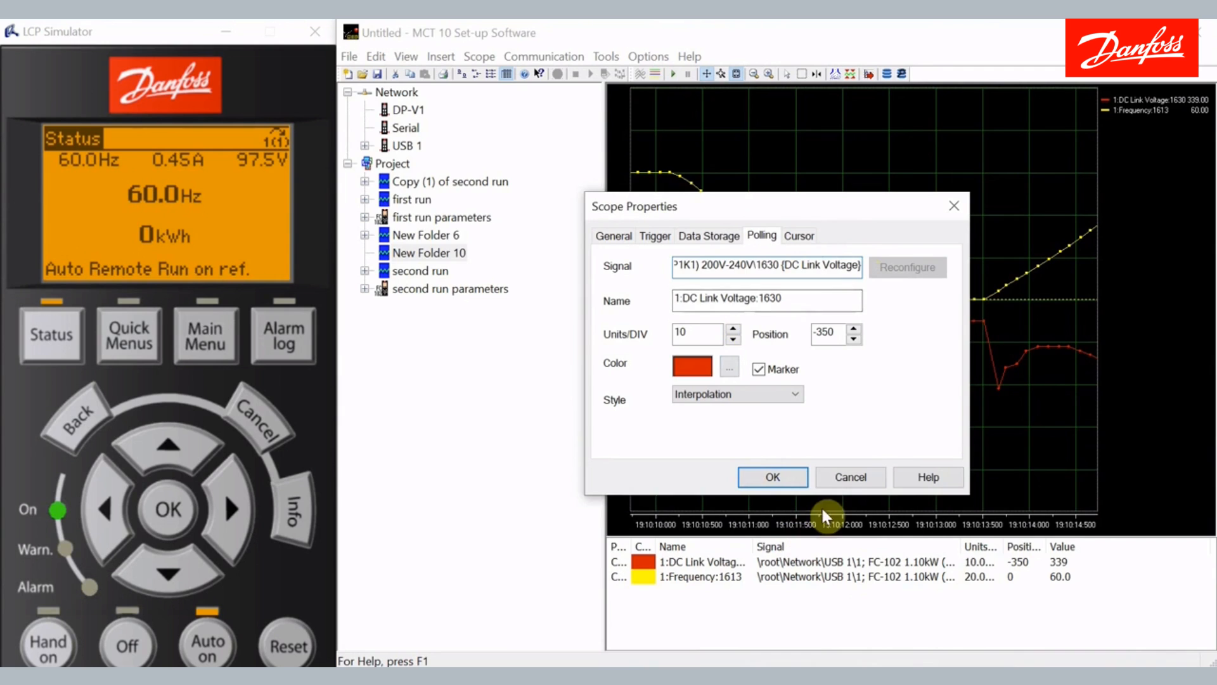
click(849, 476)
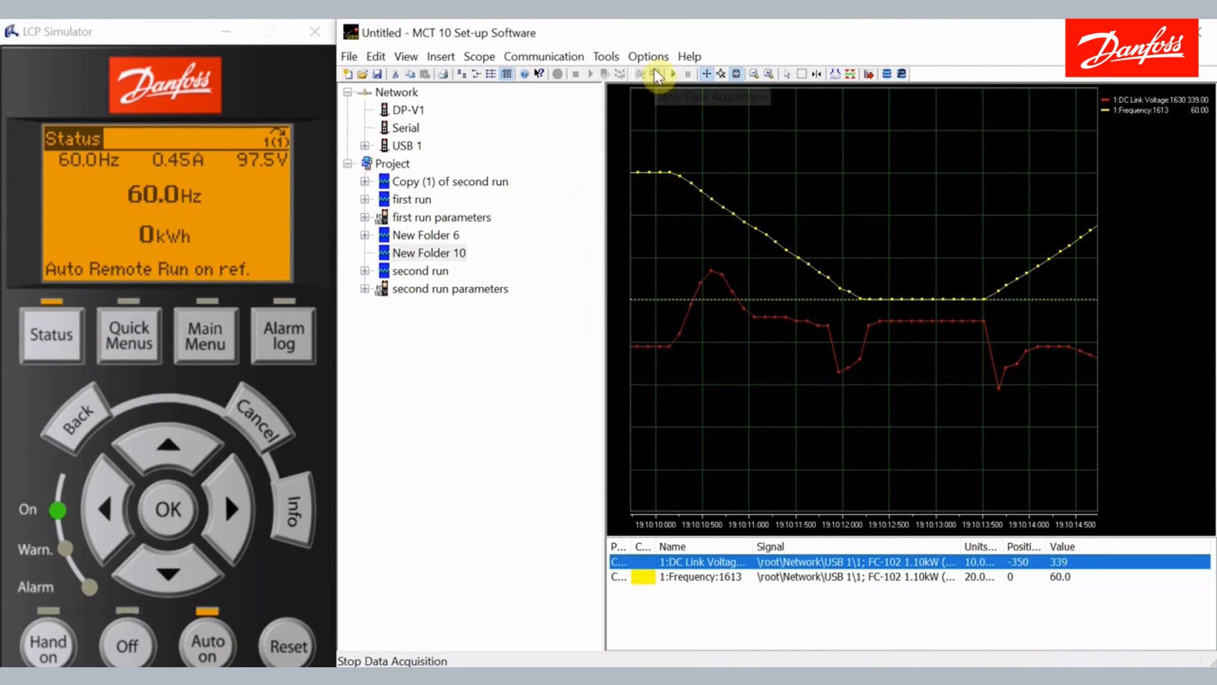
Step: Stop data acquisition and inspect the Frequency channel's full signal path in its polling properties
click(655, 74)
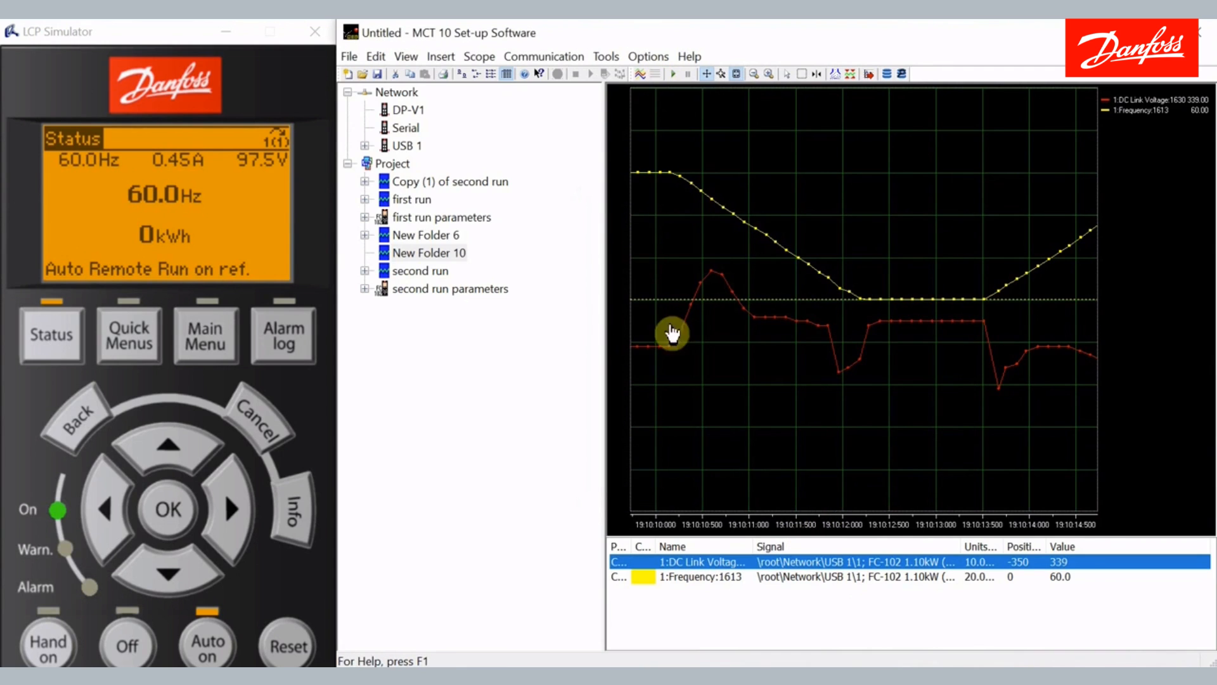
right_click(753, 566)
click(750, 575)
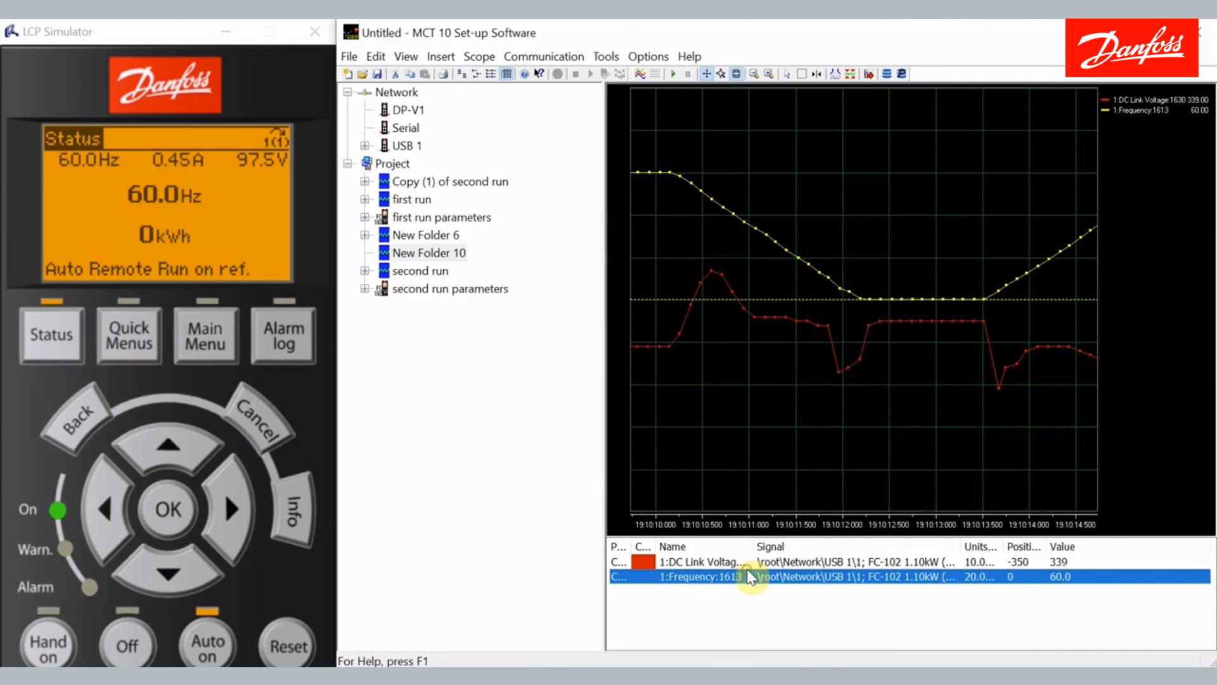
right_click(751, 576)
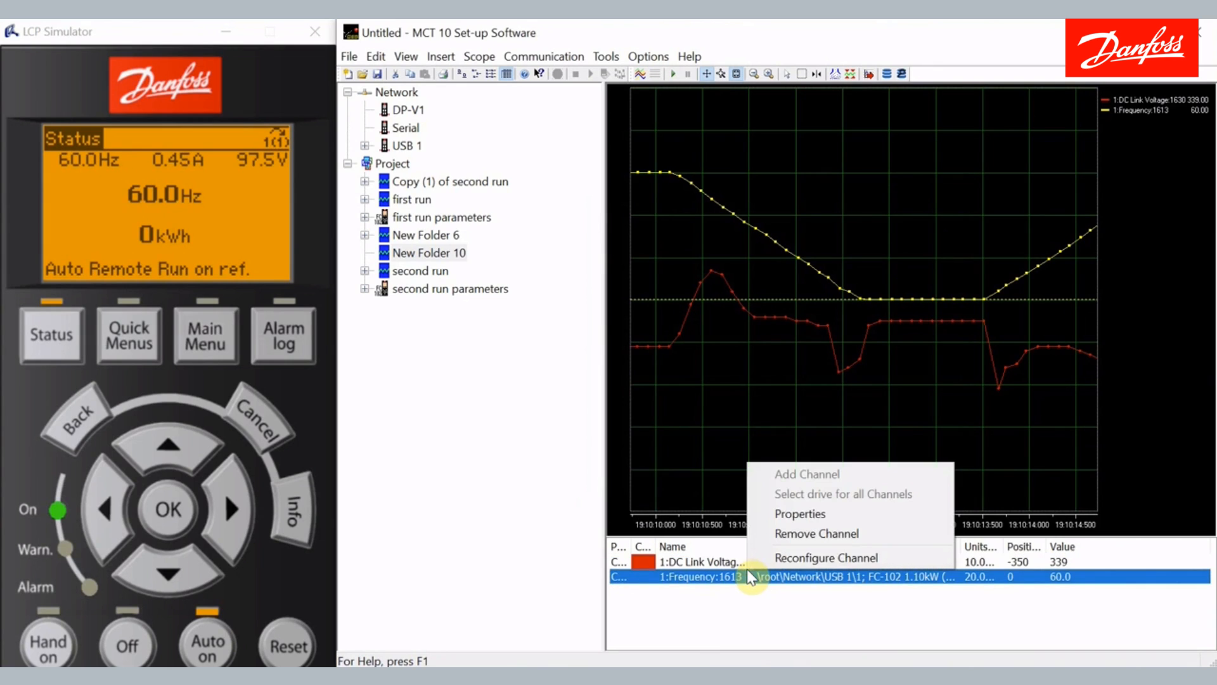
click(791, 519)
click(773, 240)
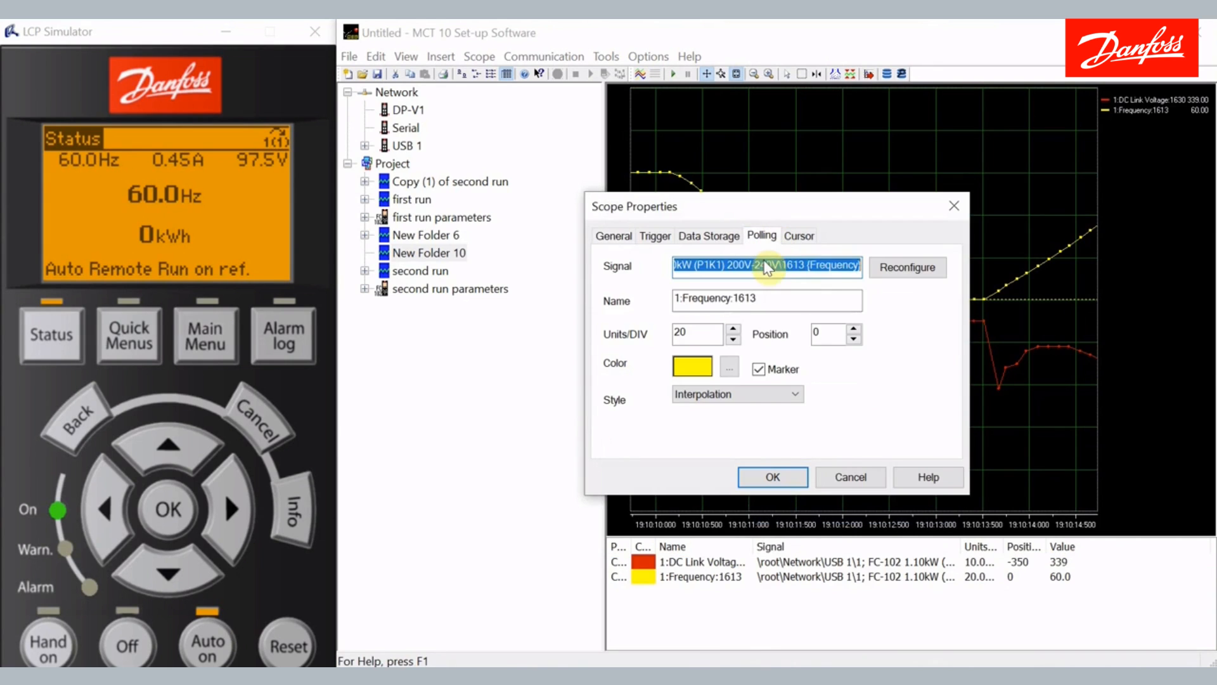
click(761, 265)
drag(728, 264, 660, 272)
click(816, 263)
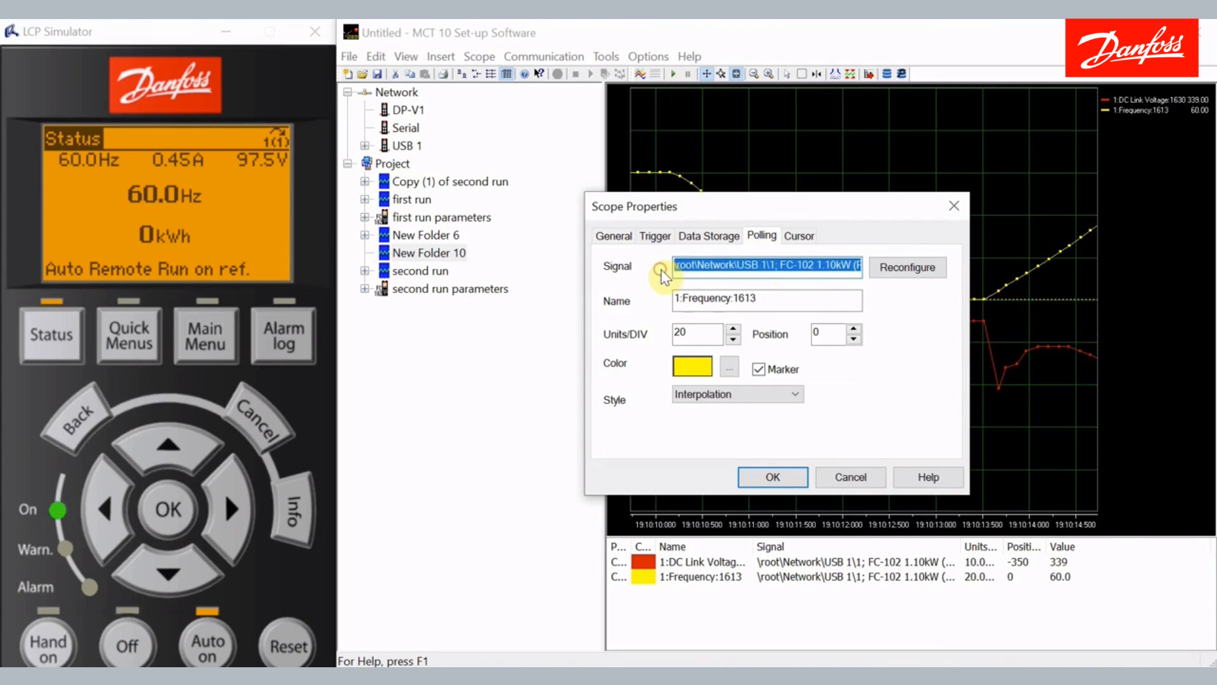
click(905, 267)
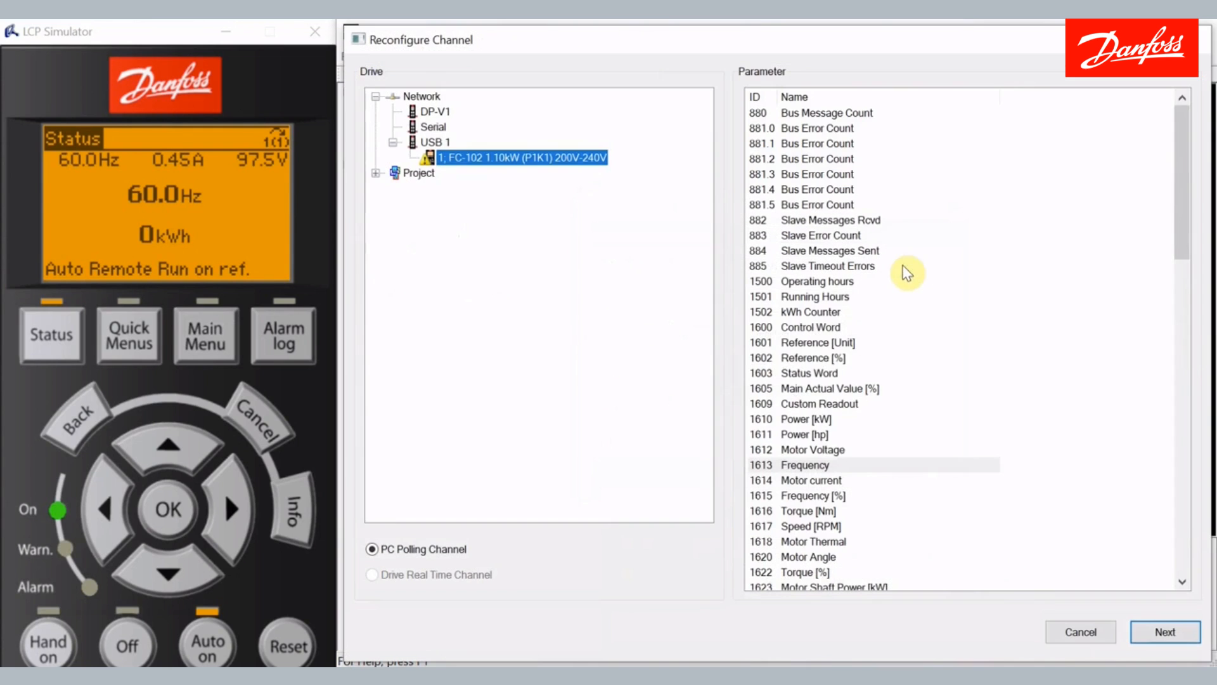
click(824, 475)
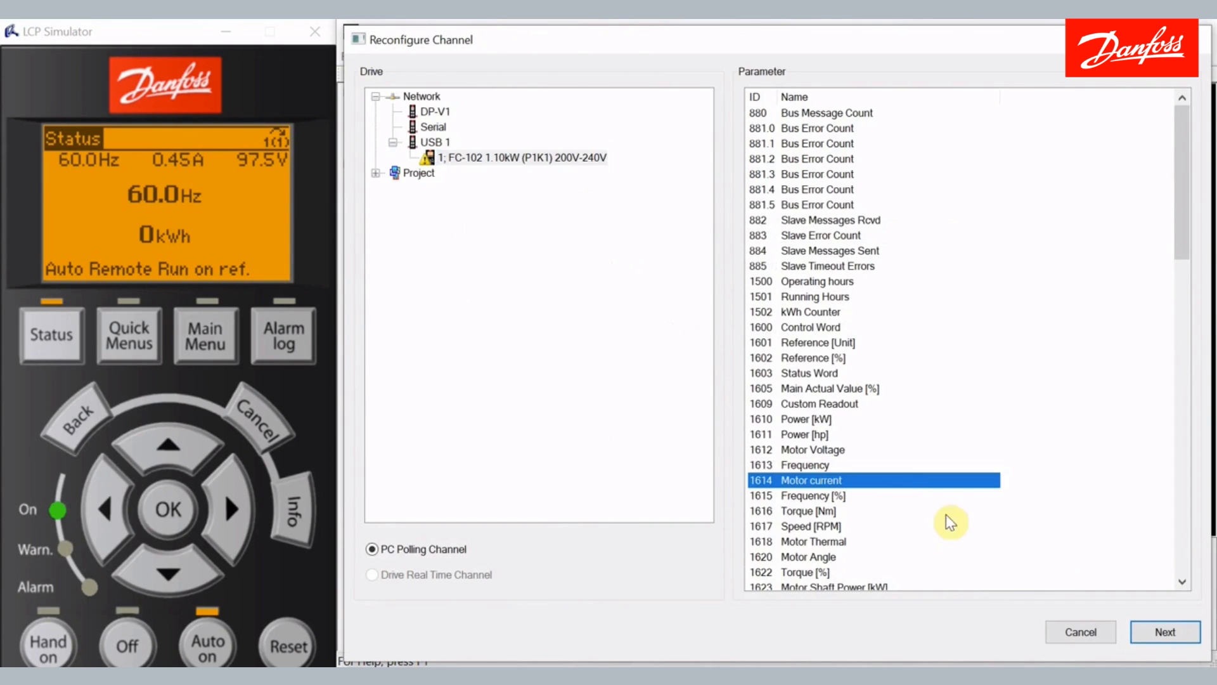
click(1075, 630)
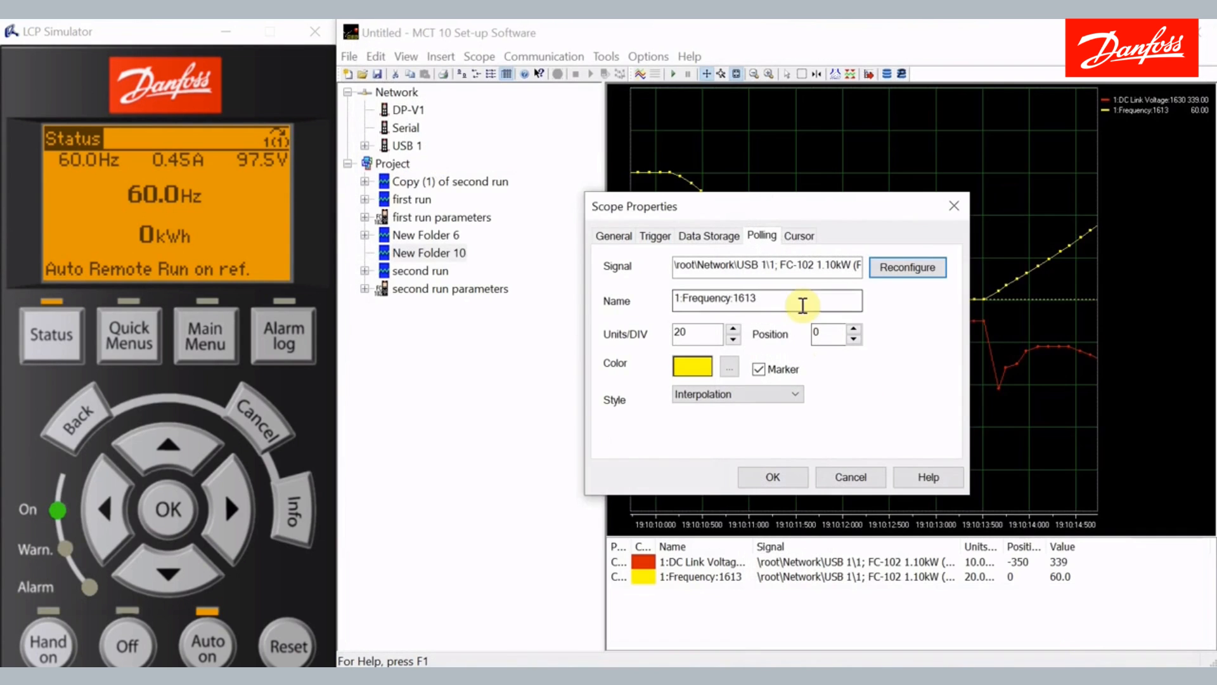
Step: Rename the Frequency channel to hertz and apply the change
drag(802, 300, 657, 305)
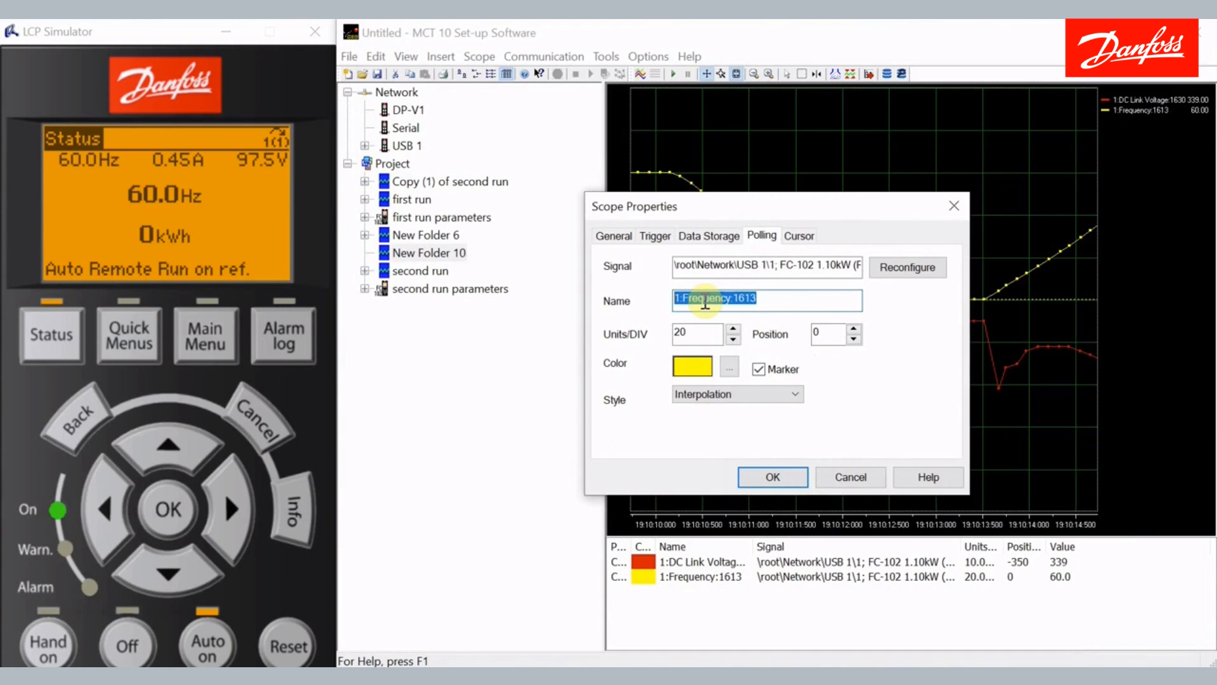
text(hertz)
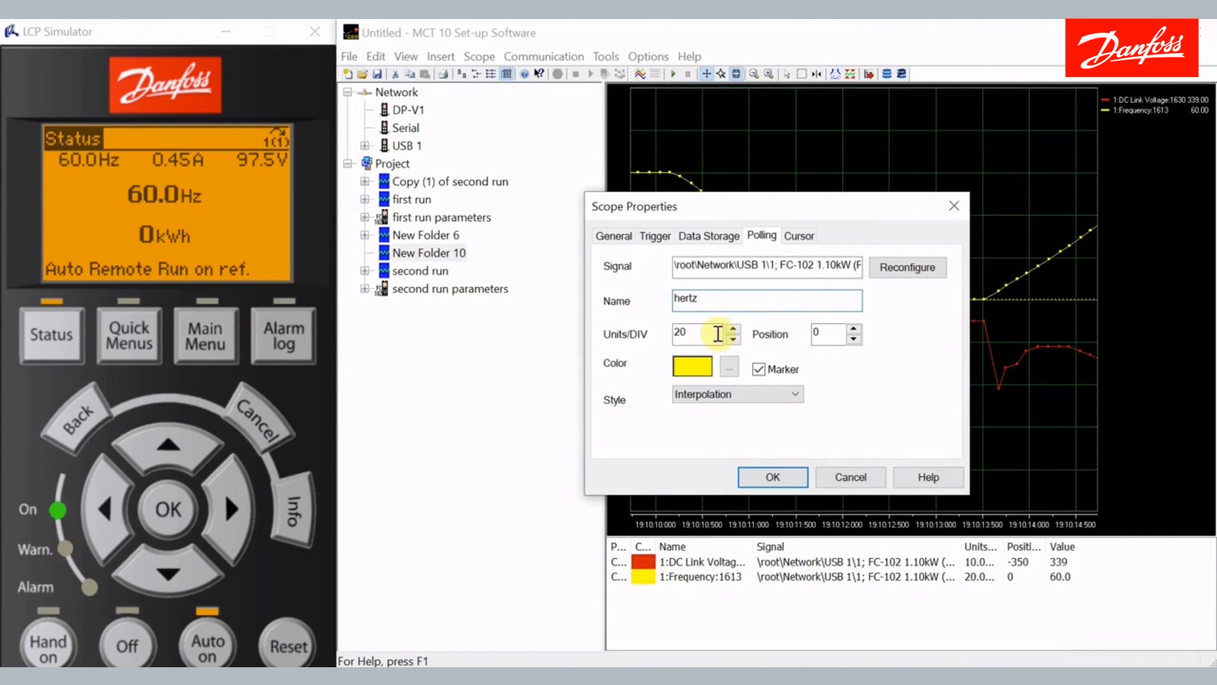
click(763, 472)
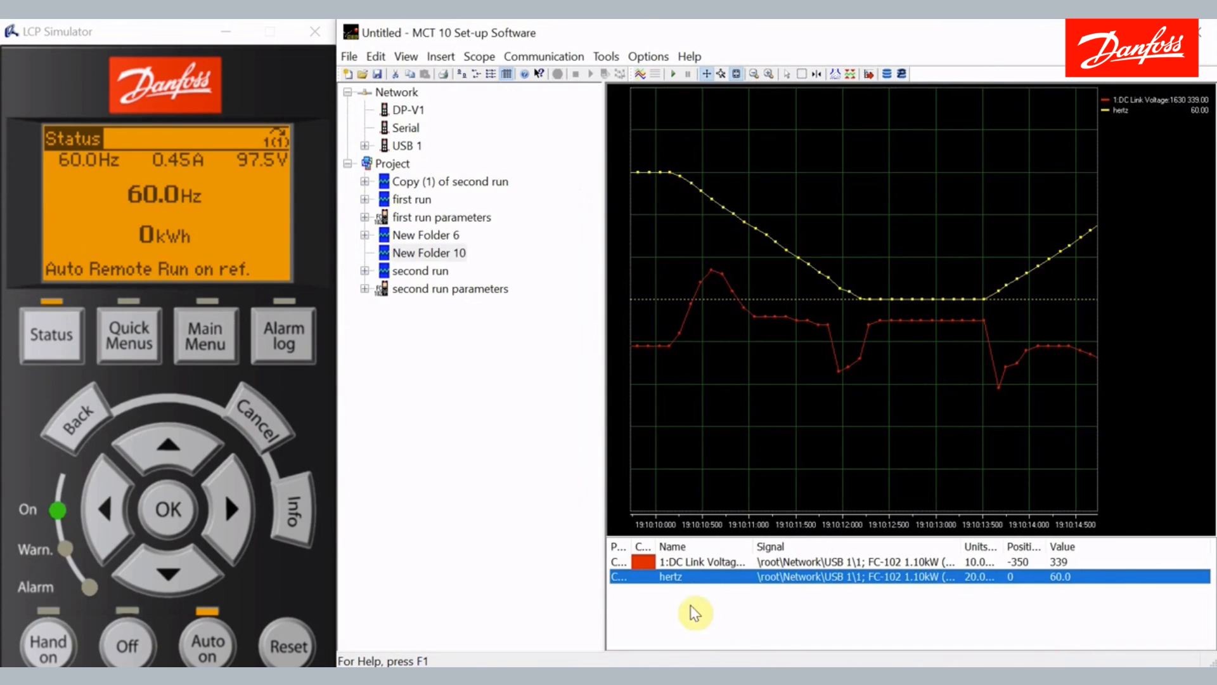
Step: Reopen the hertz channel's polling properties and set its name back to 1:Frequency:1613
click(684, 563)
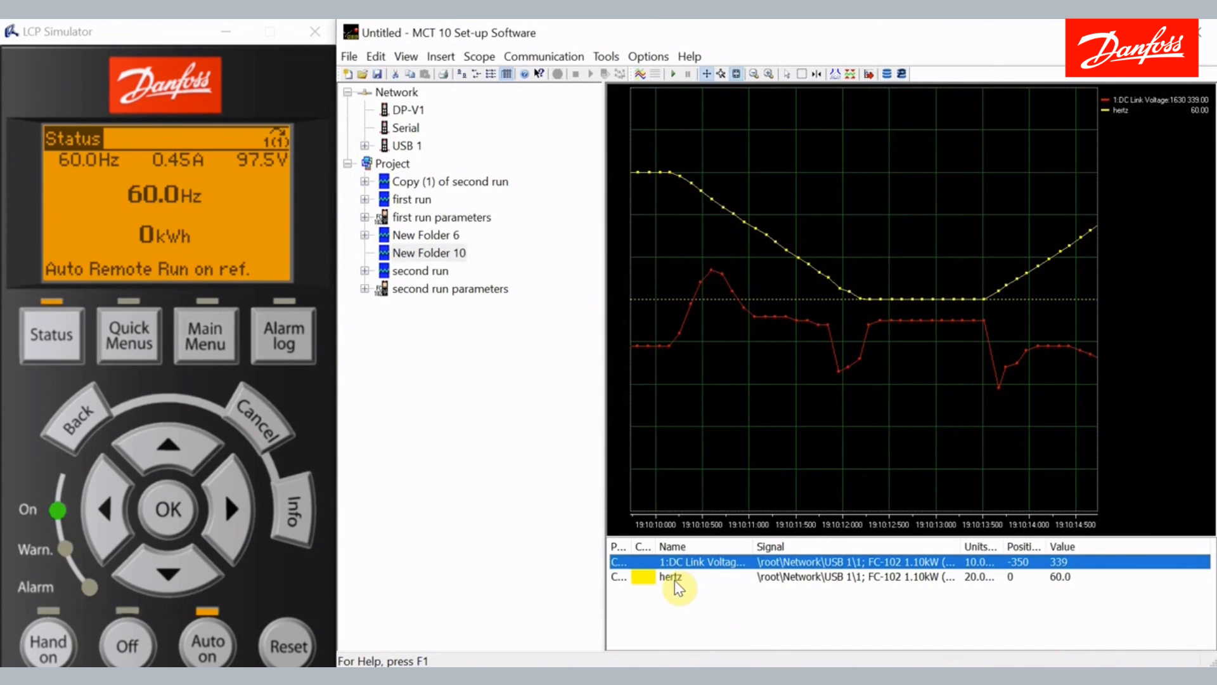
click(672, 577)
right_click(675, 580)
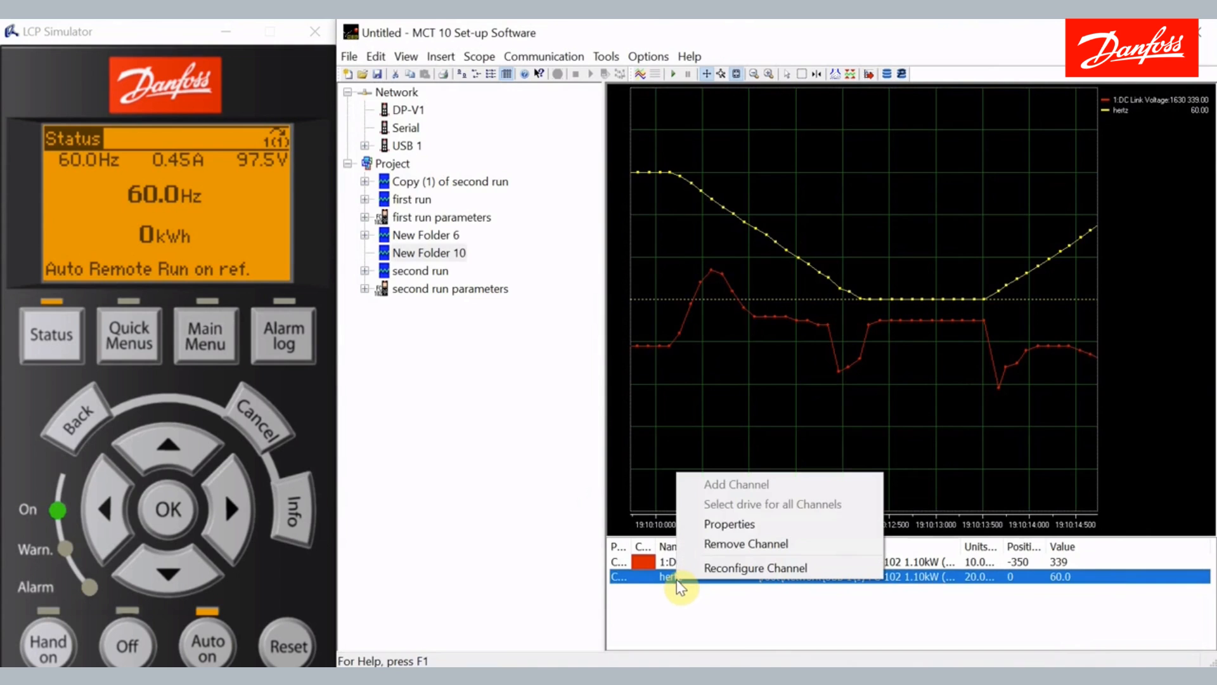
click(738, 524)
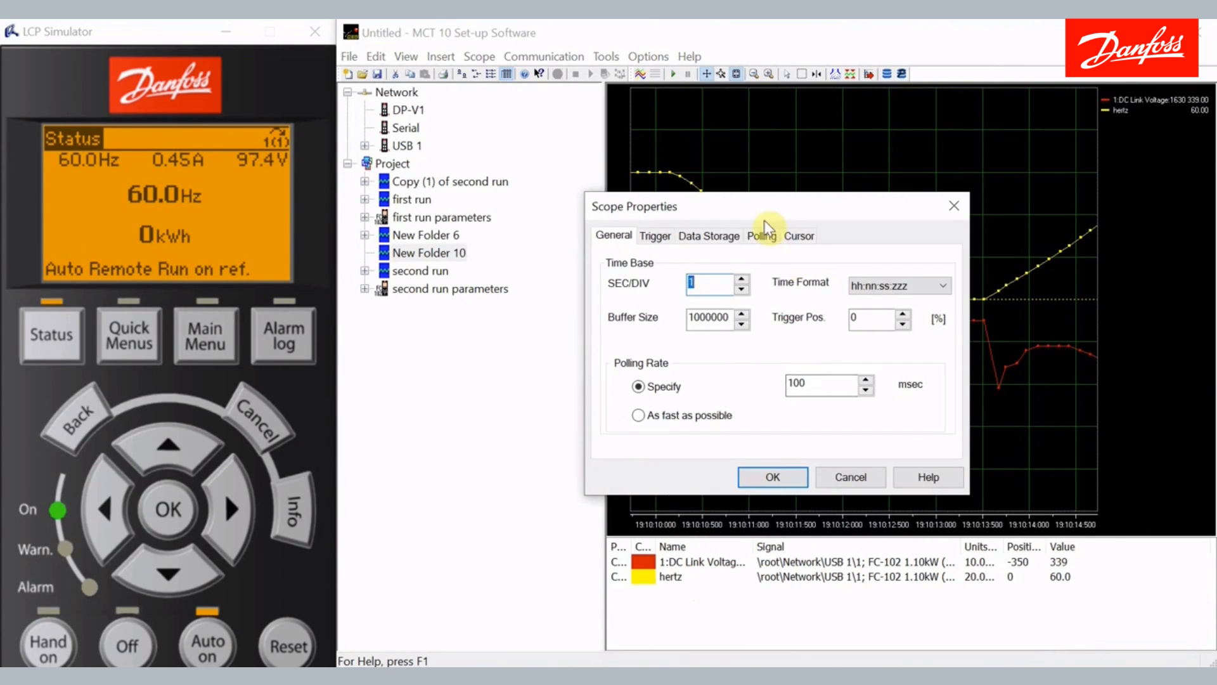
click(767, 238)
drag(753, 291, 626, 295)
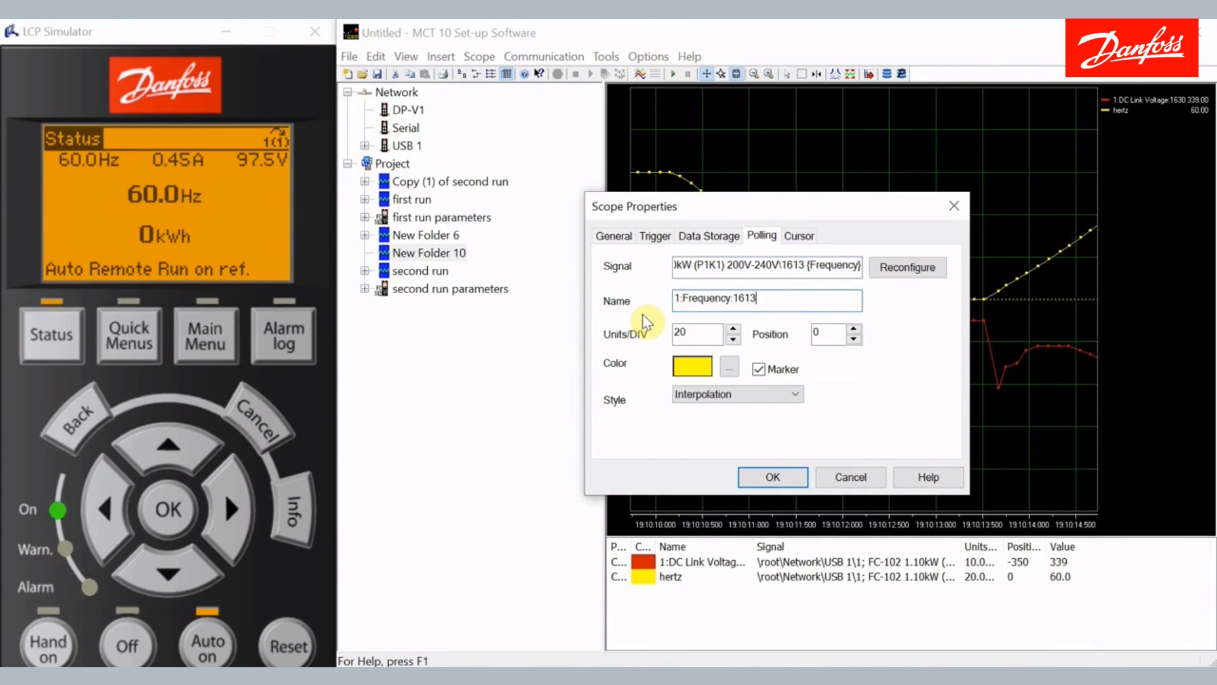
Step: Turn off the Frequency channel's marker and restart data acquisition to trace the drive ramping without frequency markers
double_click(689, 331)
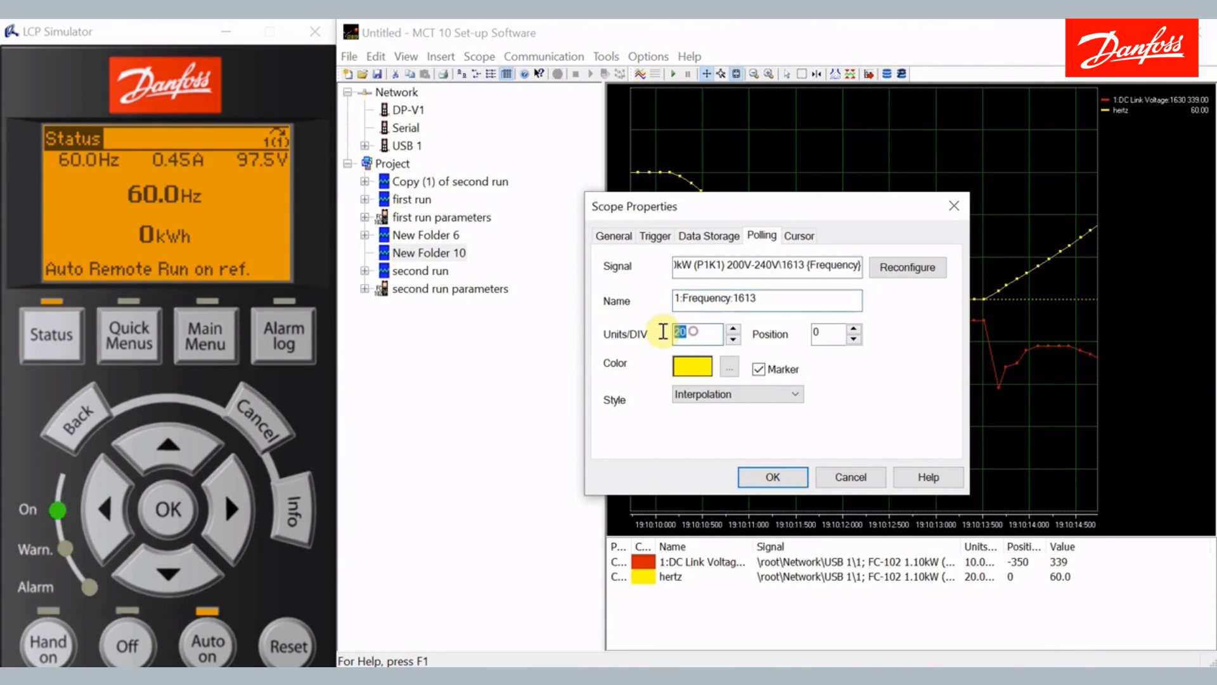
double_click(833, 333)
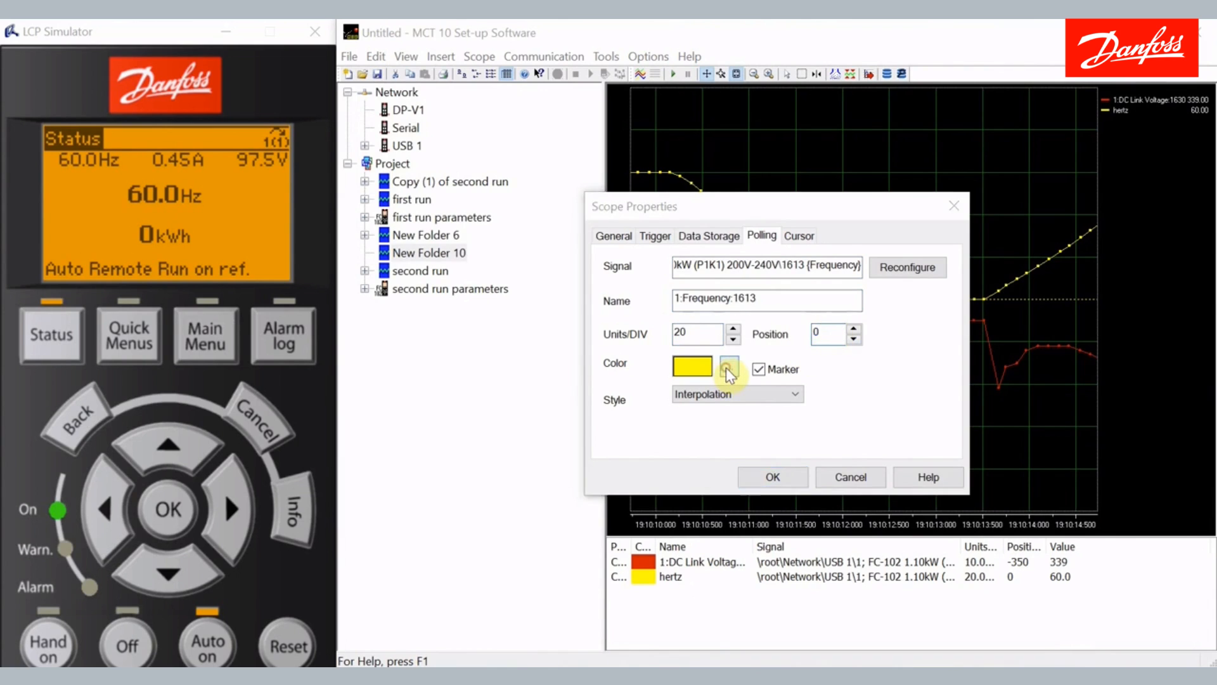
click(726, 367)
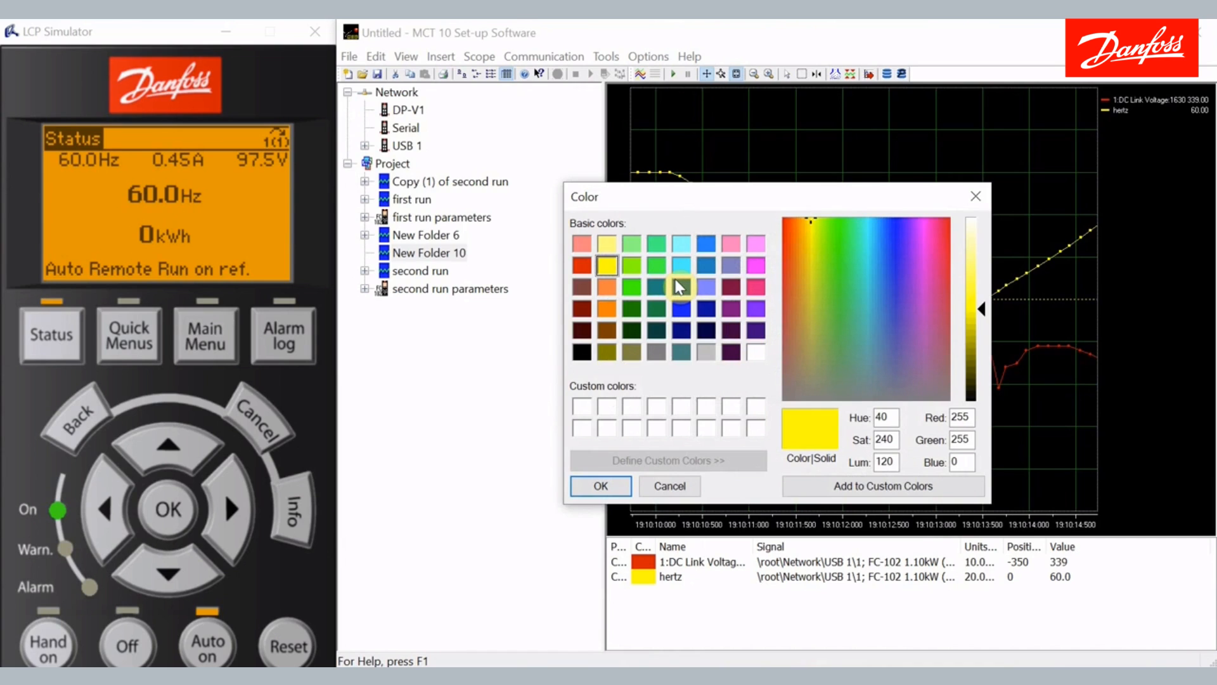
click(674, 492)
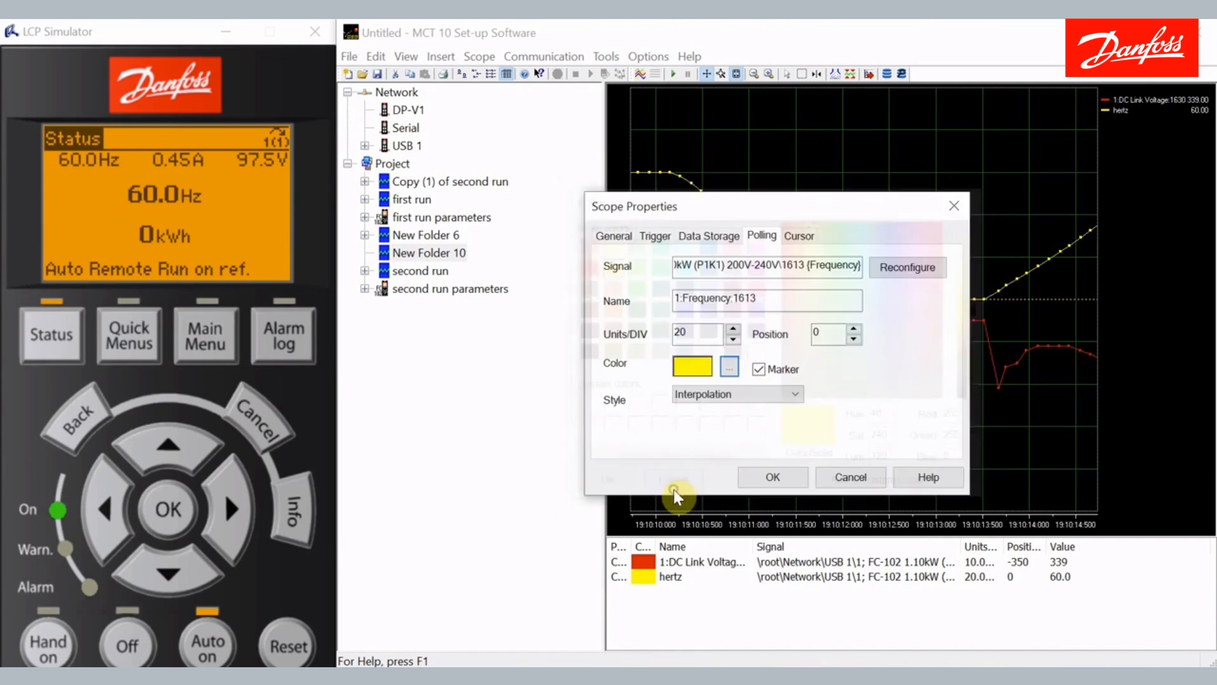
click(760, 373)
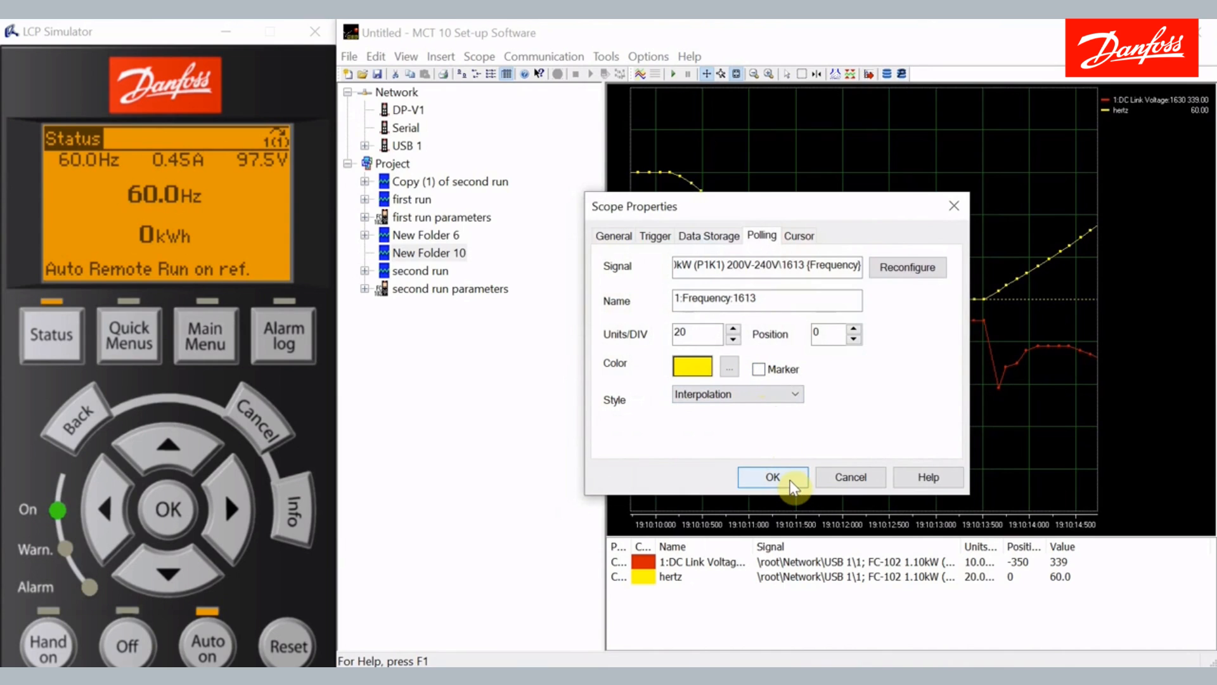
click(773, 478)
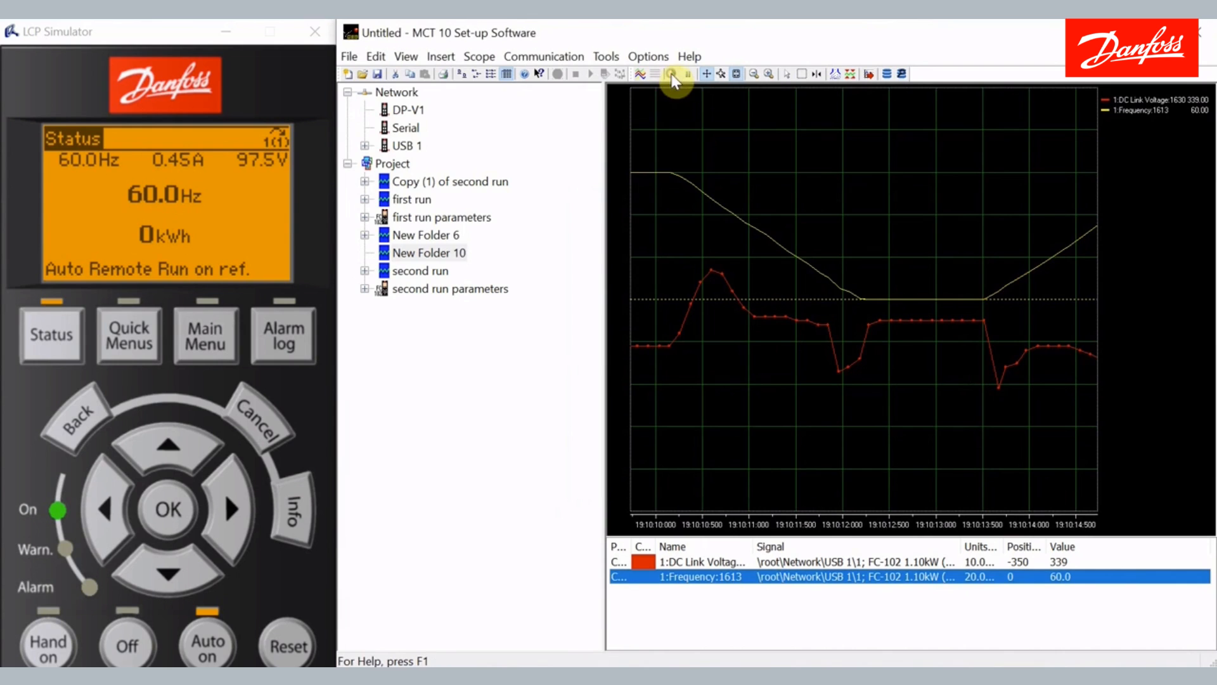
click(639, 73)
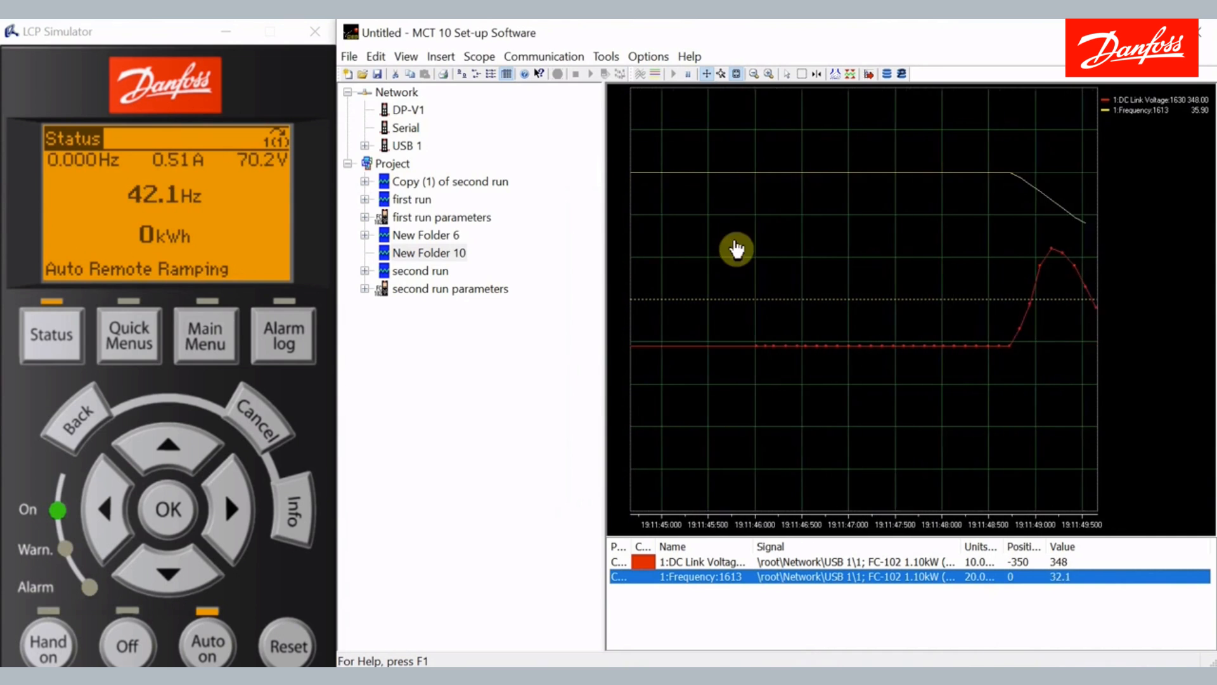
click(772, 333)
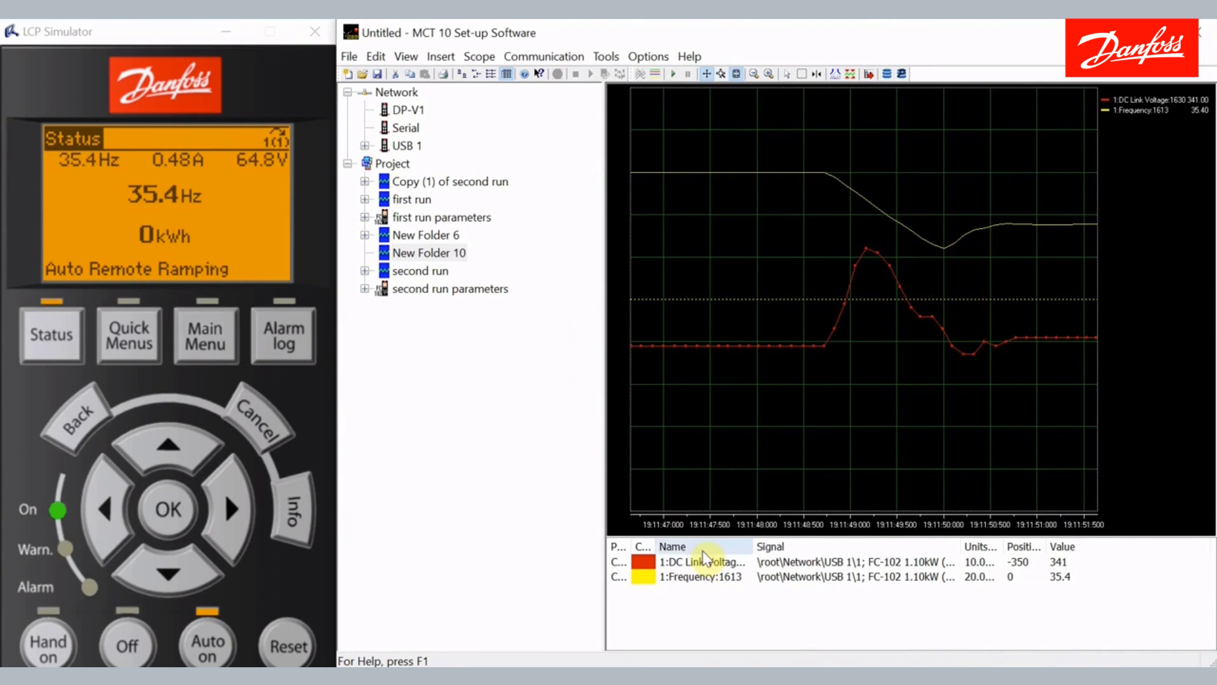
Step: Show the Frequency channel with markers in the Digital signal style and resume data acquisition while the drive ramps
click(716, 578)
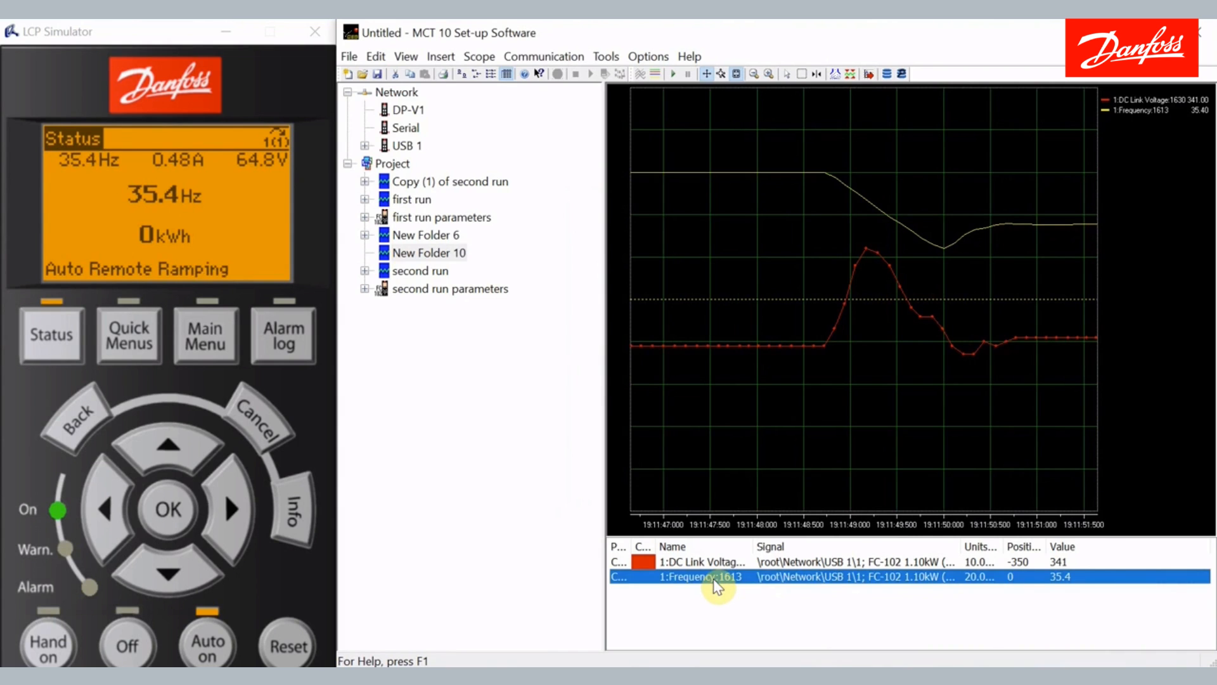
right_click(714, 579)
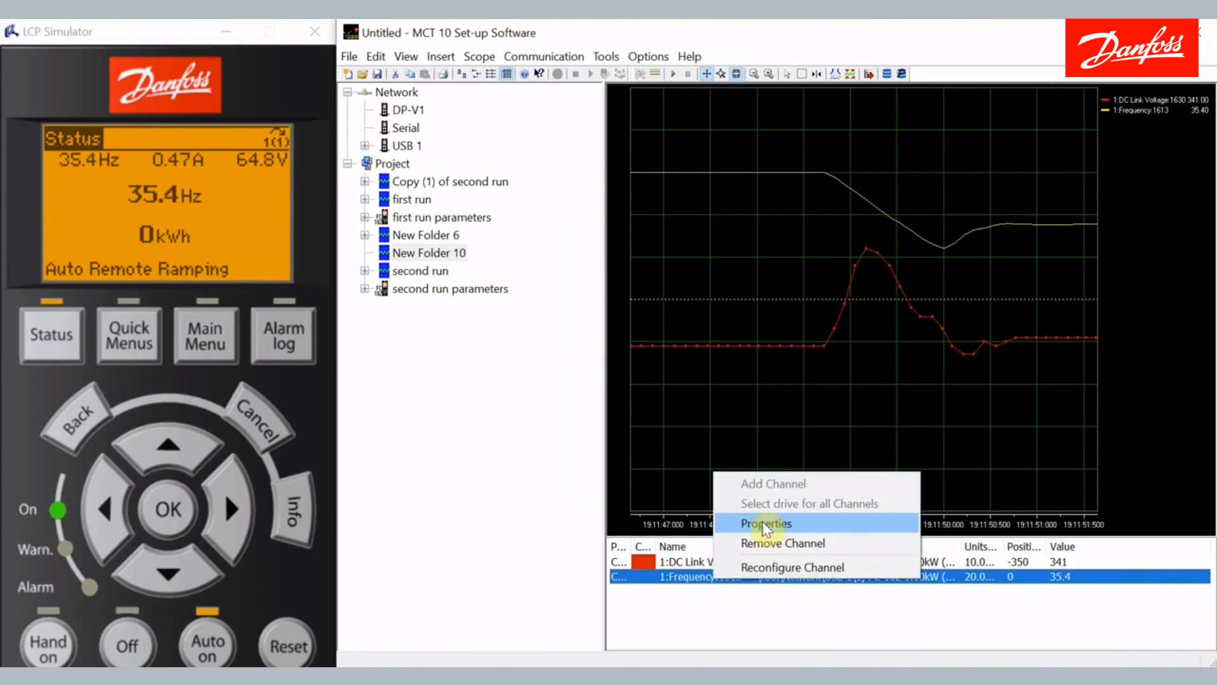
click(765, 523)
click(762, 237)
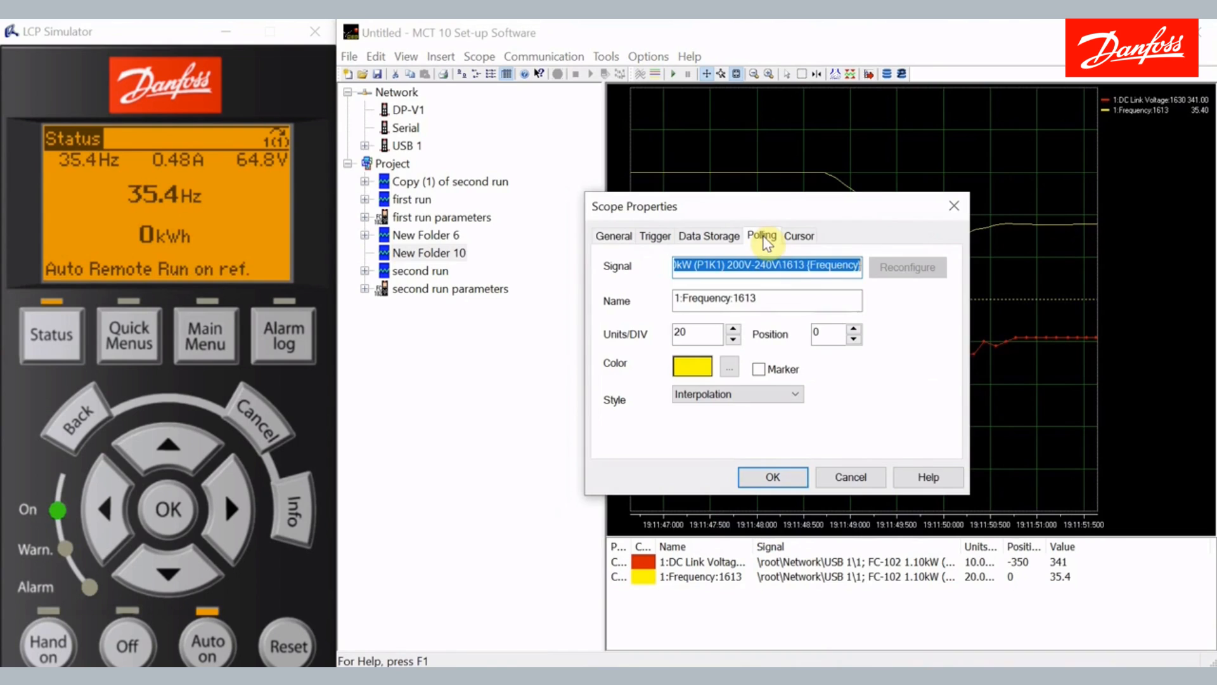
click(759, 370)
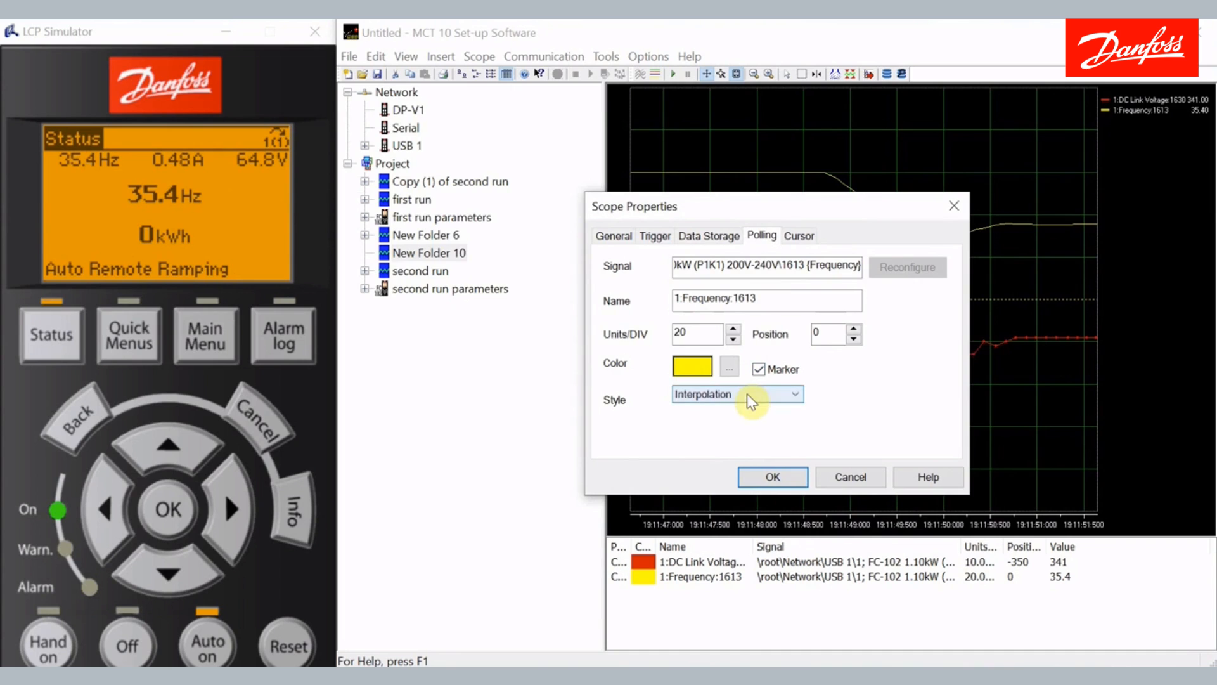
click(746, 393)
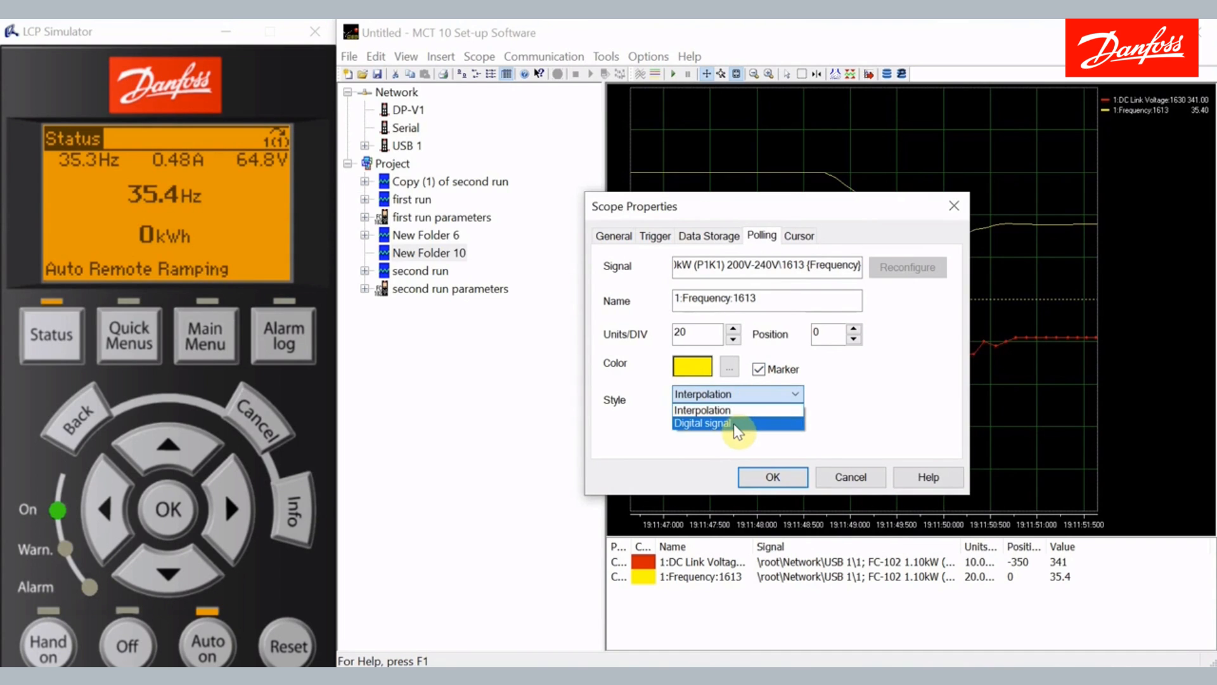
click(739, 422)
click(767, 474)
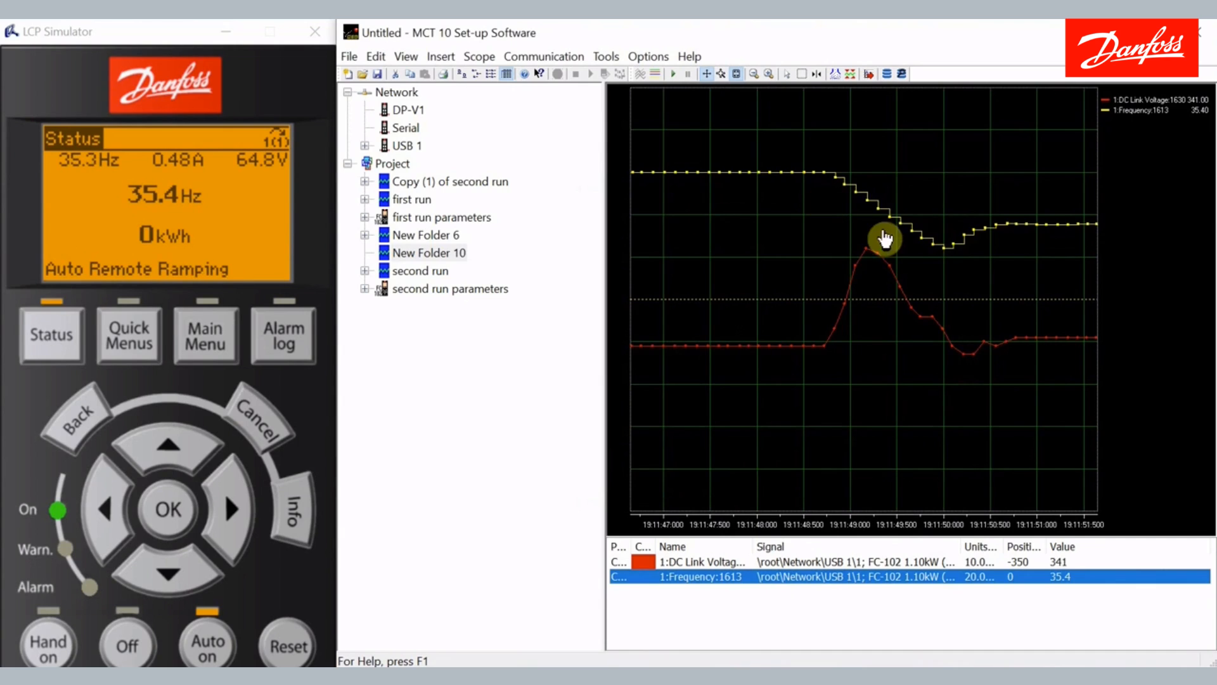
click(672, 75)
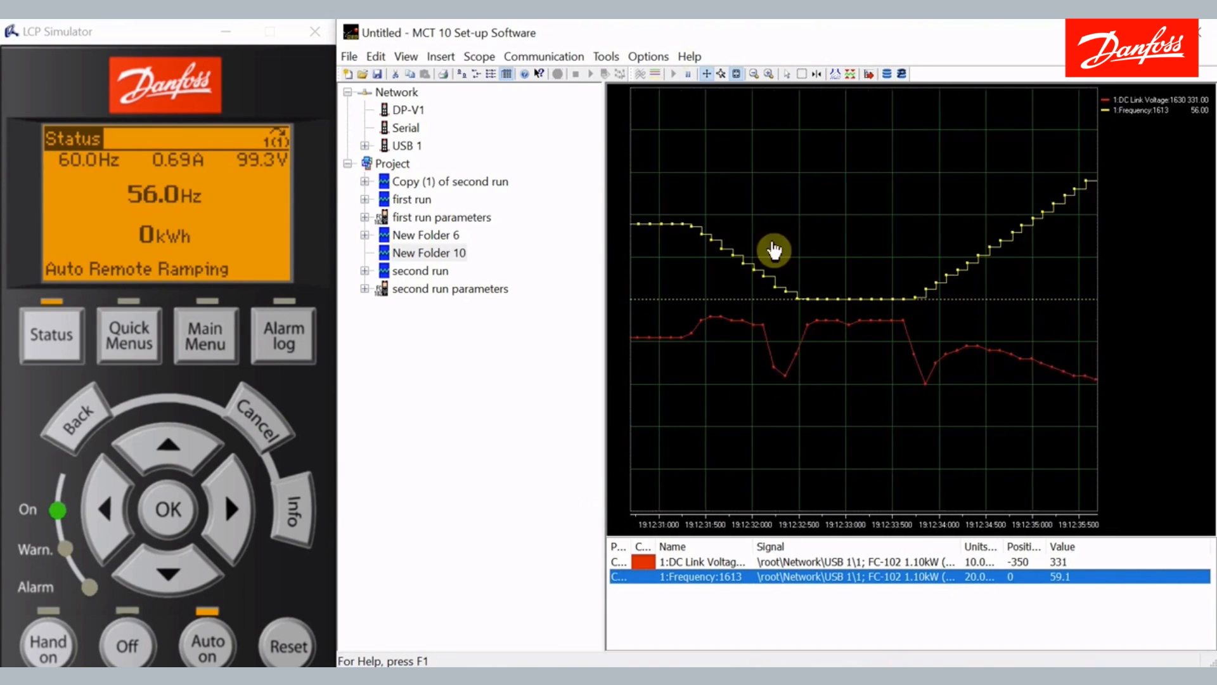
Step: Set the Frequency channel's trace style back to Interpolation in its polling properties
right_click(733, 574)
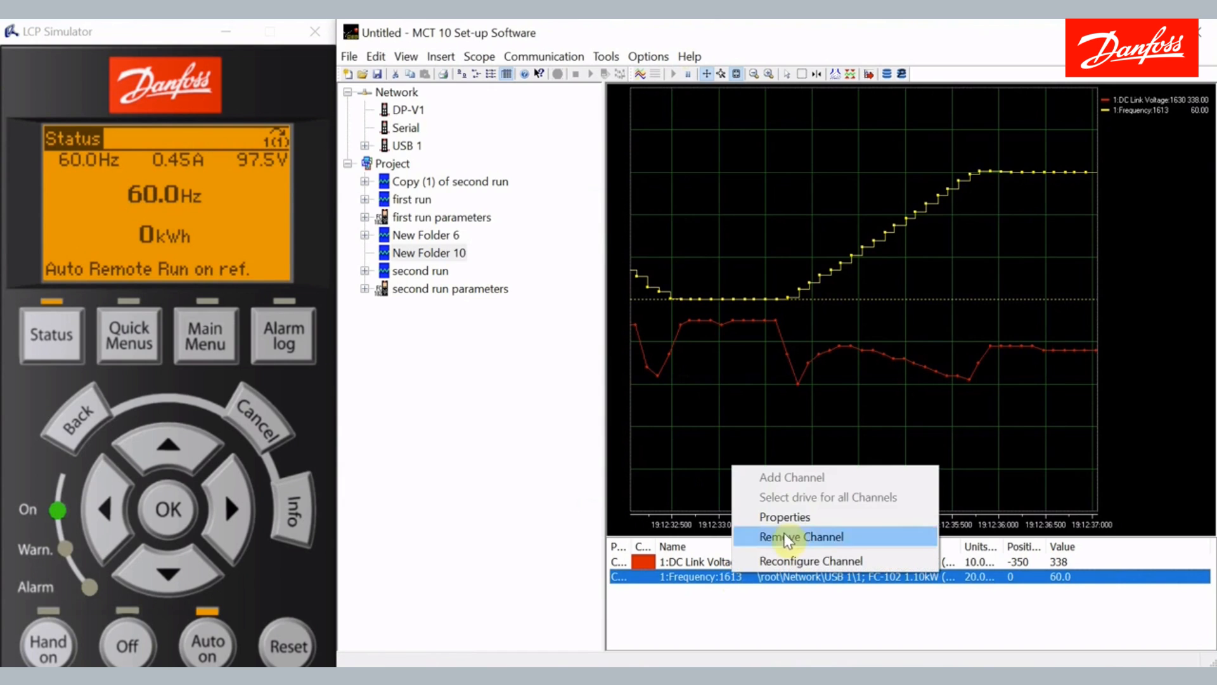
click(789, 518)
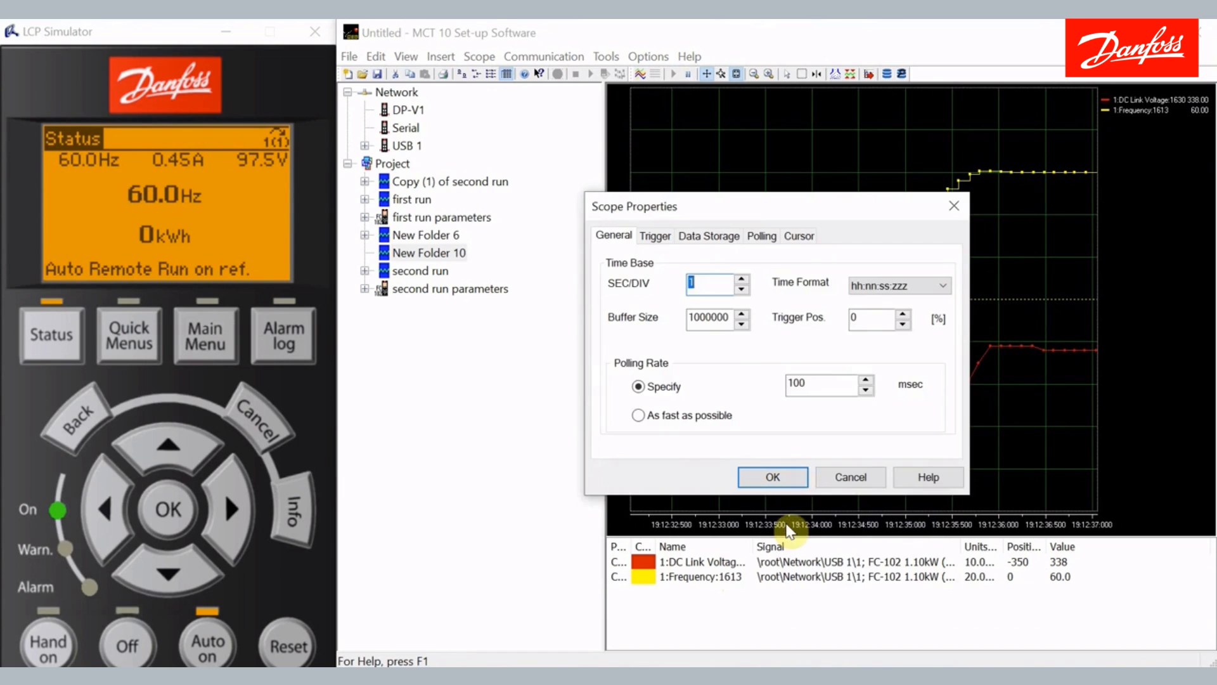
click(759, 233)
click(743, 395)
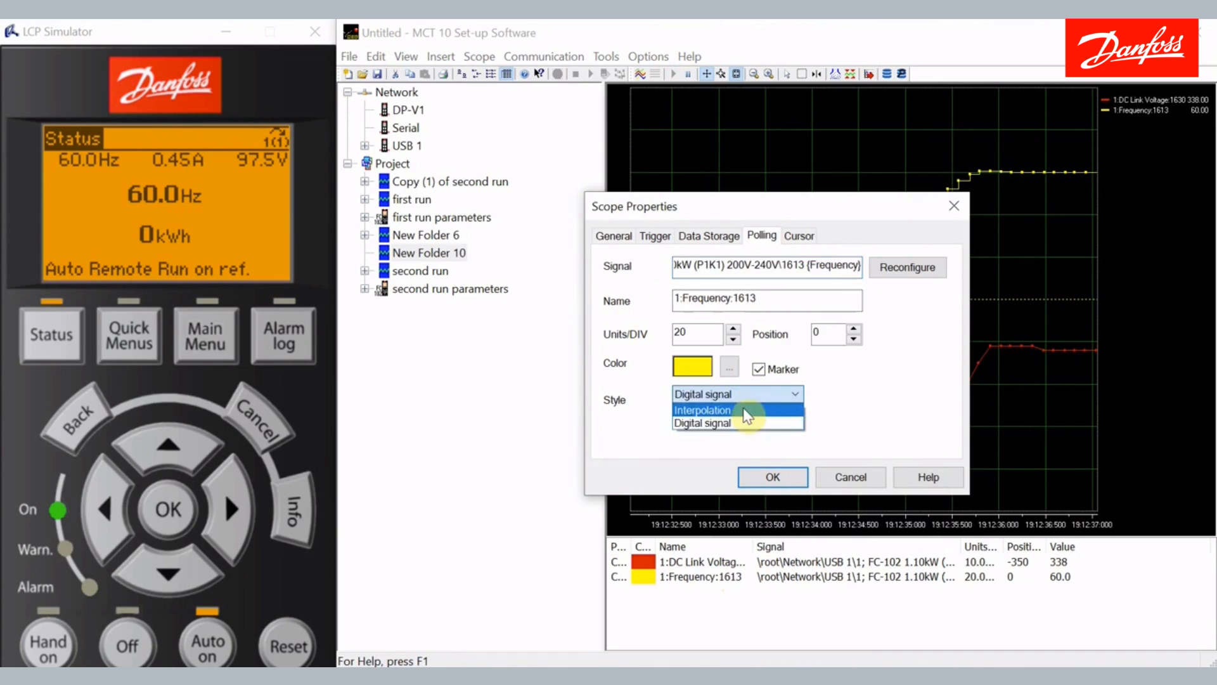
click(745, 412)
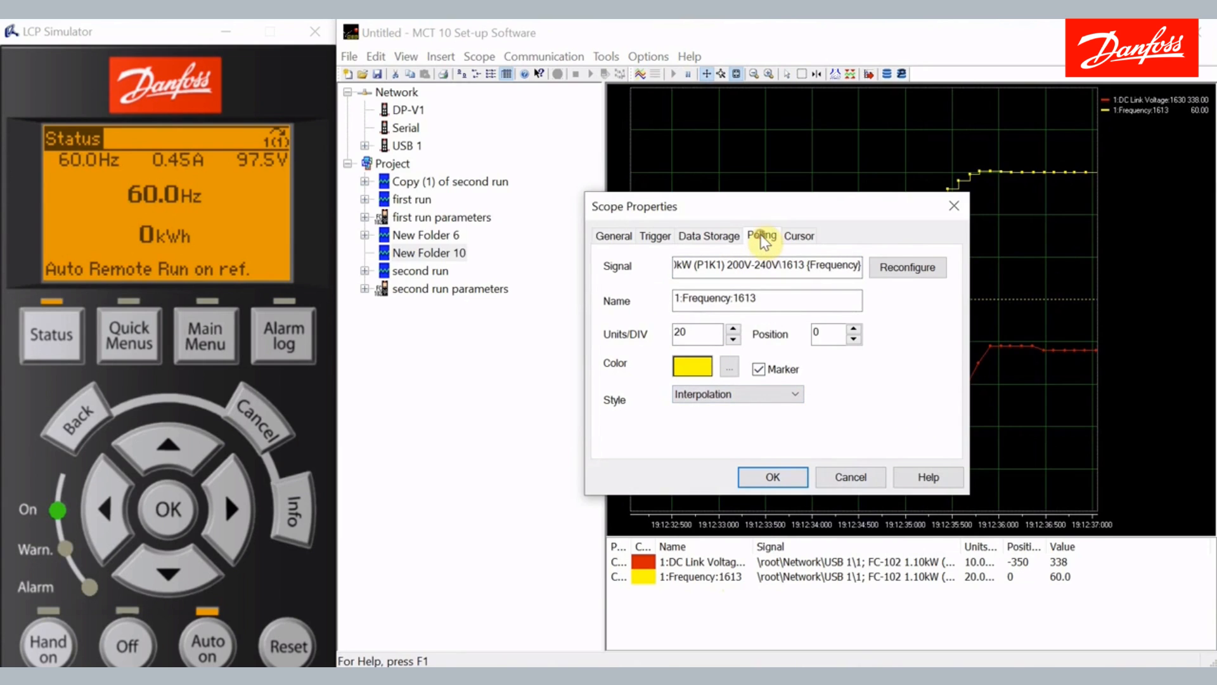
click(754, 480)
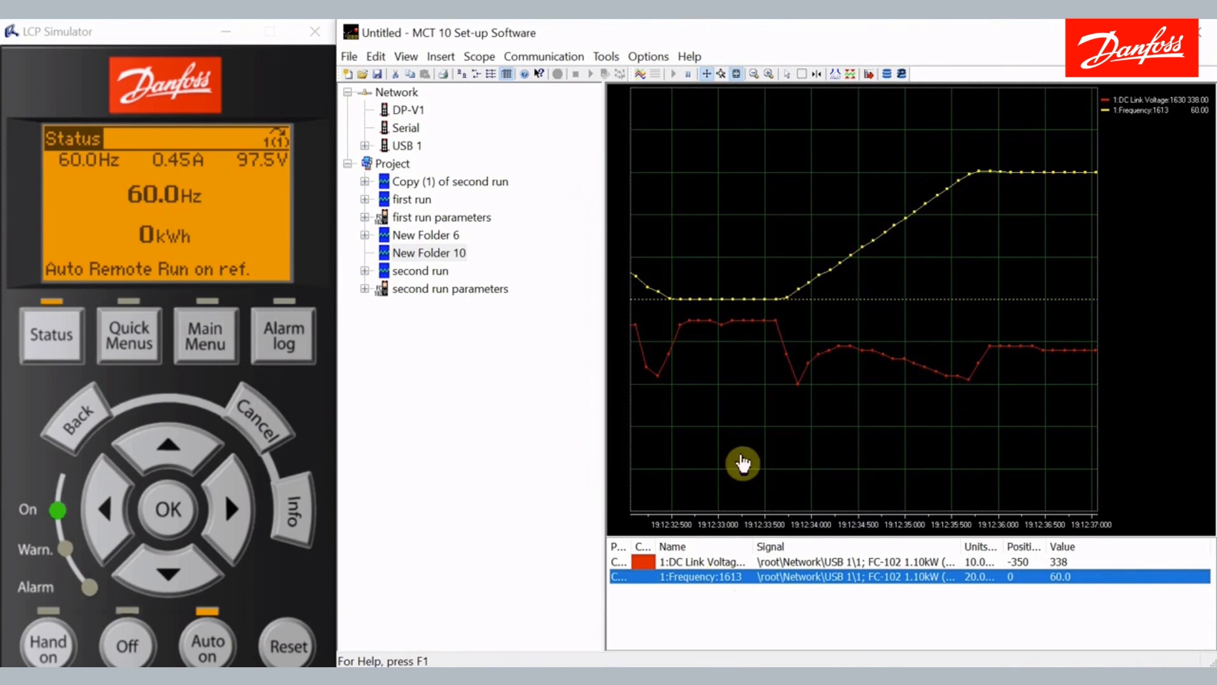
click(443, 75)
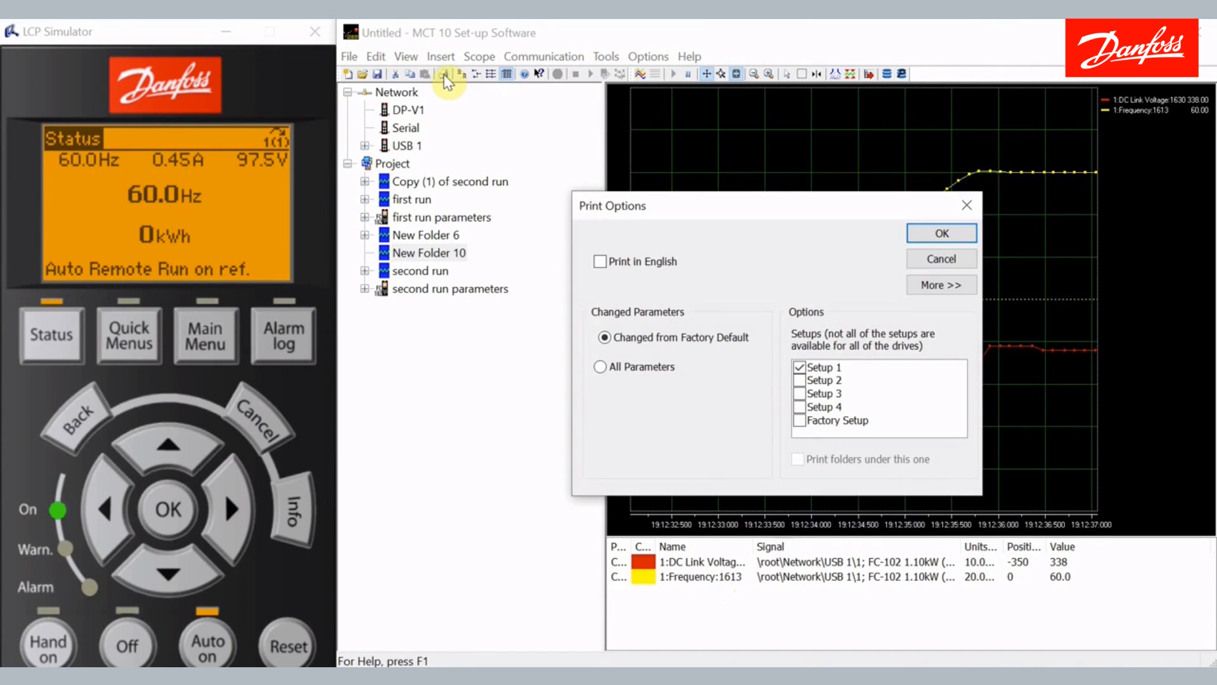
click(937, 258)
click(424, 254)
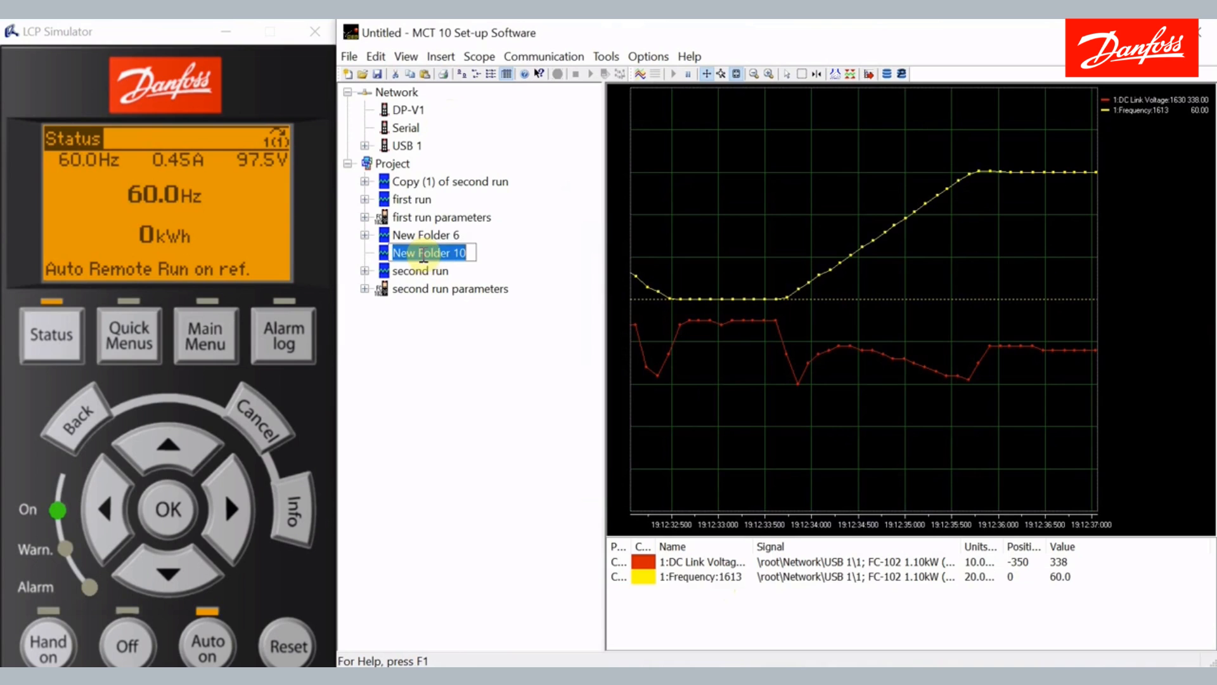
right_click(423, 254)
click(376, 348)
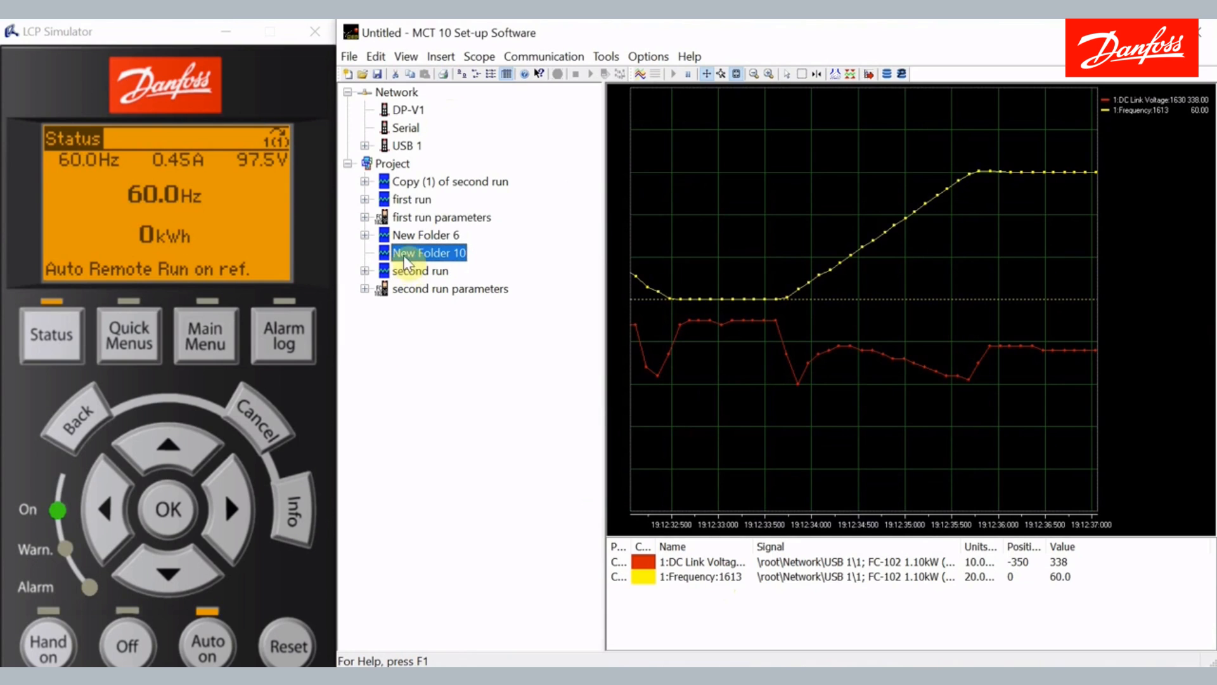
Step: Print the New Folder 10 scope folder to PDFCreator, using parameters changed from factory default, Setup 1, all pages and one copy
right_click(406, 257)
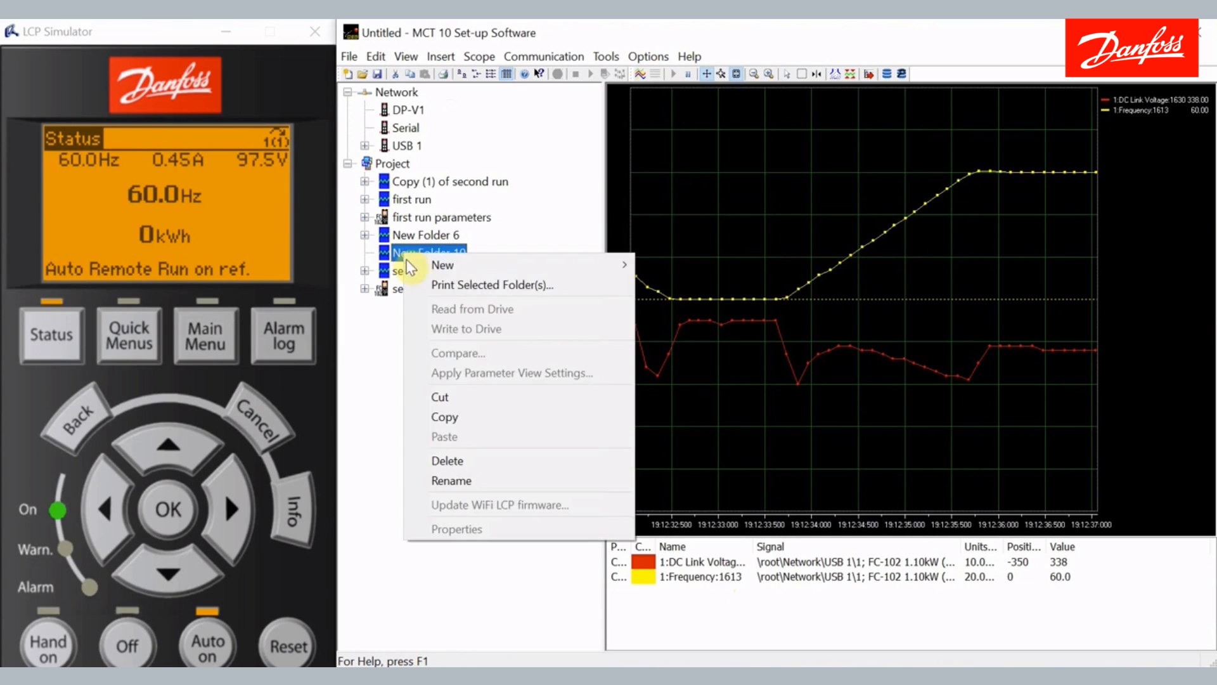
click(454, 285)
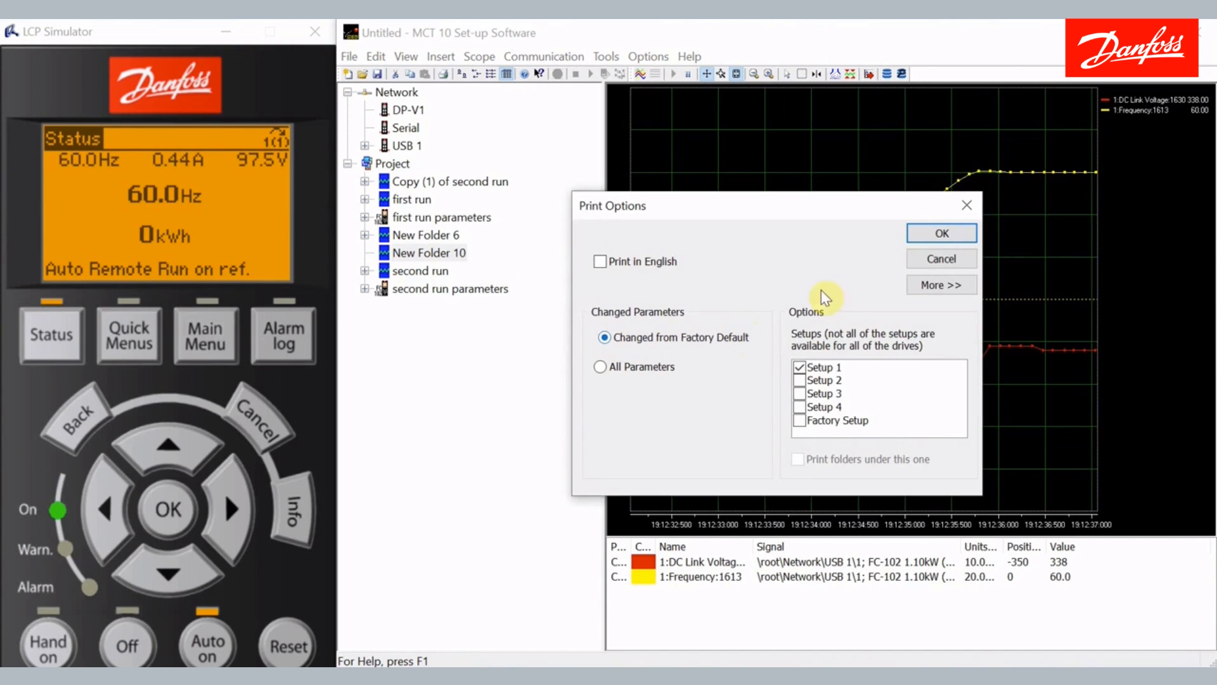
click(942, 231)
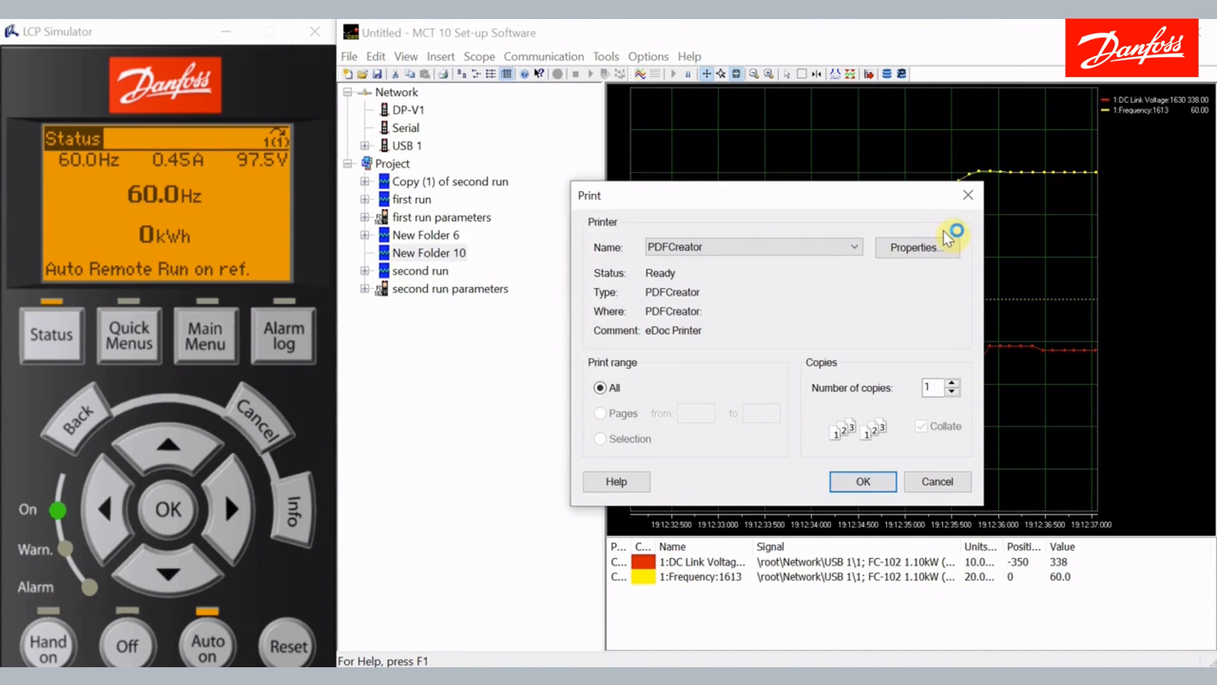
click(854, 247)
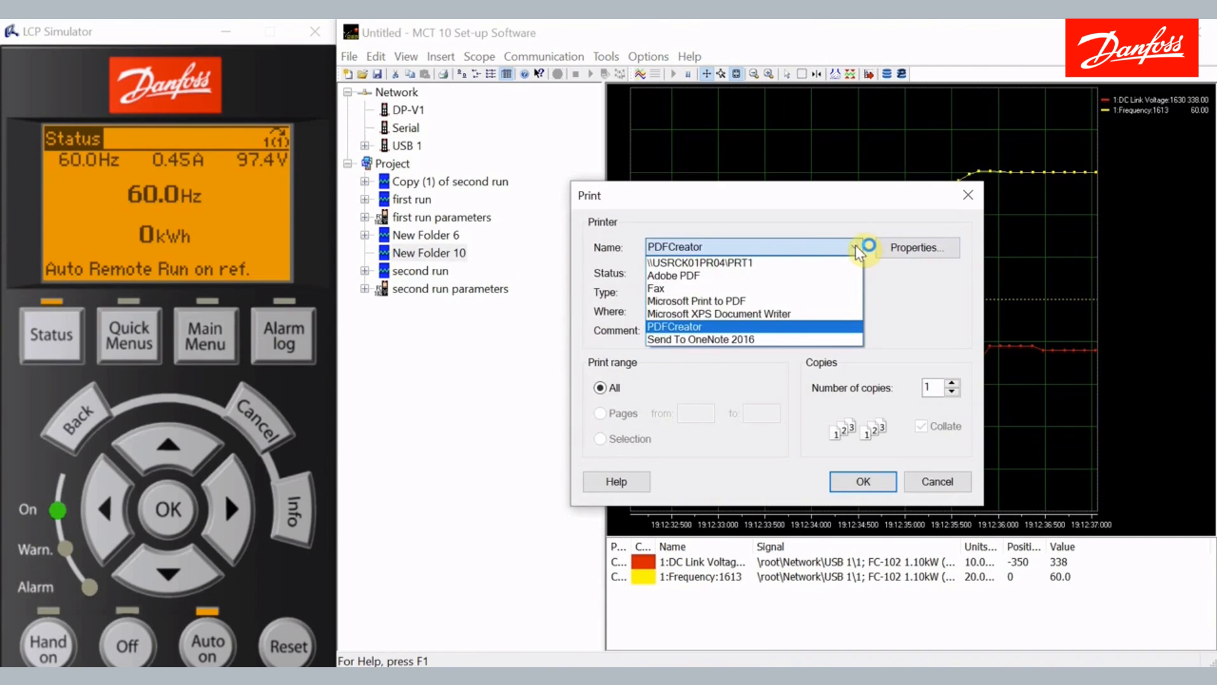
click(854, 246)
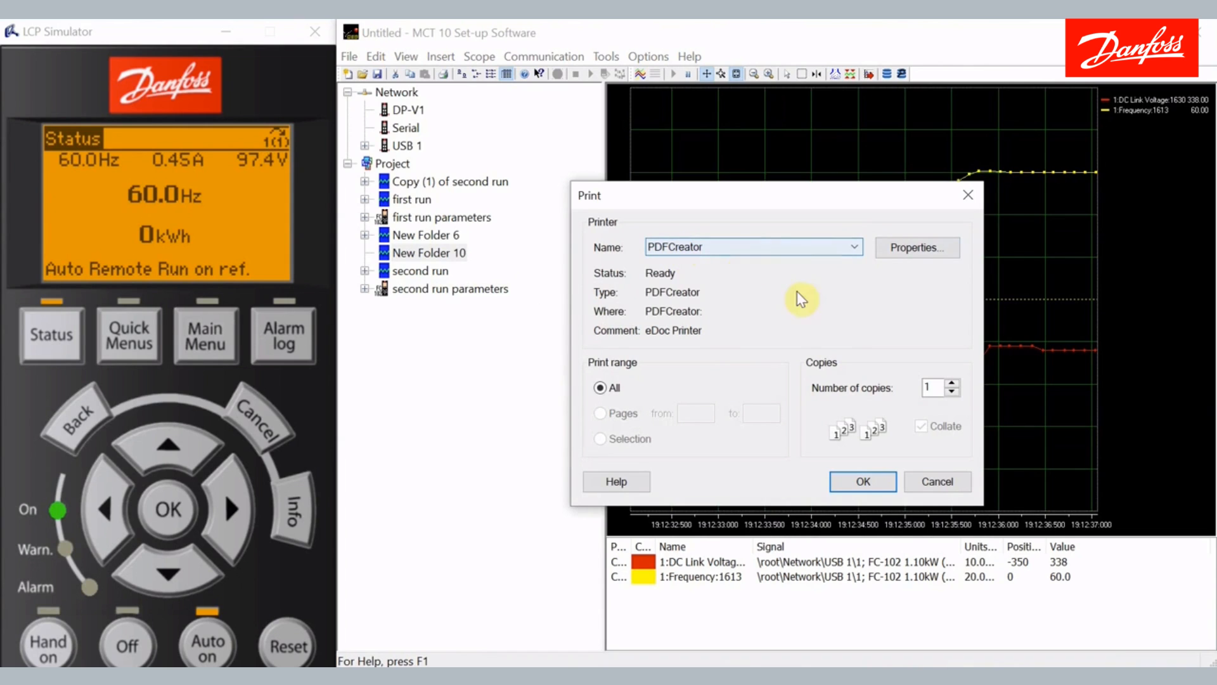
click(855, 480)
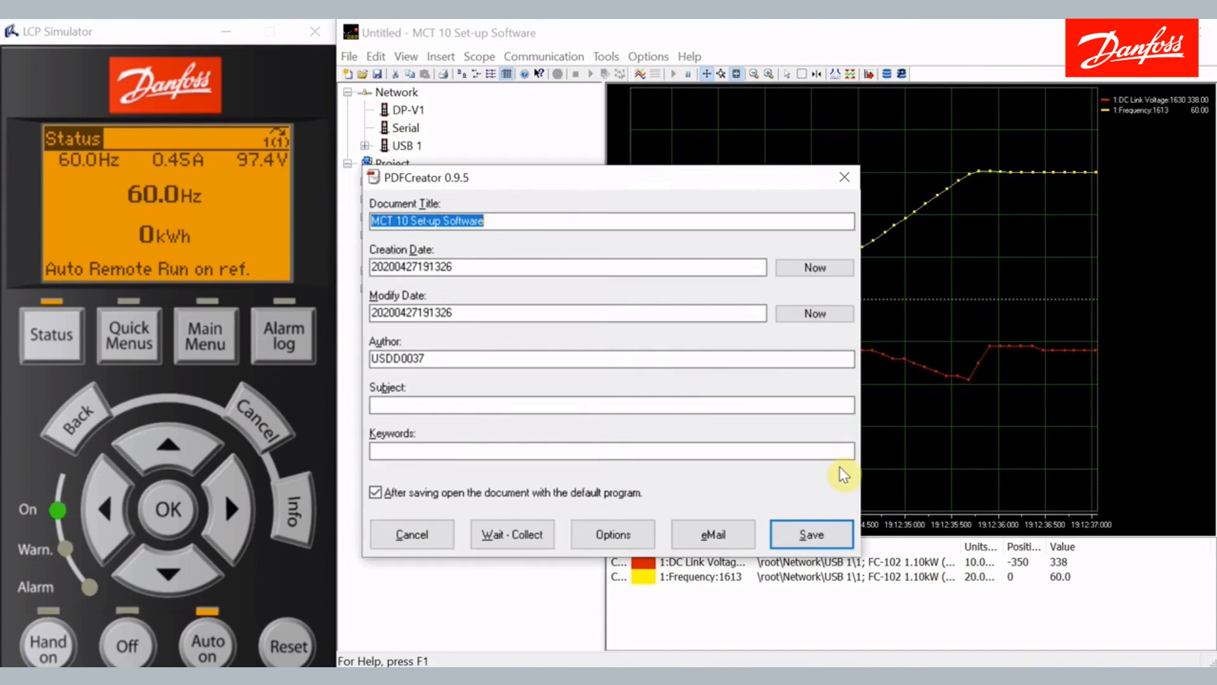
Step: E-mail the printout from PDFCreator, saving it as the PDF MCT 10 Set-up Software in the MCT10 lesson folder
click(711, 531)
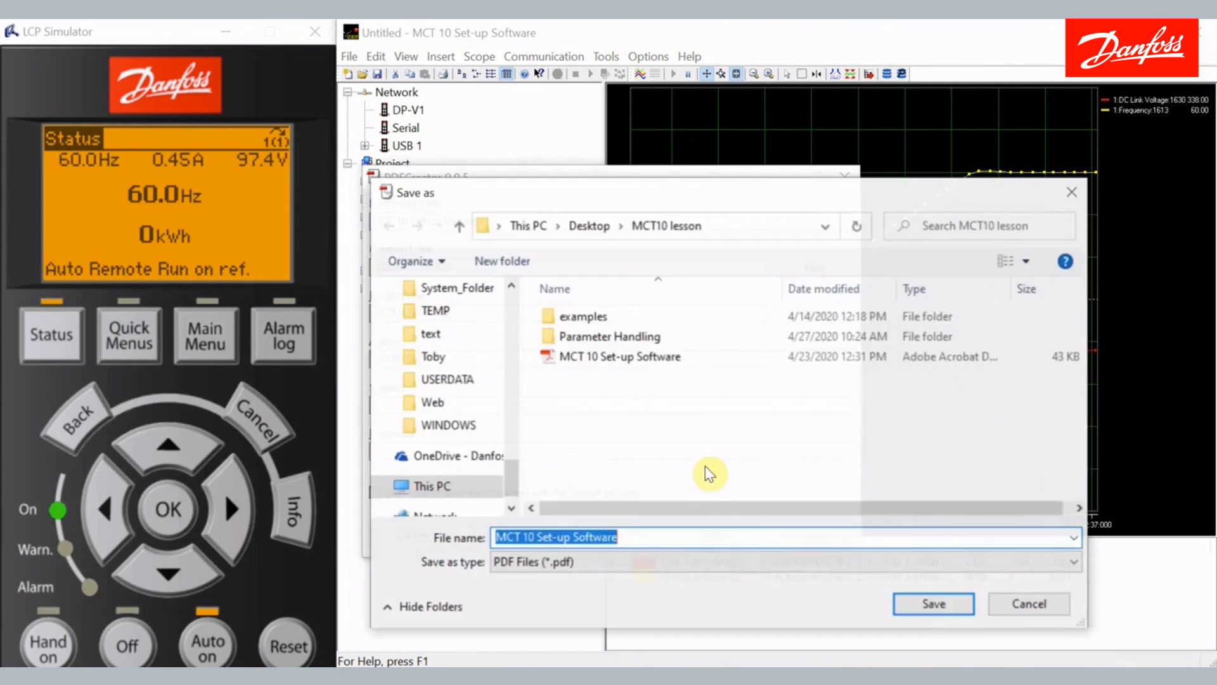
click(927, 604)
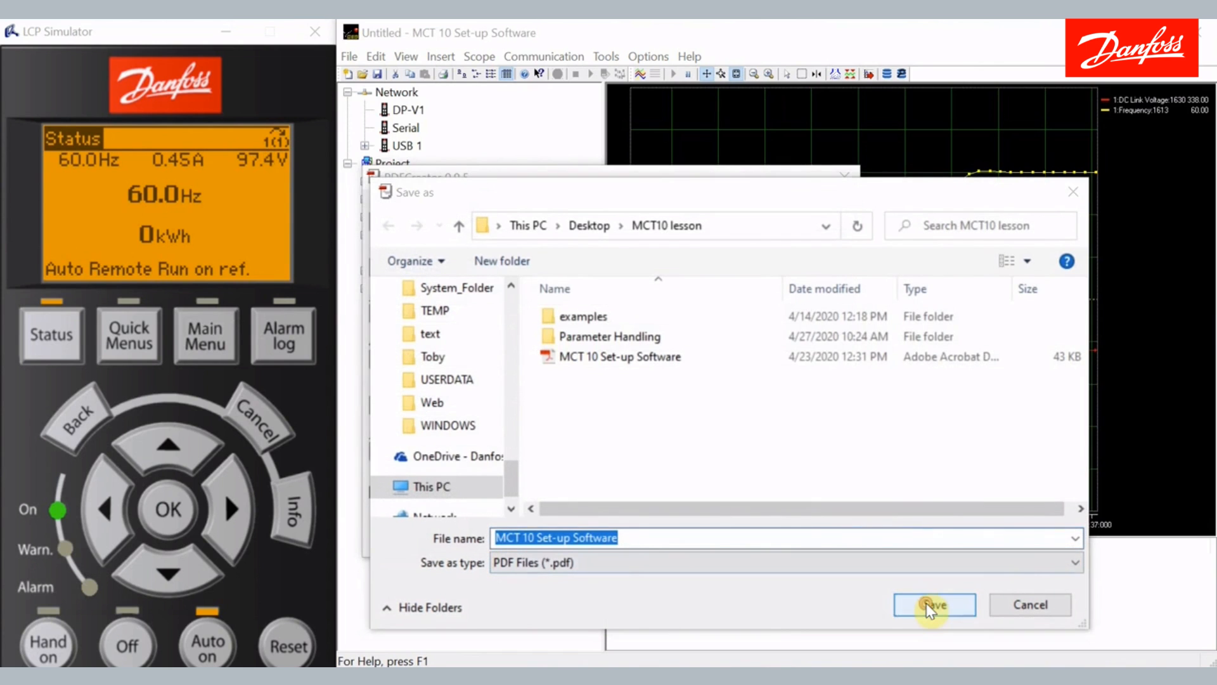
click(669, 359)
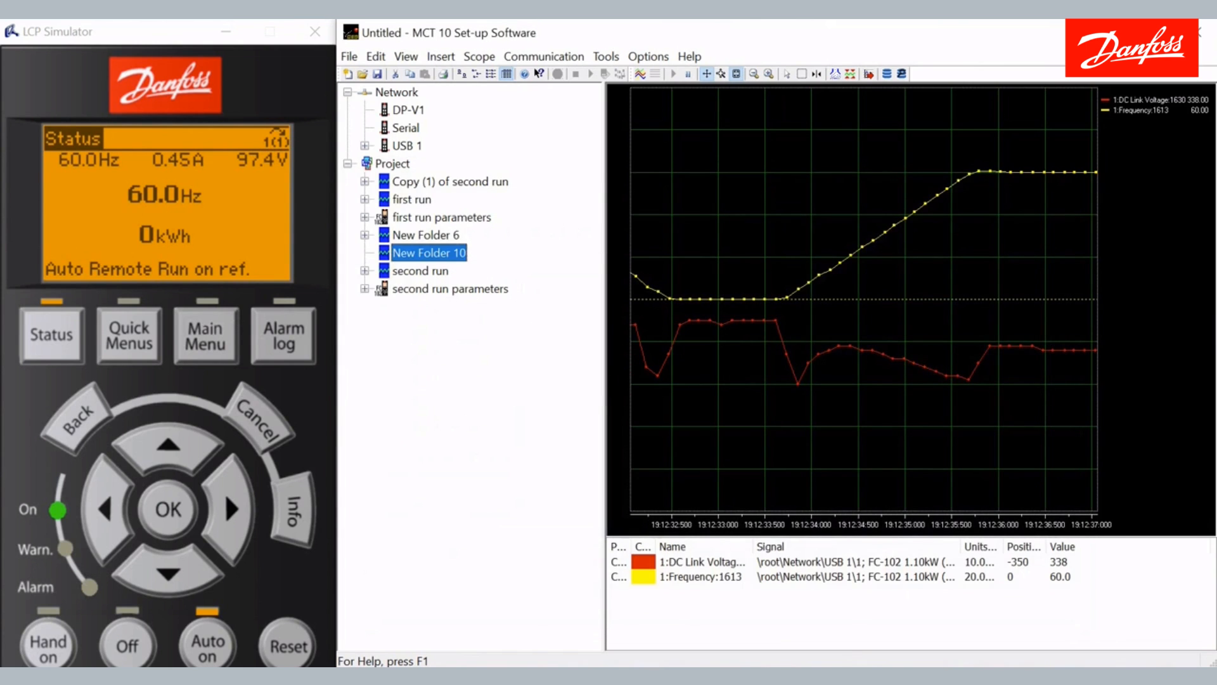
click(706, 606)
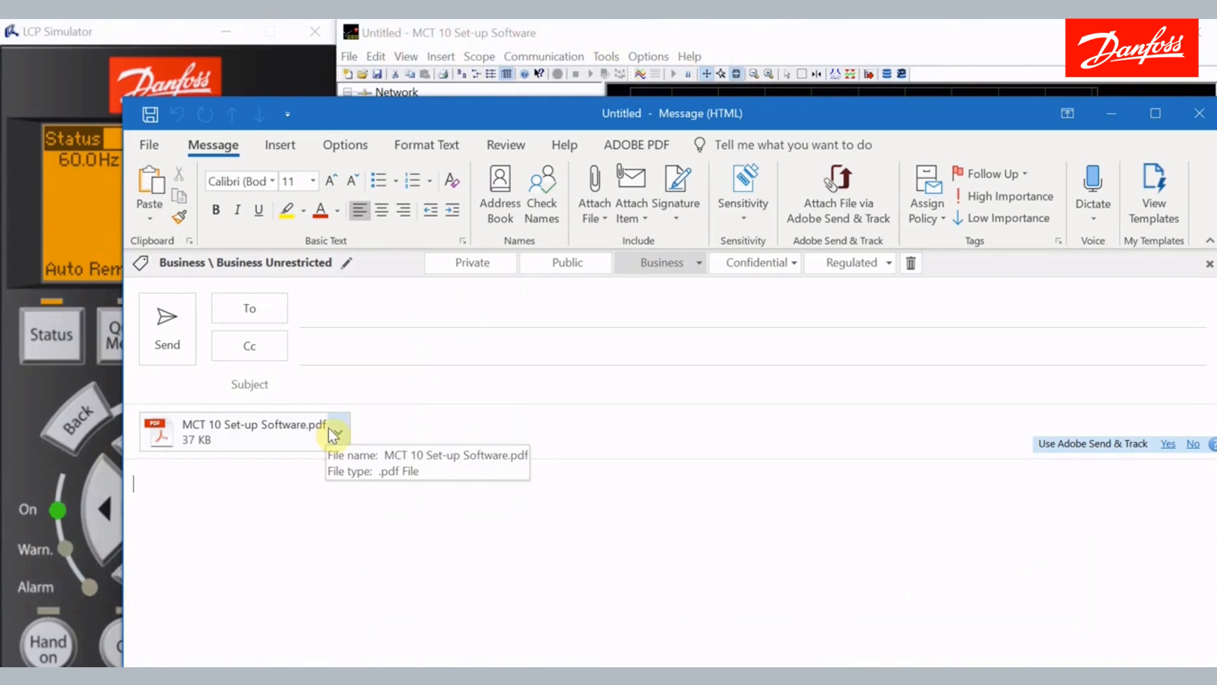
Step: Open the attached MCT 10 Set-up Software.pdf and examine its project header, date, channel list, scope and trigger properties, and plot
click(336, 433)
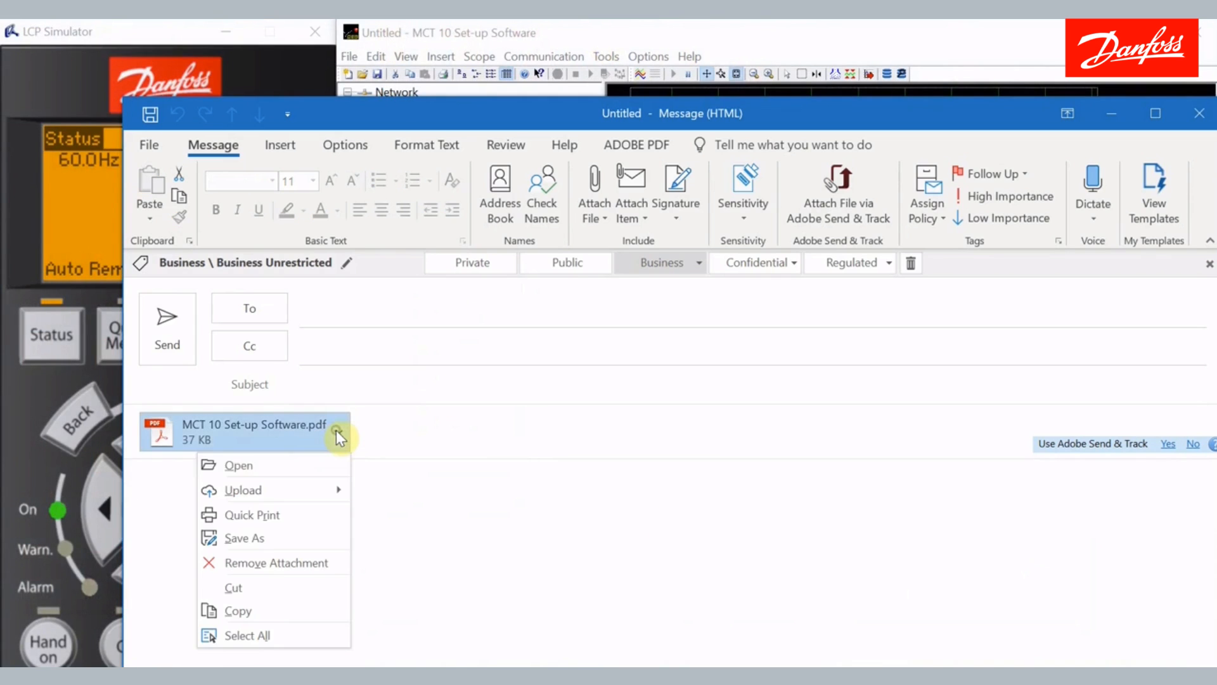
click(306, 467)
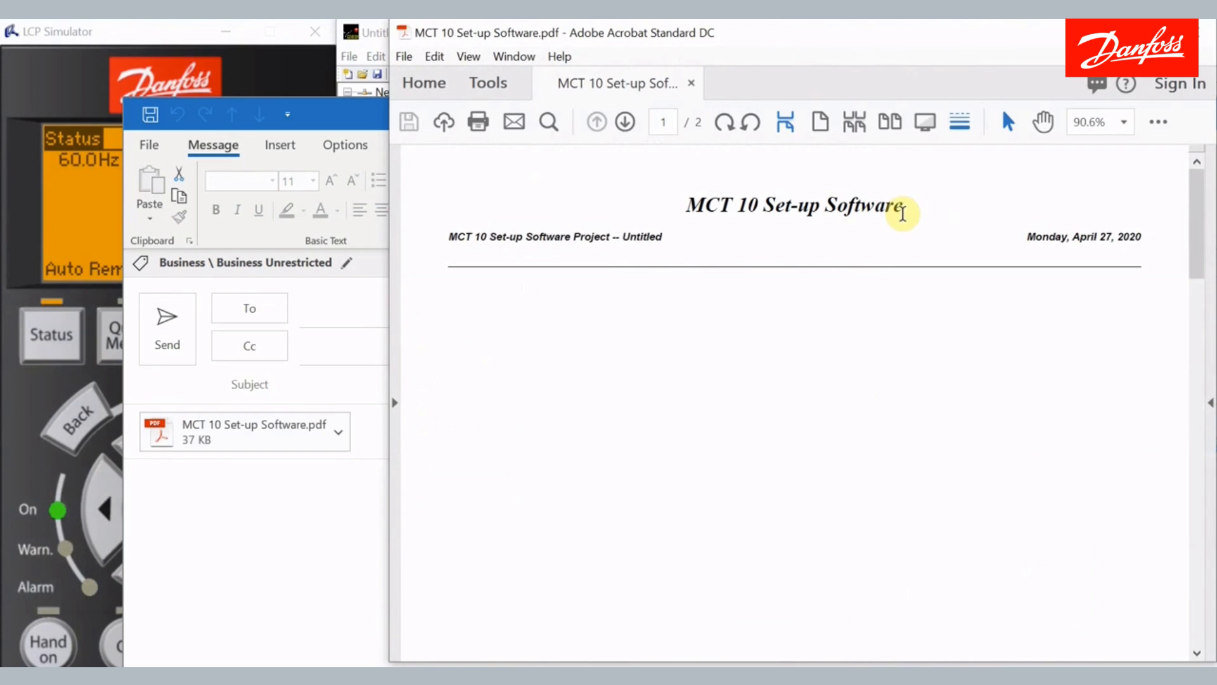
drag(902, 213, 620, 237)
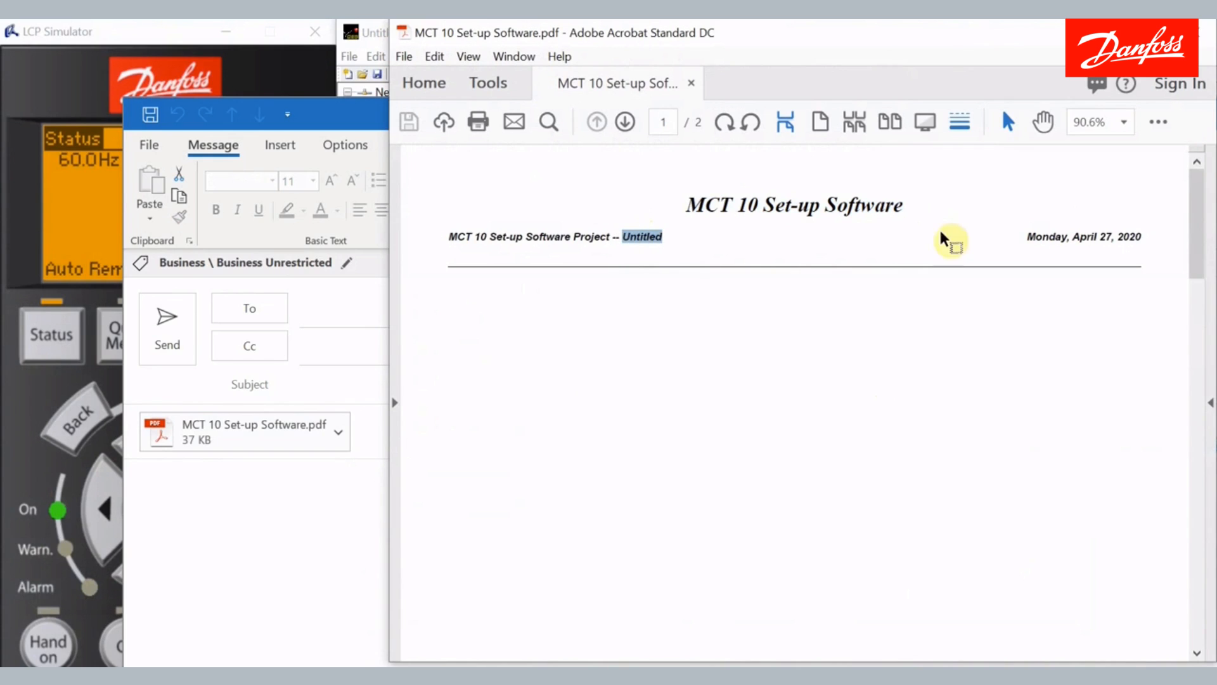
drag(1023, 237, 793, 381)
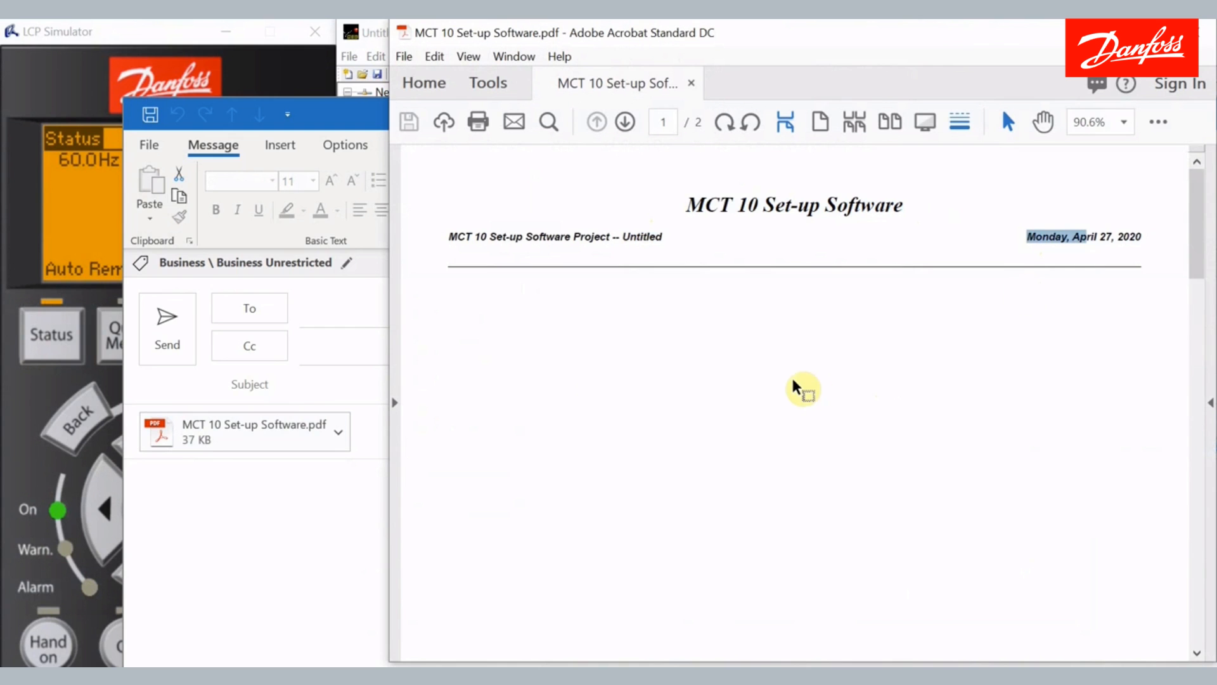
scroll(793, 381, down, 10)
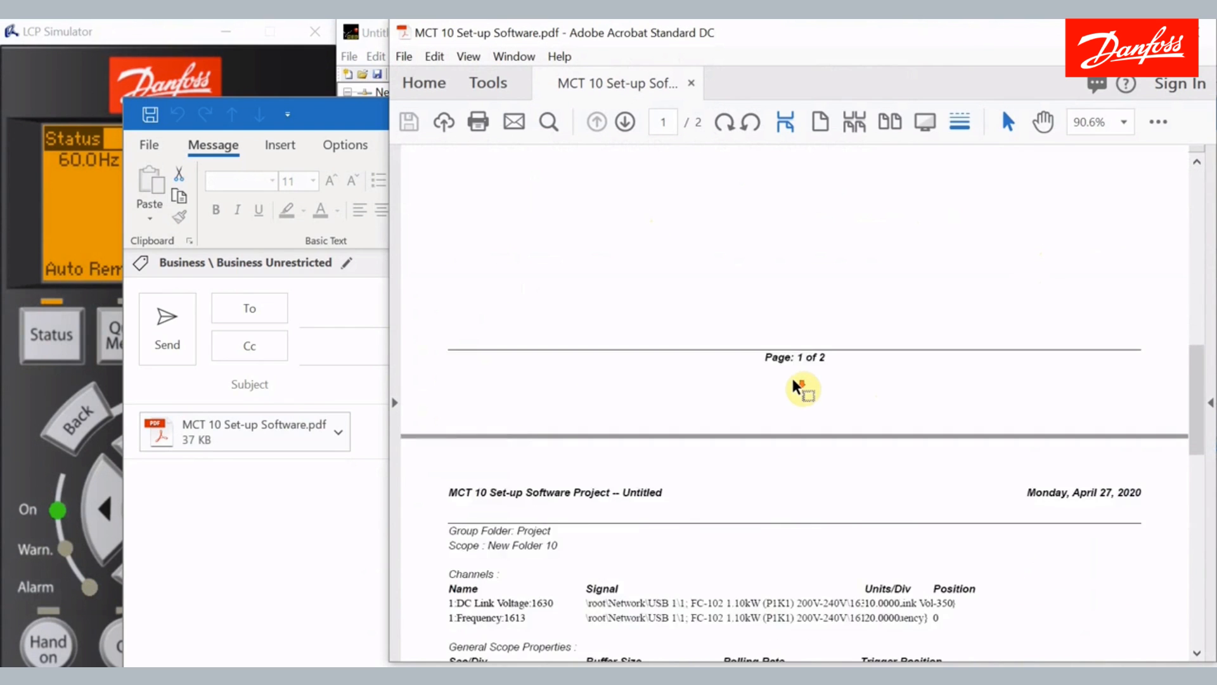
scroll(797, 386, down, 5)
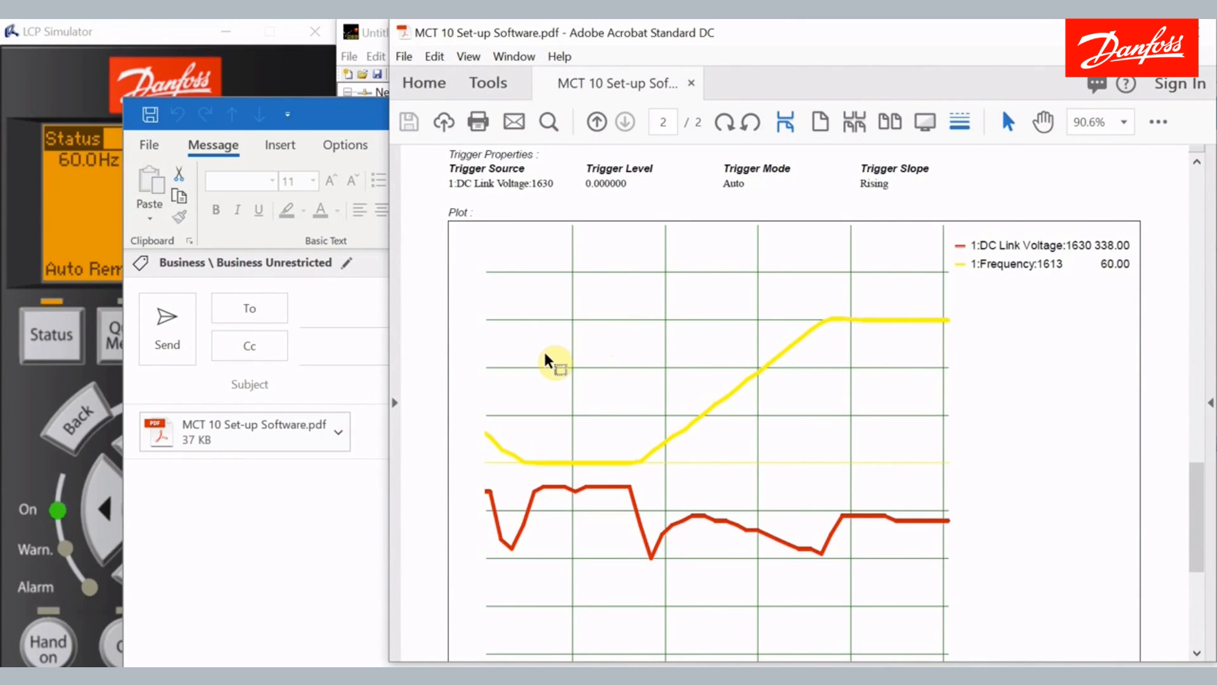
scroll(550, 360, up, 3)
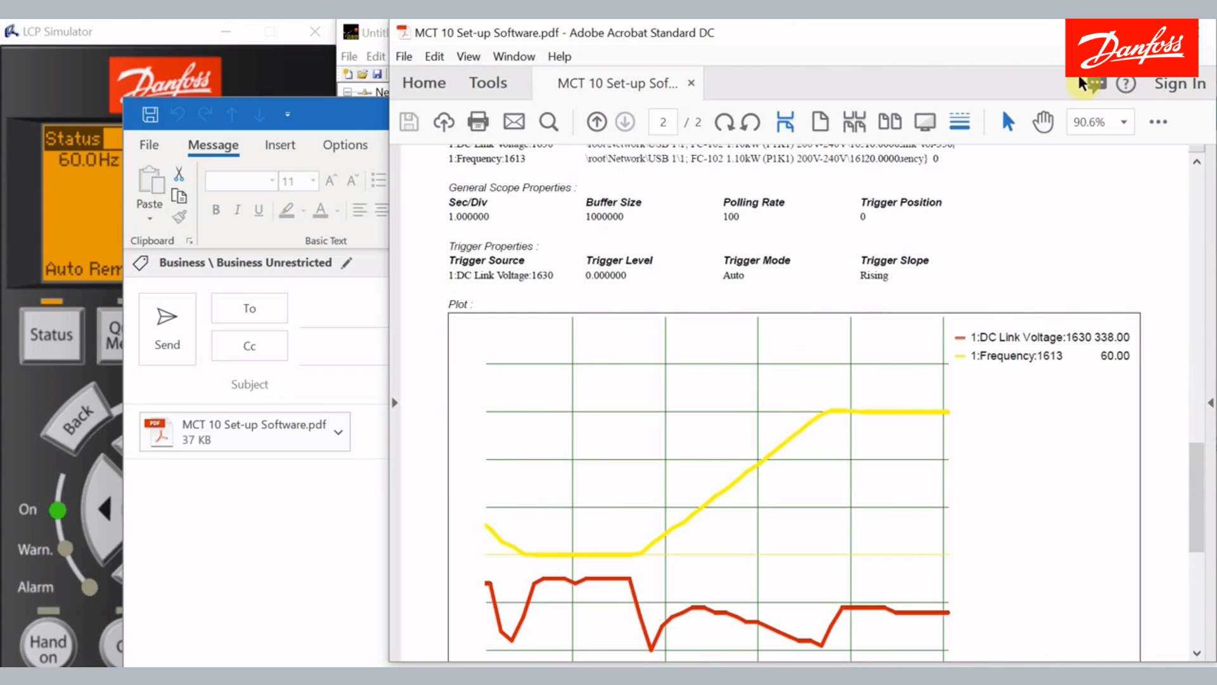
Step: Close the PDF and discard the unsent e-mail without saving it, returning to MCT 10
click(1208, 31)
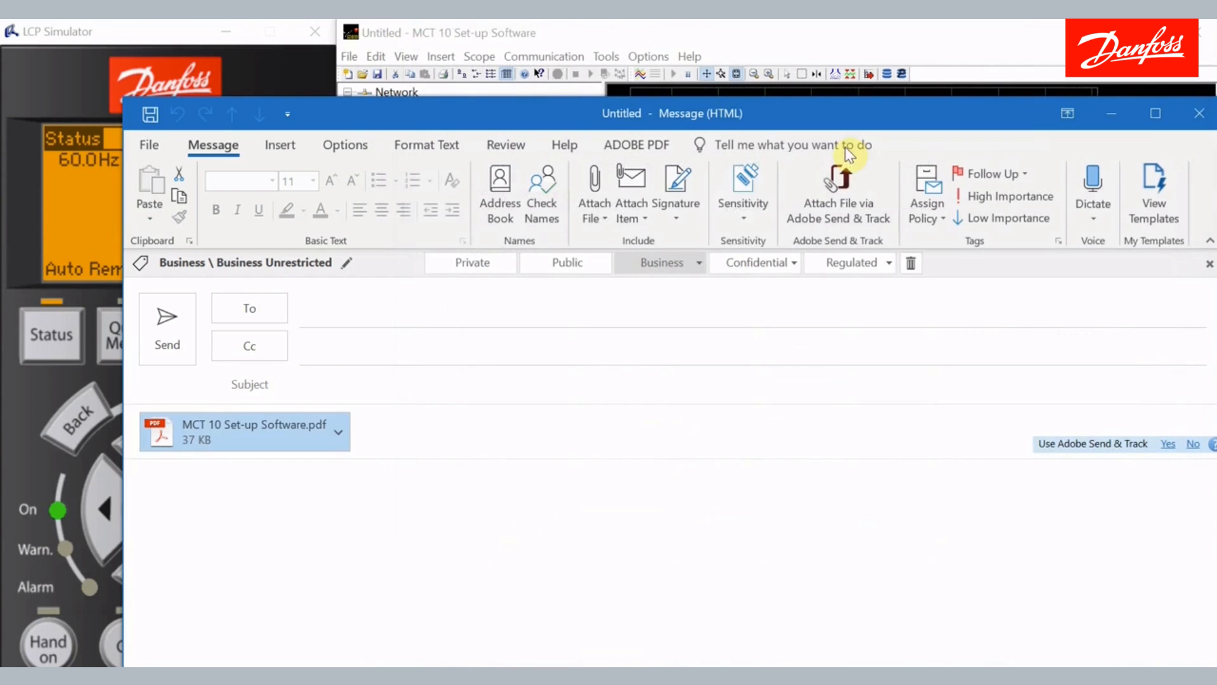
click(1200, 113)
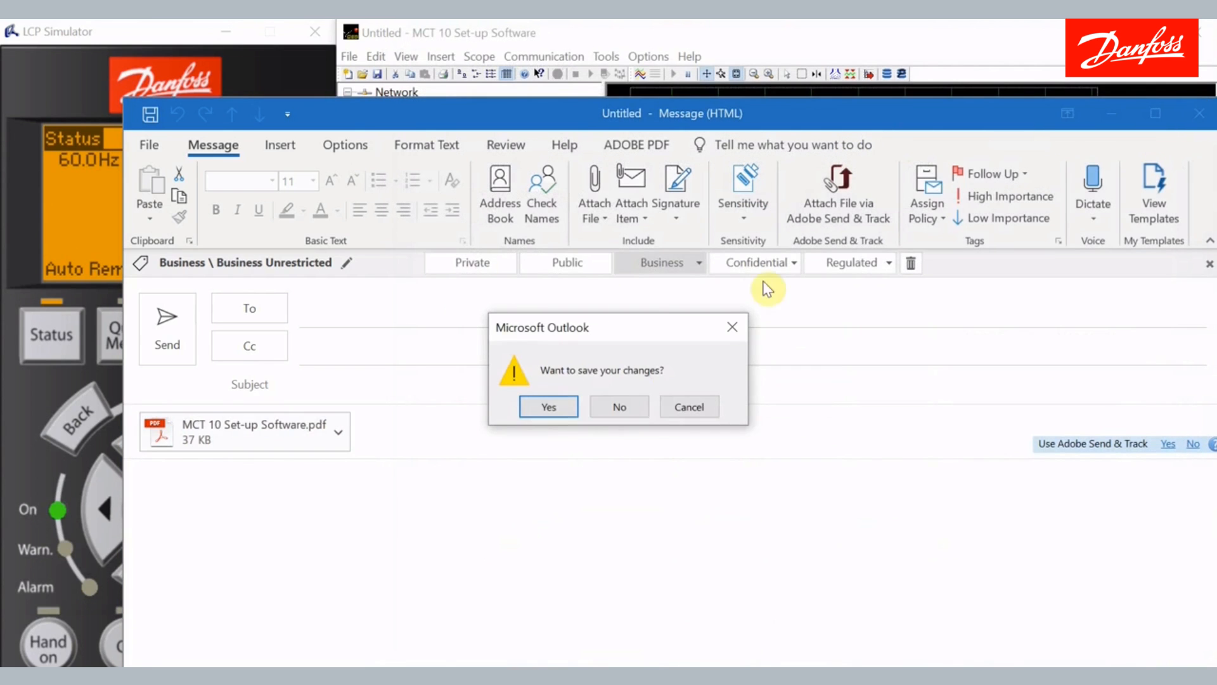
click(640, 409)
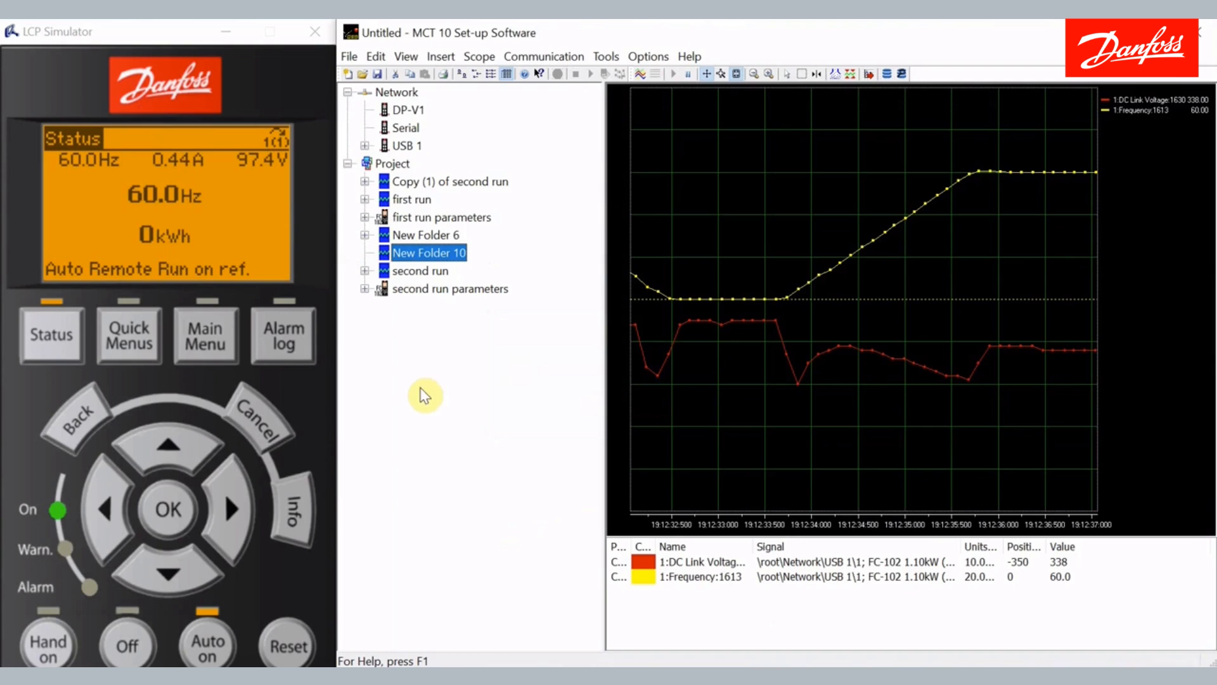